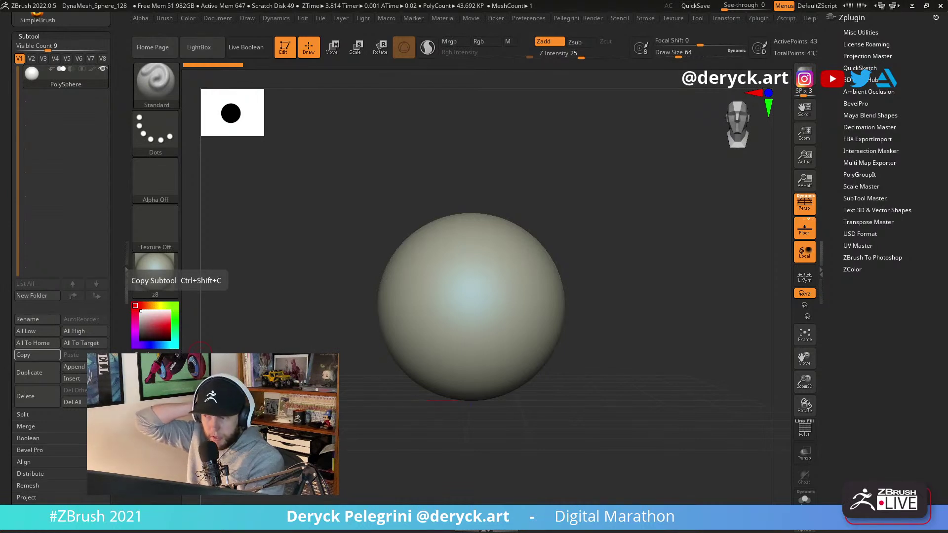
mouse_move(329, 246)
mouse_down()
mouse_move(337, 252)
mouse_move(309, 220)
mouse_move(322, 245)
mouse_up()
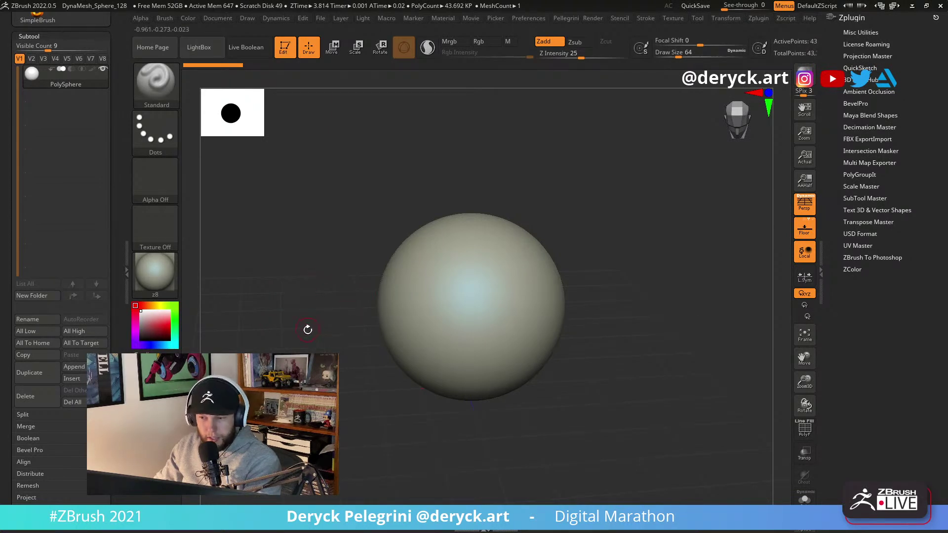
drag(304, 322, 311, 330)
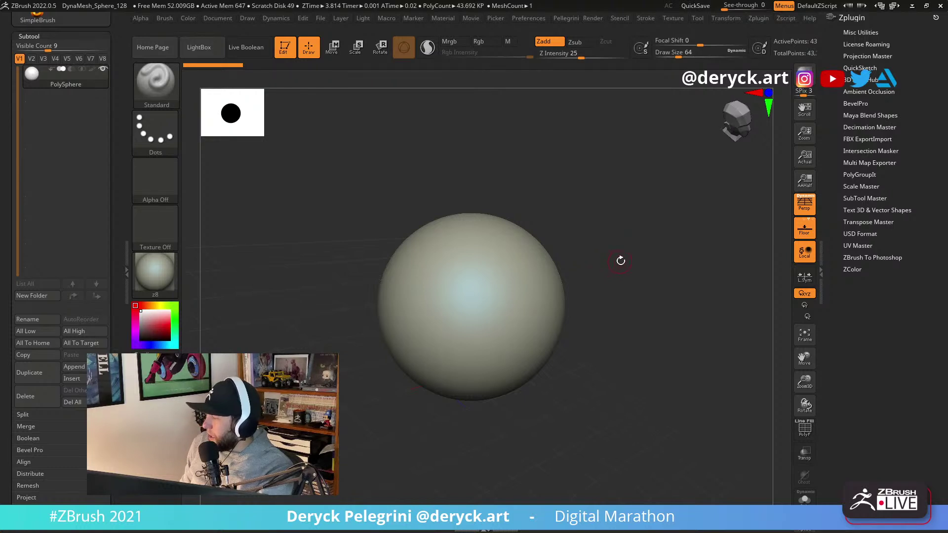
shift+drag(650, 279, 634, 281)
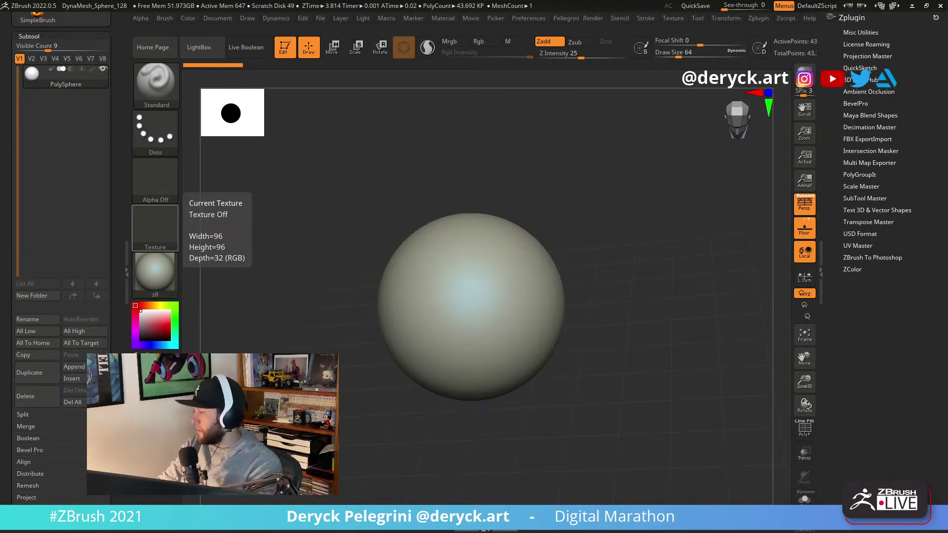
Switch to the Move brush and enlarge its draw size to about 324.
key(b)
key(m)
key(v)
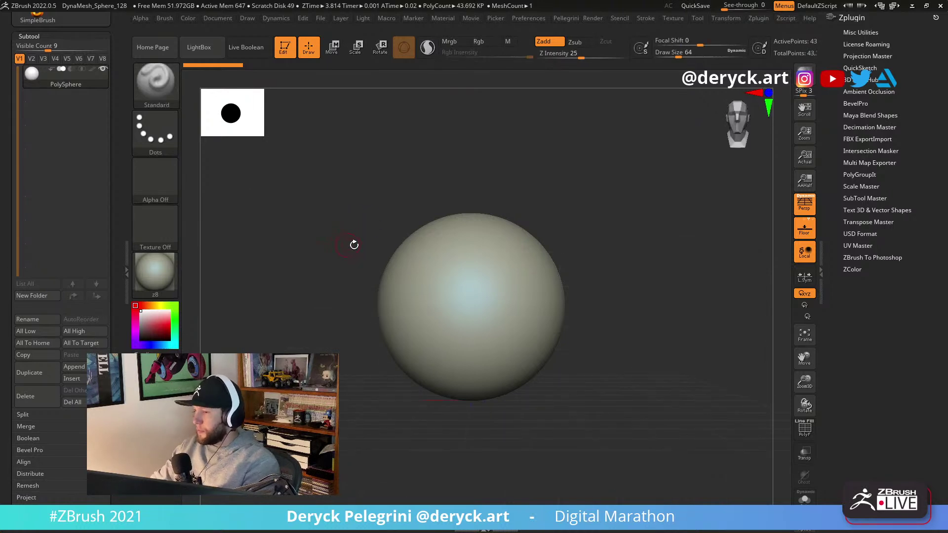
key(s)
drag(361, 250, 396, 249)
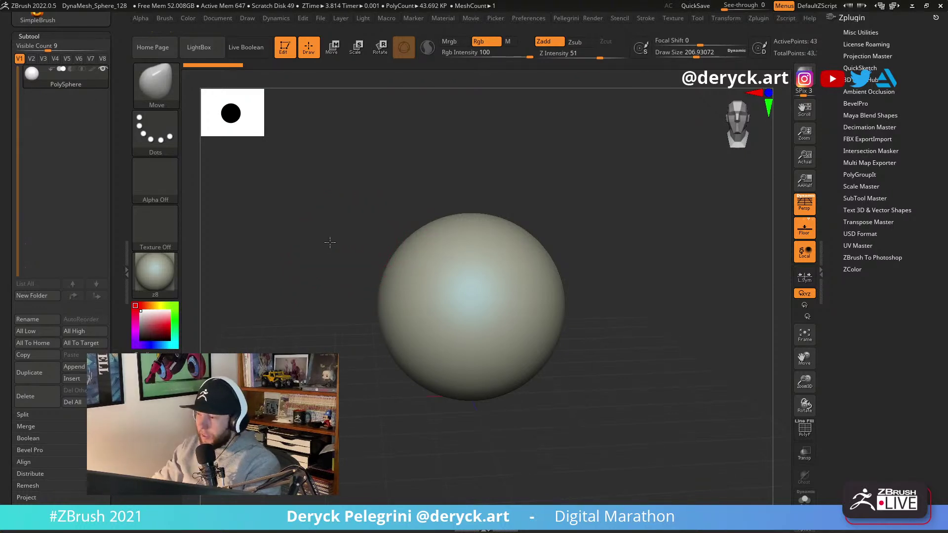
alt+drag(321, 267, 334, 237)
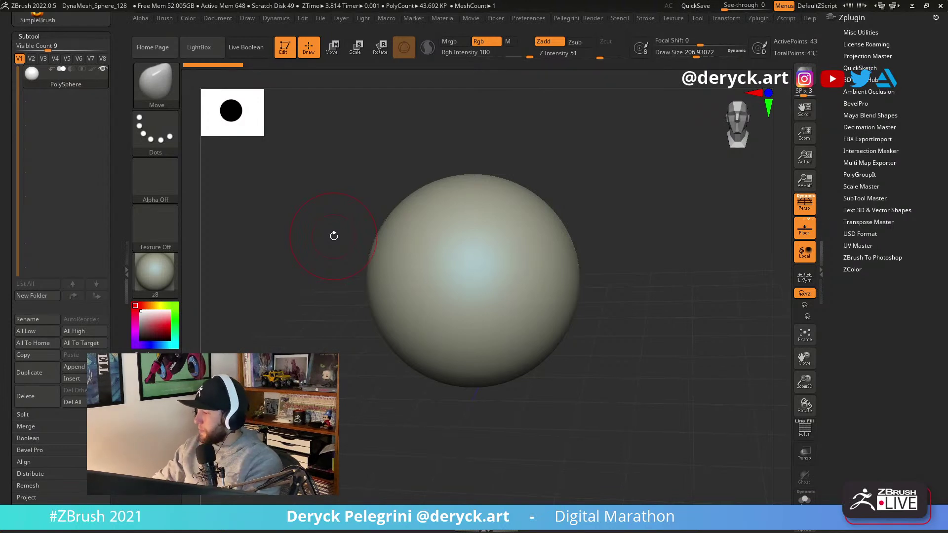
key(f)
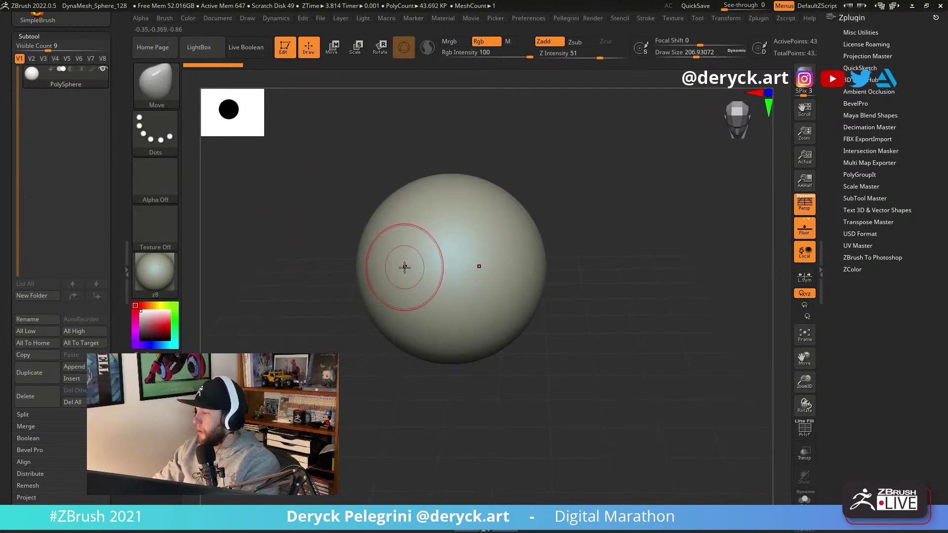
key(s)
drag(405, 267, 429, 266)
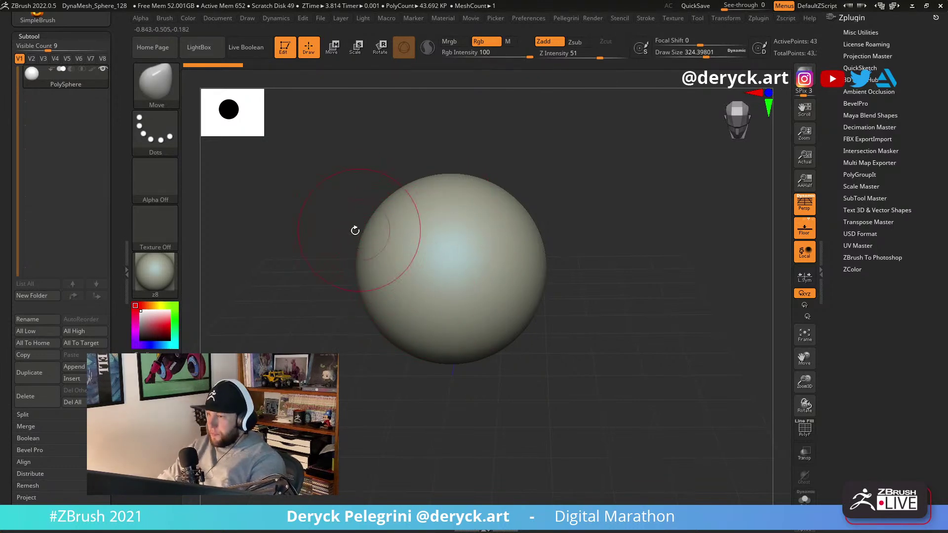
Push and pull the sphere with a large Move brush into a ribcage mass that tapers toward its base.
key(s)
drag(314, 278, 354, 255)
key(s)
drag(443, 279, 463, 279)
drag(360, 275, 474, 291)
key(s)
mouse_move(516, 262)
mouse_down()
mouse_move(535, 262)
mouse_move(474, 271)
mouse_up()
mouse_move(407, 262)
mouse_down()
mouse_move(449, 259)
mouse_move(425, 266)
mouse_up()
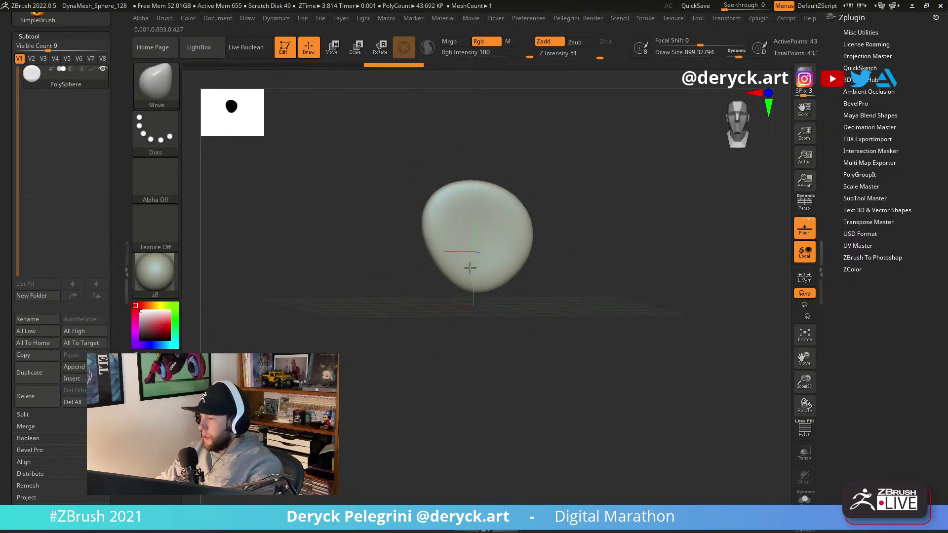
drag(574, 263, 481, 245)
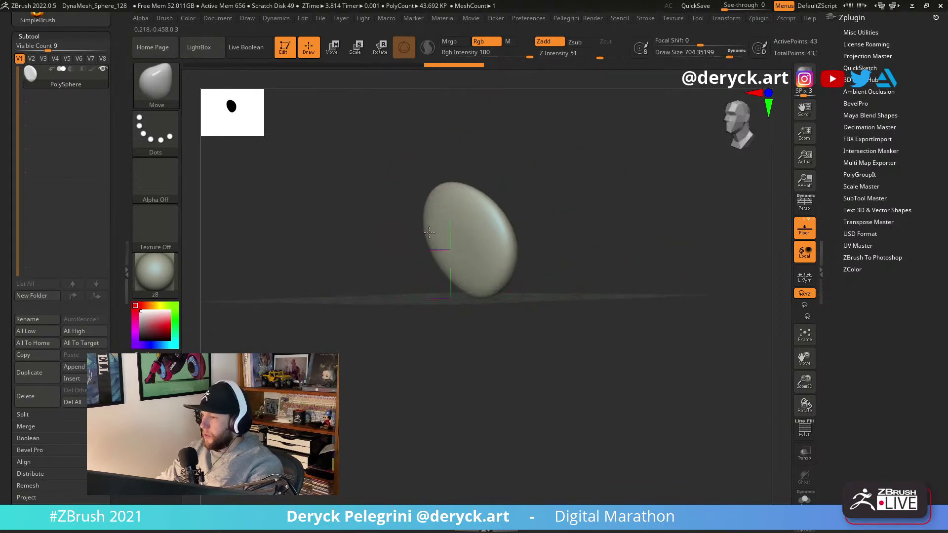
mouse_move(358, 228)
mouse_down()
mouse_move(384, 214)
mouse_move(372, 227)
mouse_up()
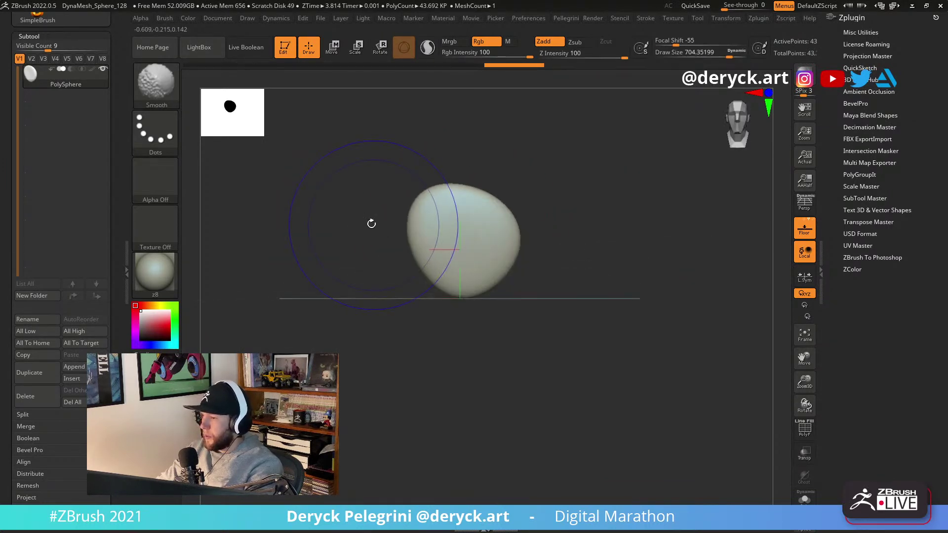
Hide the floor grid and refine the ribcage mass from several angles using the Move brush at a draw size of about 542.
click(804, 228)
drag(684, 228, 579, 256)
key(s)
drag(413, 224, 438, 232)
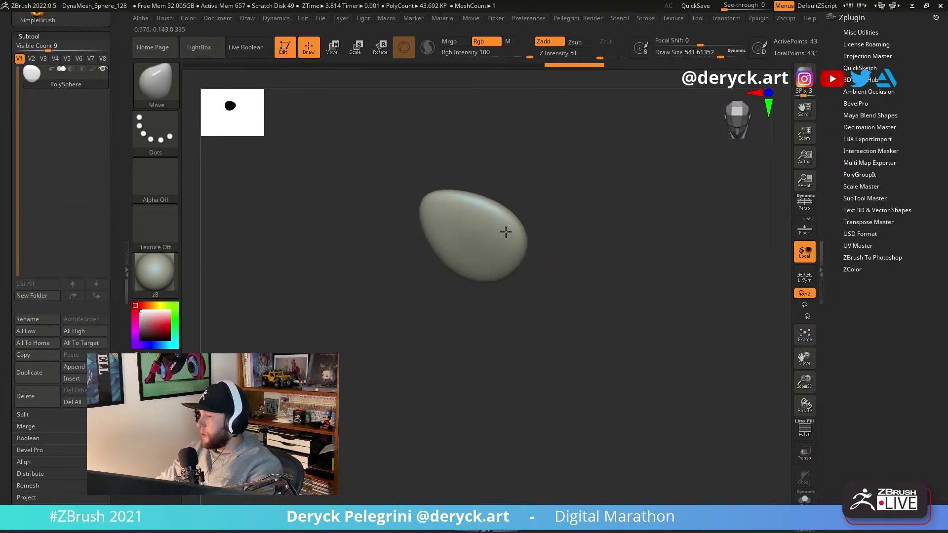
right_drag(504, 234, 505, 240)
drag(505, 238, 507, 236)
mouse_move(390, 195)
mouse_down()
mouse_move(425, 208)
mouse_move(366, 161)
mouse_move(374, 208)
mouse_move(384, 192)
mouse_move(388, 220)
mouse_move(395, 197)
mouse_move(376, 208)
mouse_move(410, 247)
mouse_move(424, 229)
mouse_up()
Duplicate the ribcage mass with the gizmo and scale the copy down beneath it as a small pelvis form.
key(w)
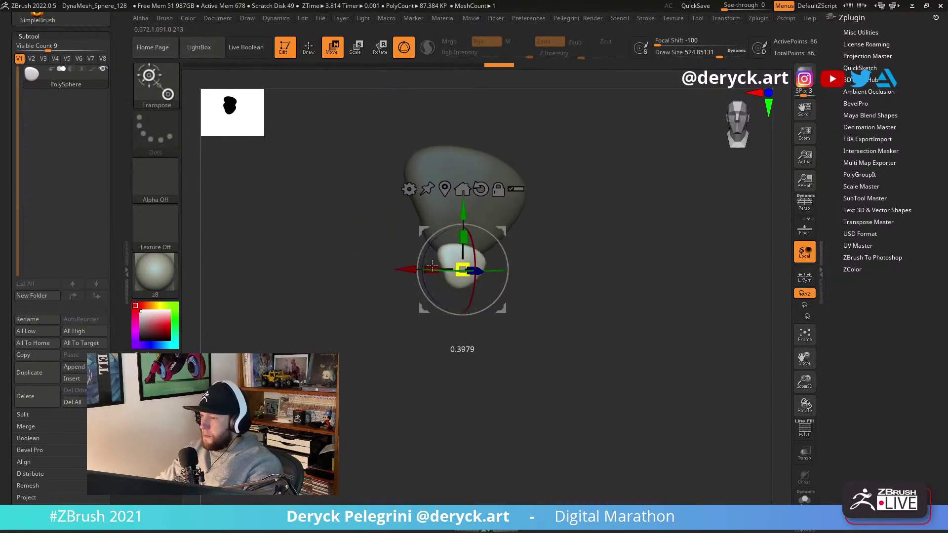
mouse_move(371, 252)
mouse_down()
mouse_move(483, 234)
mouse_move(469, 234)
mouse_move(482, 239)
mouse_move(472, 242)
mouse_up()
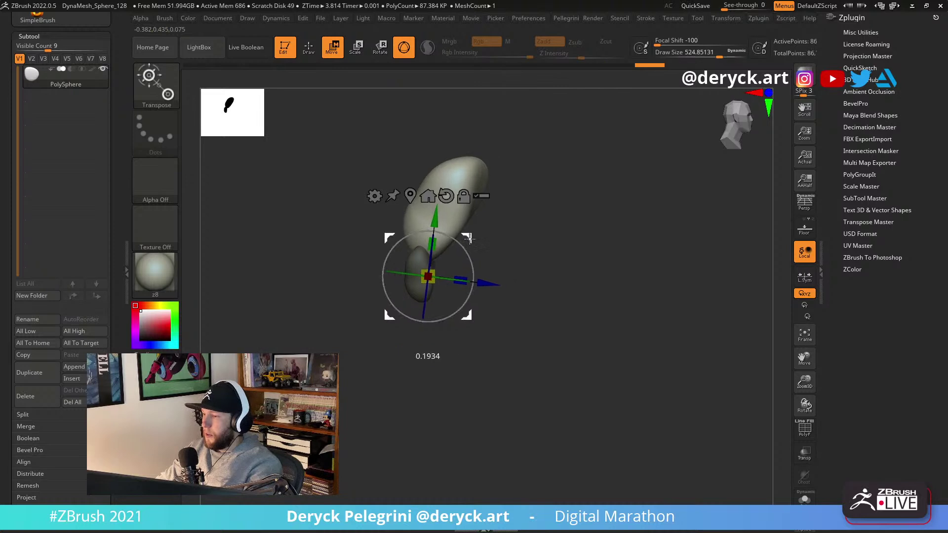
key(q)
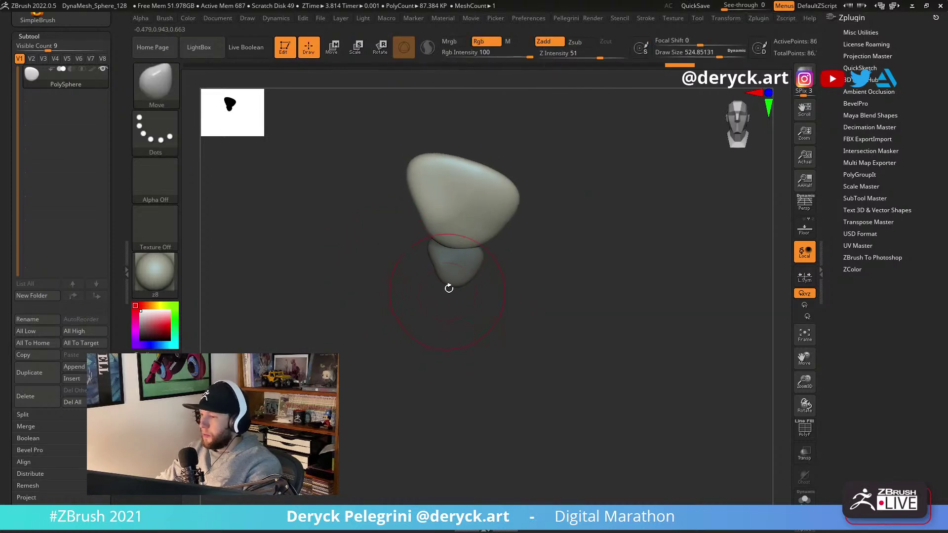
Duplicate the pelvis form with the gizmo and offset the copy to one side as the first thigh.
key(w)
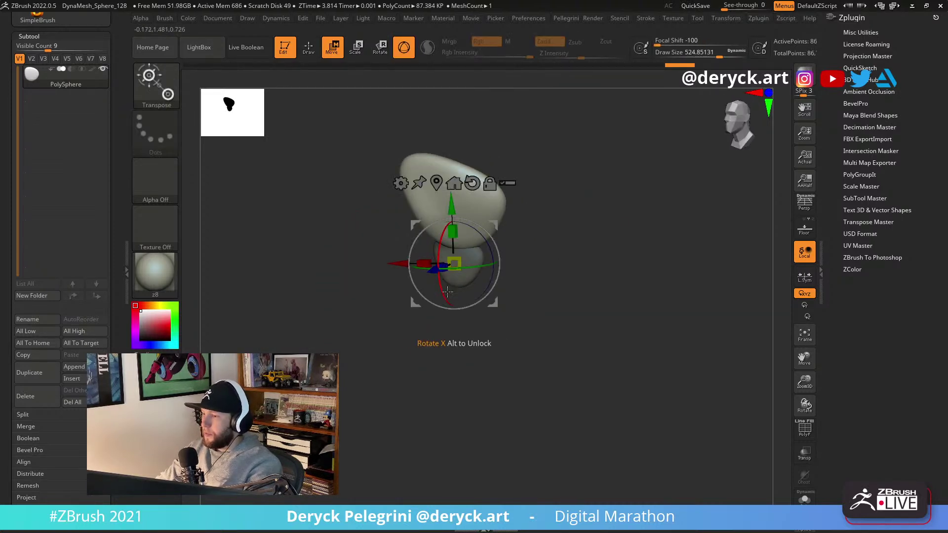
ctrl+click(450, 291)
ctrl+drag(454, 264, 429, 273)
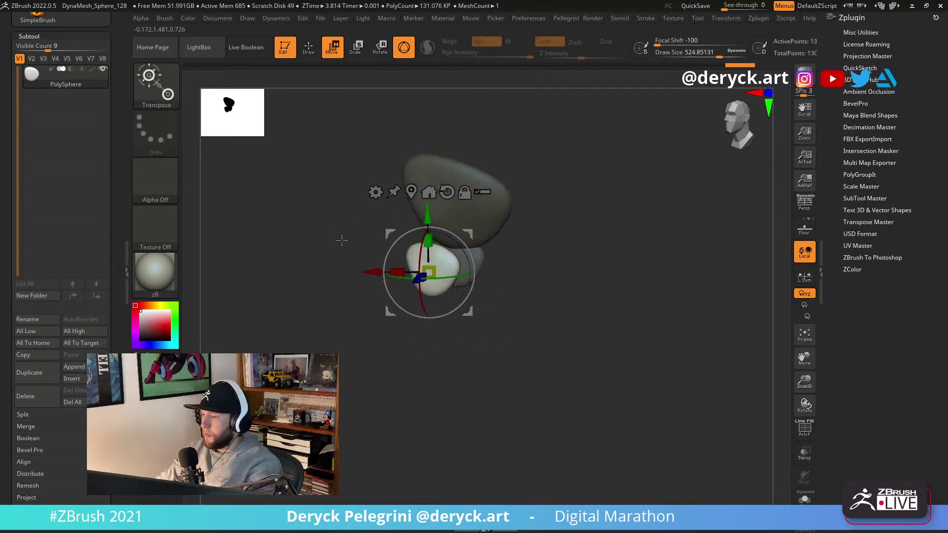
drag(335, 238, 395, 276)
key(q)
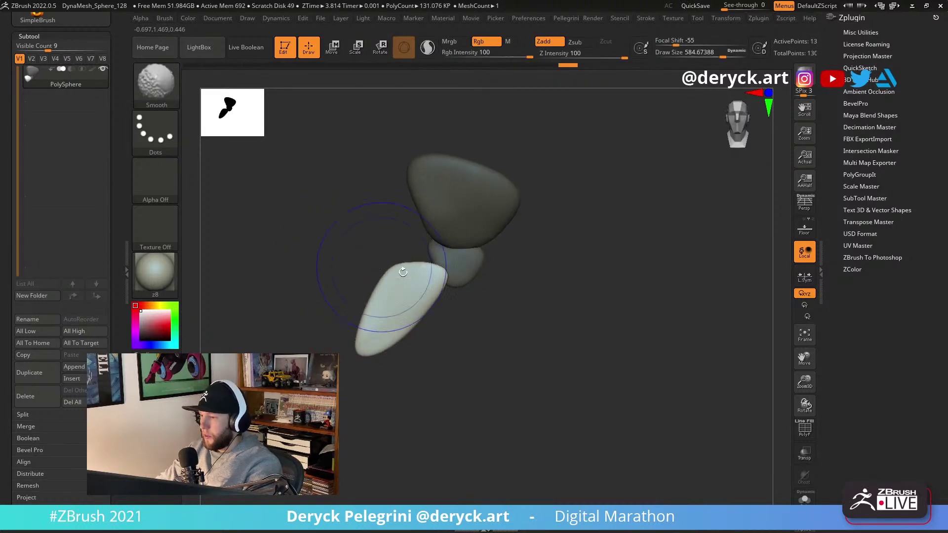
Shape the first thigh into a long, rounded form with the Move and Inflat brushes.
drag(388, 271, 399, 255)
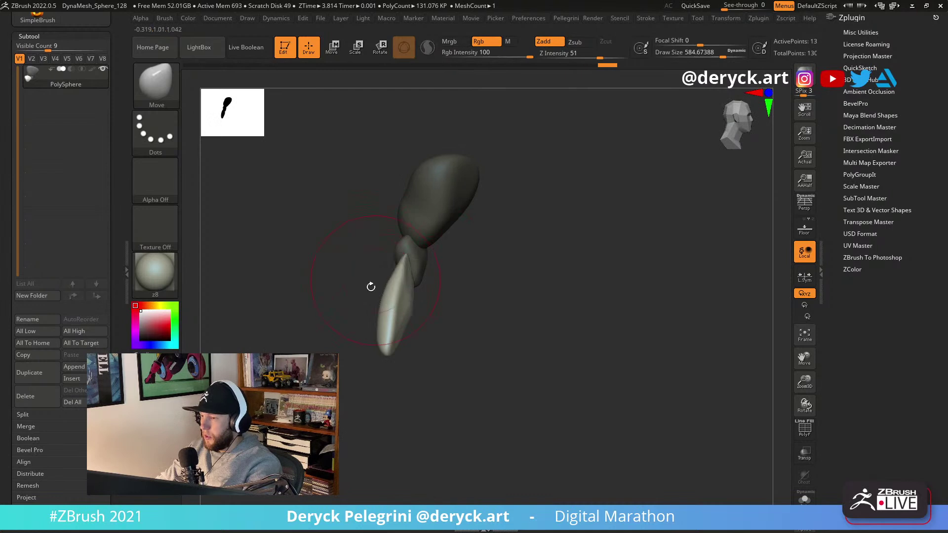
key(s)
drag(399, 342, 408, 341)
mouse_move(410, 346)
mouse_down()
mouse_move(440, 356)
mouse_move(423, 354)
mouse_move(414, 324)
mouse_move(374, 320)
mouse_move(354, 307)
mouse_up()
key(b)
key(i)
key(n)
key(b)
key(m)
key(v)
key(s)
mouse_move(376, 303)
mouse_down()
mouse_move(387, 286)
mouse_move(373, 255)
mouse_move(388, 248)
mouse_move(362, 247)
mouse_move(367, 254)
mouse_move(427, 236)
mouse_up()
Duplicate the thigh and rotate the copy so it extends outward on the opposite side of the pelvis.
key(w)
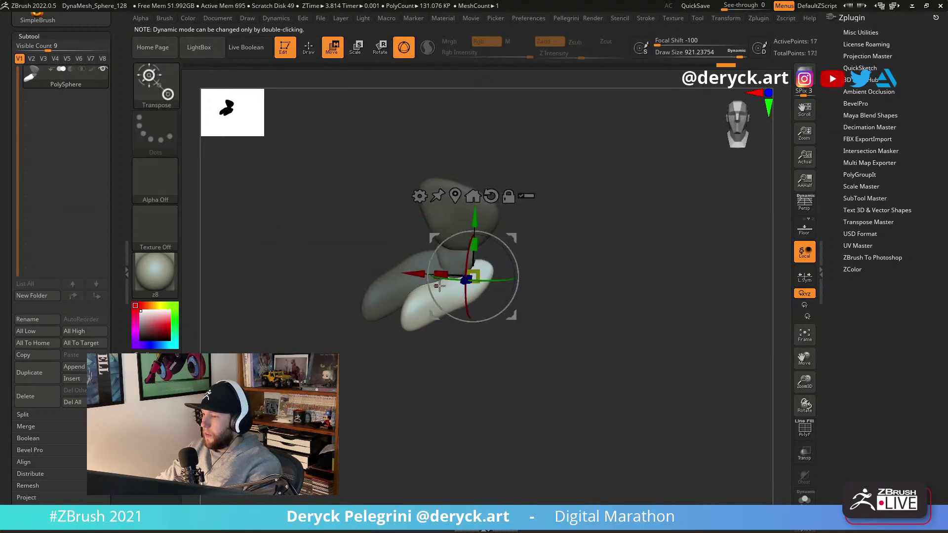
drag(487, 281, 530, 277)
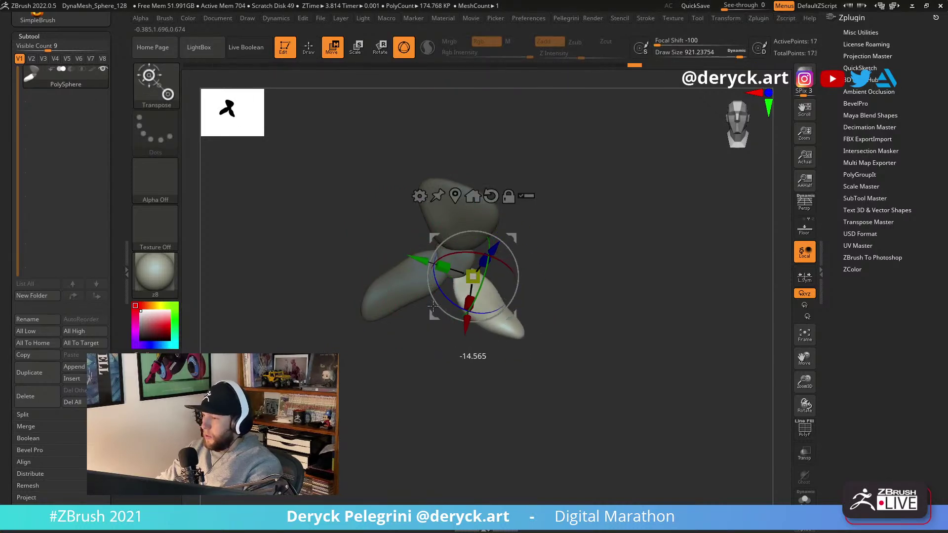
drag(430, 244, 435, 244)
drag(573, 291, 506, 285)
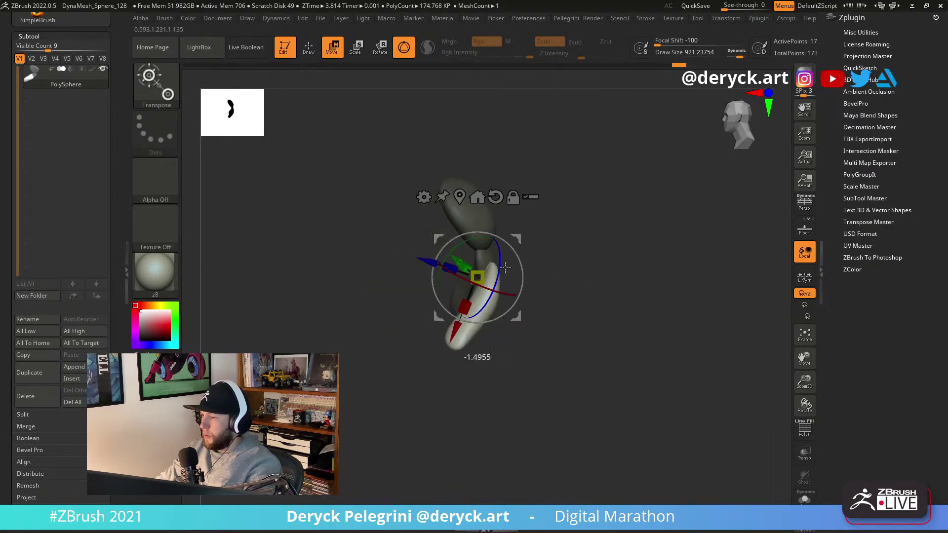
Reshape the second thigh with the Move brush, raising the draw size to 1000.
key(q)
drag(368, 256, 501, 310)
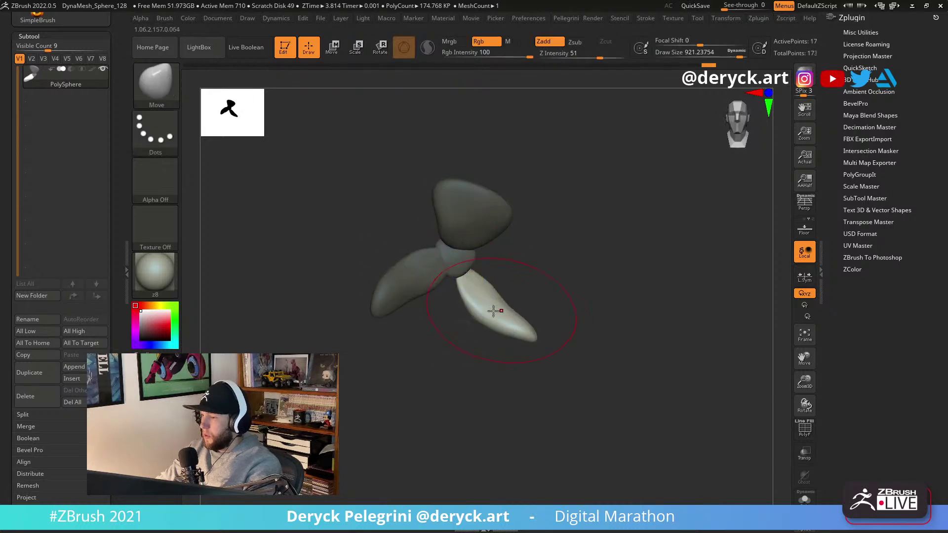
drag(564, 280, 502, 305)
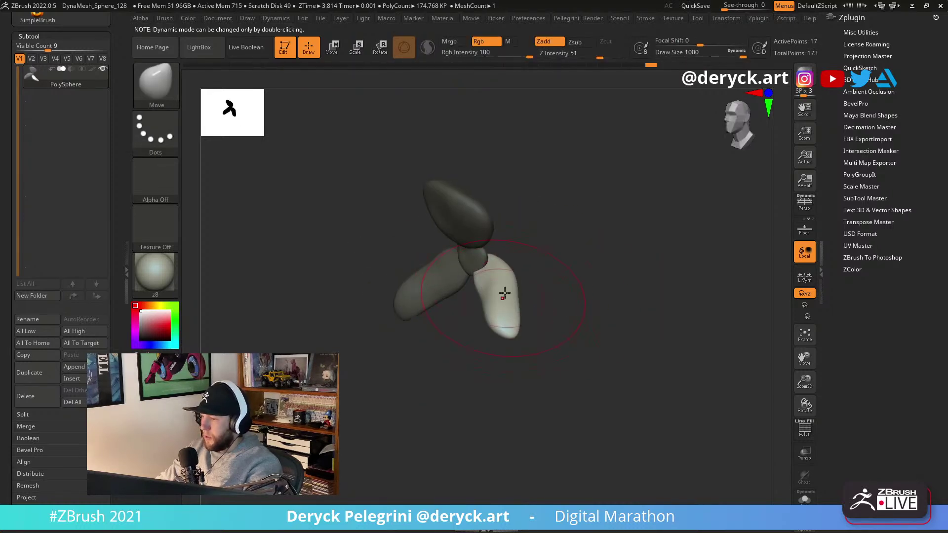
drag(476, 360, 463, 306)
Switch to the Inflat brush, undo the last change, and inflate the second thigh at a draw size of about 734.
key(b)
key(i)
key(n)
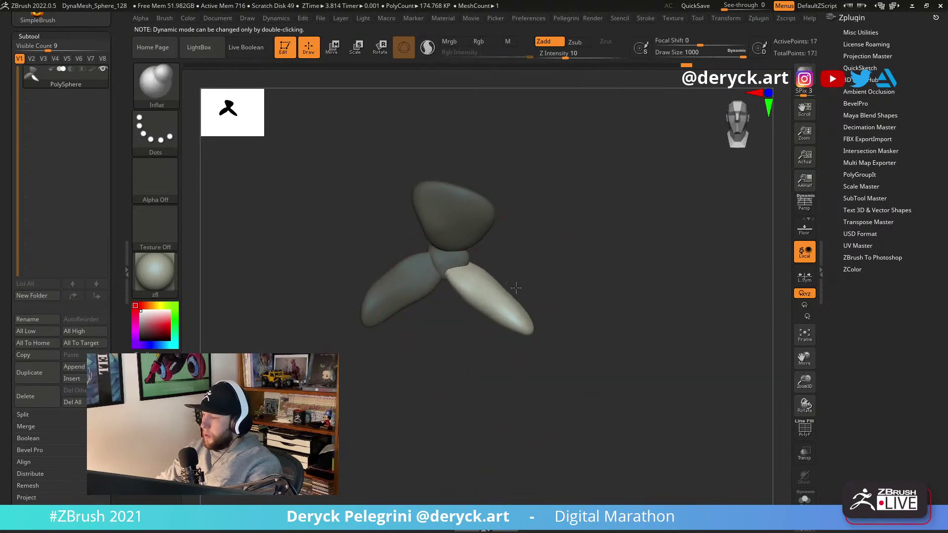
key(ctrl+z)
key(s)
click(474, 292)
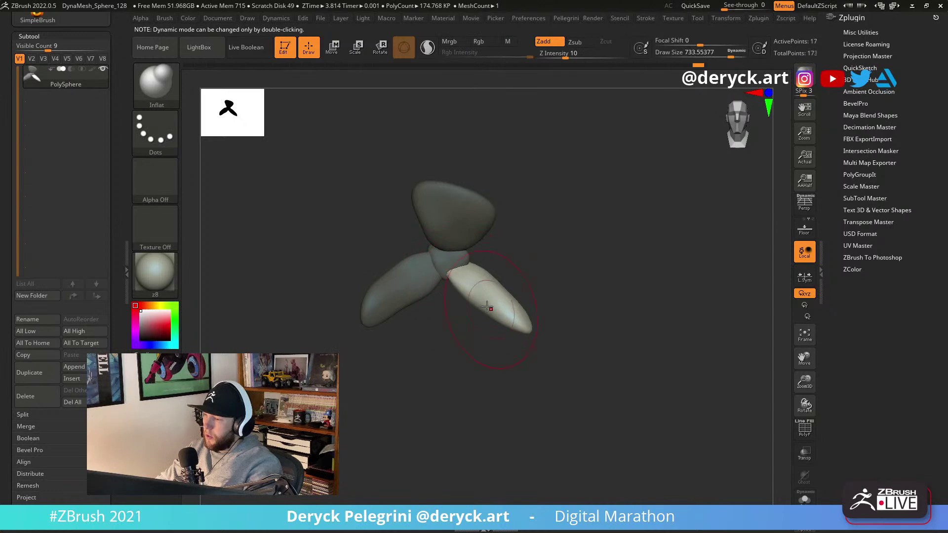
Clear the mask, check the wireframe display, and split the body masses into separate polygroups.
key(shift+f)
mouse_move(368, 269)
mouse_down()
mouse_move(320, 250)
mouse_move(356, 233)
mouse_up()
key(shift+f)
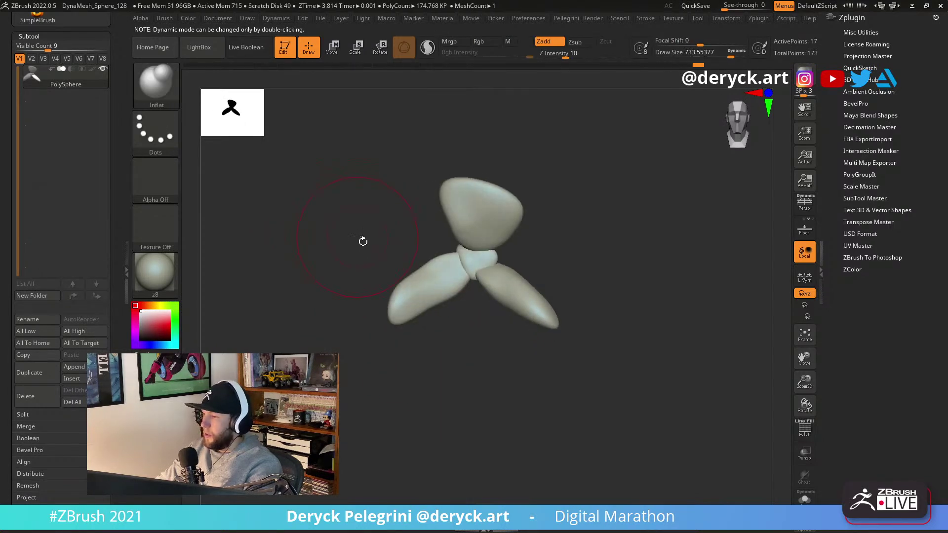
key(shift+f)
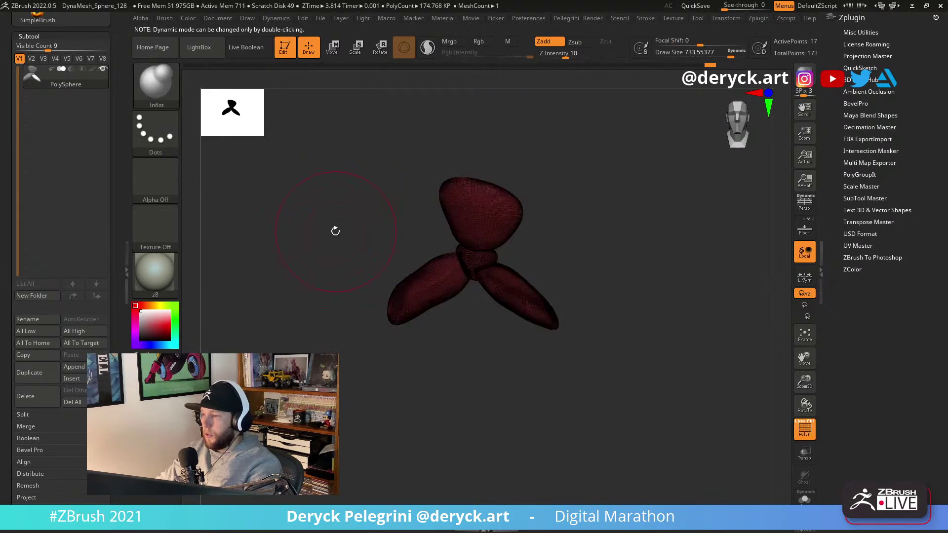
mouse_move(351, 197)
alt+mouse_down()
mouse_move(313, 239)
mouse_move(321, 223)
alt+mouse_up()
key(space)
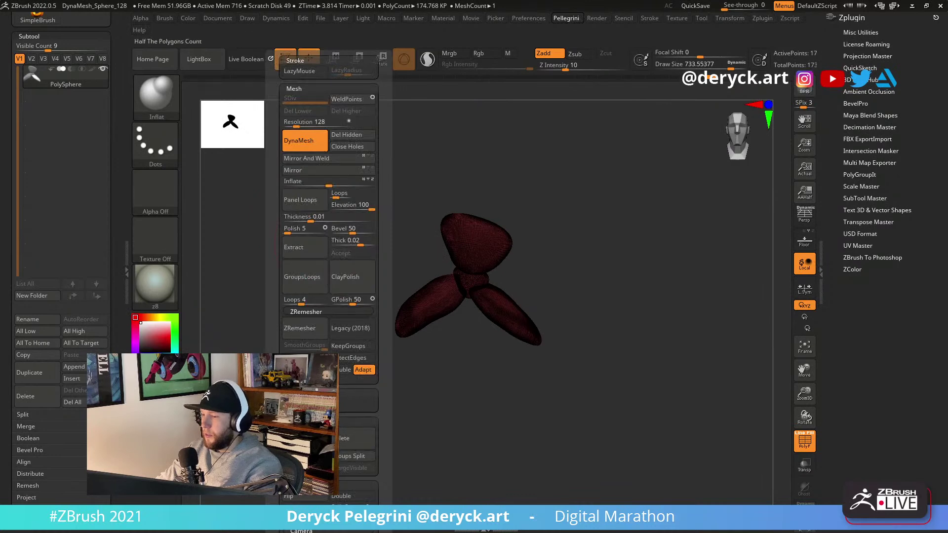
click(316, 401)
key(shift+f)
Isolate the second thigh by its polygroup, then restore the full figure with everything except that thigh masked.
mouse_move(360, 244)
alt+mouse_down()
mouse_move(362, 263)
mouse_move(386, 243)
alt+mouse_up()
ctrl+shift+click(537, 314)
ctrl+click(625, 314)
ctrl+shift+click(625, 314)
ctrl+click(624, 314)
alt+drag(624, 314, 568, 328)
Duplicate the second thigh with the gizmo, then move and rotate the copy below the knee as the lower leg.
key(w)
ctrl+drag(557, 244, 591, 292)
drag(671, 302, 508, 342)
drag(657, 326, 514, 356)
drag(595, 327, 635, 338)
drag(641, 294, 617, 295)
drag(538, 321, 534, 334)
mouse_move(530, 296)
mouse_down()
mouse_move(482, 339)
mouse_move(617, 302)
mouse_move(659, 304)
mouse_up()
Reshape the lower leg in side view with the Move brush, raising the draw size to about 921.
key(q)
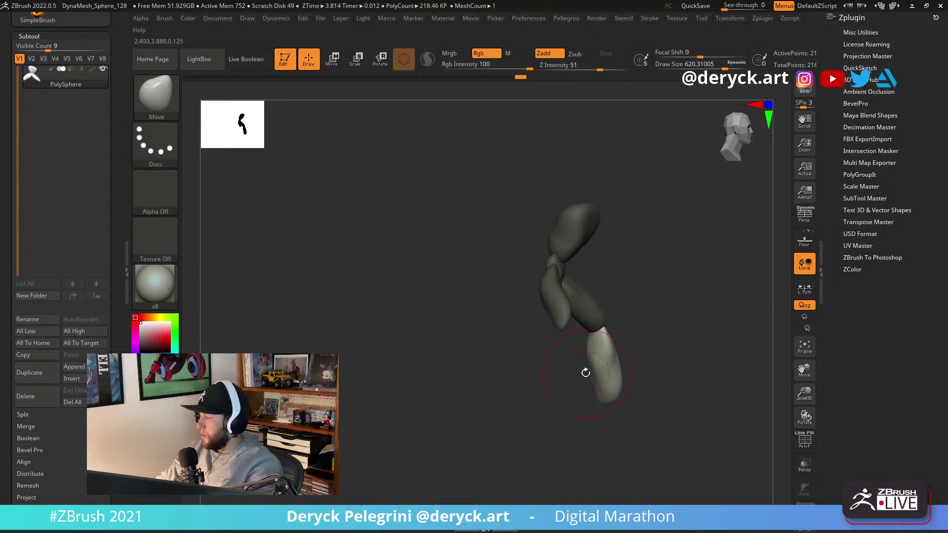
drag(578, 371, 561, 376)
key(s)
key(s)
mouse_move(678, 375)
mouse_down()
mouse_move(689, 376)
mouse_move(671, 403)
mouse_move(584, 409)
mouse_move(541, 364)
mouse_up()
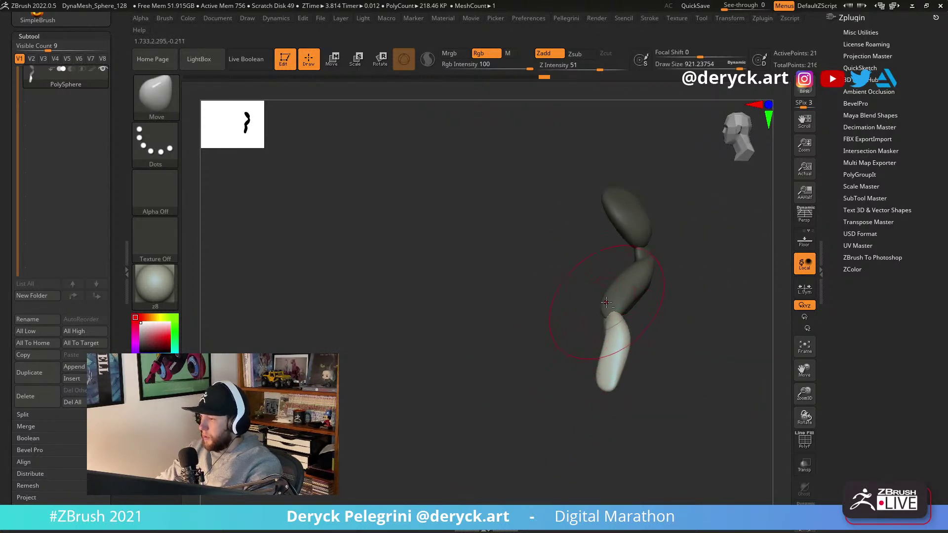
Refine the bend of the thigh and lower leg around the knee, reducing the Move brush draw size to about 846.
alt+click(596, 303)
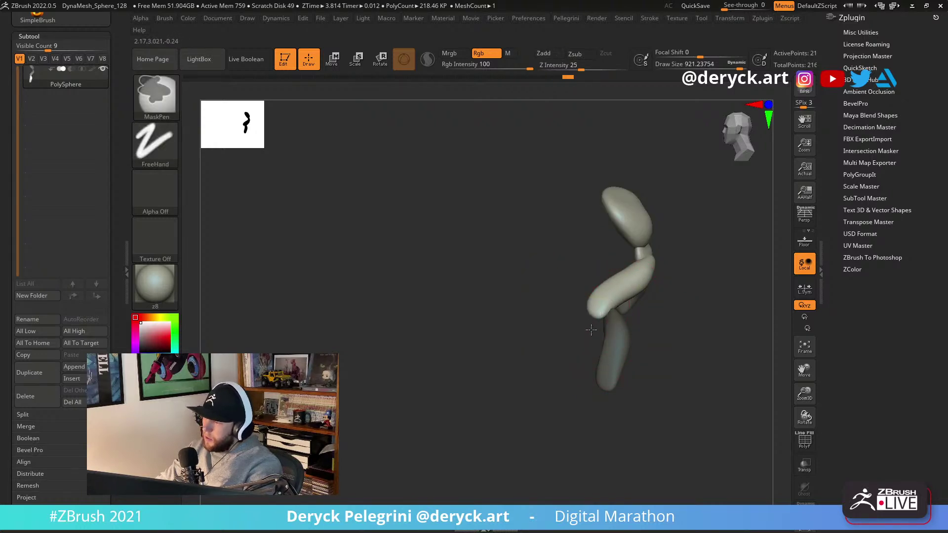
alt+click(596, 311)
key(s)
drag(604, 349, 600, 349)
mouse_move(604, 350)
mouse_down()
mouse_move(612, 373)
mouse_move(449, 371)
mouse_move(403, 344)
mouse_move(387, 354)
mouse_move(375, 334)
mouse_up()
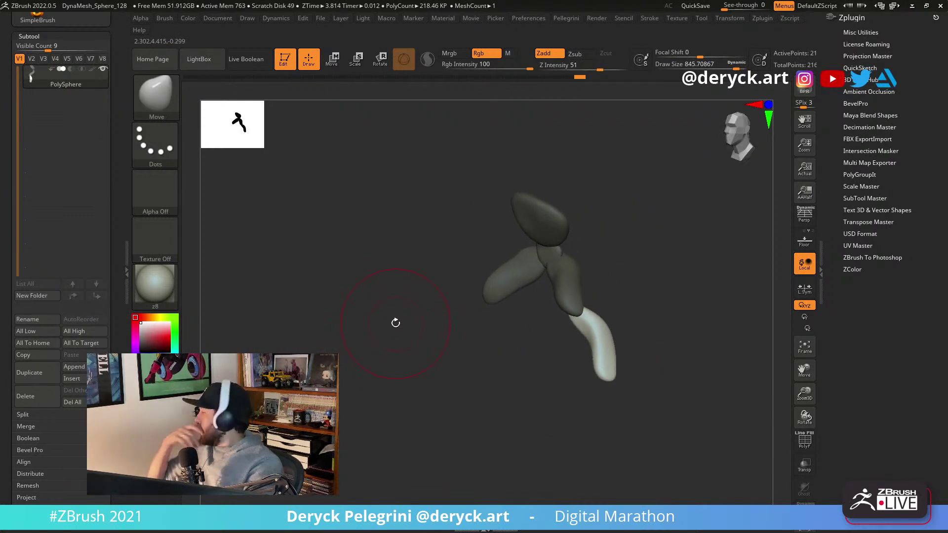
mouse_move(503, 383)
mouse_down()
mouse_move(554, 389)
mouse_move(508, 381)
mouse_move(523, 375)
mouse_up()
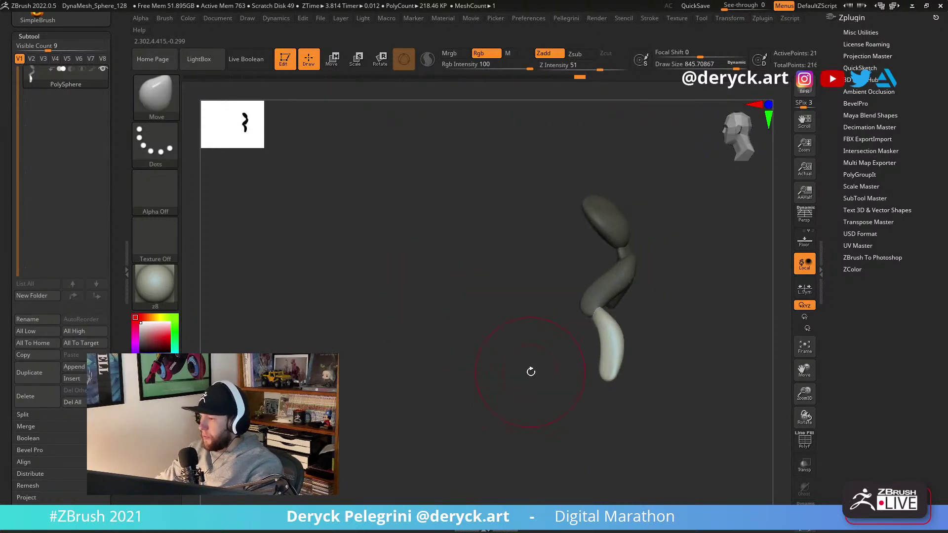
Duplicate the lower leg as a foot at the ankle and shape the copy with the Move brush at draw size about 666.
key(w)
mouse_move(560, 287)
ctrl+mouse_down()
mouse_move(556, 335)
mouse_move(601, 331)
mouse_move(564, 336)
mouse_move(596, 381)
mouse_move(461, 360)
mouse_move(450, 345)
mouse_move(489, 311)
mouse_move(454, 308)
mouse_move(516, 311)
ctrl+mouse_up()
key(q)
mouse_move(657, 354)
mouse_down()
mouse_move(536, 350)
mouse_move(568, 356)
mouse_move(483, 372)
mouse_move(518, 339)
mouse_move(590, 342)
mouse_up()
key(s)
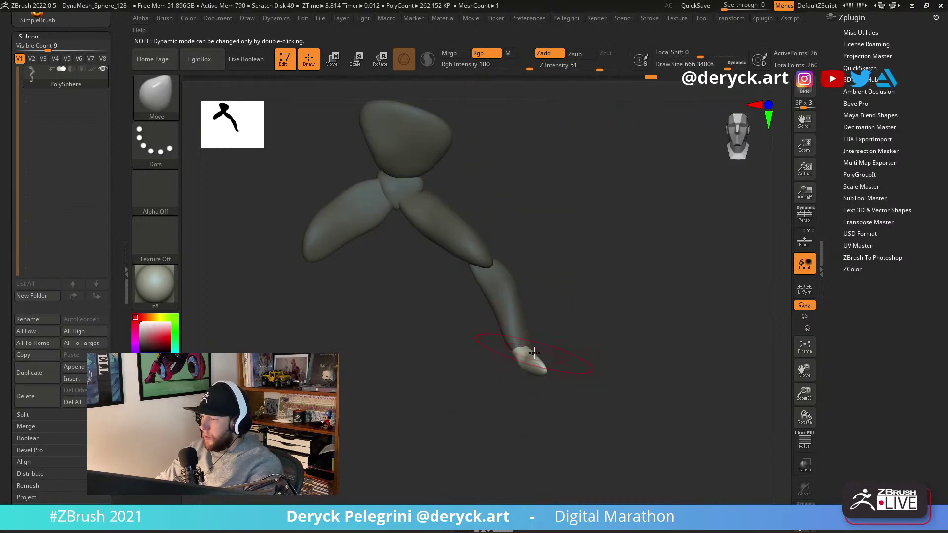
mouse_move(512, 377)
mouse_down()
mouse_move(499, 372)
mouse_move(509, 328)
mouse_move(486, 370)
mouse_move(563, 375)
mouse_move(542, 366)
mouse_move(553, 364)
mouse_move(537, 374)
mouse_up()
key(s)
Isolate the opposite leg's thigh by its polygroup, then restore the full figure with everything except that thigh masked.
drag(538, 325, 432, 352)
ctrl+shift+click(444, 292)
ctrl+click(396, 273)
ctrl+shift+click(377, 275)
Center the gizmo on the unmasked thigh, duplicate it below the knee as the lower leg, and rotate the copy downward.
key(w)
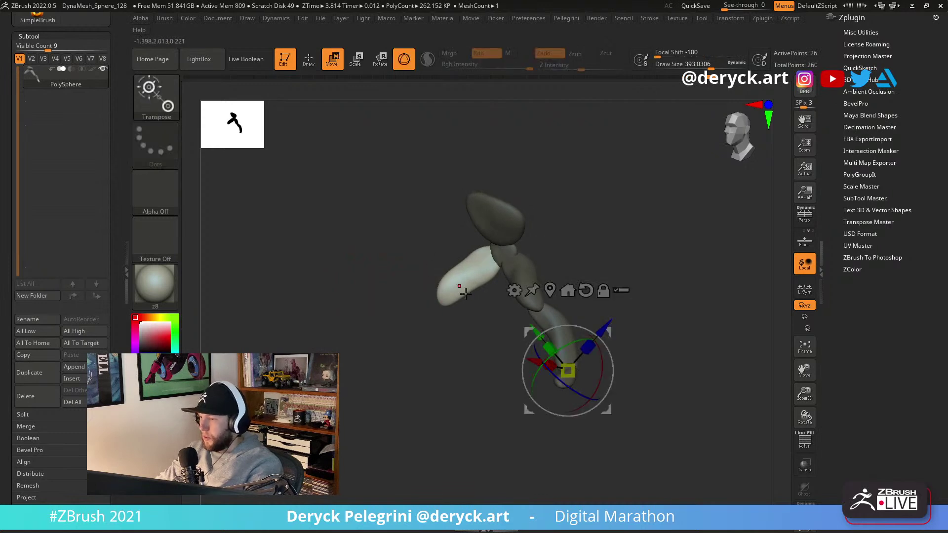
click(550, 290)
drag(465, 231, 291, 284)
drag(392, 308, 409, 292)
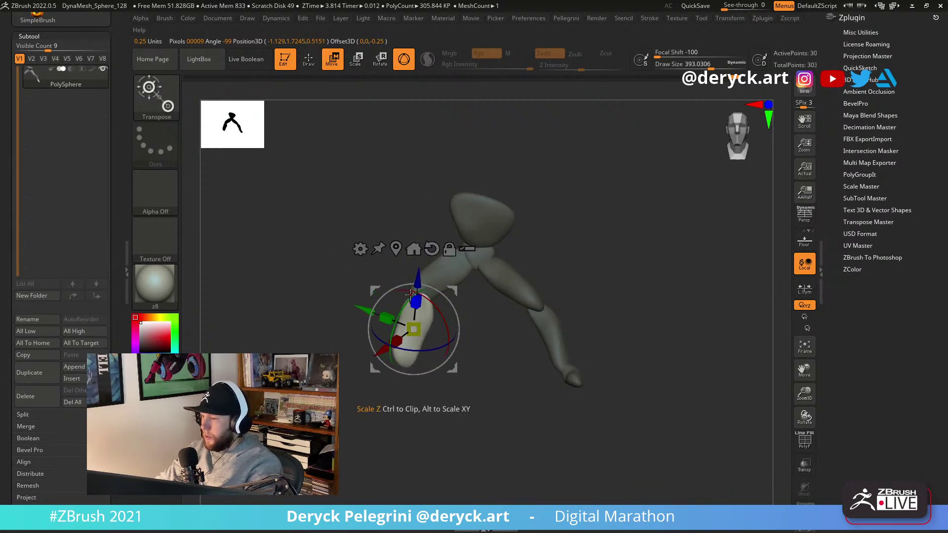
mouse_move(484, 316)
mouse_down()
mouse_move(437, 348)
mouse_move(461, 351)
mouse_move(442, 340)
mouse_up()
Raise the Move brush draw size to 1000 and increase the Dynamic Brush Scale in the Draw preferences.
key(q)
key(s)
click(528, 18)
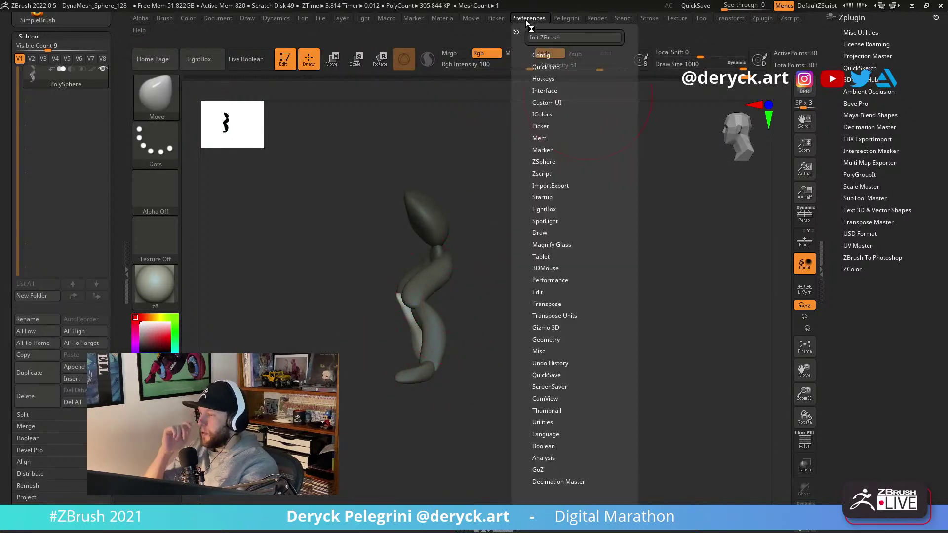
click(540, 233)
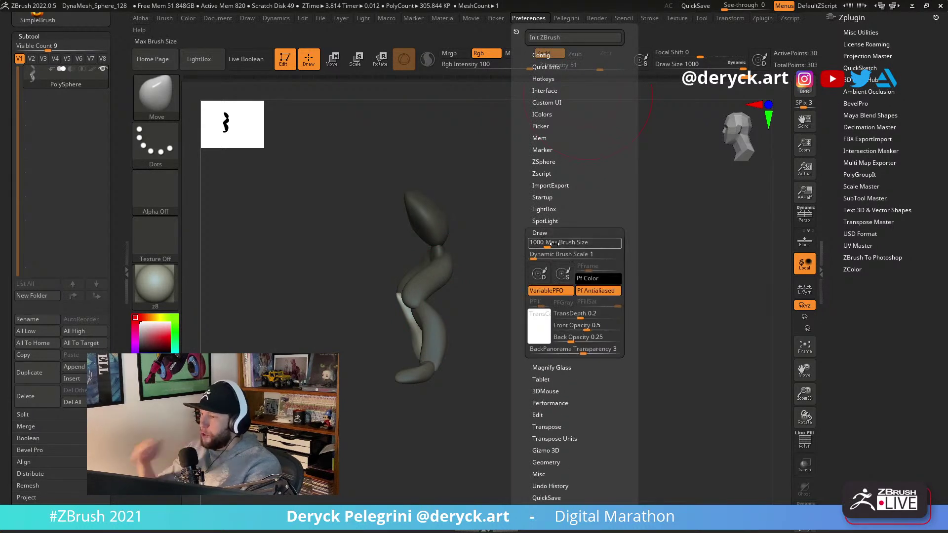
click(547, 254)
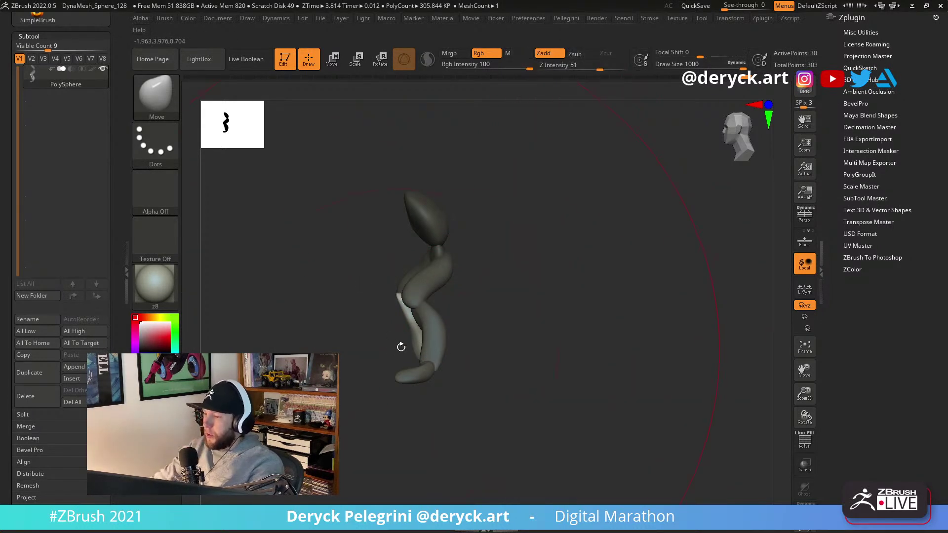
Reshape the new lower leg with the Move brush at draw size about 245, then thicken it with the Inflat brush at about 223.
drag(352, 324, 445, 334)
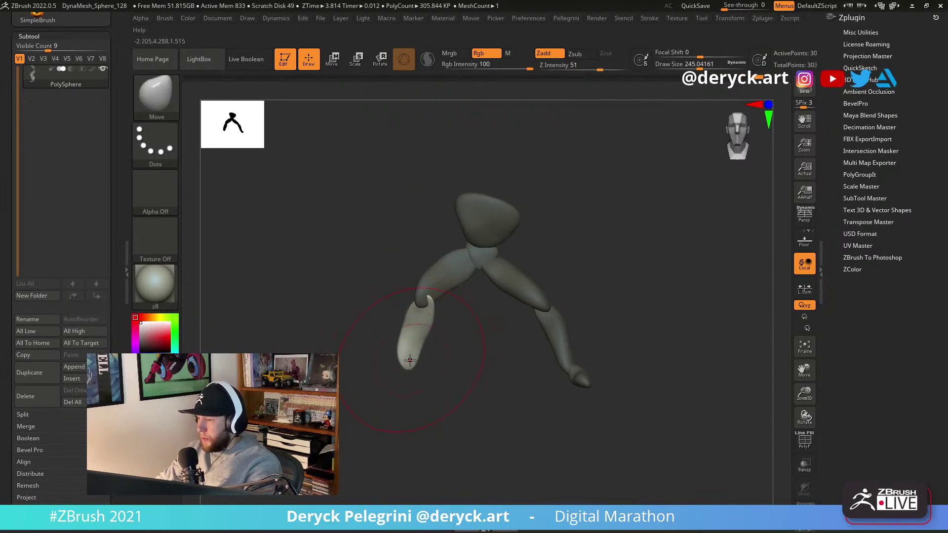
drag(381, 336, 413, 324)
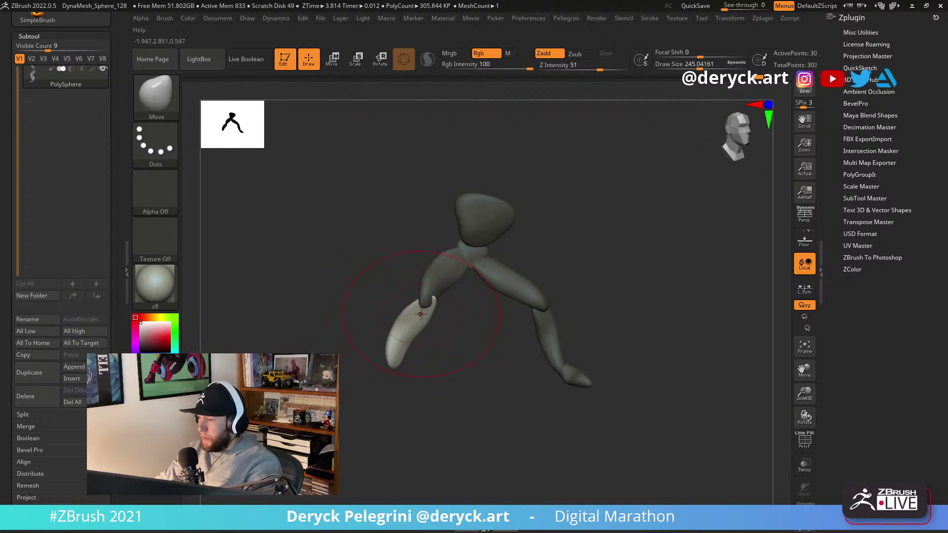
key(b)
key(i)
key(n)
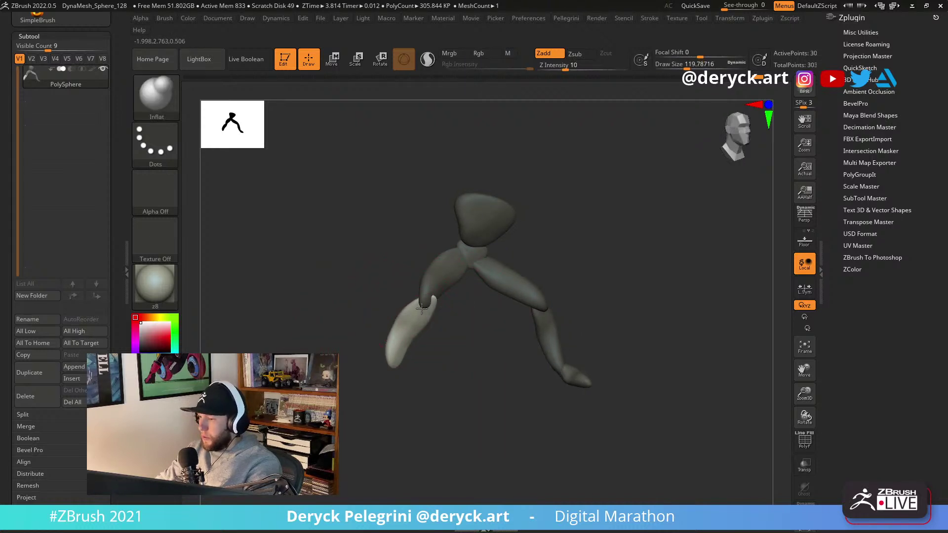
drag(419, 373, 400, 370)
key(s)
click(402, 341)
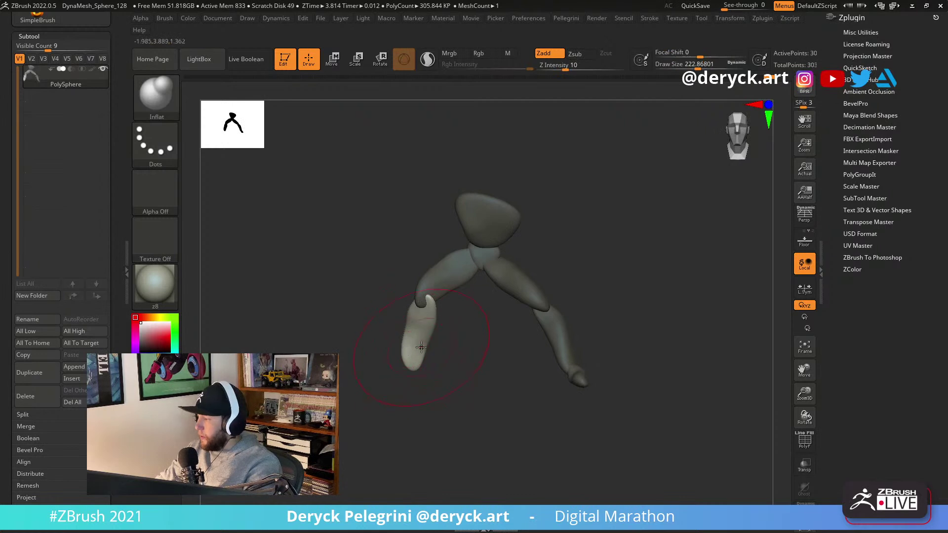
Return to the Move brush and adjust the contour of the new lower leg.
key(b)
key(m)
key(v)
mouse_move(398, 348)
mouse_down()
mouse_move(423, 344)
mouse_move(429, 368)
mouse_move(444, 372)
mouse_move(500, 376)
mouse_move(450, 384)
mouse_move(451, 305)
mouse_up()
Try to isolate the thigh of the leg with the foot by its polygroup and mask the rest of the figure.
ctrl+shift+click(482, 283)
ctrl+click(447, 347)
ctrl+shift+click(447, 347)
ctrl+click(448, 347)
Split the body masses into separate polygroups with Auto Groups, then mask everything except the thigh above the finished foot.
key(space)
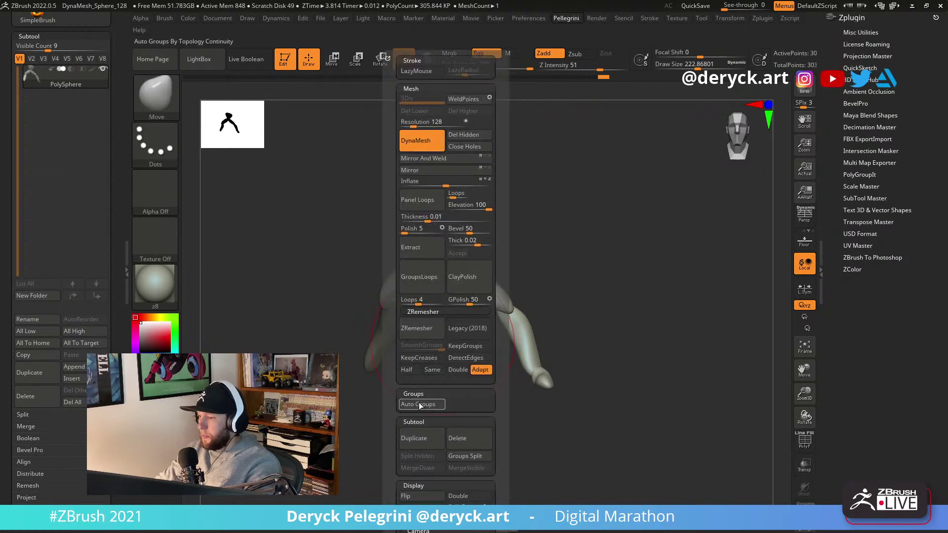
click(419, 405)
key(shift+f)
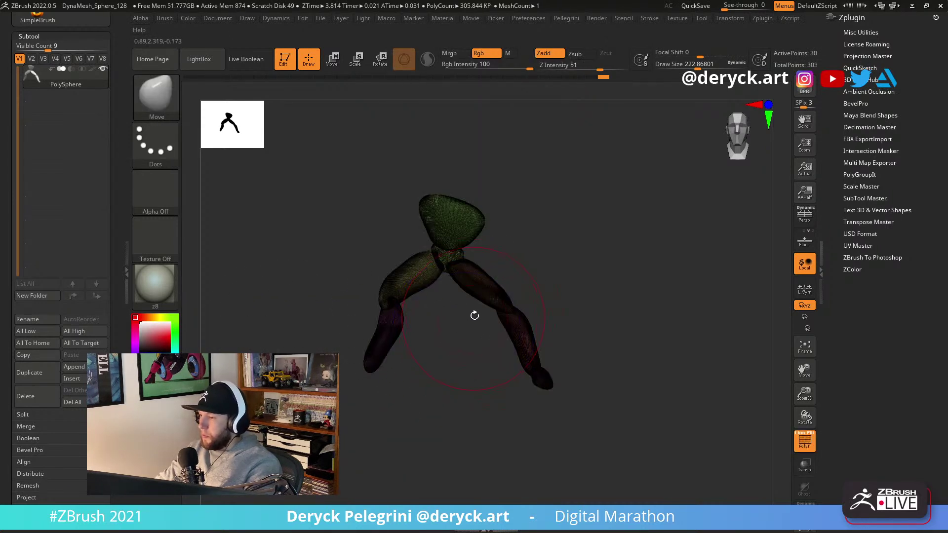
key(shift+f)
shift+drag(482, 281, 459, 322)
Duplicate the unmasked thigh with the gizmo and place the copy beside the upper ribcage as the upper arm.
key(w)
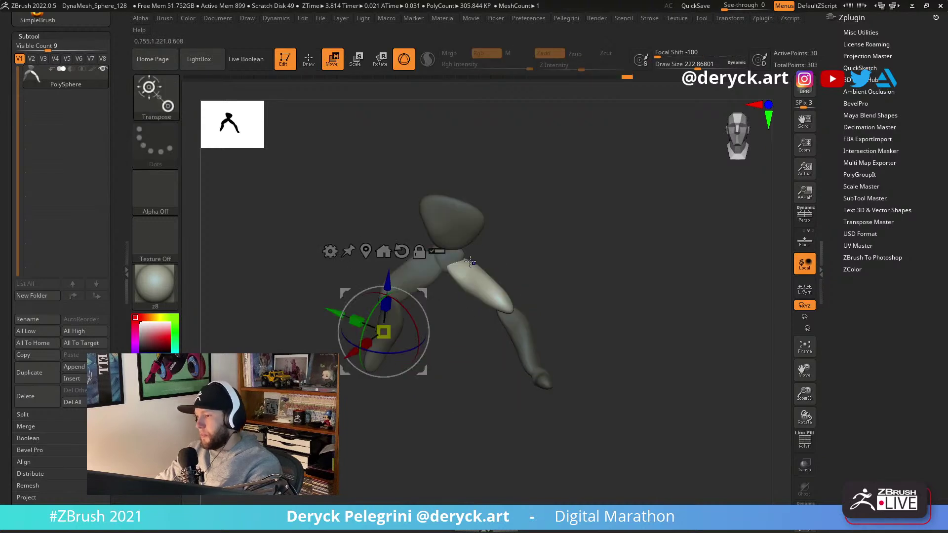
drag(380, 282, 384, 254)
drag(481, 232, 486, 182)
key(ctrl+z)
ctrl+drag(482, 232, 487, 178)
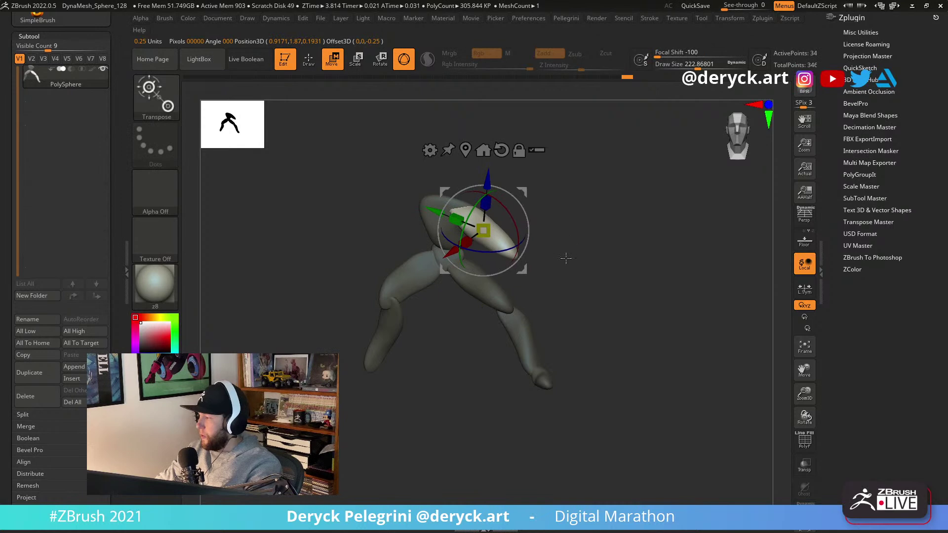
Fit the upper arm to the shoulder with the Move brush, reducing the draw size to about 149.
key(q)
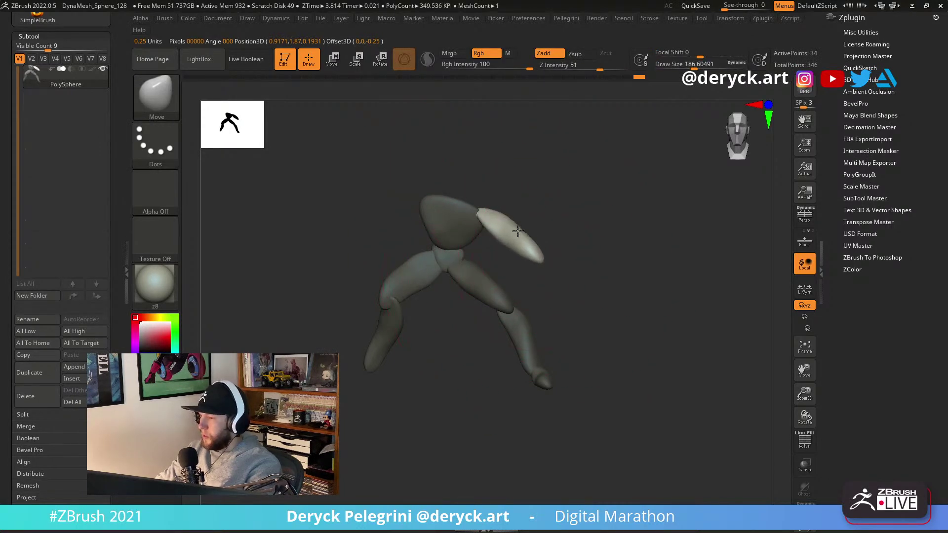
mouse_move(560, 255)
mouse_down()
mouse_move(493, 269)
mouse_move(459, 247)
mouse_move(474, 235)
mouse_move(539, 265)
mouse_move(597, 250)
mouse_move(622, 260)
mouse_move(576, 224)
mouse_move(589, 238)
mouse_move(522, 286)
mouse_up()
key(s)
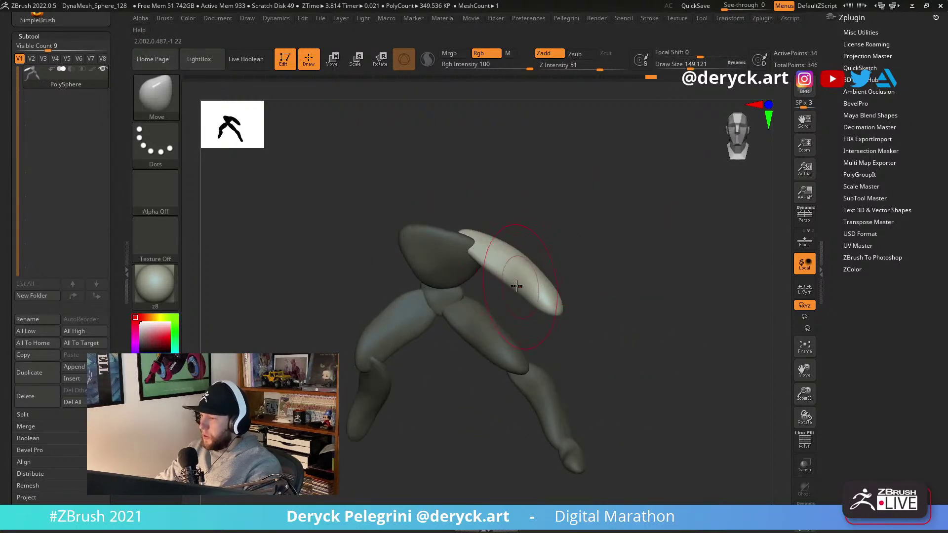
Carve the inner elbow with the DamStandard brush and plane the arm's lower end with the Flatten brush, both at draw size about 108.
key(b)
key(d)
key(s)
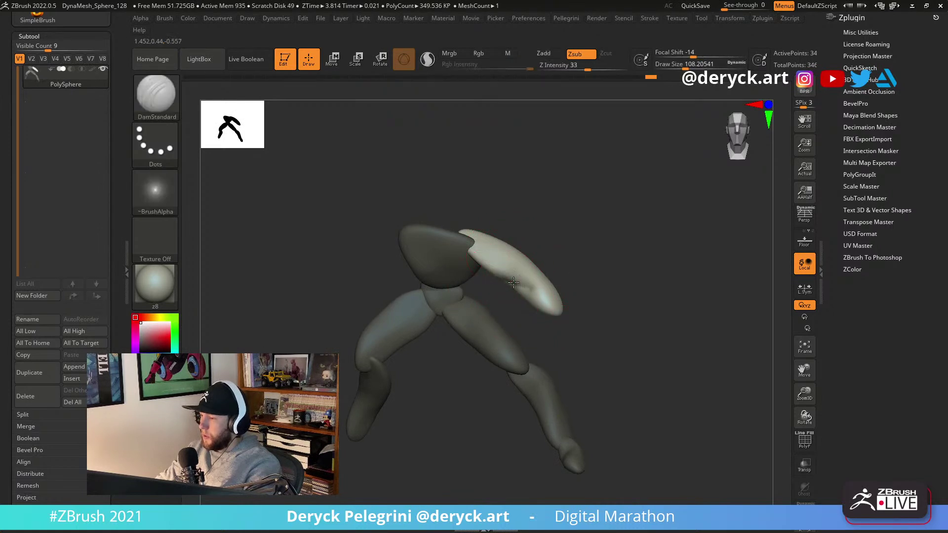
mouse_move(593, 318)
mouse_down()
mouse_move(542, 296)
mouse_move(580, 301)
mouse_move(558, 316)
mouse_up()
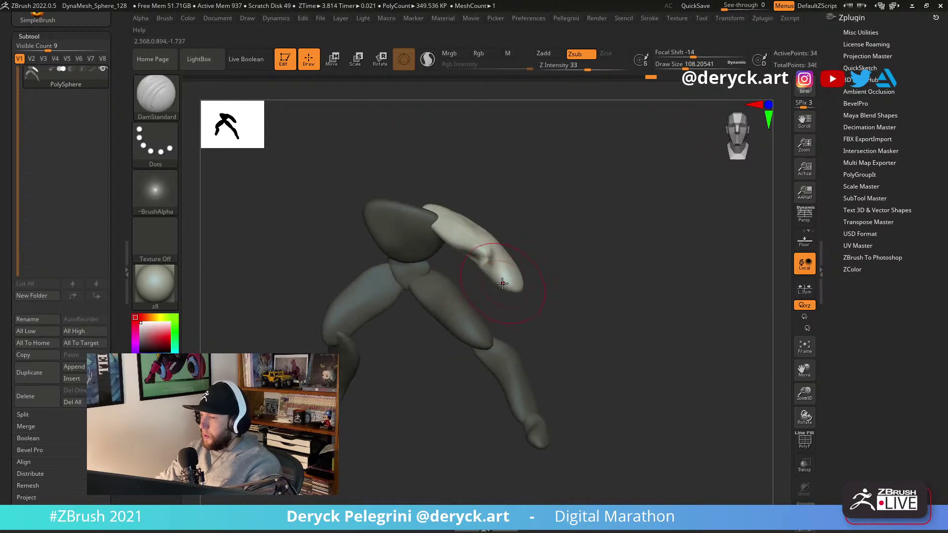
key(b)
key(f)
key(a)
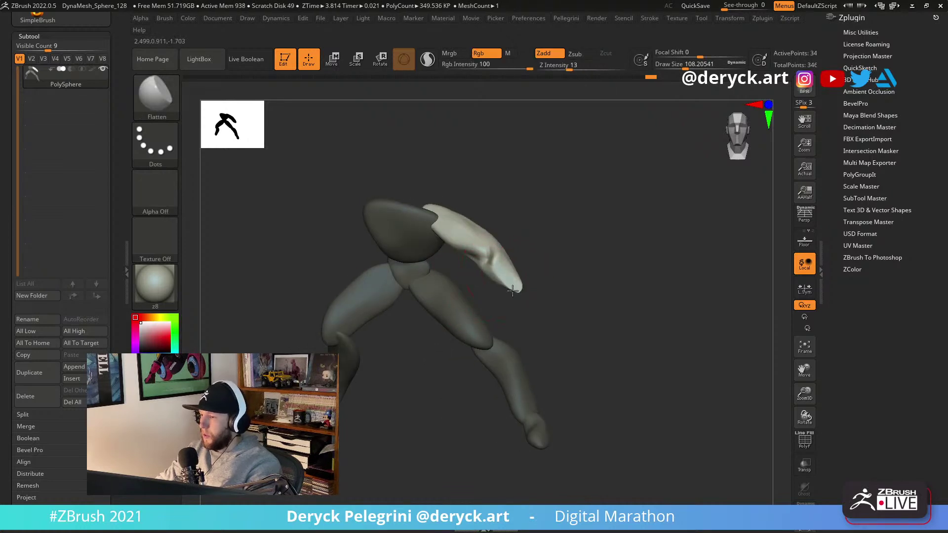
mouse_move(565, 290)
mouse_down()
mouse_move(588, 301)
mouse_move(550, 292)
mouse_up()
Duplicate the upper arm with the gizmo, then move and rotate the copy below the elbow as the forearm.
key(w)
drag(474, 251, 489, 255)
drag(629, 289, 522, 309)
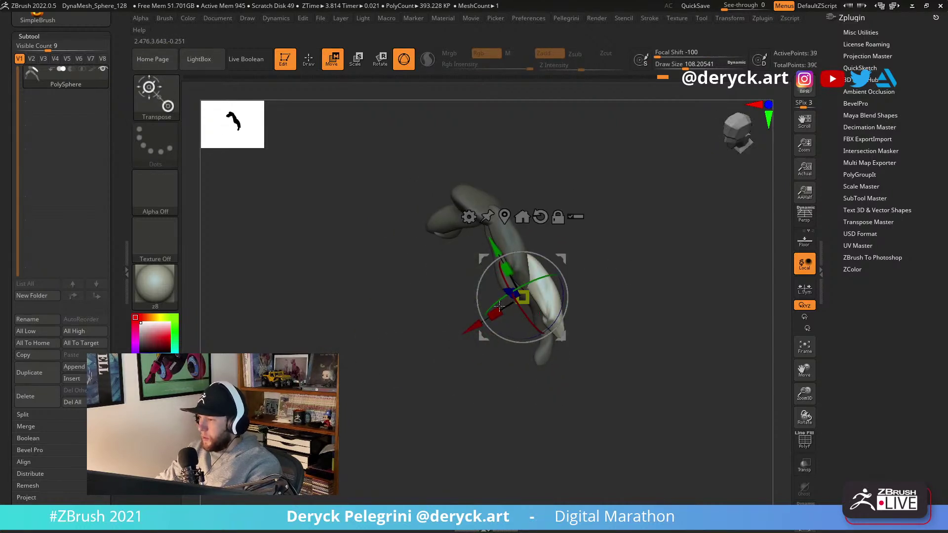
drag(481, 259, 477, 283)
drag(444, 286, 558, 278)
drag(475, 281, 453, 251)
drag(437, 304, 509, 291)
Invert the mask to adjust the upper arm's elbow end with the Move brush at draw size about 108, then invert it back.
key(q)
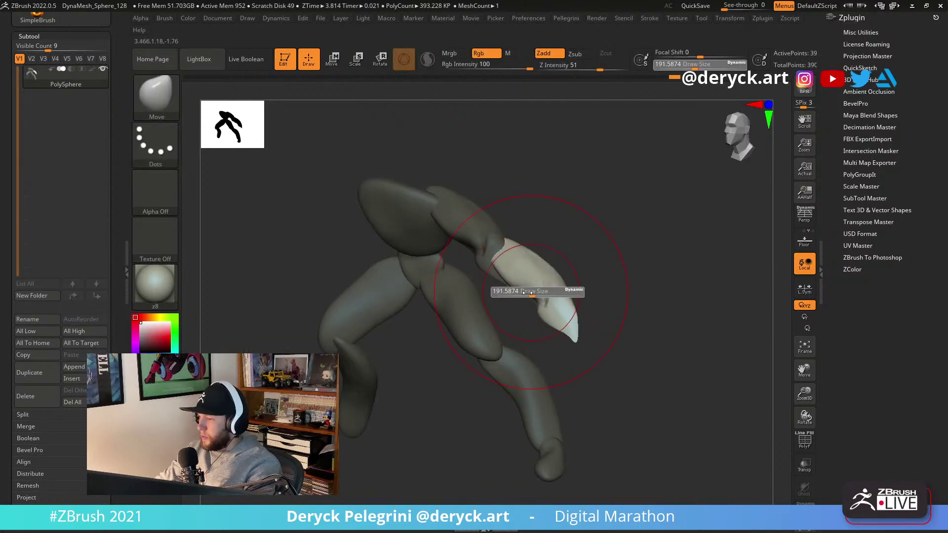
ctrl+click(489, 280)
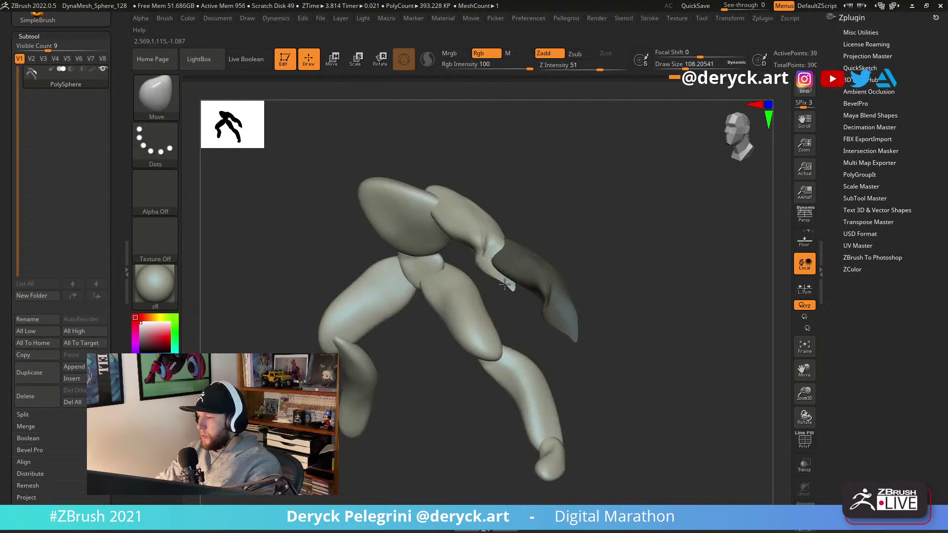
ctrl+click(597, 271)
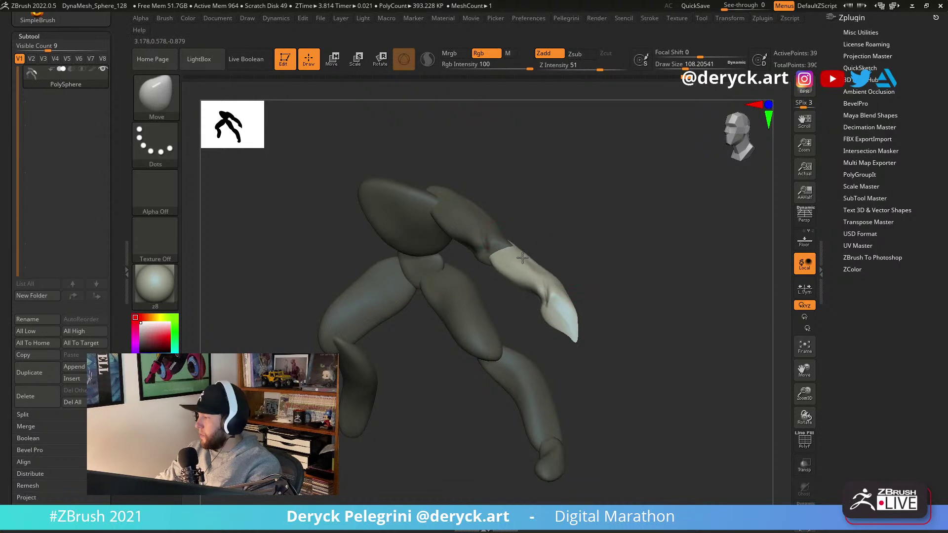
Pull the end of the forearm into a simple hand and thumb with the Move brush, using draw sizes of about 35 to 51.
drag(604, 337, 620, 313)
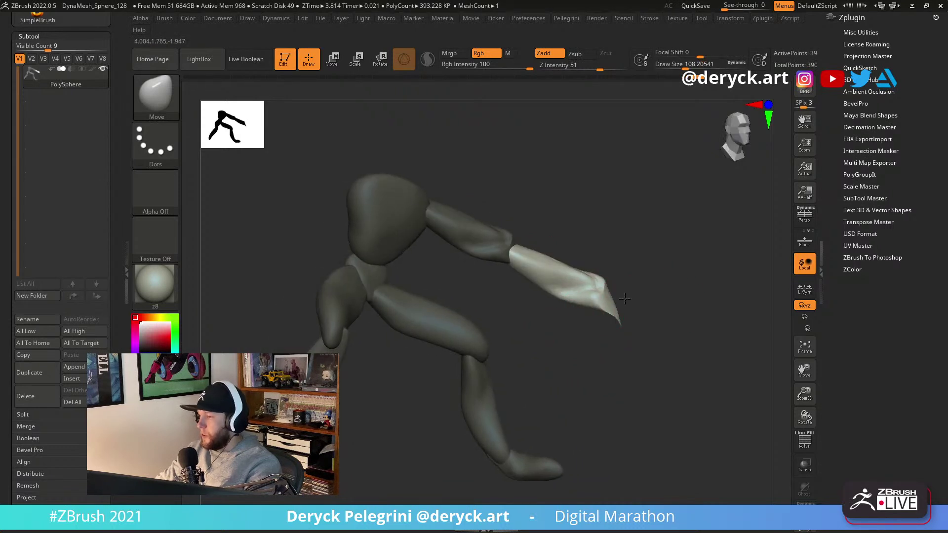
mouse_move(601, 329)
mouse_down()
mouse_move(573, 330)
mouse_move(608, 312)
mouse_move(600, 303)
mouse_move(587, 336)
mouse_up()
key(ctrl+z)
key(s)
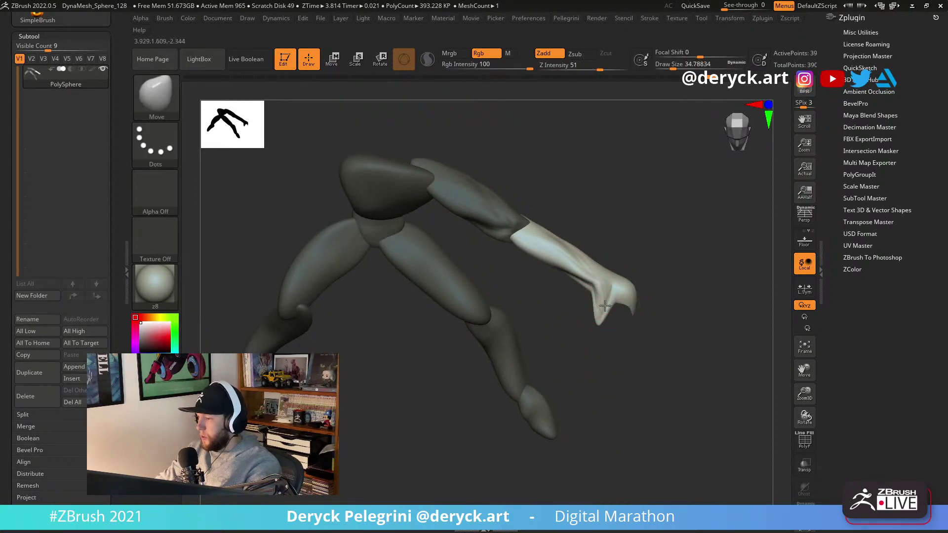
mouse_move(587, 300)
mouse_down()
mouse_move(673, 301)
mouse_move(602, 299)
mouse_up()
key(s)
drag(614, 295, 643, 289)
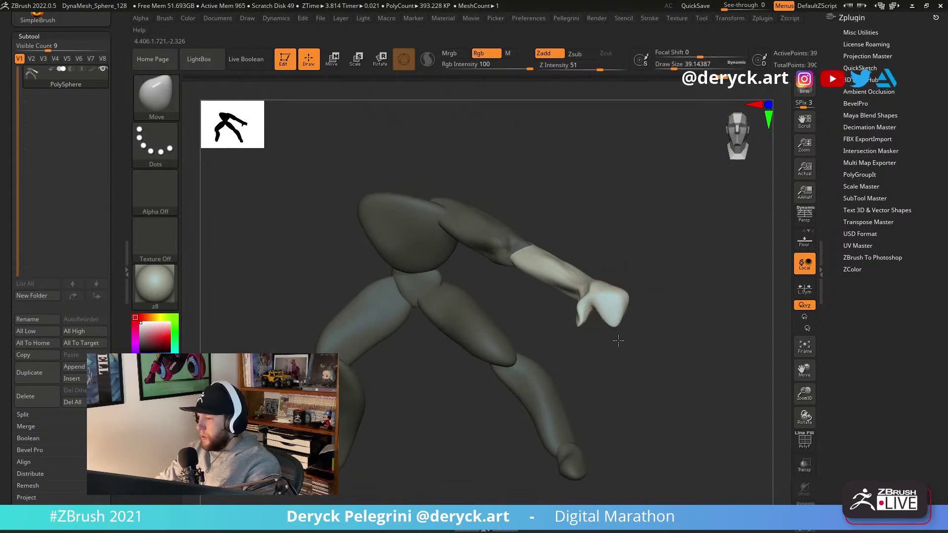
drag(618, 341, 646, 324)
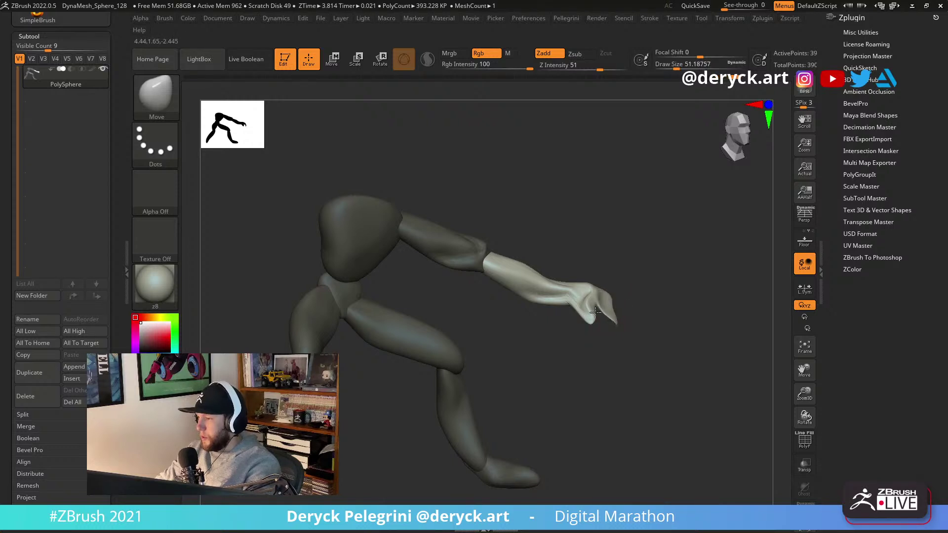
Refine the forearm's contour from the elbow to the wrist with the Move brush, using draw sizes of about 94 to 124.
mouse_move(578, 256)
mouse_down()
mouse_move(383, 229)
mouse_move(709, 279)
mouse_move(606, 309)
mouse_move(539, 284)
mouse_move(543, 262)
mouse_up()
key(s)
key(s)
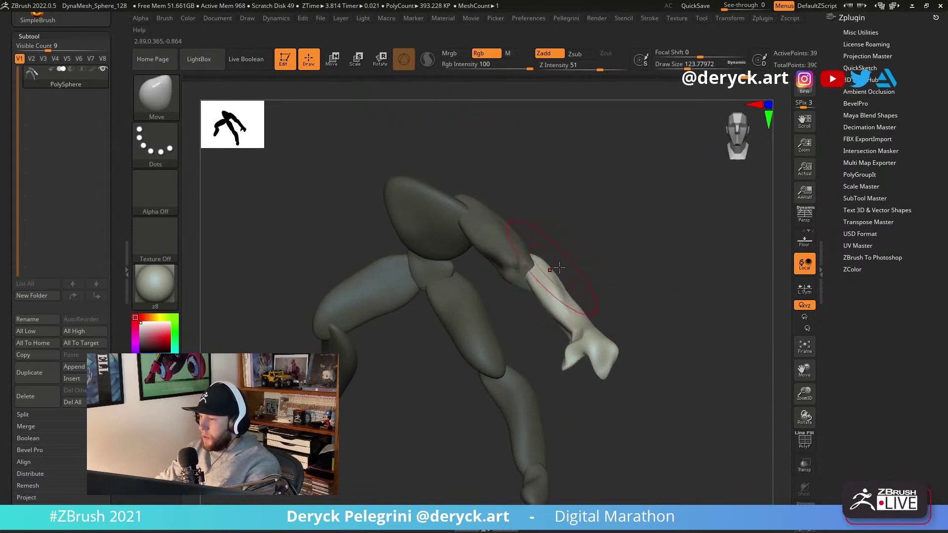
drag(617, 277, 558, 316)
mouse_move(474, 316)
mouse_down()
mouse_move(560, 326)
mouse_move(526, 334)
mouse_move(541, 327)
mouse_up()
key(s)
key(s)
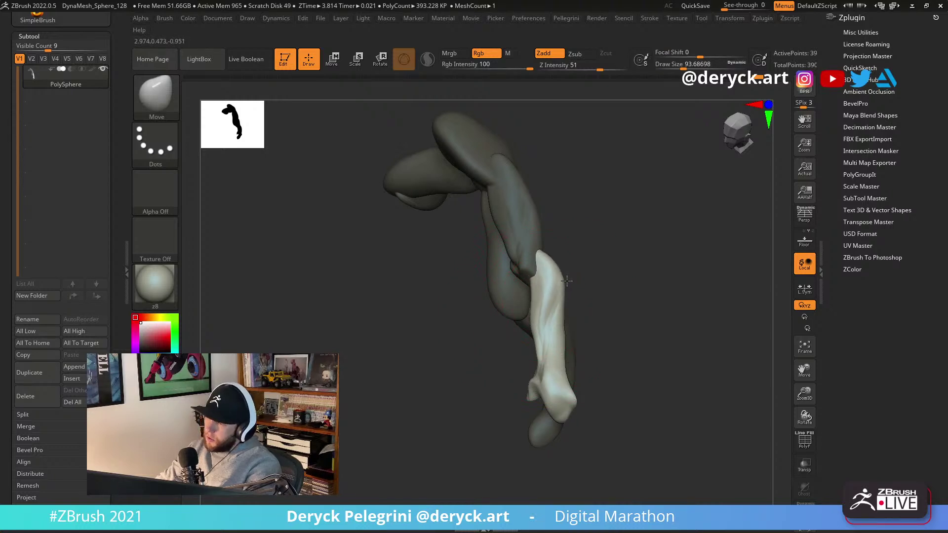
shift+drag(595, 299, 624, 260)
drag(562, 341, 579, 342)
key(s)
drag(593, 323, 596, 304)
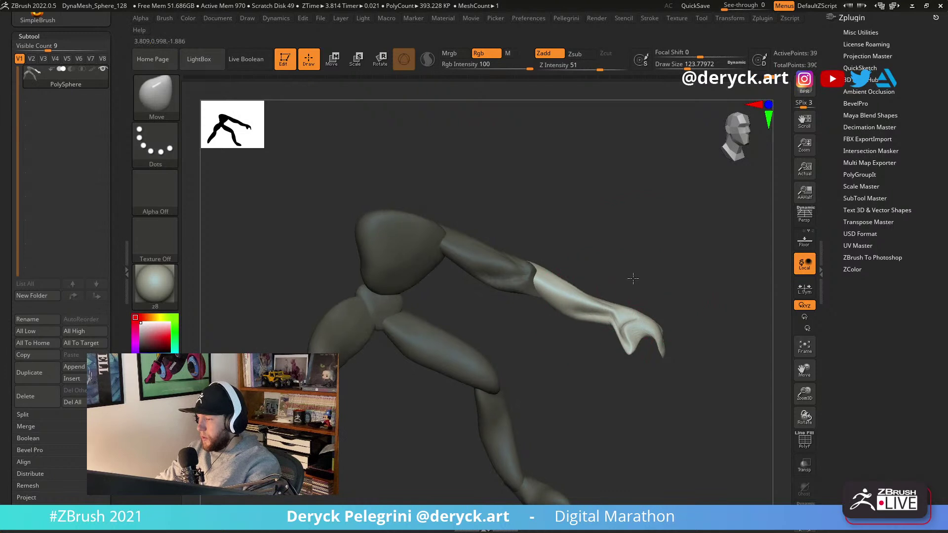
Reposition and rotate the forearm and hand at the elbow with the gizmo.
alt+drag(631, 273, 557, 268)
key(w)
drag(501, 306, 486, 306)
drag(435, 205, 448, 199)
drag(500, 306, 506, 313)
Thicken the forearm near the elbow with the Inflat brush at draw size 112, then clear the mask.
key(q)
mouse_move(525, 239)
mouse_down()
mouse_move(521, 248)
mouse_move(481, 218)
mouse_move(585, 215)
mouse_move(451, 214)
mouse_move(470, 213)
mouse_up()
mouse_move(550, 274)
mouse_down()
mouse_move(502, 271)
mouse_move(495, 254)
mouse_move(513, 304)
mouse_up()
key(b)
key(i)
key(n)
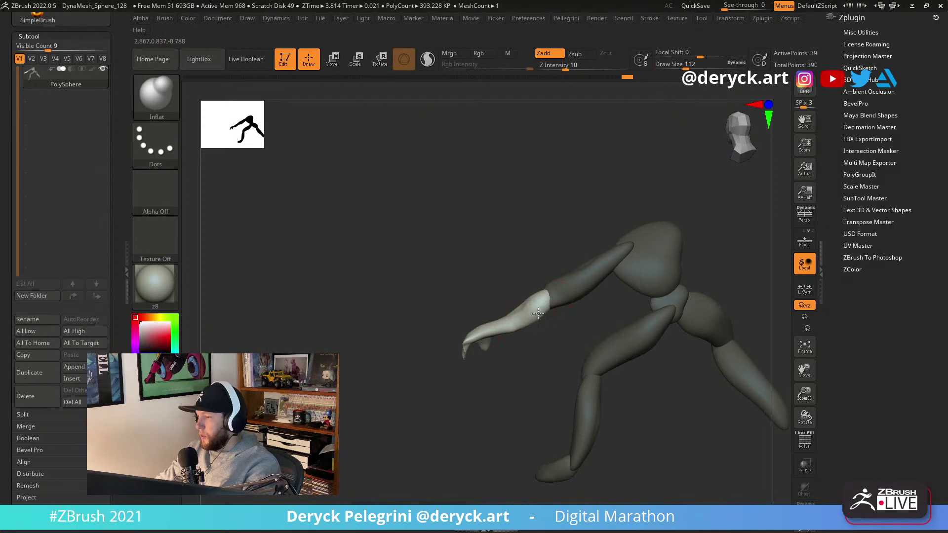
drag(503, 250, 499, 223)
alt+drag(305, 330, 327, 285)
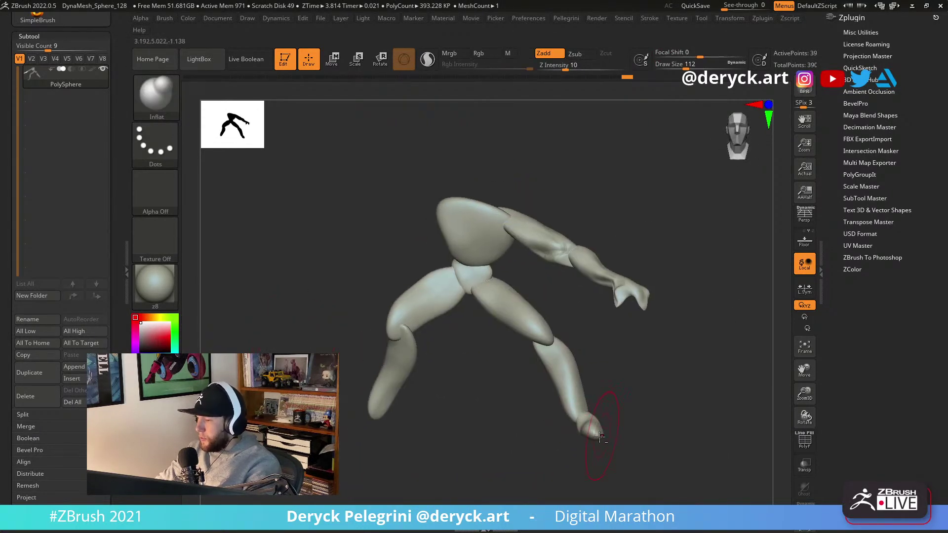
Isolate the foot by its polygroup, then restore the full figure with everything except the foot masked.
ctrl+shift+click(588, 423)
ctrl+click(486, 422)
ctrl+shift+click(485, 420)
ctrl+click(485, 420)
Duplicate the foot with the gizmo, move the copy to the bare right ankle and rotate it to follow the leg.
key(w)
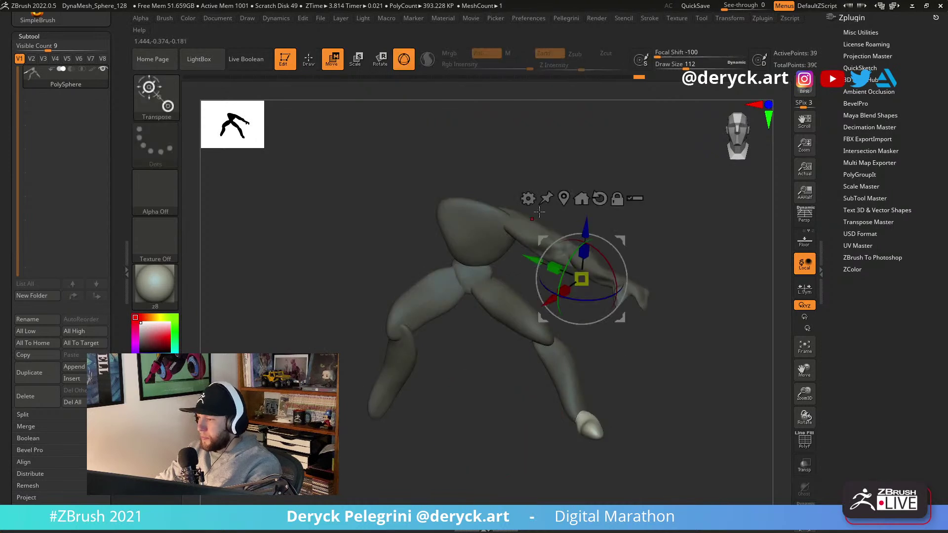
click(565, 200)
ctrl+drag(549, 385, 348, 382)
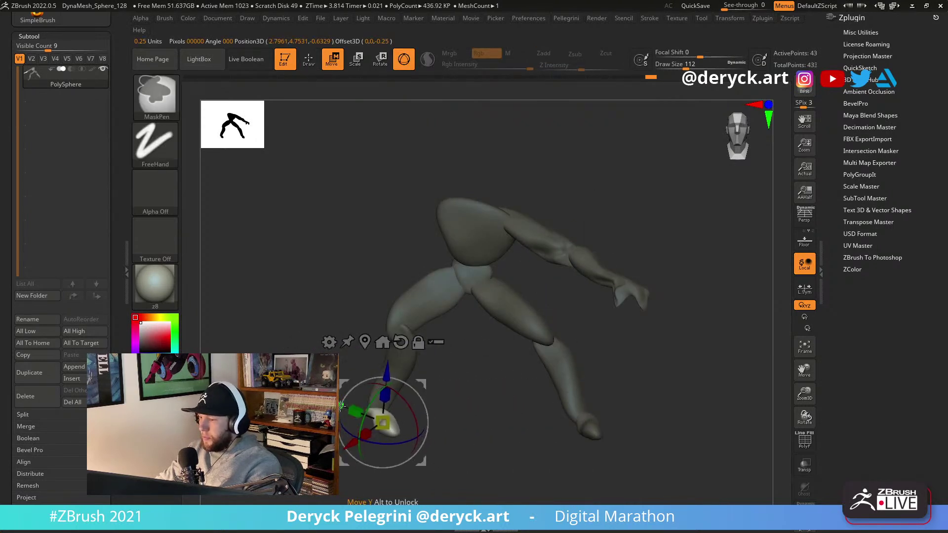
drag(392, 444, 346, 432)
drag(344, 385, 325, 383)
drag(269, 366, 341, 366)
alt+drag(464, 365, 450, 420)
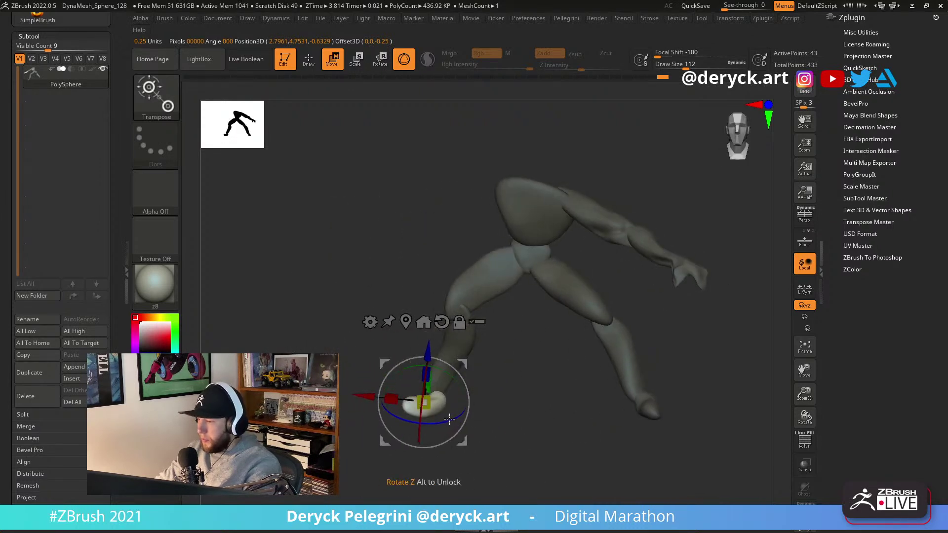
mouse_move(503, 393)
mouse_down()
mouse_move(383, 387)
mouse_move(394, 361)
mouse_up()
Reshape the duplicated right foot with the Move brush at draw size about 65, then clear the mask.
key(q)
mouse_move(269, 356)
mouse_down()
mouse_move(331, 351)
mouse_move(345, 335)
mouse_move(449, 342)
mouse_up()
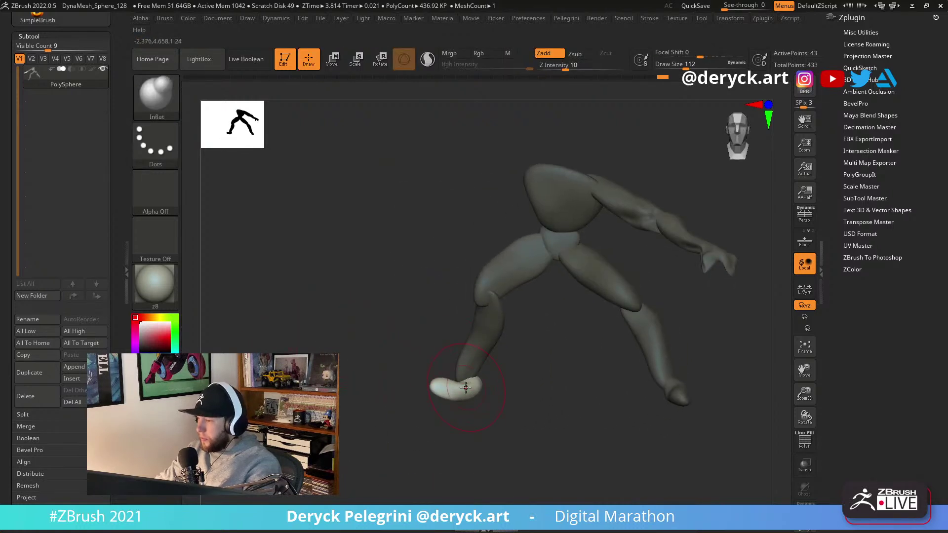
key(b)
key(m)
key(v)
mouse_move(416, 396)
mouse_down()
mouse_move(430, 393)
mouse_move(395, 413)
mouse_move(382, 409)
mouse_move(402, 326)
mouse_move(409, 395)
mouse_move(339, 359)
mouse_move(358, 353)
mouse_move(374, 385)
mouse_up()
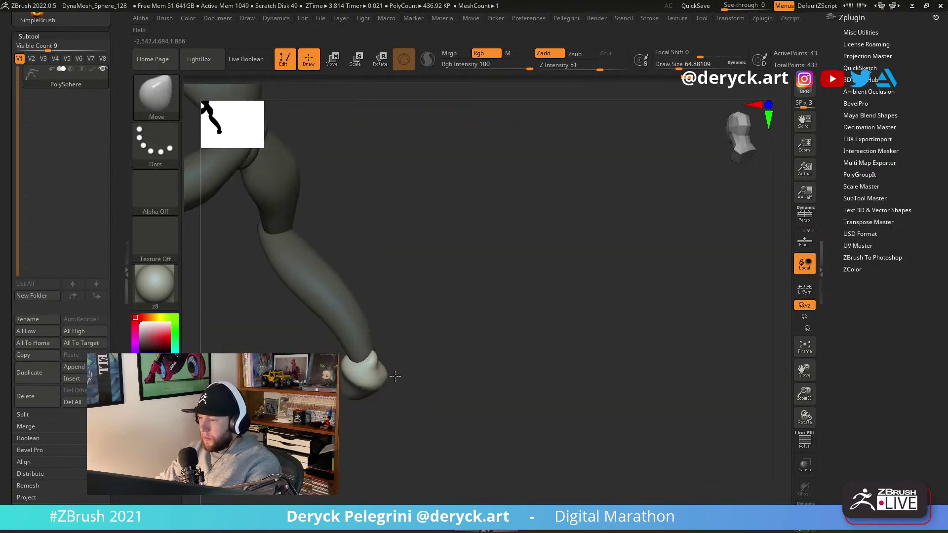
drag(408, 357, 543, 337)
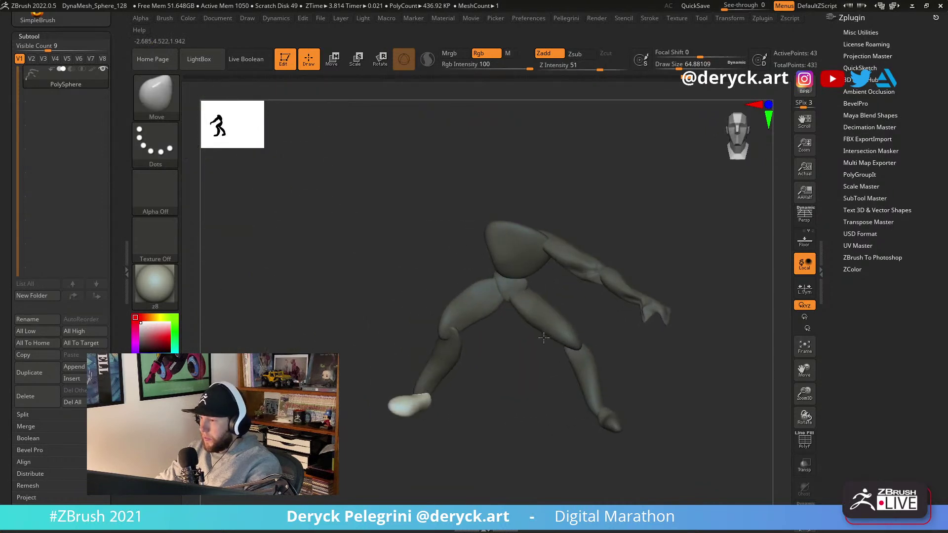
mouse_move(351, 274)
mouse_down()
mouse_move(360, 275)
mouse_move(349, 271)
mouse_move(359, 262)
mouse_up()
drag(547, 261, 563, 262)
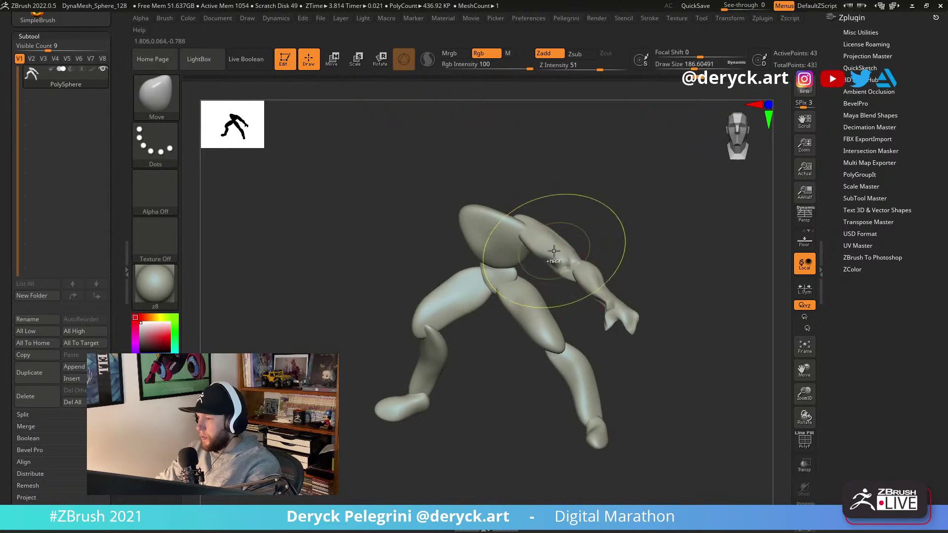
Check the left upper arm's polygroup by isolating it, restore the full figure and split the masses into separate polygroups.
ctrl+shift+click(555, 255)
ctrl+click(604, 222)
ctrl+click(605, 224)
key(space)
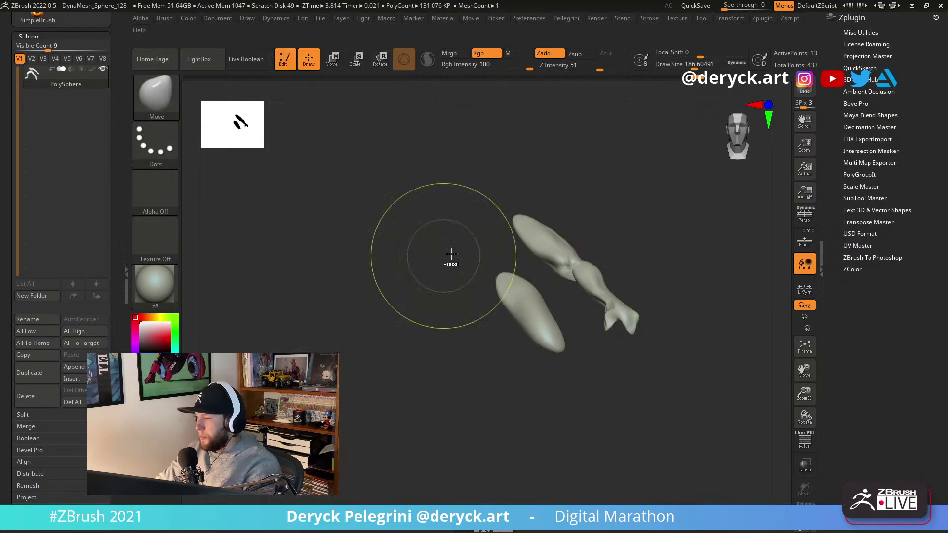
ctrl+shift+click(409, 245)
key(space)
click(268, 429)
Isolate the left upper arm, smooth its elbow end at draw size about 177, then show the full figure.
key(s)
drag(395, 260, 388, 259)
ctrl+shift+click(560, 253)
key(s)
drag(550, 256, 547, 256)
key(shift)
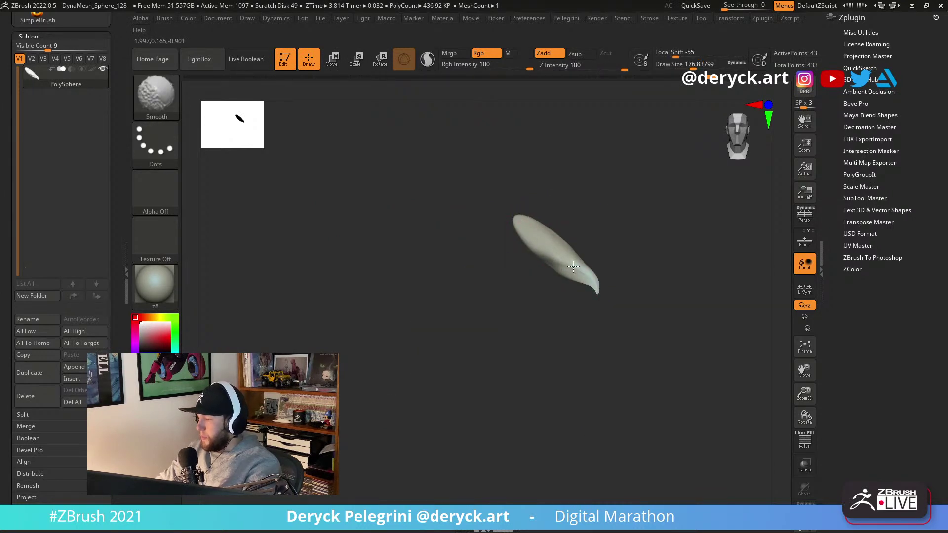
ctrl+shift+click(332, 247)
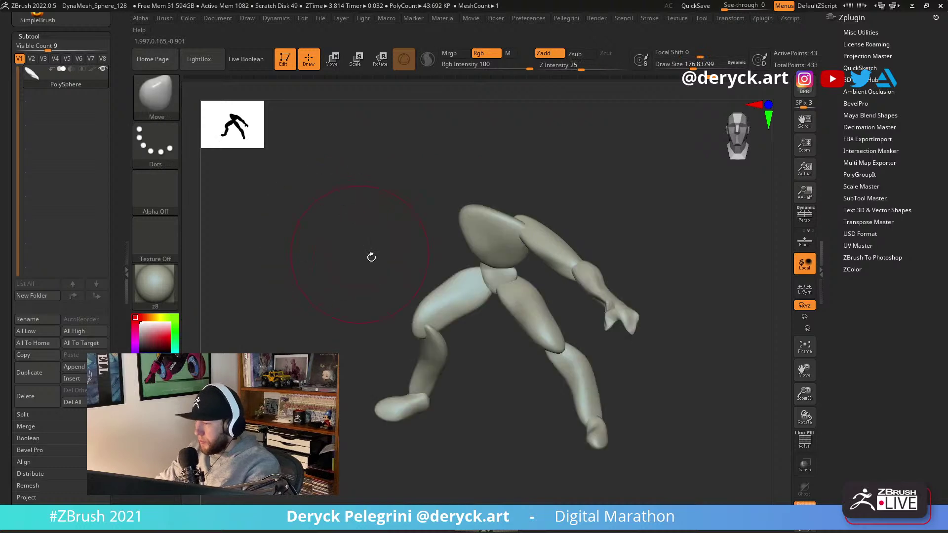
Isolate the left upper arm again, refine its contour at draw size about 124, then restore the full figure.
key(s)
ctrl+shift+click(549, 260)
drag(560, 261, 544, 233)
ctrl+drag(469, 205, 419, 218)
ctrl+shift+click(308, 220)
mouse_move(316, 239)
mouse_down()
mouse_move(391, 252)
mouse_move(353, 245)
mouse_up()
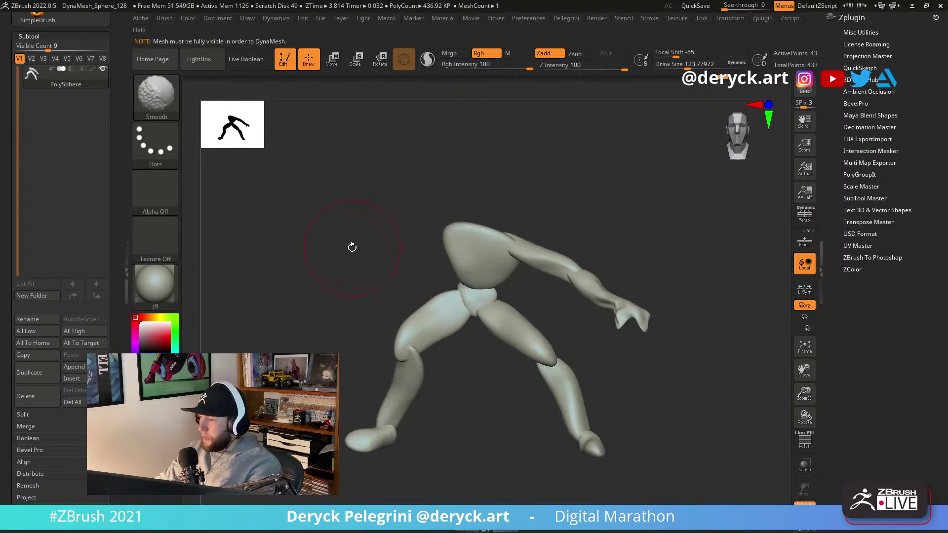
Mask everything except the right thigh, duplicate it and place the copy at the right shoulder as an upper arm.
ctrl+shift+click(410, 321)
ctrl+click(328, 269)
ctrl+shift+click(326, 272)
ctrl+click(324, 273)
key(w)
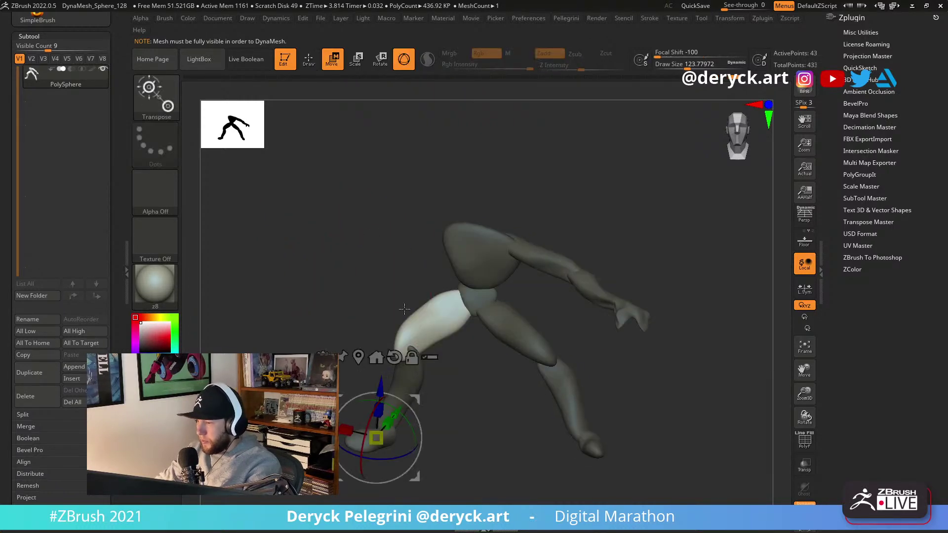
click(360, 358)
mouse_move(399, 286)
ctrl+mouse_down()
mouse_move(379, 211)
mouse_move(431, 254)
ctrl+mouse_up()
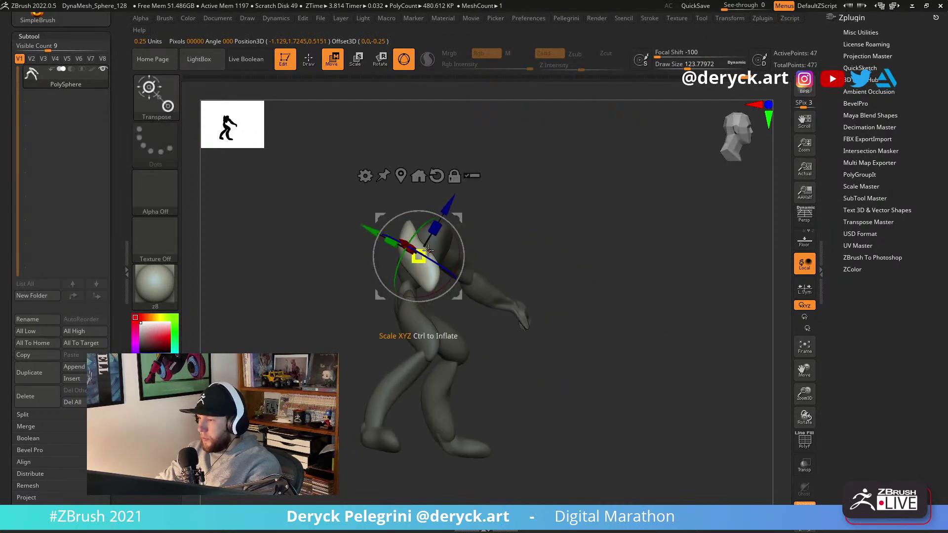
mouse_move(556, 263)
mouse_down()
mouse_move(603, 339)
mouse_move(587, 374)
mouse_move(563, 277)
mouse_up()
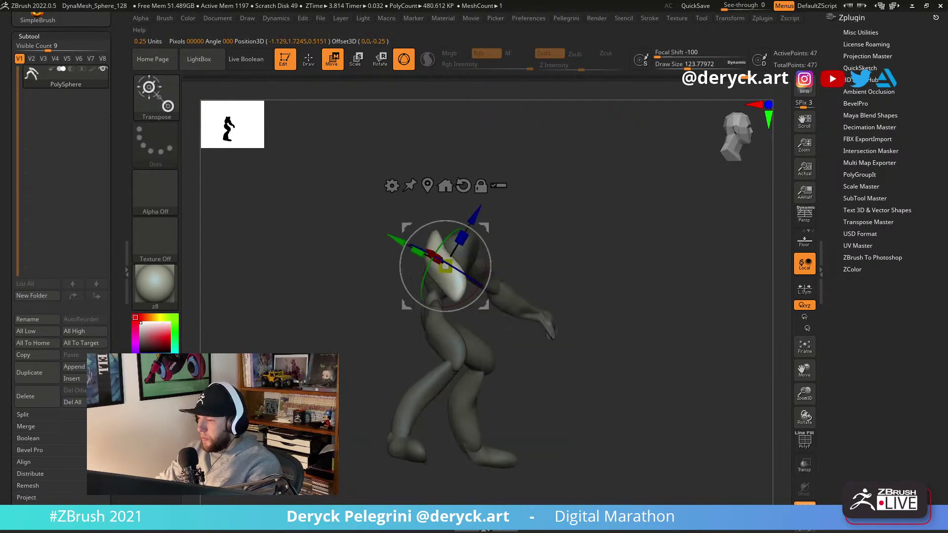
Adjust the right lower leg's ankle and the foot's heel with the Move brush at draw sizes of about 245 and 311.
ctrl+click(397, 415)
key(q)
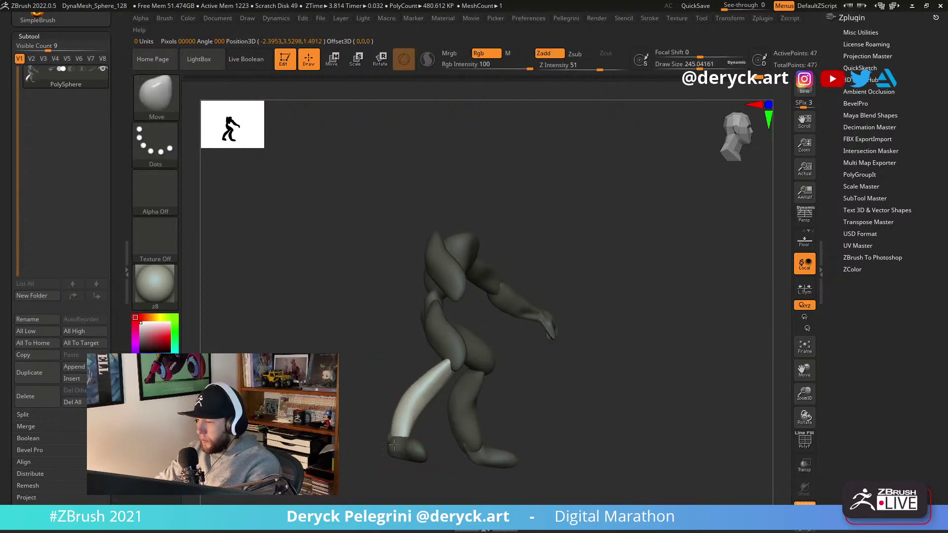
drag(390, 460, 376, 462)
ctrl+click(395, 460)
ctrl+shift+click(403, 452)
ctrl+click(391, 461)
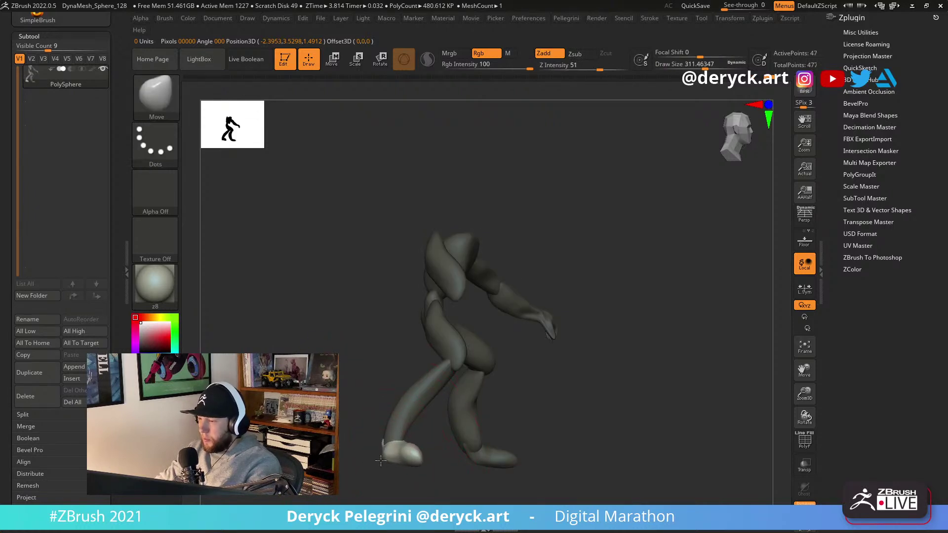
drag(321, 370, 387, 396)
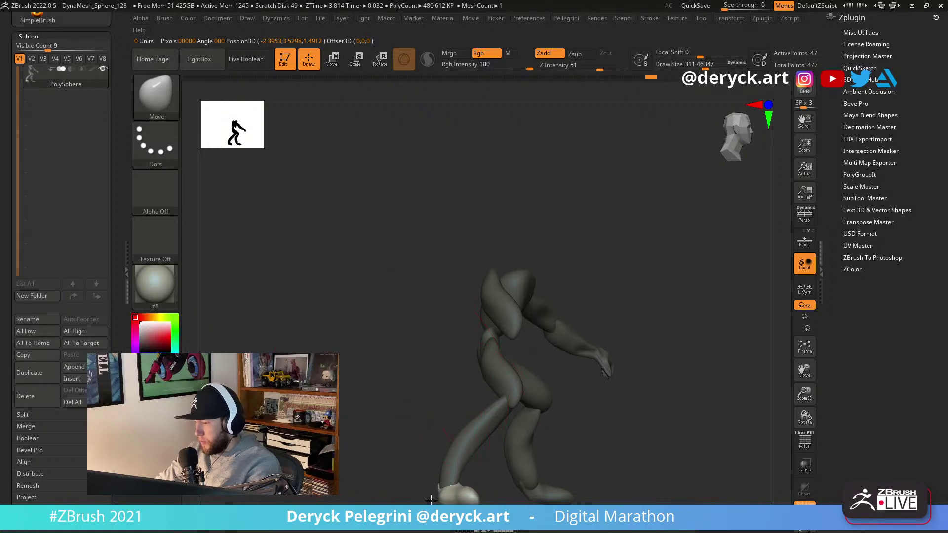
mouse_move(434, 494)
mouse_down()
mouse_move(329, 309)
mouse_move(354, 288)
mouse_up()
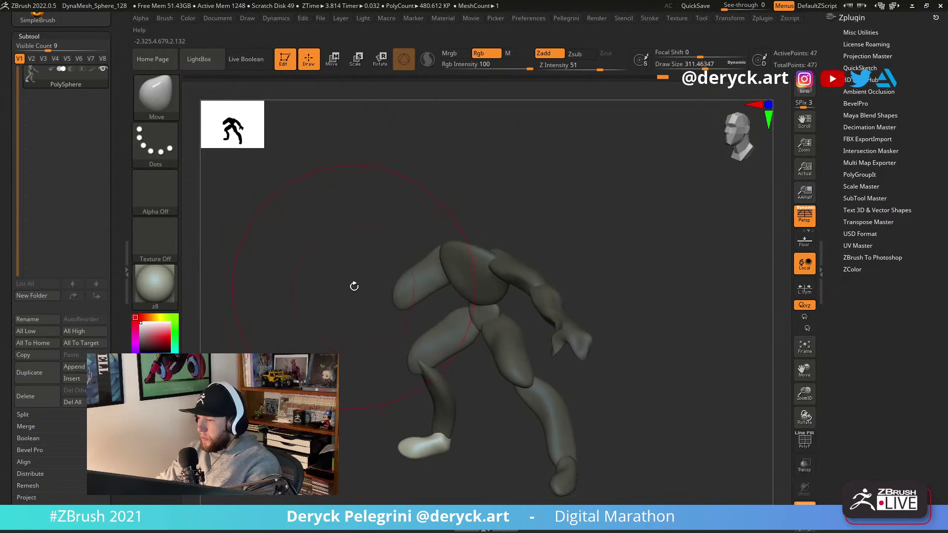
Turn on perspective, regroup the masses and mask everything except the new right upper arm.
key(p)
key(ctrl+shift)
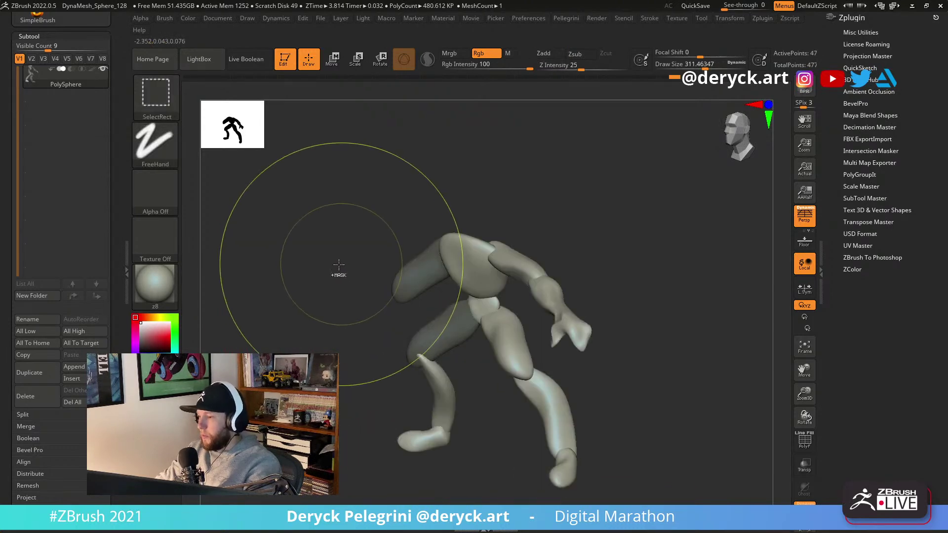
key(space)
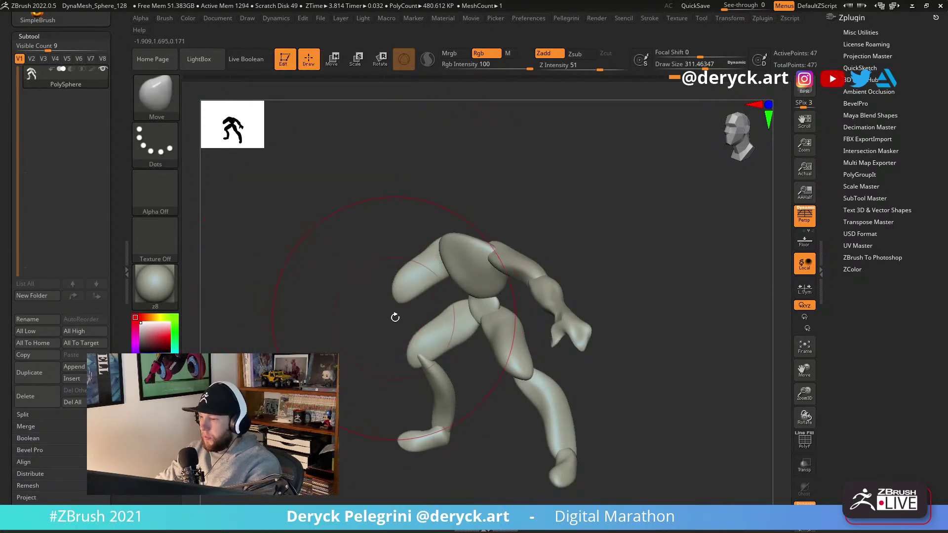
ctrl+shift+click(398, 294)
ctrl+click(398, 295)
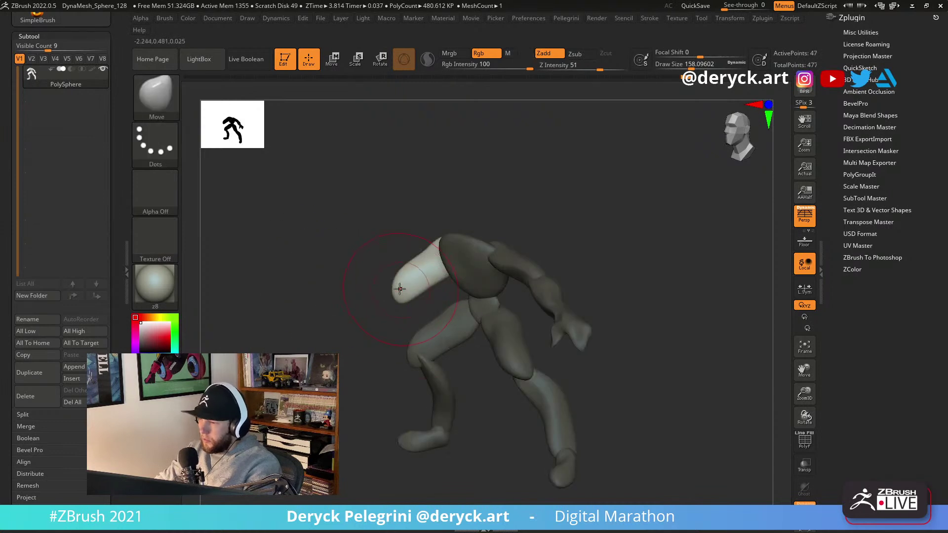
Slim the right upper arm with the Move brush, then rotate it backward about the shoulder with the transpose line.
mouse_move(401, 290)
mouse_down()
mouse_move(347, 251)
mouse_move(296, 296)
mouse_move(318, 258)
mouse_up()
key(w)
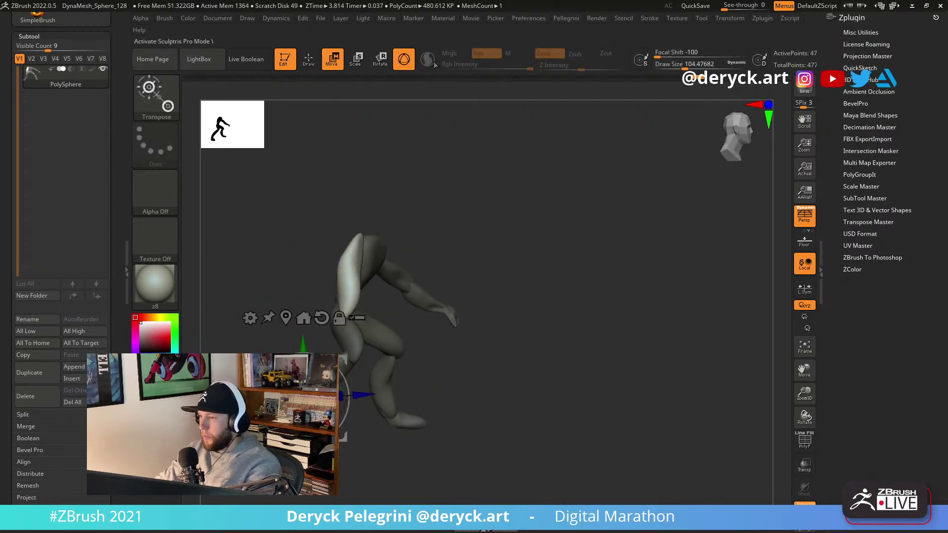
drag(294, 193, 338, 236)
key(r)
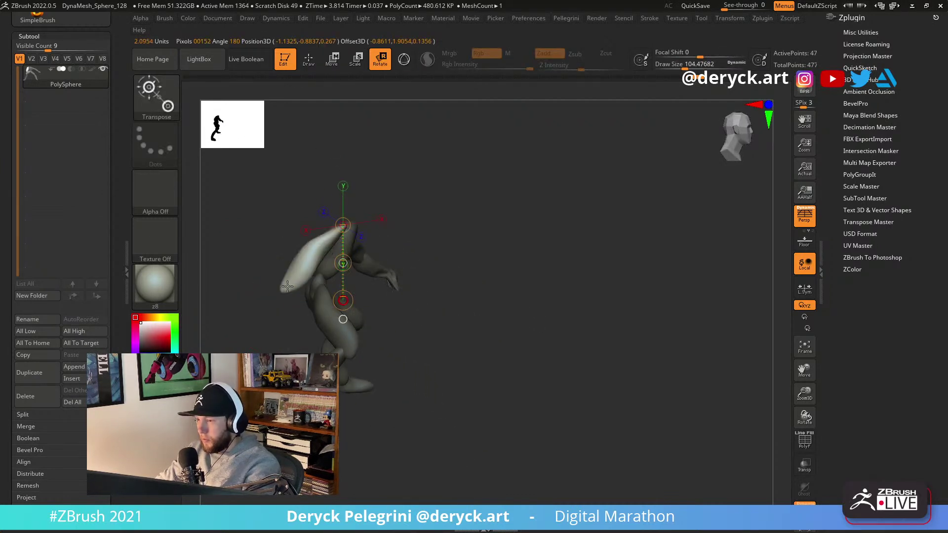
key(q)
mouse_move(287, 277)
mouse_down()
mouse_move(243, 243)
mouse_move(385, 258)
mouse_up()
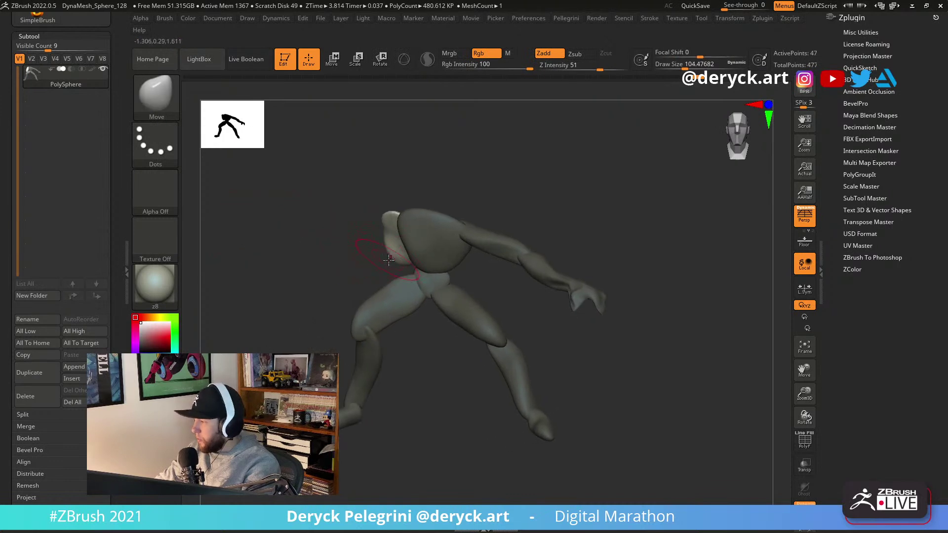
Rotate the right upper arm outward at the shoulder, refine it with the Move brush at draw size about 154, then clear the mask.
key(w)
drag(391, 217, 399, 262)
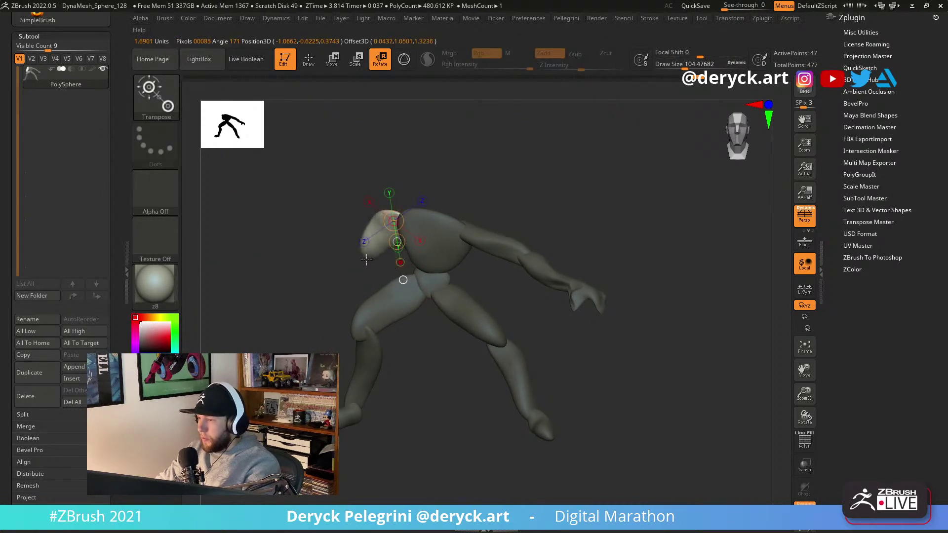
key(q)
drag(303, 247, 451, 210)
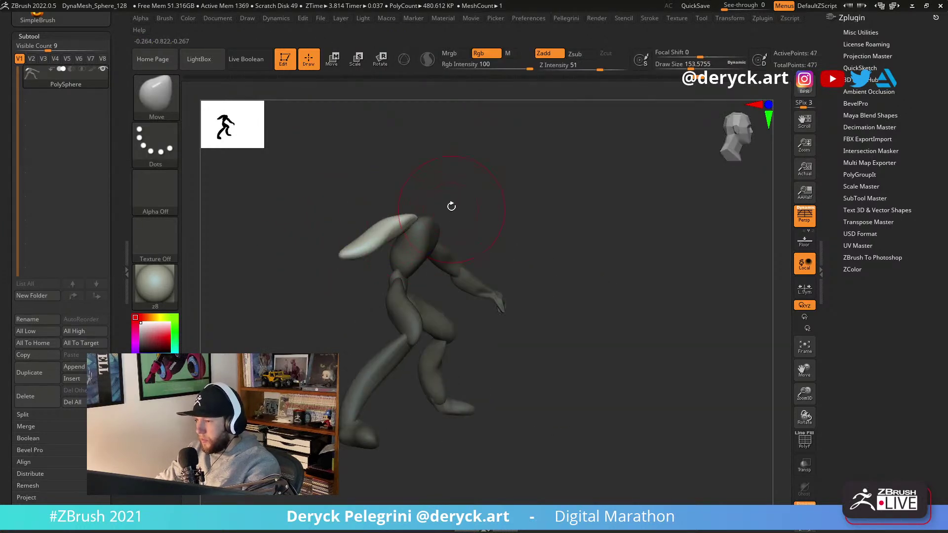
drag(415, 184, 339, 209)
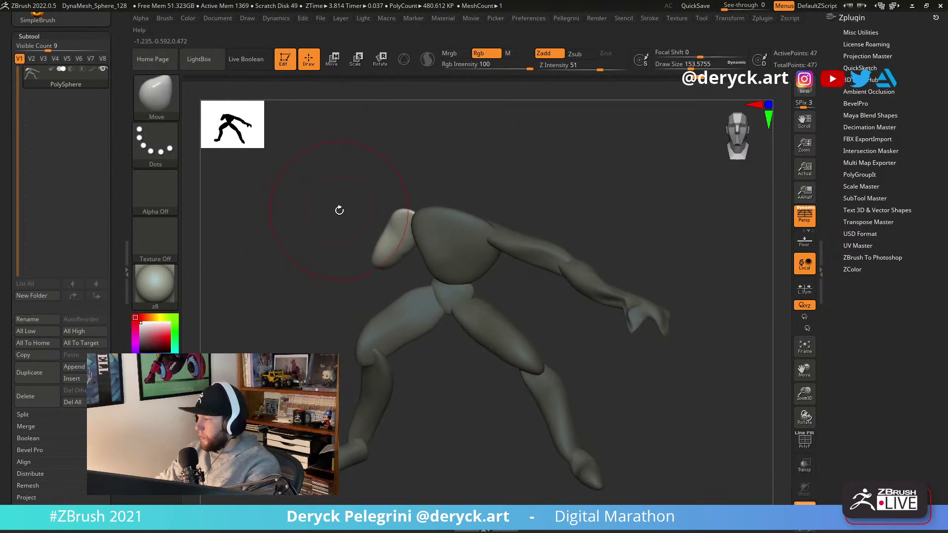
drag(327, 241, 331, 247)
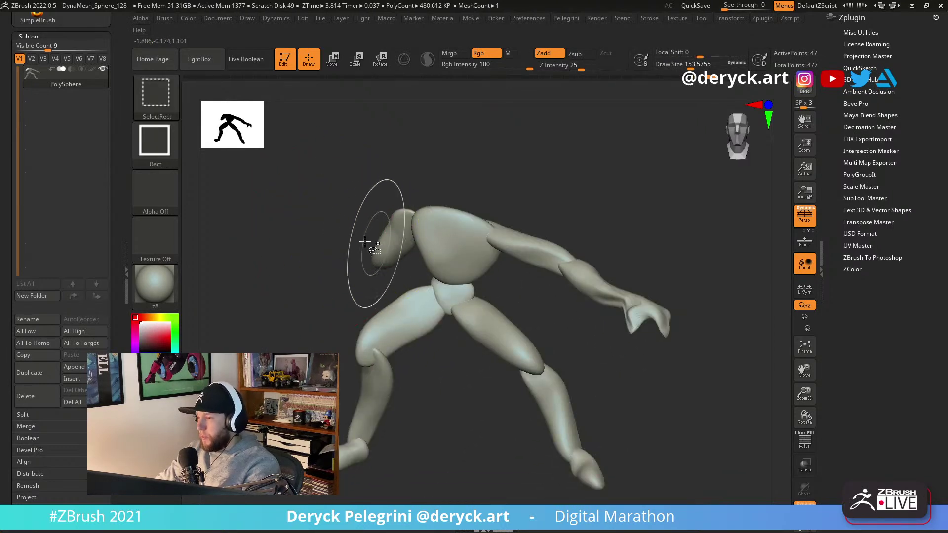
drag(320, 250, 319, 217)
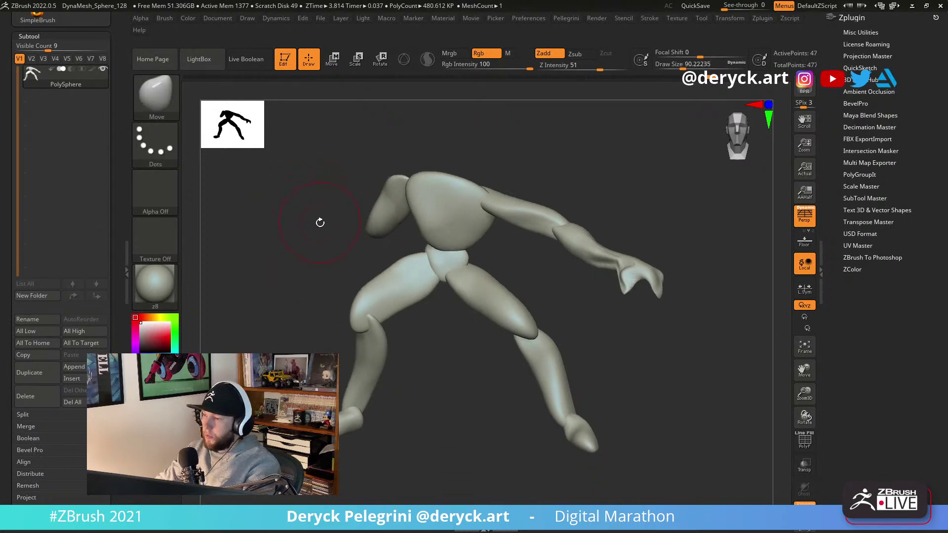
Mask everything except the right upper arm and duplicate it with the transpose line as a forearm below it.
key(space)
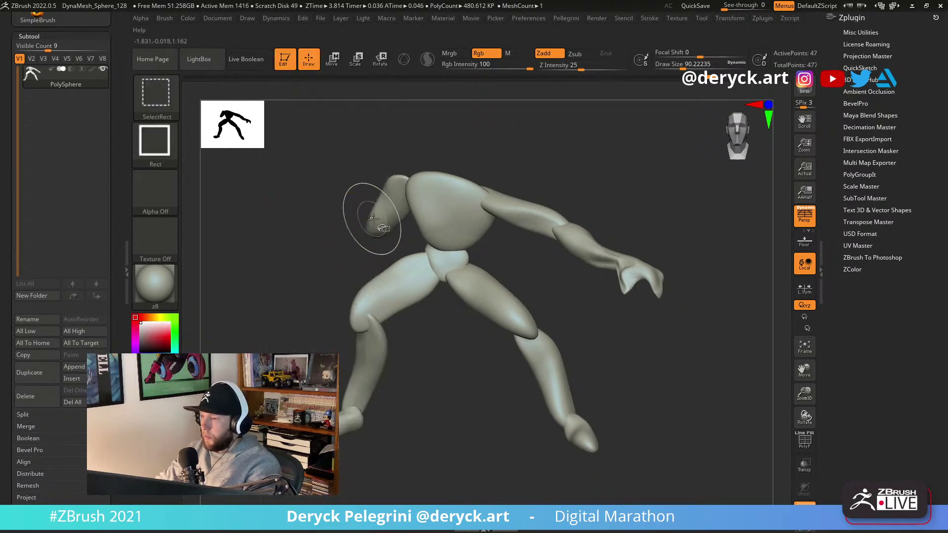
ctrl+shift+click(370, 211)
ctrl+click(297, 247)
key(w)
drag(410, 198, 356, 239)
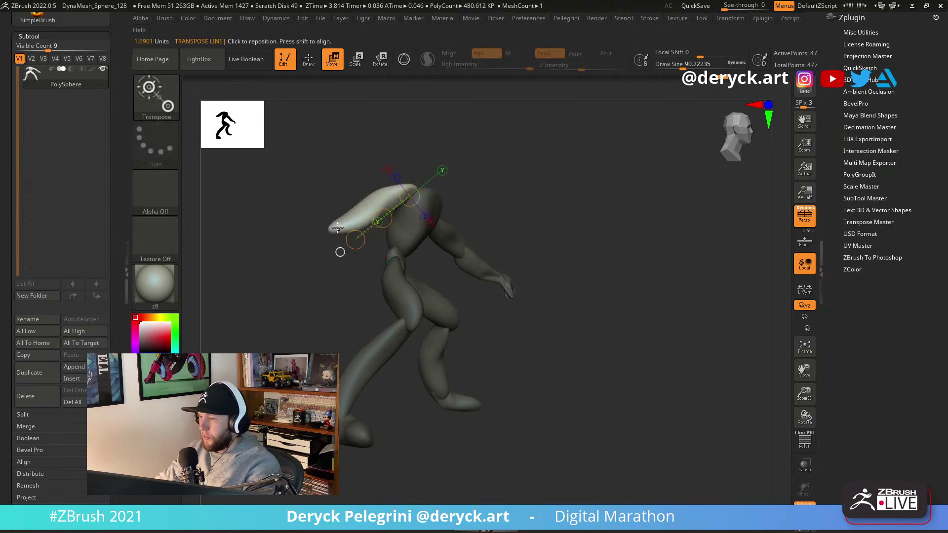
mouse_move(376, 224)
right_down()
mouse_move(390, 223)
mouse_move(369, 216)
right_up()
ctrl+drag(369, 216, 415, 264)
Rotate the right forearm copy about the elbow so the arm bends forward and down toward the hip.
key(r)
right_drag(395, 267, 297, 289)
right_drag(345, 248, 334, 233)
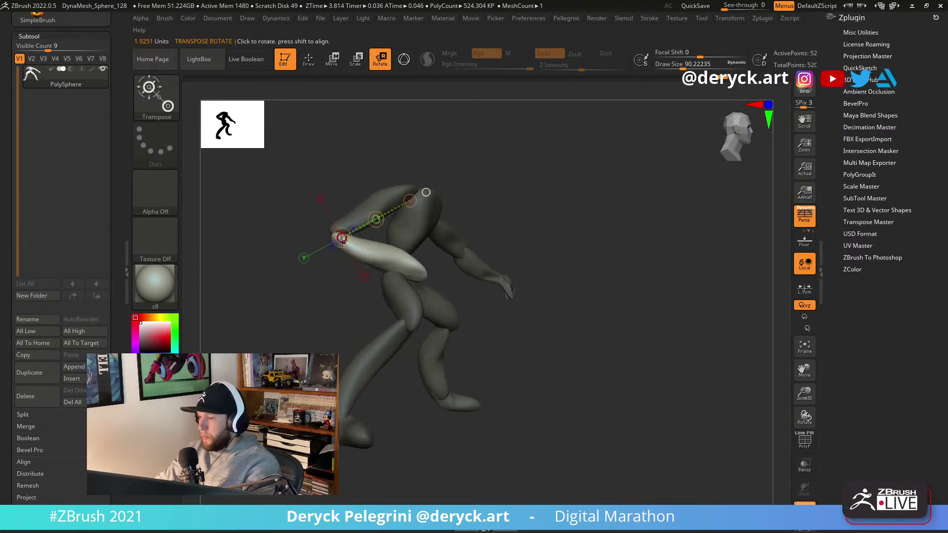
drag(360, 210, 432, 180)
drag(334, 235, 350, 267)
key(ctrl+z)
right_drag(346, 291, 281, 284)
drag(334, 263, 255, 283)
right_drag(254, 283, 286, 262)
key(w)
key(q)
Pull the lower end of the right forearm into a hand with a thumb using the Move brush at draw sizes about 59 and 37.
right_drag(365, 237, 320, 239)
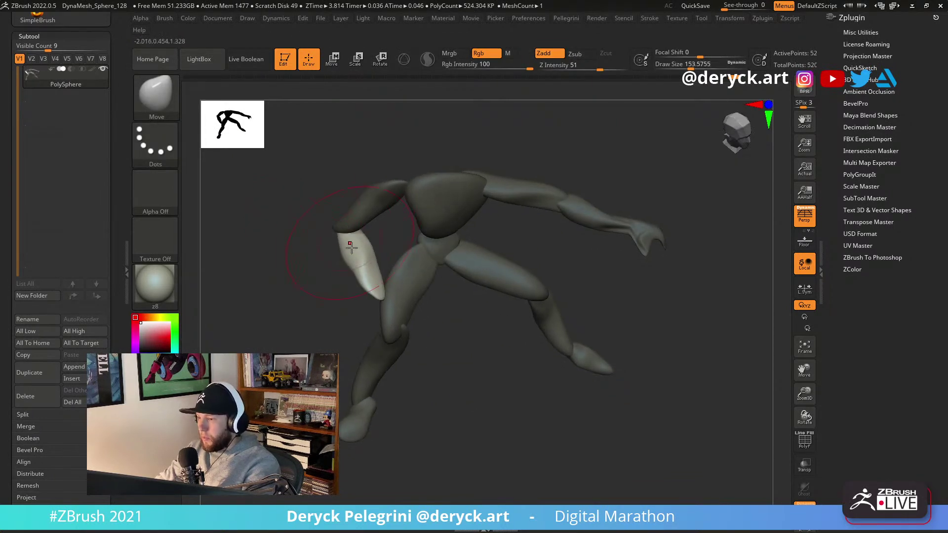
key(s)
drag(353, 278, 343, 279)
right_drag(348, 282, 316, 289)
mouse_move(374, 285)
right_down()
mouse_move(303, 283)
mouse_move(384, 284)
right_up()
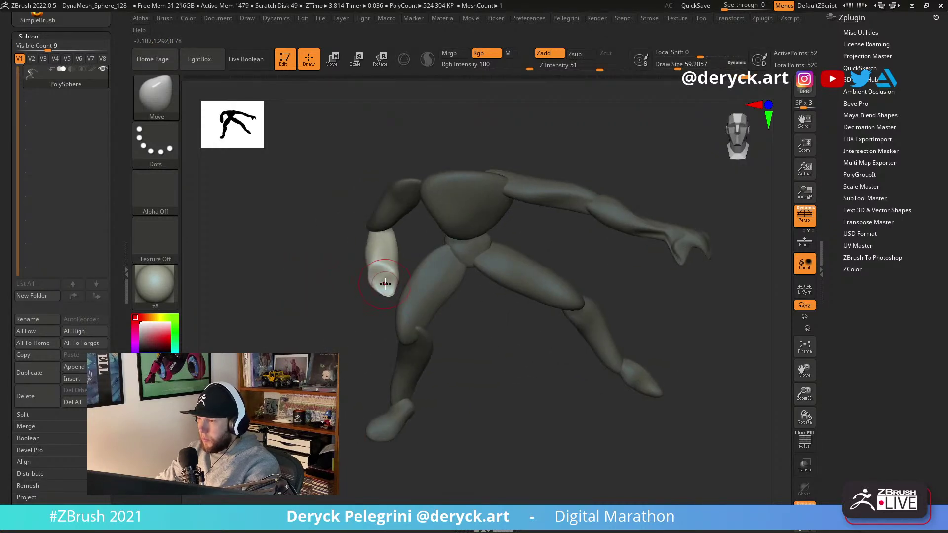
key(bracketleft)
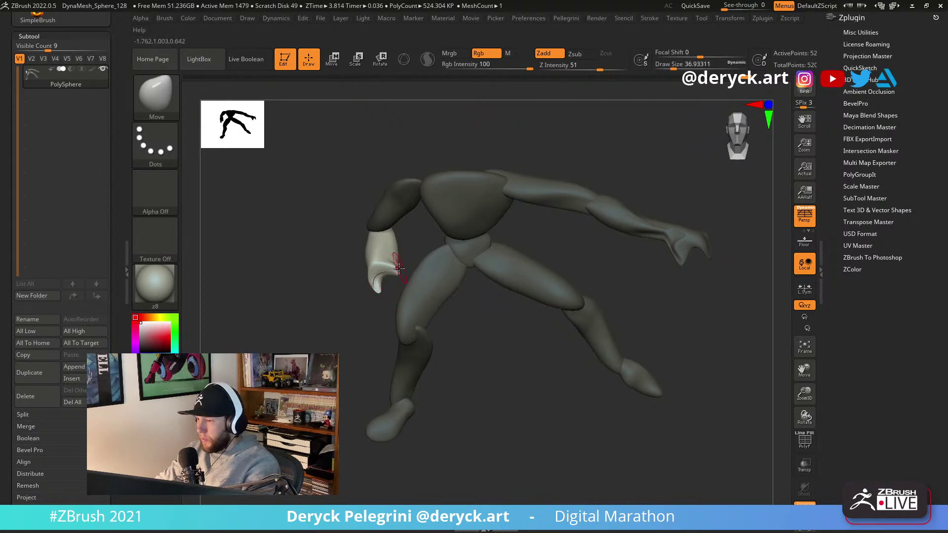
right_drag(400, 267, 376, 280)
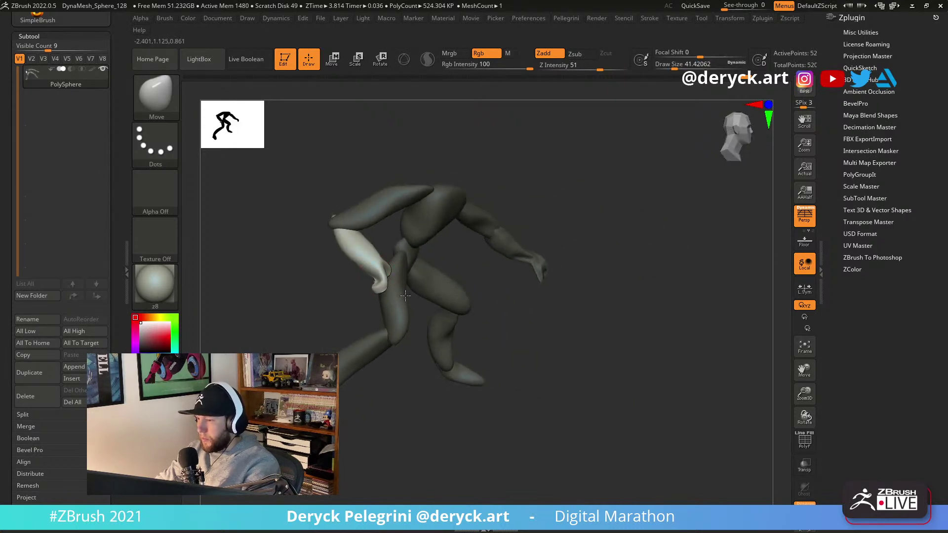
Refine the right hand, forearm and elbow from several sides with the Move brush, raising the draw size to about 94.
key(s)
drag(340, 253, 344, 254)
mouse_move(344, 253)
right_down()
mouse_move(375, 259)
mouse_move(396, 247)
right_up()
key(s)
drag(328, 230, 333, 229)
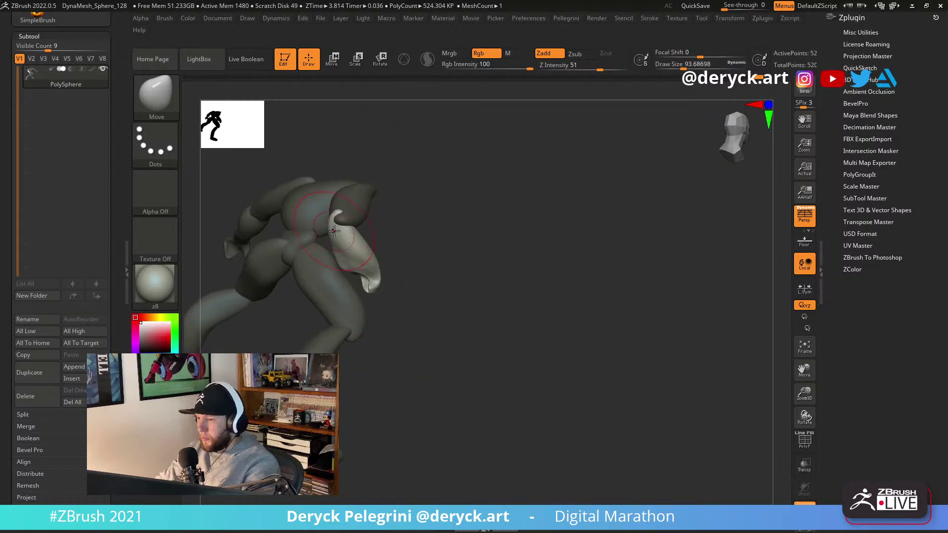
right_drag(341, 228, 428, 225)
drag(358, 240, 367, 241)
right_drag(386, 223, 341, 243)
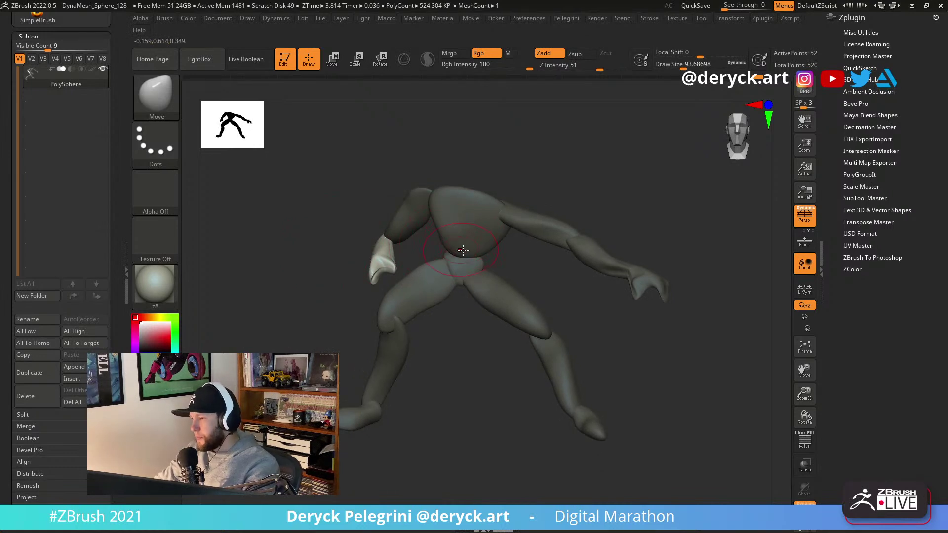
Clear the mask and rough in the lower edge of the rib cage with DamStandard and ClayBuildup at draw size about 68.
ctrl+drag(351, 199, 360, 205)
alt+right_drag(360, 206, 341, 198)
key(b)
key(d)
key(s)
key(s)
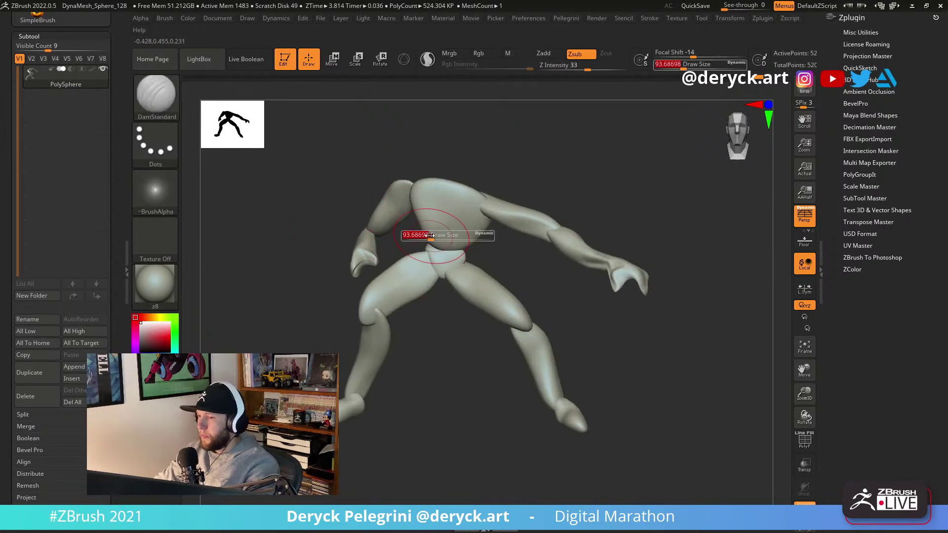
right_drag(419, 240, 433, 236)
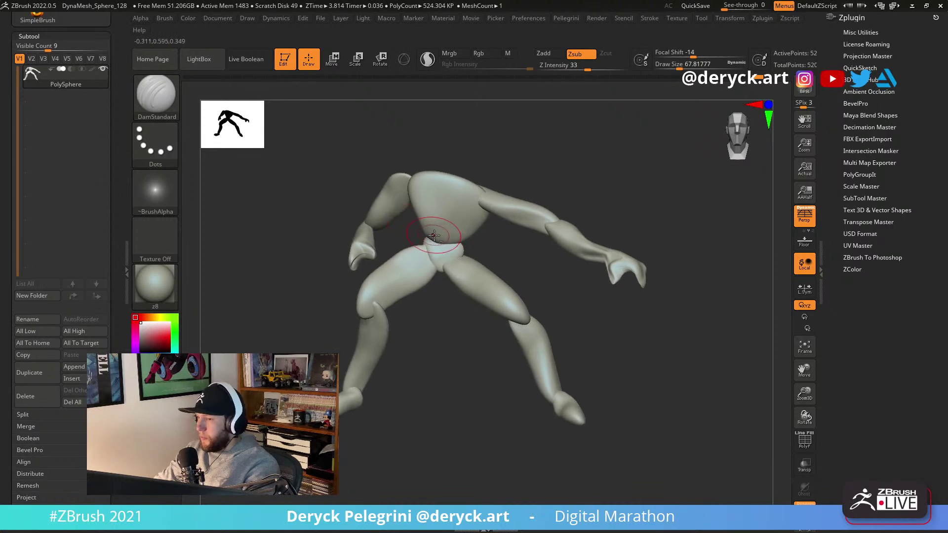
key(b)
key(c)
key(b)
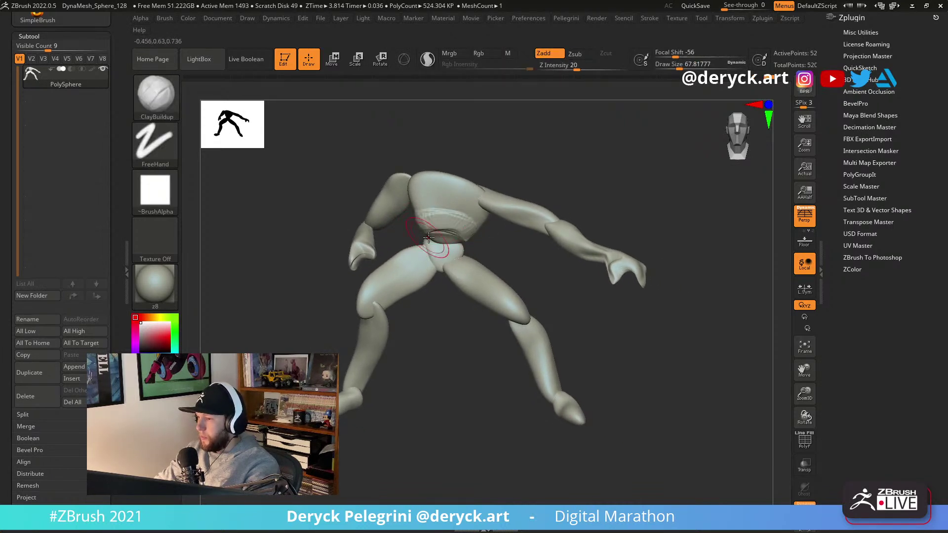
right_drag(420, 227, 409, 232)
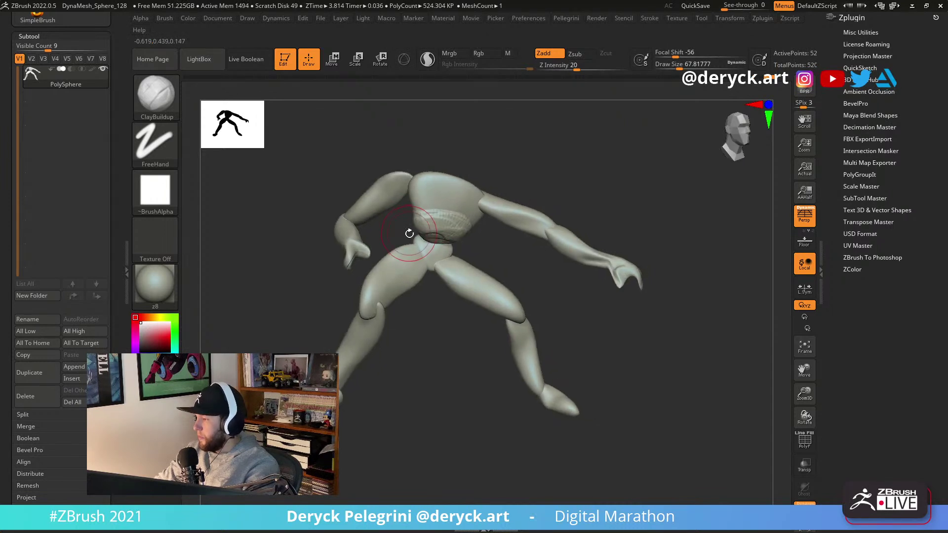
drag(332, 159, 328, 198)
Adjust the torso mass with the Move brush at draw size about 65.
key(b)
key(m)
key(v)
key(s)
drag(415, 221, 412, 221)
mouse_move(336, 187)
mouse_down()
mouse_move(300, 189)
mouse_move(373, 197)
mouse_move(313, 205)
mouse_up()
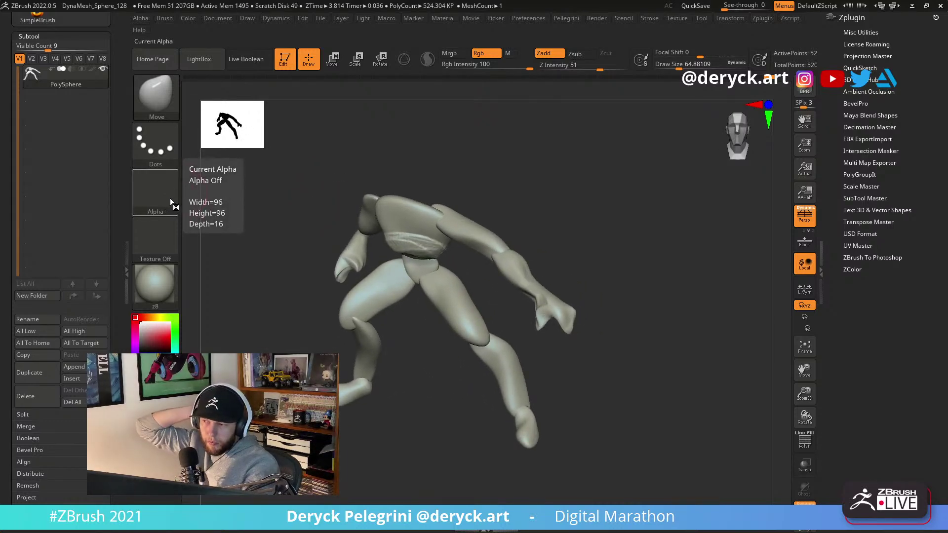
Mask everything except the torso, duplicate it upward with the Gizmo, and shrink the copy into a neck mass above the shoulders.
ctrl+shift+click(392, 216)
ctrl+shift+click(315, 188)
key(w)
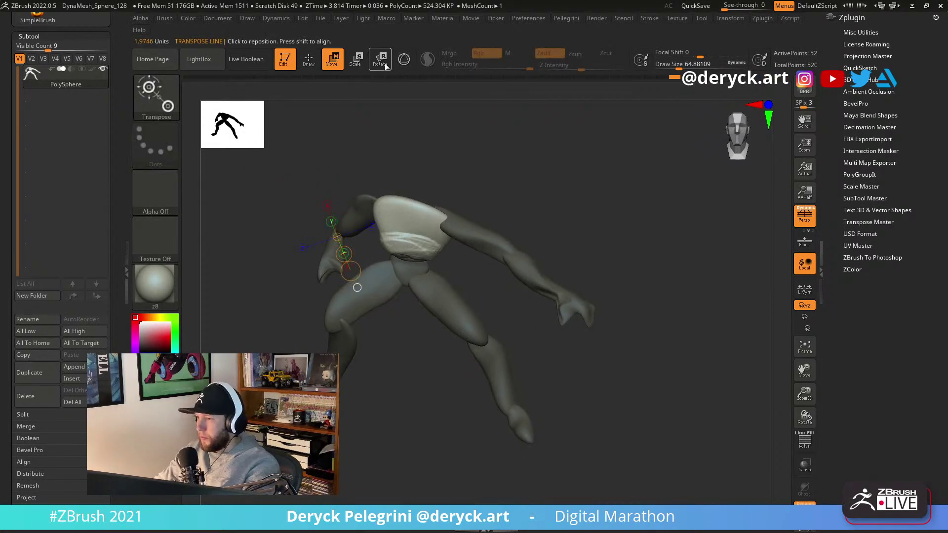
click(404, 60)
click(319, 155)
ctrl+drag(406, 181, 397, 148)
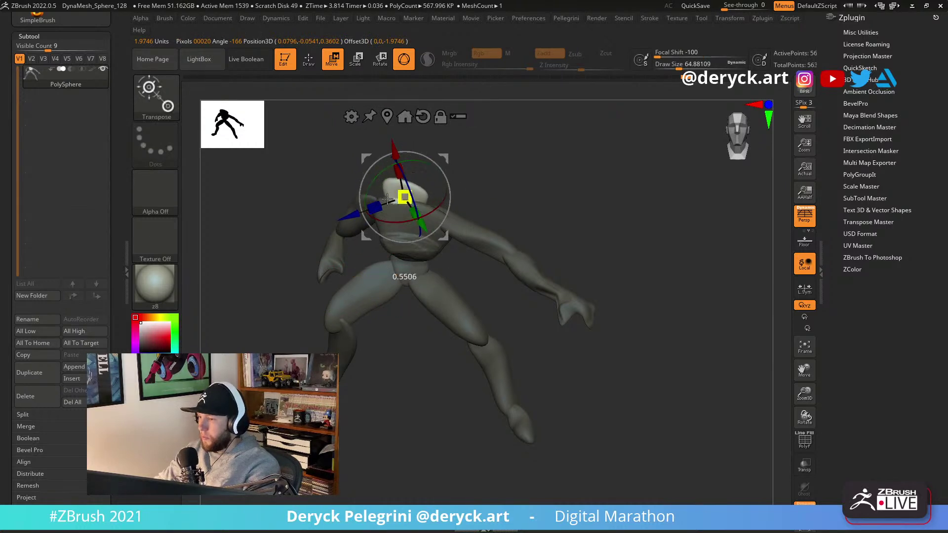
drag(325, 179, 395, 179)
drag(443, 159, 450, 162)
drag(522, 197, 445, 208)
Slim the torso copy into a narrow neck with the Move brush at draw size about 116.
key(q)
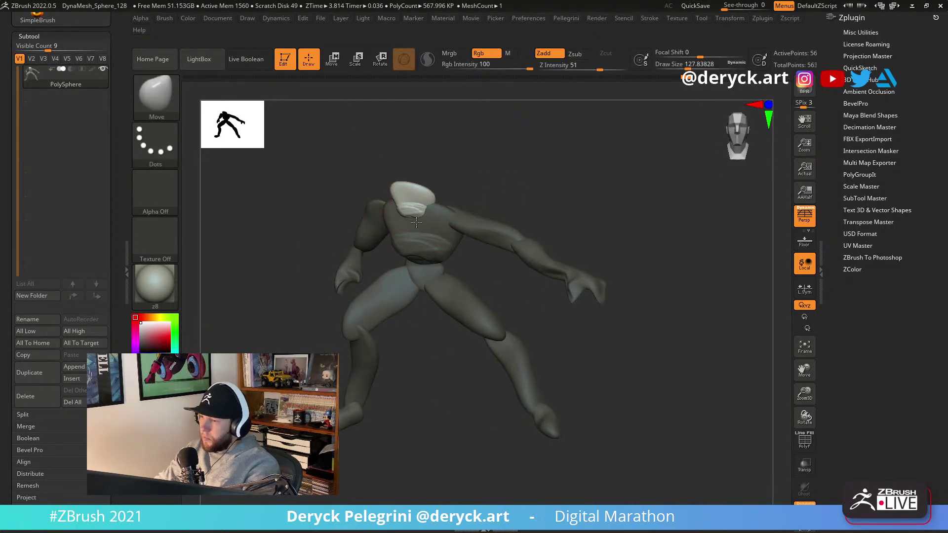
right_drag(421, 240, 402, 222)
shift+drag(409, 217, 411, 224)
key([)
right_drag(429, 214, 432, 206)
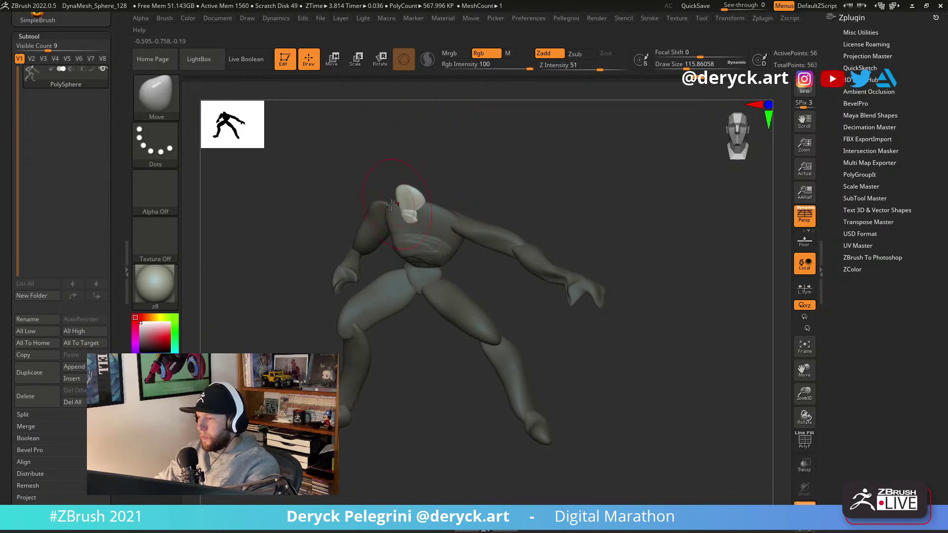
mouse_move(331, 159)
right_down()
mouse_move(326, 176)
mouse_move(294, 178)
mouse_move(317, 166)
mouse_move(299, 167)
mouse_move(323, 170)
mouse_move(313, 157)
right_up()
Duplicate the neck mass upward with the Gizmo as the base for a head.
key(w)
ctrl+drag(421, 120, 418, 91)
mouse_move(344, 115)
alt+right_down()
mouse_move(329, 158)
mouse_move(356, 162)
alt+right_up()
key(q)
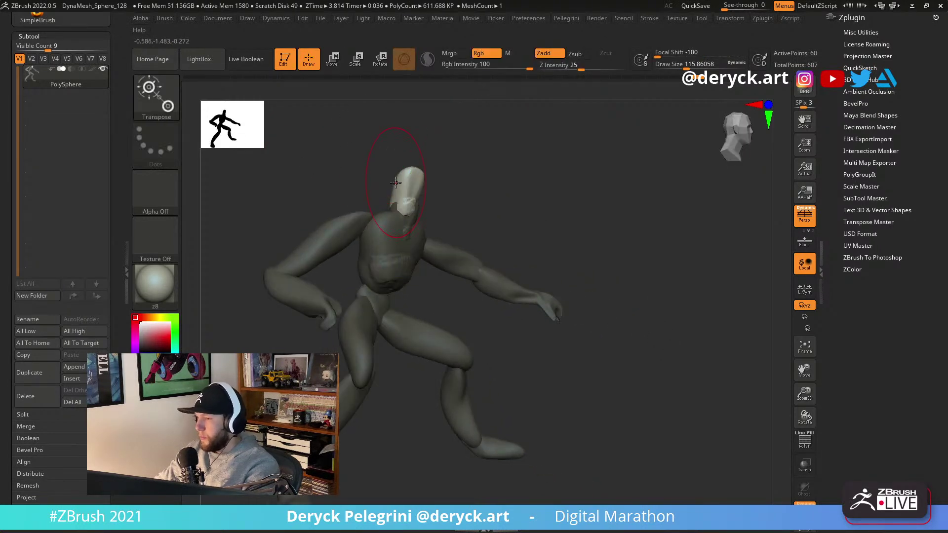
Swell the upper part of the head mass with the Inflat brush at draw size about 83.
key(w)
key(s)
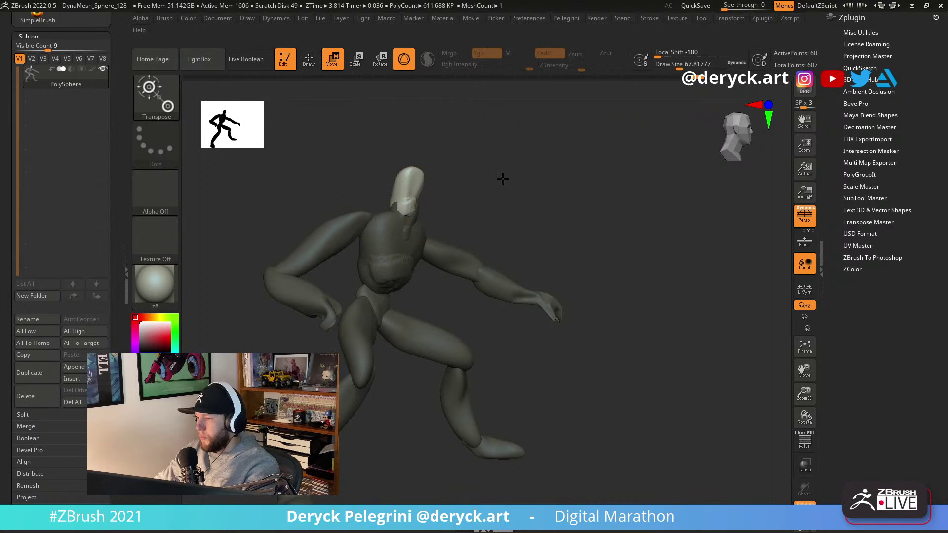
right_drag(502, 179, 410, 266)
key(q)
key(s)
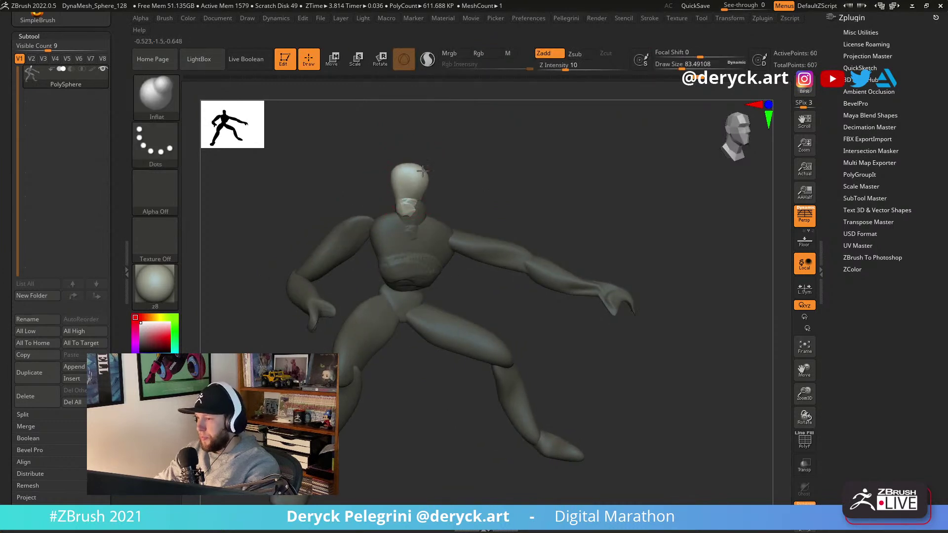
right_drag(468, 186, 420, 198)
Shape the head's cranium and jaw from the side with the Move brush at draw size about 65.
key(b)
key(m)
key(v)
key(s)
drag(414, 203, 408, 203)
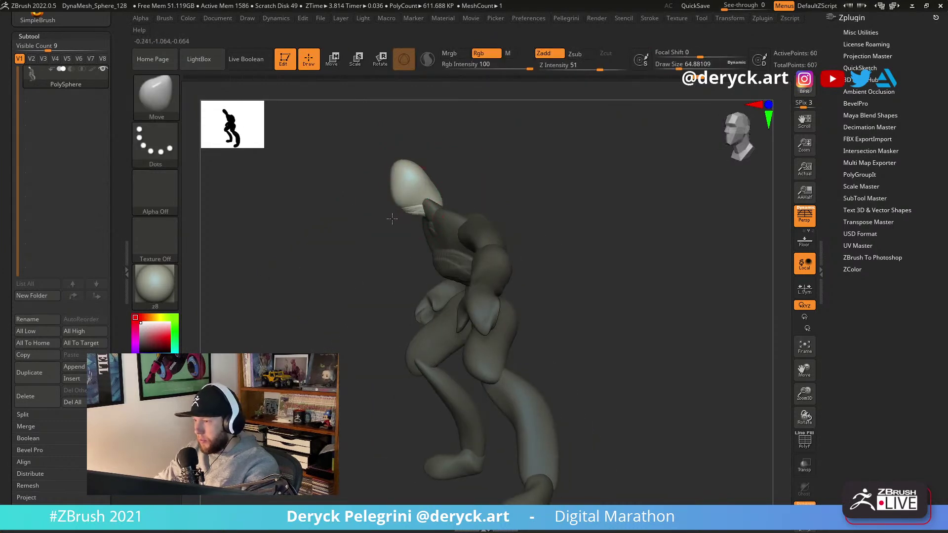
mouse_move(400, 214)
right_down()
mouse_move(410, 205)
mouse_move(400, 165)
mouse_move(328, 175)
mouse_move(307, 163)
mouse_move(324, 171)
mouse_move(319, 158)
mouse_move(314, 166)
mouse_move(336, 172)
right_up()
Flatten the planes of the head, then refine its silhouette with the Move brush at draw size about 87.
key(b)
key(f)
key(l)
key(b)
key(m)
key(v)
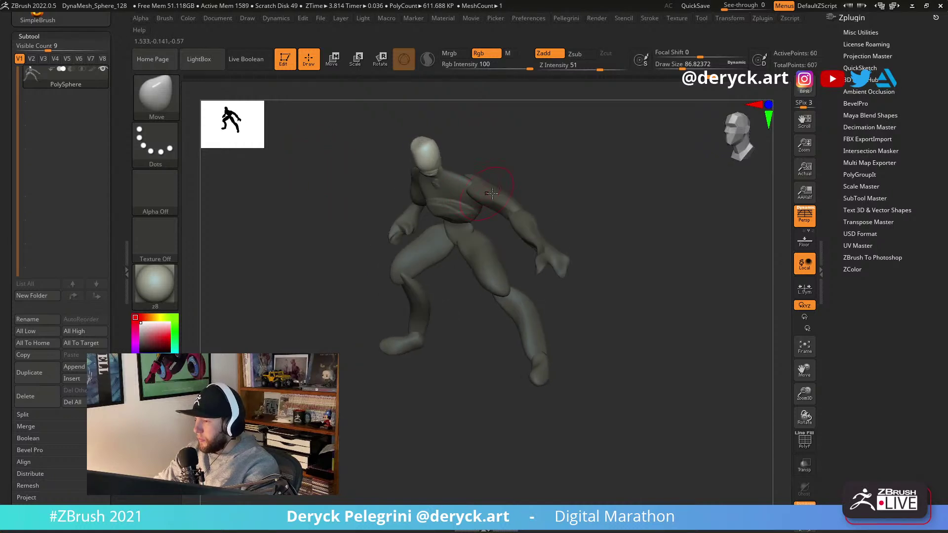
Mask everything except the left upper arm, forearm and hand.
ctrl+shift+click(509, 203)
ctrl+shift+click(543, 232)
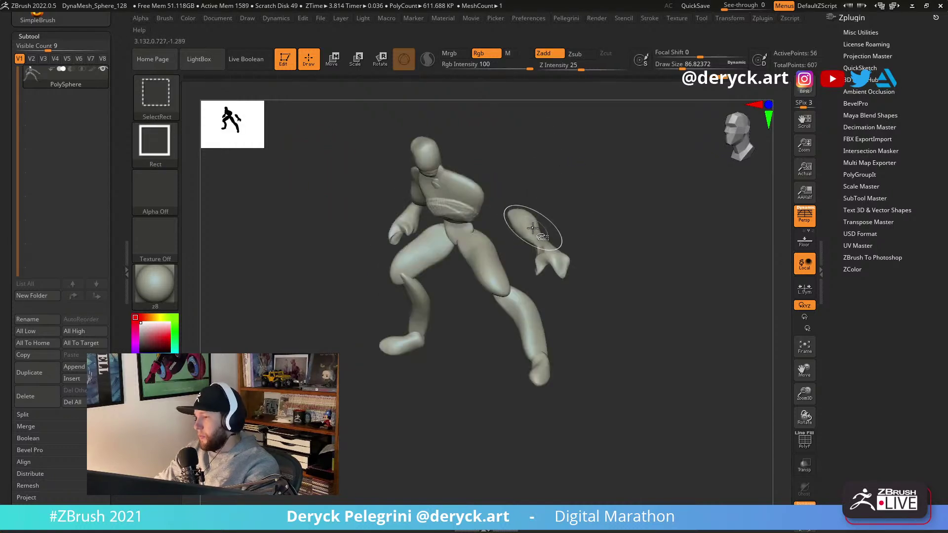
ctrl+click(583, 222)
key(w)
right_drag(459, 188, 449, 223)
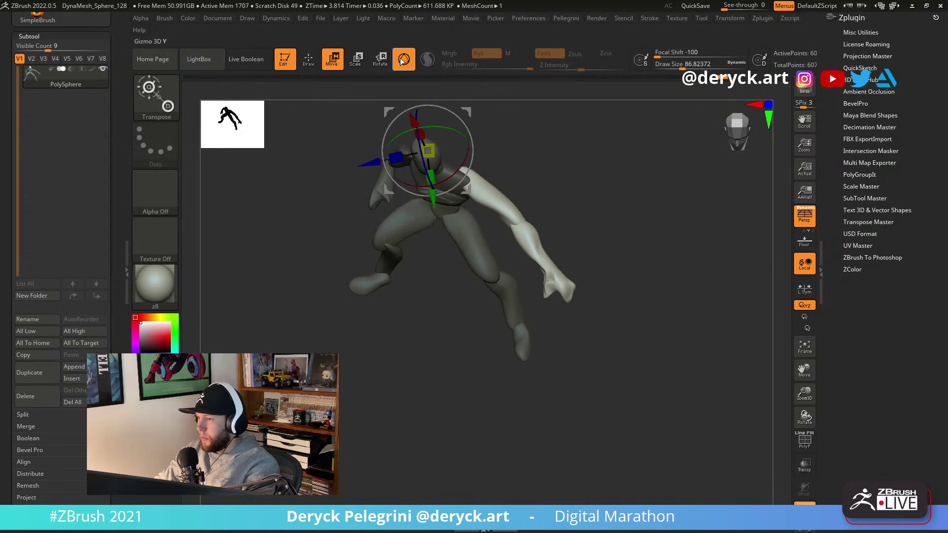
Lay a transpose line along the left arm from the shoulder and rotate the arm forward and down.
key(y)
mouse_move(465, 171)
mouse_down()
mouse_move(517, 220)
mouse_move(501, 208)
mouse_move(579, 225)
mouse_up()
key(r)
right_drag(579, 225, 612, 203)
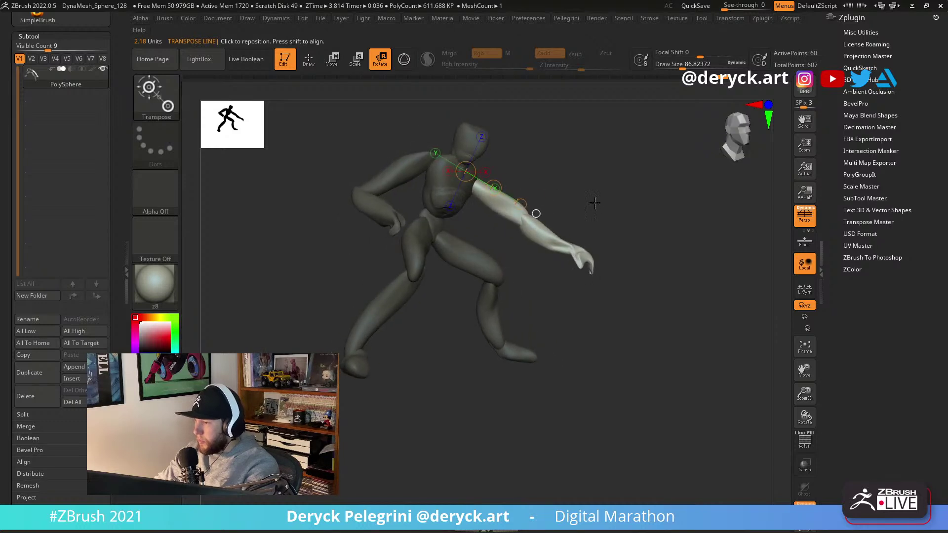
mouse_move(493, 188)
mouse_down()
mouse_move(519, 215)
mouse_move(546, 188)
mouse_up()
Reshape the left upper arm and forearm into a bent elbow with the Move brush at draw size about 149.
key(q)
mouse_move(547, 186)
right_down()
mouse_move(454, 169)
mouse_move(454, 181)
mouse_move(492, 204)
mouse_move(477, 226)
right_up()
drag(488, 244, 473, 252)
right_drag(490, 209, 540, 171)
mouse_move(550, 214)
right_down()
mouse_move(528, 209)
mouse_move(543, 194)
mouse_move(532, 232)
right_up()
key(s)
mouse_move(500, 288)
mouse_down()
mouse_move(532, 265)
mouse_move(521, 268)
mouse_up()
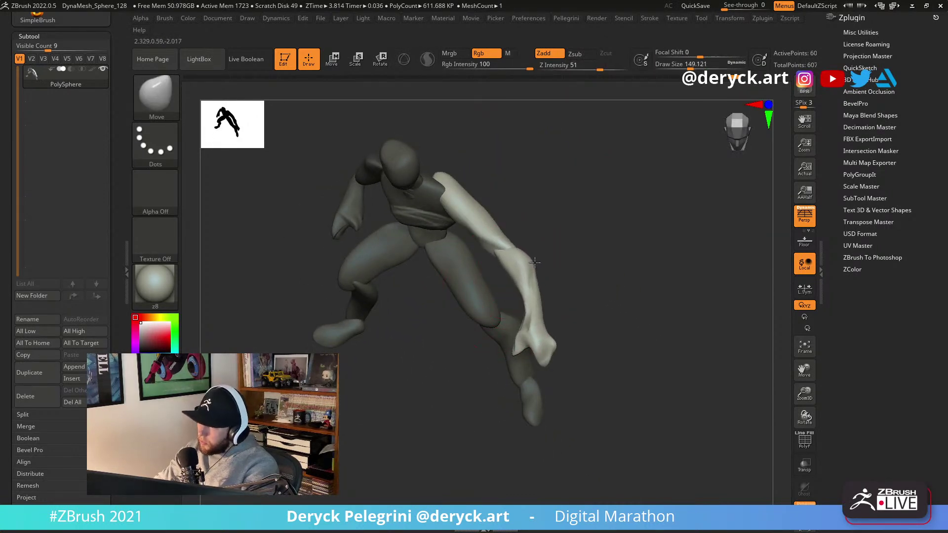
Refine the left arm and shoulder with the Move brush at draw sizes about 97 and 154.
right_drag(525, 266, 531, 224)
mouse_move(328, 220)
right_down()
mouse_move(306, 225)
mouse_move(321, 209)
mouse_move(336, 212)
mouse_move(339, 243)
mouse_move(309, 254)
mouse_move(312, 245)
right_up()
key(s)
drag(316, 255, 309, 256)
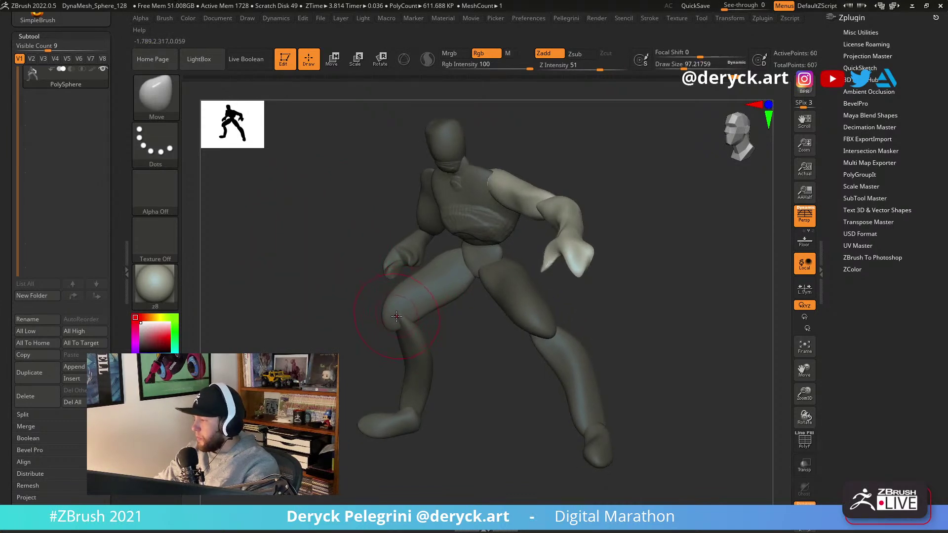
mouse_move(362, 325)
right_down()
mouse_move(384, 321)
mouse_move(364, 345)
mouse_move(530, 260)
mouse_move(528, 220)
right_up()
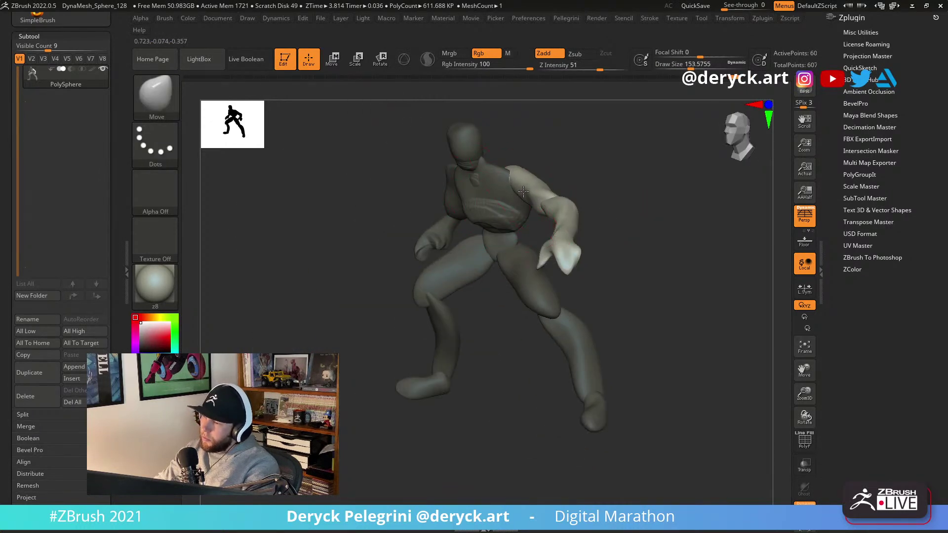
mouse_move(345, 212)
right_down()
mouse_move(322, 218)
mouse_move(363, 209)
right_up()
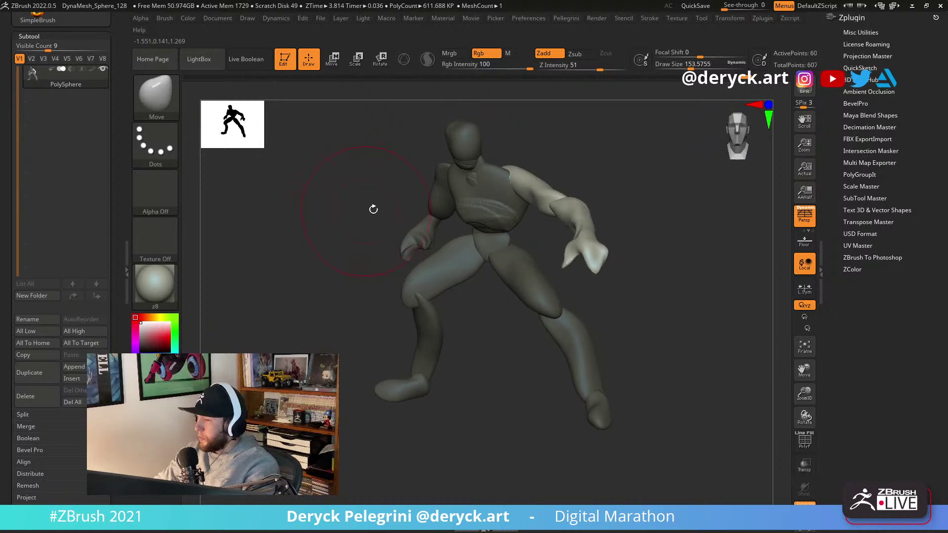
Mask everything except the right upper arm, forearm and hand.
ctrl+shift+click(408, 229)
ctrl+click(300, 197)
ctrl+shift+click(300, 197)
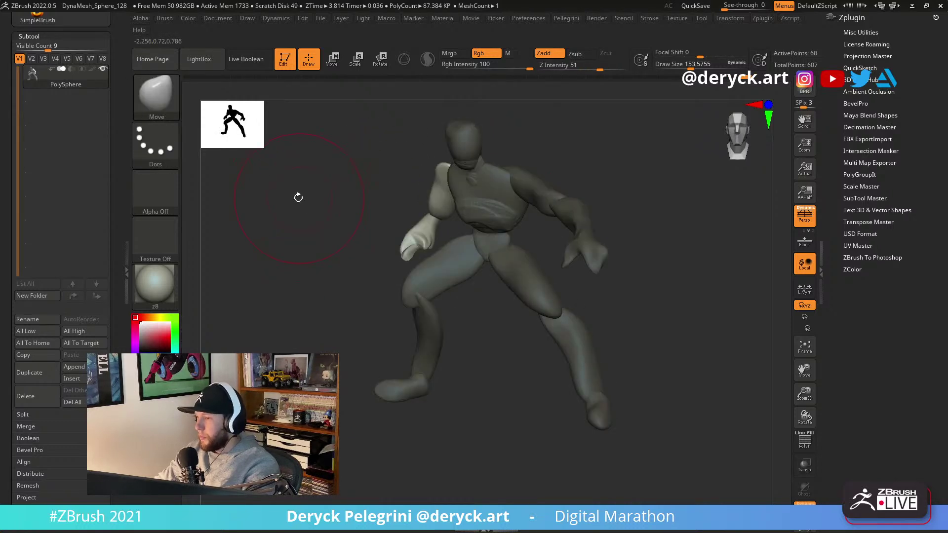
right_drag(300, 197, 414, 184)
Lay a transpose line down the right arm from the shoulder and rotate the arm around it.
key(w)
drag(453, 190, 513, 240)
key(e)
drag(415, 184, 328, 163)
right_drag(328, 163, 334, 180)
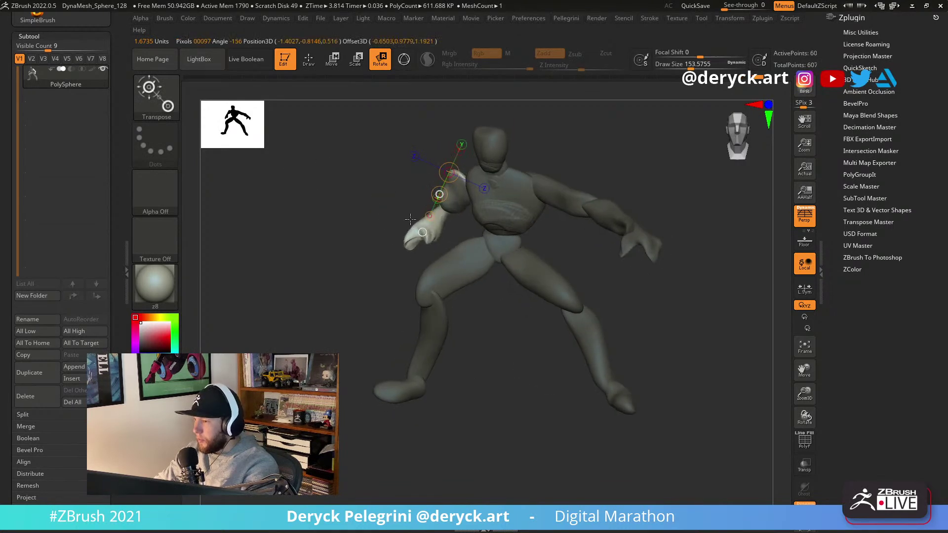
Reposition and scale the right arm at the shoulder with the transpose line, then clear the mask.
right_drag(399, 196, 445, 196)
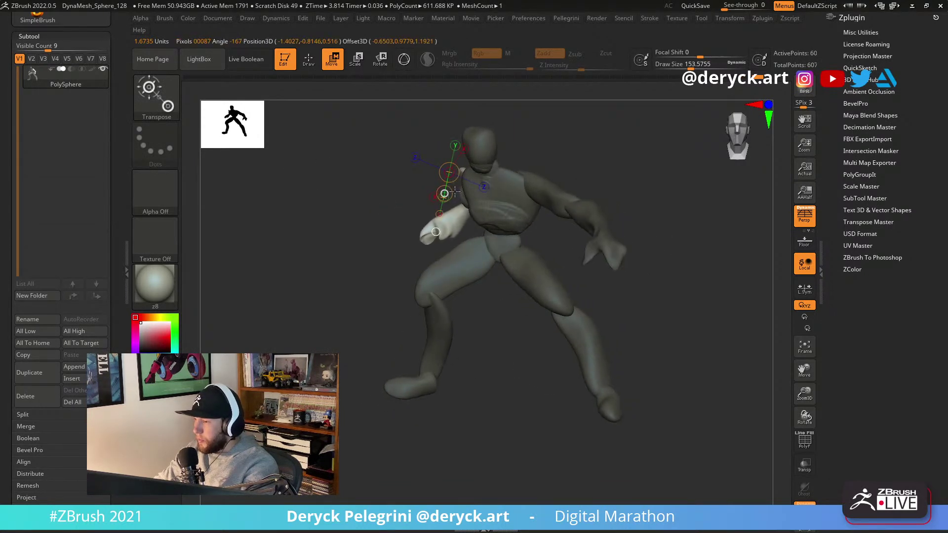
mouse_move(448, 186)
right_down()
mouse_move(499, 188)
mouse_move(438, 186)
right_up()
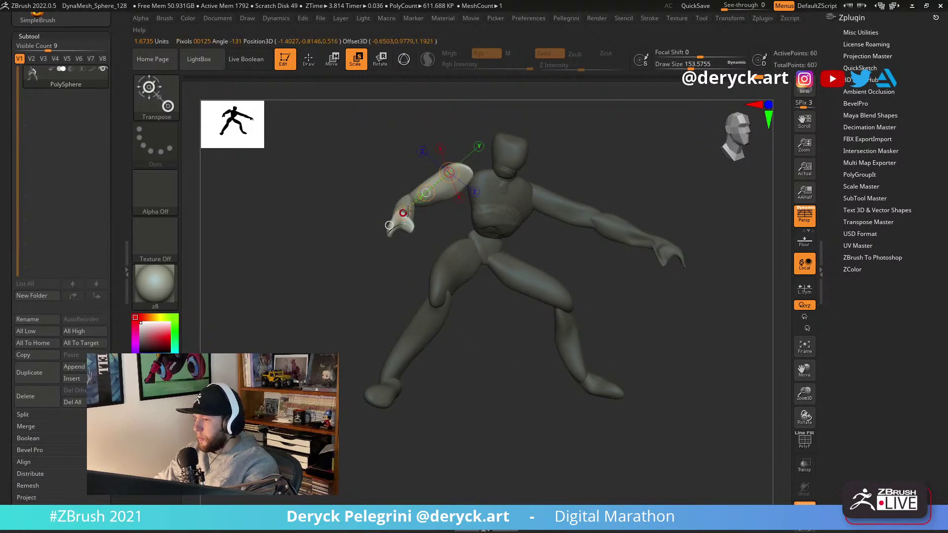
right_drag(365, 166, 295, 224)
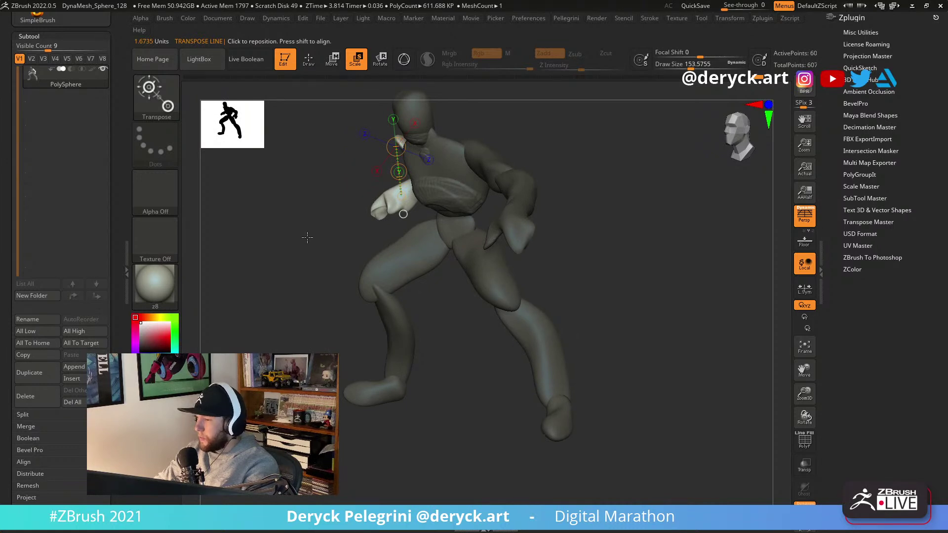
key(q)
ctrl+click(348, 263)
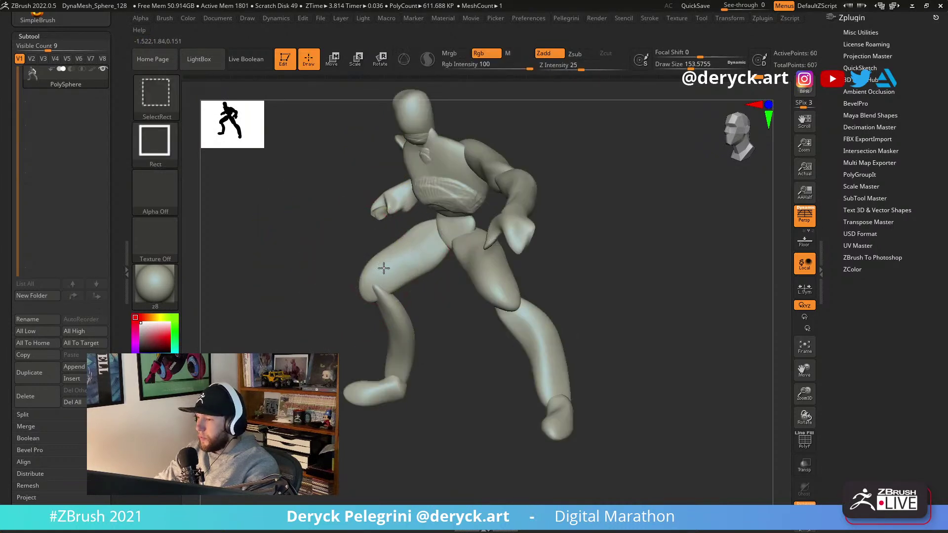
Mask everything except the right thigh and adjust it with a knee-to-hip transpose rotation and the Move brush at draw size about 182.
ctrl+shift+click(377, 271)
ctrl+shift+click(314, 254)
ctrl+click(315, 255)
key(w)
mouse_move(363, 292)
mouse_down()
mouse_move(455, 262)
mouse_move(431, 235)
mouse_up()
key(r)
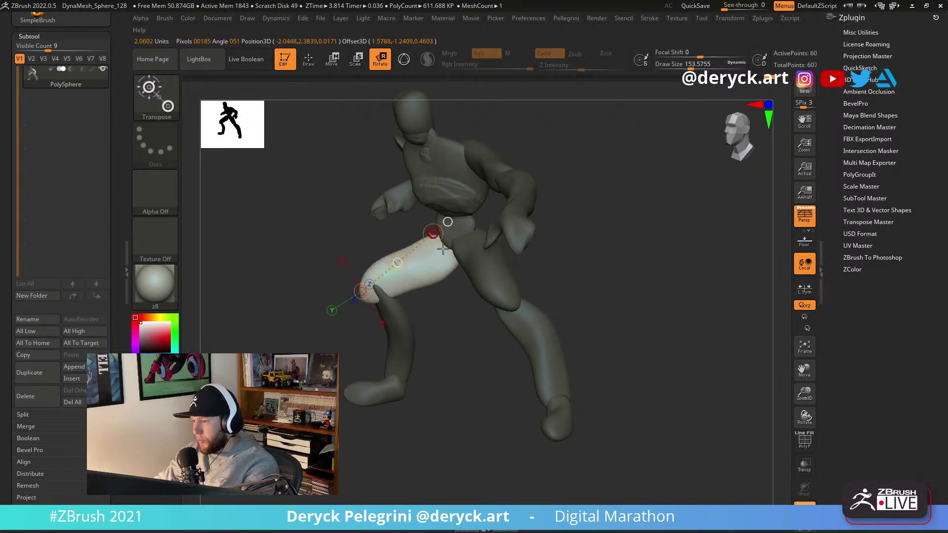
key(q)
mouse_move(321, 260)
mouse_down()
mouse_move(271, 263)
mouse_move(334, 262)
mouse_up()
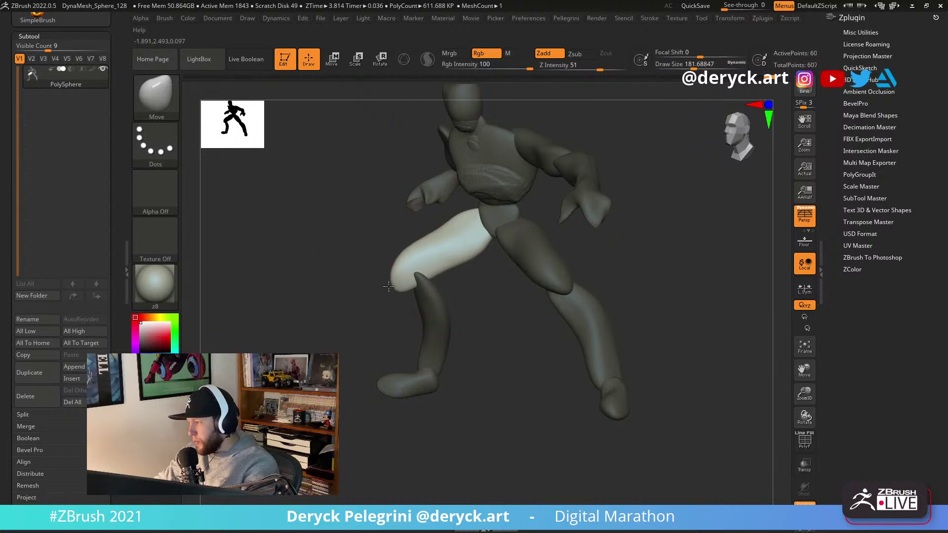
Mask everything except the right lower leg and reshape it with the Move brush at draw size about 257.
ctrl+drag(371, 306, 407, 300)
ctrl+shift+click(372, 316)
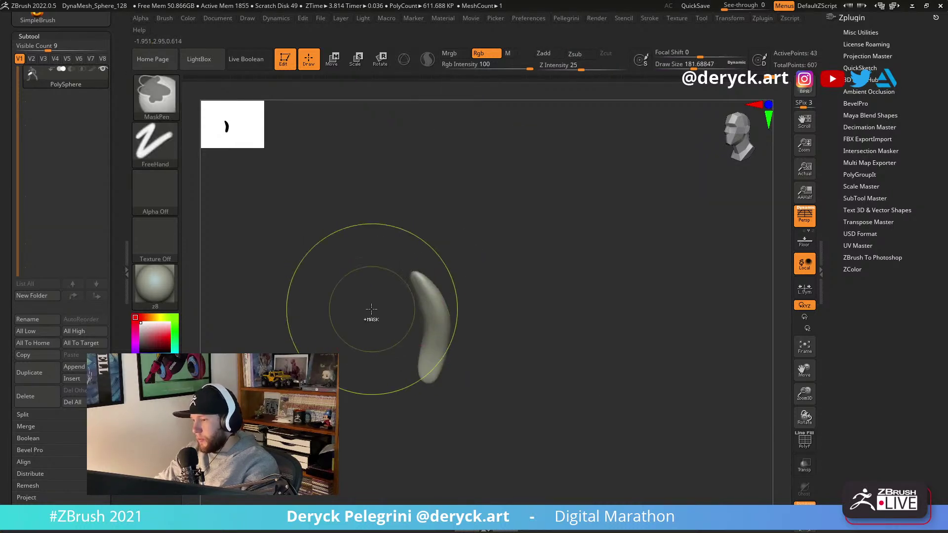
ctrl+shift+click(371, 313)
ctrl+shift+click(373, 319)
key(ctrl+a)
ctrl+shift+click(370, 322)
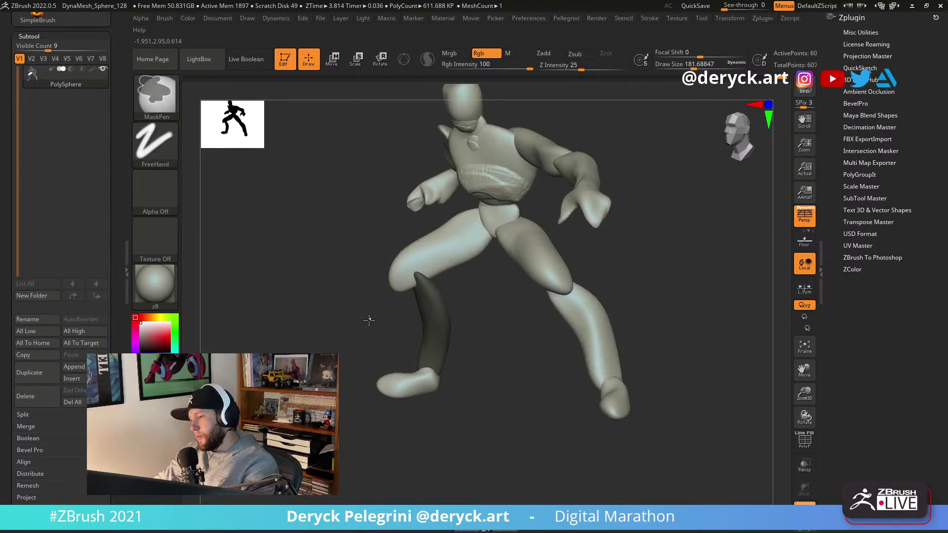
ctrl+click(376, 307)
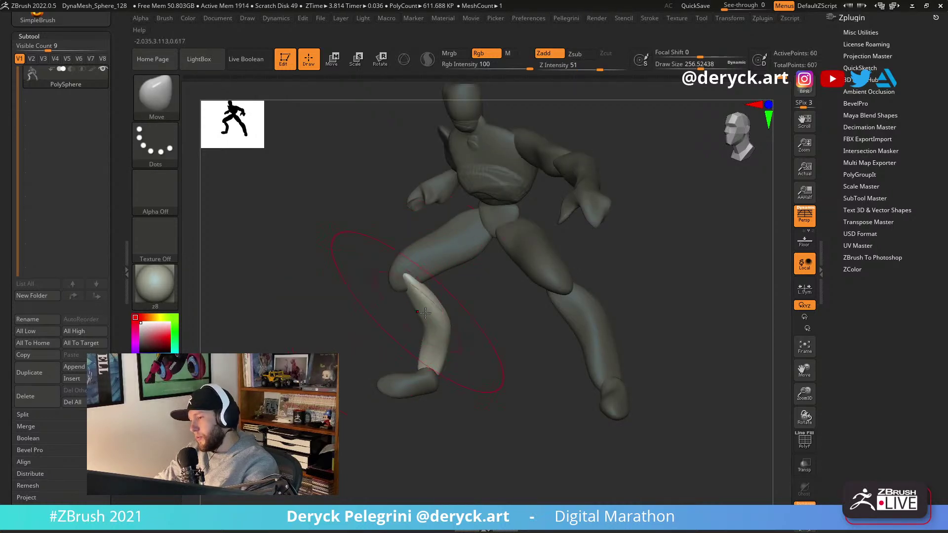
drag(426, 359, 423, 317)
Mask everything except the right foot, adjust it with the Move brush at draw size about 318, and clear the mask.
drag(340, 321, 394, 401)
ctrl+shift+click(393, 401)
ctrl+shift+click(403, 406)
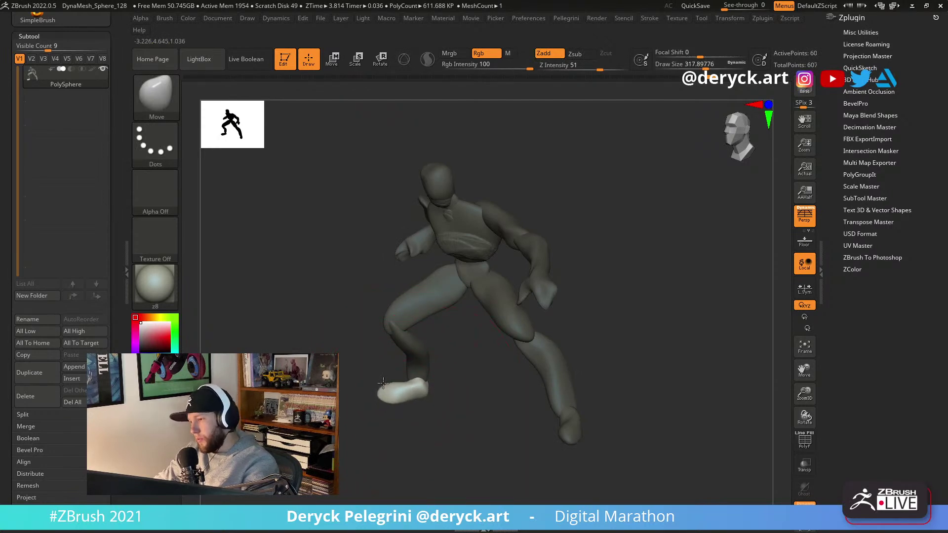
mouse_move(286, 254)
mouse_down()
mouse_move(208, 253)
mouse_move(586, 333)
mouse_move(620, 331)
mouse_move(661, 282)
mouse_move(372, 228)
mouse_move(366, 218)
mouse_move(394, 220)
mouse_up()
mouse_move(375, 219)
mouse_down()
mouse_move(354, 212)
mouse_move(362, 220)
mouse_move(473, 211)
mouse_move(449, 180)
mouse_up()
key(s)
key(s)
ctrl+drag(362, 159, 374, 170)
Reduce the draw size to about 59, isolate the head and mask the rest of the figure.
key(s)
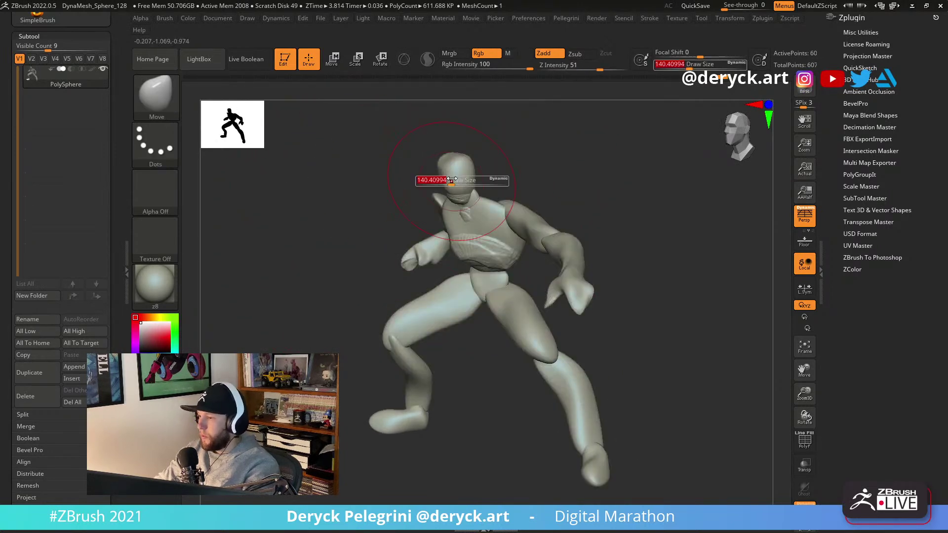
drag(451, 180, 439, 180)
ctrl+shift+click(455, 182)
ctrl+click(364, 166)
ctrl+shift+click(362, 168)
ctrl+drag(363, 173, 368, 202)
key(q)
click(304, 287)
ctrl+shift+click(449, 179)
ctrl+click(368, 180)
ctrl+shift+click(361, 181)
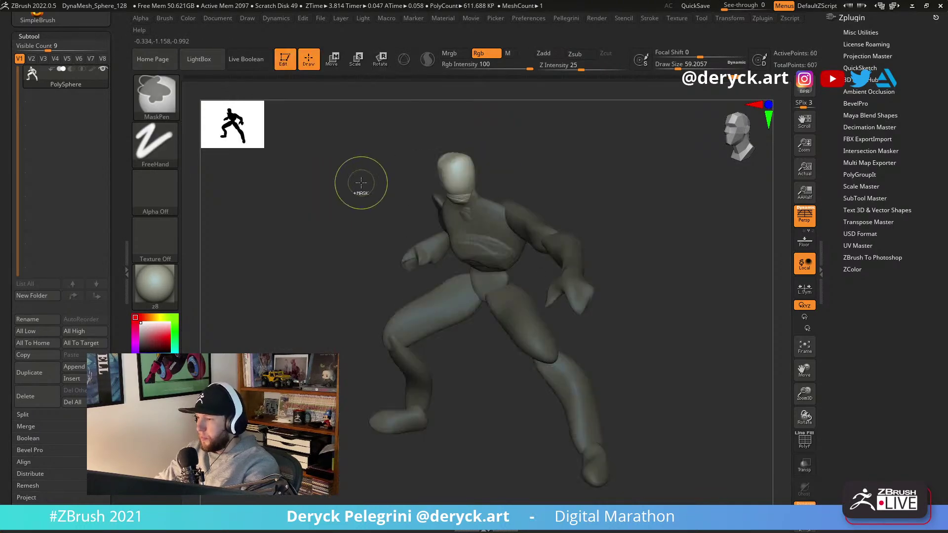
ctrl+click(360, 182)
Duplicate the head mass and fit the copy over the upper part of the head with the transpose tools.
key(w)
alt+drag(381, 173, 368, 151)
click(405, 69)
mouse_move(351, 152)
mouse_down()
mouse_move(413, 166)
mouse_move(384, 197)
mouse_move(384, 215)
mouse_move(435, 185)
mouse_move(378, 183)
mouse_move(340, 162)
mouse_move(321, 182)
mouse_up()
key(ctrl+z)
key(q)
key(s)
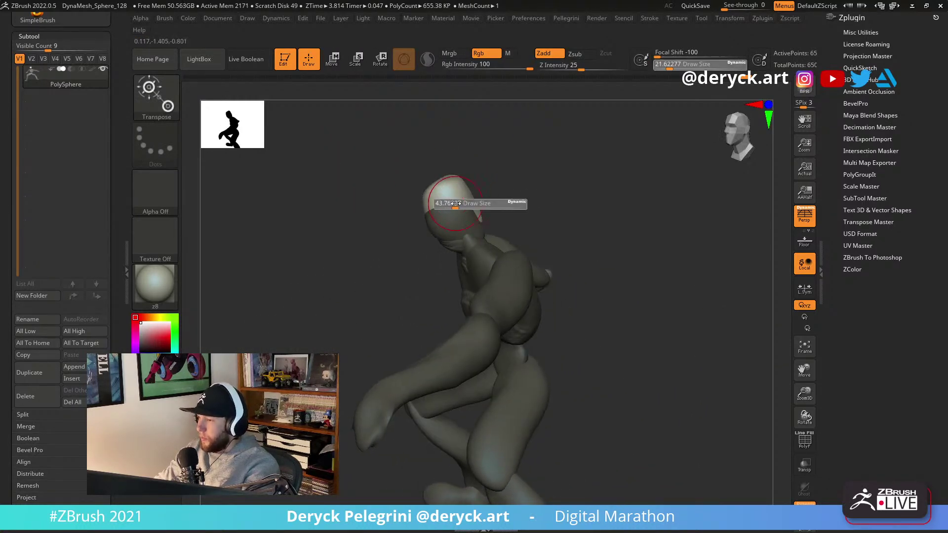
drag(465, 204, 351, 209)
key(w)
mouse_move(411, 169)
mouse_down()
mouse_move(365, 114)
mouse_move(407, 167)
mouse_move(345, 198)
mouse_up()
key(q)
Carve the front of the head copy with DamStandard at draw size about 33, and smooth it with the Flatten brush.
key(s)
click(469, 214)
key(b)
key(d)
key(s)
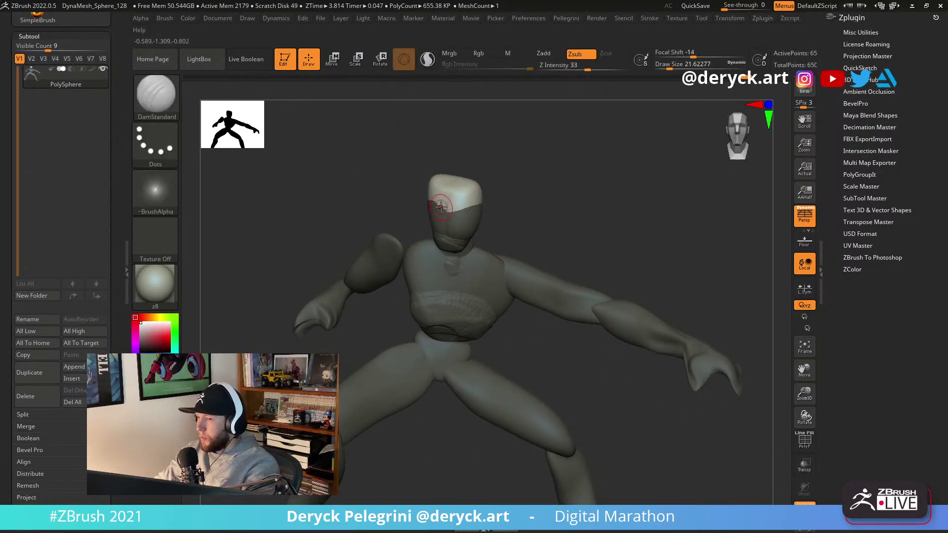
key(bracketright)
drag(425, 199, 444, 206)
drag(378, 179, 420, 183)
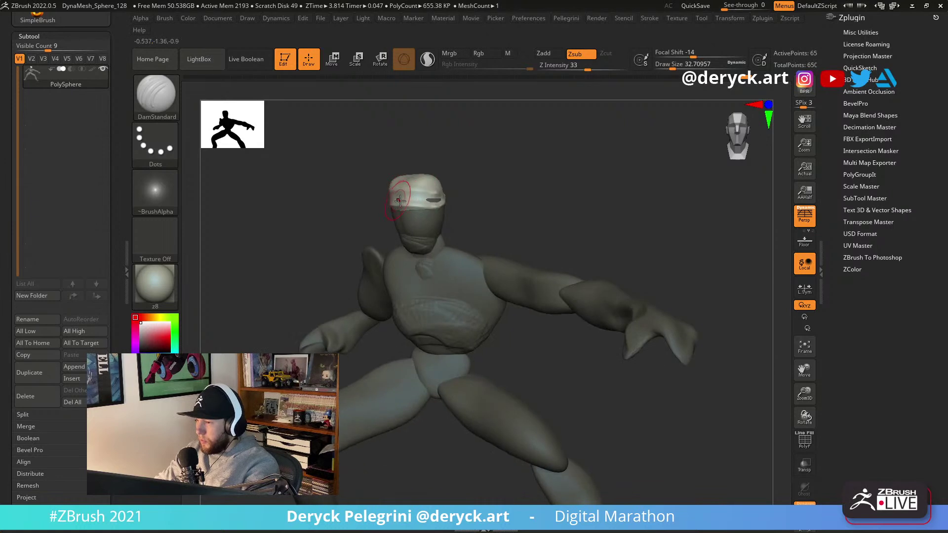
key(ctrl+f)
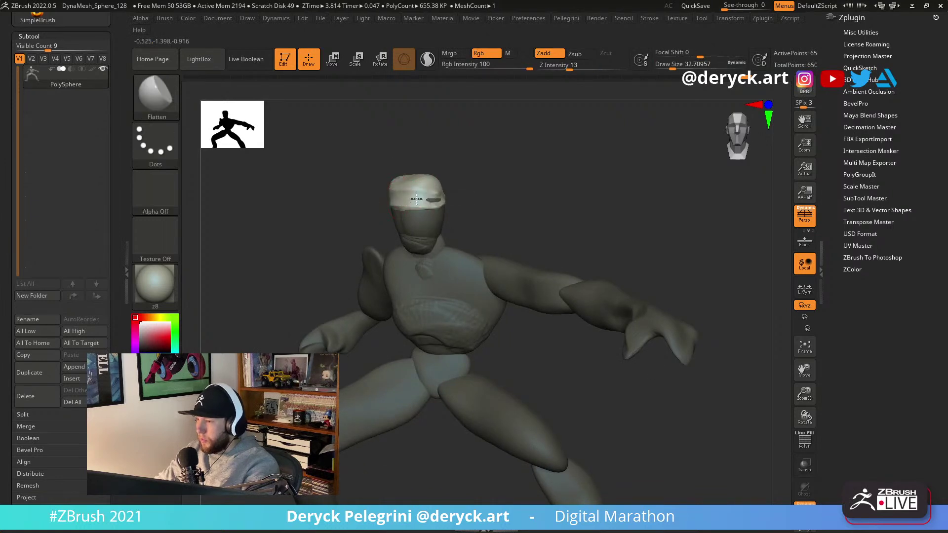
drag(404, 193, 395, 188)
Carve a thin groove across the forehead of the head copy with DamStandard at draw size about 18.
key(b)
key(d)
key(s)
mouse_move(354, 157)
alt+mouse_down()
mouse_move(362, 213)
mouse_move(338, 212)
mouse_move(370, 220)
alt+mouse_up()
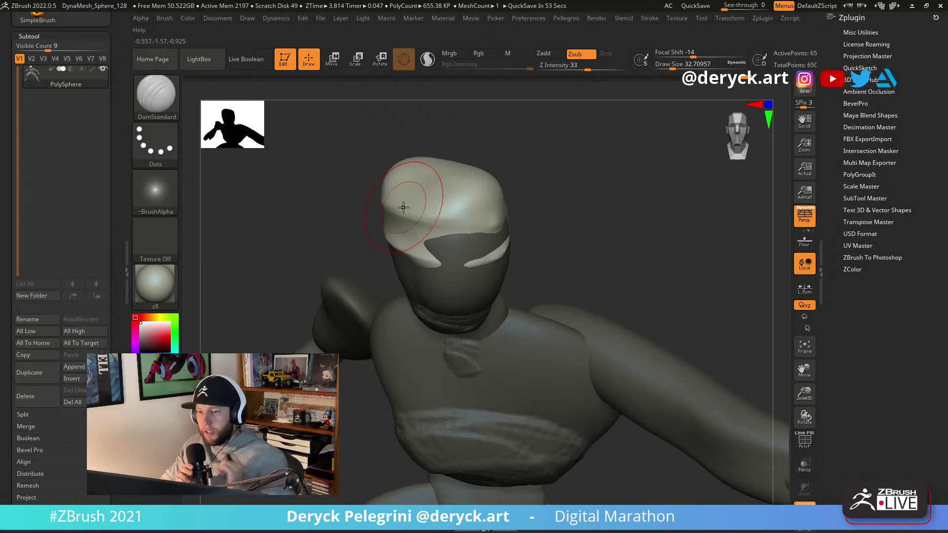
mouse_move(354, 229)
mouse_down()
mouse_move(317, 216)
mouse_move(318, 228)
mouse_move(328, 207)
mouse_move(314, 213)
mouse_move(295, 191)
mouse_up()
key(bracketleft)
key(bracketleft)
drag(460, 182, 402, 175)
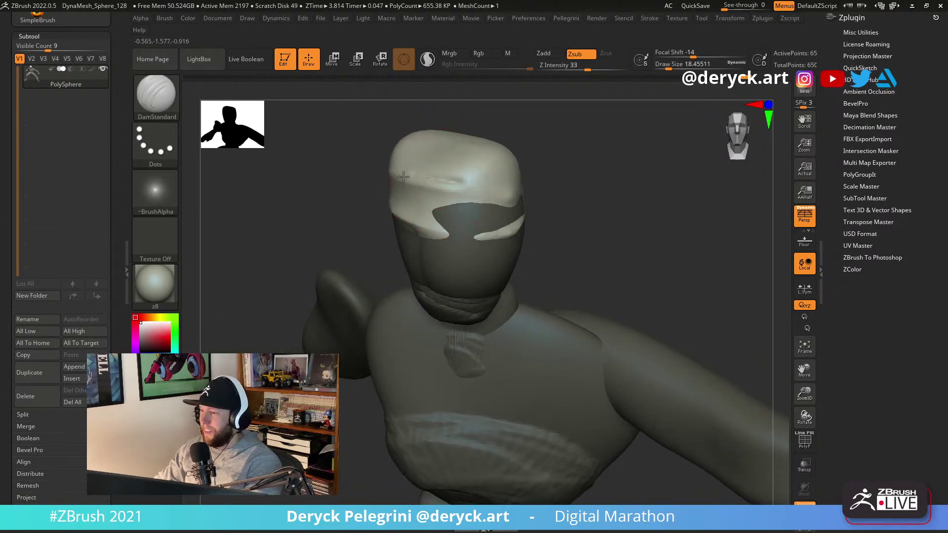
Build the head copy into a headband around the skull with the ClayBuildup brush at draw size about 41.
drag(346, 148, 336, 149)
key(b)
key(c)
key(b)
drag(441, 175, 520, 128)
drag(383, 183, 444, 181)
mouse_move(469, 222)
mouse_down()
mouse_move(463, 195)
mouse_move(455, 208)
mouse_move(428, 198)
mouse_move(439, 211)
mouse_move(450, 192)
mouse_move(470, 243)
mouse_move(462, 207)
mouse_move(486, 183)
mouse_up()
key(s)
drag(582, 218, 590, 199)
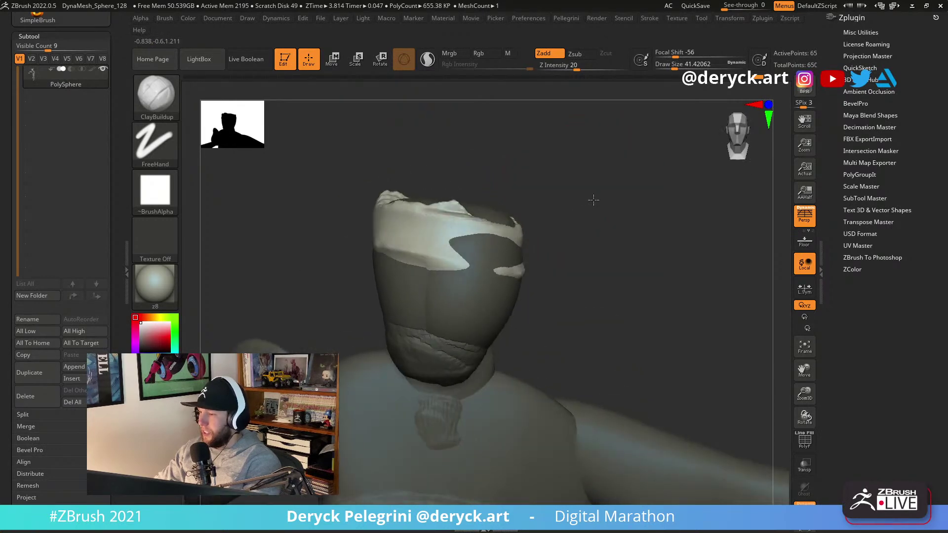
drag(413, 153, 416, 169)
drag(459, 228, 430, 232)
mouse_move(362, 157)
mouse_down()
mouse_move(356, 178)
mouse_move(396, 173)
mouse_move(395, 193)
mouse_move(402, 140)
mouse_up()
Pull the headband's outline into shape with the Move brush at draw size about 87.
key(b)
key(m)
key(v)
drag(498, 214, 521, 244)
drag(607, 173, 565, 190)
drag(730, 165, 321, 199)
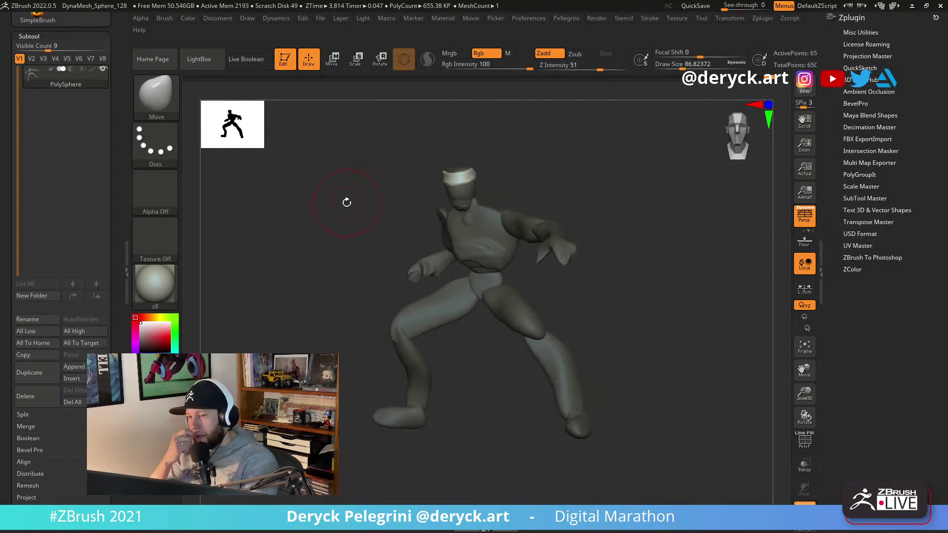
Define the headband's lower front edge with DamStandard at draw size about 11.
mouse_move(340, 203)
mouse_down()
mouse_move(332, 206)
mouse_move(340, 209)
mouse_up()
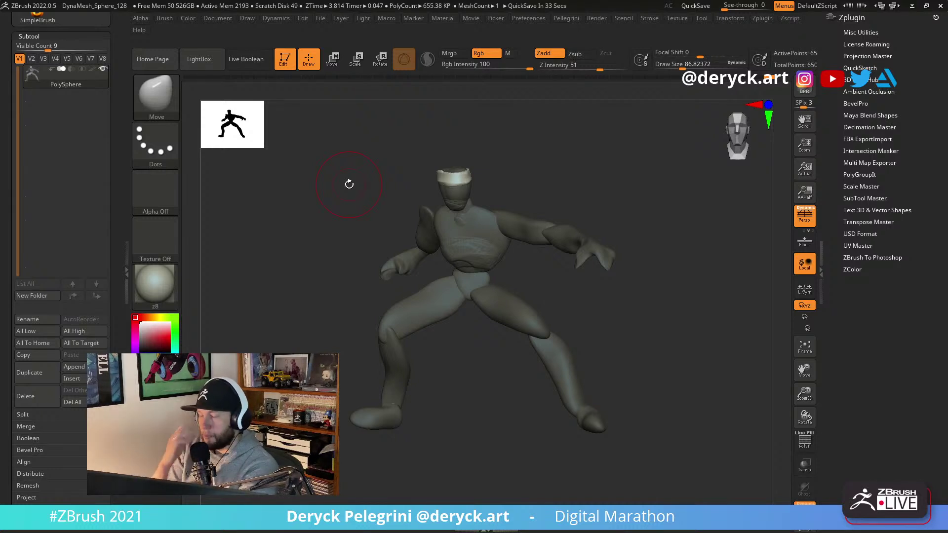
drag(502, 164, 293, 202)
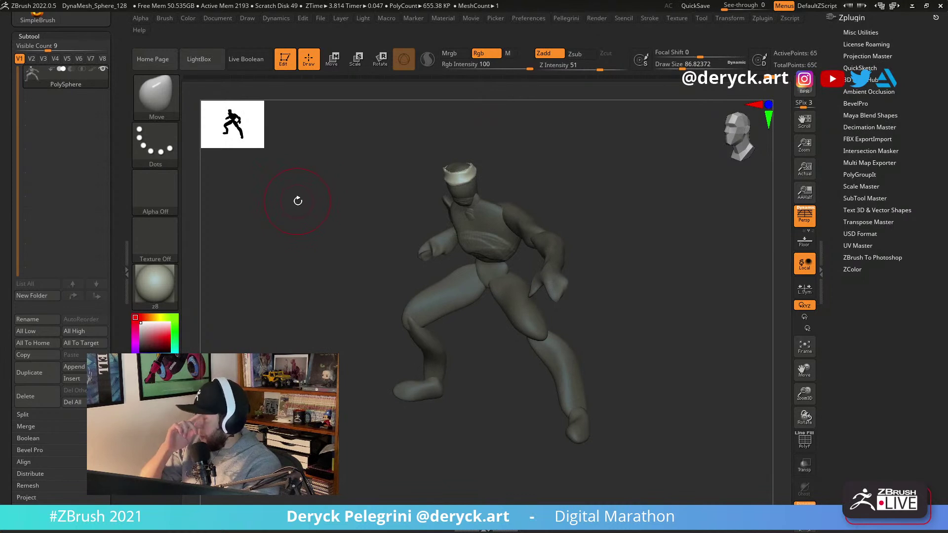
mouse_move(311, 191)
mouse_down()
mouse_move(313, 182)
mouse_move(328, 221)
mouse_move(291, 191)
mouse_move(300, 192)
mouse_up()
key(s)
drag(447, 163, 423, 159)
key(b)
key(d)
key(s)
key(s)
mouse_move(373, 150)
ctrl+right_down()
mouse_move(365, 218)
mouse_move(378, 198)
ctrl+right_up()
key(s)
drag(463, 169, 455, 168)
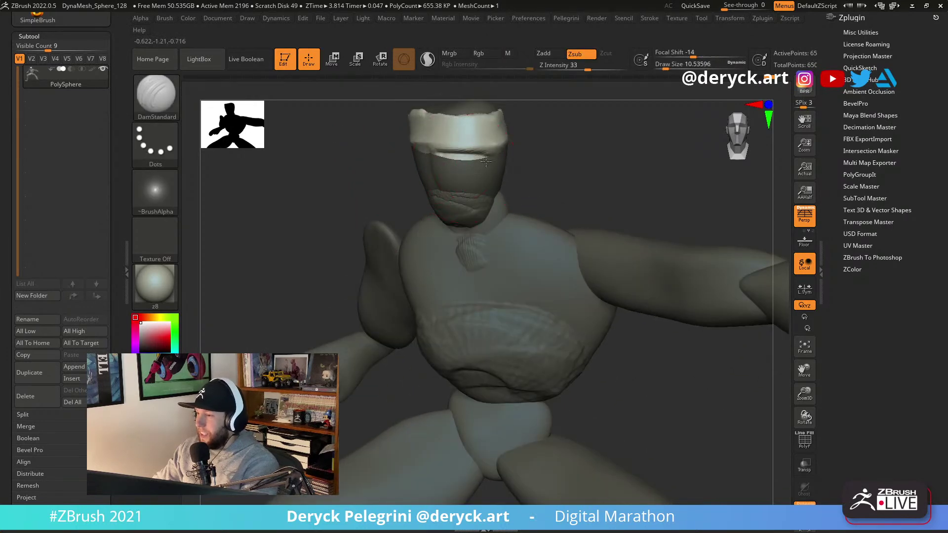
mouse_move(489, 161)
right_down()
mouse_move(550, 161)
mouse_move(435, 166)
mouse_move(481, 162)
right_up()
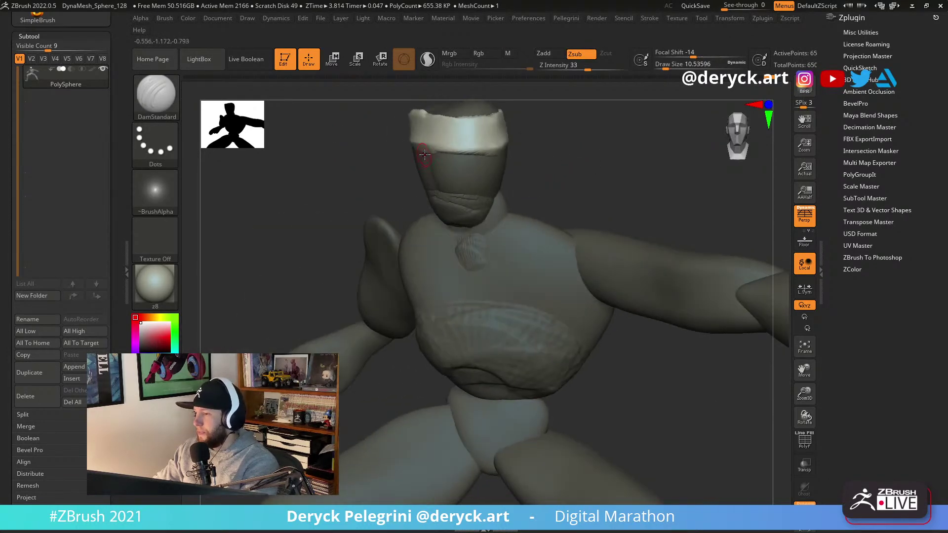
Continue defining the headband's edges around the sides and back with DamStandard at draw size about 22.
ctrl+right_drag(587, 160, 402, 183)
key(bracketright)
key(bracketright)
mouse_move(471, 178)
right_down()
mouse_move(428, 183)
mouse_move(336, 150)
mouse_move(417, 194)
right_up()
key(bracketleft)
right_drag(503, 195, 390, 184)
right_drag(470, 180, 397, 178)
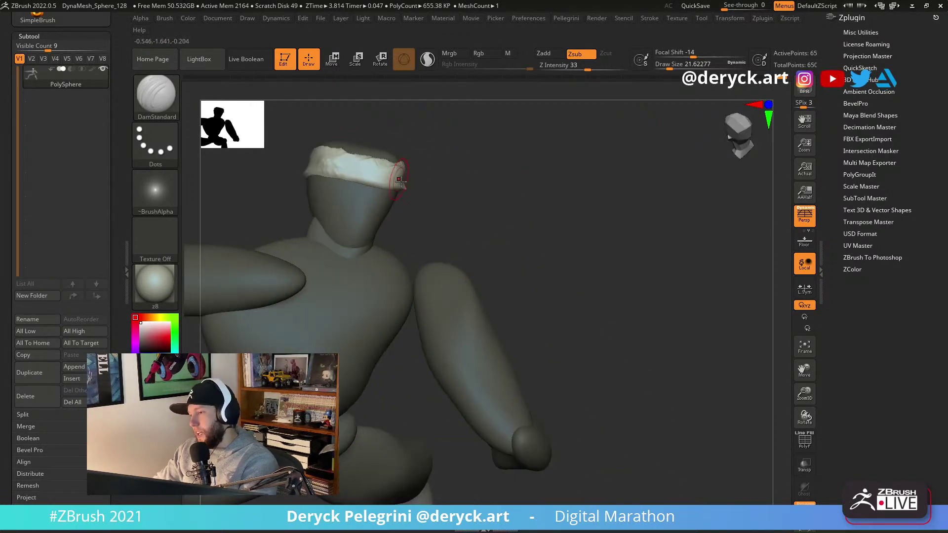
right_drag(335, 178, 390, 176)
Flatten the headband's surface around the back, sides and front with the Flatten brush at draw size about 22 to 27.
key(b)
key(f)
key(l)
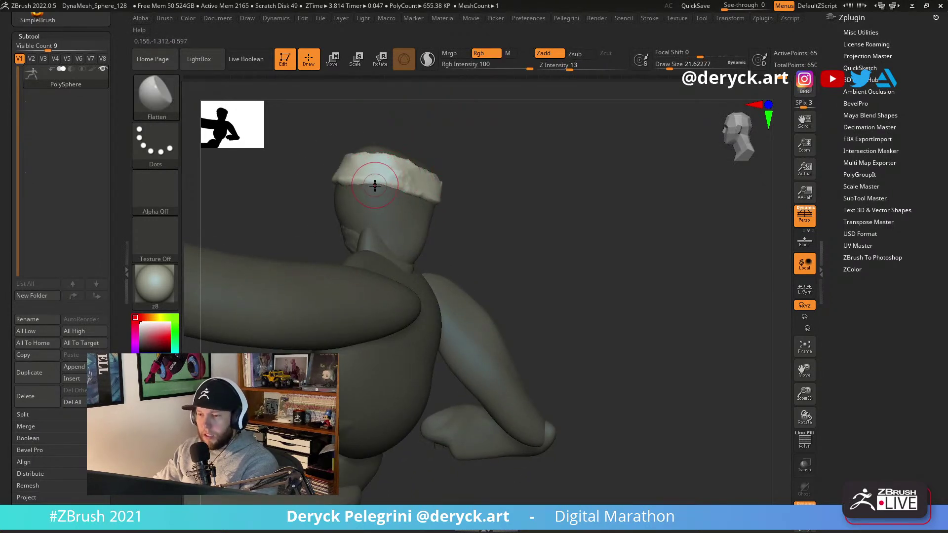
right_drag(490, 177, 360, 184)
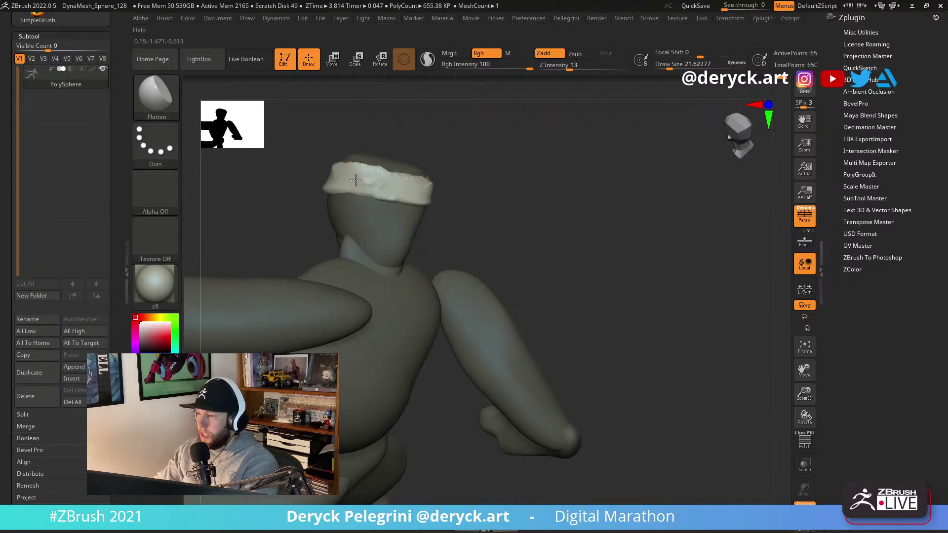
right_drag(469, 196, 389, 182)
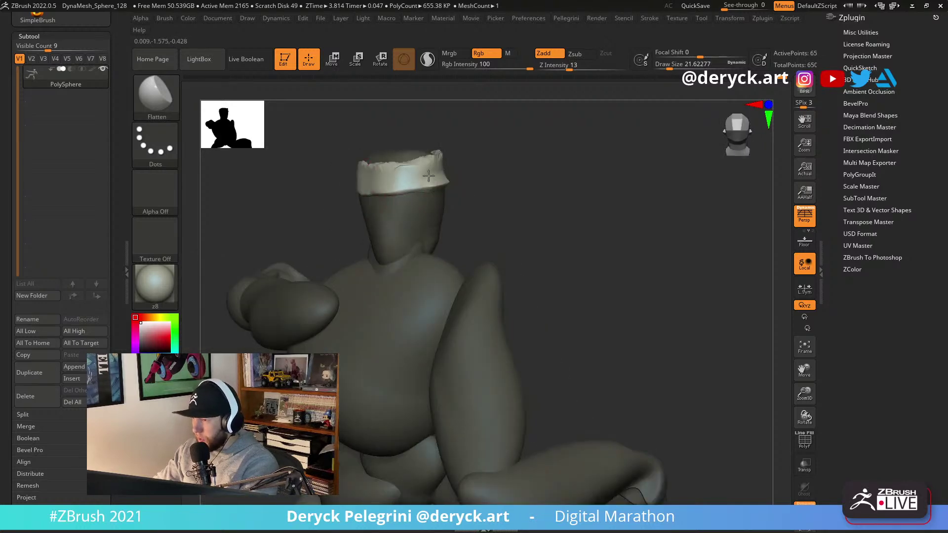
mouse_move(487, 174)
right_down()
mouse_move(506, 209)
mouse_move(559, 208)
mouse_move(519, 214)
mouse_move(418, 189)
mouse_move(372, 201)
right_up()
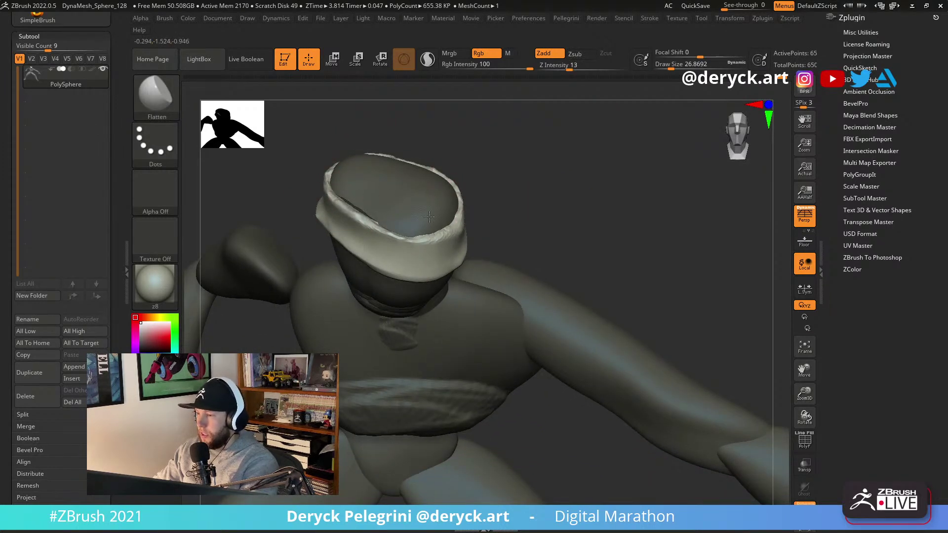
mouse_move(441, 209)
right_down()
mouse_move(508, 153)
mouse_move(516, 203)
mouse_move(437, 191)
right_up()
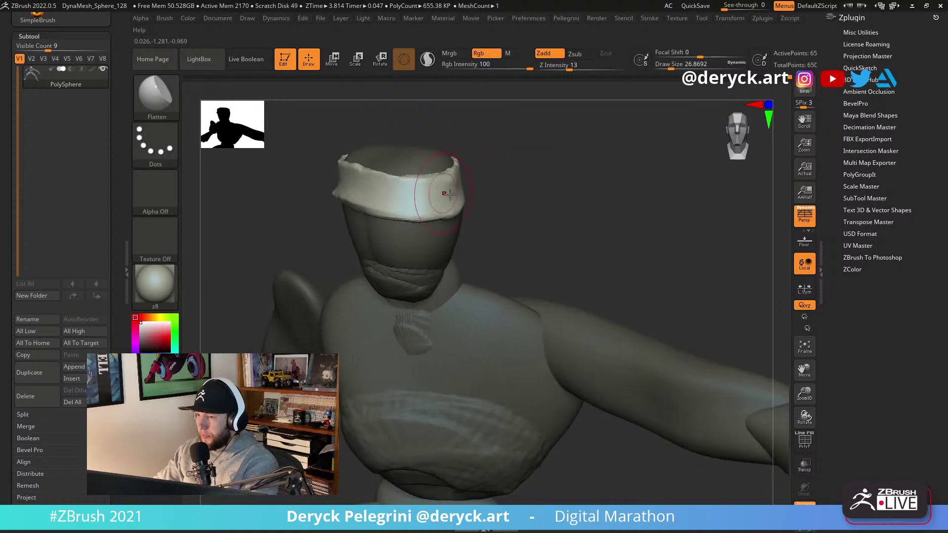
Refine the headband's front and sides with the DamStandard and Move brushes at draw size about 37.
key(b)
key(d)
key(s)
mouse_move(503, 177)
right_down()
mouse_move(491, 146)
mouse_move(493, 170)
mouse_move(286, 166)
mouse_move(341, 169)
right_up()
key(b)
key(m)
key(v)
key(bracketleft)
key(b)
key(d)
key(s)
right_drag(368, 171, 389, 212)
key(bracketleft)
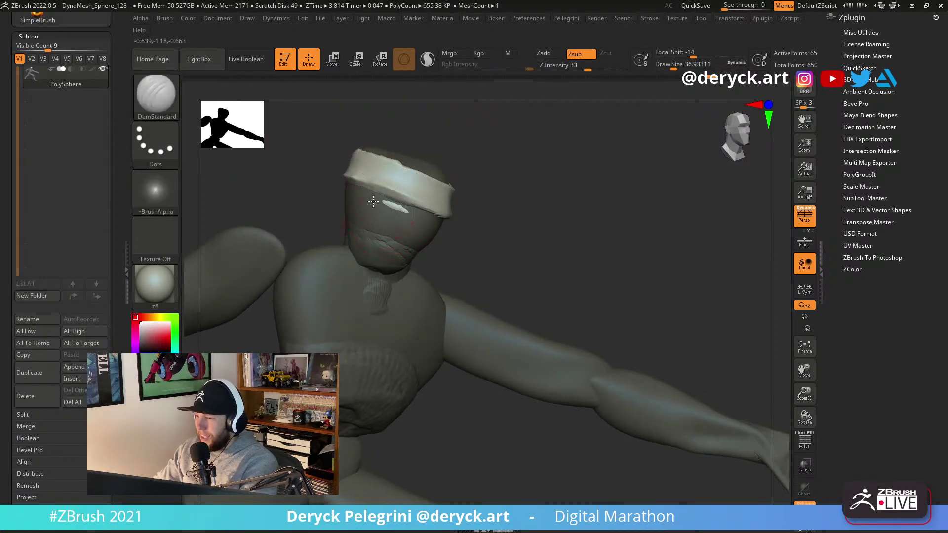
Add volume to the side of the headband with the ClayBuildup brush at draw size about 37.
mouse_move(518, 227)
right_down()
mouse_move(307, 199)
mouse_move(400, 191)
right_up()
key(b)
key(c)
key(b)
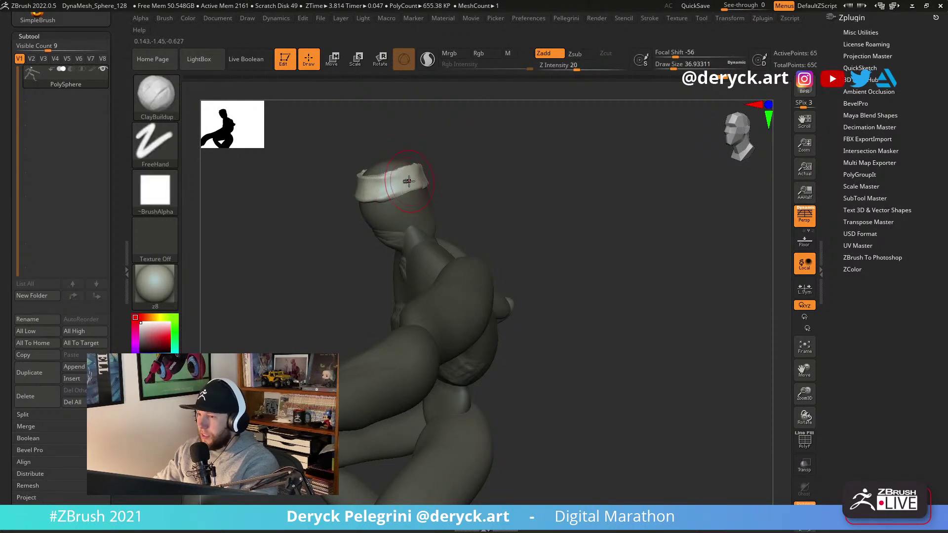
right_drag(411, 183, 465, 178)
Isolate the headband, restore the whole figure's visibility and update the head mask in Move mode.
key(ctrl+shift)
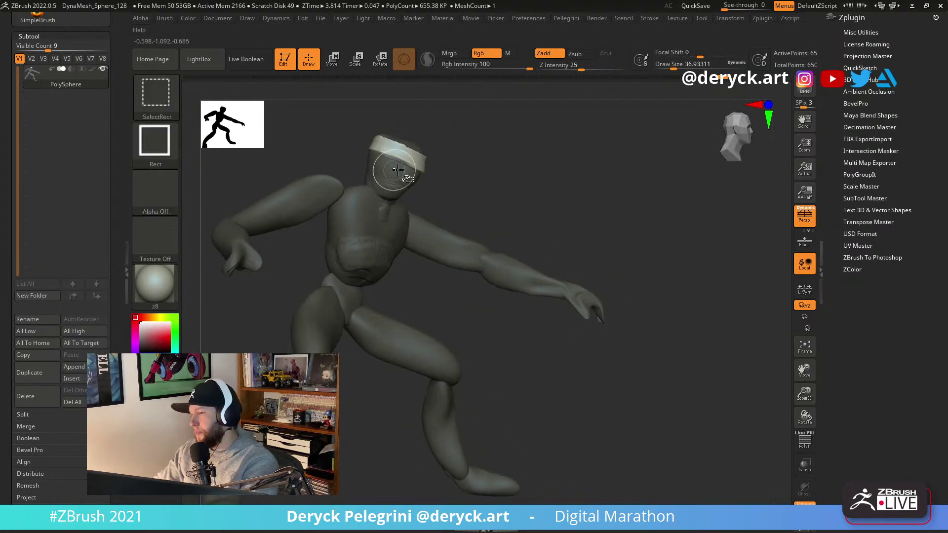
ctrl+shift+click(424, 168)
ctrl+shift+click(449, 175)
ctrl+shift+click(429, 157)
ctrl+shift+click(499, 173)
mouse_move(501, 174)
mouse_down()
mouse_move(529, 160)
mouse_move(396, 163)
mouse_up()
key(w)
ctrl+click(425, 153)
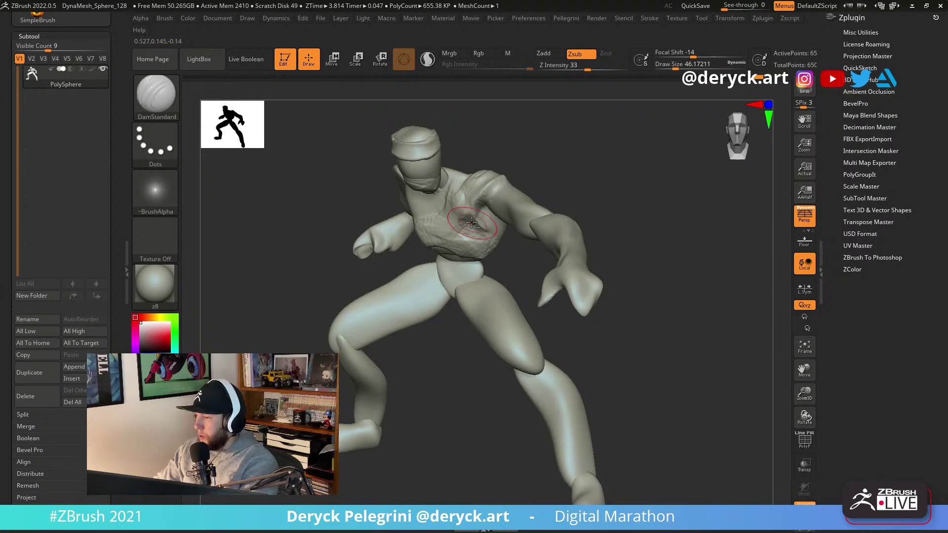
Carve folds into the clothing across the chest with DamStandard at draw size about 46.
drag(523, 272, 552, 270)
drag(480, 232, 465, 237)
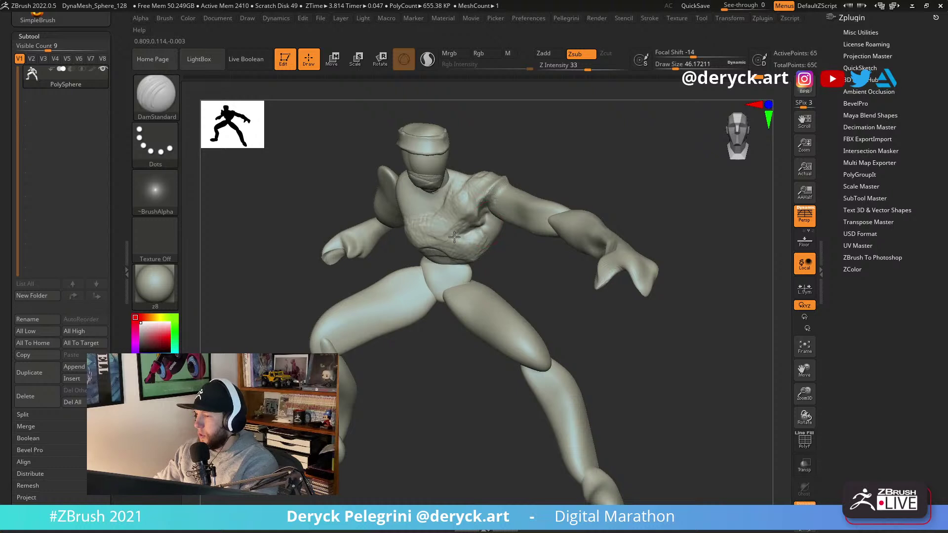
drag(334, 207, 383, 211)
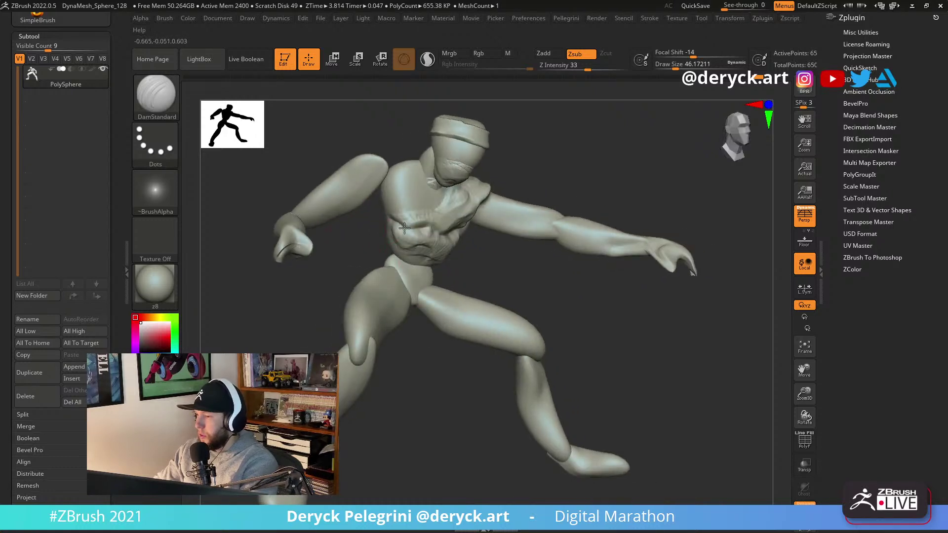
Build up clothing over the right shoulder and chest with the ClayBuildup brush at draw size about 46.
mouse_move(394, 162)
right_down()
mouse_move(345, 140)
mouse_move(387, 176)
right_up()
key(b)
key(c)
key(b)
drag(386, 171, 383, 168)
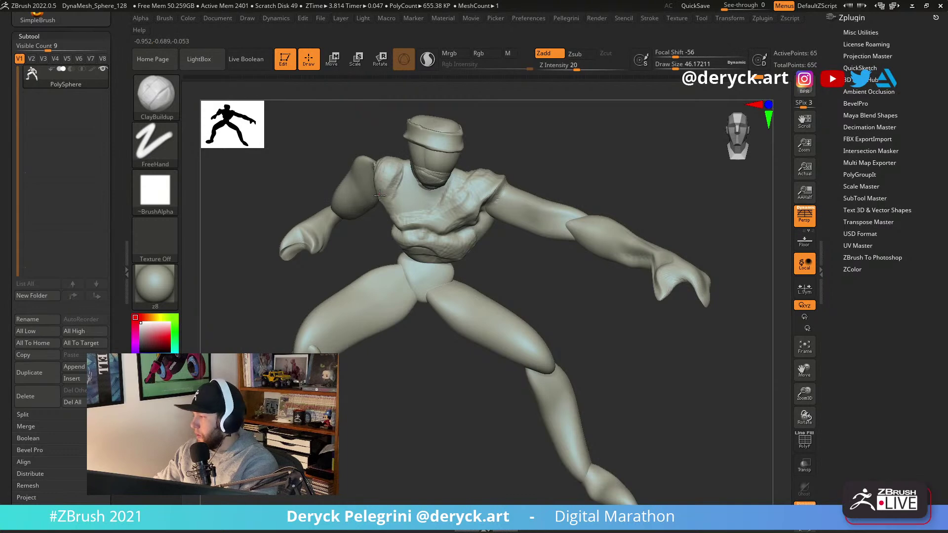
mouse_move(386, 156)
right_down()
mouse_move(296, 143)
mouse_move(395, 198)
right_up()
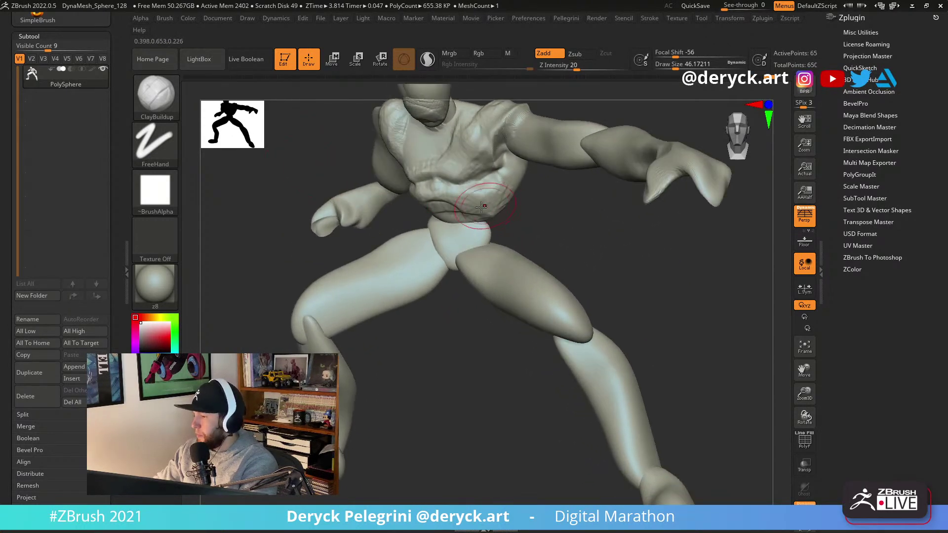
Refine the torso clothing with the DamStandard, Move and Flatten brushes, using a draw size of about 51.
key(b)
key(d)
key(s)
mouse_move(484, 203)
right_down()
mouse_move(411, 220)
mouse_move(487, 220)
mouse_move(464, 212)
mouse_move(480, 210)
mouse_move(488, 222)
mouse_move(345, 235)
mouse_move(389, 218)
mouse_move(439, 218)
mouse_move(380, 211)
mouse_move(383, 276)
mouse_move(417, 227)
mouse_move(376, 213)
mouse_move(376, 233)
mouse_move(391, 208)
mouse_move(381, 195)
right_up()
key(b)
key(m)
key(v)
key(b)
key(f)
key(l)
mouse_move(400, 233)
right_down()
mouse_move(350, 247)
mouse_move(372, 257)
mouse_move(367, 242)
mouse_move(366, 250)
mouse_move(432, 229)
mouse_move(482, 243)
mouse_move(453, 263)
mouse_move(449, 163)
mouse_move(398, 192)
right_up()
Isolate the headband, mask it and bring the rest of the figure back into view.
key(ctrl+shift)
ctrl+shift+click(397, 192)
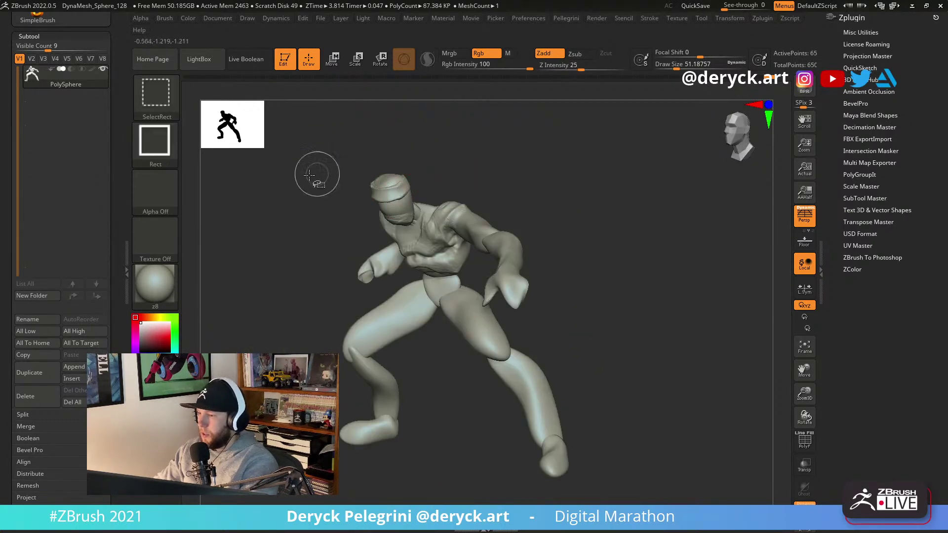
ctrl+shift+click(317, 172)
key(space)
click(247, 430)
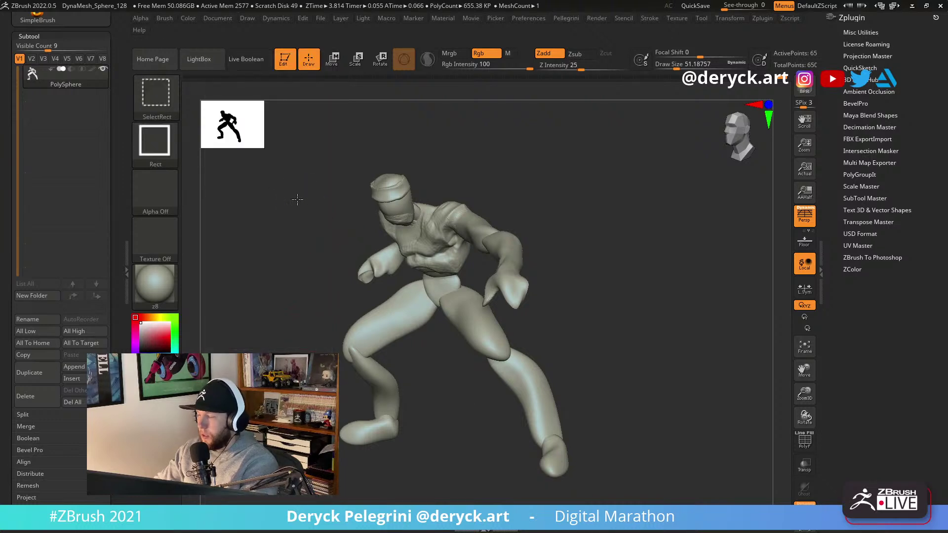
ctrl+shift+click(396, 192)
ctrl+click(312, 182)
ctrl+shift+click(304, 189)
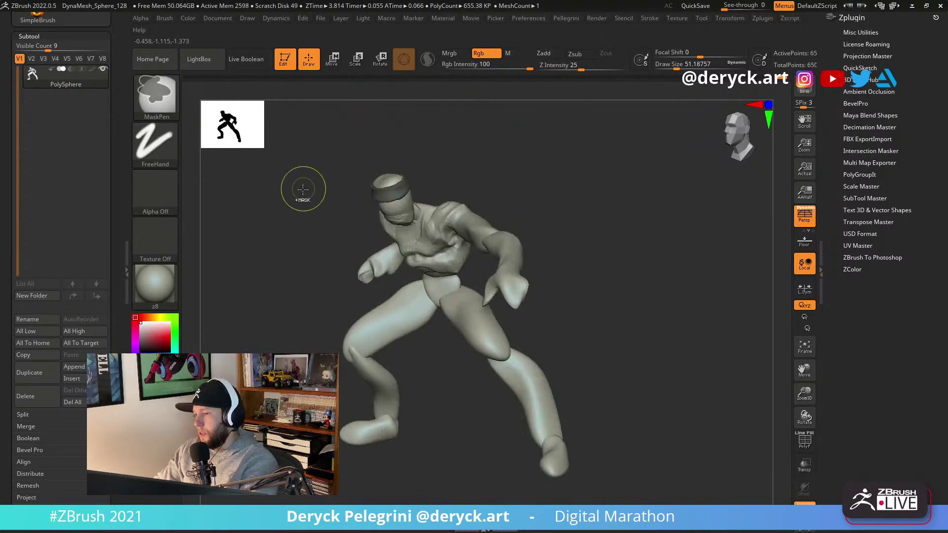
Invert the mask to leave the headband editable and add a separate piece at its back for a tail.
ctrl+click(298, 187)
drag(298, 187, 286, 197)
key(w)
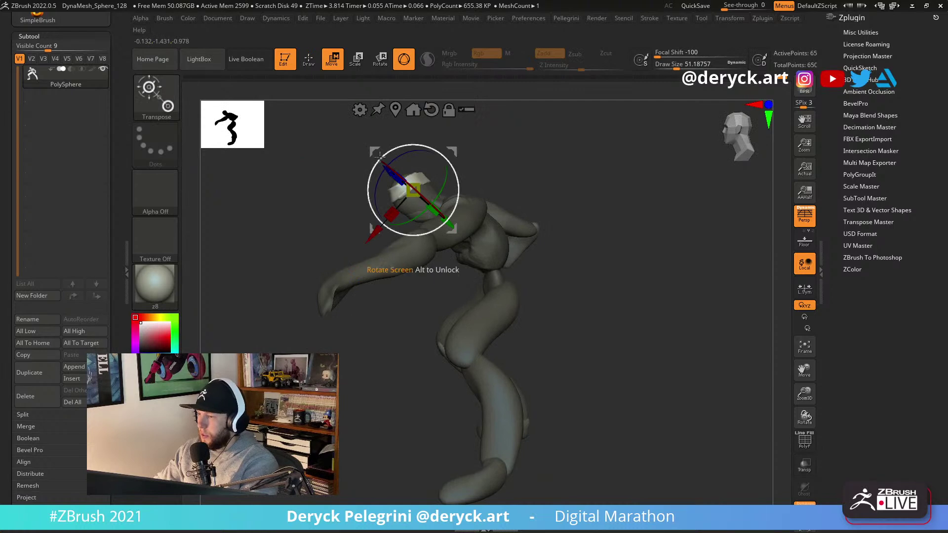
key(q)
mouse_move(434, 171)
mouse_down()
mouse_move(437, 180)
mouse_move(447, 166)
mouse_up()
key(ctrl+z)
Stretch and bend the new piece into a tail rising from the back of the headband with the Move brush at draw size about 136.
mouse_move(346, 149)
mouse_down()
mouse_move(423, 163)
mouse_move(527, 149)
mouse_up()
drag(493, 188, 466, 187)
mouse_move(553, 159)
mouse_down()
mouse_move(568, 153)
mouse_move(561, 148)
mouse_move(548, 180)
mouse_move(482, 160)
mouse_move(498, 170)
mouse_up()
mouse_move(617, 198)
mouse_down()
mouse_move(553, 195)
mouse_move(627, 198)
mouse_up()
drag(508, 197, 508, 183)
drag(457, 185, 435, 179)
drag(583, 198, 644, 200)
mouse_move(486, 178)
mouse_down()
mouse_move(465, 152)
mouse_move(496, 133)
mouse_up()
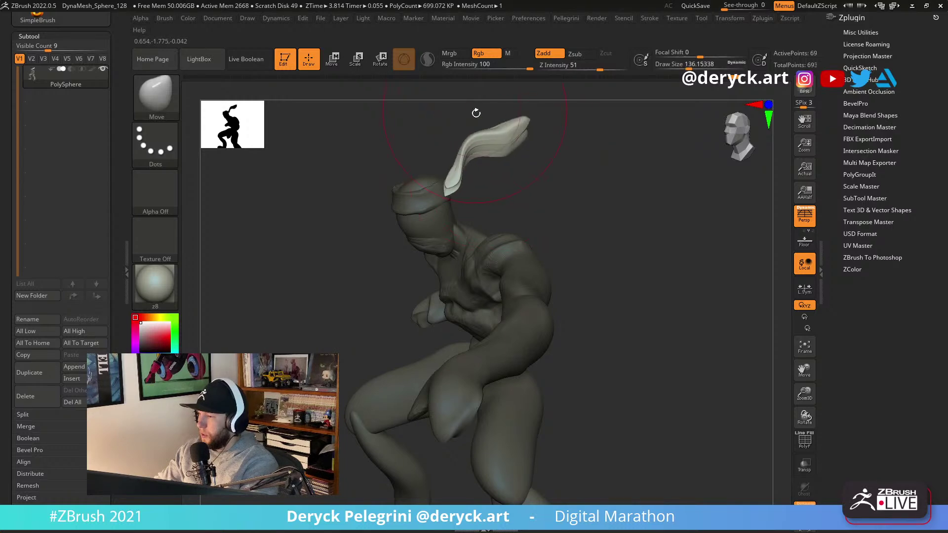
key(shift)
drag(417, 166, 331, 171)
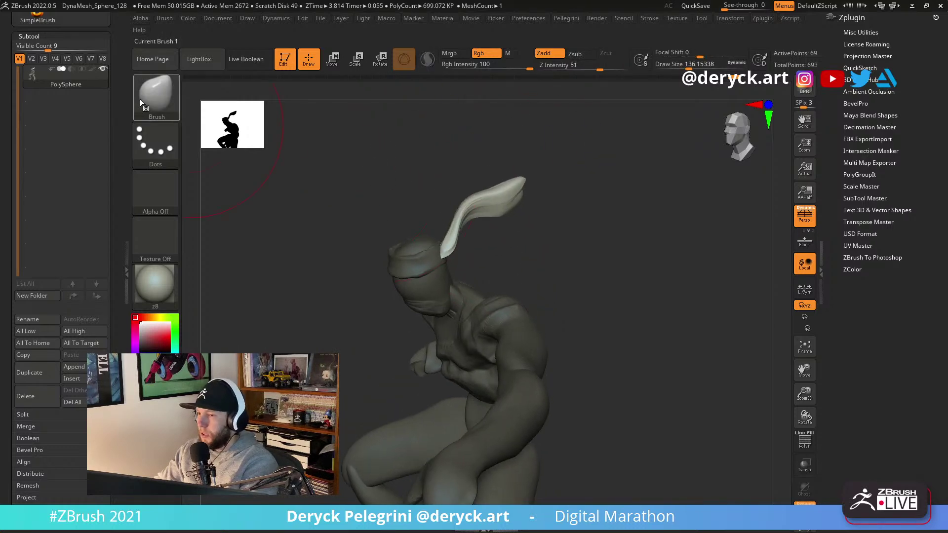
Choose the SnakeHook brush and pull the headband tail into a longer, curved shape at draw size about 145.
click(148, 100)
key(s)
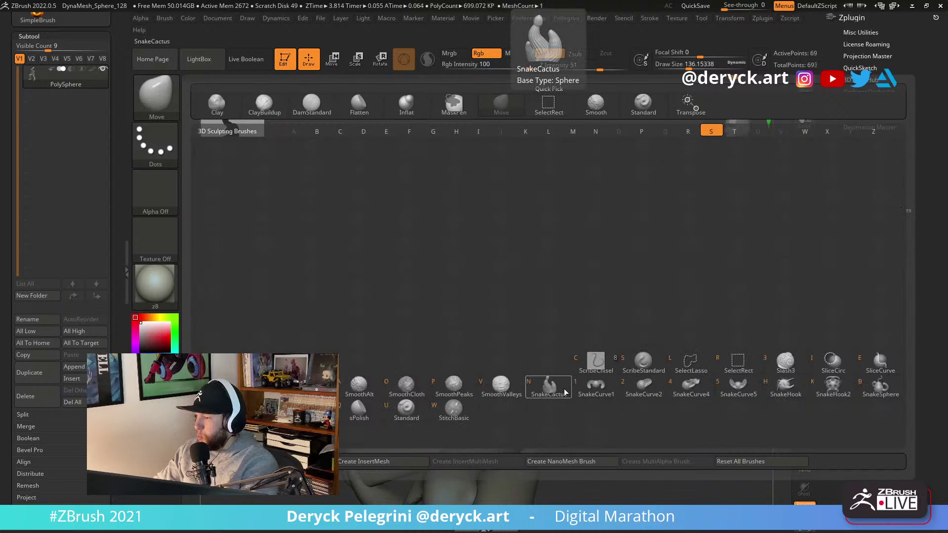
click(784, 390)
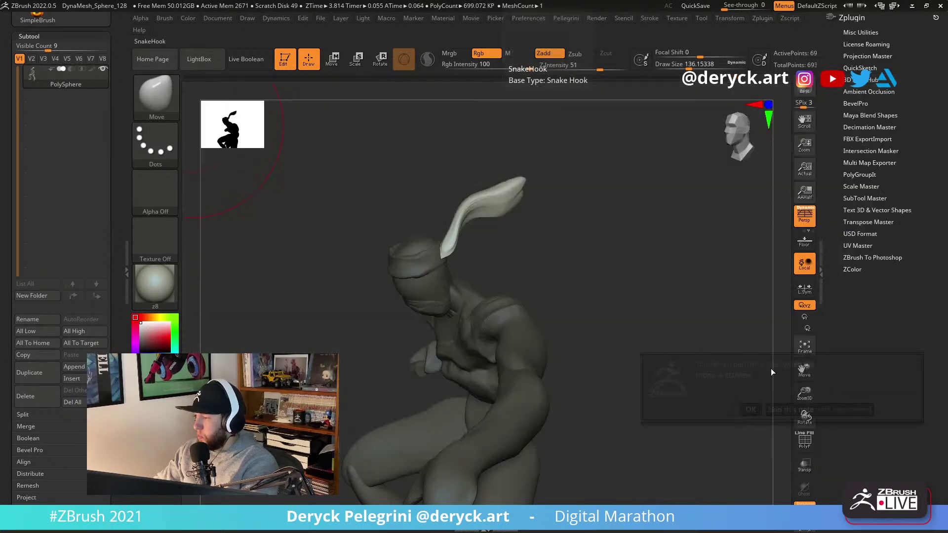
click(750, 410)
mouse_move(494, 222)
mouse_down()
mouse_move(516, 168)
mouse_move(517, 181)
mouse_move(468, 219)
mouse_move(455, 242)
mouse_move(404, 178)
mouse_move(412, 197)
mouse_up()
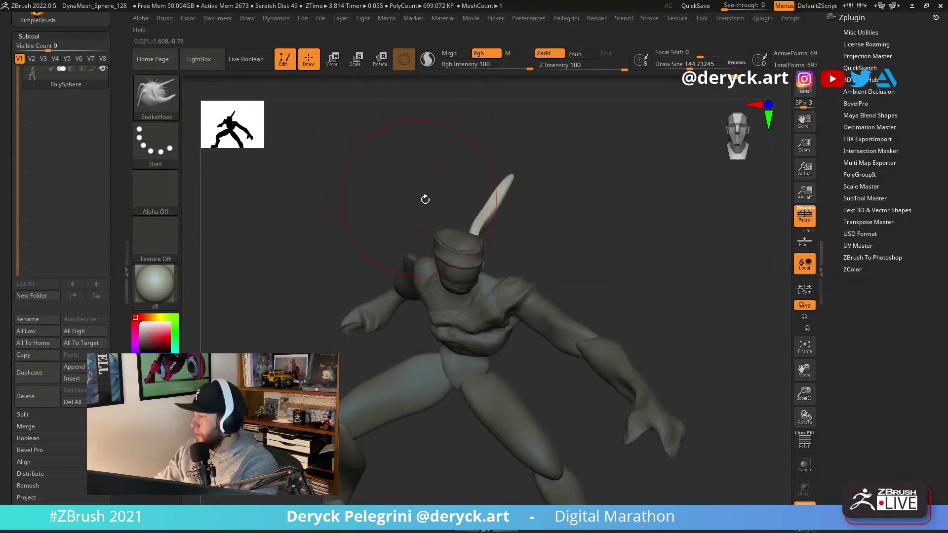
drag(499, 195, 456, 191)
key(s)
mouse_move(457, 192)
mouse_down()
mouse_move(504, 202)
mouse_move(441, 211)
mouse_move(463, 206)
mouse_up()
Bend the headband tail into a thin S-curve with the Move brush at draw size about 71.
key(b)
key(m)
key(v)
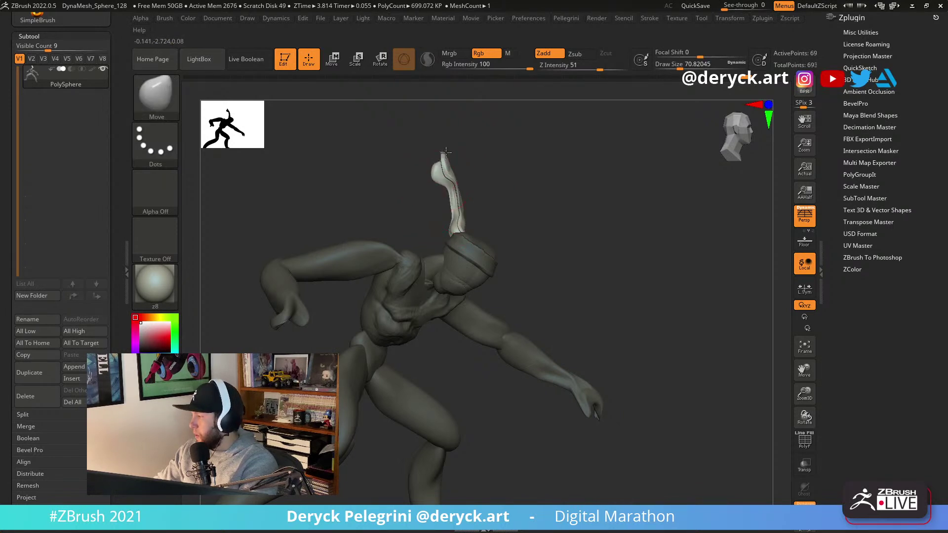
drag(437, 183, 433, 158)
drag(485, 174, 441, 217)
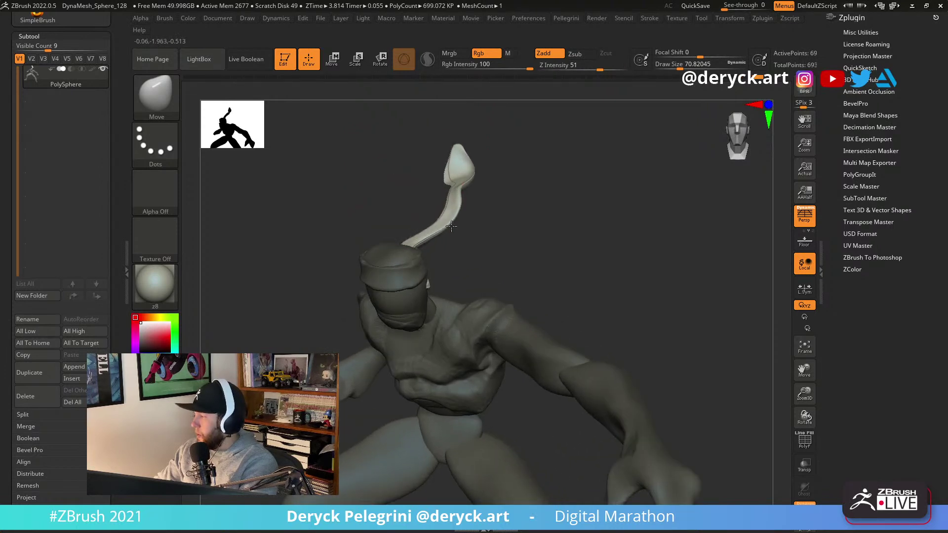
drag(485, 245, 438, 204)
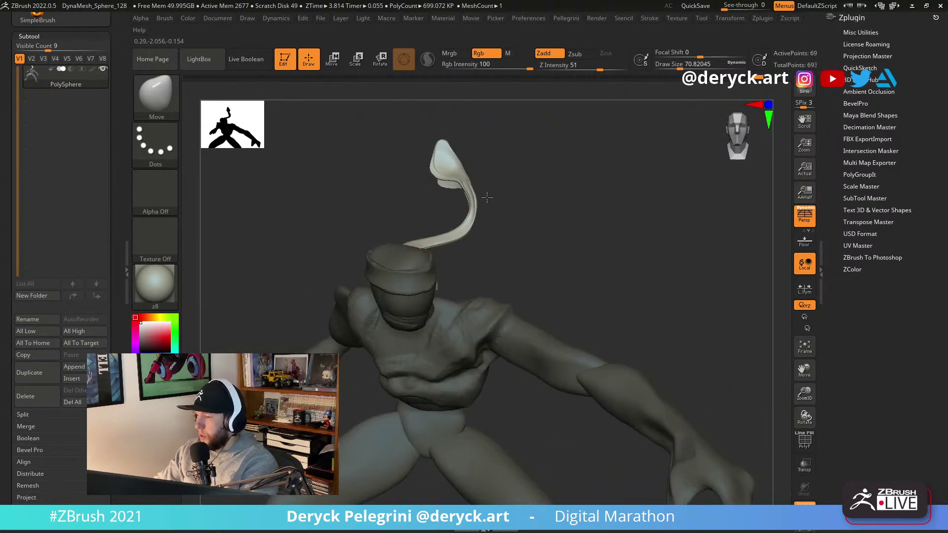
drag(467, 173, 467, 202)
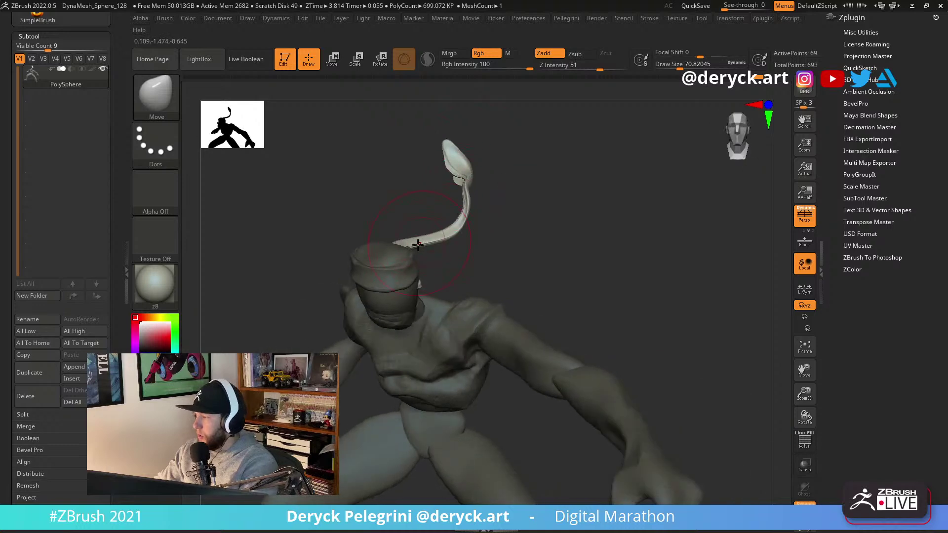
mouse_move(417, 250)
mouse_down()
mouse_move(393, 266)
mouse_move(351, 229)
mouse_move(407, 241)
mouse_move(379, 214)
mouse_move(345, 210)
mouse_move(277, 136)
mouse_move(327, 174)
mouse_up()
ctrl+right_drag(328, 175, 340, 208)
Shape the end of the headband tail into a forked tip with the Move brush at draw size about 37.
drag(478, 153, 487, 148)
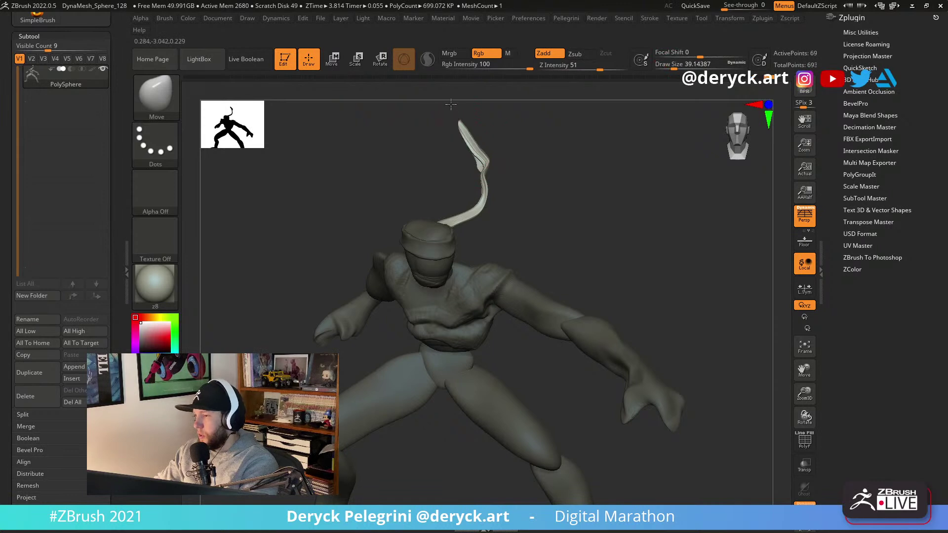
right_drag(470, 147, 479, 146)
key(s)
key(s)
click(471, 158)
key(s)
click(465, 153)
key(s)
click(484, 143)
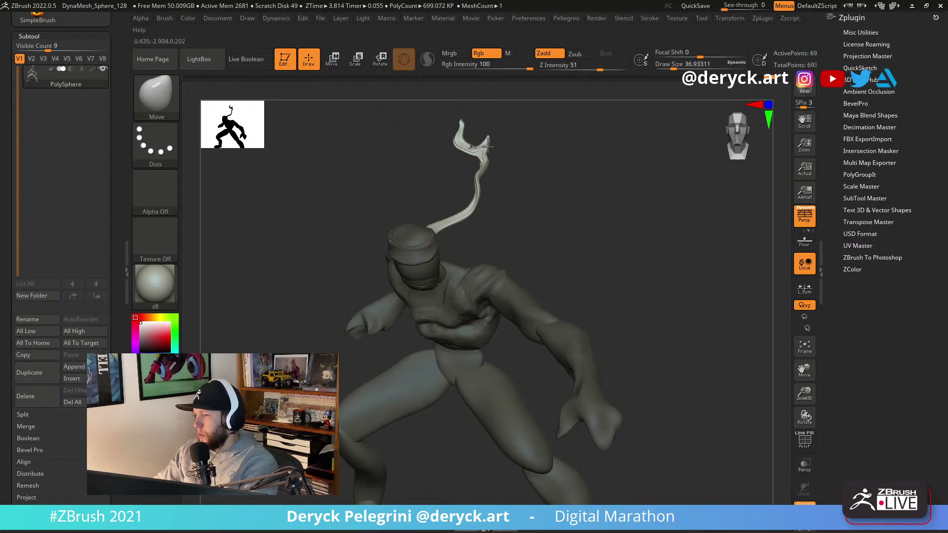
mouse_move(481, 131)
right_down()
mouse_move(431, 139)
mouse_move(408, 159)
mouse_move(351, 178)
mouse_move(364, 161)
mouse_move(306, 166)
right_up()
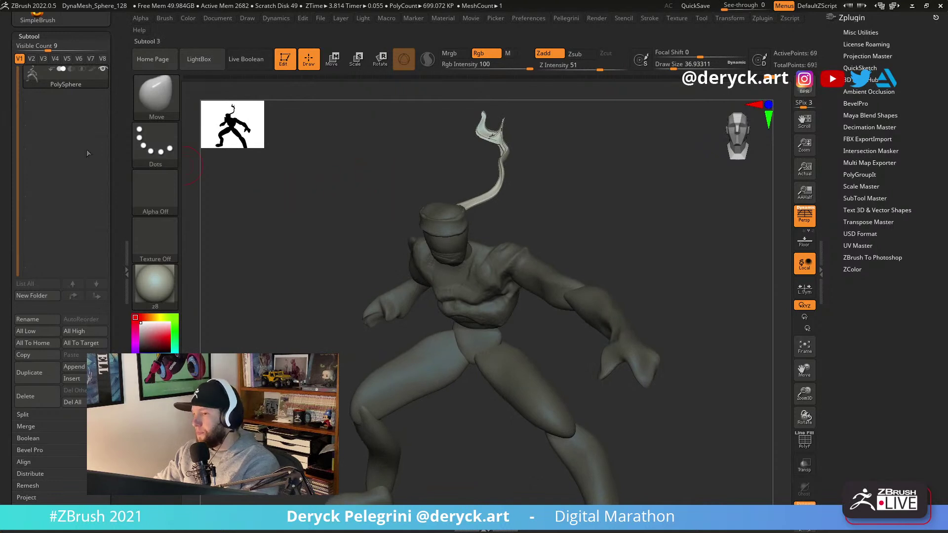
Duplicate the headband tail with the transform gizmo and offset the copy beside the original.
right_drag(496, 194, 444, 178)
key(w)
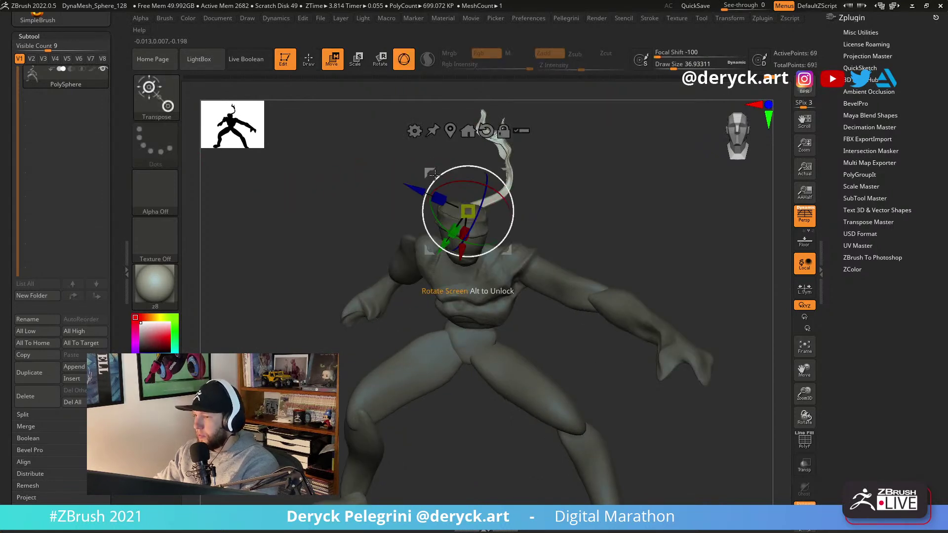
drag(423, 170, 415, 170)
key(q)
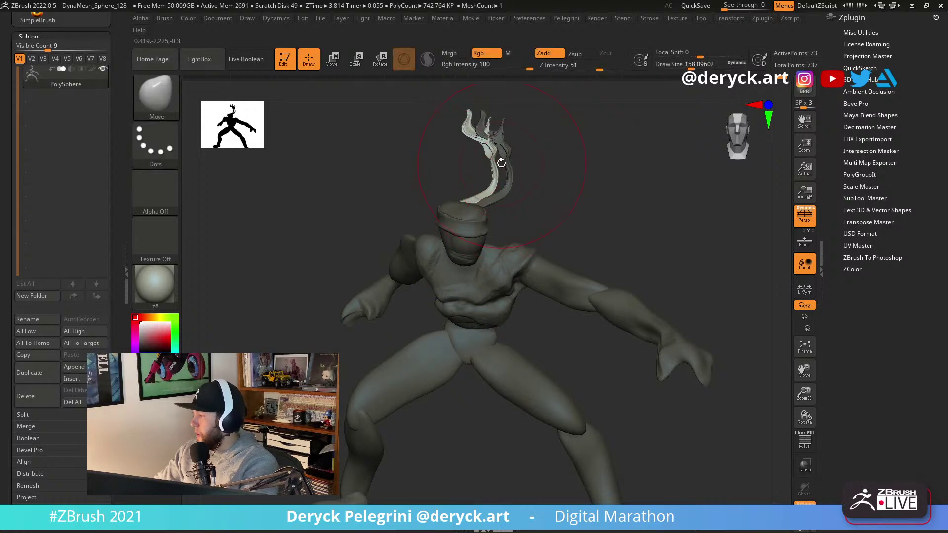
Pull the duplicated tail away from the first one with the Move brush at draw size about 158.
key(s)
drag(490, 152, 536, 138)
mouse_move(460, 161)
right_down()
mouse_move(442, 164)
mouse_move(464, 168)
right_up()
key(s)
drag(487, 174, 483, 174)
drag(509, 195, 549, 199)
right_drag(452, 171, 435, 166)
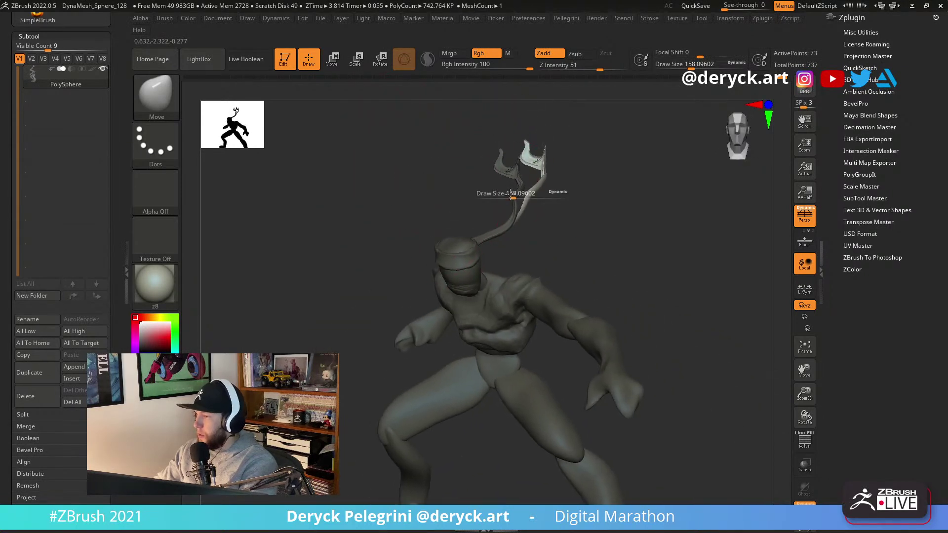
Narrow the second tail's tip with the Move brush at draw size about 74 and smooth the headband tails.
right_drag(522, 160, 518, 164)
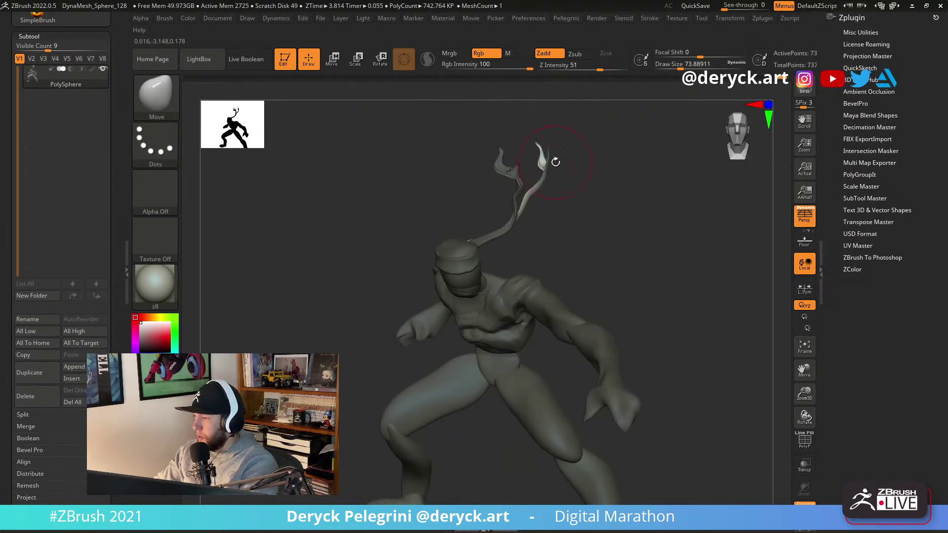
key(shift)
click(427, 59)
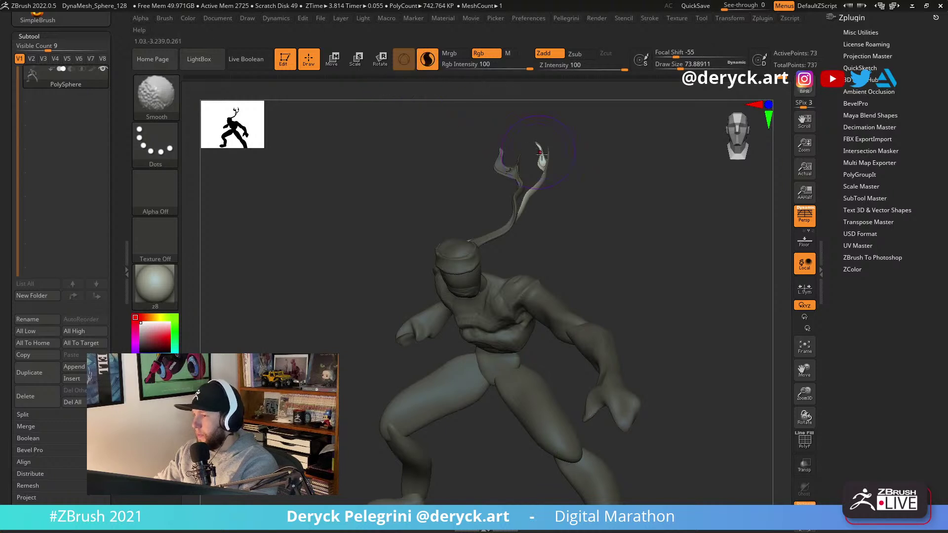
mouse_move(539, 221)
right_down()
mouse_move(538, 197)
mouse_move(408, 182)
mouse_move(494, 219)
mouse_move(436, 196)
mouse_move(498, 218)
mouse_move(504, 201)
right_up()
shift+drag(483, 212, 500, 200)
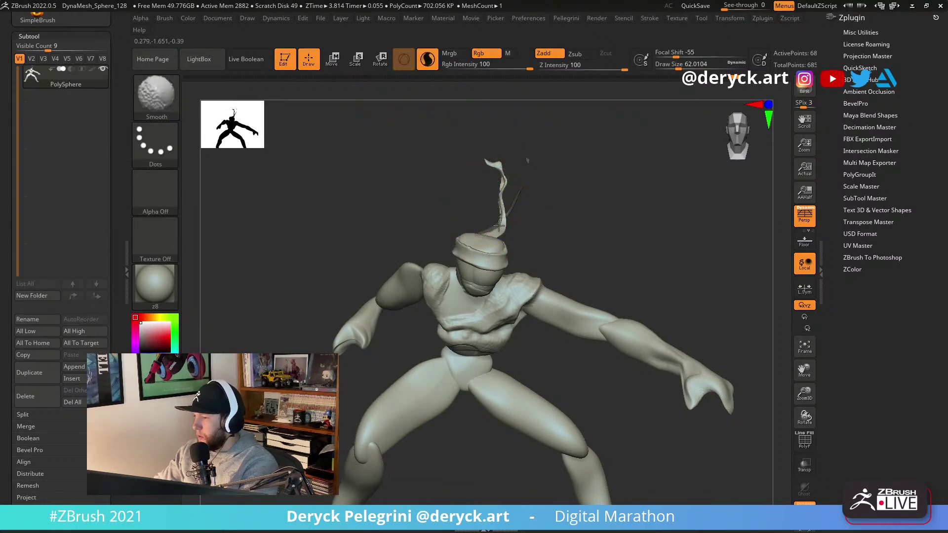
Curve the second tail outward from the headband with the Move brush at draw sizes of about 56 and 87.
right_drag(475, 192, 464, 195)
mouse_move(523, 206)
right_down()
mouse_move(557, 189)
mouse_move(537, 183)
right_up()
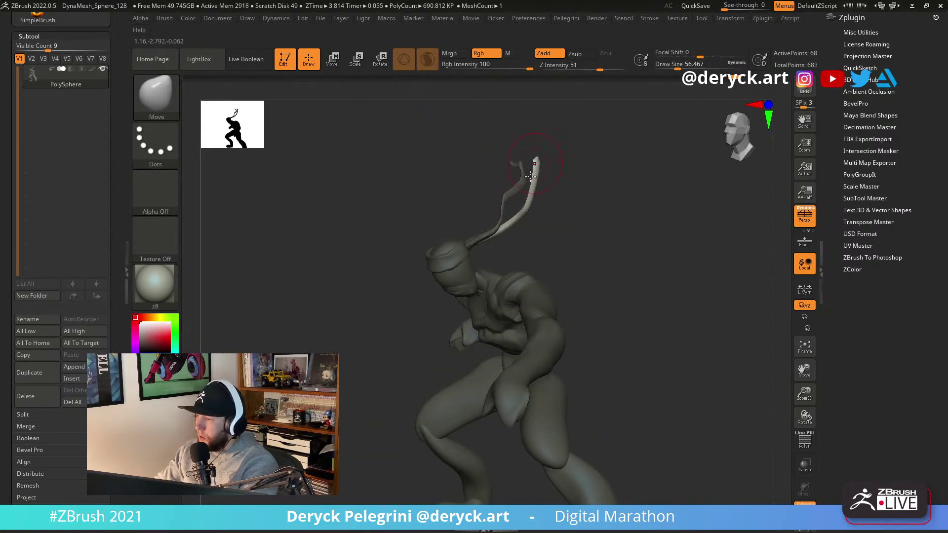
right_drag(455, 188, 457, 195)
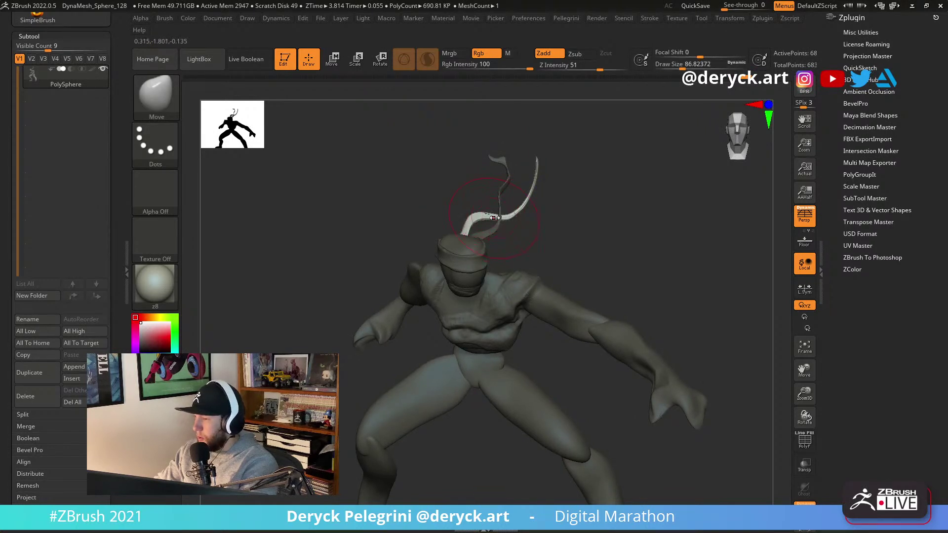
mouse_move(482, 203)
right_down()
mouse_move(483, 246)
mouse_move(553, 212)
right_up()
right_drag(364, 203, 345, 198)
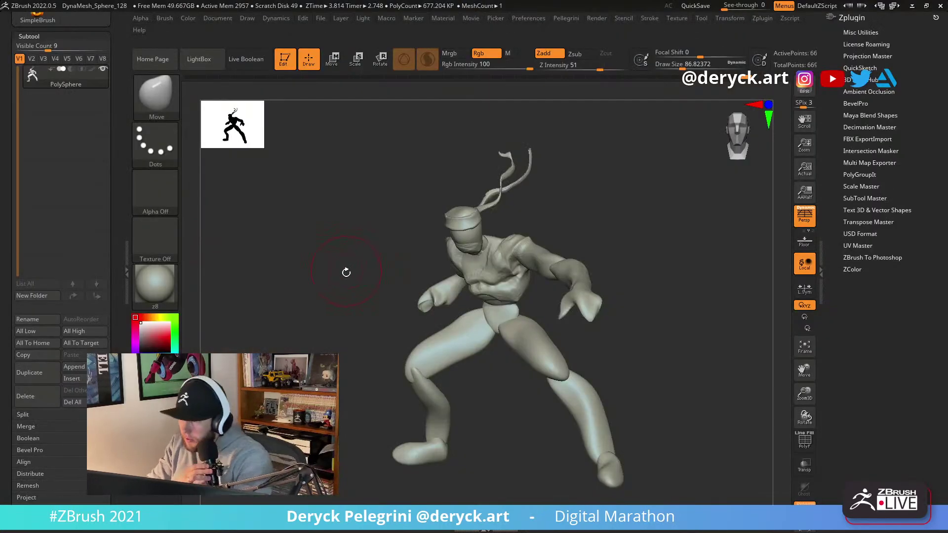
drag(345, 271, 324, 294)
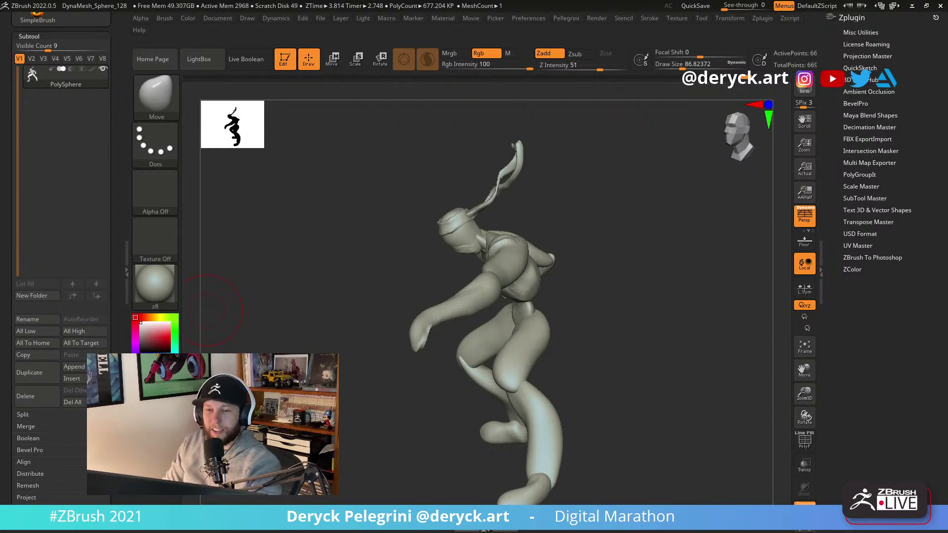
mouse_move(209, 310)
mouse_down()
mouse_move(390, 284)
mouse_move(324, 275)
mouse_up()
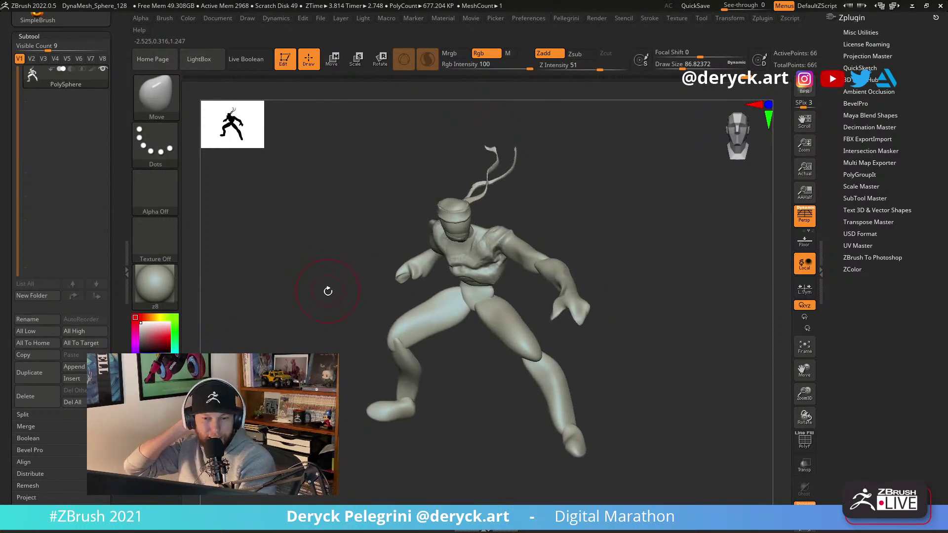
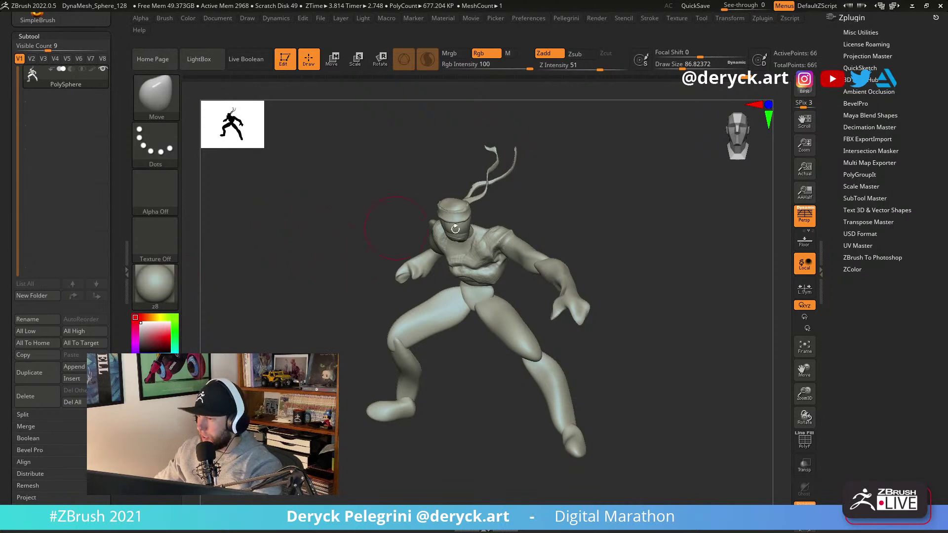
mouse_move(332, 259)
mouse_down()
mouse_move(311, 263)
mouse_move(362, 259)
mouse_move(319, 286)
mouse_move(339, 264)
mouse_up()
mouse_move(294, 285)
mouse_down()
mouse_move(286, 280)
mouse_move(295, 288)
mouse_move(286, 282)
mouse_move(286, 290)
mouse_up()
mouse_move(387, 295)
mouse_down()
mouse_move(301, 294)
mouse_move(339, 285)
mouse_move(327, 246)
mouse_move(347, 272)
mouse_move(330, 246)
mouse_move(304, 263)
mouse_move(370, 244)
mouse_up()
Remesh the whole figure at a lower density, inspecting its polygroups and wireframe before and after.
key(s)
drag(436, 249, 397, 250)
alt+drag(312, 226, 275, 194)
key(space)
key(shift+f)
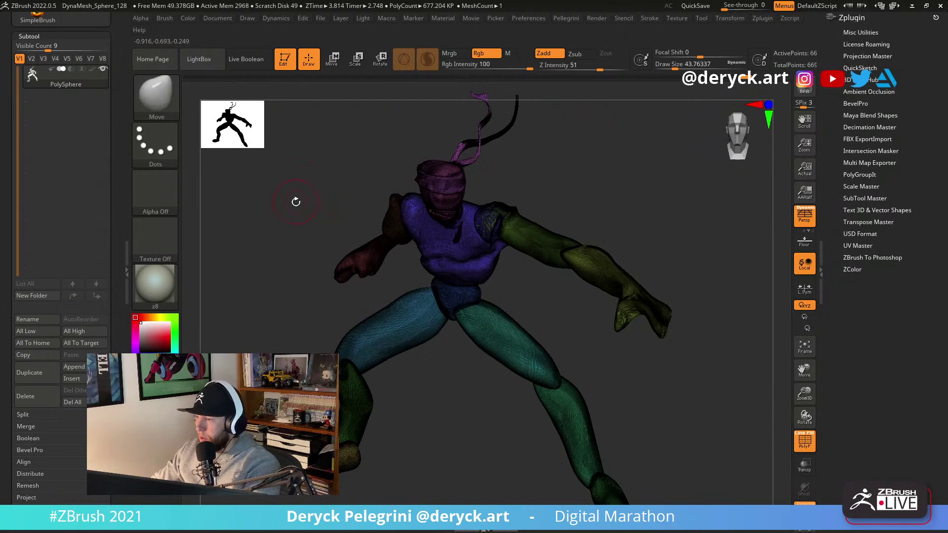
key(shift+f)
mouse_move(290, 203)
mouse_down()
mouse_move(271, 206)
mouse_move(288, 214)
mouse_move(283, 197)
mouse_up()
key(space)
drag(336, 178, 296, 201)
key(space)
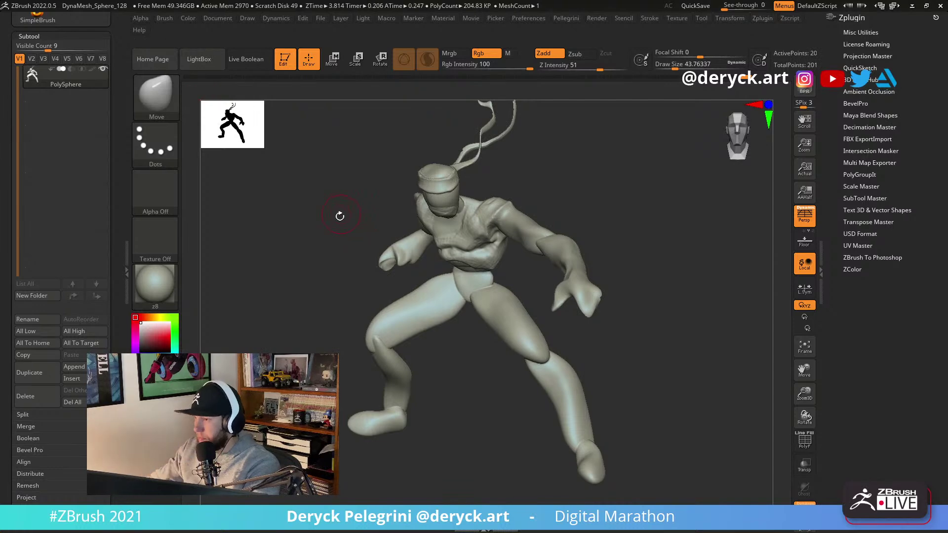
key(shift+f)
mouse_move(314, 208)
mouse_down()
mouse_move(306, 249)
mouse_move(401, 259)
mouse_up()
key(shift+f)
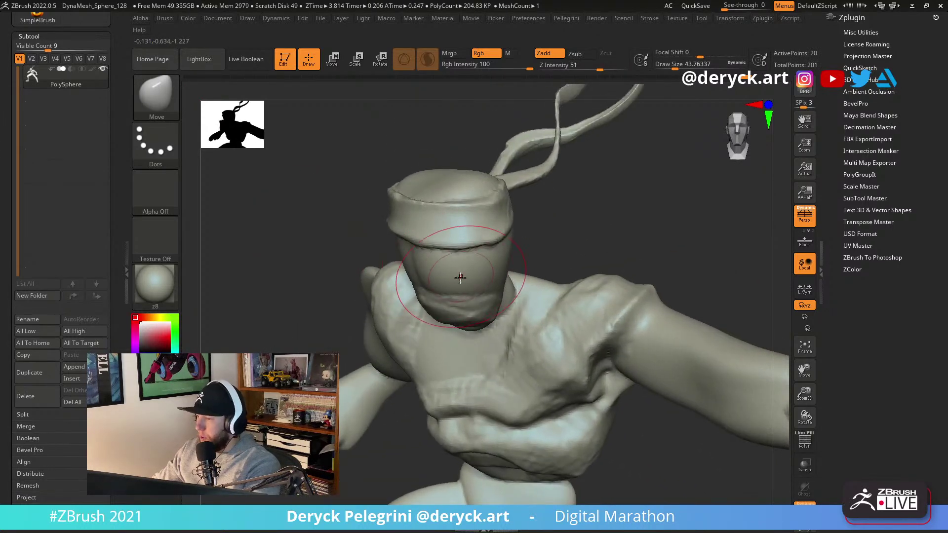
Pull the chin and lower face downward with the Move brush at draw size about 46.
key(s)
drag(453, 320, 455, 330)
key(s)
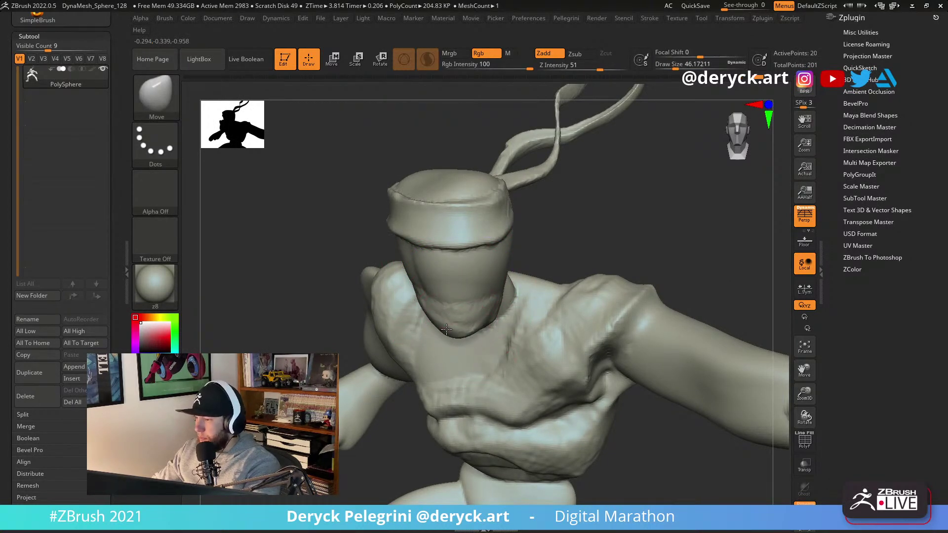
Carve the brow and eye recess across the face below the headband with DamStandard at draw size about 31.
key(b)
key(d)
key(s)
key(s)
drag(458, 293, 455, 293)
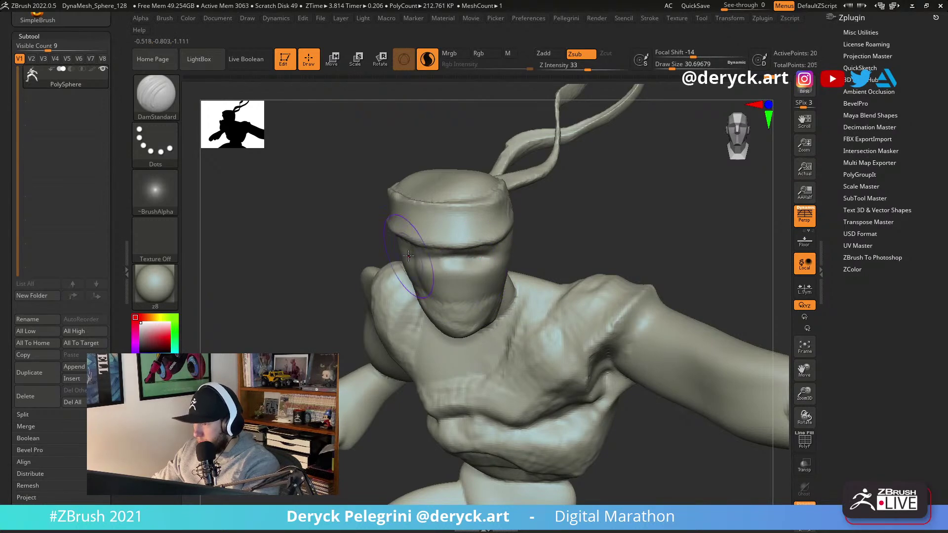
drag(303, 231, 357, 228)
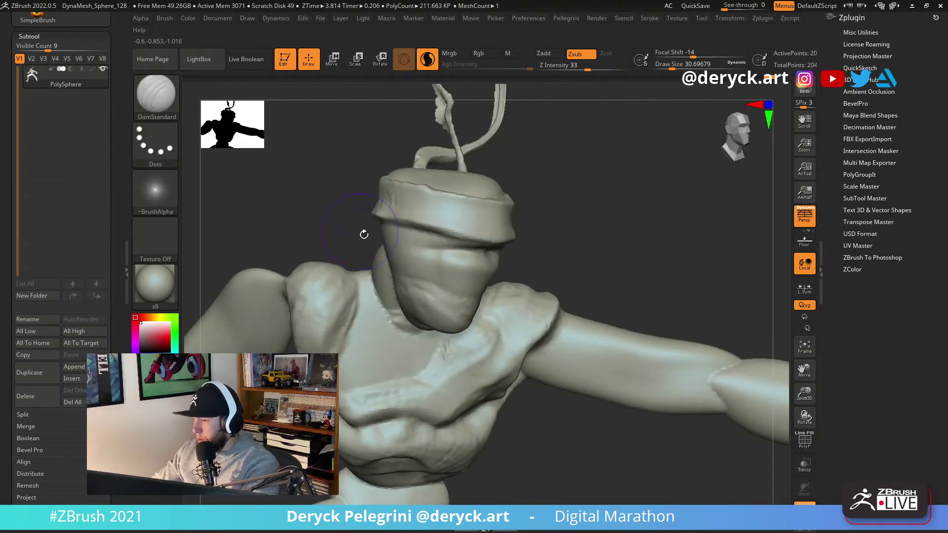
Build up the cheeks and jaw with ClayBuildup and adjust the facial silhouette with the Move brush.
key(b)
key(c)
key(b)
drag(311, 247, 368, 227)
key(b)
key(m)
key(v)
mouse_move(363, 279)
mouse_down()
mouse_move(348, 288)
mouse_move(363, 281)
mouse_move(376, 315)
mouse_up()
Define the jaw, chin and neck with the DamStandard and Flatten brushes and the Move brush at draw size about 37.
key(b)
key(d)
key(s)
drag(553, 316, 447, 303)
drag(401, 269, 374, 325)
drag(232, 291, 302, 205)
key(b)
key(f)
key(a)
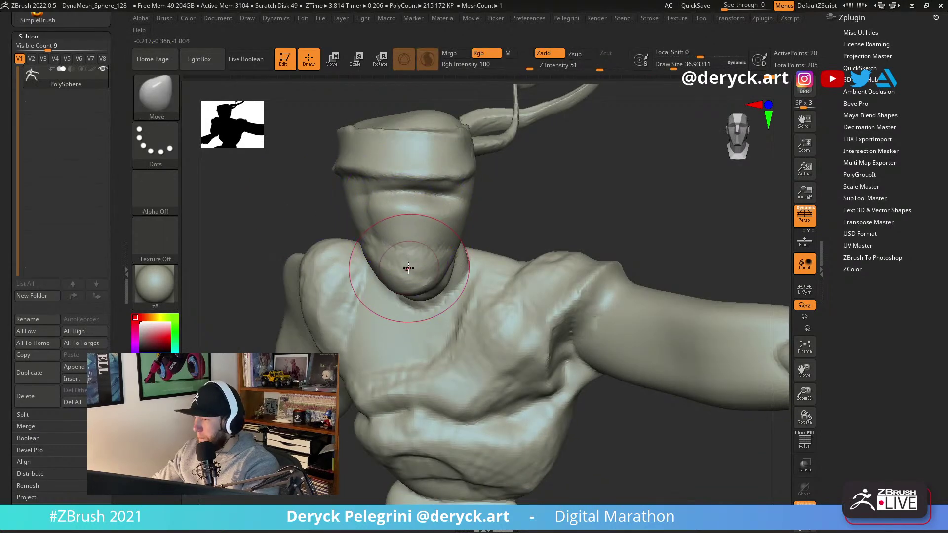
right_drag(376, 278, 402, 267)
mouse_move(508, 241)
mouse_down()
mouse_move(439, 262)
mouse_move(527, 211)
mouse_up()
Deepen the eye sockets with DamStandard and build up a nose ridge with ClayBuildup at draw size about 14.
key(b)
key(d)
key(s)
key(b)
key(c)
key(b)
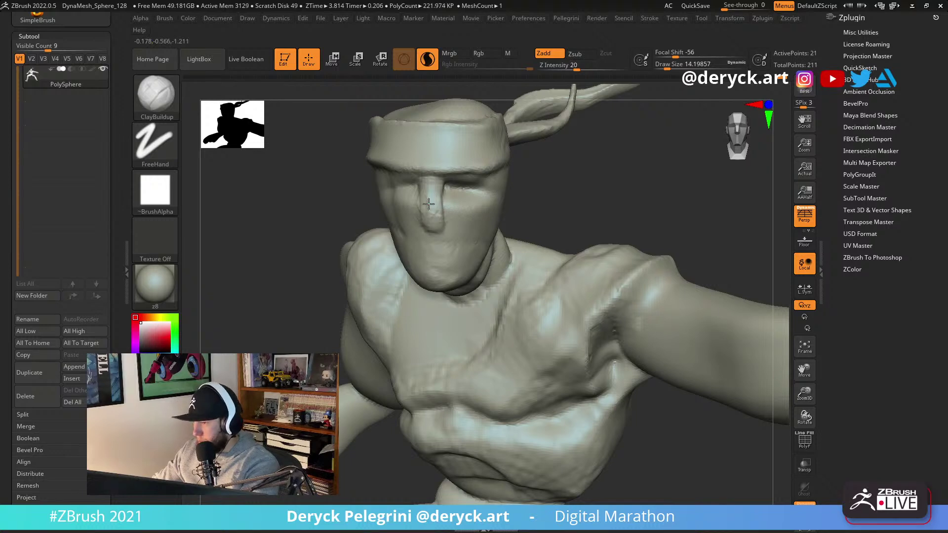
mouse_move(451, 227)
right_down()
mouse_move(423, 217)
mouse_move(443, 226)
mouse_move(431, 218)
right_up()
Shape the nose bridge and tip with the Move brush at draw size about 20.
key(b)
key(m)
key(v)
key(s)
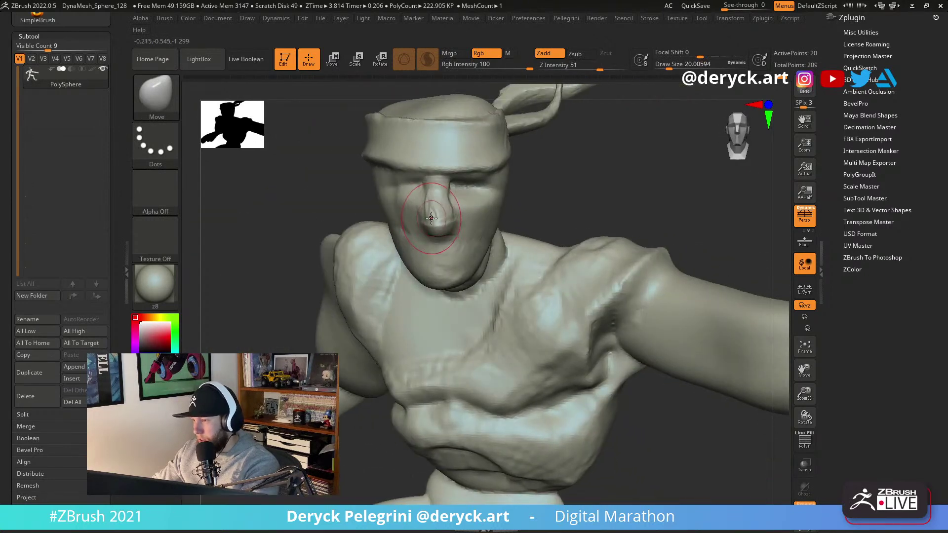
Carve the hollows beneath the cheekbones on both sides of the face with DamStandard at draw size about 22.
key(b)
key(d)
key(s)
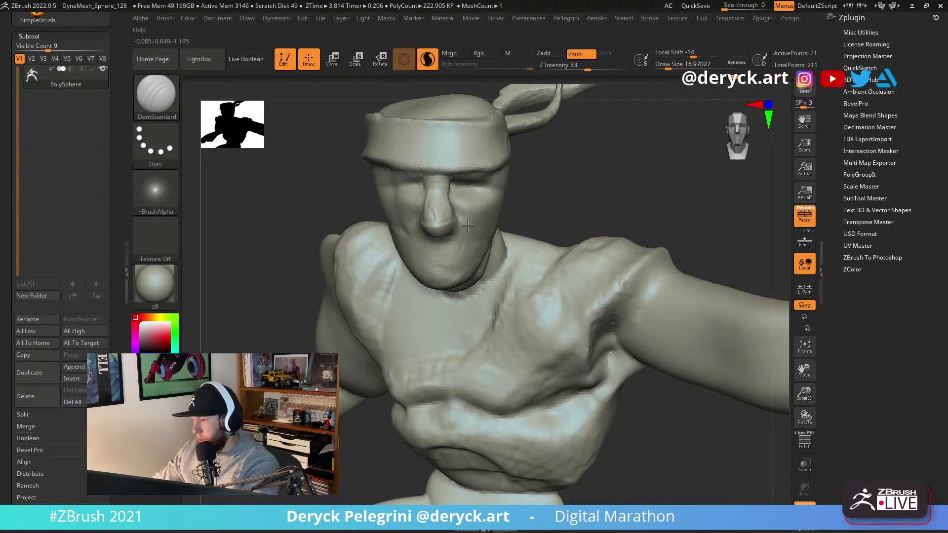
right_drag(488, 225, 494, 223)
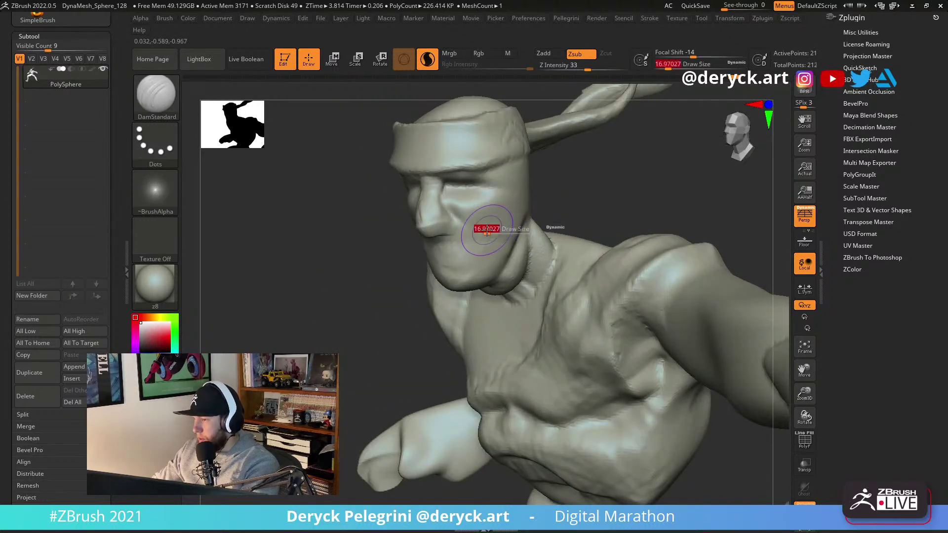
right_drag(481, 263, 414, 226)
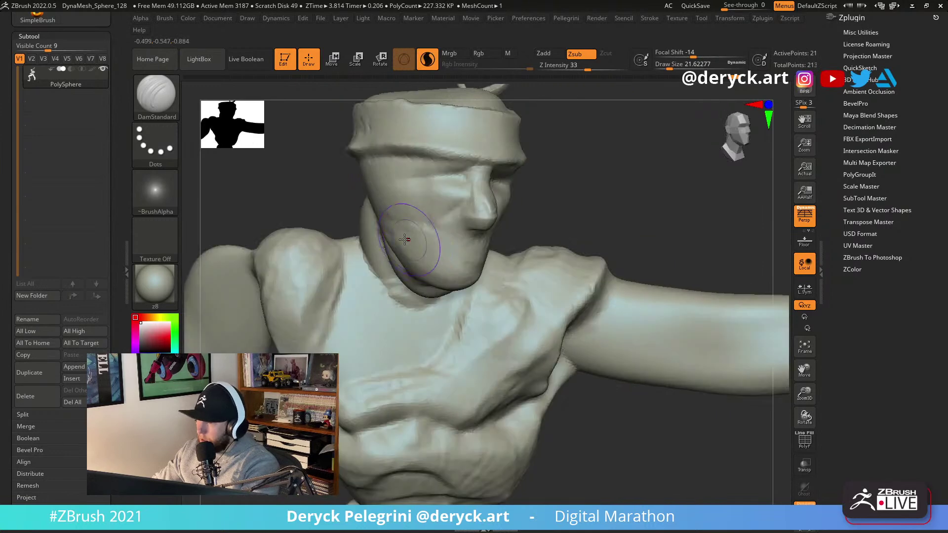
drag(416, 220, 426, 246)
drag(391, 195, 422, 243)
mouse_move(497, 271)
right_down()
mouse_move(463, 237)
mouse_move(349, 198)
mouse_move(447, 212)
right_up()
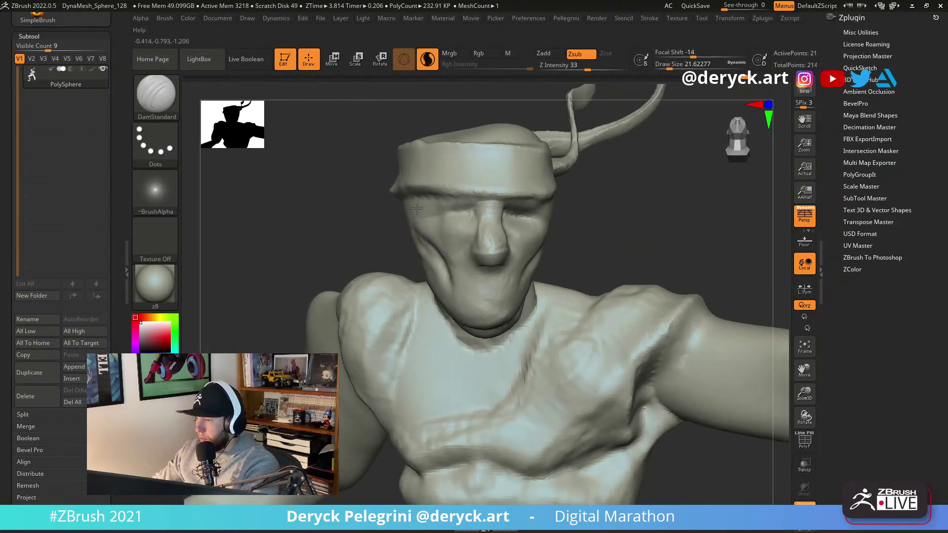
Deepen the eye lines and brow creases beneath the headband with DamStandard at draw size about 16.
mouse_move(431, 213)
mouse_down()
mouse_move(447, 196)
mouse_move(457, 204)
mouse_up()
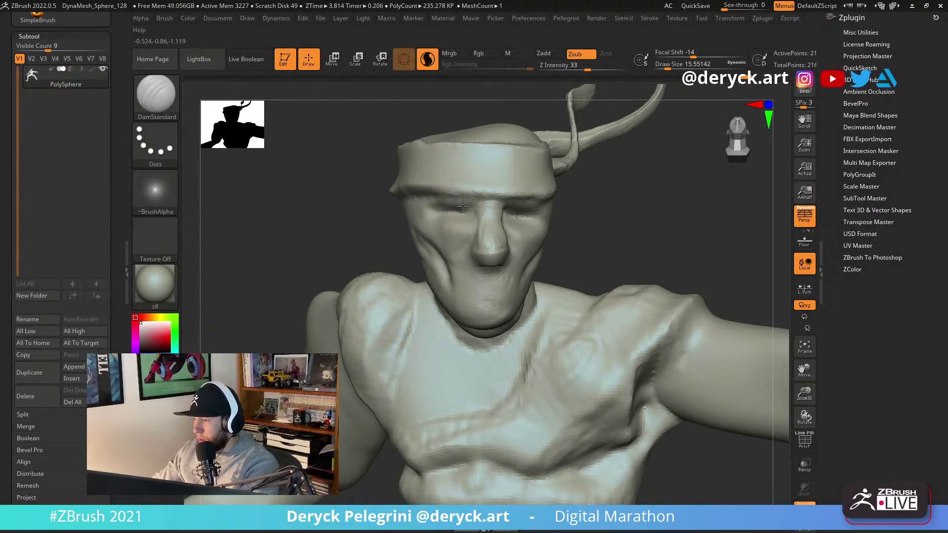
drag(588, 223, 545, 237)
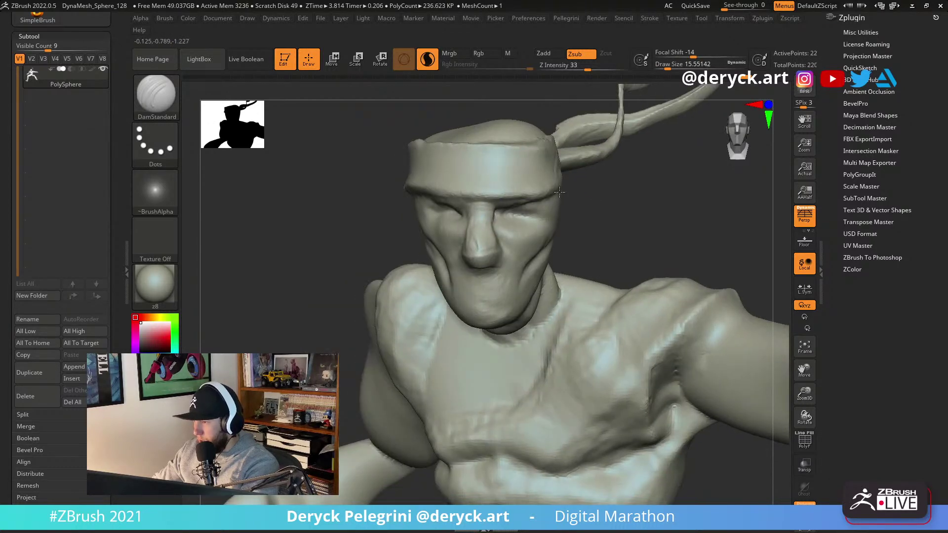
drag(361, 182, 427, 182)
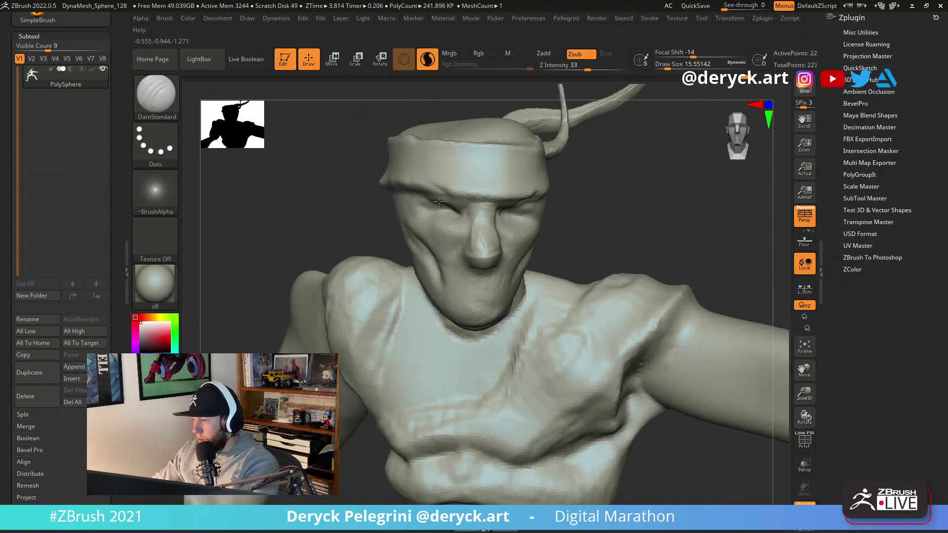
mouse_move(336, 186)
mouse_down()
mouse_move(435, 198)
mouse_move(449, 238)
mouse_up()
drag(508, 238, 415, 220)
Carve the mouth line between the nose and chin with DamStandard at draw size about 13.
mouse_move(475, 301)
mouse_down()
mouse_move(464, 295)
mouse_move(492, 296)
mouse_move(452, 291)
mouse_move(496, 296)
mouse_up()
key([)
mouse_move(292, 197)
mouse_down()
mouse_move(319, 210)
mouse_move(326, 249)
mouse_up()
key([)
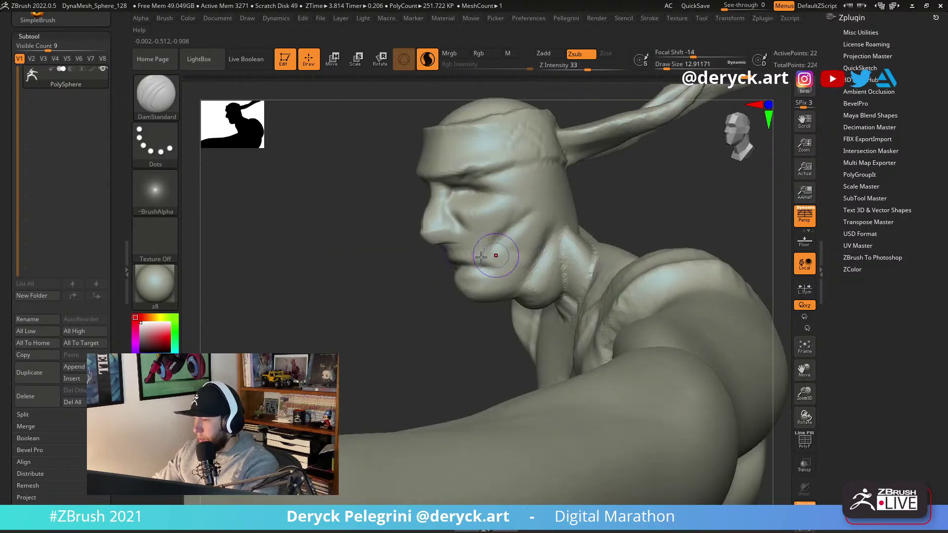
Adjust the nose and facial profile with the Move brush at draw size about 23.
key(b)
key(m)
key(v)
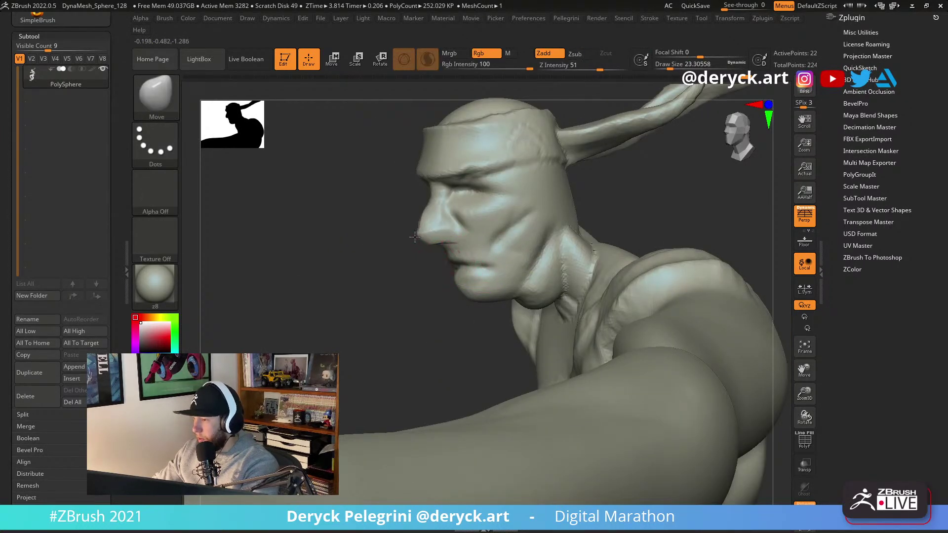
mouse_move(394, 223)
mouse_down()
mouse_move(396, 215)
mouse_move(458, 222)
mouse_up()
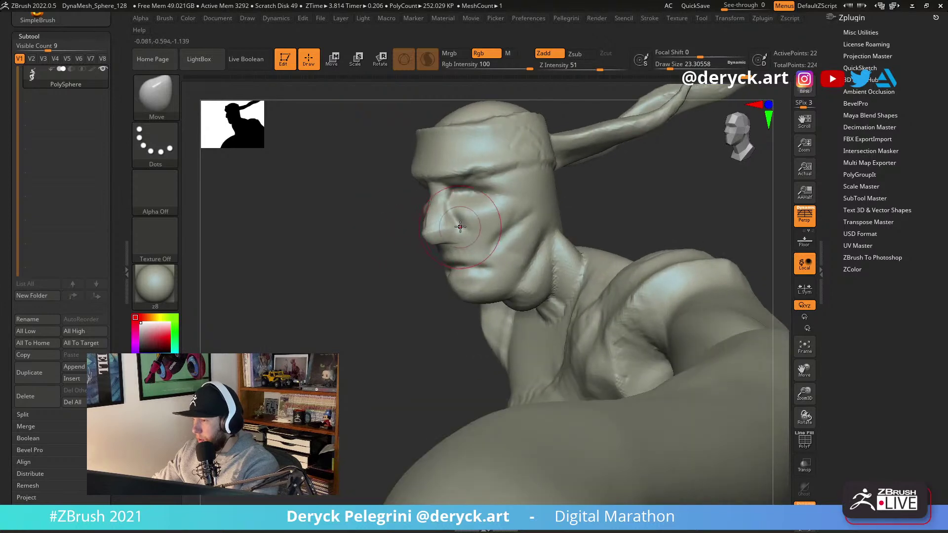
Flatten the cheek plane beside the nose with the Flatten brush, reducing its draw size to about 16.
key(b)
key(d)
key(s)
key(s)
key(b)
key(f)
key(l)
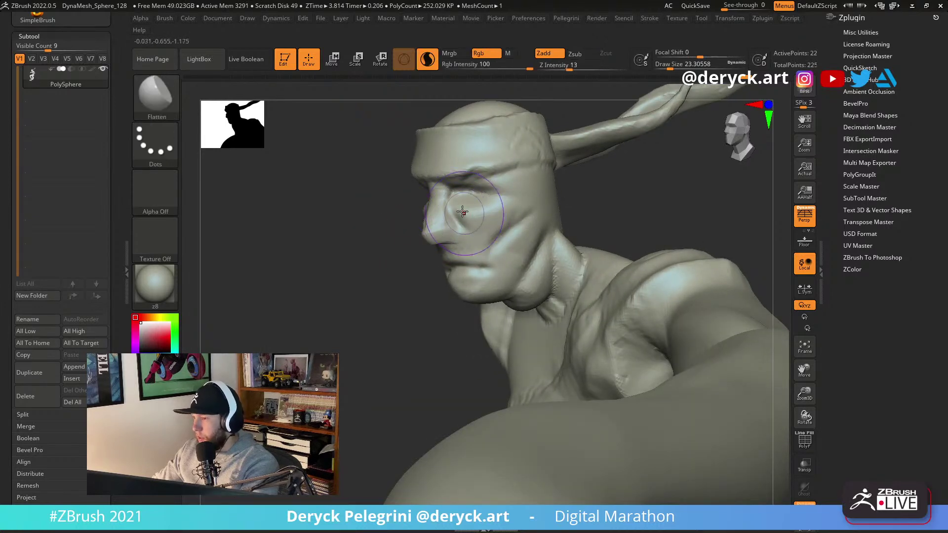
mouse_move(470, 217)
mouse_down()
mouse_move(483, 231)
mouse_move(467, 220)
mouse_up()
key(s)
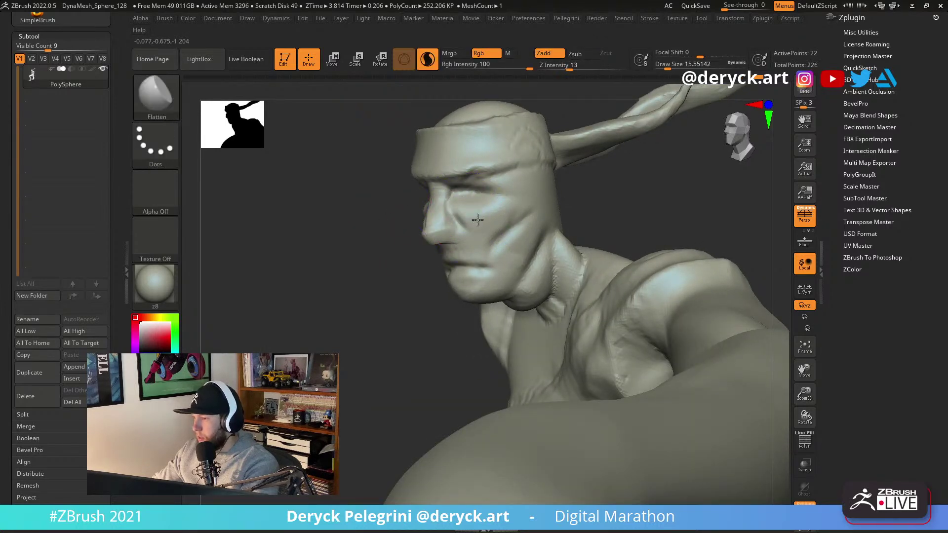
mouse_move(365, 214)
mouse_down()
mouse_move(560, 190)
mouse_move(568, 208)
mouse_up()
Refine the eye area and upper cheeks with DamStandard and ClayBuildup at draw size about 20.
key(b)
key(d)
key(s)
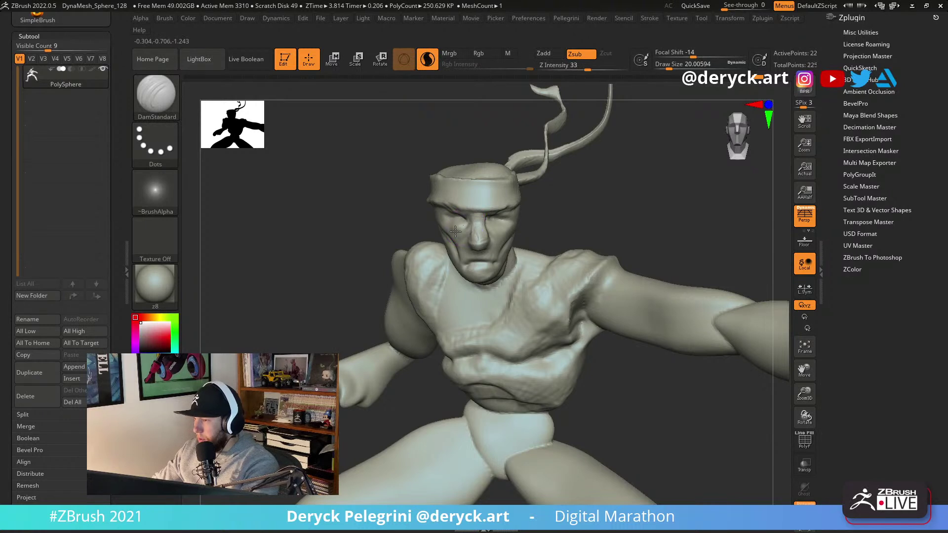
key(b)
key(c)
key(b)
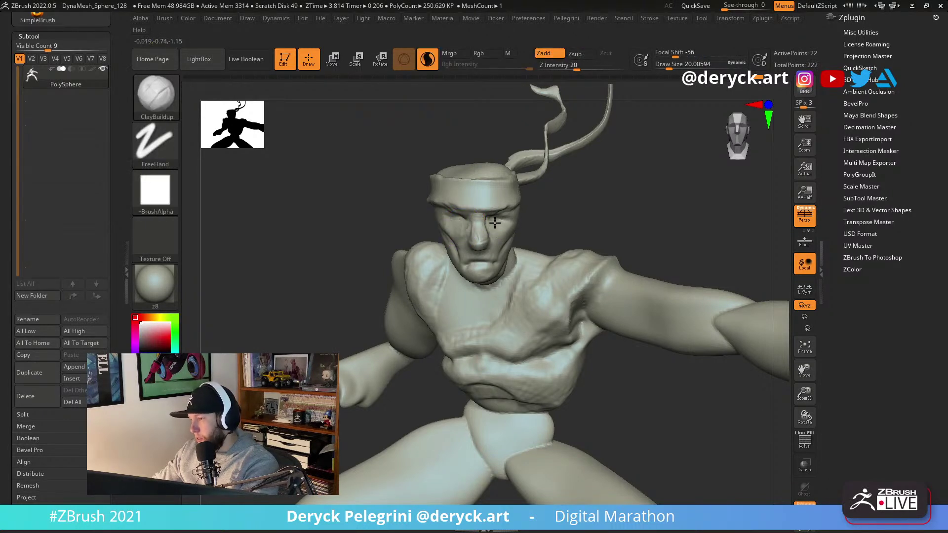
drag(552, 225, 539, 220)
drag(613, 219, 555, 243)
Sharpen the rear jawline with DamStandard at draw size about 20 and turn off perspective.
key(b)
key(d)
key(s)
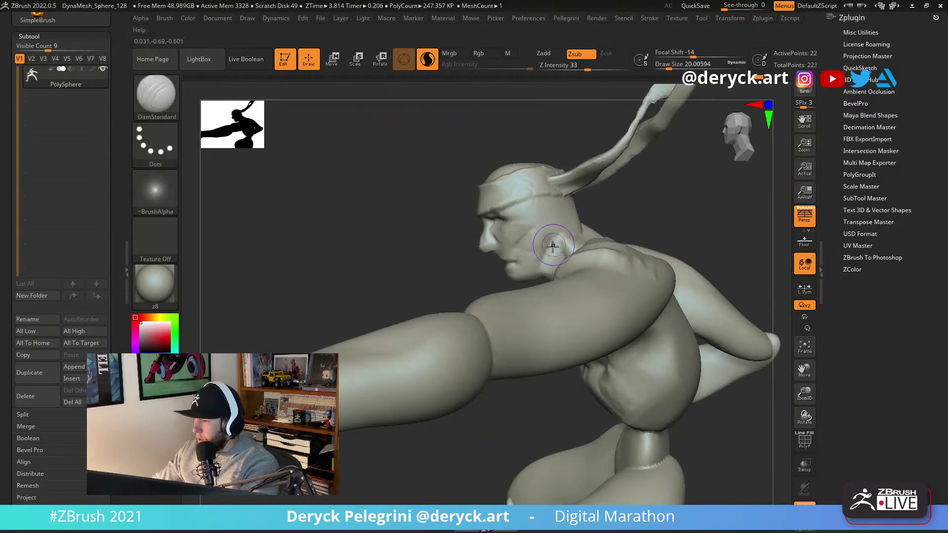
key(p)
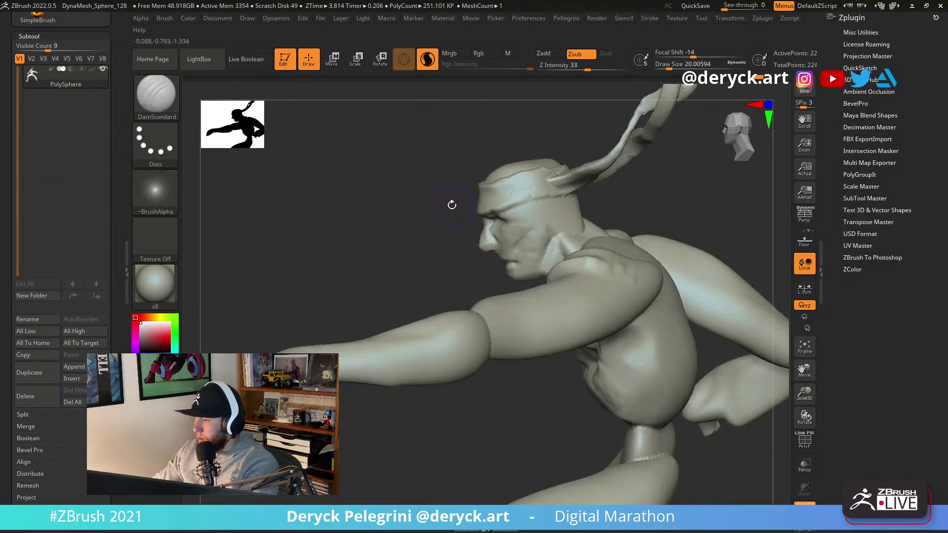
alt+drag(458, 208, 462, 237)
drag(551, 236, 536, 234)
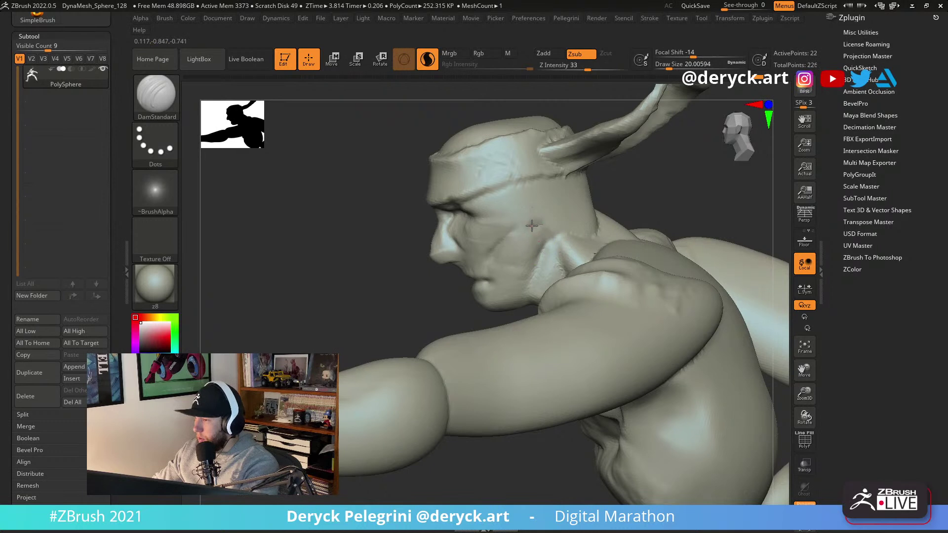
Outline an ear below the headband with DamStandard and build it up with ClayBuildup at draw size about 11.
mouse_move(553, 206)
mouse_down()
mouse_move(528, 211)
mouse_move(548, 196)
mouse_up()
key(b)
key(c)
key(b)
key(s)
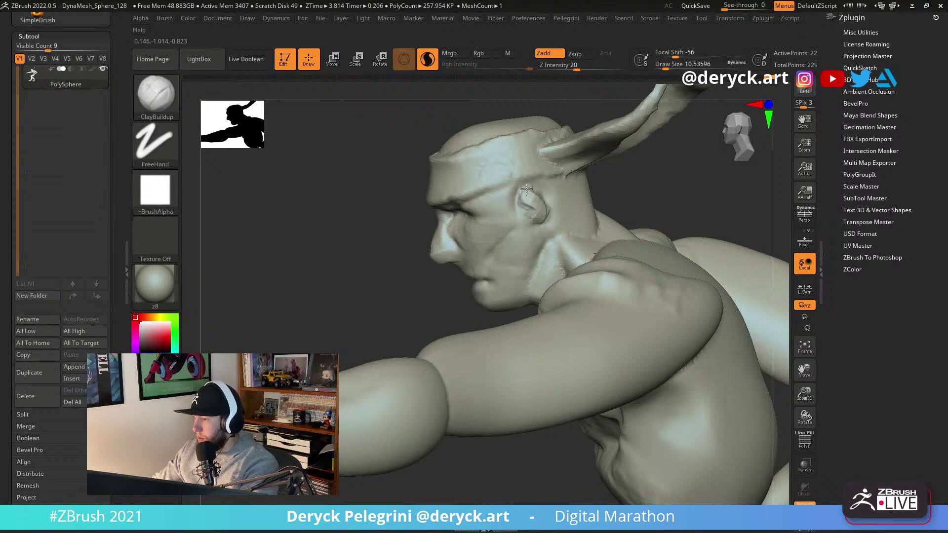
Pull the new ear outward and shape its silhouette with the Move brush at draw size about 12.
key(b)
key(m)
key(v)
key(s)
click(531, 198)
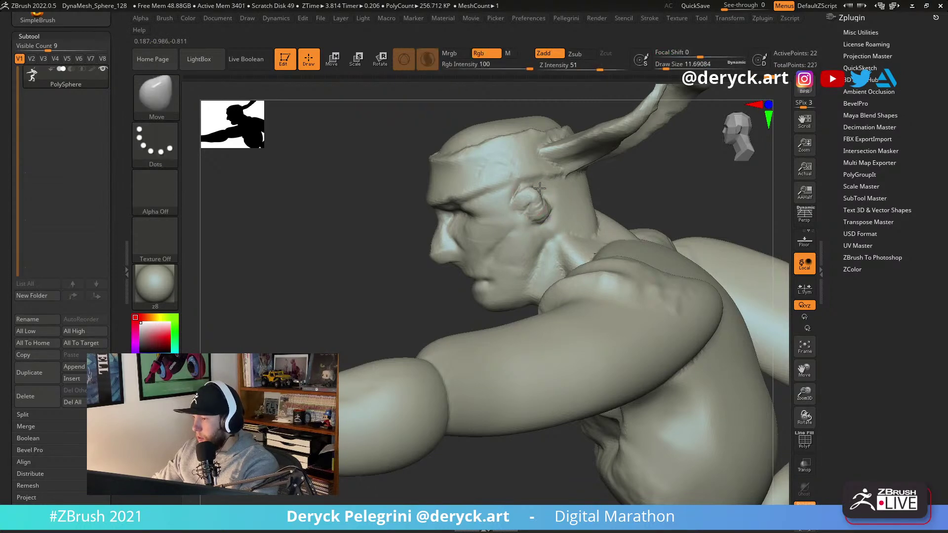
drag(398, 174, 467, 175)
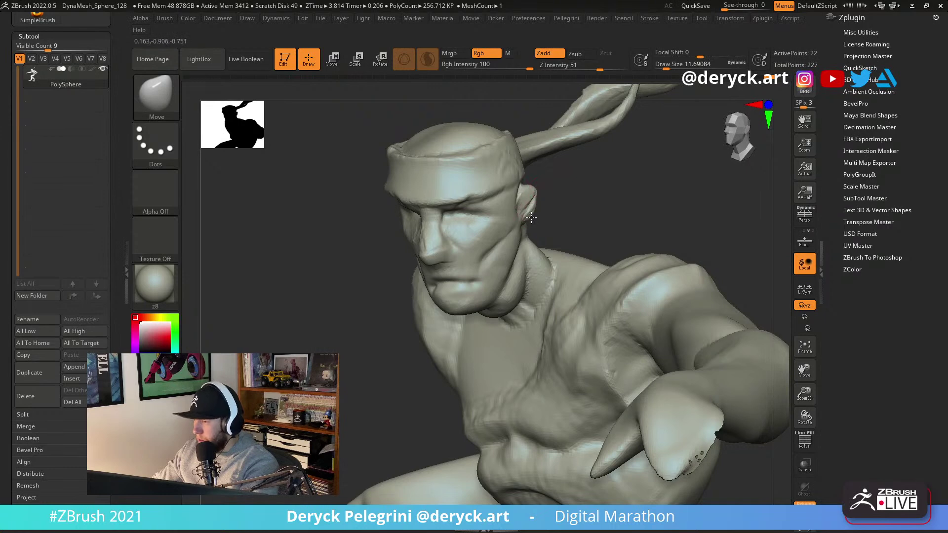
mouse_move(524, 199)
mouse_down()
mouse_move(460, 203)
mouse_move(489, 254)
mouse_up()
Define the ear's contour with DamStandard and add volume around it with ClayBuildup.
key(b)
key(d)
key(s)
mouse_move(365, 227)
mouse_down()
mouse_move(426, 228)
mouse_move(501, 199)
mouse_up()
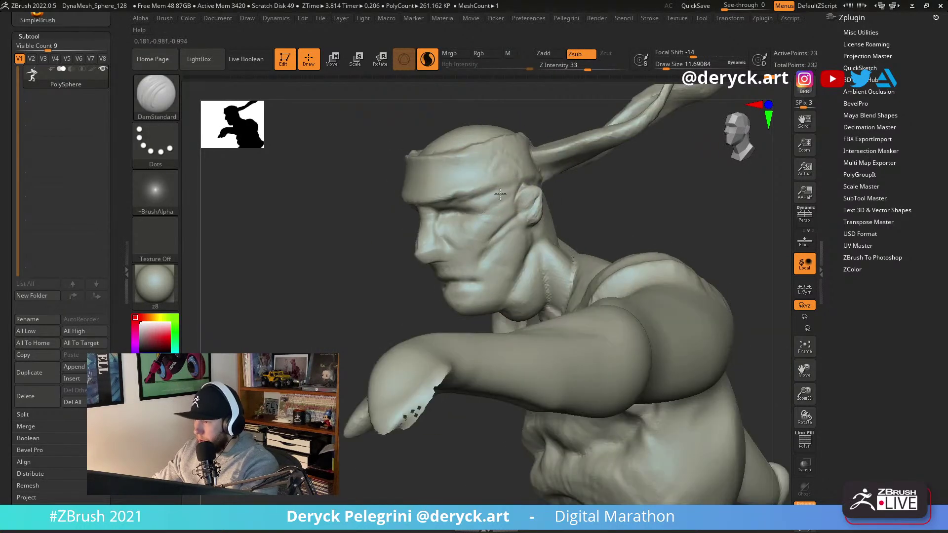
key(b)
key(c)
key(b)
mouse_move(507, 192)
mouse_down()
mouse_move(493, 186)
mouse_move(571, 206)
mouse_move(563, 200)
mouse_up()
Build up a rough hair mass on the crown above the headband with ClayBuildup at draw size about 27.
key(b)
key(d)
key(s)
key(s)
drag(434, 144, 439, 140)
mouse_move(439, 140)
alt+right_down()
mouse_move(452, 191)
mouse_move(439, 186)
alt+right_up()
key(b)
key(c)
key(b)
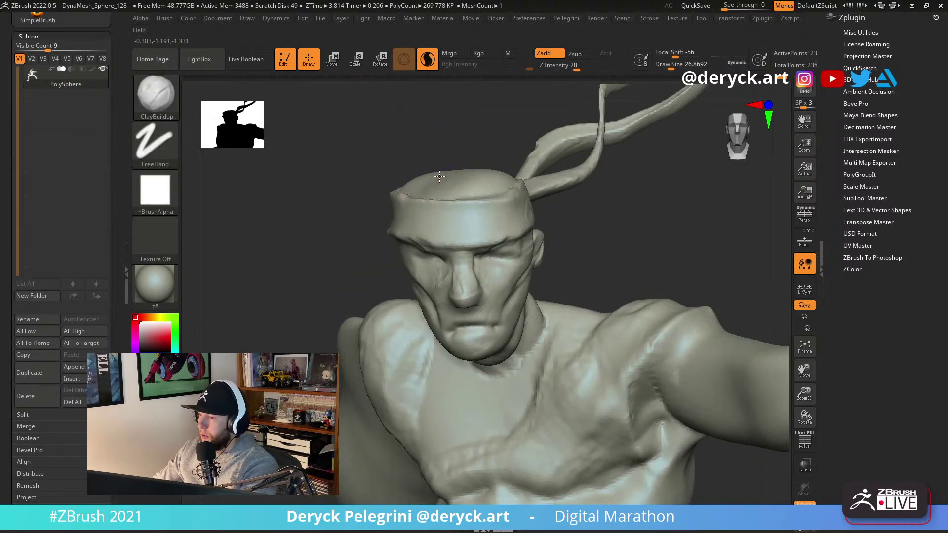
drag(481, 166, 452, 192)
Carve grooves in the hair with DamStandard at draw size about 20 and pull up a front tuft with Move.
key(b)
key(d)
key(s)
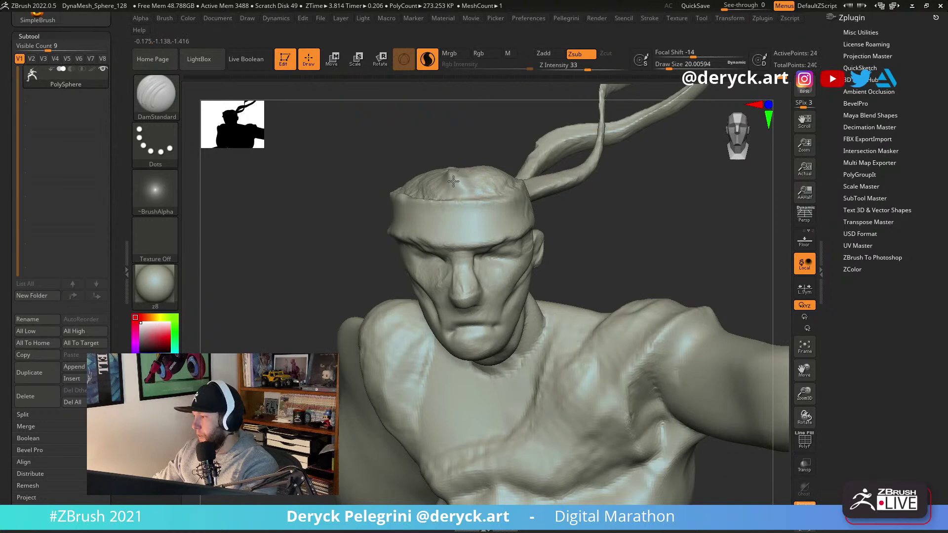
key(b)
key(m)
key(v)
mouse_move(435, 168)
right_down()
mouse_move(405, 149)
mouse_move(368, 149)
mouse_move(449, 143)
mouse_move(533, 99)
mouse_move(364, 155)
right_up()
Add smaller hair clumps along the headband's upper edge with ClayBuildup at draw size about 14.
key(b)
key(c)
key(b)
mouse_move(419, 163)
mouse_down()
mouse_move(440, 148)
mouse_move(410, 157)
mouse_up()
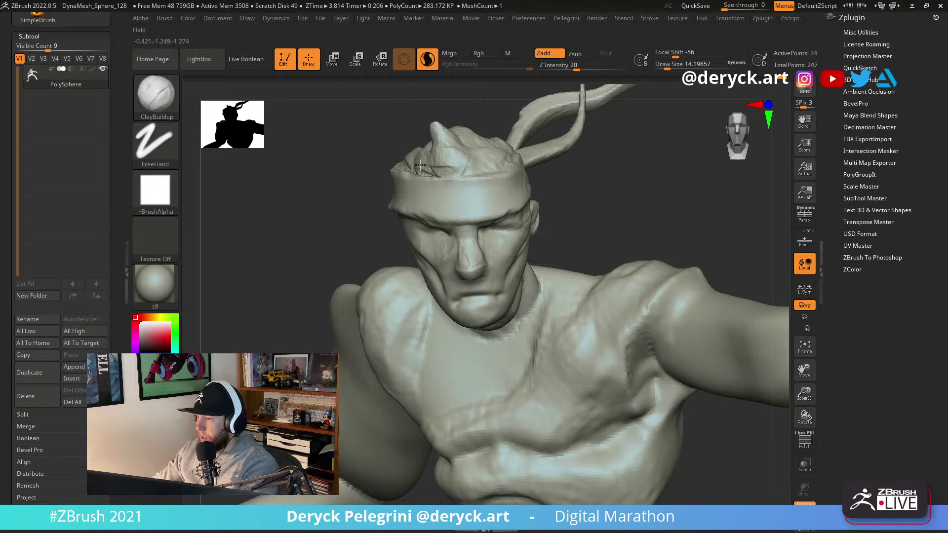
Separate the hair clumps above the headband with DamStandard at draw size about 25.
key(b)
key(d)
key(s)
key(s)
mouse_move(448, 167)
mouse_down()
mouse_move(407, 150)
mouse_move(478, 160)
mouse_move(467, 130)
mouse_move(499, 136)
mouse_move(494, 152)
mouse_up()
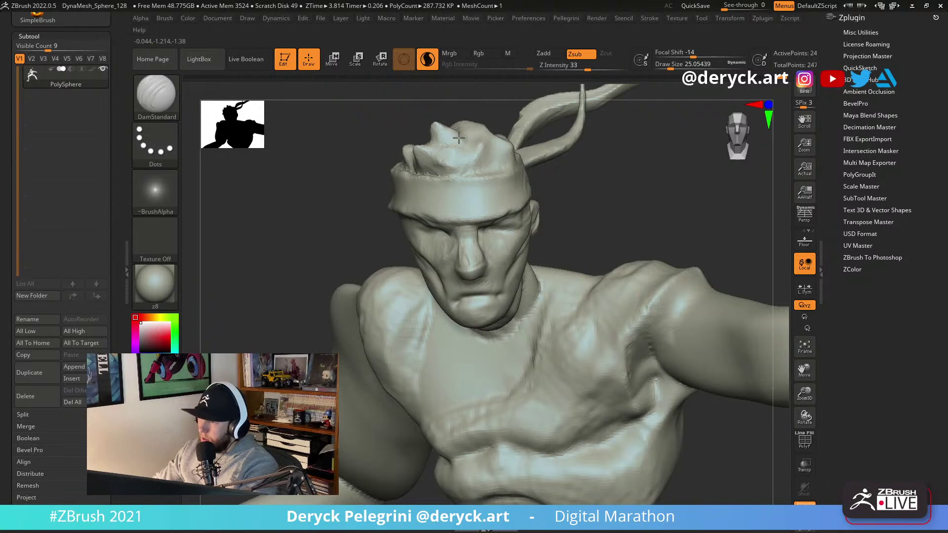
mouse_move(447, 106)
mouse_down()
mouse_move(403, 121)
mouse_move(435, 134)
mouse_up()
Reshape the hair tufts with the Move brush and tighten their ridges with Pinch at draw size about 22.
key(b)
key(m)
key(v)
key(b)
key(p)
key(i)
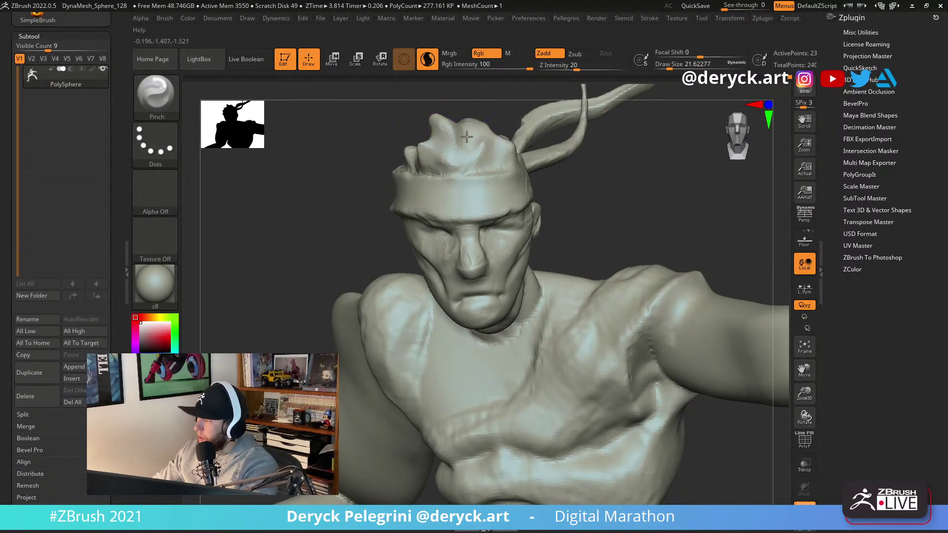
mouse_move(443, 109)
mouse_down()
mouse_move(461, 155)
mouse_move(473, 144)
mouse_move(476, 168)
mouse_up()
Carve vertical strand grooves into the front hair with DamStandard at draw size about 22.
key(b)
key(d)
key(s)
mouse_move(499, 129)
mouse_down()
mouse_move(486, 175)
mouse_move(497, 163)
mouse_up()
mouse_move(447, 125)
mouse_down()
mouse_move(444, 164)
mouse_move(459, 163)
mouse_up()
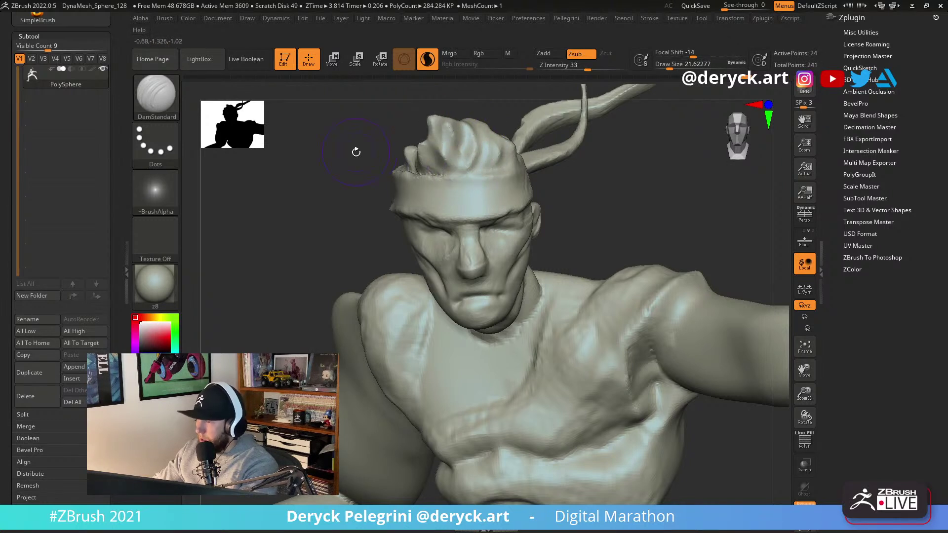
Build up the lips and the area around the mouth with ClayBuildup at draw size about 16.
drag(356, 153, 359, 117)
drag(472, 231, 471, 263)
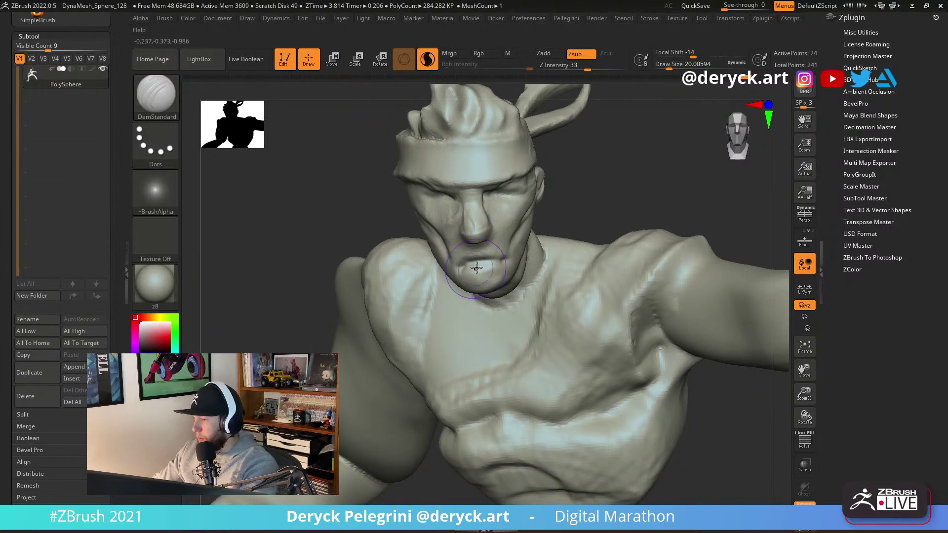
key(b)
key(c)
key(b)
drag(475, 257, 493, 264)
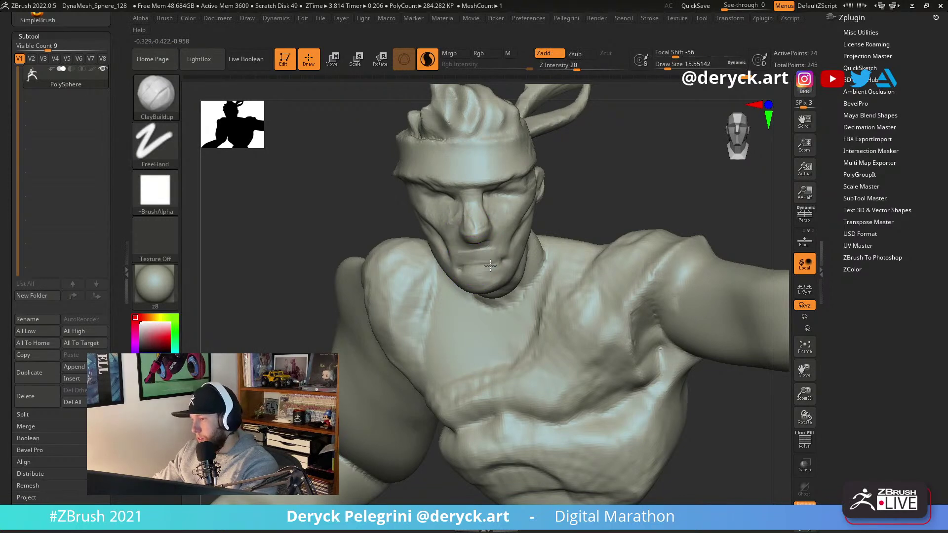
drag(342, 198, 400, 195)
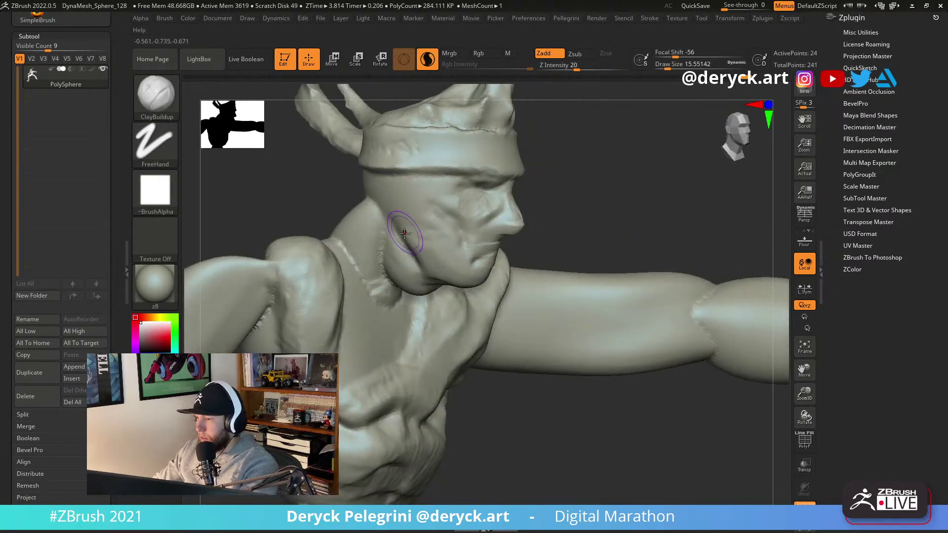
Carve the outline of the second ear below the headband with DamStandard at draw size about 23.
key(b)
key(d)
key(s)
key(])
mouse_move(401, 233)
mouse_down()
mouse_move(395, 191)
mouse_move(410, 178)
mouse_move(401, 178)
mouse_up()
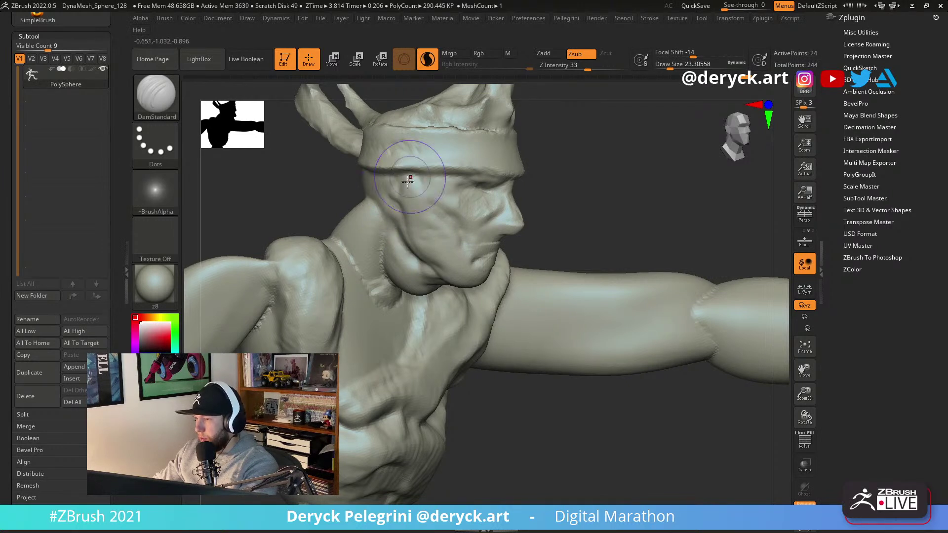
Build up the second ear's volume inside its outline with ClayBuildup.
key(b)
key(c)
key(b)
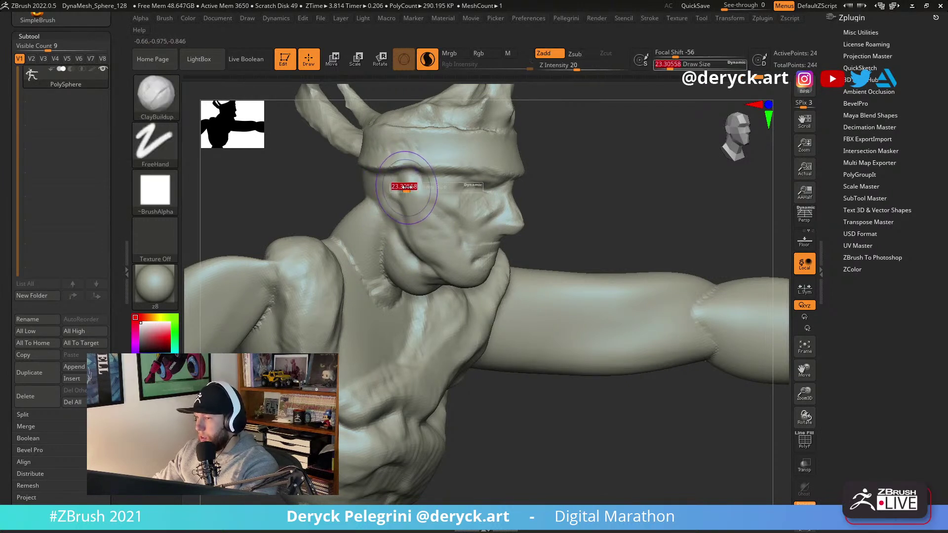
mouse_move(397, 183)
mouse_down()
mouse_move(408, 181)
mouse_move(404, 195)
mouse_up()
mouse_move(471, 199)
right_down()
mouse_move(360, 182)
mouse_move(390, 184)
mouse_move(380, 188)
mouse_move(396, 207)
right_up()
Pull the second ear away from the head and shape its silhouette with the Move brush.
key(b)
key(m)
key(v)
key(s)
drag(396, 206, 397, 199)
right_drag(565, 208, 291, 201)
mouse_move(291, 201)
ctrl+right_down()
mouse_move(323, 172)
mouse_move(357, 203)
ctrl+right_up()
key(s)
mouse_move(418, 215)
mouse_down()
mouse_move(401, 184)
mouse_move(445, 207)
mouse_up()
mouse_move(402, 178)
mouse_down()
mouse_move(425, 210)
mouse_move(419, 216)
mouse_up()
Define the second ear's edge against the headband with DamStandard at draw size about 17.
key(b)
key(d)
key(s)
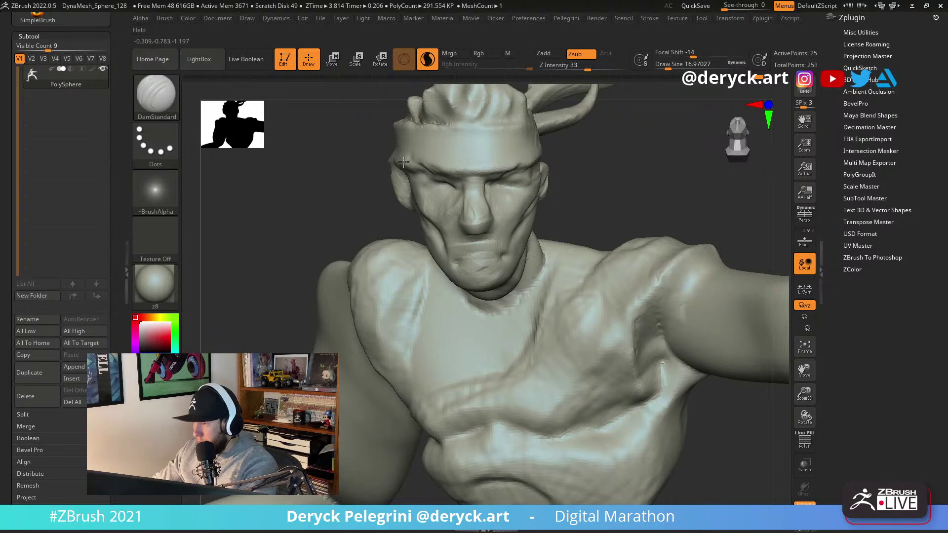
right_drag(410, 168, 536, 155)
mouse_move(547, 190)
right_down()
mouse_move(607, 195)
mouse_move(480, 199)
right_up()
right_drag(589, 189, 487, 190)
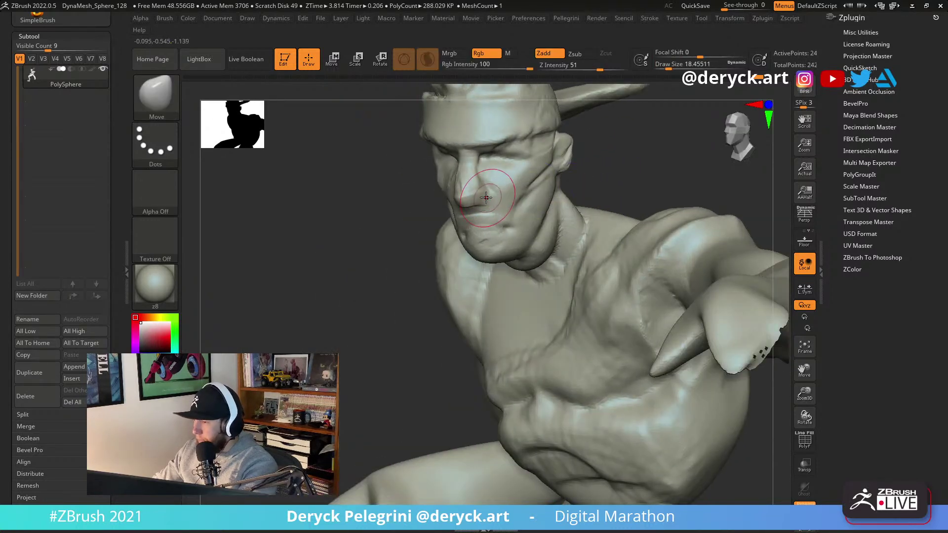
Refine the creases of the cheeks, nose and mouth with DamStandard at draw sizes of about 9 to 14.
key(bracketleft)
key(bracketleft)
key(bracketleft)
right_drag(405, 203, 445, 186)
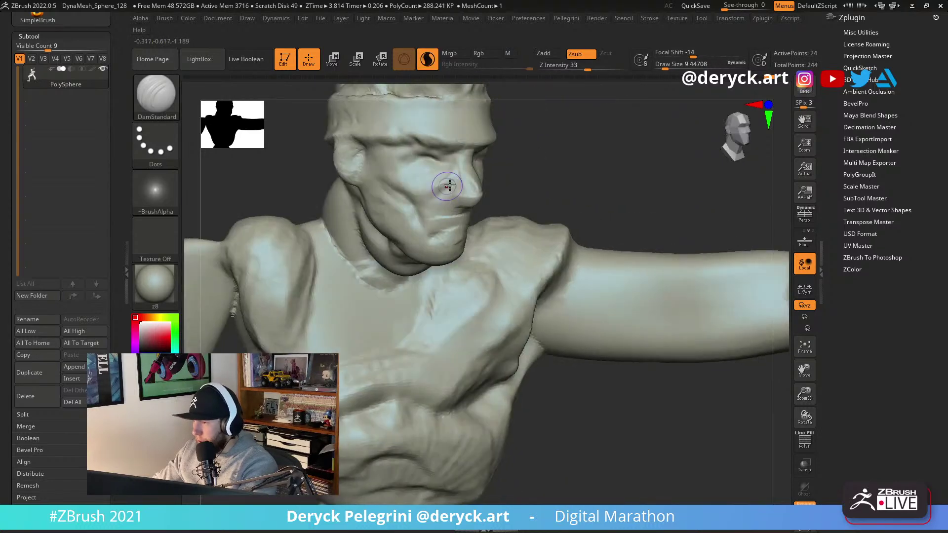
right_drag(537, 190, 568, 192)
key(bracketright)
key(bracketright)
mouse_move(504, 169)
right_down()
mouse_move(345, 173)
mouse_move(415, 252)
right_up()
mouse_move(622, 205)
right_down()
mouse_move(639, 185)
mouse_move(635, 169)
mouse_move(373, 231)
mouse_move(528, 213)
right_up()
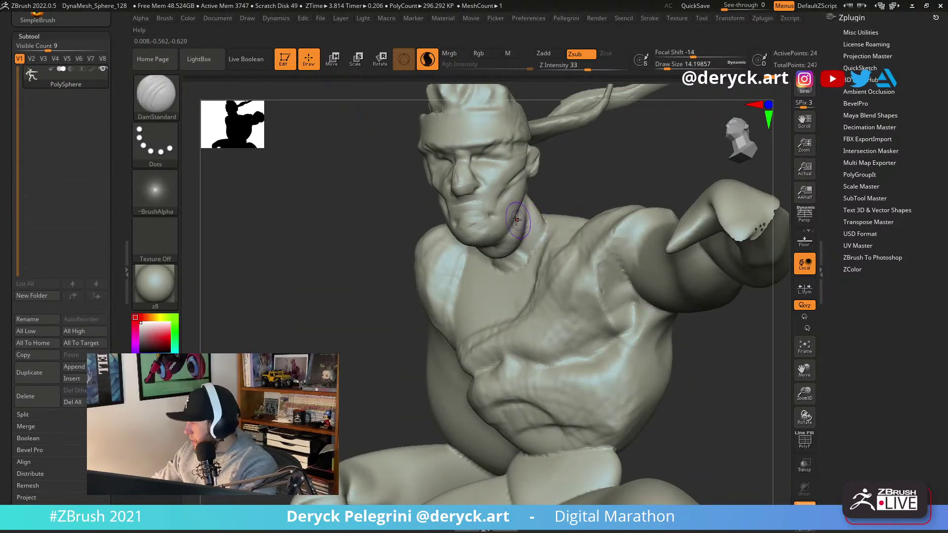
mouse_move(358, 194)
right_down()
mouse_move(332, 182)
mouse_move(337, 174)
mouse_move(370, 195)
right_up()
Build up a thick scarf around the back and side of the neck with ClayBuildup at draw size about 29.
key(b)
key(c)
key(b)
key(s)
drag(358, 251, 360, 251)
mouse_move(356, 212)
mouse_down()
mouse_move(341, 242)
mouse_move(383, 276)
mouse_up()
mouse_move(340, 242)
mouse_down()
mouse_move(339, 208)
mouse_move(360, 243)
mouse_move(345, 250)
mouse_move(340, 238)
mouse_up()
mouse_move(541, 198)
mouse_down()
mouse_move(499, 193)
mouse_move(425, 232)
mouse_up()
mouse_move(518, 190)
mouse_down()
mouse_move(435, 220)
mouse_move(459, 188)
mouse_move(474, 191)
mouse_up()
mouse_move(311, 263)
alt+mouse_down()
mouse_move(313, 298)
mouse_move(269, 297)
alt+mouse_up()
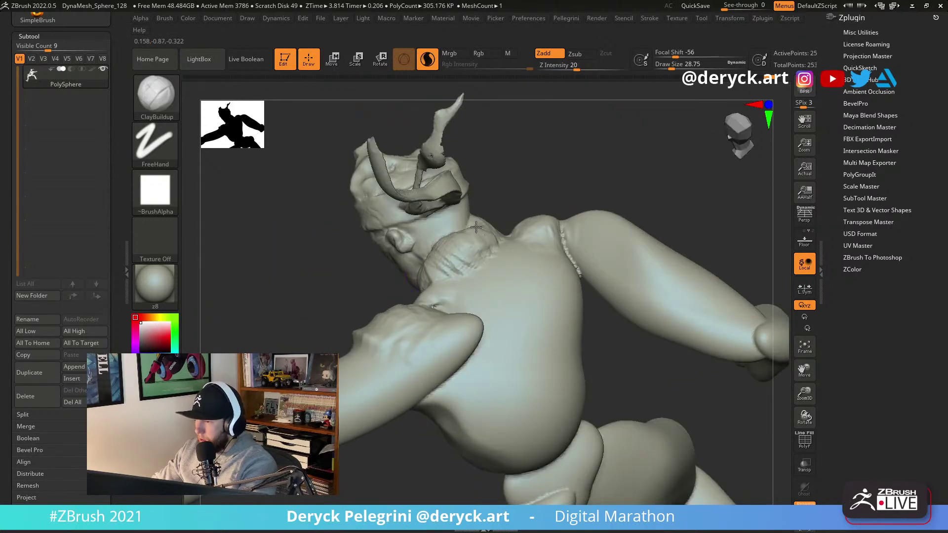
mouse_move(520, 221)
mouse_down()
mouse_move(510, 222)
mouse_move(525, 247)
mouse_move(539, 210)
mouse_move(499, 262)
mouse_move(446, 265)
mouse_move(435, 309)
mouse_up()
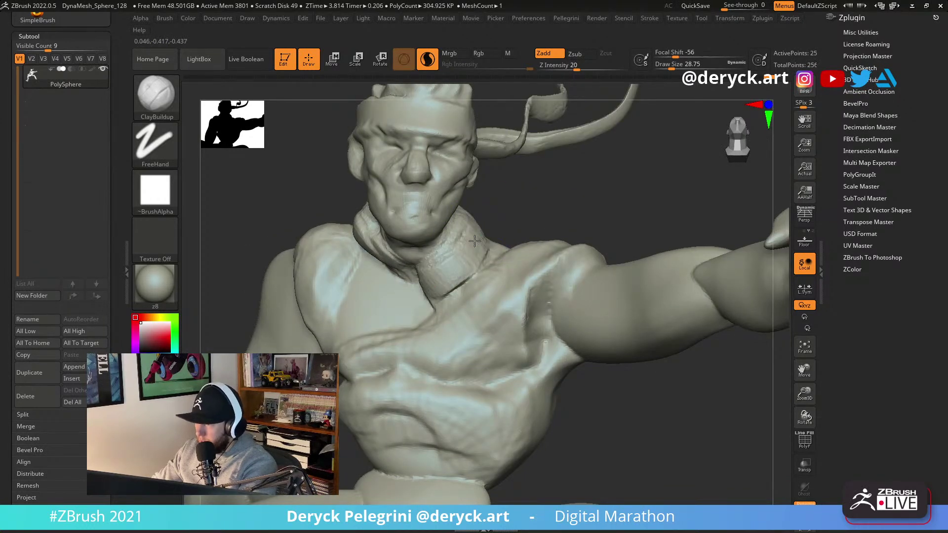
Extend the scarf's volume under the chin and around the front of the neck with ClayBuildup, smoothing its surface.
drag(454, 237, 462, 232)
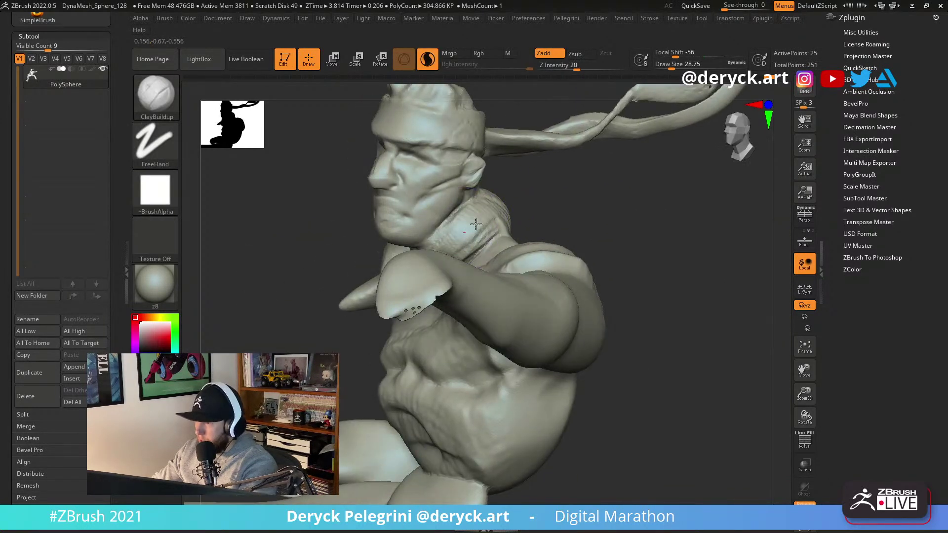
mouse_move(500, 204)
mouse_down()
mouse_move(508, 226)
mouse_move(453, 240)
mouse_up()
key(3)
key(2)
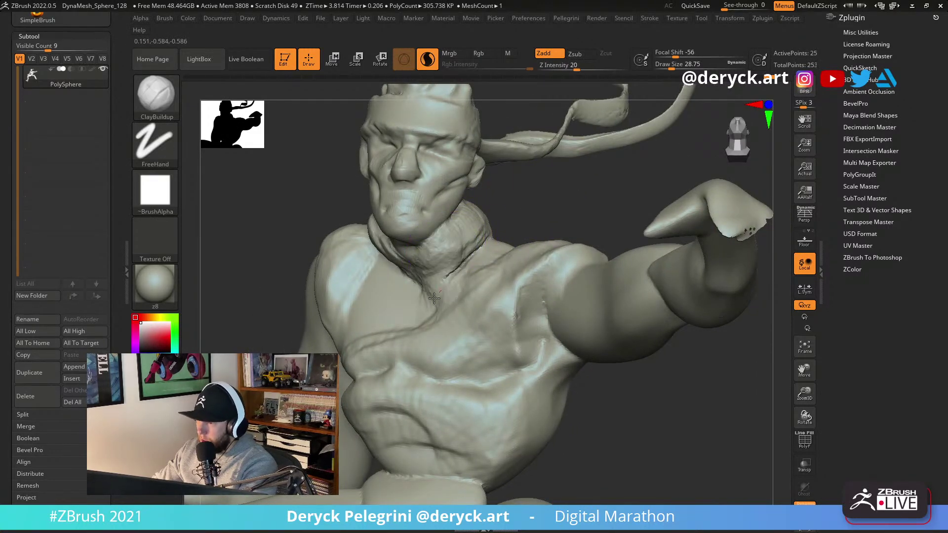
mouse_move(495, 216)
mouse_down()
mouse_move(341, 254)
mouse_move(354, 260)
mouse_up()
mouse_move(299, 210)
mouse_down()
mouse_move(368, 213)
mouse_move(349, 225)
mouse_move(374, 263)
mouse_up()
mouse_move(509, 213)
mouse_down()
mouse_move(502, 226)
mouse_move(395, 240)
mouse_move(316, 269)
mouse_up()
mouse_move(458, 197)
shift+mouse_down()
mouse_move(487, 180)
mouse_move(499, 187)
mouse_move(524, 178)
shift+mouse_up()
Undo the last stroke and reshape the scarf behind the neck with the Move brush at draw size about 44.
key(b)
key(d)
key(s)
key(b)
key(m)
key(v)
key(ctrl+z)
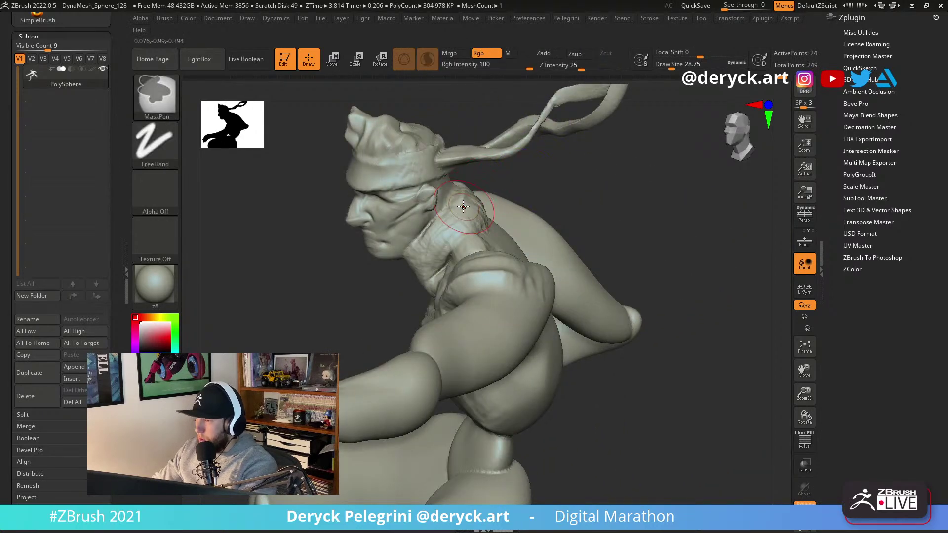
key(bracketright)
key(bracketright)
key(bracketright)
drag(492, 189, 482, 183)
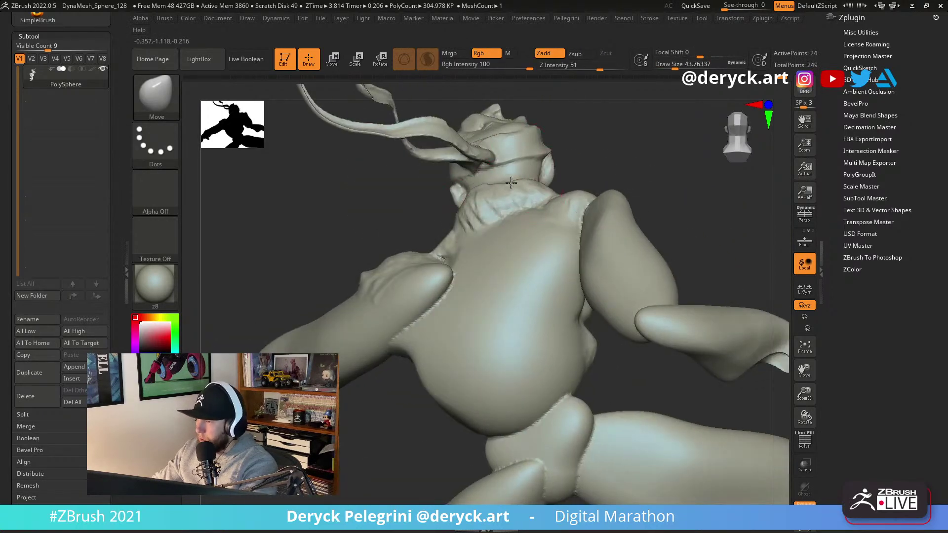
mouse_move(510, 184)
right_down()
mouse_move(443, 216)
mouse_move(445, 205)
mouse_move(502, 195)
mouse_move(451, 242)
mouse_move(287, 195)
mouse_move(313, 153)
mouse_move(327, 164)
mouse_move(313, 198)
mouse_move(294, 198)
mouse_move(290, 143)
right_up()
Bulk out the scarf's front folds on both sides of the neck with ClayBuildup.
key(b)
key(d)
key(s)
key(b)
key(c)
key(b)
mouse_move(290, 144)
alt+right_down()
mouse_move(282, 250)
mouse_move(285, 196)
alt+right_up()
Carve the mouth line and its corners with DamStandard at draw size about 11.
key(b)
key(d)
key(s)
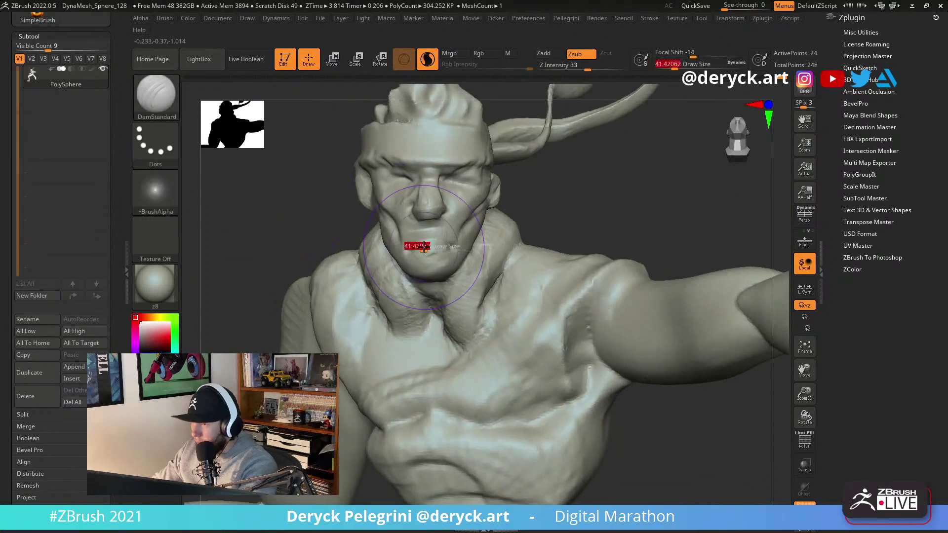
right_drag(413, 246, 435, 243)
key(s)
drag(497, 237, 476, 242)
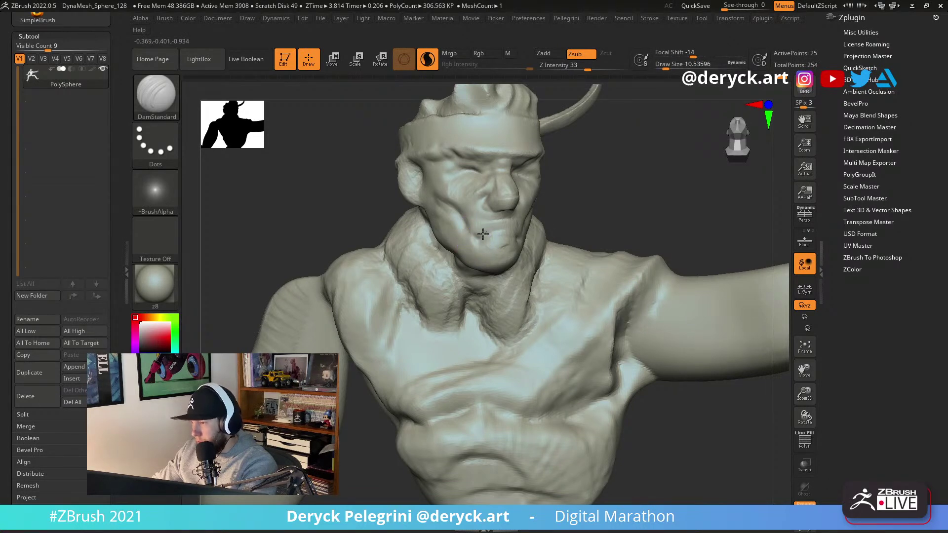
right_drag(489, 232, 478, 238)
Sharpen the line between the lips with the Pinch brush.
key(b)
key(p)
key(i)
key(s)
drag(471, 238, 473, 238)
mouse_move(385, 193)
mouse_down()
mouse_move(372, 199)
mouse_move(396, 198)
mouse_up()
Adjust the facial forms with the Move brush at draw size about 17 and plane the nose with Flatten.
key(b)
key(m)
key(v)
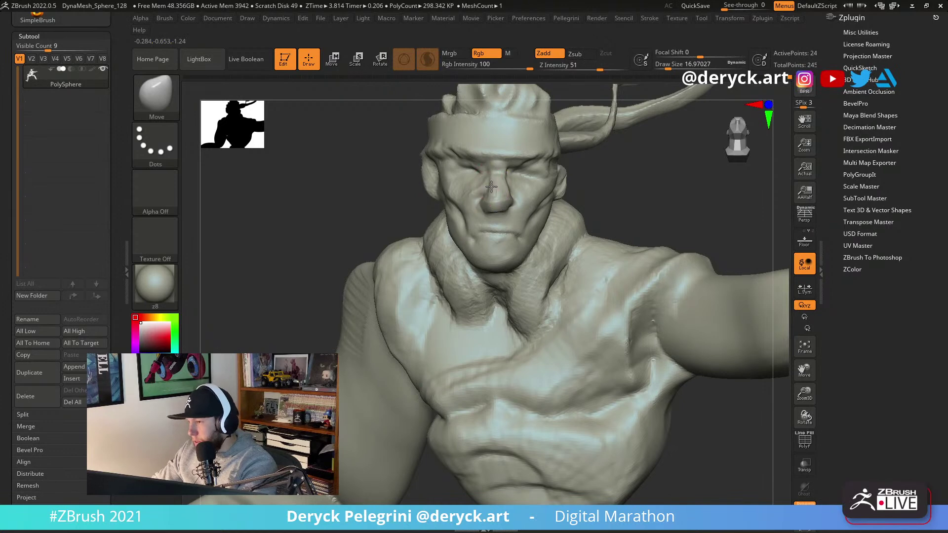
drag(370, 179, 421, 207)
key(b)
key(f)
key(l)
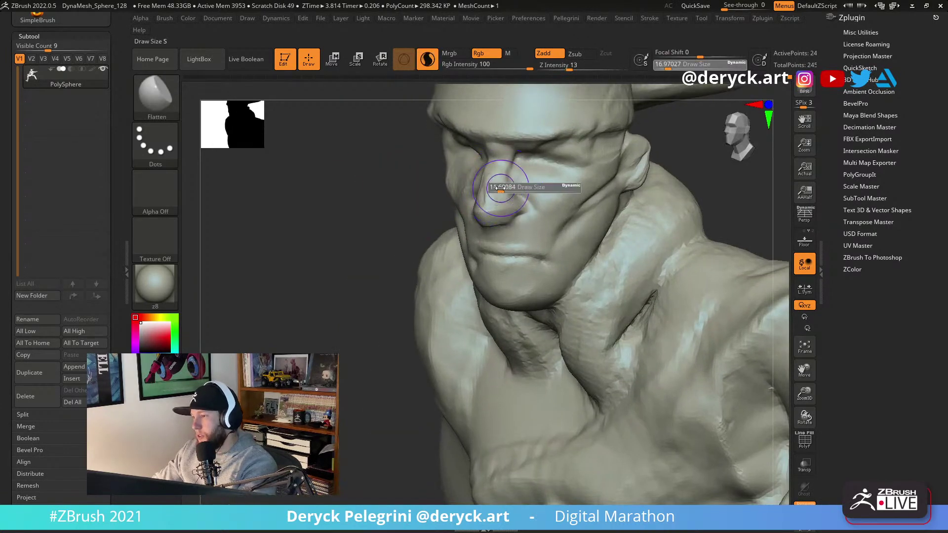
mouse_move(489, 182)
right_down()
mouse_move(416, 177)
mouse_move(488, 191)
mouse_move(487, 181)
mouse_move(509, 178)
mouse_move(455, 180)
right_up()
Carve the fold running from the inner eye corner down the cheek with DamStandard at draw size about 16.
key(b)
key(d)
key(s)
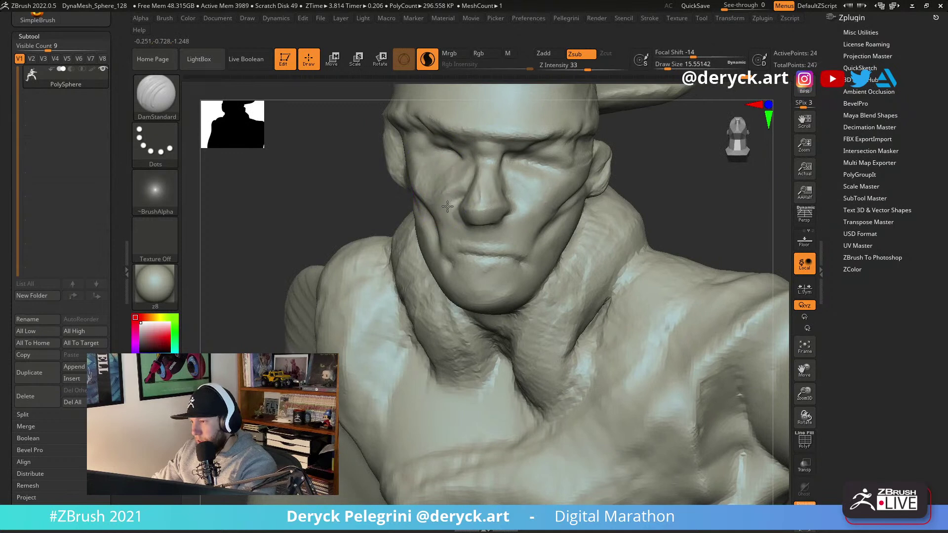
drag(431, 190, 455, 168)
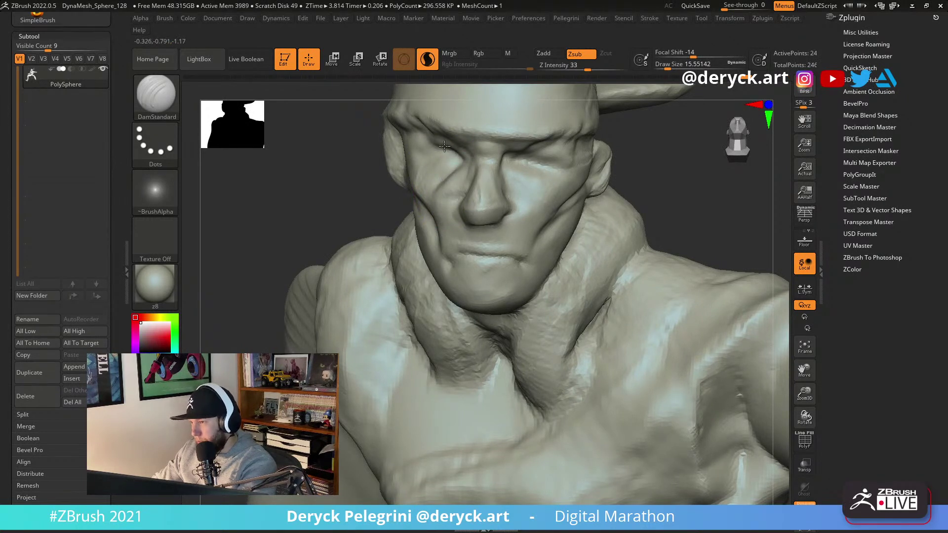
Add volume to both closed eyes inside the sockets with ClayBuildup at draw size about 9.
key(b)
key(c)
key(b)
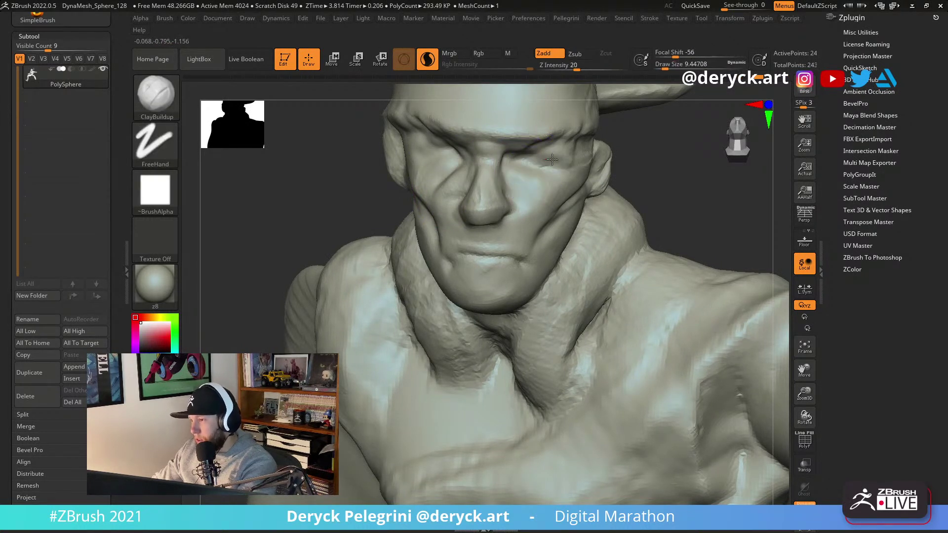
right_drag(425, 161, 438, 155)
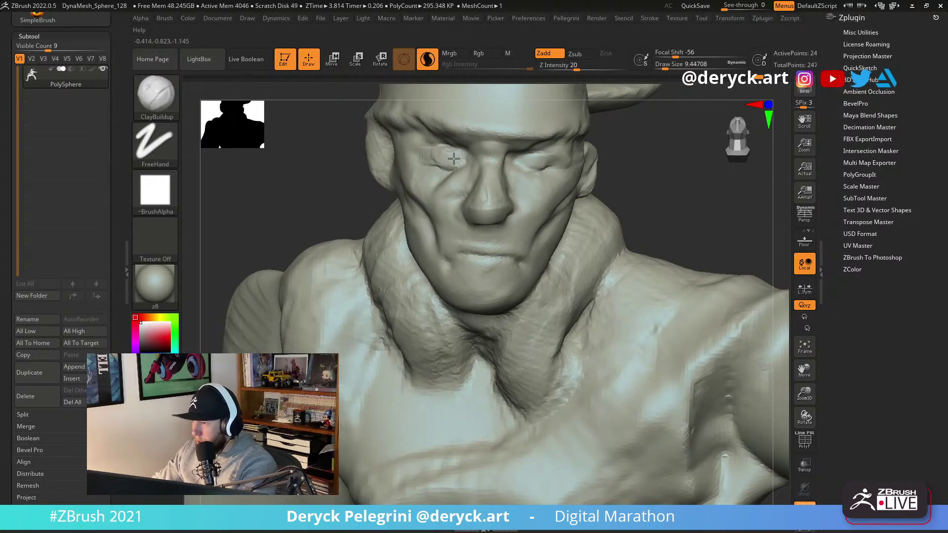
Define the eyelid creases with DamStandard at draw size about 5.
key(b)
key(d)
key(s)
mouse_move(445, 151)
mouse_down()
mouse_move(432, 160)
mouse_move(459, 148)
mouse_up()
key(bracketleft)
right_drag(501, 147, 594, 151)
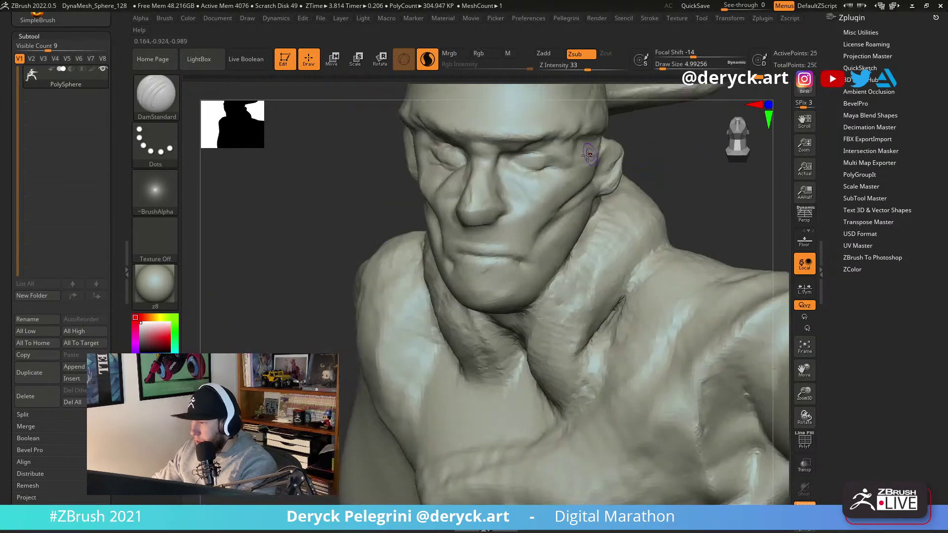
Build up the lower eyelid and the bag beneath the eye with ClayBuildup at draw size about 5.
key(b)
key(c)
key(b)
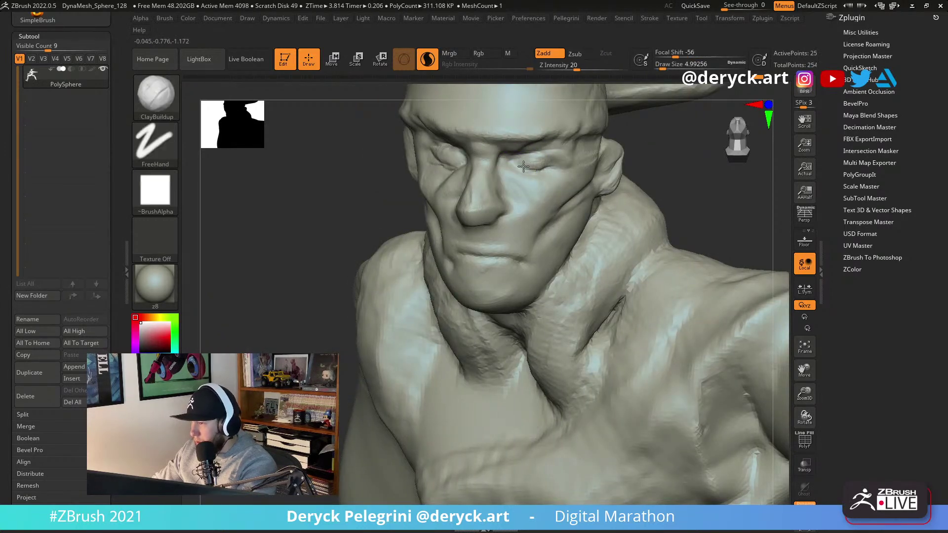
mouse_move(532, 170)
mouse_down()
mouse_move(545, 168)
mouse_move(519, 177)
mouse_up()
Deepen the cheek folds and the creases around the mouth and chin with DamStandard at draw size about 9.
key(b)
key(d)
key(s)
key(s)
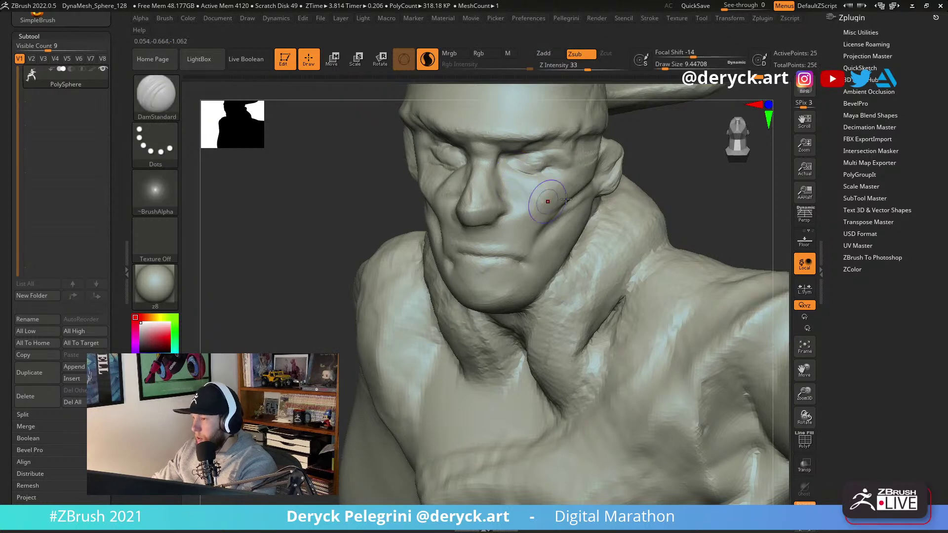
right_drag(613, 196, 550, 183)
drag(547, 189, 579, 206)
drag(514, 206, 537, 230)
right_drag(553, 265, 534, 239)
drag(555, 276, 549, 289)
right_drag(549, 288, 440, 248)
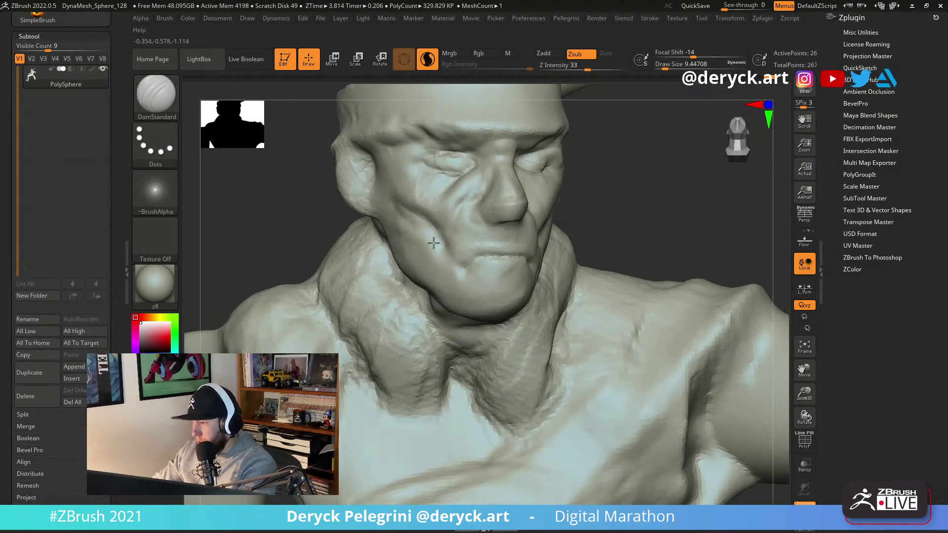
drag(447, 300, 448, 302)
Reshape the cheek beside the nose with the Move brush at draw size about 14.
mouse_move(448, 302)
right_down()
mouse_move(451, 211)
mouse_move(347, 197)
mouse_move(338, 235)
right_up()
key(b)
key(m)
key(v)
key(s)
click(473, 225)
drag(462, 225, 466, 235)
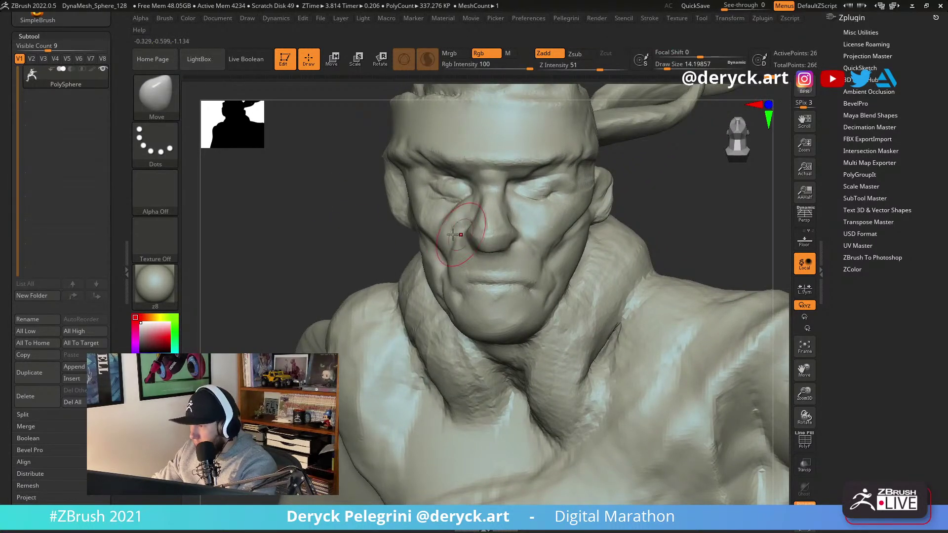
mouse_move(324, 237)
right_down()
mouse_move(307, 254)
mouse_move(587, 206)
mouse_move(672, 319)
right_up()
Carve the crease around the nostril wing with DamStandard at draw size about 11.
key(b)
key(d)
key(s)
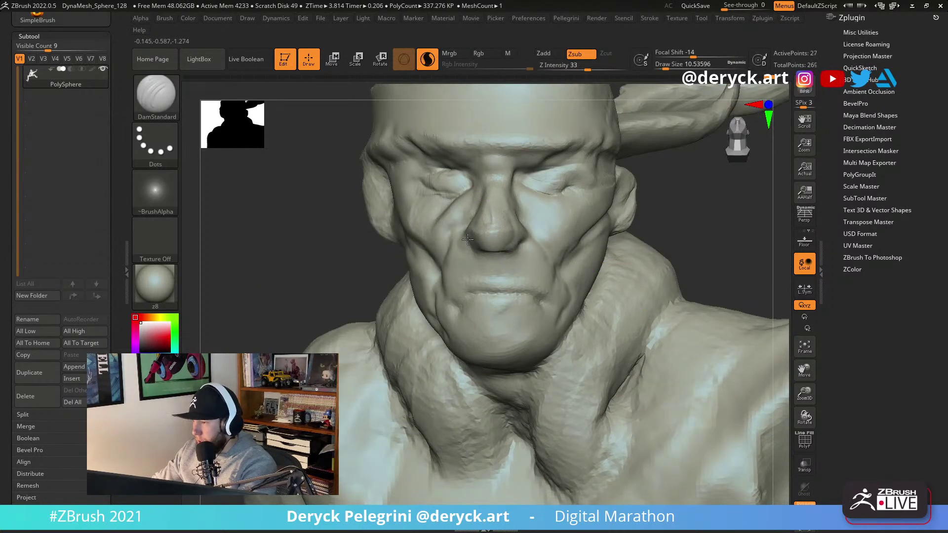
mouse_move(472, 249)
right_down()
mouse_move(522, 220)
mouse_move(496, 236)
mouse_move(472, 225)
mouse_move(475, 244)
mouse_move(472, 224)
right_up()
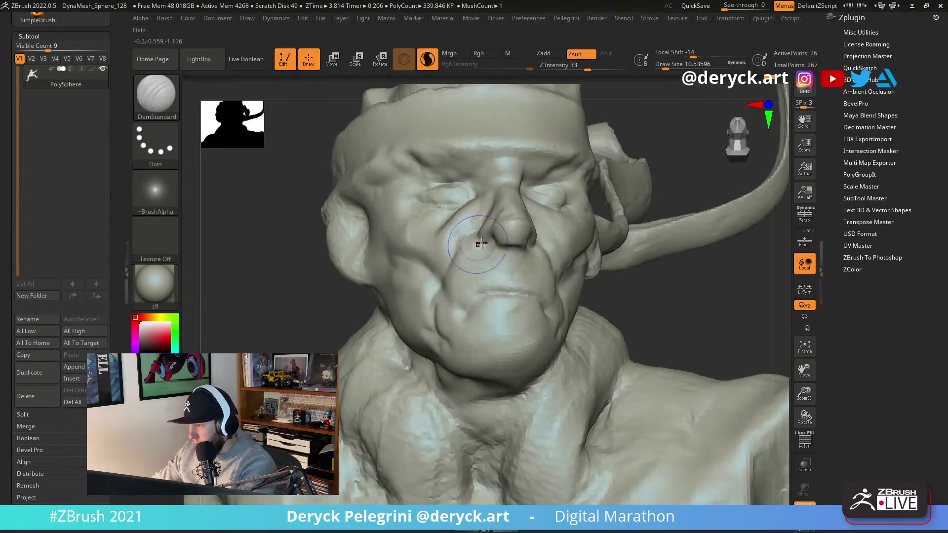
Shape the nostril wings with the Move brush at draw size about 9.
key(b)
key(m)
key(v)
mouse_move(661, 276)
right_down()
mouse_move(509, 331)
mouse_move(635, 274)
mouse_move(516, 241)
right_up()
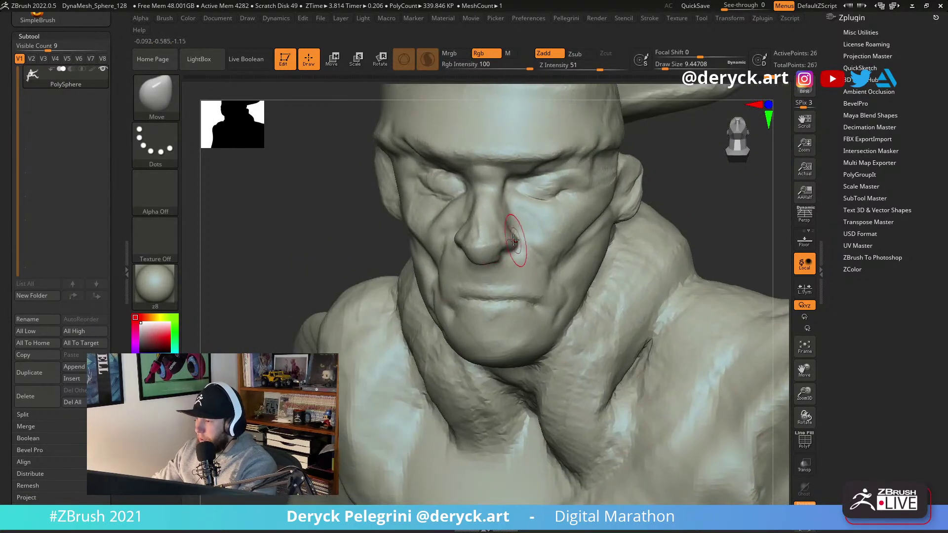
Plane the bridge and sides of the nose with the Flatten brush at draw size about 7.5.
key(b)
key(d)
key(s)
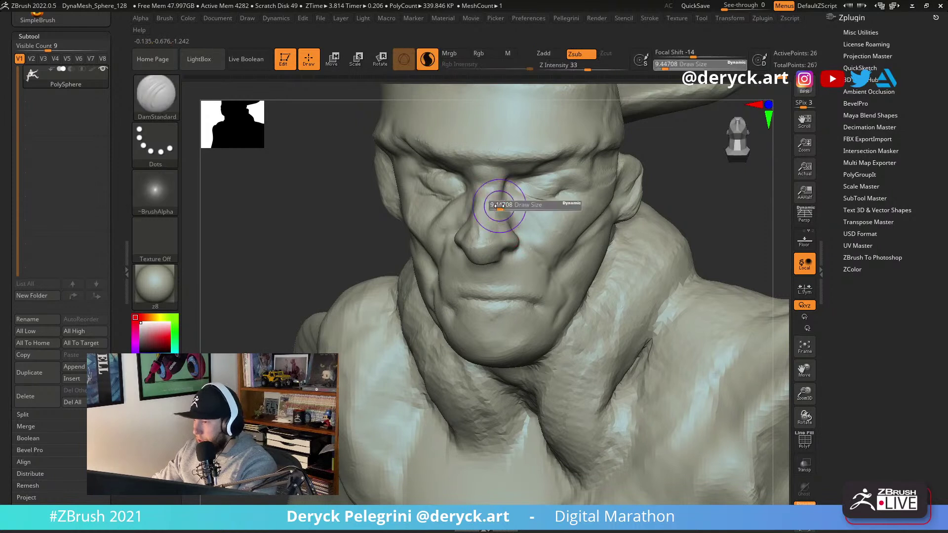
key(b)
key(c)
key(b)
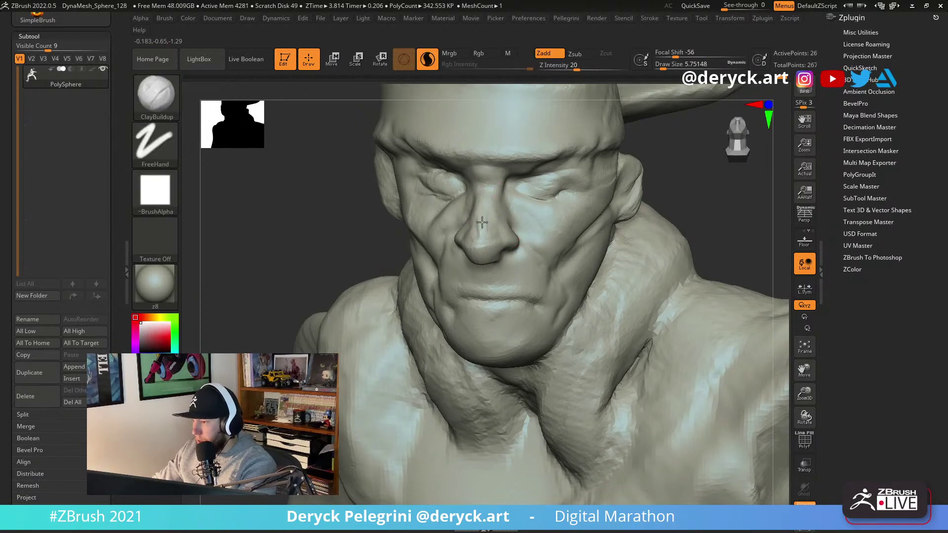
key(b)
key(f)
key(l)
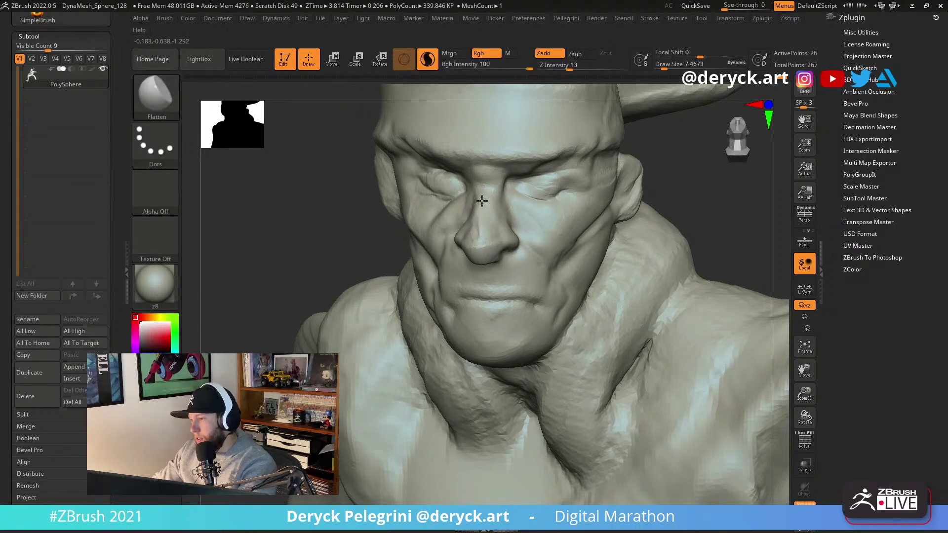
right_drag(564, 218, 511, 211)
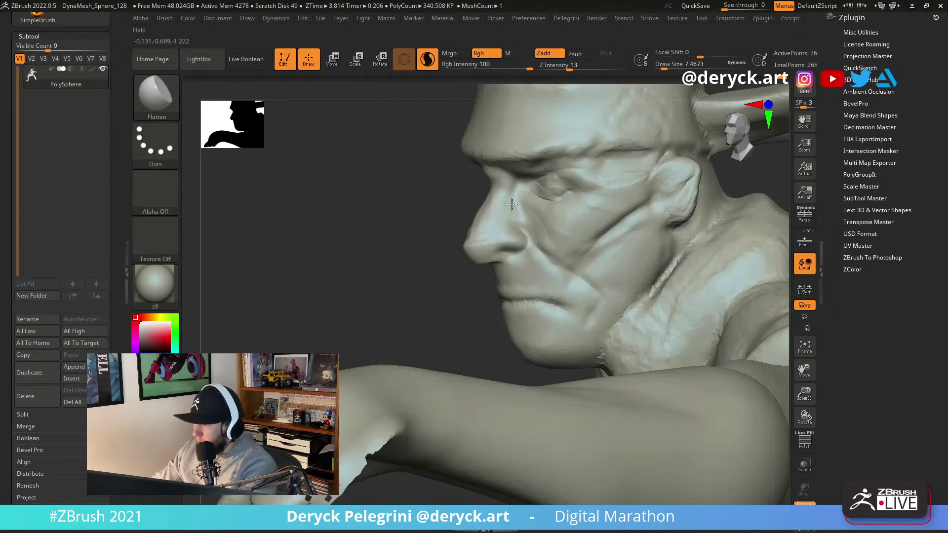
right_drag(454, 202, 526, 193)
Cut fine wrinkles at the eye corners and refine the area below the nose with DamStandard at draw size about 7.5.
key(b)
key(d)
key(s)
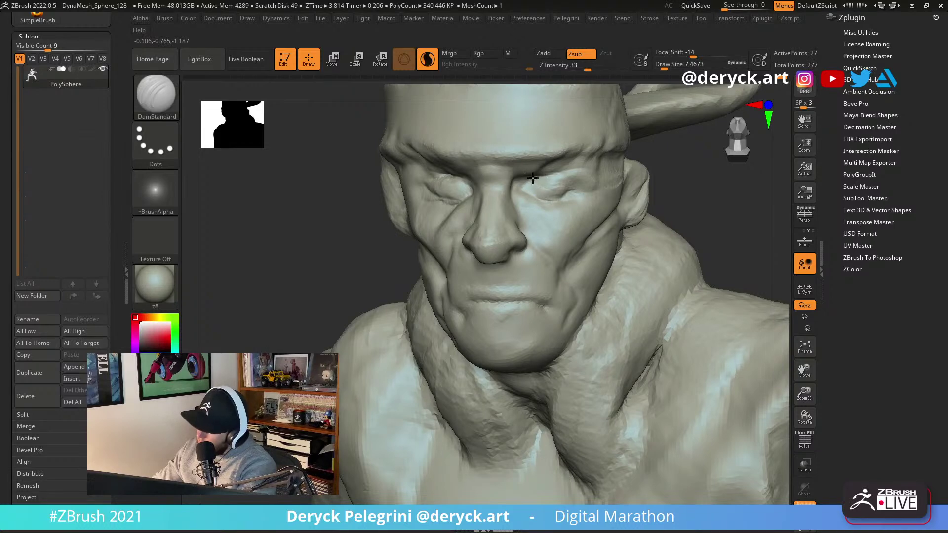
drag(590, 177, 614, 153)
drag(307, 173, 421, 173)
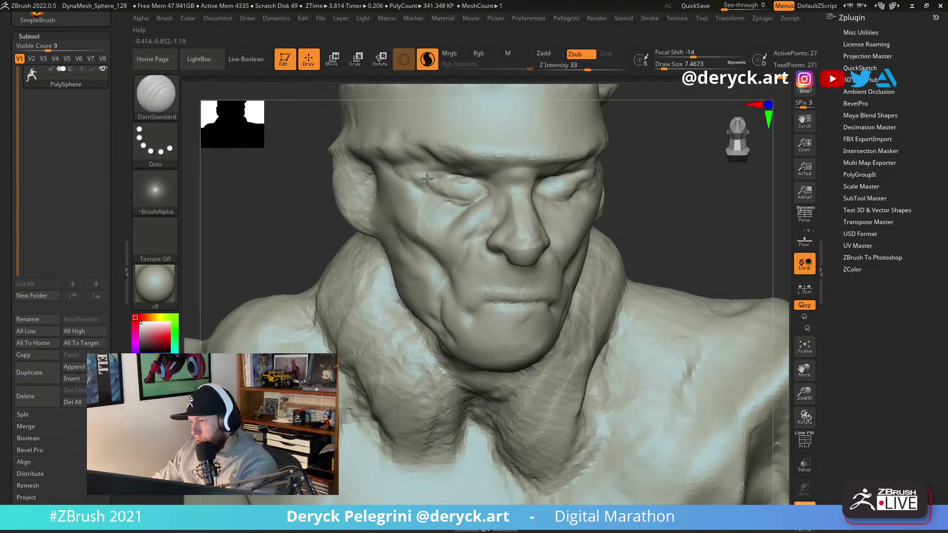
right_drag(425, 188, 555, 218)
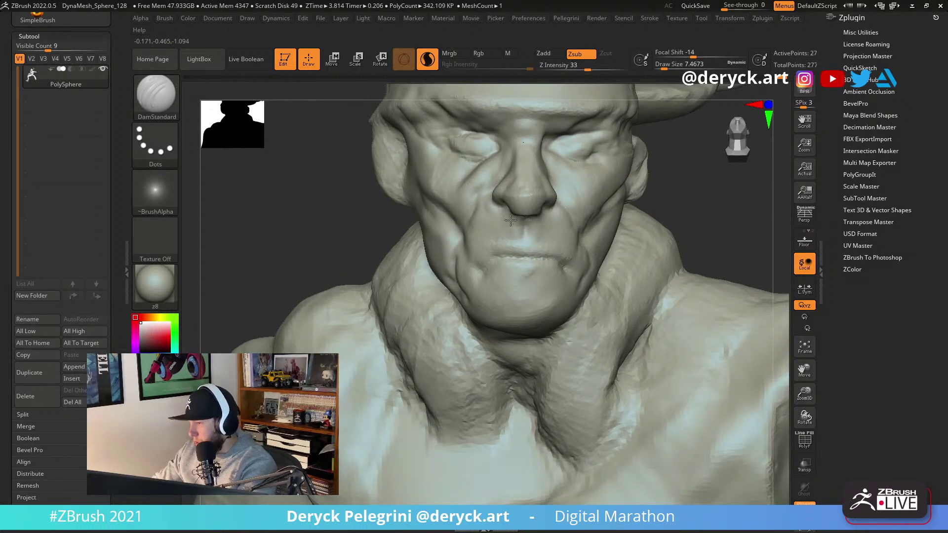
mouse_move(501, 212)
right_down()
mouse_move(537, 204)
mouse_move(523, 257)
mouse_move(494, 301)
mouse_move(383, 269)
mouse_move(538, 267)
right_up()
Carve the chin contour and the jawline's edge above the scarf with DamStandard at draw size about 11.
key(bracketright)
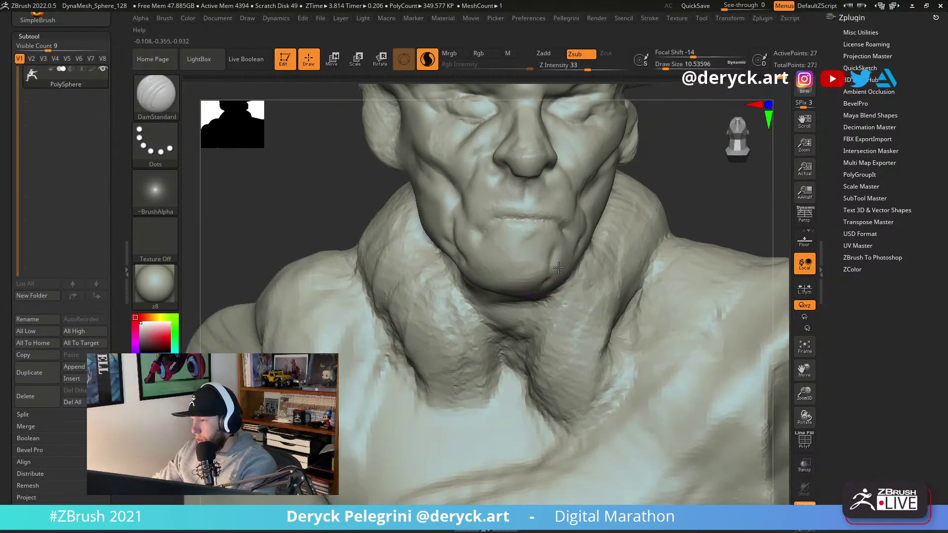
drag(486, 257, 549, 295)
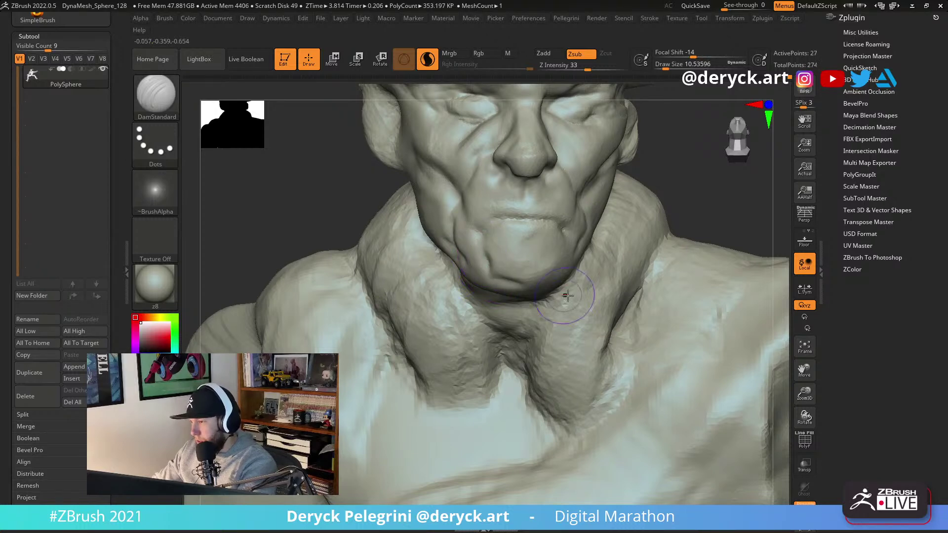
right_drag(550, 296, 539, 245)
mouse_move(526, 290)
mouse_down()
mouse_move(585, 284)
mouse_move(618, 247)
mouse_up()
mouse_move(391, 239)
mouse_down()
mouse_move(533, 278)
mouse_move(494, 271)
mouse_up()
Build up the underside of the jaw from chin to ear with ClayBuildup at draw size about 11.
right_drag(681, 216, 592, 237)
key(b)
key(c)
key(b)
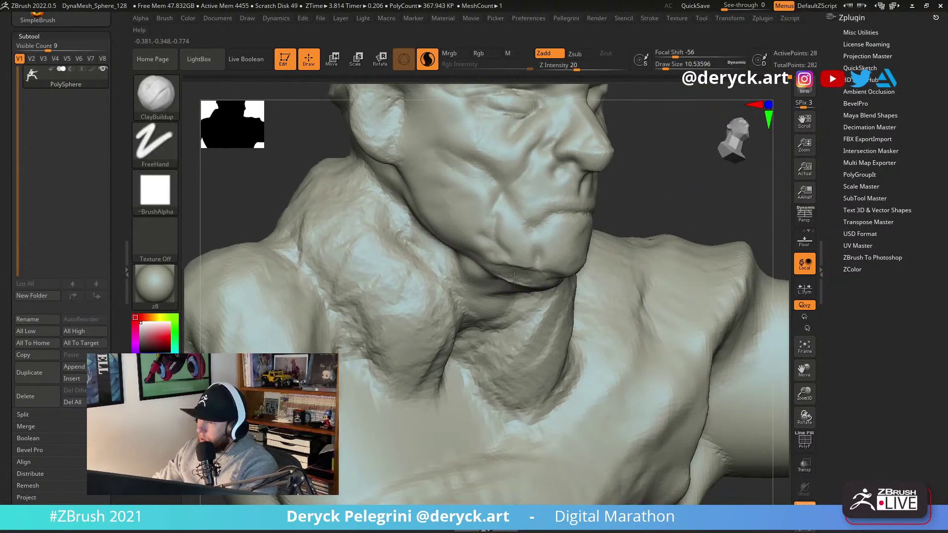
drag(509, 284, 461, 259)
mouse_move(436, 232)
mouse_down()
mouse_move(503, 268)
mouse_move(413, 204)
mouse_up()
mouse_move(612, 212)
alt+mouse_down()
mouse_move(608, 173)
mouse_move(280, 181)
mouse_move(282, 192)
mouse_move(317, 208)
mouse_move(310, 233)
mouse_move(316, 212)
alt+mouse_up()
drag(400, 189, 385, 191)
Sharpen the brow line and facial creases with DamStandard at draw size about 8.4.
key(b)
key(d)
key(s)
mouse_move(459, 185)
mouse_down()
mouse_move(449, 186)
mouse_move(475, 190)
mouse_move(465, 186)
mouse_up()
key(s)
drag(450, 183, 487, 188)
drag(429, 151, 505, 170)
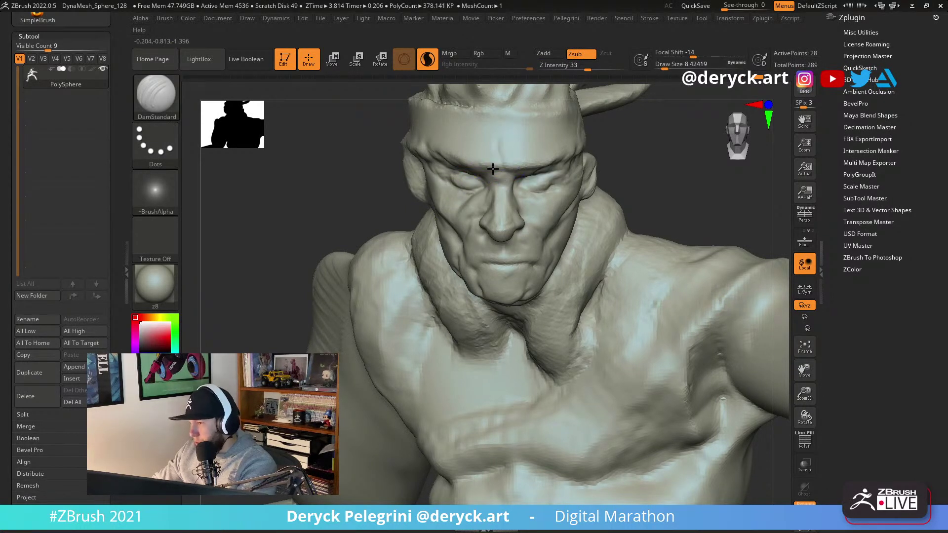
mouse_move(505, 133)
mouse_down()
mouse_move(503, 165)
mouse_move(483, 158)
mouse_move(459, 167)
mouse_move(487, 121)
mouse_up()
mouse_move(335, 151)
mouse_down()
mouse_move(331, 177)
mouse_move(343, 192)
mouse_move(345, 181)
mouse_up()
Reshape the ear with Move and plane the area around it with Flatten, both at draw size about 11.7.
mouse_move(639, 157)
mouse_down()
mouse_move(573, 177)
mouse_move(558, 172)
mouse_up()
key(b)
key(m)
key(v)
key(s)
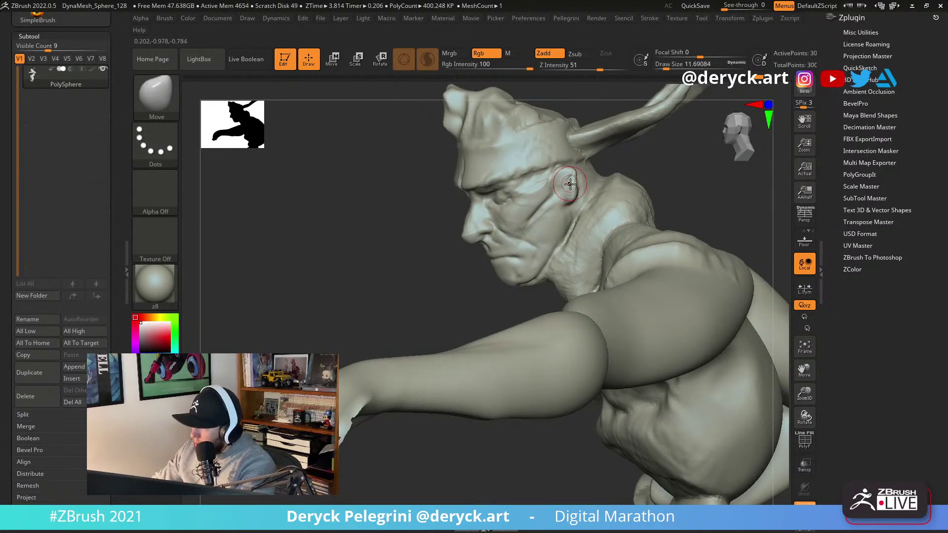
drag(642, 152, 627, 213)
key(b)
key(f)
key(a)
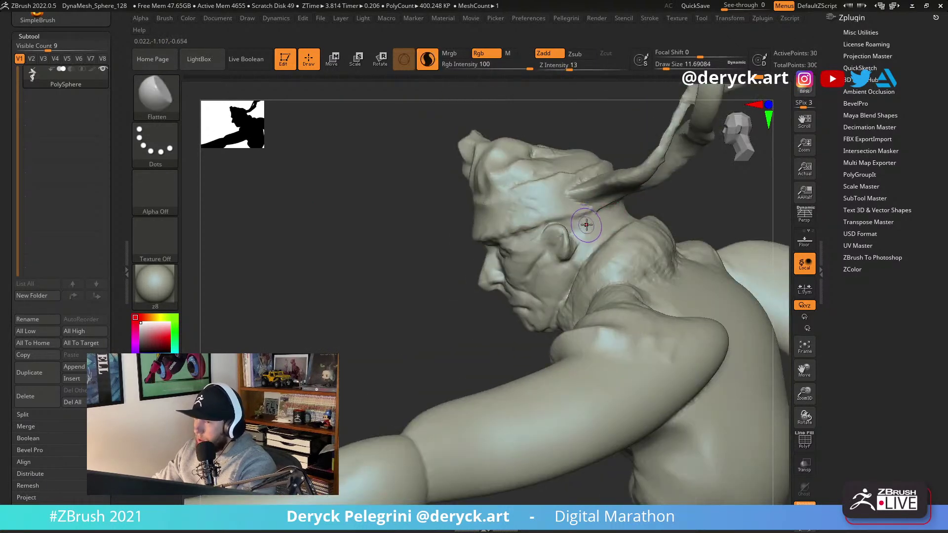
Define the ear's contour with DamStandard and adjust its shape with the Move brush.
key(b)
key(d)
key(s)
mouse_move(564, 223)
mouse_down()
mouse_move(578, 248)
mouse_move(591, 221)
mouse_move(653, 209)
mouse_move(641, 211)
mouse_up()
key(b)
key(m)
key(v)
drag(444, 144, 472, 252)
Cut creases where the scarf meets the shoulder with DamStandard at draw size about 21.6.
key(b)
key(d)
key(s)
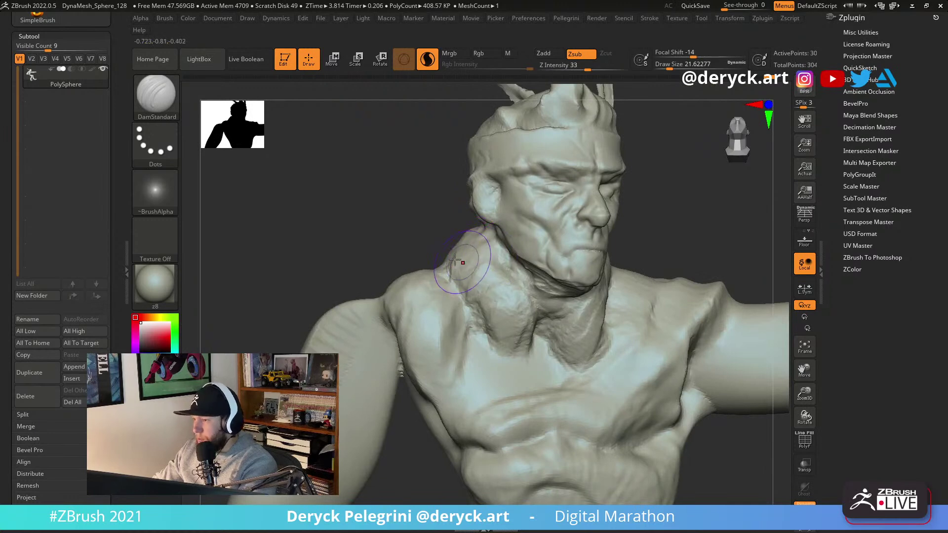
mouse_move(388, 269)
mouse_down()
mouse_move(379, 297)
mouse_move(356, 281)
mouse_move(349, 321)
mouse_move(360, 315)
mouse_up()
Fill out the front of the shoulder with the Inflat brush at draw size about 46 and remesh the DynaMesh.
key(b)
key(c)
key(b)
key(s)
key(b)
key(i)
key(n)
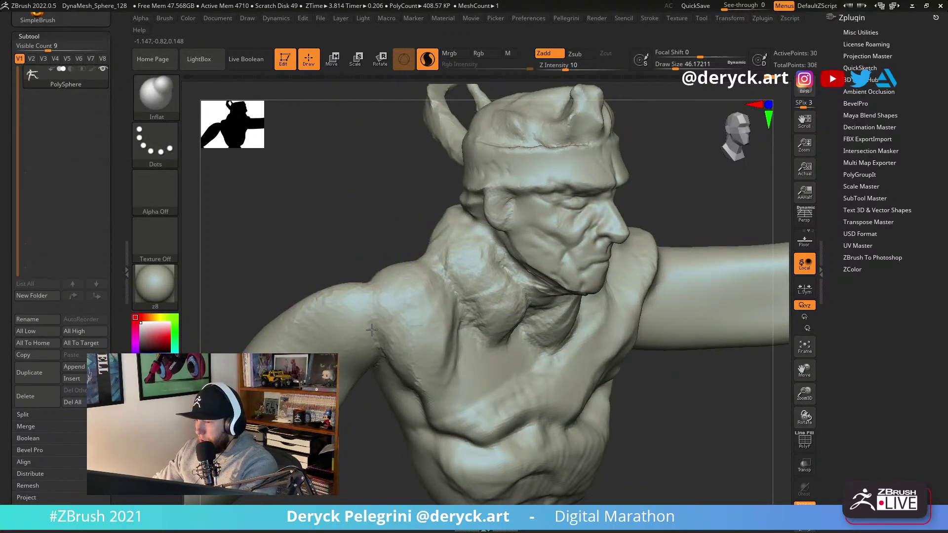
ctrl+drag(309, 271, 299, 287)
Smooth the back of the shoulder at the arm joint and refresh the DynaMesh.
mouse_move(304, 262)
mouse_down()
mouse_move(468, 242)
mouse_move(454, 212)
mouse_move(523, 208)
mouse_move(494, 255)
mouse_up()
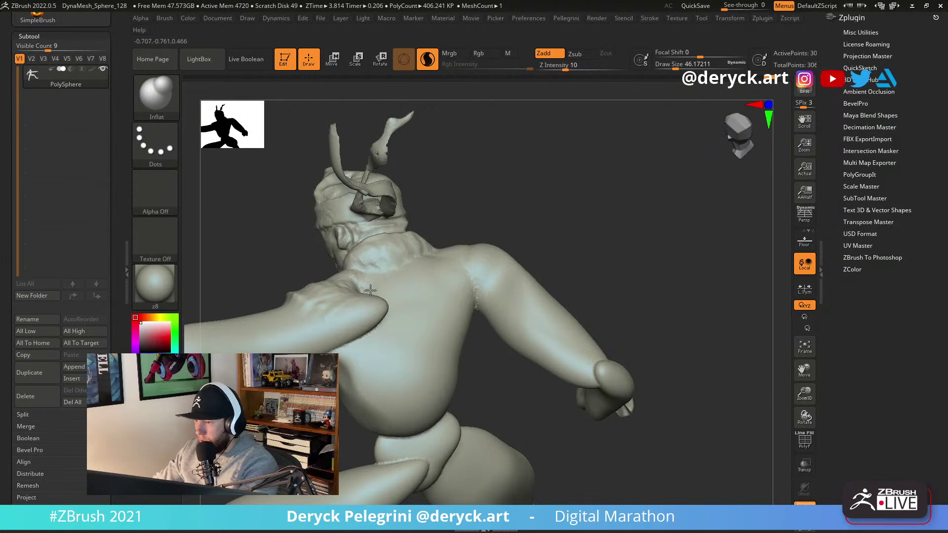
ctrl+drag(311, 262, 296, 274)
drag(324, 259, 275, 266)
mouse_move(361, 323)
shift+mouse_down()
mouse_move(364, 298)
mouse_move(364, 312)
shift+mouse_up()
ctrl+drag(311, 247, 294, 240)
Cut and build up clothing folds on the torso with DamStandard and ClayBuildup.
mouse_move(282, 224)
mouse_down()
mouse_move(323, 264)
mouse_move(341, 311)
mouse_move(324, 265)
mouse_move(390, 244)
mouse_move(402, 266)
mouse_move(375, 296)
mouse_move(367, 340)
mouse_move(347, 330)
mouse_move(412, 330)
mouse_move(488, 305)
mouse_up()
key(b)
key(d)
key(s)
key(b)
key(c)
key(b)
key(b)
key(d)
key(s)
right_drag(499, 301, 494, 326)
Thicken the cloth between the torso folds with ClayBuildup and deepen the creases with DamStandard.
key(b)
key(c)
key(b)
mouse_move(466, 300)
mouse_down()
mouse_move(488, 292)
mouse_move(485, 268)
mouse_up()
key(b)
key(d)
key(s)
mouse_move(424, 269)
mouse_down()
mouse_move(487, 269)
mouse_move(500, 250)
mouse_move(462, 266)
mouse_up()
Add volume to the torso's clothing down to the waist with ClayBuildup at draw size about 41.
key(b)
key(c)
key(b)
mouse_move(447, 232)
mouse_down()
mouse_move(487, 247)
mouse_move(472, 321)
mouse_move(460, 247)
mouse_move(425, 238)
mouse_move(389, 252)
mouse_move(424, 286)
mouse_move(435, 319)
mouse_move(425, 277)
mouse_move(449, 315)
mouse_up()
mouse_move(513, 371)
mouse_down()
mouse_move(291, 230)
mouse_move(292, 190)
mouse_move(281, 195)
mouse_move(296, 199)
mouse_up()
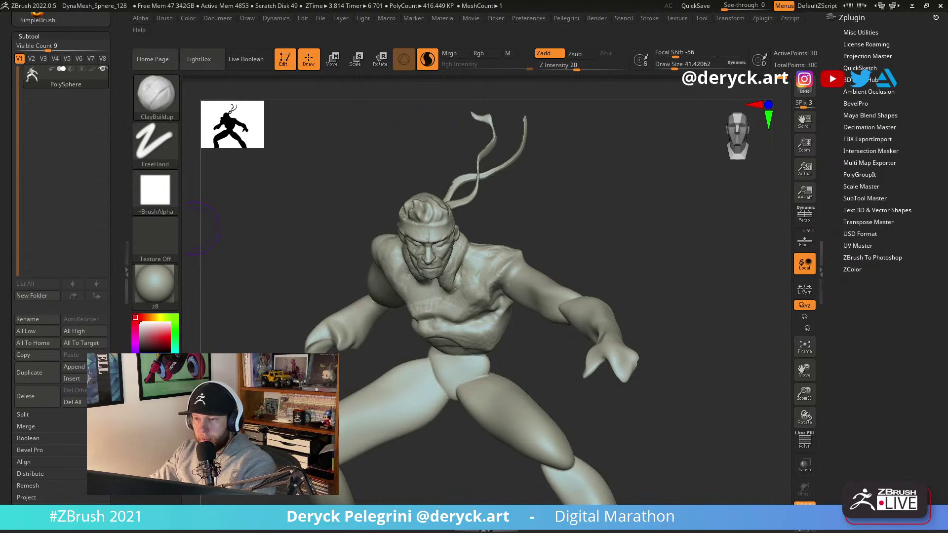
Adjust the figure's upper-body forms with the Move brush.
drag(194, 228, 242, 229)
mouse_move(277, 197)
alt+mouse_down()
mouse_move(312, 268)
mouse_move(279, 219)
mouse_move(311, 225)
mouse_move(300, 209)
mouse_move(316, 244)
alt+mouse_up()
mouse_move(298, 194)
mouse_down()
mouse_move(289, 183)
mouse_move(283, 207)
mouse_move(292, 193)
mouse_up()
key(b)
key(m)
key(v)
mouse_move(323, 240)
mouse_down()
mouse_move(375, 251)
mouse_move(356, 260)
mouse_up()
Redefine the creases on the upper body with DamStandard.
key(b)
key(d)
key(s)
mouse_move(286, 225)
mouse_down()
mouse_move(266, 224)
mouse_move(324, 232)
mouse_move(359, 261)
mouse_up()
mouse_move(298, 262)
mouse_down()
mouse_move(334, 252)
mouse_move(355, 231)
mouse_move(330, 230)
mouse_up()
key(s)
mouse_move(284, 223)
mouse_down()
mouse_move(247, 220)
mouse_move(316, 227)
mouse_up()
Reshape the head, scarf and torso forms with the Move brush, ending at draw size about 54.
key(b)
key(m)
key(v)
key(s)
drag(447, 256, 453, 257)
mouse_move(500, 259)
mouse_down()
mouse_move(523, 263)
mouse_move(479, 282)
mouse_up()
mouse_move(440, 333)
mouse_down()
mouse_move(450, 335)
mouse_move(434, 361)
mouse_move(444, 363)
mouse_up()
key(s)
drag(527, 336, 390, 340)
mouse_move(429, 365)
mouse_down()
mouse_move(452, 360)
mouse_move(415, 342)
mouse_up()
mouse_move(264, 312)
mouse_down()
mouse_move(329, 321)
mouse_move(311, 245)
mouse_up()
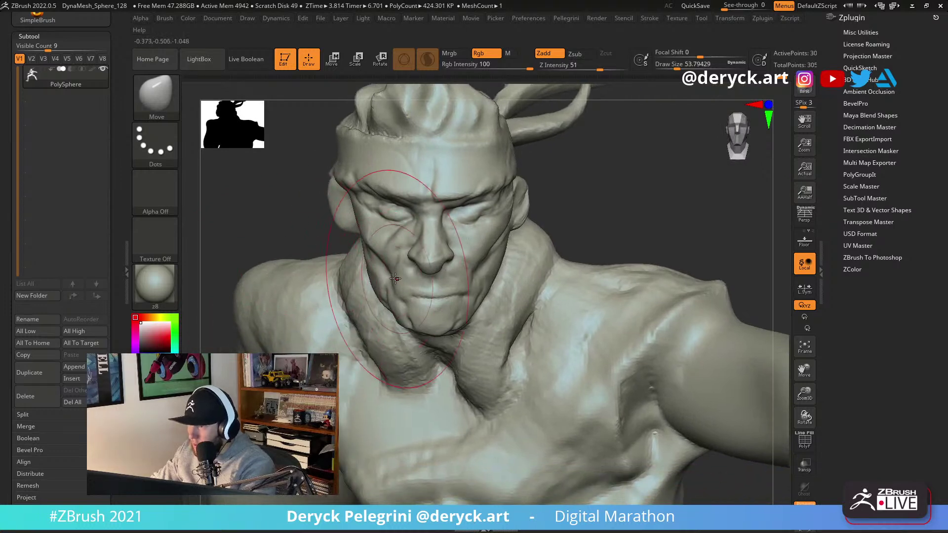
Refine the ears and the sides of the jaw with Move at draw size about 17.
key(s)
drag(376, 276, 372, 276)
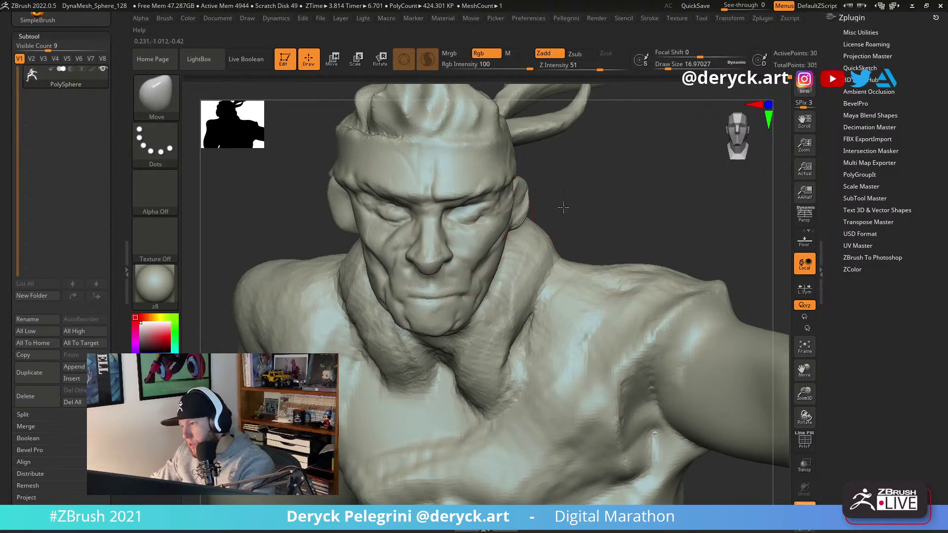
drag(565, 207, 514, 213)
Plane the side of the cheek in front of the ear with Flatten at draw size about 17.
key(b)
key(f)
key(a)
drag(294, 224, 336, 213)
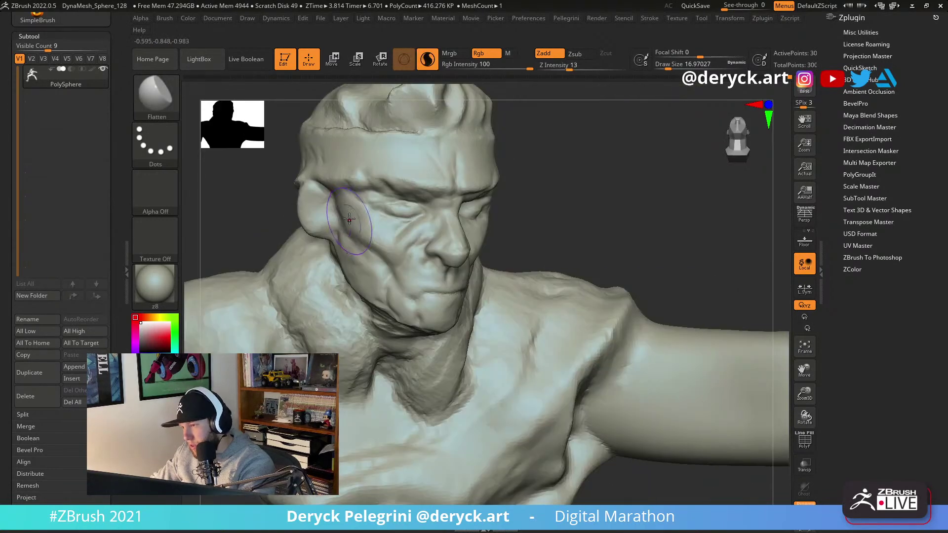
mouse_move(548, 235)
mouse_down()
mouse_move(471, 232)
mouse_move(451, 263)
mouse_move(416, 249)
mouse_up()
mouse_move(348, 244)
mouse_down()
mouse_move(391, 247)
mouse_move(348, 252)
mouse_move(349, 239)
mouse_up()
Flatten the smaller planes of the face with the Flatten brush at draw size about 10.5.
key(s)
key(s)
key(s)
drag(424, 248, 428, 247)
drag(507, 228, 466, 230)
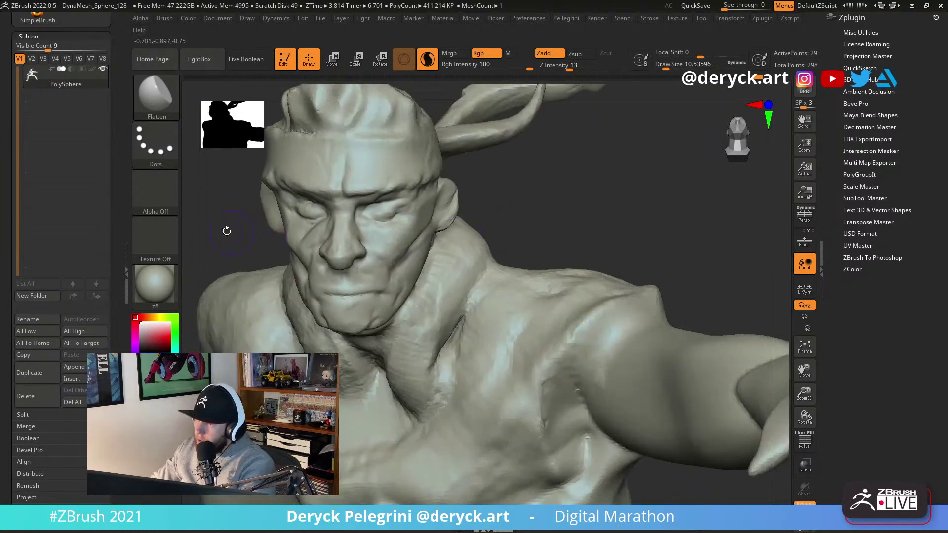
Carve the inner folds of the ear with DamStandard at draw size about 7.5.
drag(241, 233, 332, 243)
key(b)
key(d)
key(s)
key(s)
drag(404, 214, 401, 215)
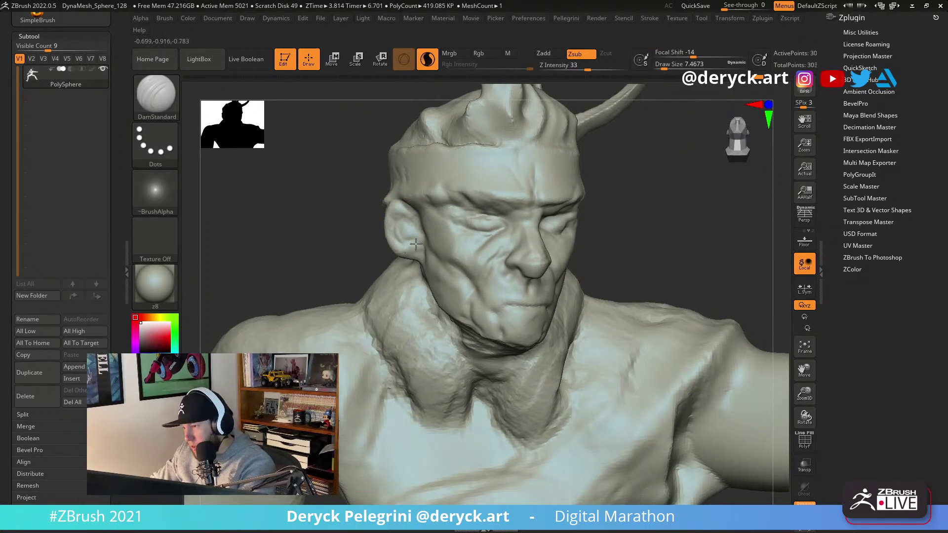
drag(412, 228, 413, 237)
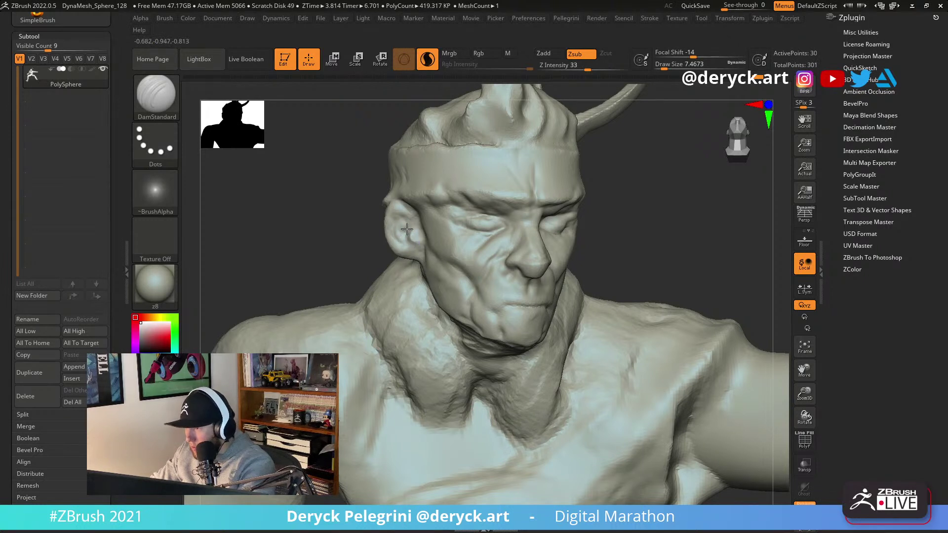
Carve the opposite ear with DamStandard at draw size about 11.7 and build up the first ear with ClayBuildup.
mouse_move(392, 228)
mouse_down()
mouse_move(395, 214)
mouse_move(324, 218)
mouse_move(574, 204)
mouse_up()
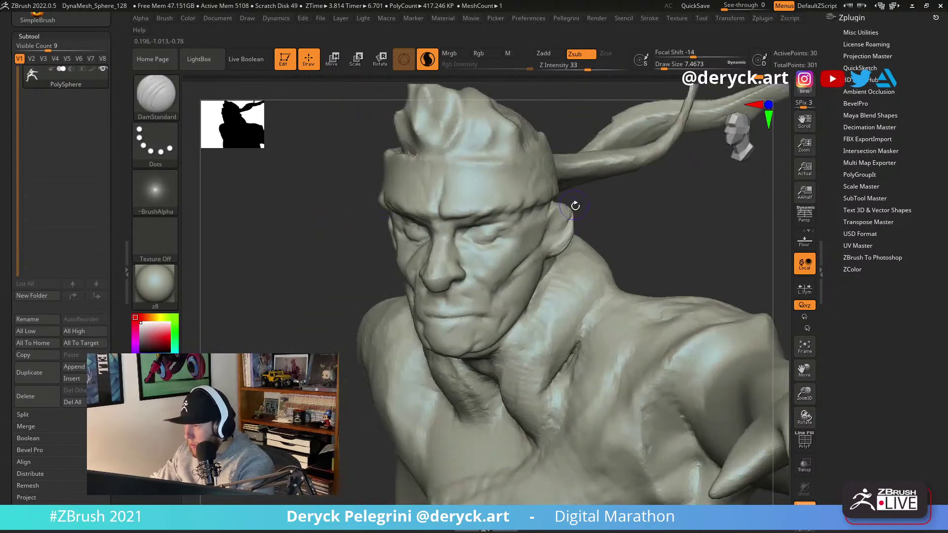
key(bracketright)
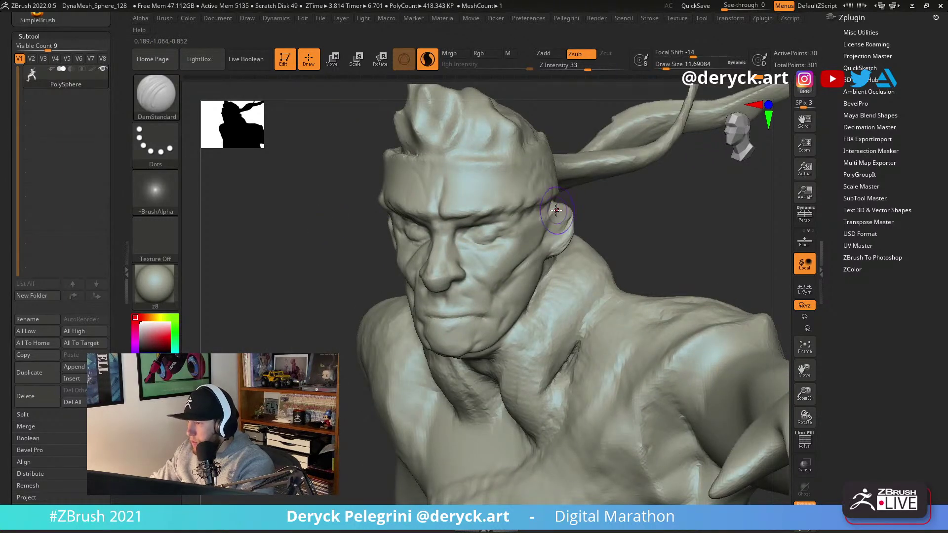
drag(324, 222, 395, 228)
key(b)
key(c)
key(b)
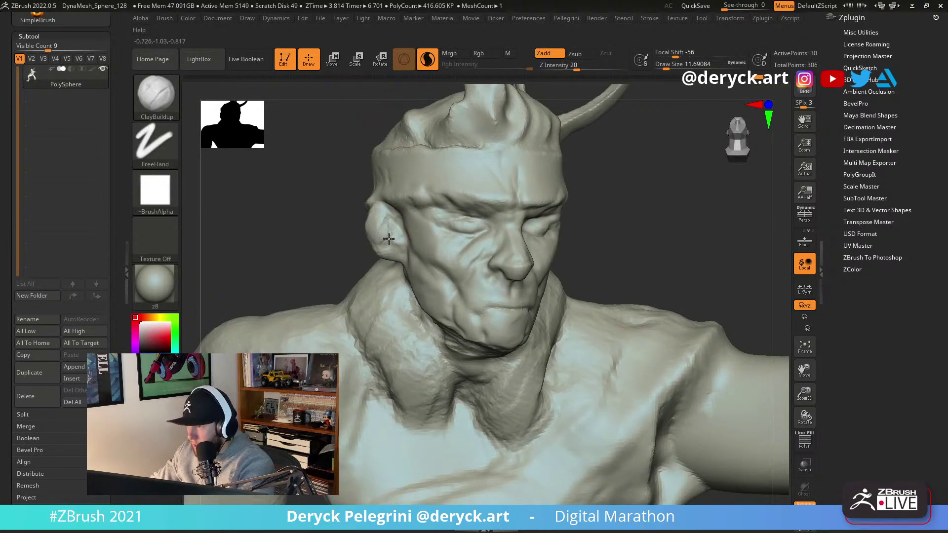
Flatten the ear's surface with the Flatten brush at draw size about 11.7.
key(b)
key(d)
key(s)
key(b)
key(f)
key(l)
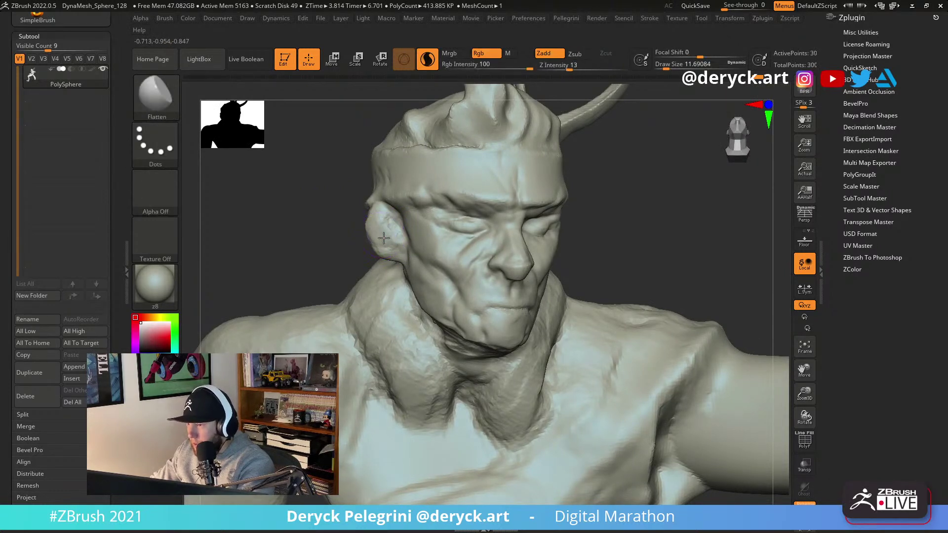
mouse_move(360, 233)
mouse_down()
mouse_move(372, 235)
mouse_move(401, 208)
mouse_move(392, 209)
mouse_up()
Cut finer detail into the ear with DamStandard at draw size about 6.6.
key(b)
key(m)
key(v)
key(b)
key(d)
key(s)
key(s)
mouse_move(323, 204)
mouse_down()
mouse_move(366, 208)
mouse_move(348, 207)
mouse_up()
drag(508, 169, 577, 215)
Adjust the forms around the neck and scarf with Move at draw size about 35.
key(b)
key(m)
key(v)
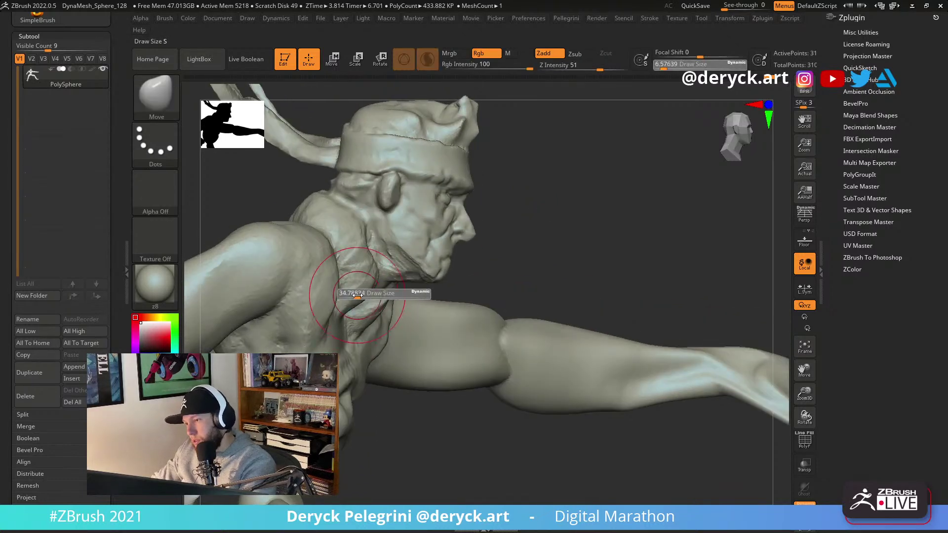
mouse_move(542, 271)
alt+mouse_down()
mouse_move(525, 205)
mouse_move(503, 210)
alt+mouse_up()
drag(369, 295, 355, 316)
mouse_move(292, 332)
mouse_down()
mouse_move(307, 332)
mouse_move(257, 276)
mouse_move(282, 199)
mouse_up()
Build up the clothing folds on the torso with ClayBuildup at draw size about 48.6.
key(b)
key(d)
key(s)
key(b)
key(c)
key(b)
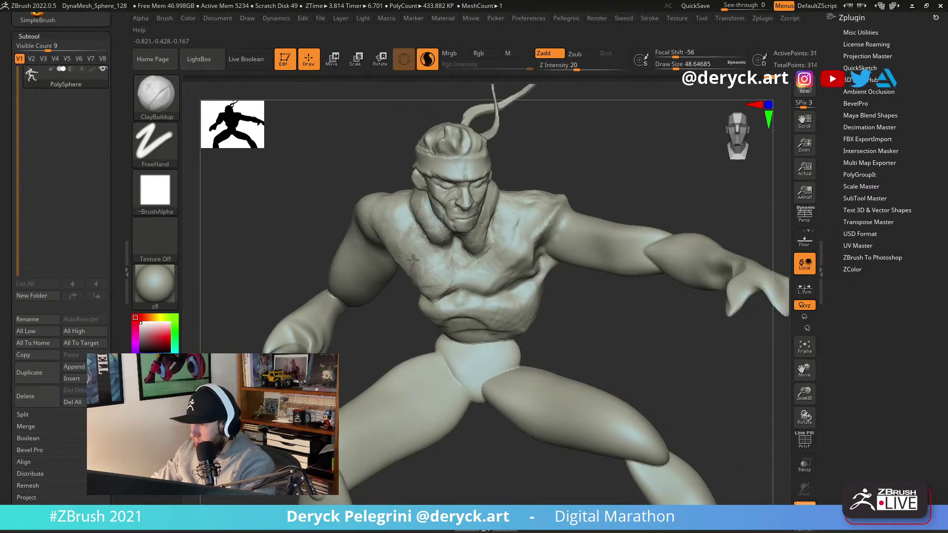
right_drag(410, 271, 413, 275)
right_drag(495, 277, 350, 230)
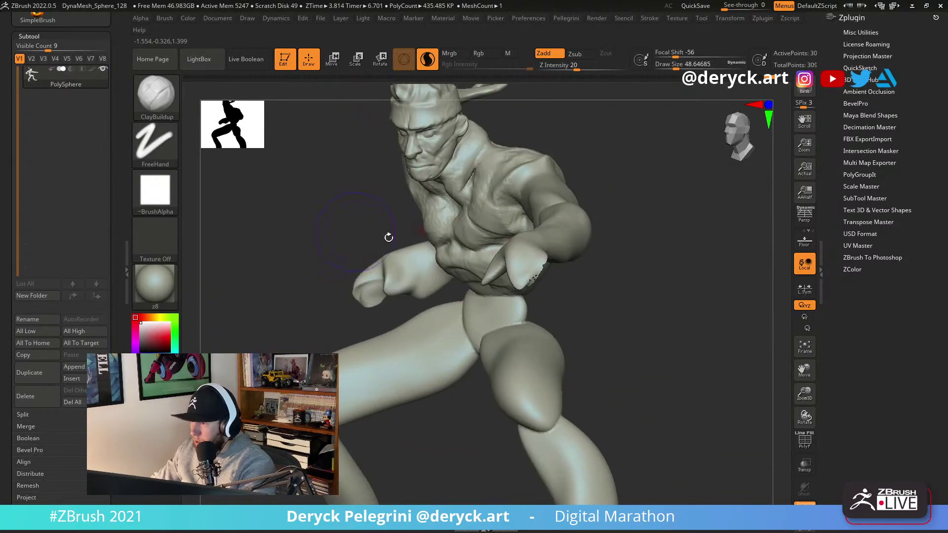
Adjust the torso's form with Move and carve its folds with DamStandard at draw size about 53.8.
key(b)
key(m)
key(v)
key(s)
mouse_move(331, 193)
right_down()
mouse_move(465, 250)
mouse_move(438, 256)
mouse_move(547, 292)
right_up()
key(b)
key(d)
key(s)
key(s)
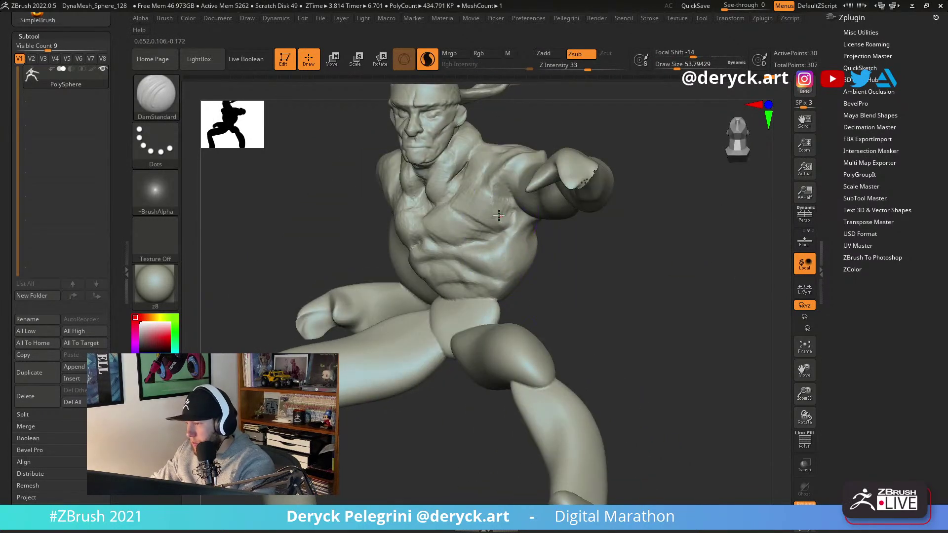
mouse_move(511, 234)
ctrl+right_down()
mouse_move(593, 313)
mouse_move(445, 275)
mouse_move(312, 257)
mouse_move(305, 269)
mouse_move(285, 250)
mouse_move(298, 250)
mouse_move(354, 302)
ctrl+right_up()
Turn on perspective and bring the whole figure into view.
key(p)
key(ctrl+shift)
ctrl+shift+drag(410, 378, 357, 303)
ctrl+shift+click(331, 254)
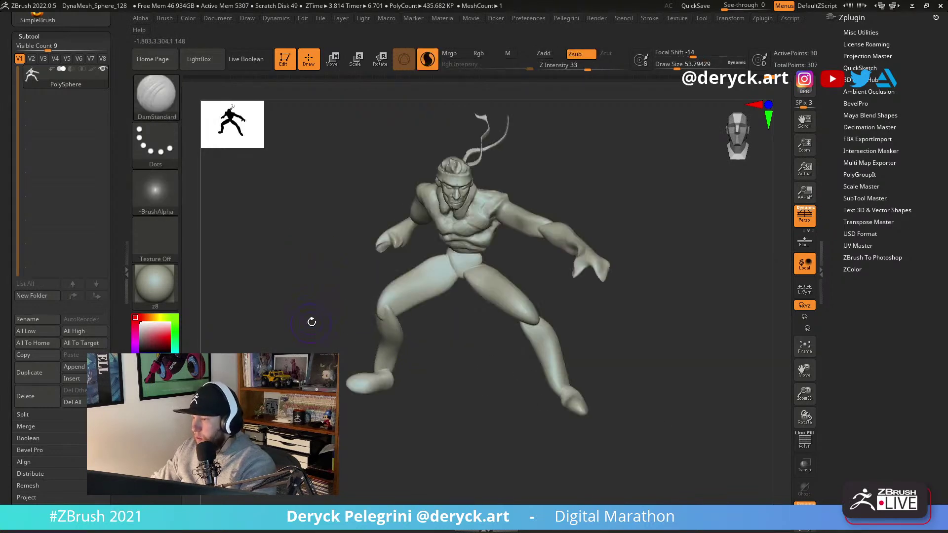
Use the polygroup display to hide both legs and the outstretched forearm, leaving the pelvis exposed for shaping.
key(shift+f)
ctrl+right_drag(349, 197, 482, 208)
ctrl+shift+click(588, 284)
ctrl+shift+click(593, 356)
ctrl+alt+shift+click(661, 415)
ctrl+alt+shift+click(686, 434)
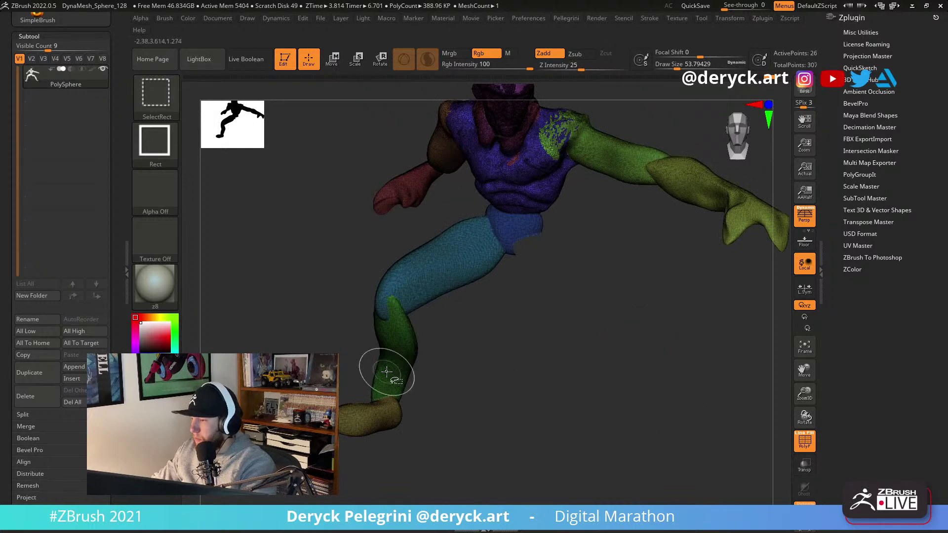
ctrl+alt+shift+click(383, 368)
ctrl+alt+shift+click(371, 415)
ctrl+alt+shift+click(425, 279)
ctrl+alt+shift+click(731, 205)
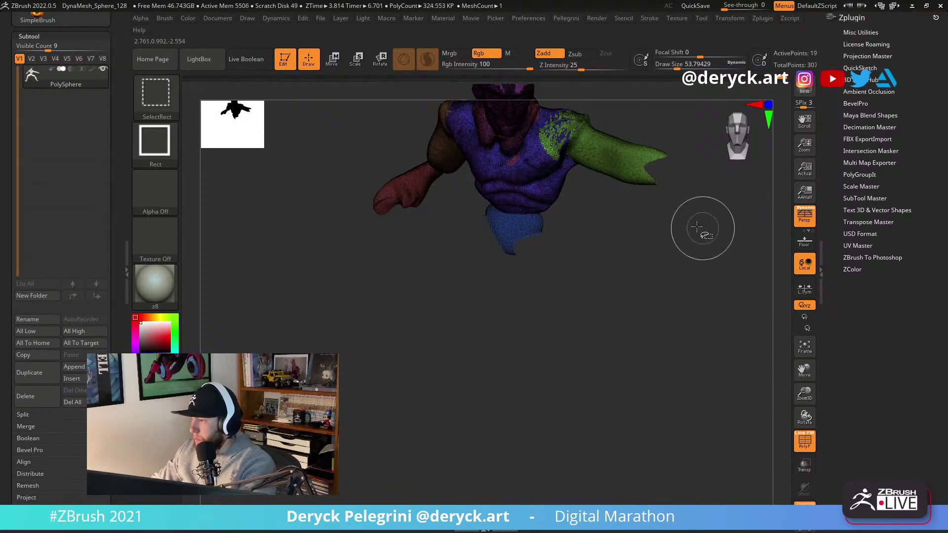
drag(364, 250, 421, 258)
key(shift+f)
Reshape the pelvis and its junction with the thighs with the Move brush and restore the hidden body parts.
mouse_move(390, 311)
mouse_down()
mouse_move(350, 362)
mouse_move(401, 319)
mouse_move(368, 316)
mouse_move(390, 282)
mouse_move(413, 295)
mouse_move(423, 262)
mouse_move(424, 274)
mouse_up()
key(b)
key(m)
key(v)
key(s)
click(411, 269)
key(s)
click(409, 273)
drag(559, 329, 533, 323)
key(s)
click(496, 281)
drag(519, 292, 507, 285)
mouse_move(550, 319)
mouse_down()
mouse_move(586, 309)
mouse_move(525, 309)
mouse_move(537, 292)
mouse_up()
mouse_move(410, 324)
mouse_down()
mouse_move(402, 345)
mouse_move(444, 334)
mouse_move(433, 369)
mouse_move(434, 318)
mouse_move(440, 328)
mouse_move(445, 319)
mouse_move(501, 328)
mouse_up()
key(ctrl+shift)
Build up the hip over the top of the front thigh and around the back with ClayBuildup at draw size about 51.
mouse_move(502, 328)
right_down()
mouse_move(545, 337)
mouse_move(613, 307)
right_up()
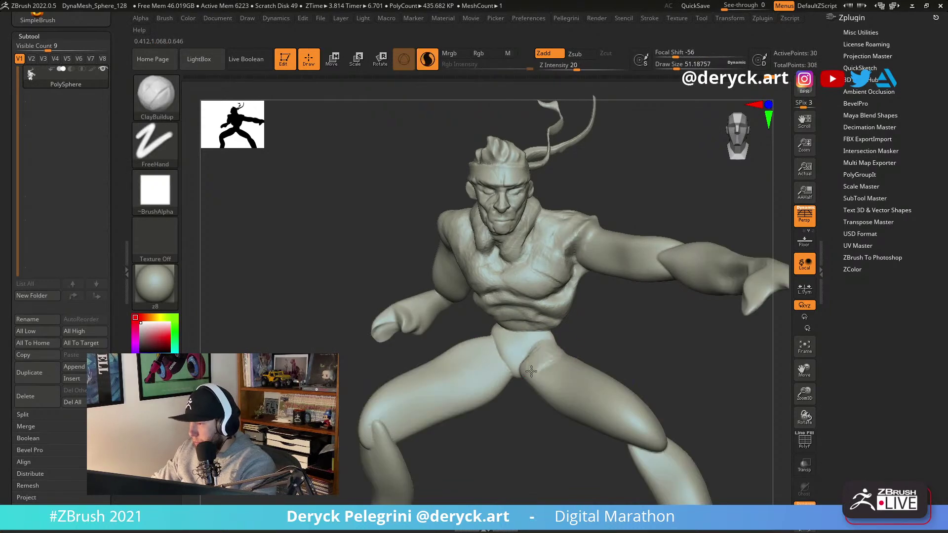
right_drag(568, 317, 504, 327)
mouse_move(561, 308)
right_down()
mouse_move(514, 319)
mouse_move(641, 316)
mouse_move(612, 290)
right_up()
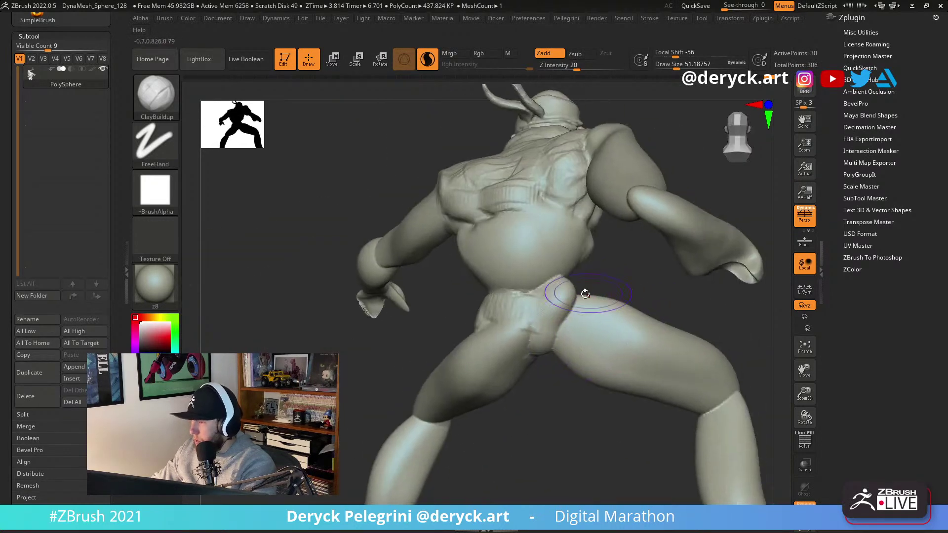
mouse_move(538, 269)
right_down()
mouse_move(576, 284)
mouse_move(595, 277)
right_up()
mouse_move(594, 278)
mouse_down()
mouse_move(583, 292)
mouse_move(598, 284)
mouse_move(593, 303)
mouse_up()
mouse_move(713, 292)
right_down()
mouse_move(640, 302)
mouse_move(386, 245)
mouse_move(346, 253)
mouse_move(542, 296)
right_up()
Adjust the hips with Move and build up the opposite hip and waist with ClayBuildup at draw size about 62.
key(b)
key(m)
key(v)
key(b)
key(c)
key(b)
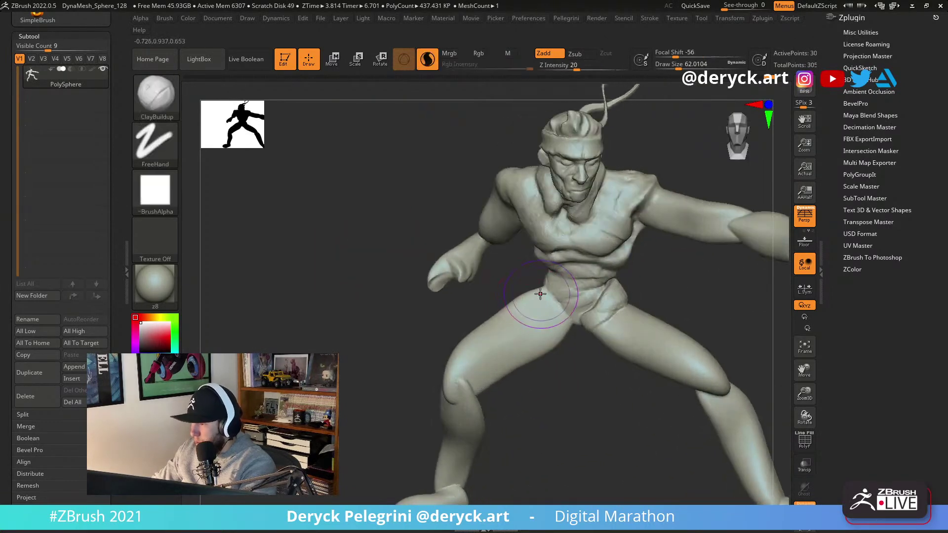
mouse_move(580, 313)
mouse_down()
mouse_move(598, 297)
mouse_move(655, 290)
mouse_up()
right_drag(656, 290, 598, 277)
Carve creases where the pelvis meets the thigh with DamStandard at draw size about 53.8.
key(b)
key(d)
key(s)
mouse_move(582, 296)
mouse_down()
mouse_move(594, 275)
mouse_move(583, 292)
mouse_up()
right_drag(583, 292, 544, 284)
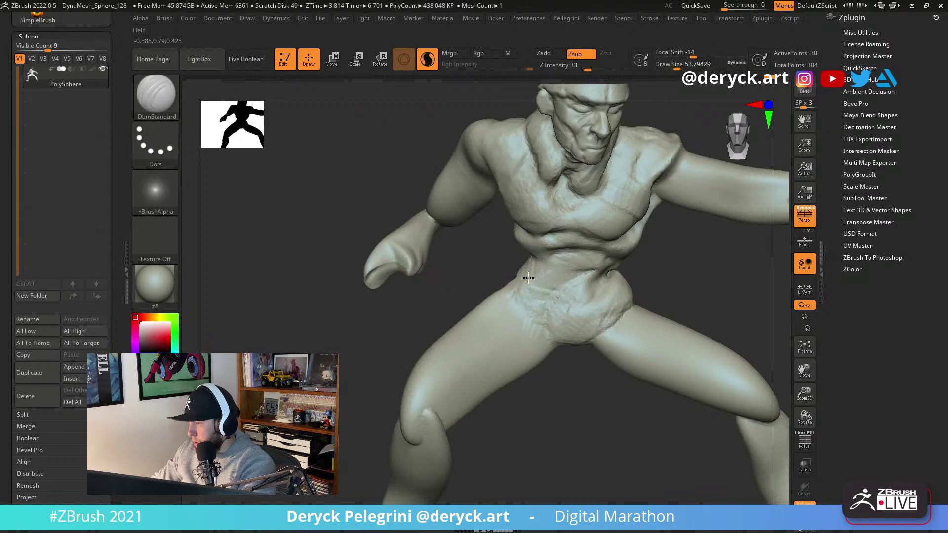
Fill out the lower abdomen and crotch with ClayBuildup at draw size about 53.8.
key(b)
key(c)
key(b)
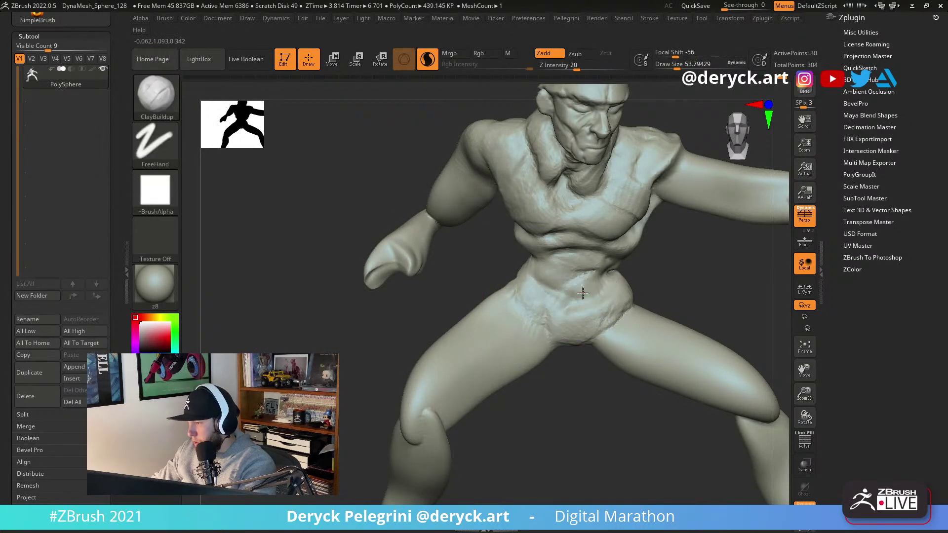
drag(586, 333, 582, 360)
mouse_move(582, 360)
right_down()
mouse_move(559, 370)
mouse_move(580, 303)
right_up()
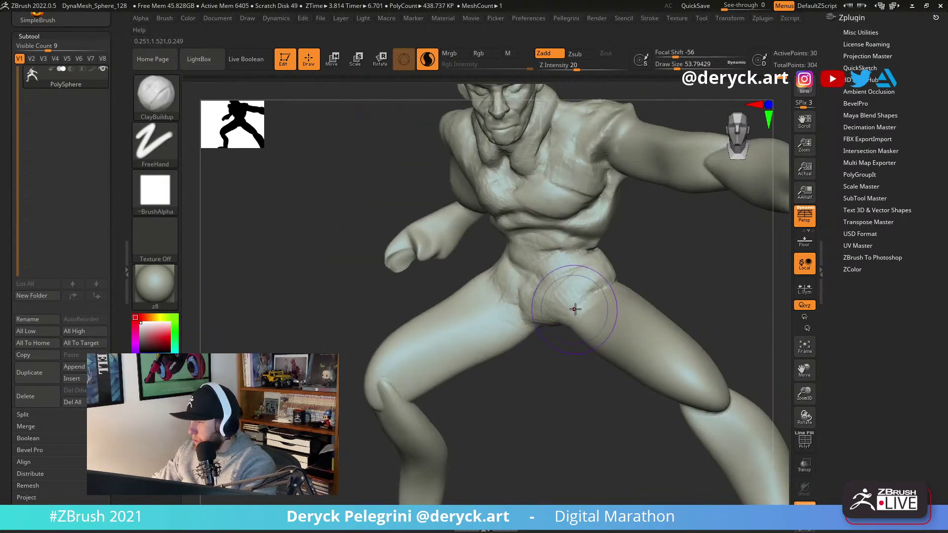
Sculpt long trouser folds down the outstretched leg's thigh to the knee with ClayBuildup at draw size about 39.
mouse_move(588, 294)
mouse_down()
mouse_move(674, 390)
mouse_move(642, 368)
mouse_up()
mouse_move(687, 395)
mouse_down()
mouse_move(617, 308)
mouse_move(702, 412)
mouse_up()
right_drag(636, 412, 574, 381)
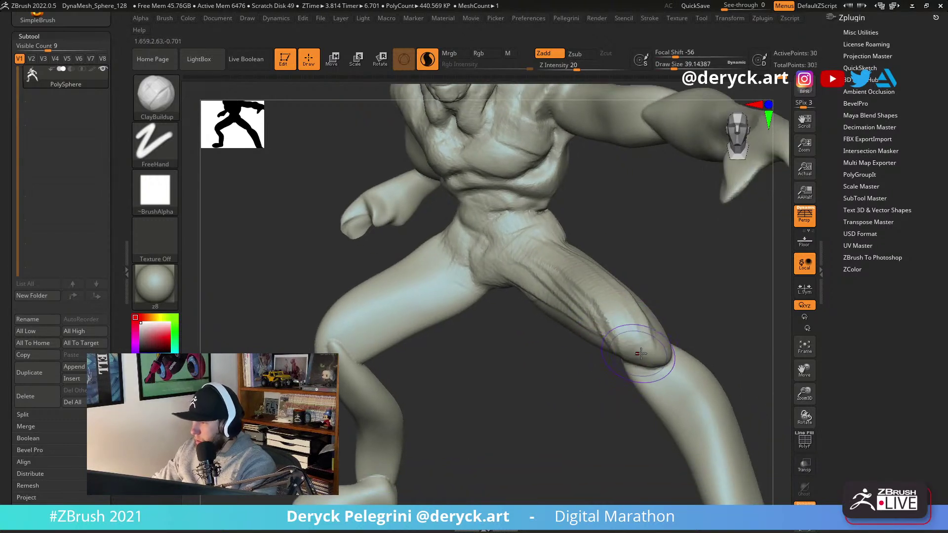
mouse_move(683, 384)
mouse_down()
mouse_move(626, 369)
mouse_move(613, 394)
mouse_up()
Cut the creases around the outstretched leg's knee with DamStandard at draw size about 32.7.
key(b)
key(d)
key(s)
mouse_move(700, 326)
right_down()
mouse_move(635, 330)
mouse_move(644, 357)
right_up()
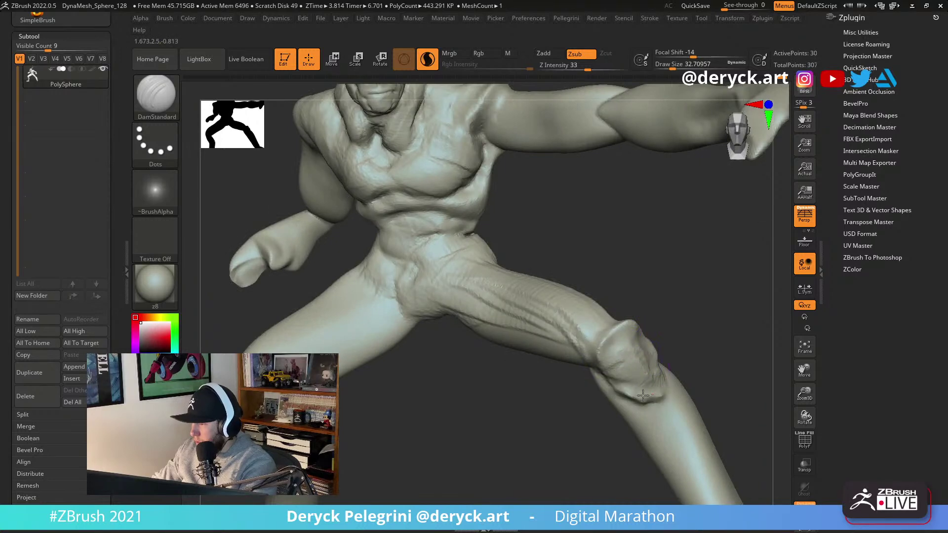
Build up the bunched fabric on the outstretched leg's knee with ClayBuildup at draw size about 32.7.
key(b)
key(c)
key(b)
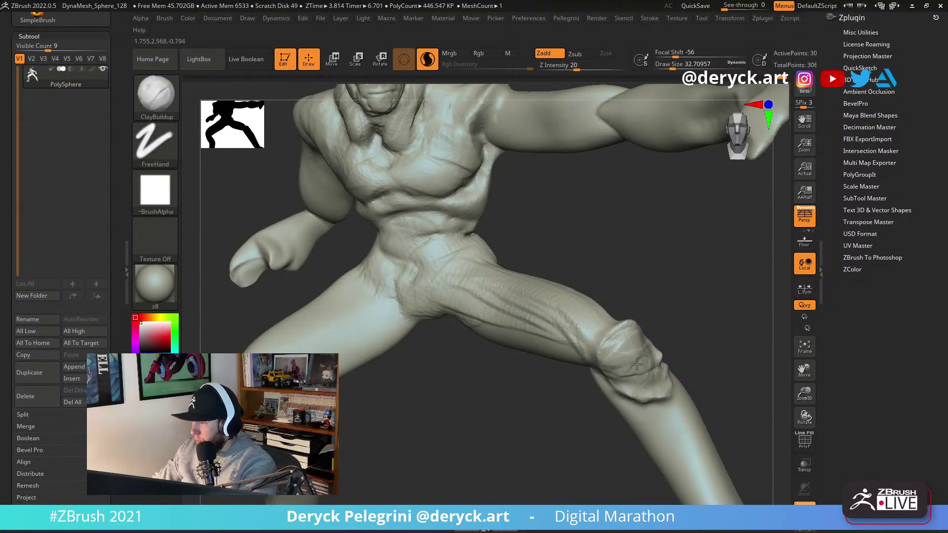
alt+right_drag(640, 342, 341, 291)
Refine the creases around the crotch and hips with DamStandard at draw size about 20, undoing an unwanted stroke.
key(b)
key(d)
key(s)
mouse_move(495, 312)
right_down()
mouse_move(508, 309)
mouse_move(504, 292)
right_up()
drag(493, 313, 488, 321)
key(ctrl+z)
mouse_move(528, 280)
right_down()
mouse_move(531, 290)
mouse_move(468, 303)
right_up()
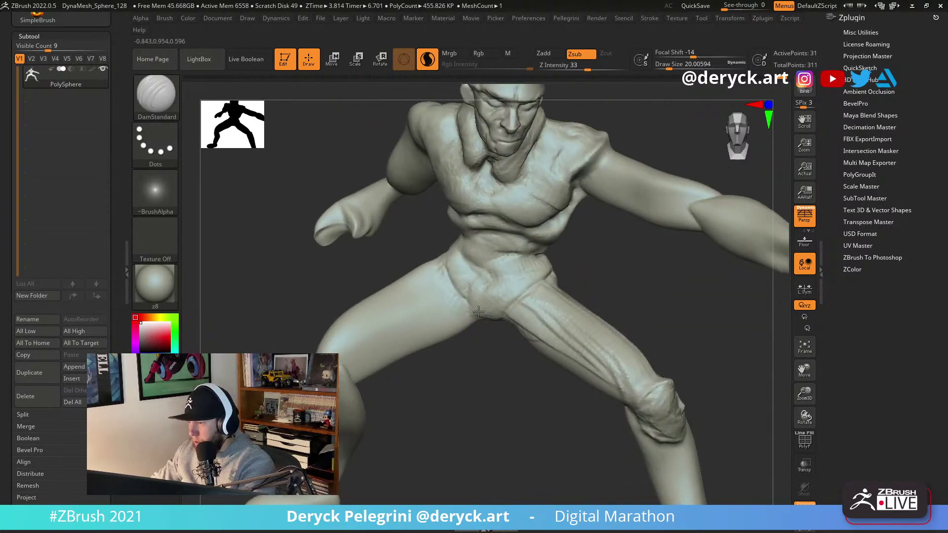
Build up the back of the hips and buttocks with ClayBuildup at draw size about 20.
right_drag(446, 268, 430, 287)
key(b)
key(c)
key(b)
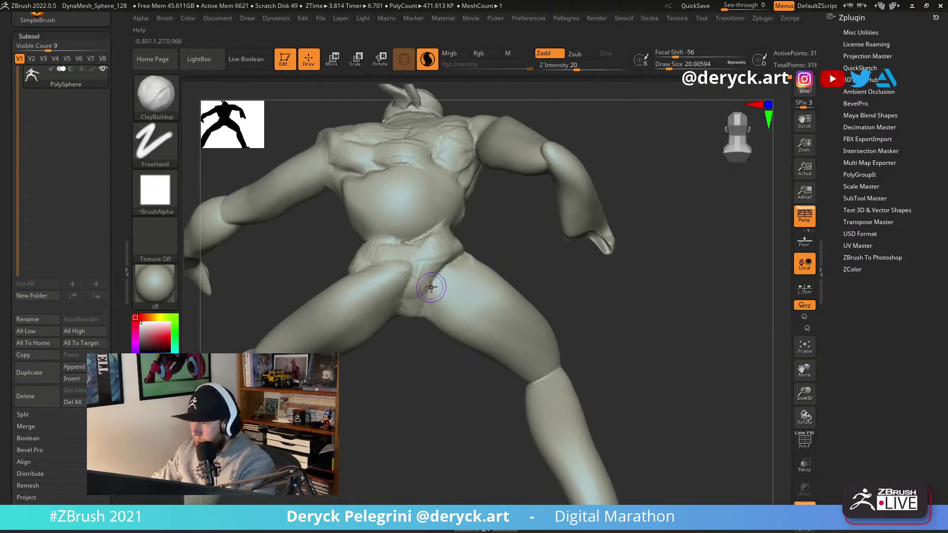
Build up cloth and muscle volume over the buttocks and backs of the thighs with the ClayBuildup brush.
mouse_move(520, 273)
right_down()
mouse_move(510, 264)
mouse_move(512, 275)
right_up()
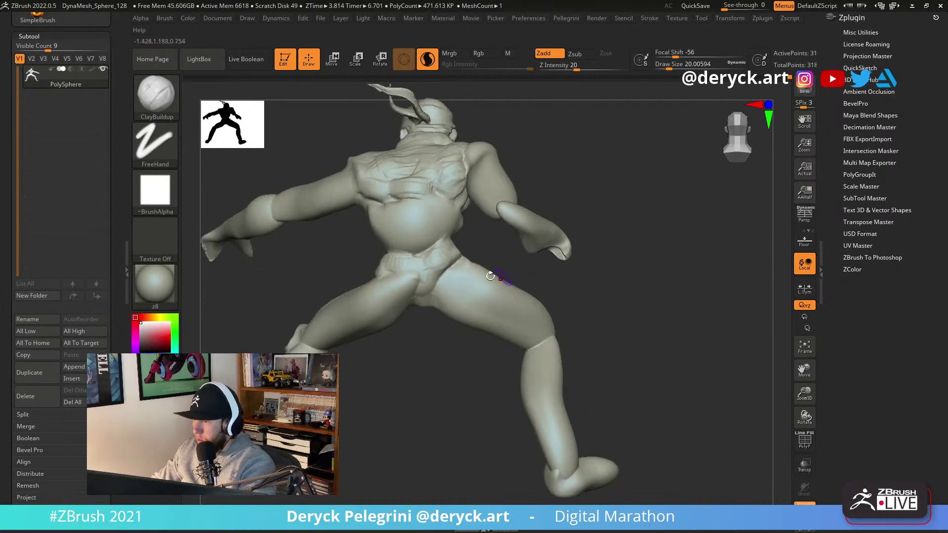
mouse_move(448, 282)
mouse_down()
mouse_move(476, 286)
mouse_move(443, 308)
mouse_move(443, 295)
mouse_move(477, 296)
mouse_move(447, 276)
mouse_move(479, 293)
mouse_move(465, 310)
mouse_up()
mouse_move(375, 316)
mouse_down()
mouse_move(405, 290)
mouse_move(366, 319)
mouse_up()
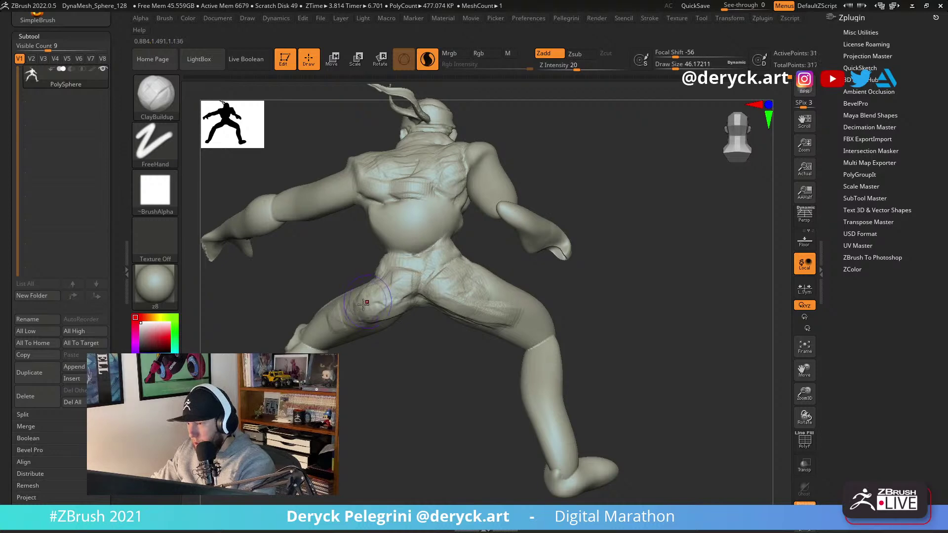
Carve creases from the hip across the waist at the back with the DamStandard brush.
key(b)
key(d)
key(s)
mouse_move(376, 278)
mouse_down()
mouse_move(398, 271)
mouse_move(387, 257)
mouse_move(418, 237)
mouse_up()
Reshape the waist and lower back outline with the Move brush.
key(b)
key(c)
key(b)
key(b)
key(m)
key(v)
mouse_move(356, 247)
mouse_down()
mouse_move(427, 256)
mouse_move(414, 254)
mouse_move(442, 208)
mouse_move(415, 266)
mouse_up()
Add volume to the lower back with ClayBuildup and plane it down with the Flatten brush.
key(b)
key(c)
key(b)
key(b)
key(f)
key(l)
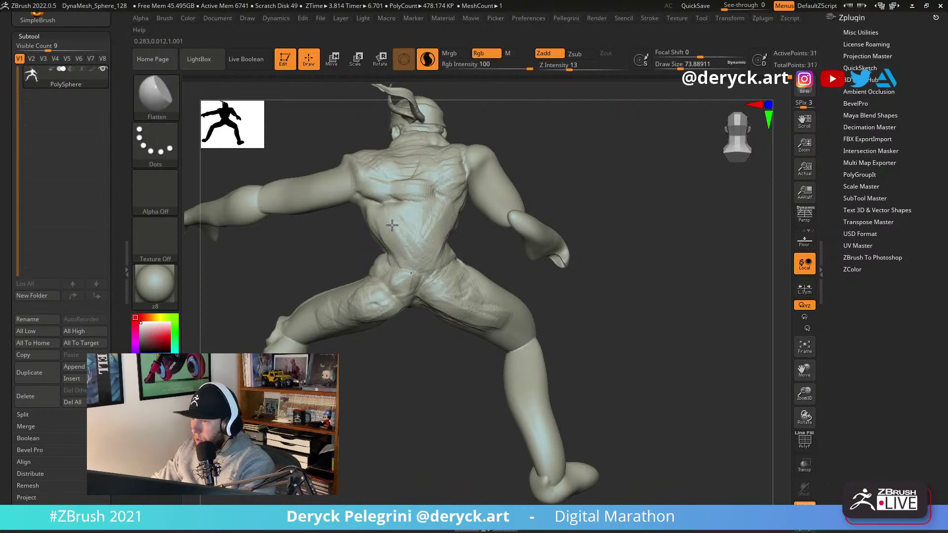
drag(479, 245, 410, 193)
Adjust the upper back and shoulder silhouette with the Move brush and level the surface with Flatten.
key(b)
key(m)
key(v)
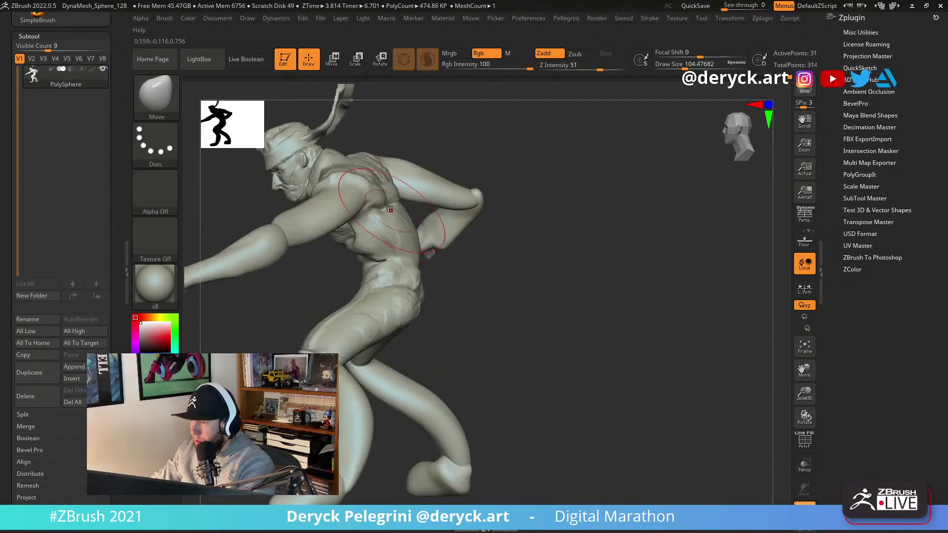
mouse_move(405, 140)
mouse_down()
mouse_move(404, 157)
mouse_move(321, 211)
mouse_move(410, 212)
mouse_up()
key(b)
key(f)
key(l)
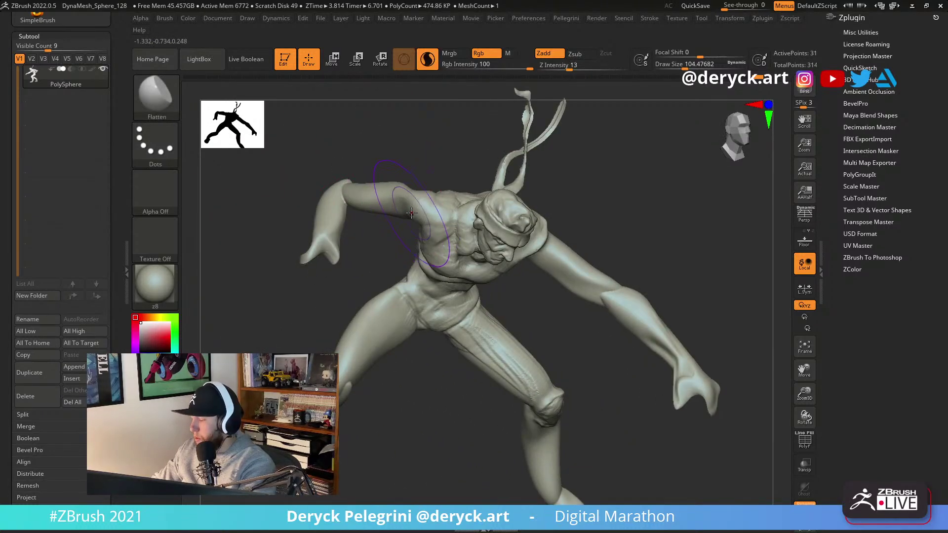
Build up the character's right shoulder and adjoining chest with the ClayBuildup brush.
key(b)
key(c)
key(b)
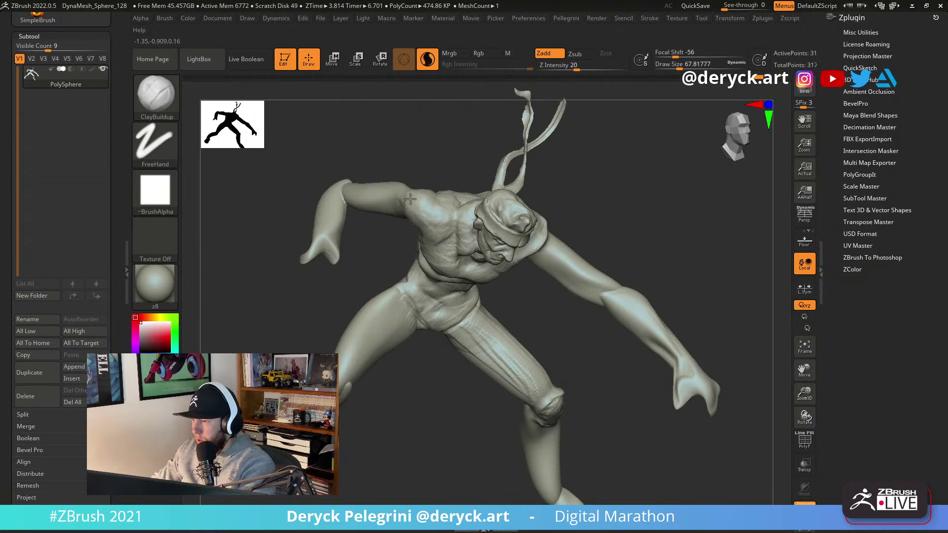
mouse_move(413, 202)
mouse_down()
mouse_move(395, 183)
mouse_move(446, 222)
mouse_up()
drag(364, 180, 371, 248)
Carve the seam between the right shoulder and back with a reduced DamStandard brush.
key(b)
key(d)
key(s)
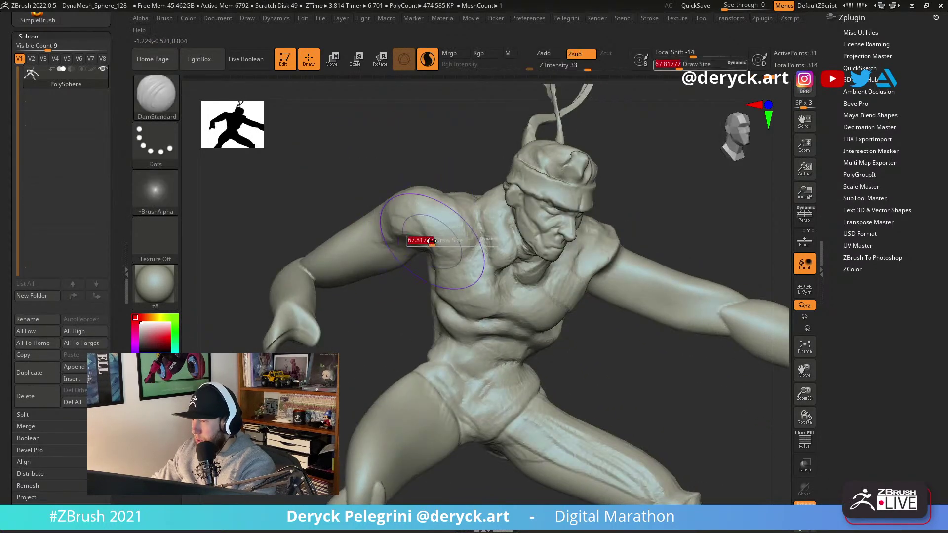
drag(387, 150, 350, 195)
right_drag(389, 196, 341, 209)
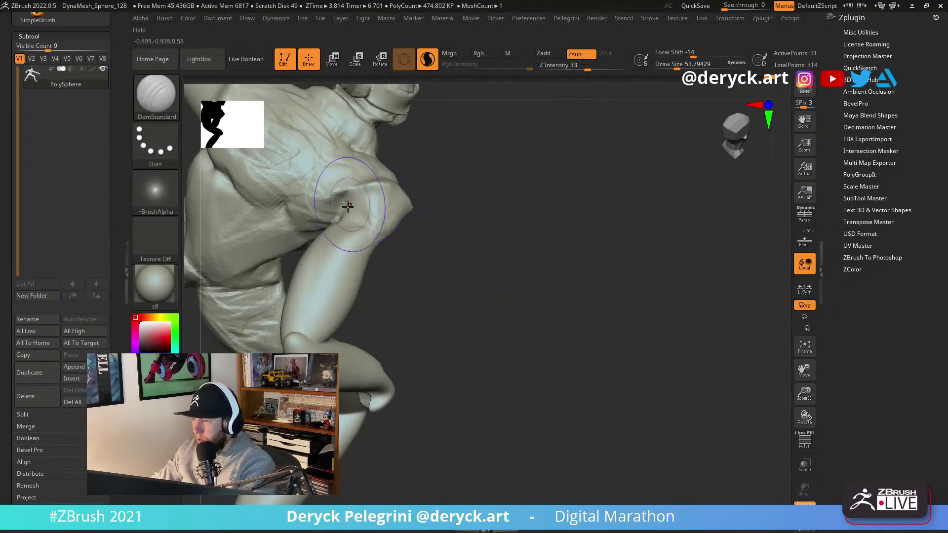
key([)
drag(339, 218, 333, 202)
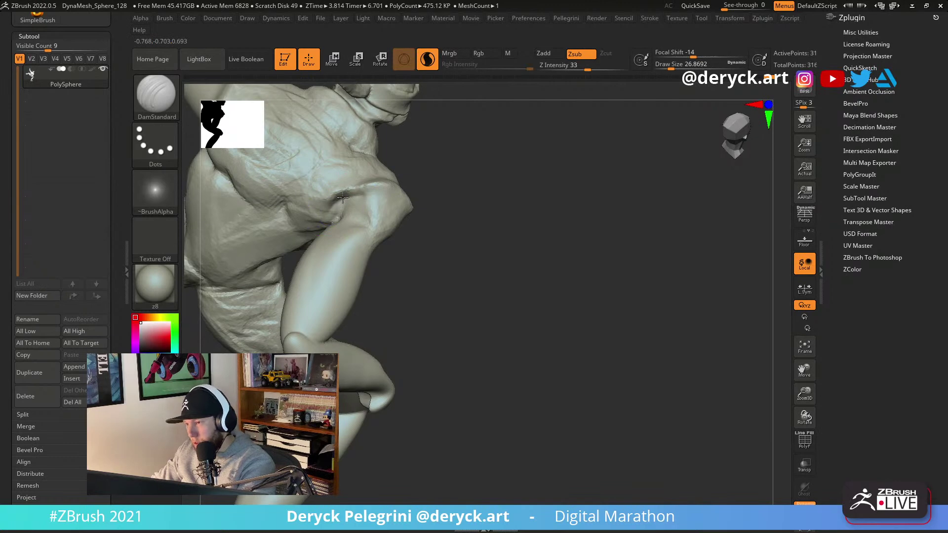
Carve a fold from the right armpit down the side of the torso with DamStandard.
drag(415, 208, 320, 190)
mouse_move(314, 187)
right_down()
mouse_move(225, 167)
mouse_move(301, 213)
mouse_move(286, 201)
mouse_move(366, 234)
right_up()
drag(384, 250, 406, 296)
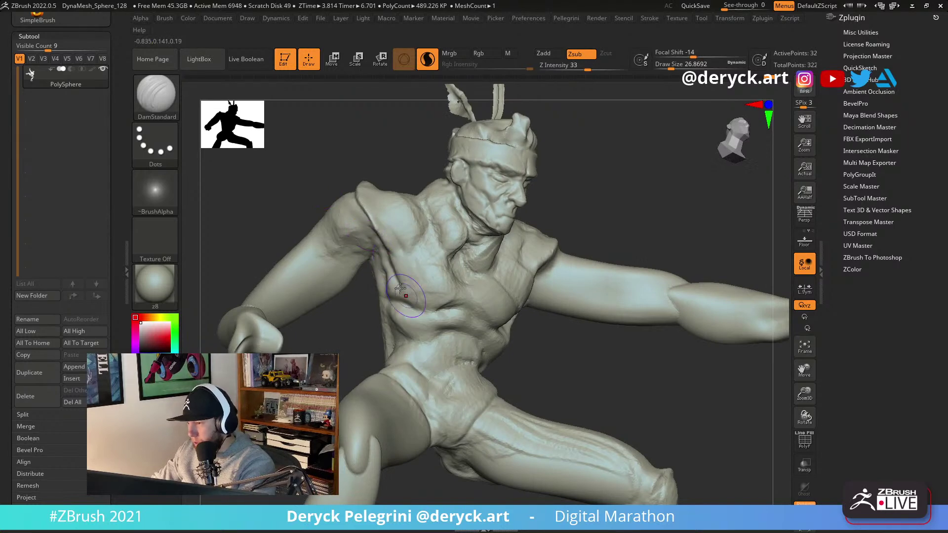
drag(381, 245, 401, 291)
Cut creases around the left side of the waist with the DamStandard brush.
mouse_move(551, 347)
right_down()
mouse_move(393, 338)
mouse_move(435, 331)
right_up()
mouse_move(477, 306)
mouse_down()
mouse_move(502, 303)
mouse_move(547, 332)
mouse_up()
right_drag(617, 336, 596, 318)
mouse_move(542, 326)
mouse_down()
mouse_move(621, 241)
mouse_move(582, 305)
mouse_move(546, 335)
mouse_up()
mouse_move(585, 368)
right_down()
mouse_move(607, 390)
mouse_move(592, 312)
mouse_move(570, 301)
right_up()
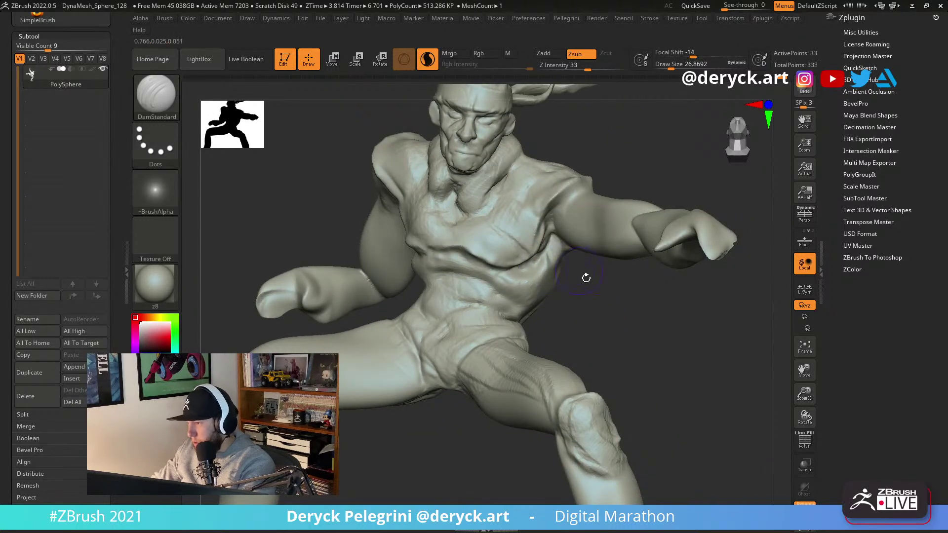
Carve fabric folds across the abdomen and beneath the chest with the DamStandard brush.
right_drag(578, 269, 570, 254)
right_drag(598, 297, 545, 276)
drag(549, 287, 529, 298)
mouse_move(562, 261)
mouse_down()
mouse_move(522, 295)
mouse_move(489, 302)
mouse_up()
drag(403, 263, 524, 288)
drag(471, 273, 524, 307)
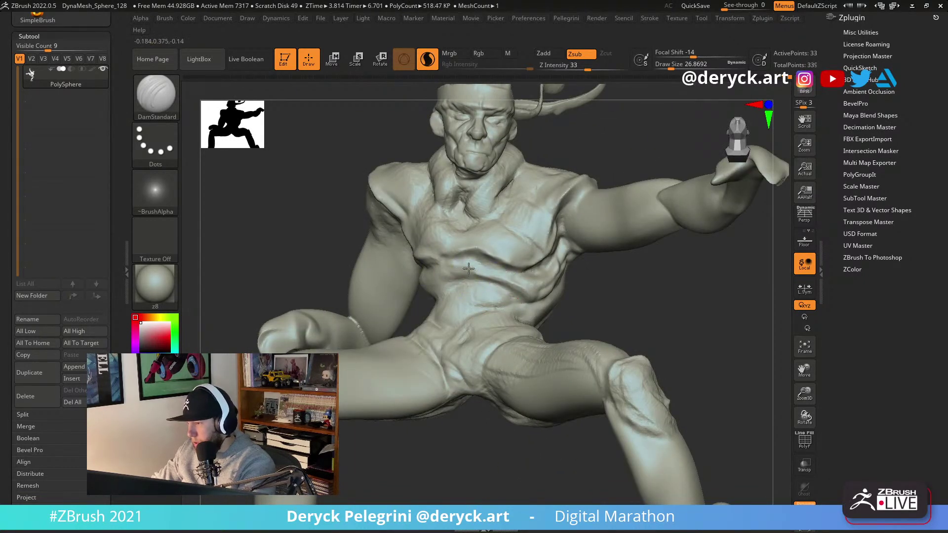
drag(468, 271, 469, 276)
right_drag(469, 276, 446, 282)
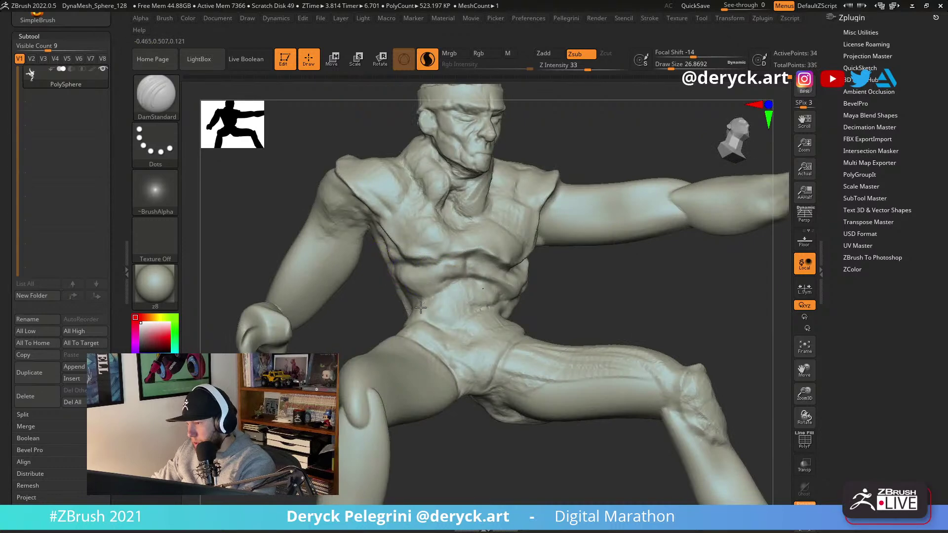
mouse_move(366, 311)
right_down()
mouse_move(385, 308)
mouse_move(386, 272)
mouse_move(477, 234)
mouse_move(476, 220)
right_up()
Swell the back beneath the character's right shoulder with the Inflate brush.
key(b)
key(m)
key(v)
key(b)
key(i)
key(n)
key(s)
drag(476, 217, 479, 215)
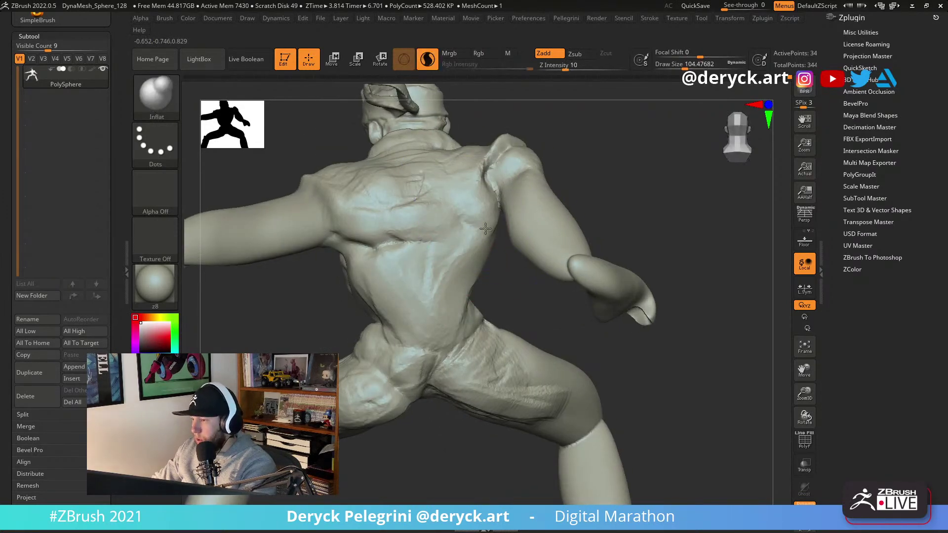
ctrl+drag(514, 257, 524, 276)
key(s)
drag(483, 217, 479, 216)
Sharpen the creases under the right armpit with the DamStandard brush.
mouse_move(530, 292)
right_down()
mouse_move(434, 288)
mouse_move(460, 290)
mouse_move(518, 241)
right_up()
key(b)
key(d)
key(s)
key(s)
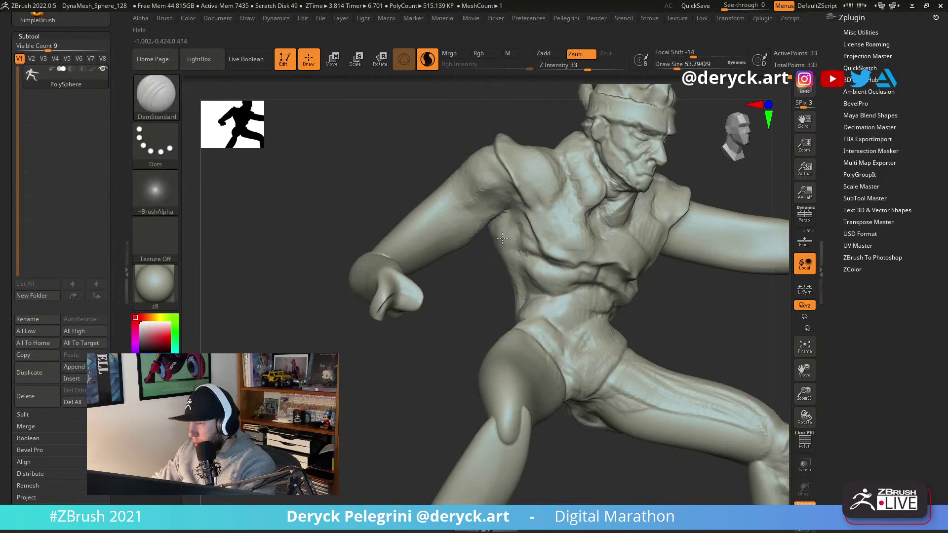
mouse_move(502, 294)
right_down()
mouse_move(482, 220)
mouse_move(364, 302)
right_up()
Adjust the torso forms around the chest and back with the Move brush.
key(b)
key(c)
key(b)
key(b)
key(m)
key(v)
mouse_move(446, 290)
right_down()
mouse_move(327, 297)
mouse_move(259, 265)
mouse_move(280, 255)
mouse_move(265, 252)
mouse_move(346, 257)
right_up()
Carve creases around and below the left shoulder blade with DamStandard at a draw size of about 35.
key(b)
key(d)
key(s)
key(s)
drag(489, 236, 464, 237)
mouse_move(583, 262)
right_down()
mouse_move(548, 292)
mouse_move(555, 265)
mouse_move(538, 309)
mouse_move(549, 305)
right_up()
right_drag(683, 244, 396, 271)
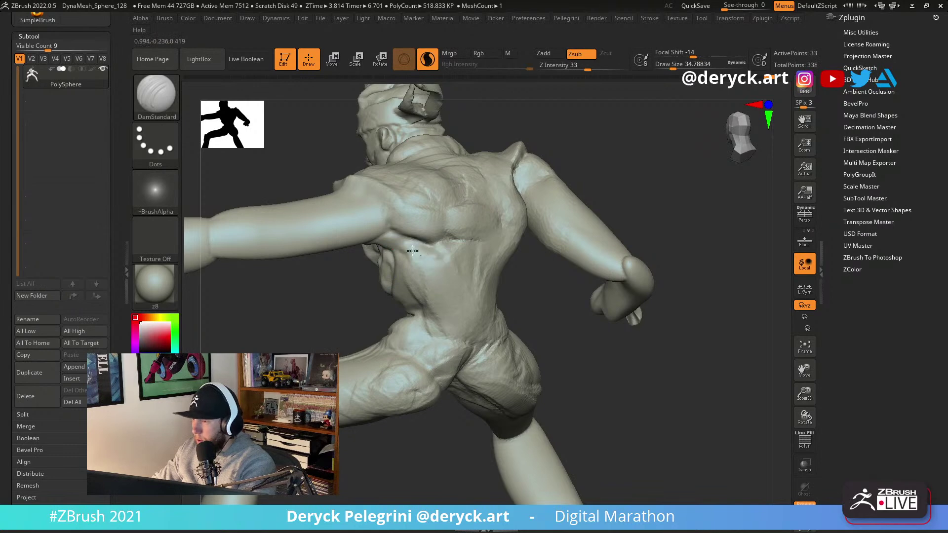
right_drag(454, 246, 470, 224)
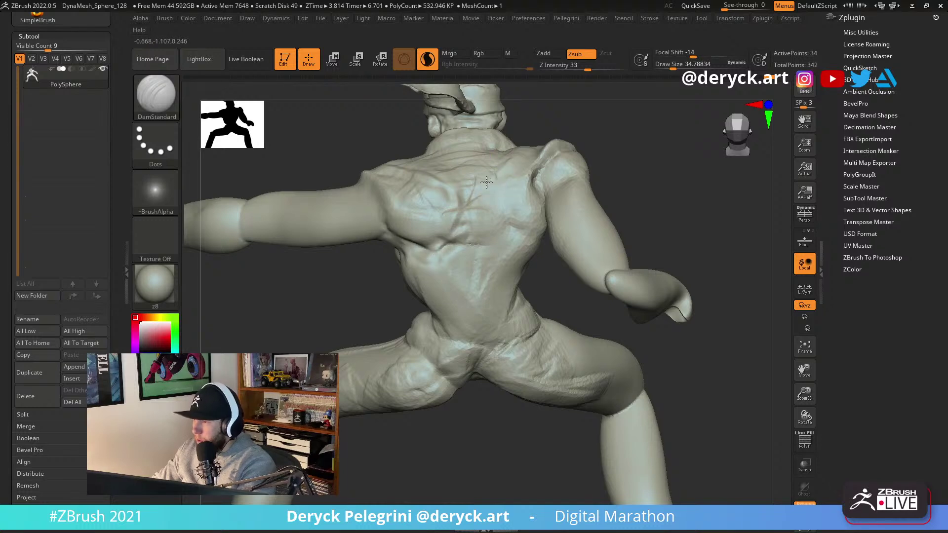
Carve diagonal folds across the middle of the upper back with the DamStandard brush.
mouse_move(514, 222)
mouse_down()
mouse_move(482, 195)
mouse_move(491, 222)
mouse_move(469, 232)
mouse_up()
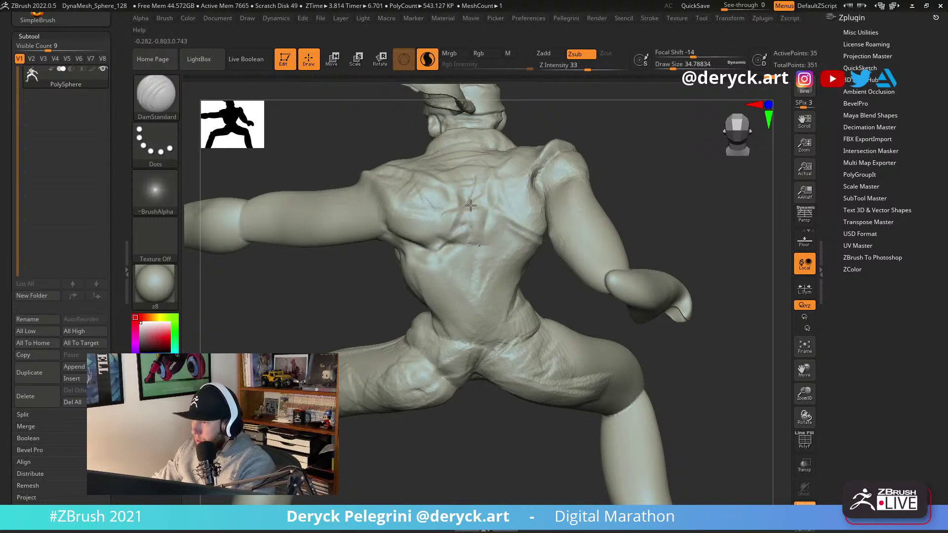
drag(452, 197, 447, 188)
right_drag(447, 188, 387, 186)
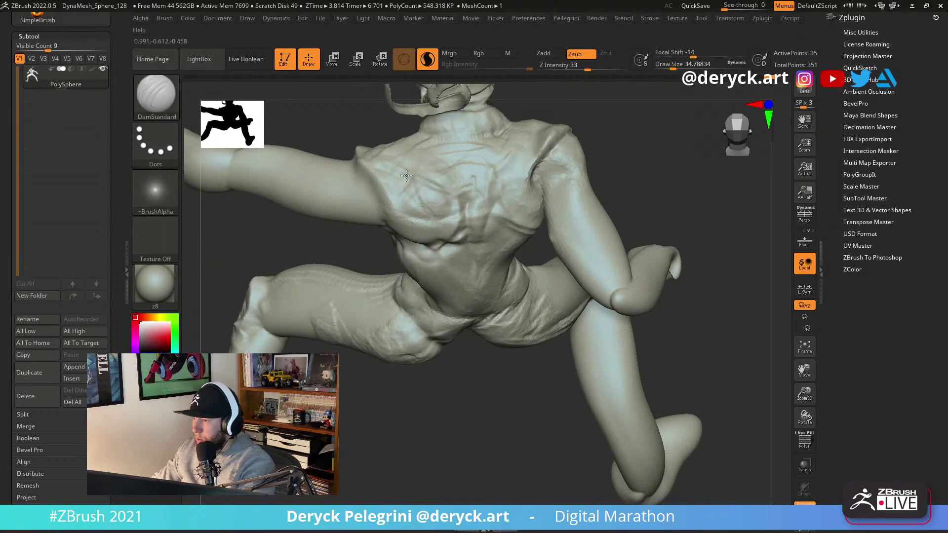
Build up the top of the left shoulder and upper back with the ClayBuildup brush.
key(b)
key(c)
key(b)
drag(405, 148, 425, 156)
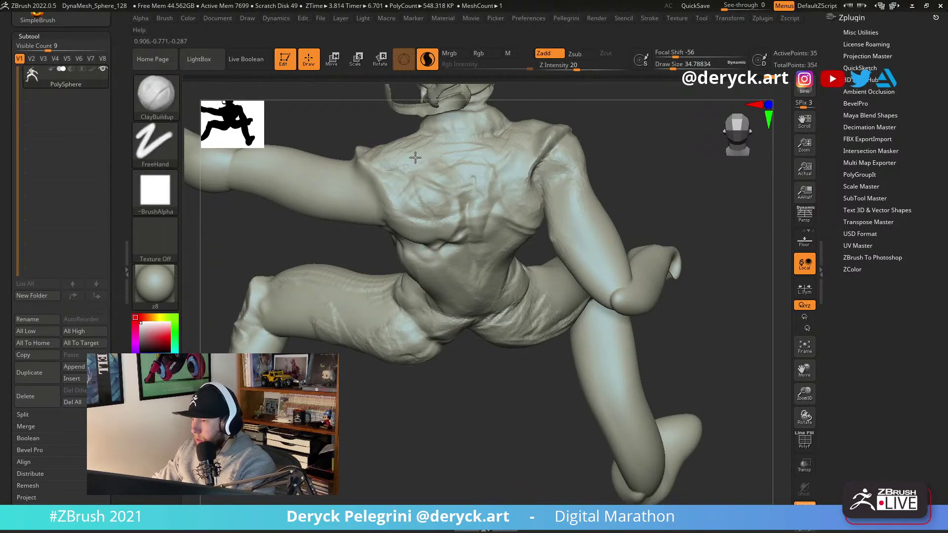
right_drag(338, 144, 355, 163)
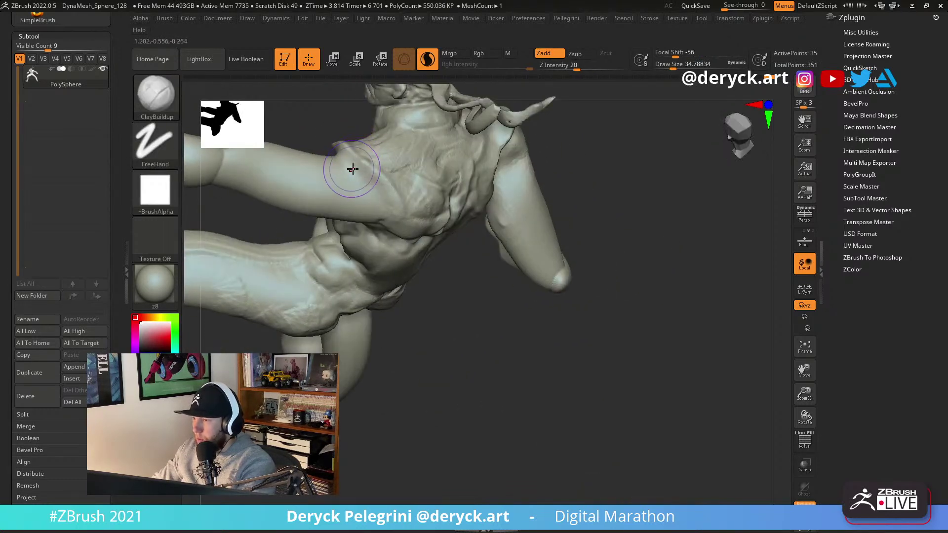
Carve the edge where the vest meets the left arm with DamStandard at a draw size of about 23.
key(b)
key(d)
key(s)
key(s)
drag(354, 173, 382, 200)
right_drag(378, 194, 540, 285)
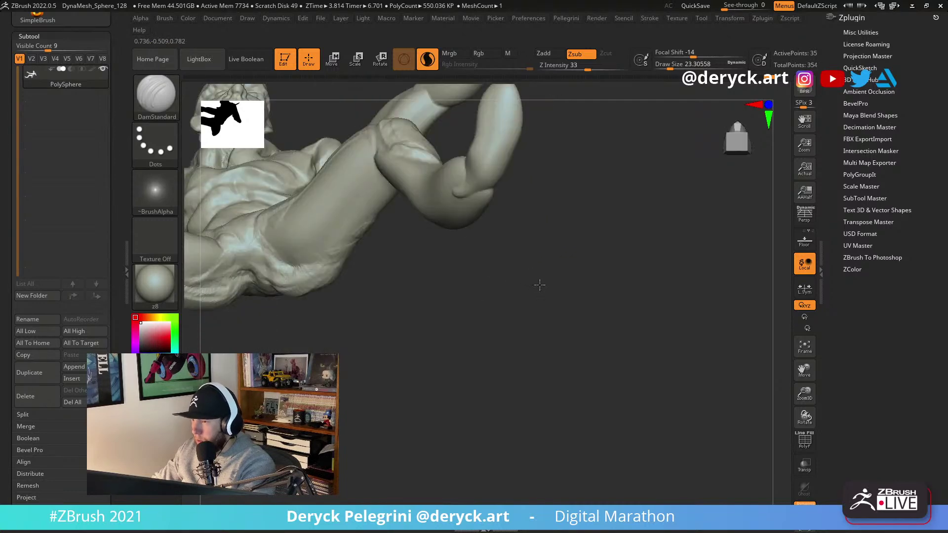
mouse_move(458, 315)
right_down()
mouse_move(461, 340)
mouse_move(521, 256)
mouse_move(563, 291)
mouse_move(533, 316)
mouse_move(470, 300)
right_up()
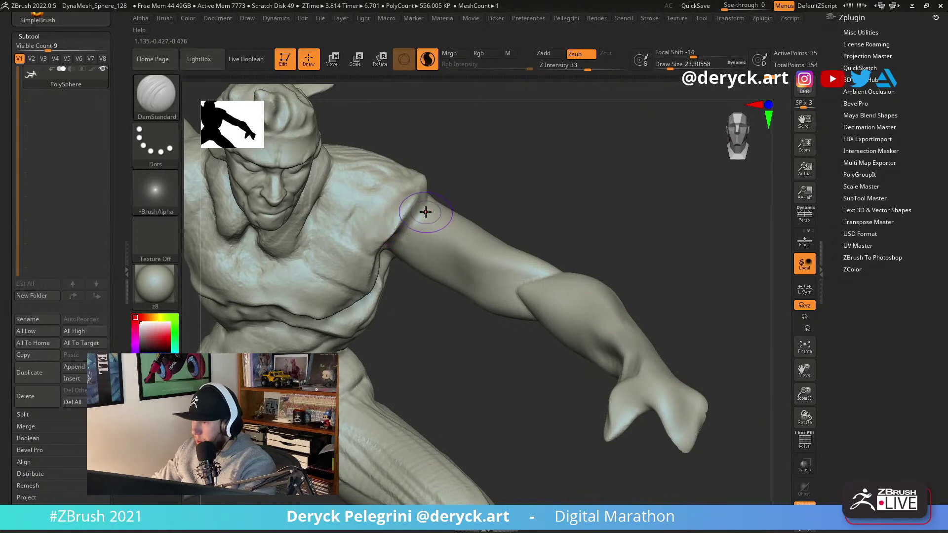
Build up the deltoid on the left upper arm with ClayBuildup at a draw size of about 29.
key(b)
key(c)
key(b)
mouse_move(421, 220)
mouse_down()
mouse_move(425, 203)
mouse_move(439, 203)
mouse_move(416, 224)
mouse_up()
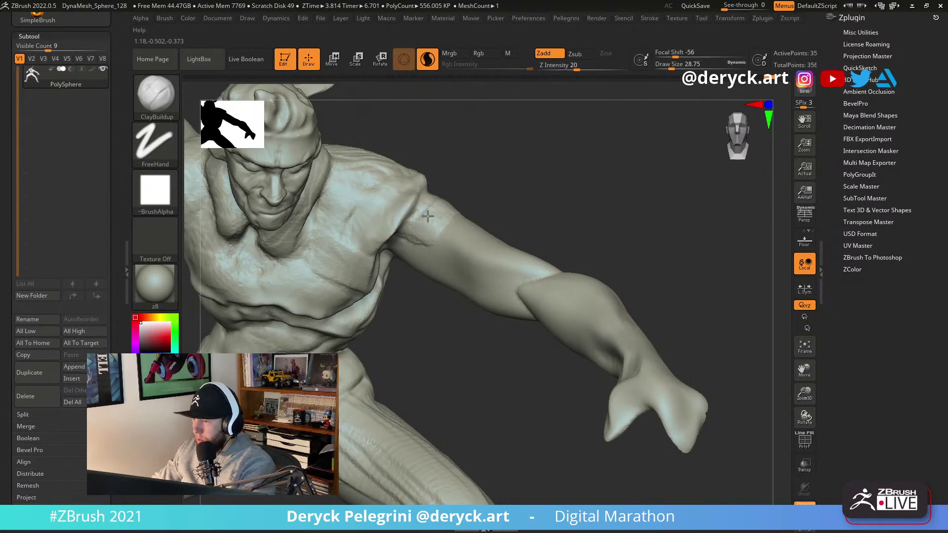
right_drag(439, 194, 395, 199)
mouse_move(435, 199)
mouse_down()
mouse_move(464, 180)
mouse_move(461, 196)
mouse_up()
mouse_move(464, 207)
right_down()
mouse_move(546, 214)
mouse_move(534, 235)
mouse_move(472, 267)
mouse_move(476, 254)
right_up()
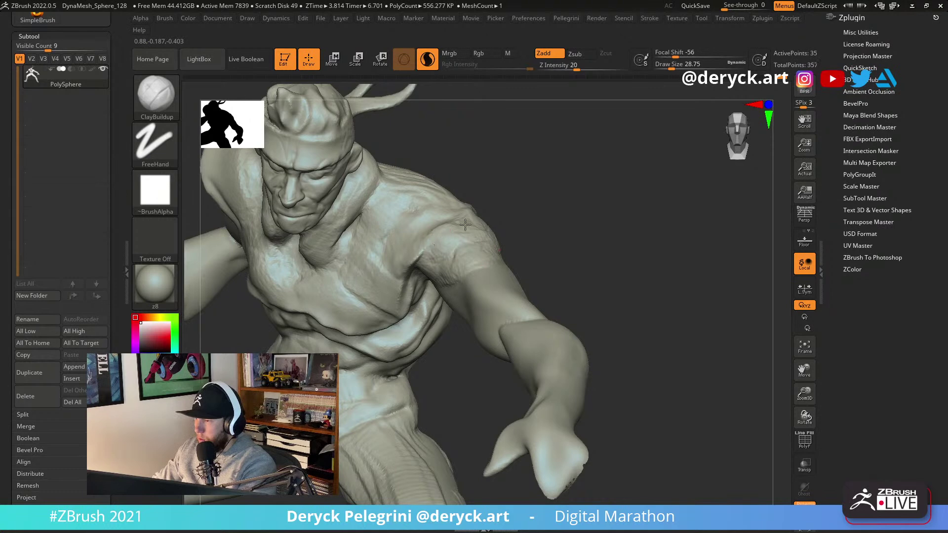
Reshape the left shoulder and upper arm with the Move brush.
right_drag(474, 242, 537, 218)
key(b)
key(m)
key(v)
key(s)
mouse_move(459, 248)
mouse_down()
mouse_move(469, 248)
mouse_move(466, 225)
mouse_move(460, 237)
mouse_up()
Add fullness to the left shoulder with the Inflate brush.
key(b)
key(i)
key(n)
key(s)
mouse_move(446, 255)
right_down()
mouse_move(454, 274)
mouse_move(561, 271)
mouse_move(475, 269)
right_up()
Carve sharper creases around the left shoulder with a smaller DamStandard brush.
key(b)
key(d)
key(s)
key([)
right_drag(554, 195, 525, 247)
drag(524, 248, 560, 164)
Turn on perspective display and adjust the lips with a small Move brush.
mouse_move(585, 158)
ctrl+right_down()
mouse_move(543, 214)
mouse_move(555, 205)
mouse_move(435, 238)
mouse_move(619, 283)
mouse_move(624, 233)
mouse_move(610, 209)
mouse_move(567, 199)
mouse_move(437, 250)
ctrl+right_up()
key(p)
ctrl+right_drag(283, 200, 460, 291)
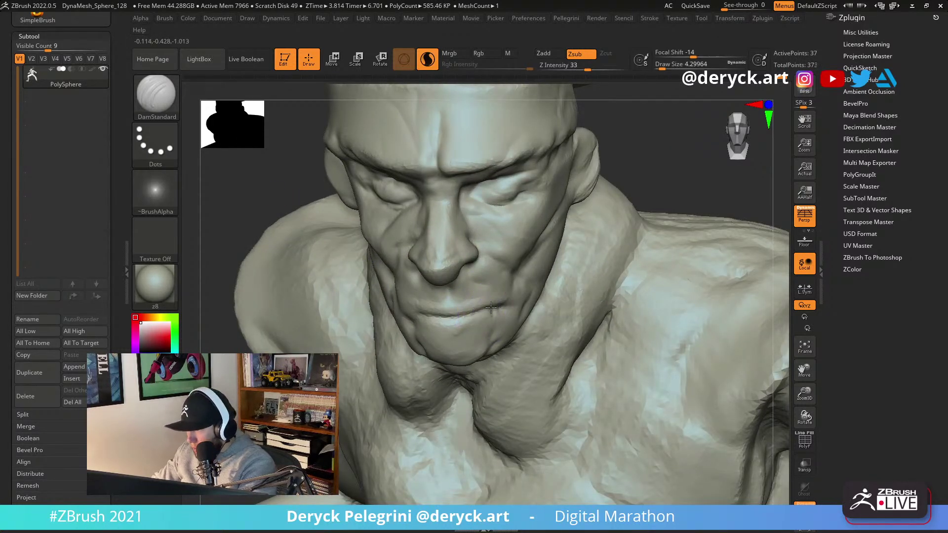
key(b)
key(m)
key(v)
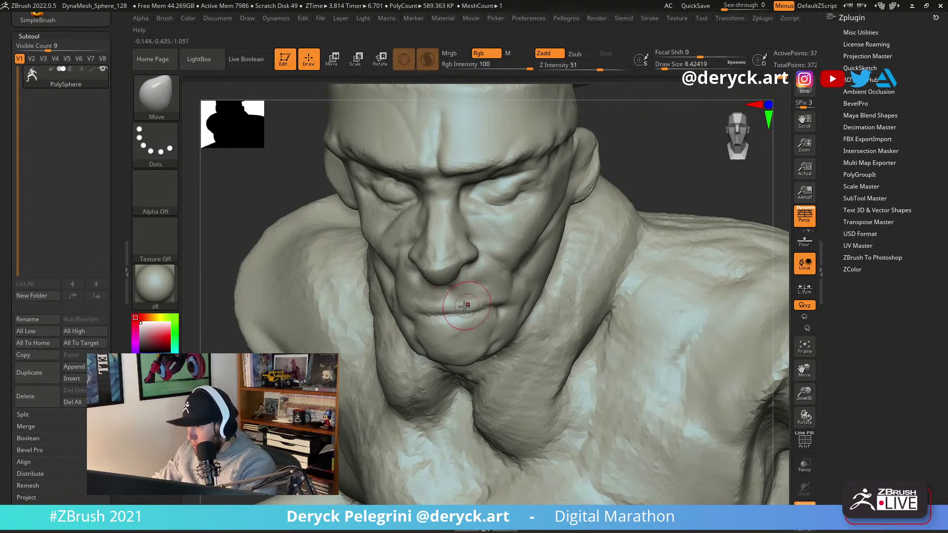
Tighten the mouth line with the Pinch brush and cut its corners with DamStandard.
key(b)
key(p)
key(i)
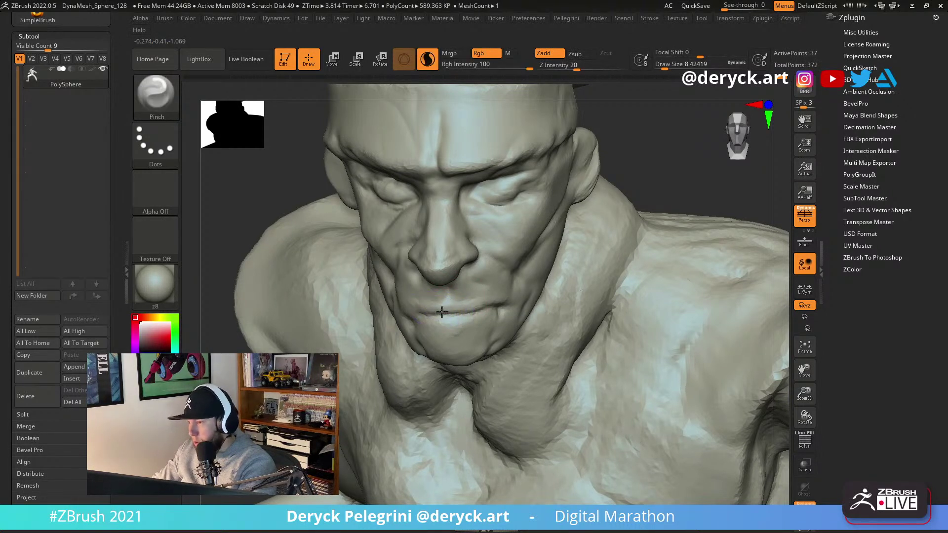
key(b)
key(d)
key(s)
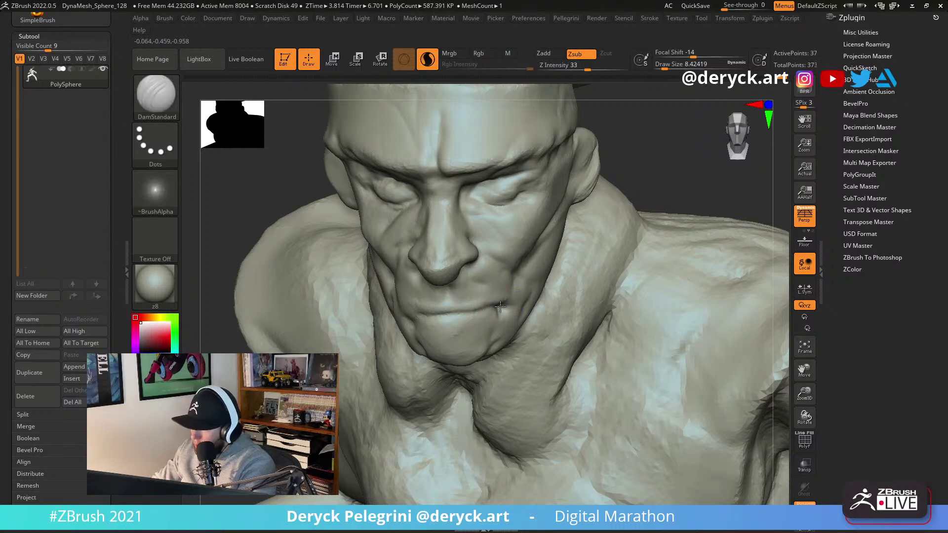
right_drag(341, 262, 568, 297)
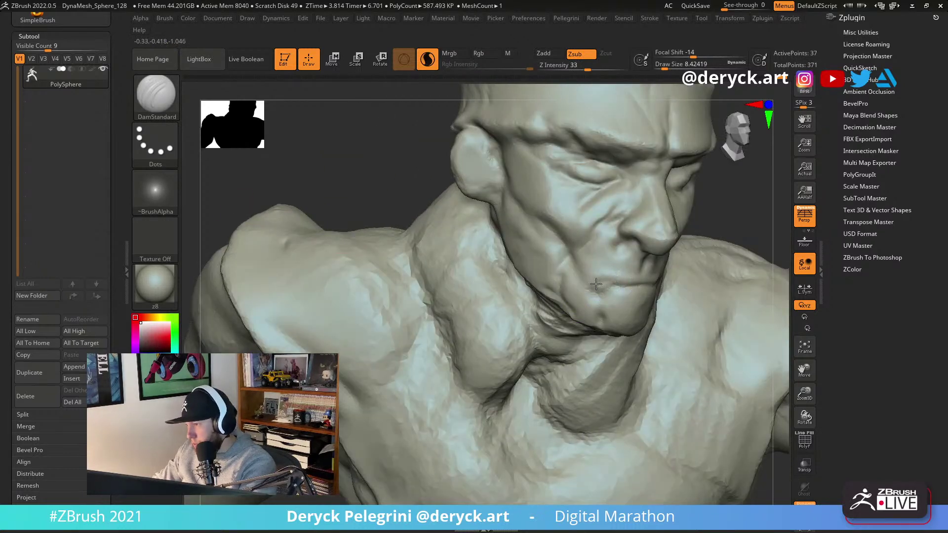
Reshape the mouth, cheek and jaw with the Move brush, using a draw size up to about 23.
key(b)
key(m)
key(v)
right_drag(721, 215, 631, 263)
right_drag(728, 226, 563, 299)
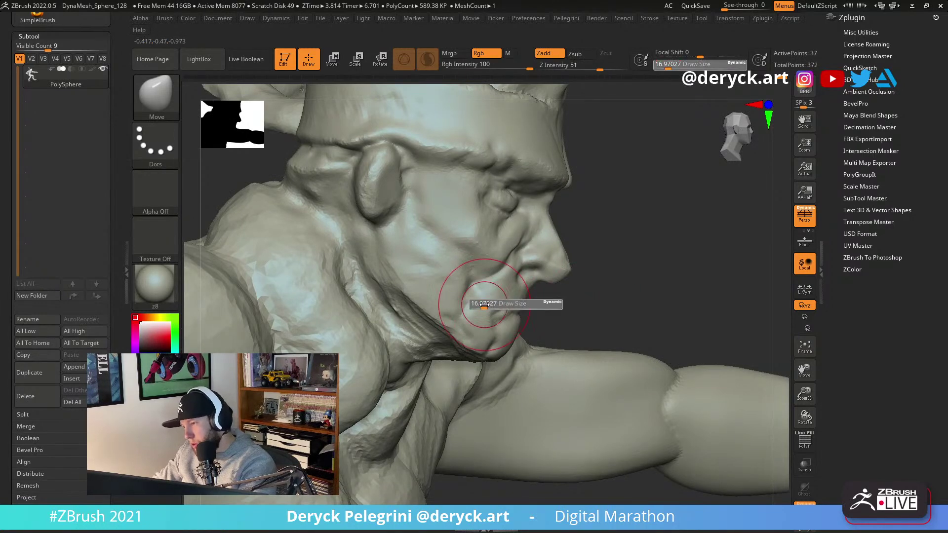
mouse_move(563, 300)
right_down()
mouse_move(535, 313)
mouse_move(528, 306)
right_up()
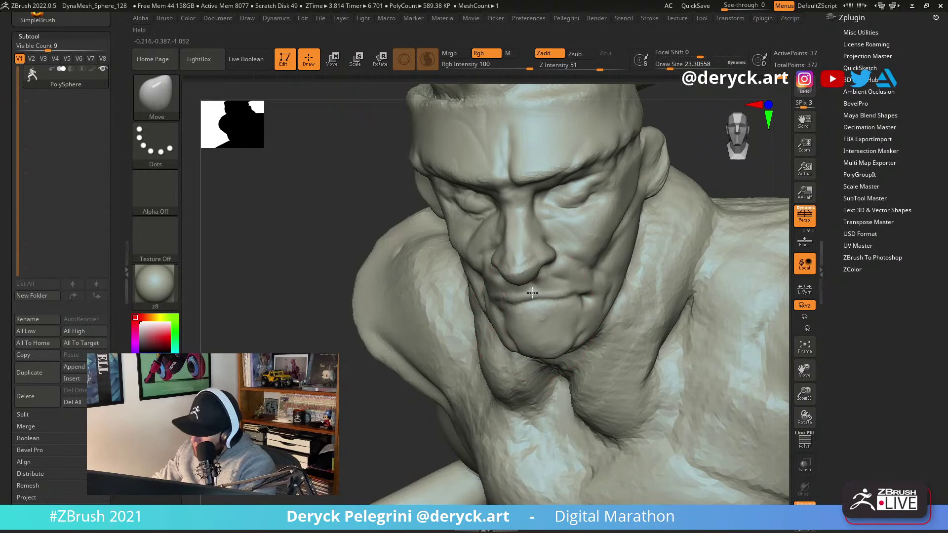
mouse_move(365, 261)
right_down()
mouse_move(354, 237)
mouse_move(314, 218)
mouse_move(326, 178)
right_up()
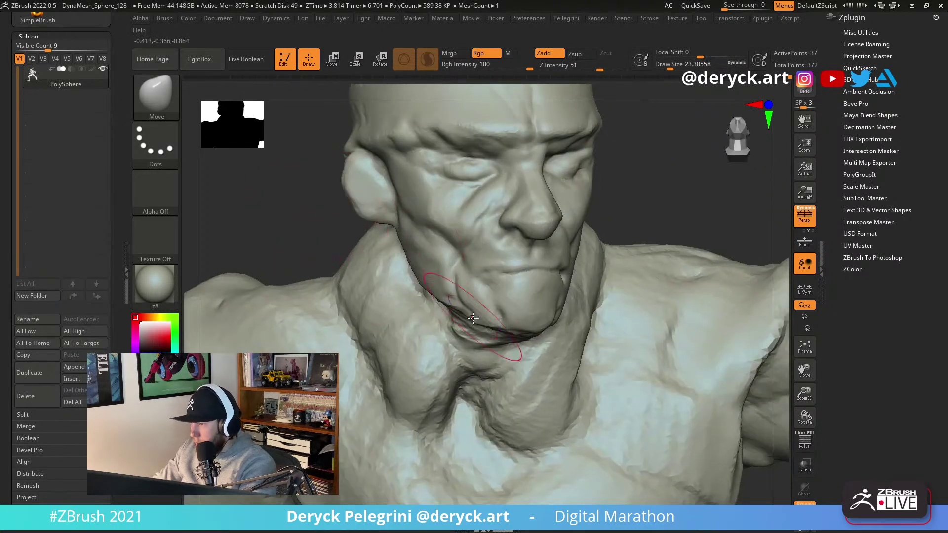
Flatten the planes along the right jawline with the Flatten brush at a draw size of about 13.
key(b)
key(f)
key(l)
drag(434, 293, 519, 341)
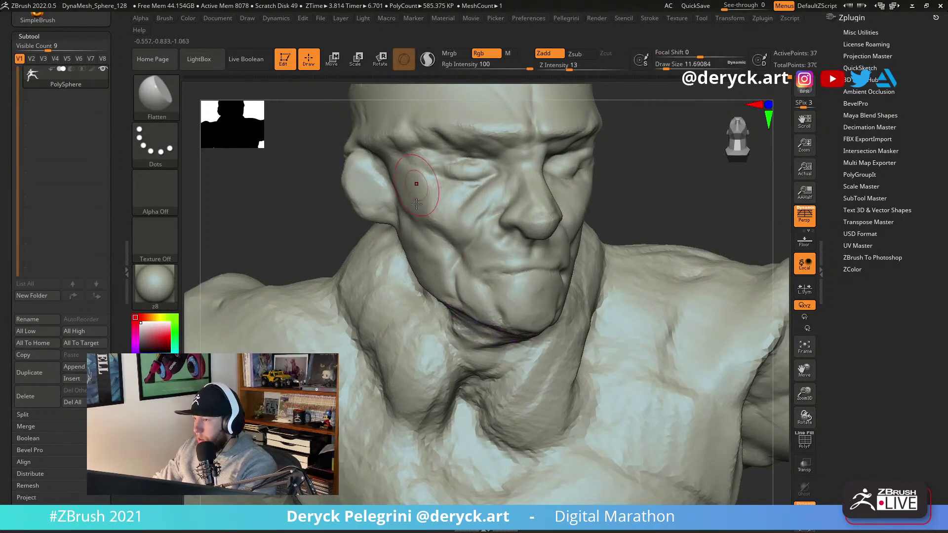
key(s)
drag(484, 317, 472, 316)
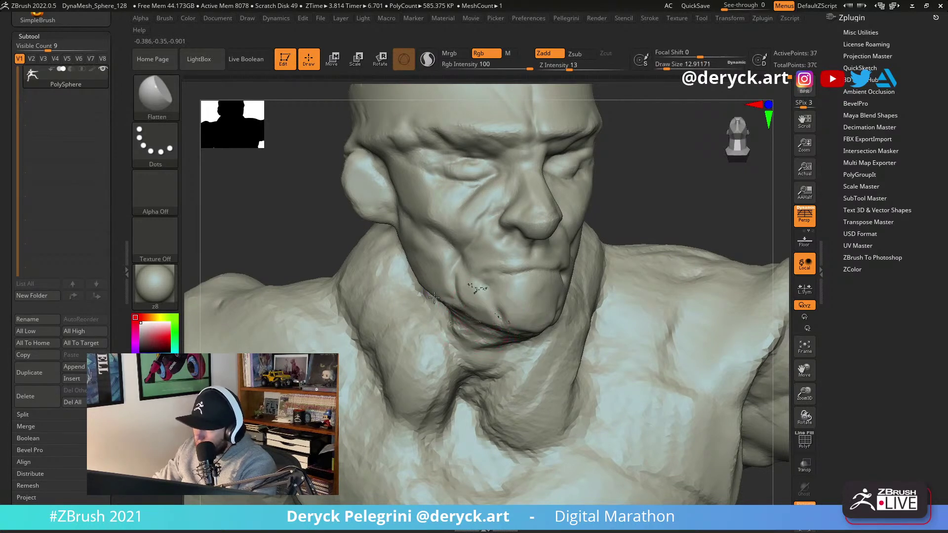
Define the crease around the character's left nostril with the DamStandard brush at a draw size of about 7.5.
mouse_move(435, 273)
right_down()
mouse_move(334, 226)
mouse_move(427, 258)
mouse_move(533, 237)
right_up()
key(s)
key(d)
key(Escape)
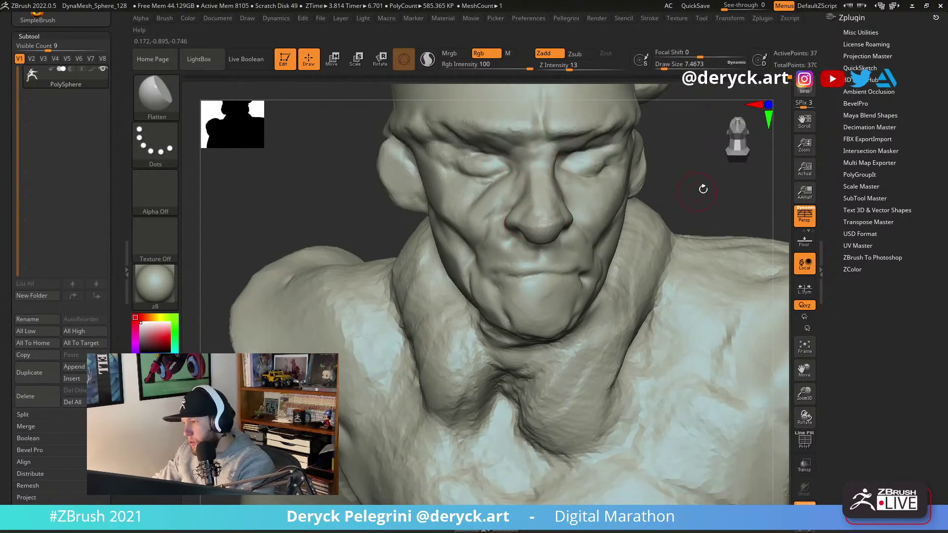
right_drag(693, 191, 518, 211)
key(b)
key(d)
key(s)
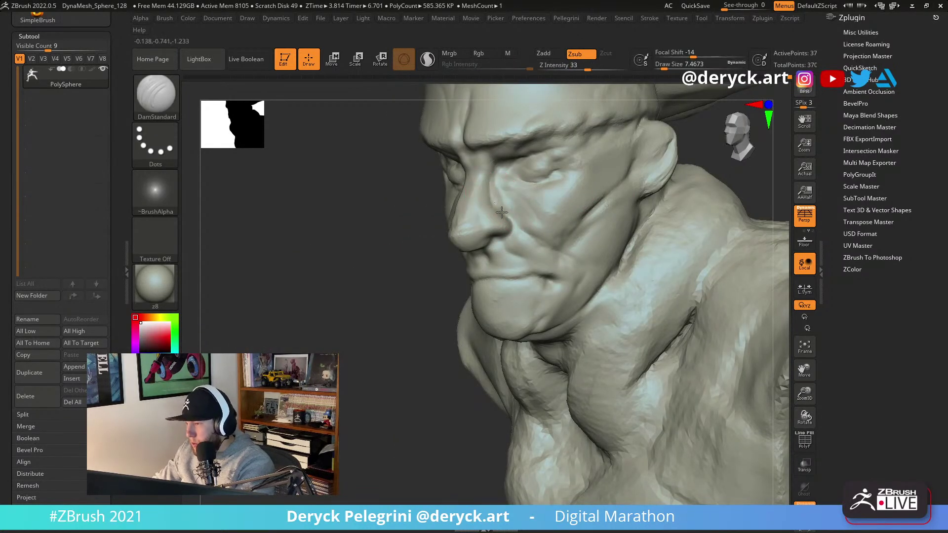
Shape the left side of the nose with the Move brush at a draw size of about 8.4 and deepen its crease with DamStandard.
key(b)
key(m)
key(v)
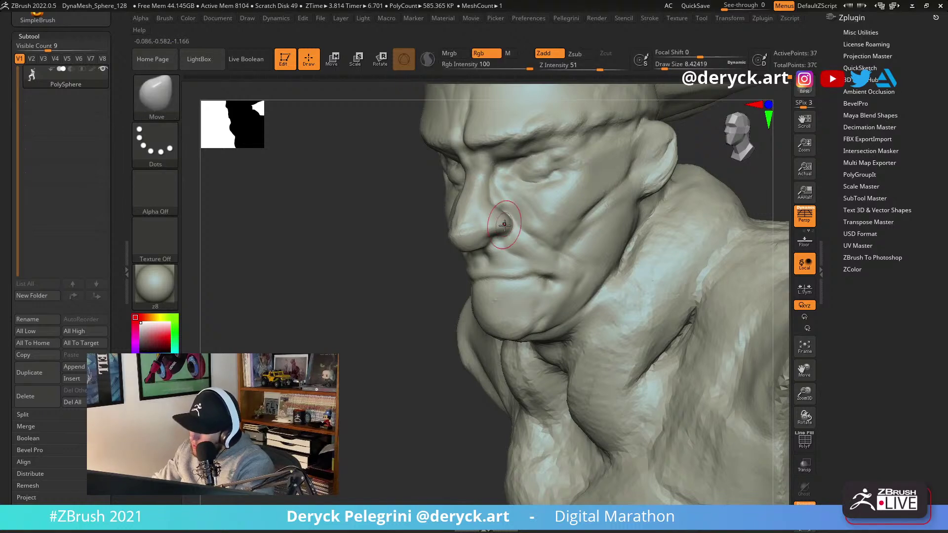
drag(381, 209, 573, 224)
key(b)
key(d)
key(s)
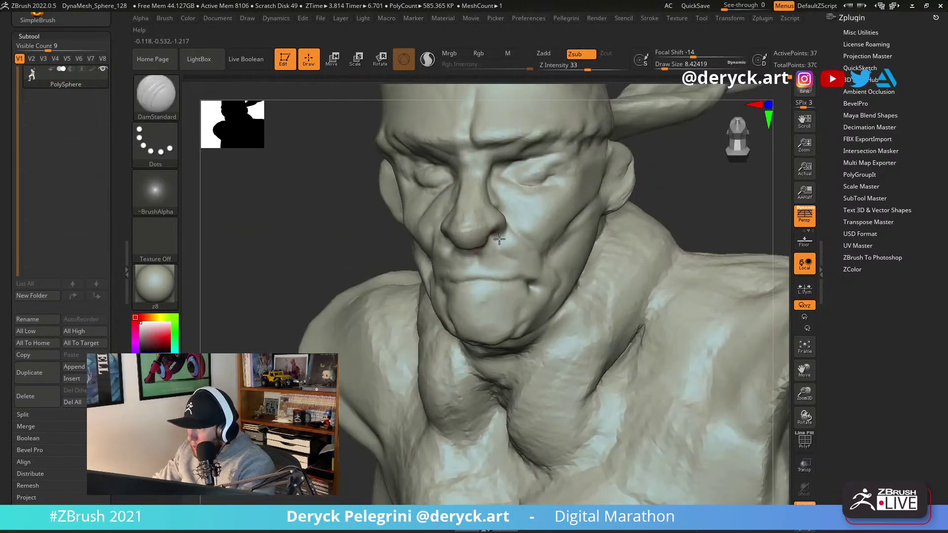
mouse_move(660, 224)
right_down()
mouse_move(677, 186)
mouse_move(550, 200)
right_up()
Build up the character's left eyelids with ClayBuildup and cut the lid lines with DamStandard at a draw size of about 6.6.
key(b)
key(c)
key(b)
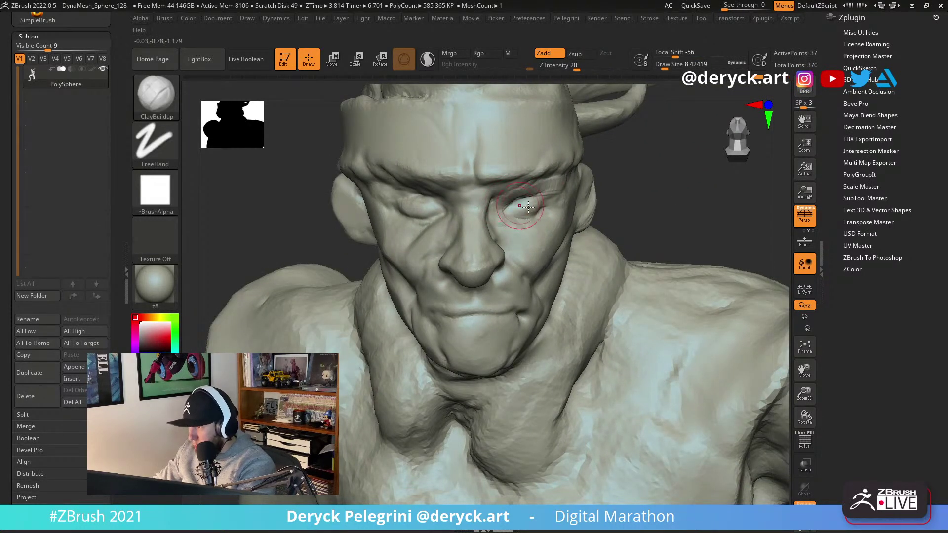
key(b)
key(d)
key(s)
mouse_move(500, 209)
mouse_down()
mouse_move(540, 214)
mouse_move(549, 210)
mouse_move(518, 217)
mouse_move(528, 204)
mouse_move(509, 214)
mouse_move(543, 197)
mouse_move(556, 203)
mouse_up()
drag(614, 198, 543, 202)
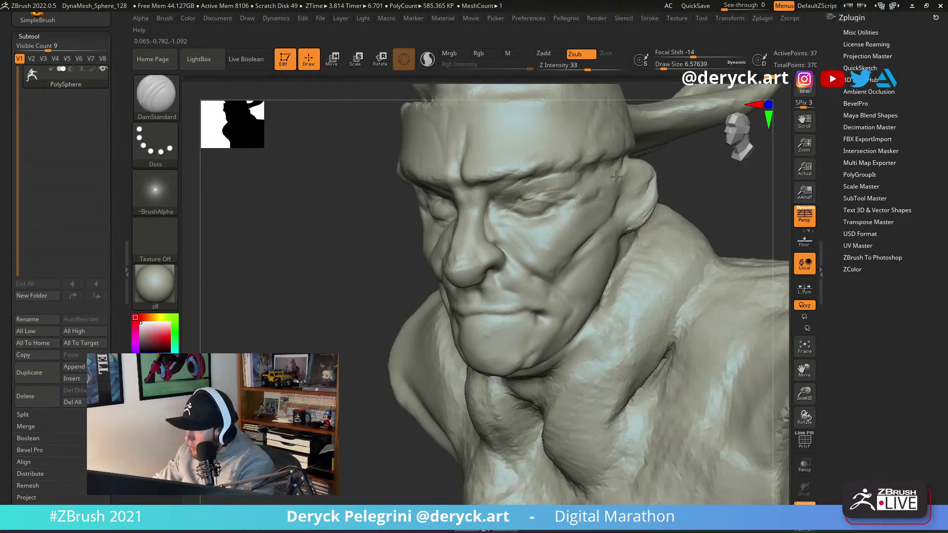
right_drag(585, 195, 539, 200)
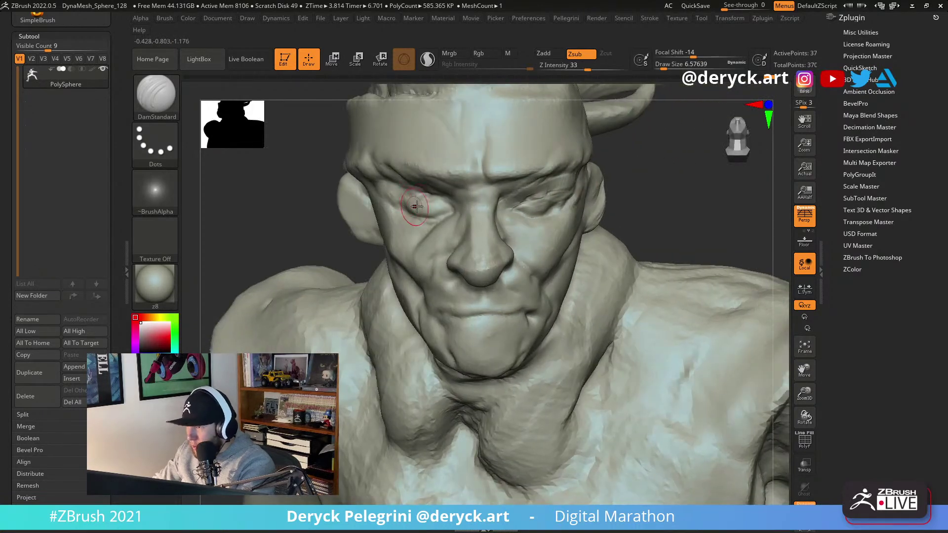
Build up the character's right eyelids with ClayBuildup, cut their lines with DamStandard and adjust the side of the nose.
key(b)
key(c)
key(b)
mouse_move(406, 196)
mouse_down()
mouse_move(438, 195)
mouse_move(450, 208)
mouse_up()
key(b)
key(d)
key(s)
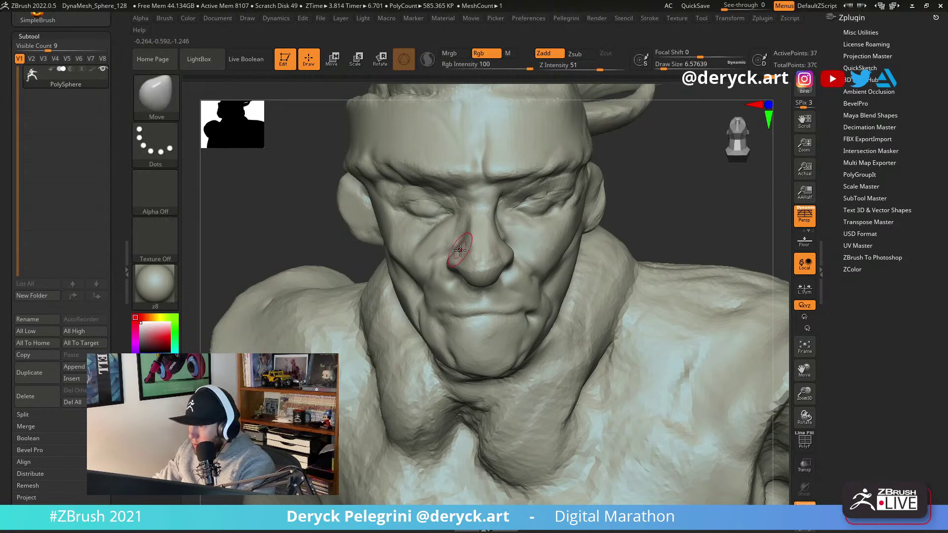
mouse_move(296, 239)
mouse_down()
mouse_move(462, 269)
mouse_move(535, 226)
mouse_move(517, 277)
mouse_up()
mouse_move(296, 232)
mouse_down()
mouse_move(346, 229)
mouse_move(363, 217)
mouse_move(298, 214)
mouse_move(294, 191)
mouse_move(313, 212)
mouse_move(295, 194)
mouse_move(283, 206)
mouse_move(307, 180)
mouse_move(341, 171)
mouse_move(290, 148)
mouse_up()
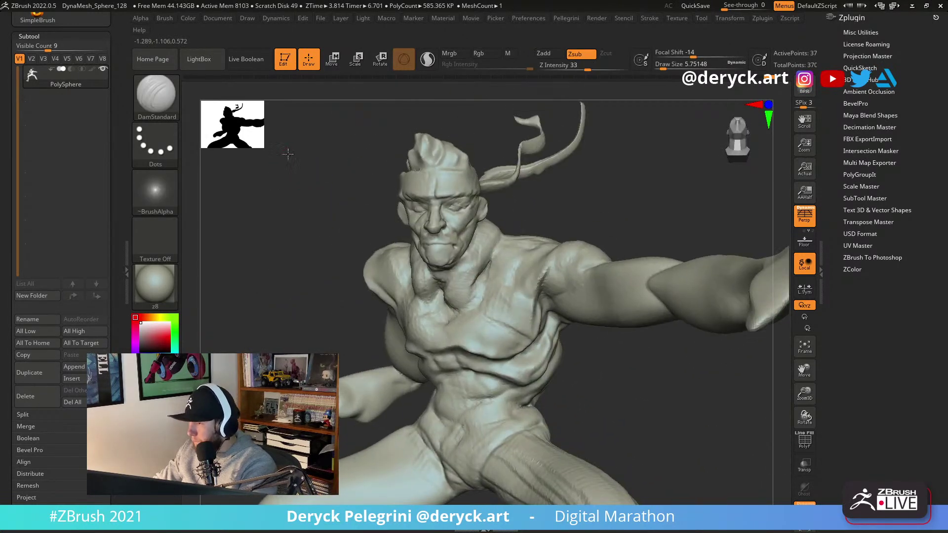
Add volume to the collar and upper chest with the ClayBuildup brush at a draw size of about 23.
key(b)
key(c)
key(b)
key(s)
key(s)
drag(485, 261, 492, 261)
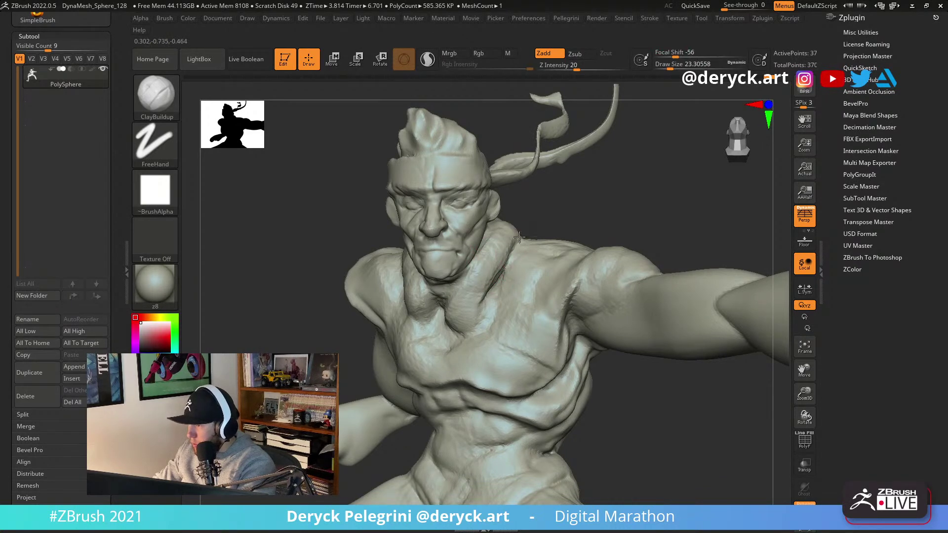
drag(547, 208, 568, 220)
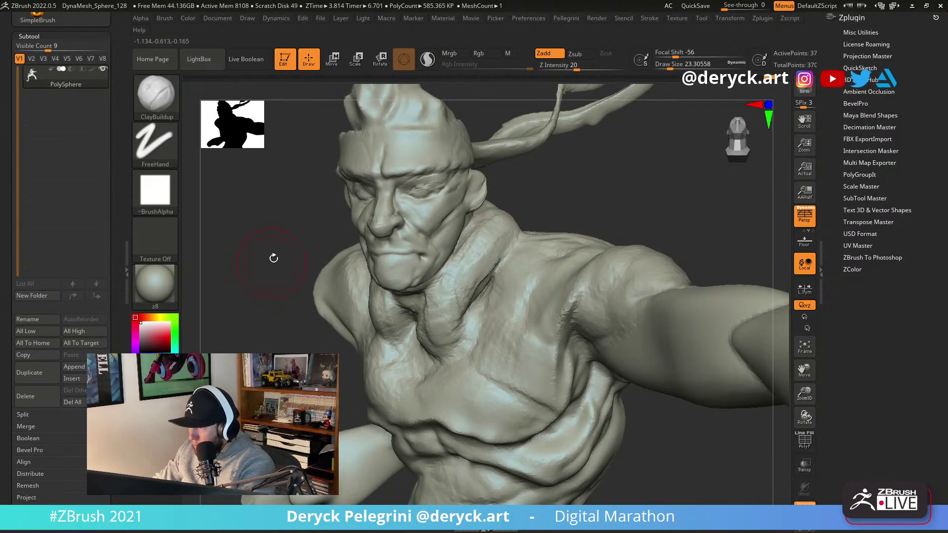
drag(269, 265, 311, 262)
Carve the neck lines under the chin between the collar flaps with DamStandard at a draw size of about 12.
key(b)
key(d)
key(s)
key(s)
key(s)
drag(433, 291, 428, 295)
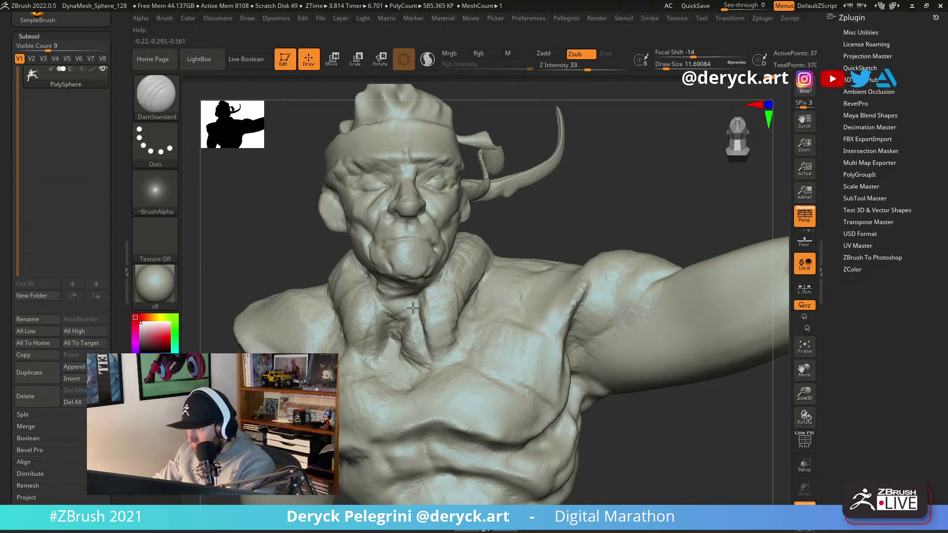
drag(535, 238, 506, 235)
Fill out the throat between the collar flaps with ClayBuildup and adjust the collar's shape with the Move brush.
key(b)
key(c)
key(b)
key(s)
drag(461, 311, 443, 272)
key(b)
key(m)
key(v)
mouse_move(499, 227)
mouse_down()
mouse_move(430, 236)
mouse_move(540, 264)
mouse_move(499, 253)
mouse_move(444, 277)
mouse_move(420, 307)
mouse_up()
Refine the inner collar edges with DamStandard and ClayBuildup, and smooth the neck surface.
key(b)
key(d)
key(s)
key(b)
key(c)
key(b)
mouse_move(412, 257)
shift+mouse_down()
mouse_move(420, 292)
mouse_move(449, 295)
mouse_move(440, 275)
mouse_move(455, 287)
mouse_move(441, 276)
shift+mouse_up()
Define the lower ends of the collar with DamStandard and ClayBuildup at a draw size of about 13.
key(b)
key(d)
key(s)
key(s)
key(b)
key(c)
key(b)
drag(444, 311, 465, 314)
mouse_move(278, 206)
mouse_down()
mouse_move(260, 208)
mouse_move(302, 177)
mouse_up()
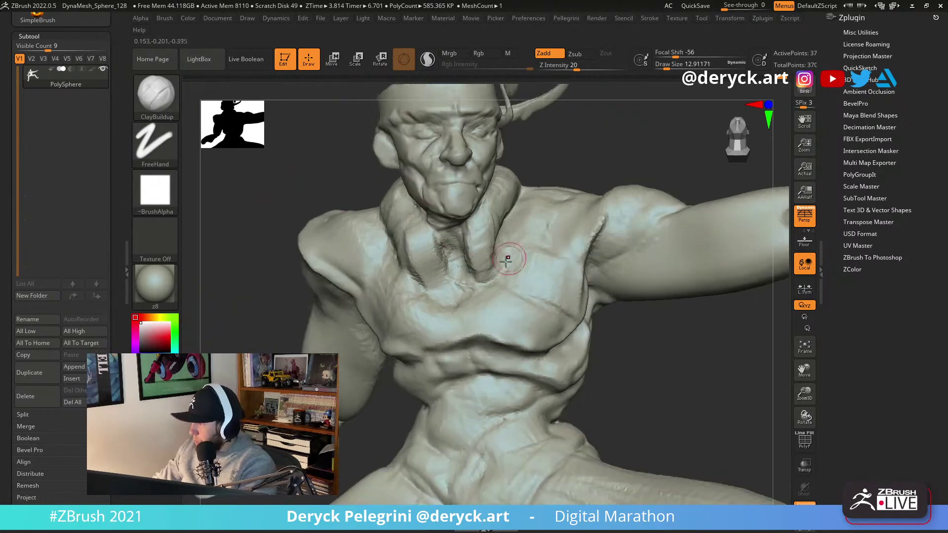
Build up cloth and muscle forms on both sides of the upper chest with ClayBuildup at a draw size of about 31.
key(s)
mouse_move(468, 284)
mouse_down()
mouse_move(486, 286)
mouse_move(510, 269)
mouse_move(492, 286)
mouse_move(548, 306)
mouse_move(567, 260)
mouse_move(495, 328)
mouse_up()
key(s)
drag(263, 233, 302, 230)
mouse_move(383, 275)
mouse_down()
mouse_move(423, 326)
mouse_move(459, 302)
mouse_move(411, 298)
mouse_move(369, 277)
mouse_move(408, 325)
mouse_up()
Carve folds from the right armpit across the chest with DamStandard at a draw size of about 31 and smooth them.
key(b)
key(d)
key(s)
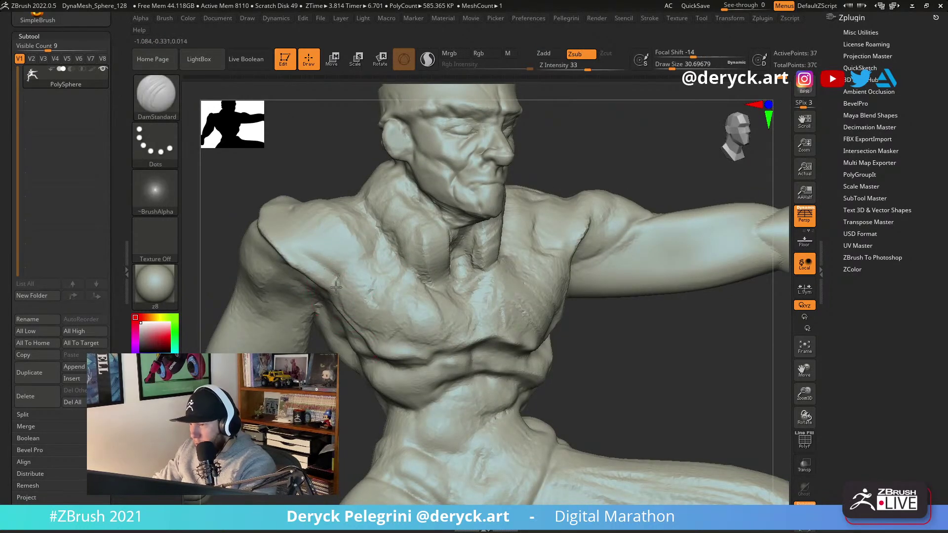
mouse_move(326, 284)
mouse_down()
mouse_move(387, 338)
mouse_move(445, 350)
mouse_up()
shift+drag(346, 303, 390, 336)
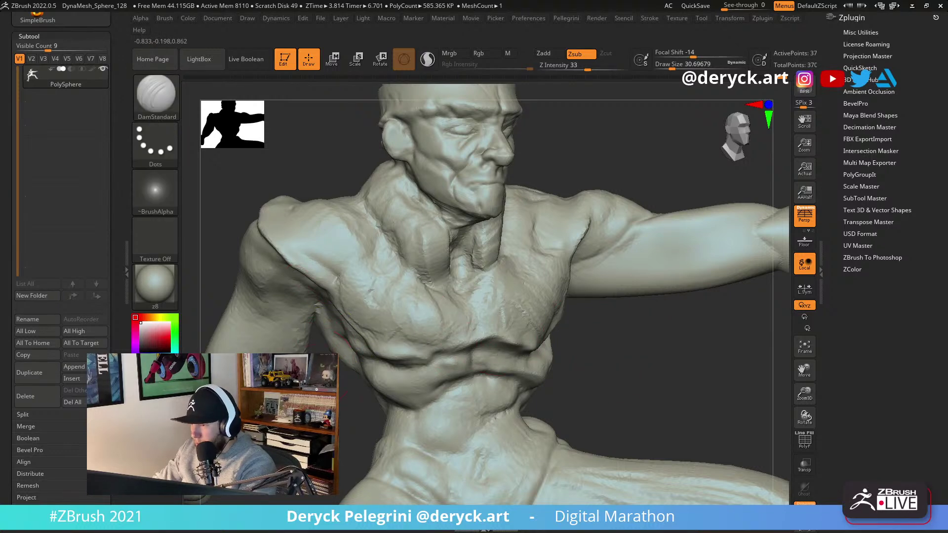
drag(229, 237, 276, 240)
mouse_move(336, 302)
mouse_down()
mouse_move(363, 343)
mouse_move(388, 351)
mouse_up()
drag(629, 340, 548, 331)
drag(486, 320, 447, 324)
mouse_move(588, 346)
mouse_down()
mouse_move(606, 356)
mouse_move(232, 204)
mouse_move(250, 247)
mouse_move(239, 237)
mouse_move(257, 231)
mouse_up()
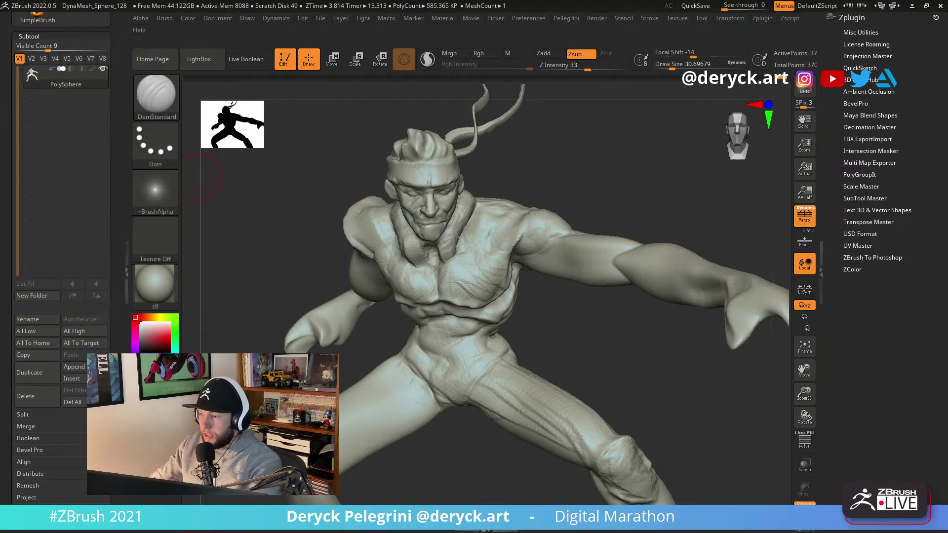
Review the whole figure's pose from several angles and expand the Decimation Master options.
mouse_move(283, 236)
mouse_down()
mouse_move(268, 239)
mouse_move(271, 250)
mouse_up()
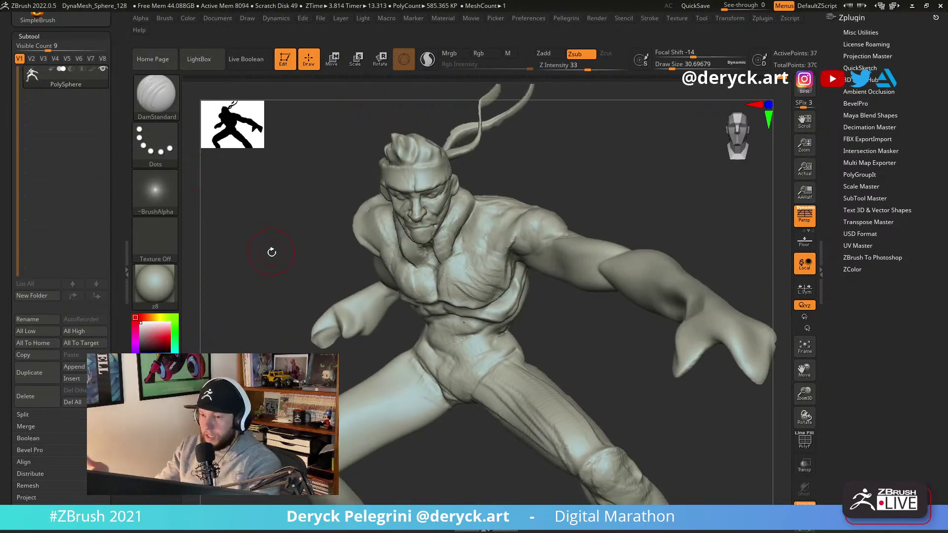
drag(275, 256, 270, 231)
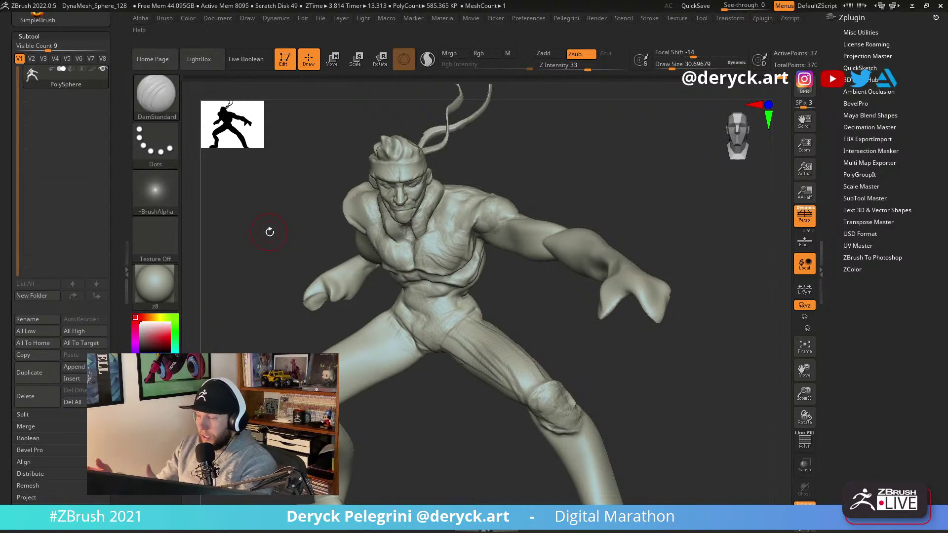
drag(290, 258, 264, 247)
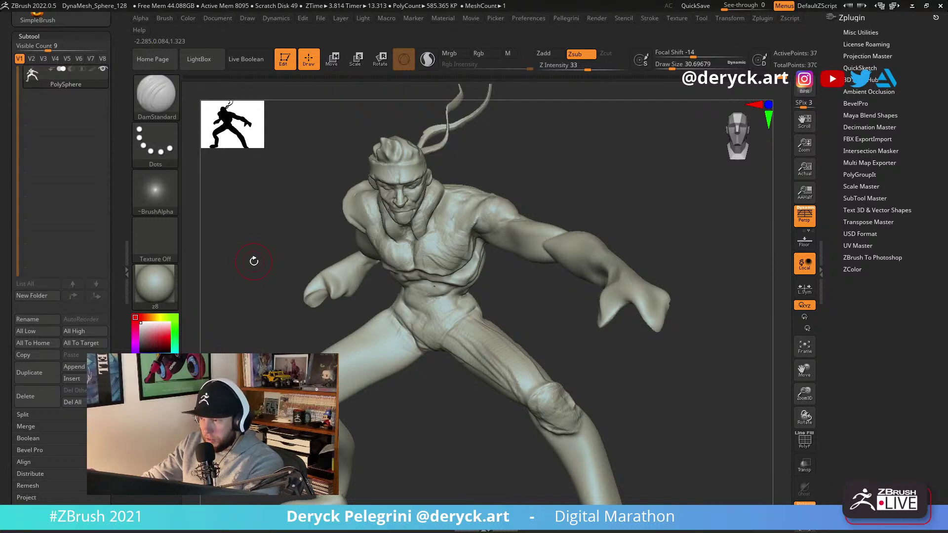
drag(279, 262, 266, 255)
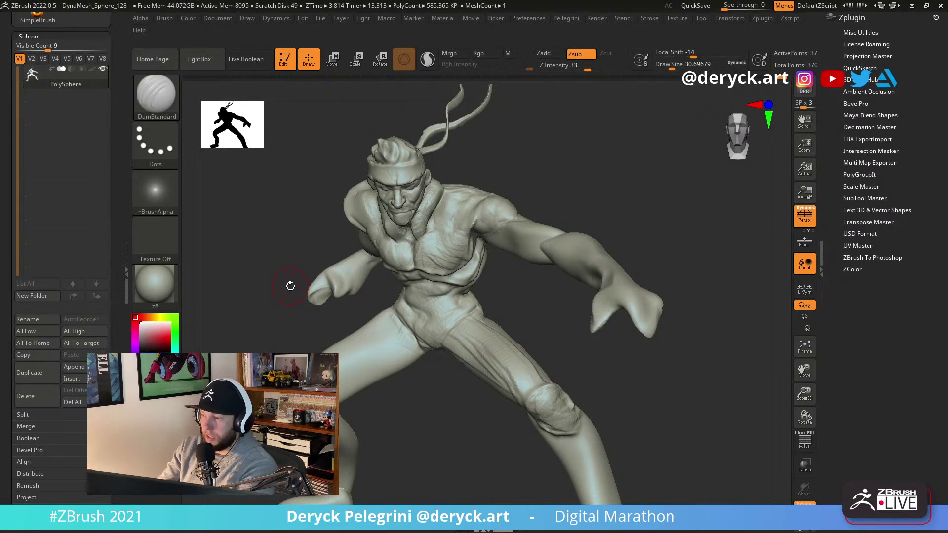
mouse_move(290, 282)
mouse_down()
mouse_move(269, 234)
mouse_move(260, 237)
mouse_up()
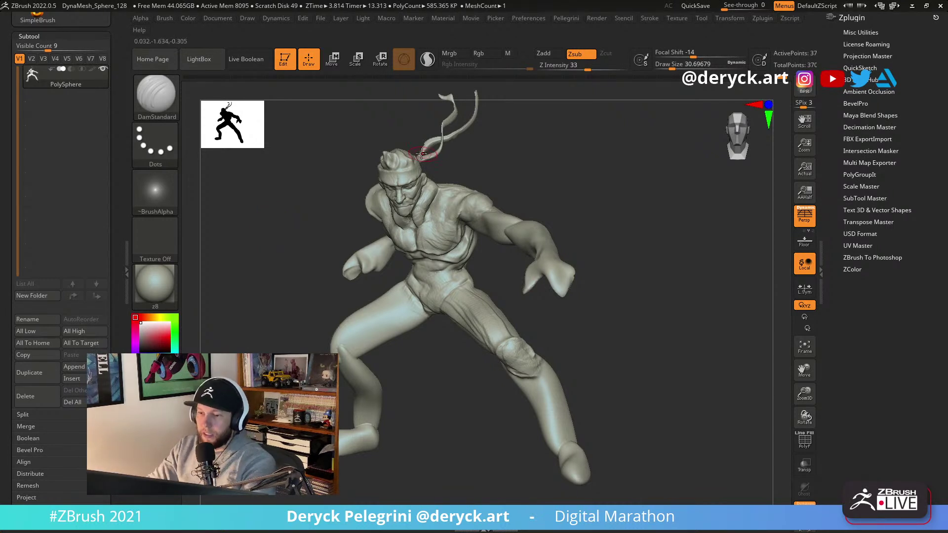
drag(316, 232, 298, 230)
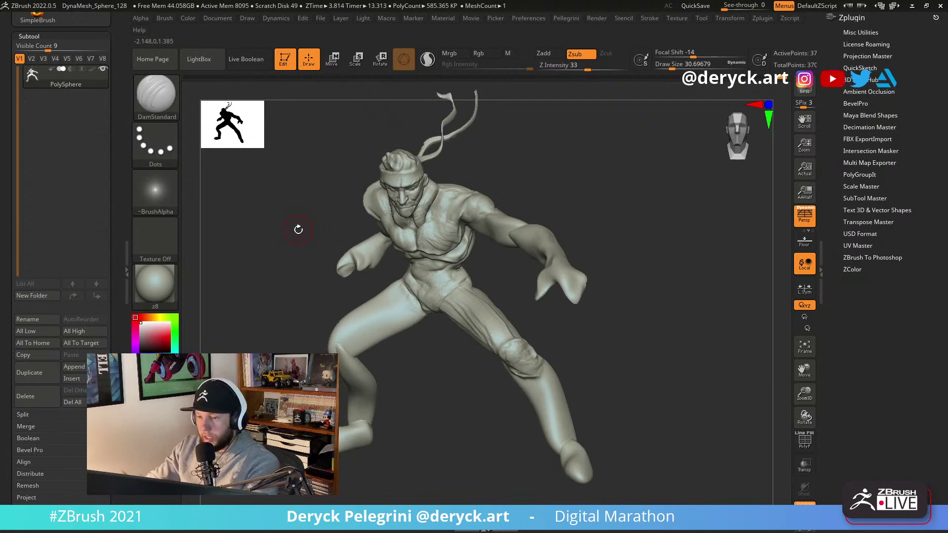
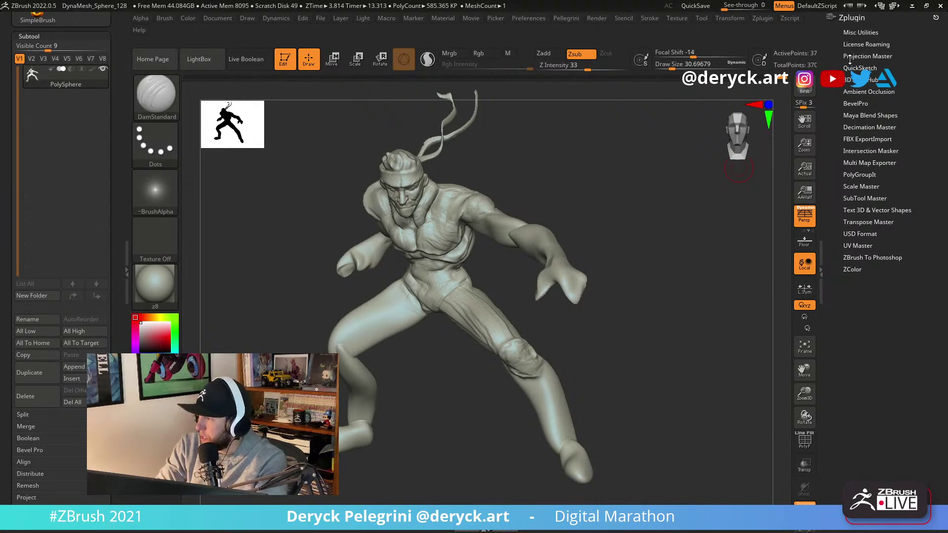
click(856, 127)
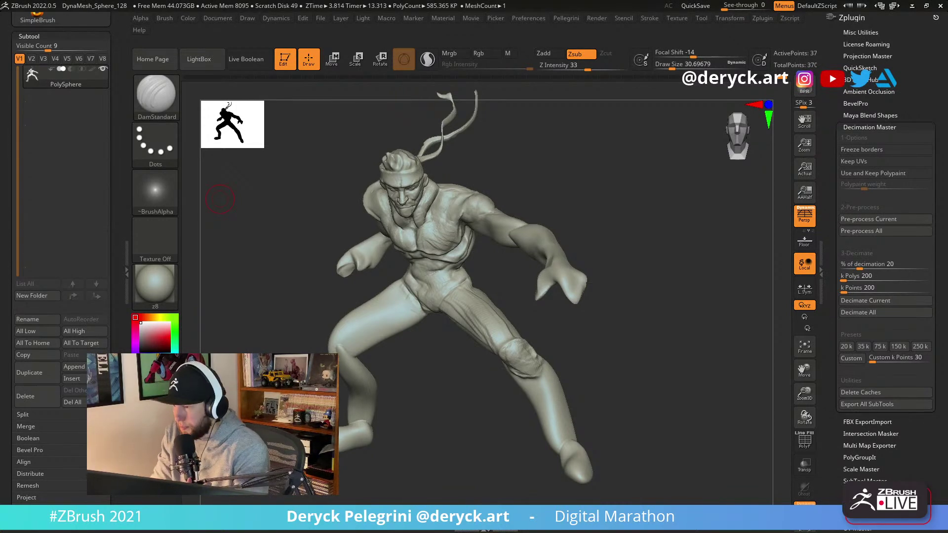
drag(220, 199, 288, 214)
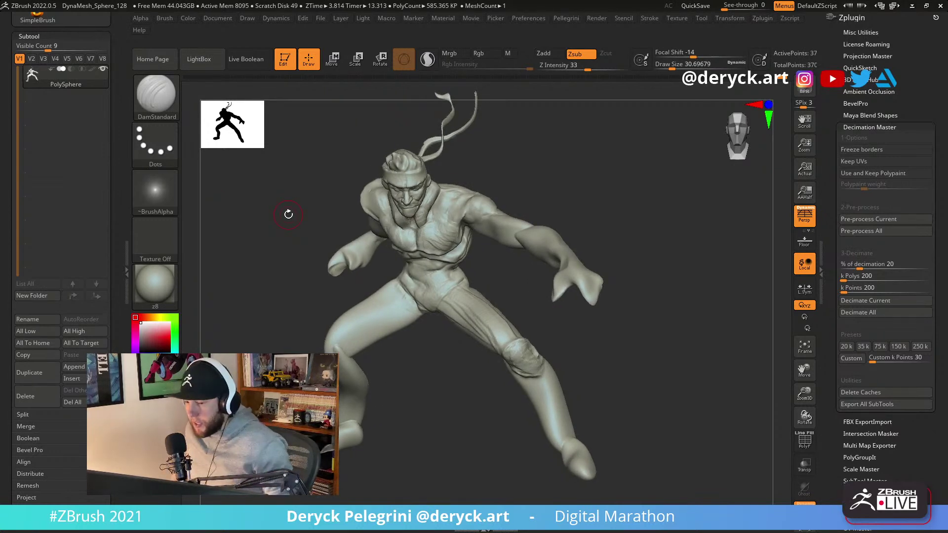
Smooth the left shoulder area and carve the spine groove and right shoulder-blade crease with DamStandard at a draw size of about 27.
mouse_move(260, 188)
mouse_down()
mouse_move(338, 205)
mouse_move(288, 218)
mouse_move(599, 268)
mouse_up()
key(s)
mouse_move(534, 249)
shift+mouse_down()
mouse_move(527, 255)
mouse_move(538, 237)
shift+mouse_up()
key(s)
mouse_move(581, 199)
mouse_down()
mouse_move(427, 271)
mouse_move(485, 232)
mouse_up()
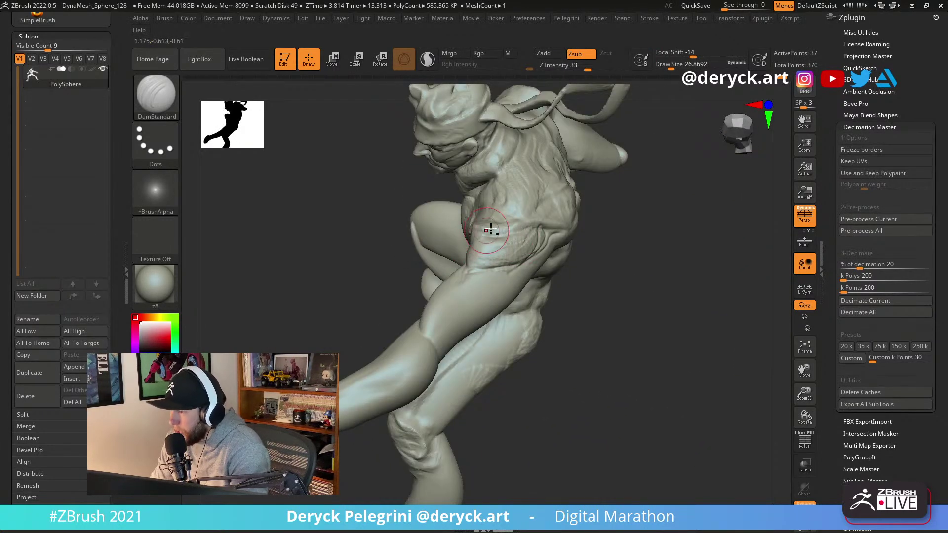
mouse_move(620, 237)
mouse_down()
mouse_move(548, 225)
mouse_move(431, 182)
mouse_move(313, 201)
mouse_move(609, 211)
mouse_move(481, 185)
mouse_up()
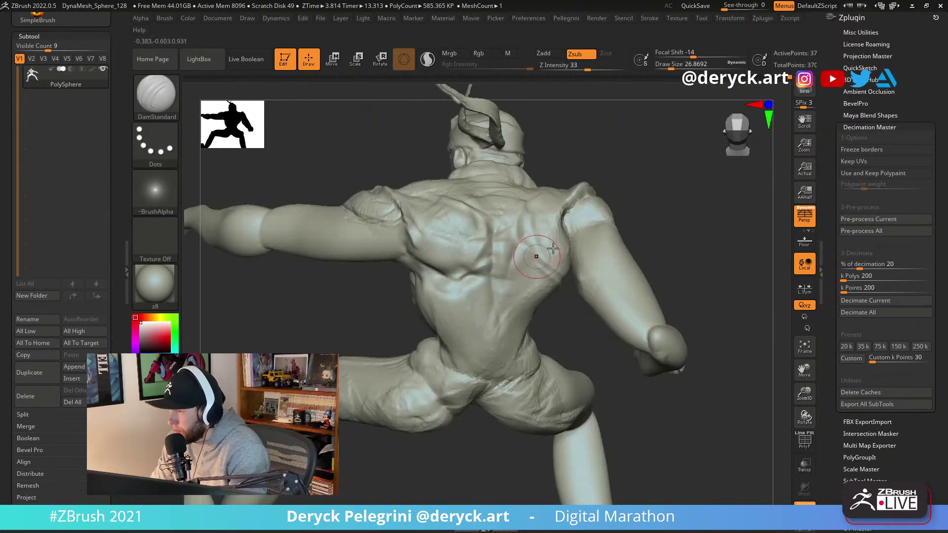
right_drag(517, 266, 526, 257)
drag(498, 218, 495, 311)
mouse_move(514, 257)
mouse_down()
mouse_move(565, 270)
mouse_move(580, 257)
mouse_move(569, 273)
mouse_up()
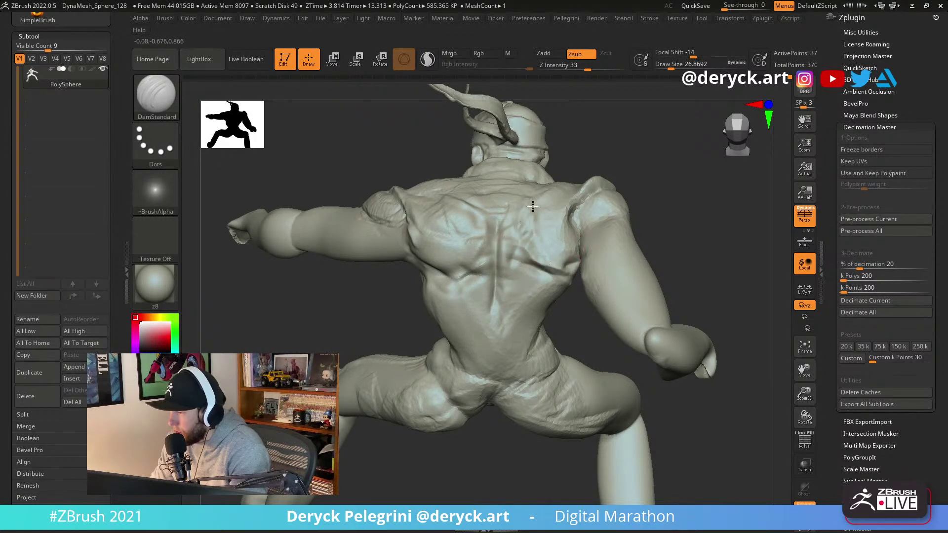
Build up both shoulder blades on the back with ClayBuildup and sharpen the upper-back folds with DamStandard.
key(b)
key(c)
key(b)
mouse_move(524, 217)
mouse_down()
mouse_move(567, 247)
mouse_move(543, 222)
mouse_move(563, 199)
mouse_move(538, 228)
mouse_move(467, 247)
mouse_move(442, 267)
mouse_move(425, 233)
mouse_up()
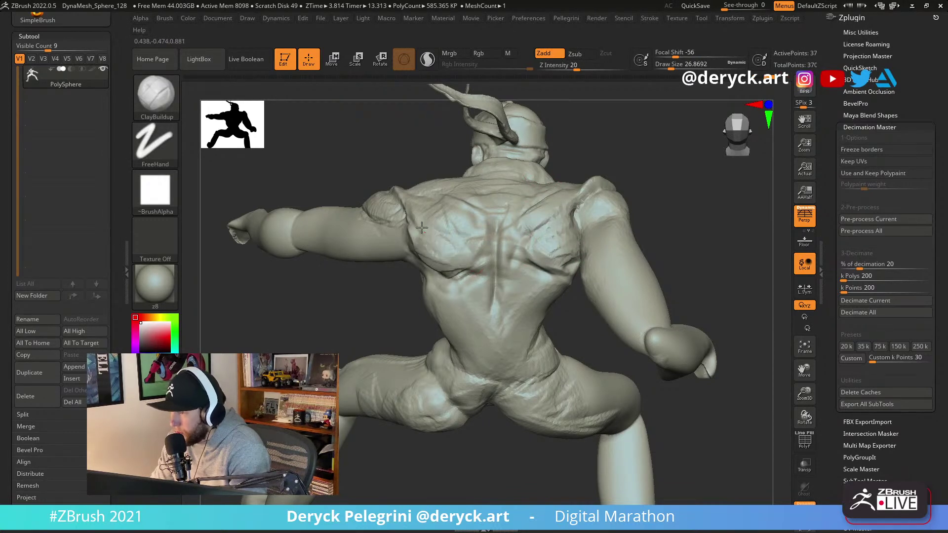
mouse_move(432, 217)
right_down()
mouse_move(447, 193)
mouse_move(422, 166)
right_up()
key(b)
key(d)
key(s)
mouse_move(596, 167)
right_down()
mouse_move(462, 250)
mouse_move(524, 192)
mouse_move(468, 159)
mouse_move(408, 212)
mouse_move(434, 197)
right_up()
Add volume to the back of the collar with ClayBuildup at a draw size of about 25.
key(b)
key(c)
key(b)
mouse_move(435, 192)
mouse_down()
mouse_move(465, 208)
mouse_move(400, 214)
mouse_move(434, 186)
mouse_up()
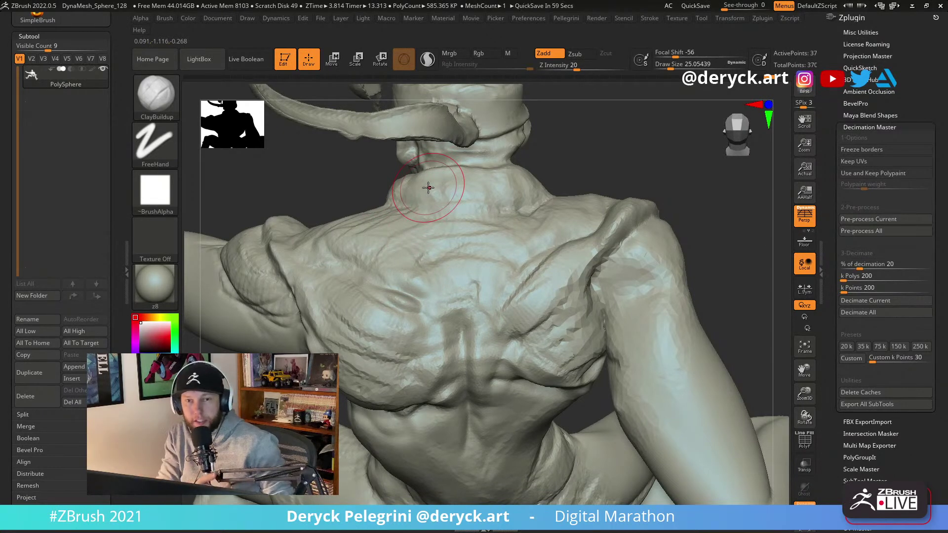
mouse_move(349, 205)
mouse_down()
mouse_move(342, 208)
mouse_move(376, 206)
mouse_move(368, 197)
mouse_move(406, 215)
mouse_move(434, 213)
mouse_up()
Carve the collar's edge and folds around the back and right side of the neck with DamStandard at a draw size of about 22.
key(b)
key(d)
key(s)
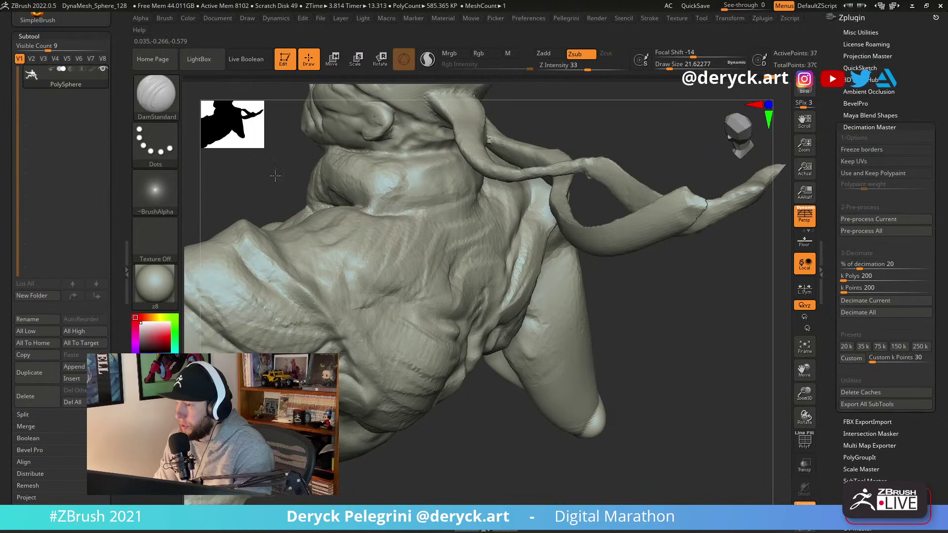
drag(273, 170, 338, 206)
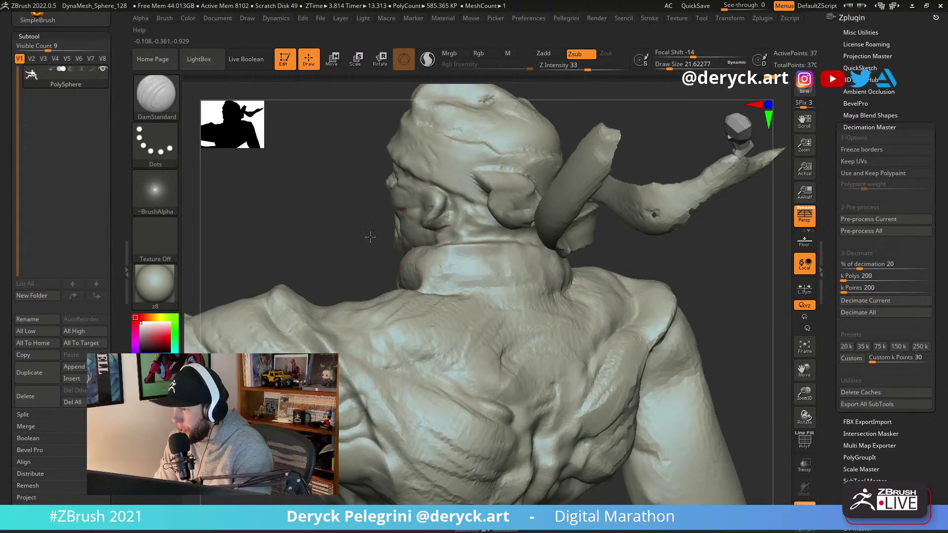
drag(379, 238, 462, 250)
drag(673, 222, 547, 240)
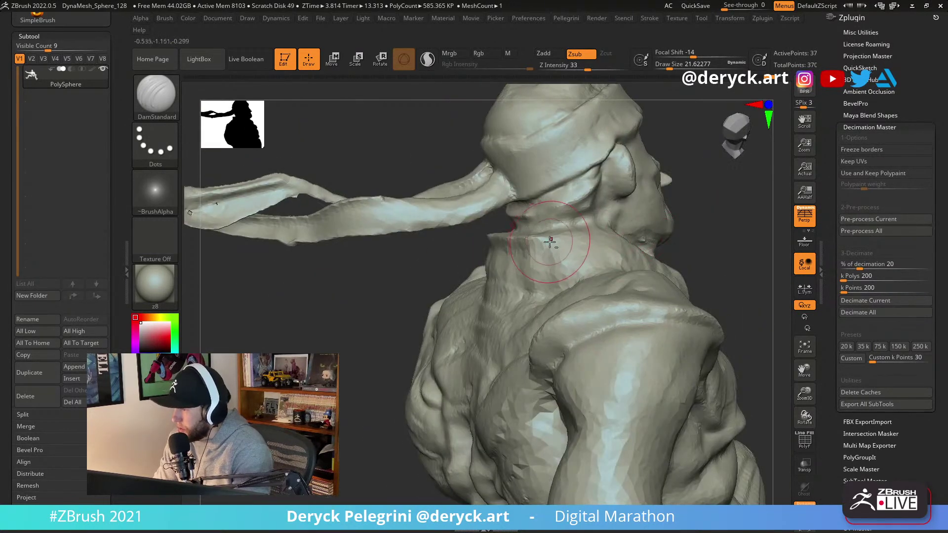
drag(726, 254, 623, 255)
drag(568, 231, 647, 257)
mouse_move(572, 266)
mouse_down()
mouse_move(606, 263)
mouse_move(652, 288)
mouse_up()
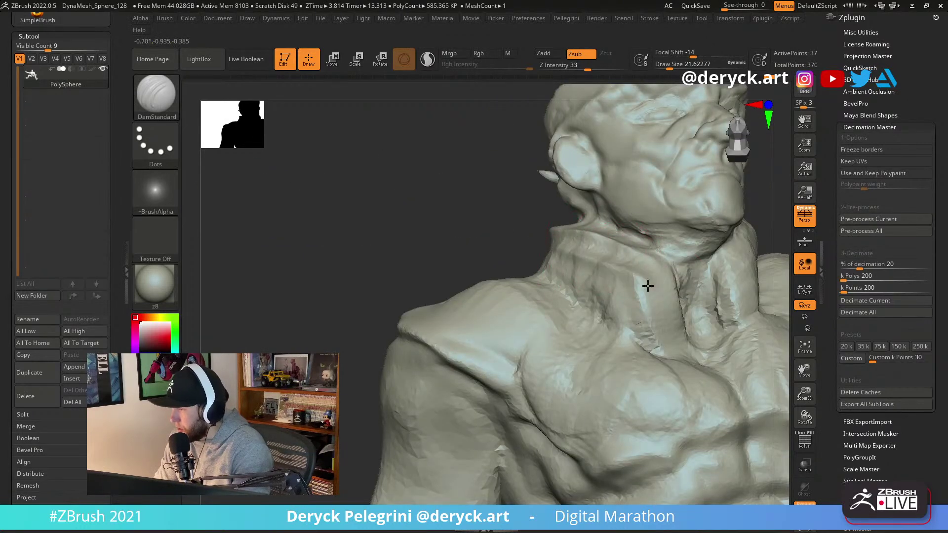
mouse_move(610, 267)
right_down()
mouse_move(527, 237)
mouse_move(544, 284)
right_up()
key(2)
key(s)
drag(590, 274, 570, 278)
Reshape the head and jaw with the Move brush at a draw size of about 31 to 33.
mouse_move(573, 250)
right_down()
mouse_move(407, 203)
mouse_move(429, 220)
mouse_move(417, 218)
mouse_move(376, 184)
mouse_move(399, 204)
mouse_move(351, 290)
mouse_move(361, 284)
right_up()
key(b)
key(m)
key(v)
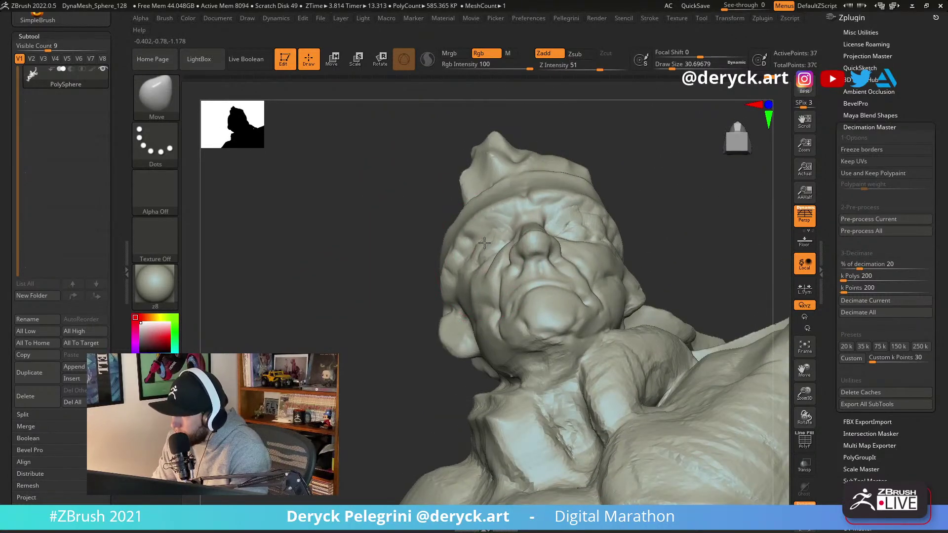
mouse_move(483, 246)
right_down()
mouse_move(537, 345)
mouse_move(362, 319)
mouse_move(511, 348)
right_up()
key(b)
key(f)
key(l)
key(b)
key(m)
key(v)
key(s)
drag(511, 348, 522, 356)
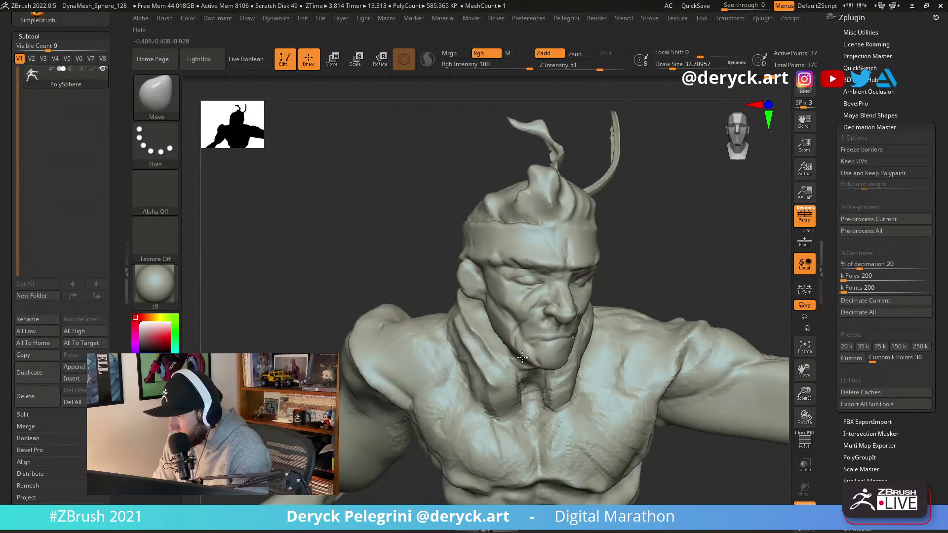
Carve grooves into the hair on the top and left side of the head with DamStandard at a draw size of about 14.
mouse_move(371, 232)
right_down()
mouse_move(381, 213)
mouse_move(394, 258)
mouse_move(425, 249)
mouse_move(498, 261)
mouse_move(539, 198)
mouse_move(494, 232)
right_up()
key(b)
key(c)
key(b)
key(bracketleft)
key(b)
key(d)
key(s)
key(bracketleft)
key(bracketleft)
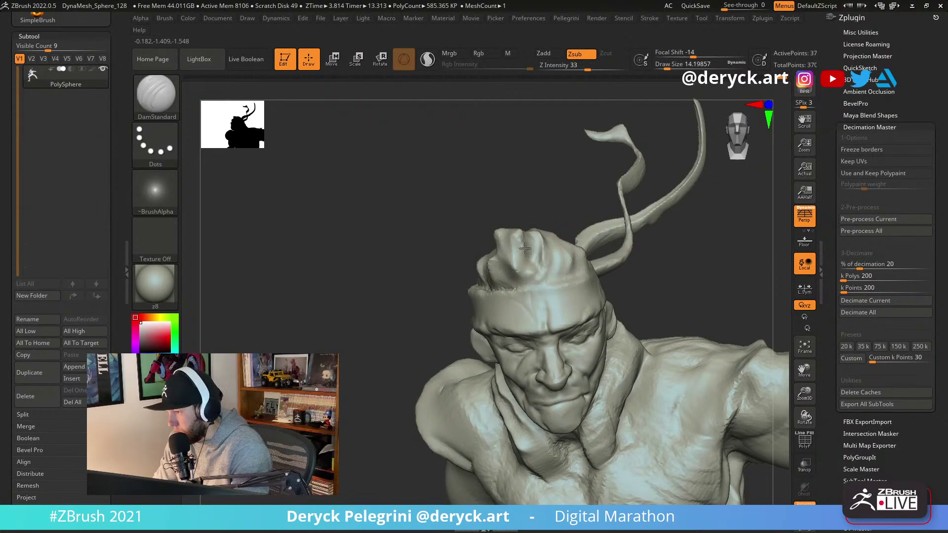
mouse_move(520, 237)
right_down()
mouse_move(405, 235)
mouse_move(514, 289)
right_up()
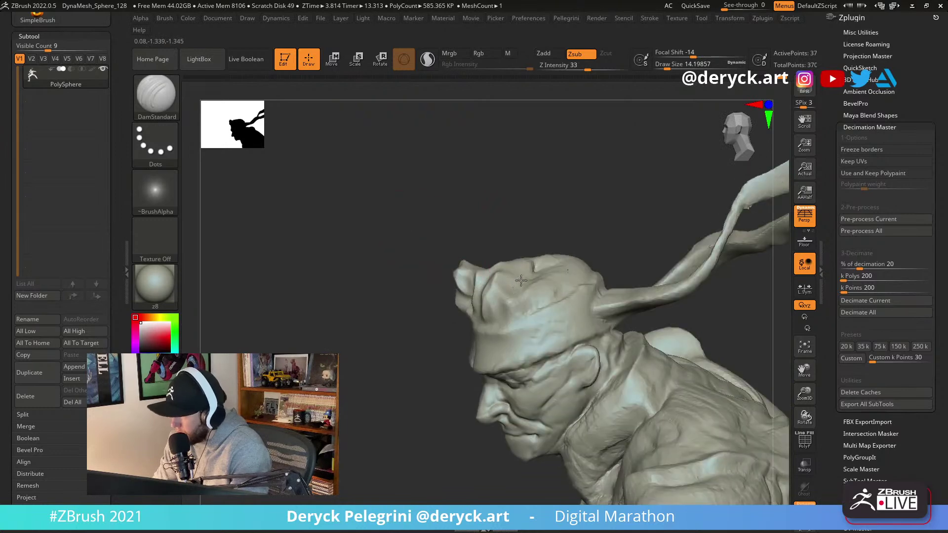
mouse_move(529, 268)
mouse_down()
mouse_move(514, 262)
mouse_move(555, 283)
mouse_up()
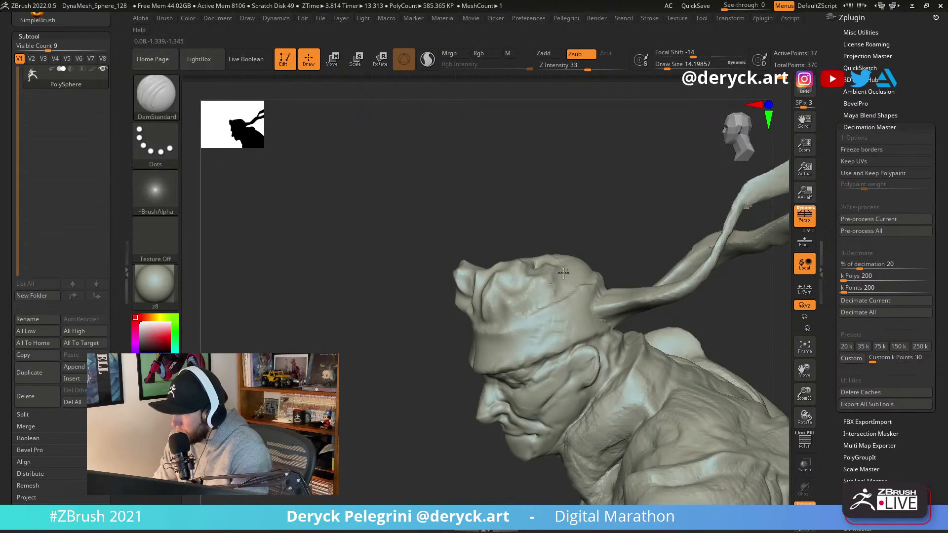
mouse_move(568, 224)
right_down()
mouse_move(607, 263)
mouse_move(572, 285)
mouse_move(569, 257)
right_up()
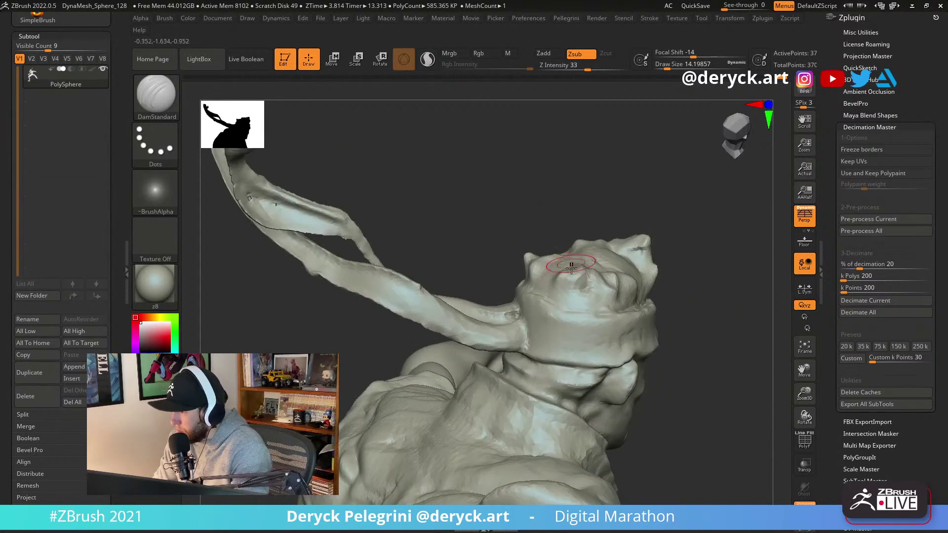
Enable Sculptris Pro and carve hair strands into the back and right side of the head with DamStandard at a draw size of about 14.
right_drag(491, 148, 430, 84)
click(428, 59)
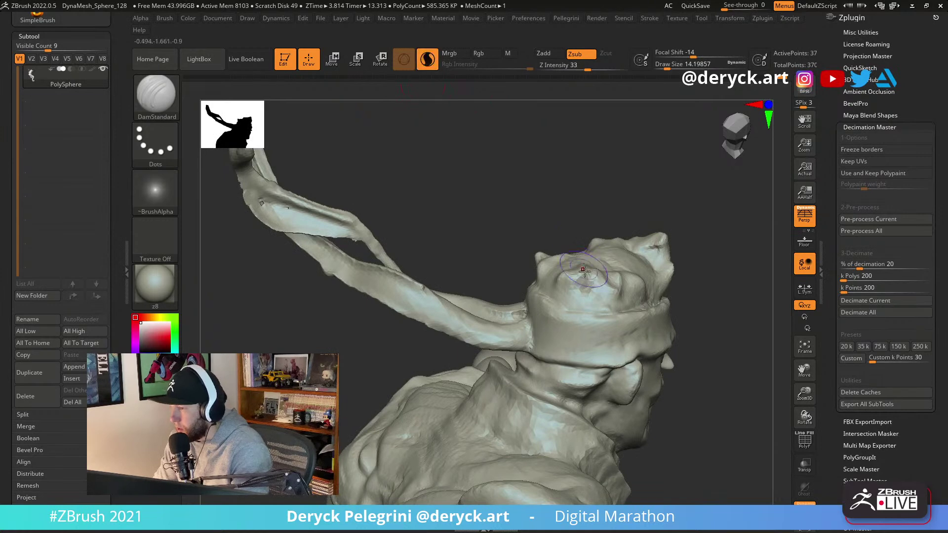
mouse_move(573, 270)
mouse_down()
mouse_move(575, 304)
mouse_move(591, 267)
mouse_move(585, 302)
mouse_up()
right_drag(561, 222, 618, 232)
drag(627, 277, 637, 299)
mouse_move(624, 227)
right_down()
mouse_move(466, 218)
mouse_move(518, 296)
right_up()
Define the headband's lower edge above the right ear and temple with DamStandard at a draw size of about 6.6.
drag(533, 340, 545, 319)
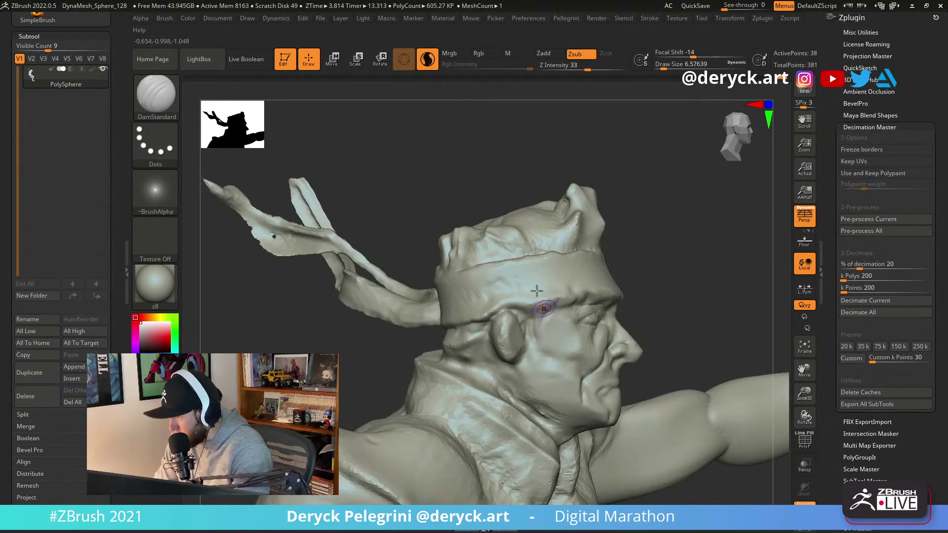
right_drag(545, 319, 534, 242)
drag(500, 150, 456, 189)
mouse_move(457, 190)
right_down()
mouse_move(392, 201)
mouse_move(478, 285)
right_up()
Pull the hair locks above the headband into shape with the Move brush.
key(b)
key(m)
key(v)
mouse_move(482, 276)
mouse_down()
mouse_move(509, 242)
mouse_move(529, 263)
mouse_up()
mouse_move(529, 262)
right_down()
mouse_move(446, 245)
mouse_move(476, 279)
right_up()
Cut finer strands into the hair above the headband with DamStandard at a reduced draw size.
key(b)
key(d)
key(s)
key(bracketleft)
key(bracketleft)
drag(508, 254, 529, 245)
mouse_move(530, 246)
right_down()
mouse_move(476, 208)
mouse_move(439, 197)
mouse_move(377, 233)
mouse_move(371, 209)
right_up()
Adjust the face contour around the nose and right cheek with the Move brush at a draw size of about 17 to 20.
key(b)
key(m)
key(v)
key(s)
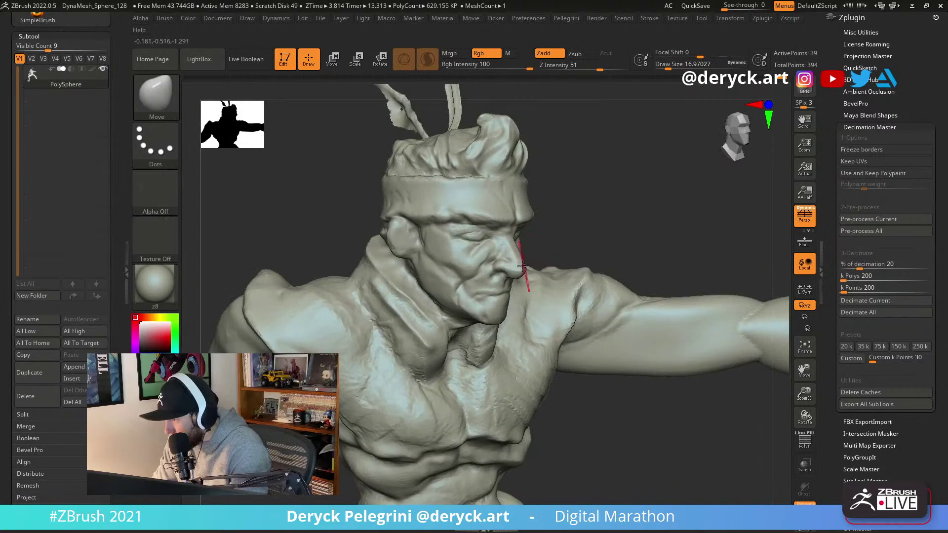
mouse_move(546, 251)
mouse_down()
mouse_move(393, 226)
mouse_move(385, 248)
mouse_move(467, 260)
mouse_up()
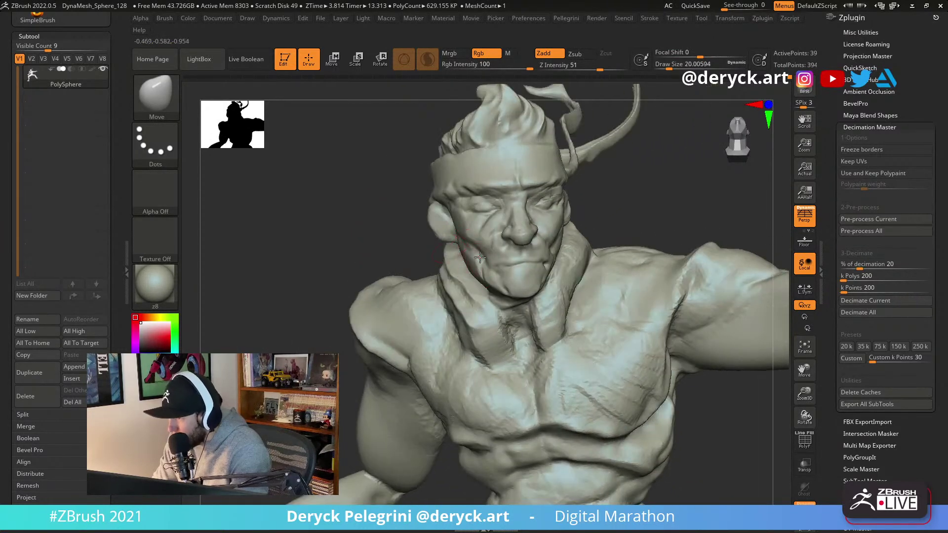
Refine the face and collar surfaces with ClayBuildup and Flatten at a draw size of about 20.
key(b)
key(c)
key(b)
drag(341, 196, 452, 218)
key(b)
key(f)
key(a)
mouse_move(537, 244)
mouse_down()
mouse_move(396, 235)
mouse_move(310, 193)
mouse_up()
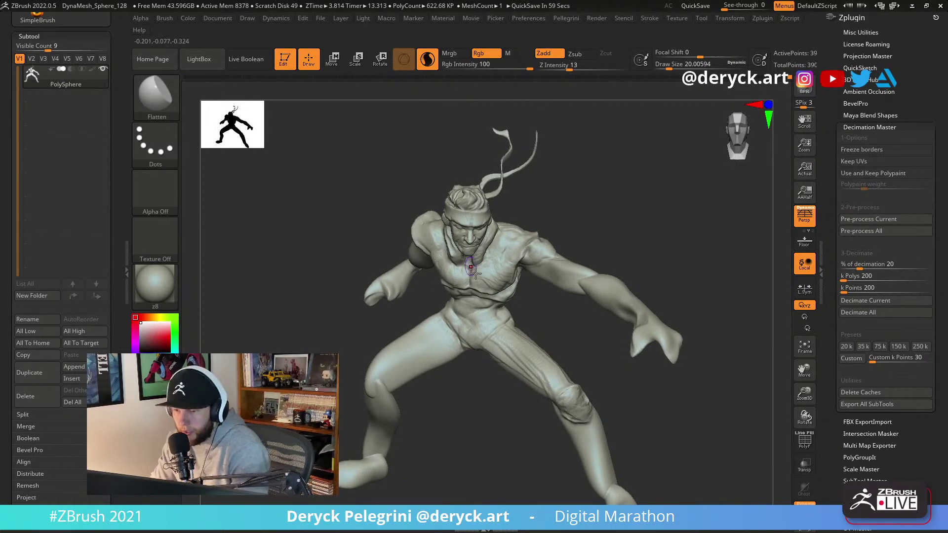
Deepen the waist and right-side torso forms with DamStandard at a draw size of about 35.
alt+drag(338, 224, 329, 262)
mouse_move(292, 197)
alt+mouse_down()
mouse_move(270, 244)
mouse_move(291, 217)
alt+mouse_up()
key(b)
key(d)
key(s)
drag(528, 292, 447, 287)
drag(365, 287, 390, 277)
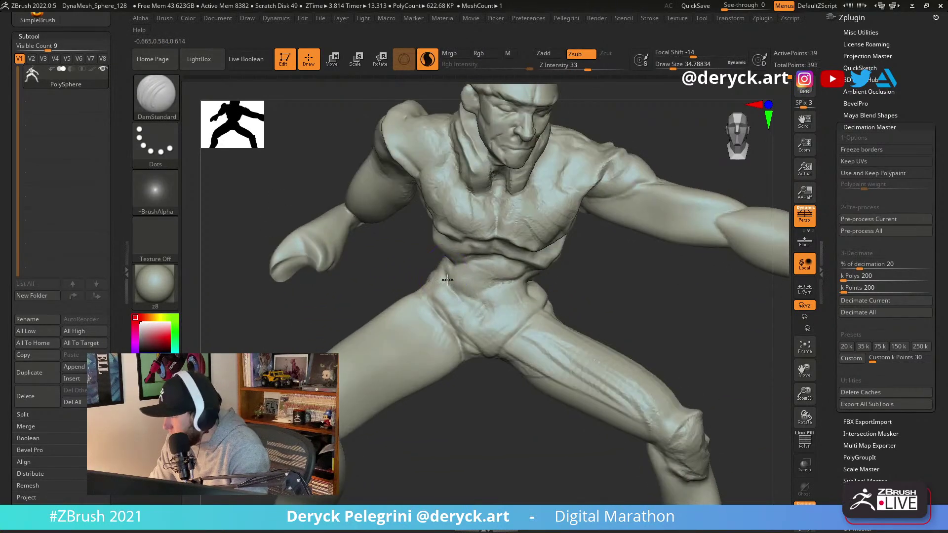
mouse_move(450, 301)
right_down()
mouse_move(425, 261)
mouse_move(407, 260)
mouse_move(425, 232)
right_up()
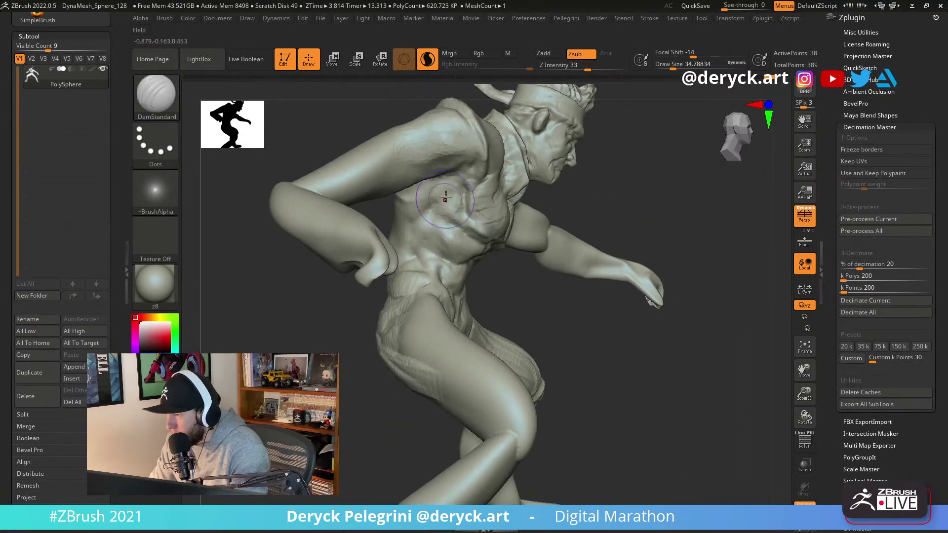
drag(436, 196, 431, 251)
Hide the right arm with a lasso selection.
mouse_move(300, 252)
mouse_down()
mouse_move(282, 247)
mouse_move(282, 232)
mouse_up()
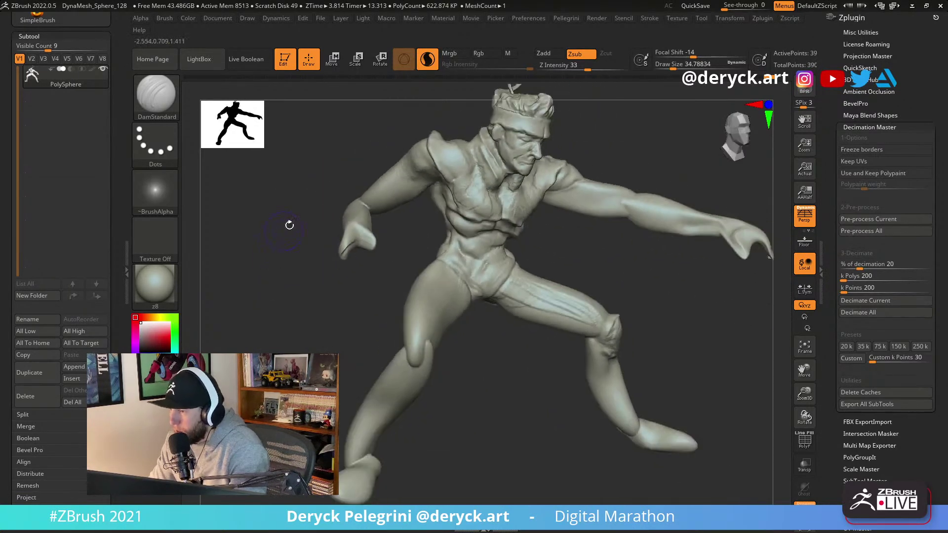
click(157, 143)
click(358, 153)
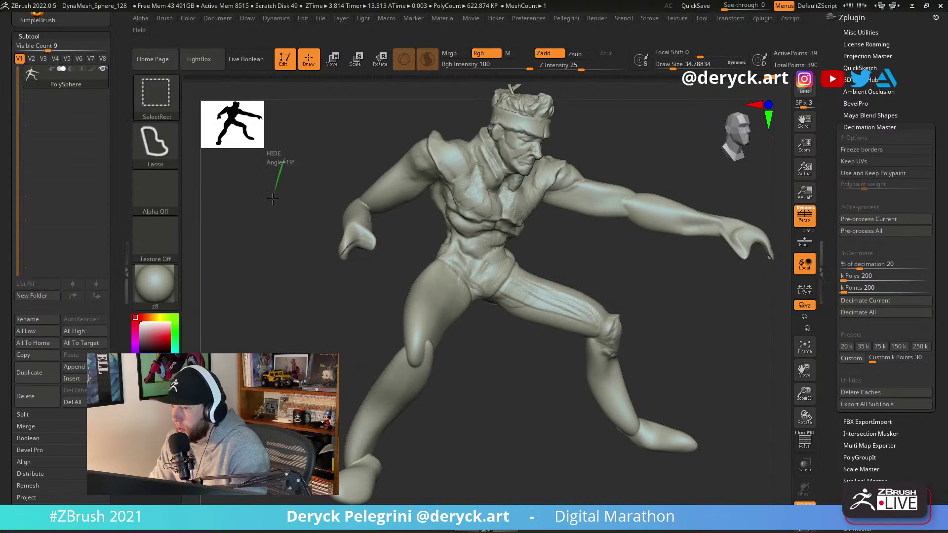
ctrl+alt+shift+drag(381, 265, 433, 208)
ctrl+alt+shift+drag(419, 177, 420, 176)
Reshape the right side of the torso around the hidden arm with the Move brush.
key(b)
key(m)
key(v)
mouse_move(339, 186)
mouse_down()
mouse_move(316, 186)
mouse_move(336, 224)
mouse_up()
key(s)
drag(394, 232, 399, 233)
mouse_move(333, 222)
mouse_down()
mouse_move(479, 292)
mouse_move(345, 260)
mouse_move(348, 289)
mouse_up()
key(s)
Carve the side folds and lower spine groove with DamStandard at a draw size of about 33.
key(b)
key(d)
key(s)
drag(321, 256, 373, 257)
mouse_move(391, 297)
mouse_down()
mouse_move(474, 296)
mouse_move(535, 263)
mouse_up()
mouse_move(340, 222)
mouse_down()
mouse_move(323, 215)
mouse_move(372, 274)
mouse_up()
mouse_move(558, 291)
mouse_down()
mouse_move(503, 288)
mouse_move(585, 275)
mouse_up()
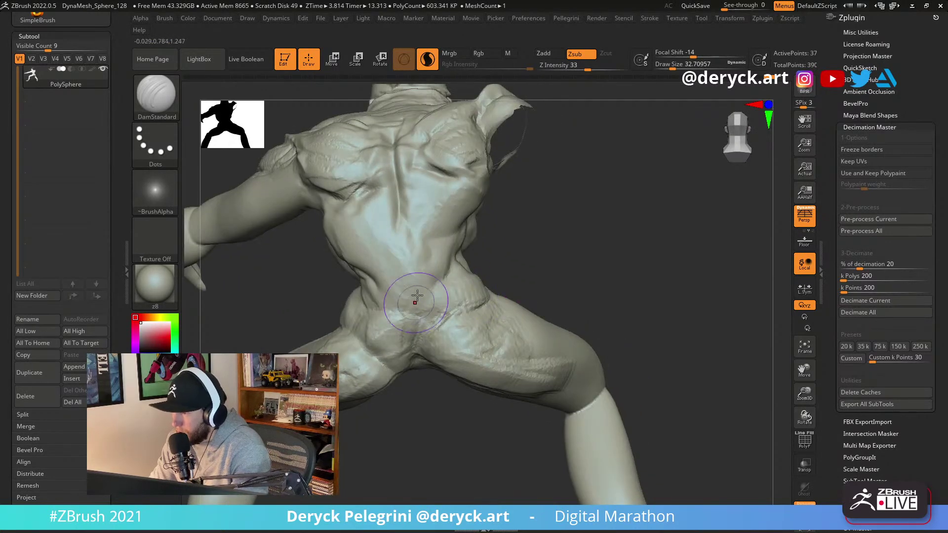
drag(406, 289, 418, 277)
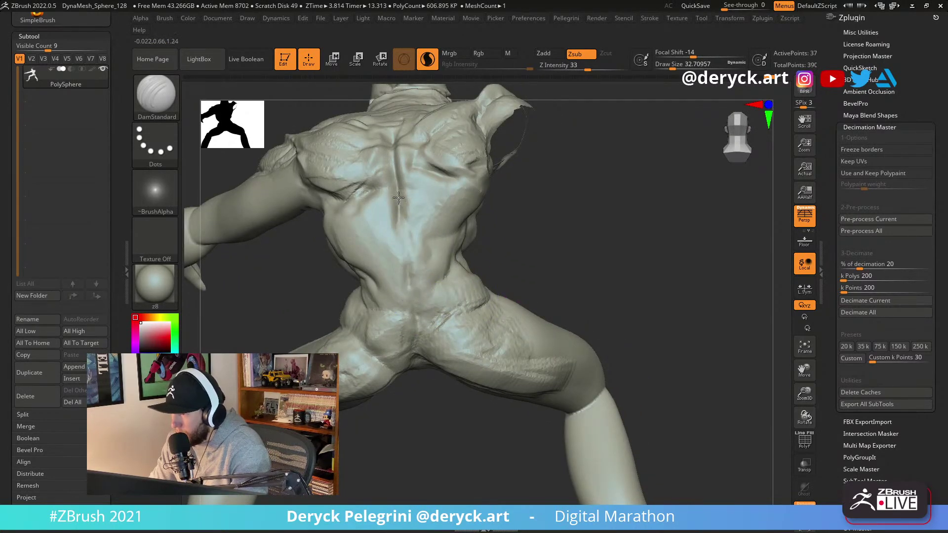
right_drag(406, 264, 476, 221)
Build up the muscle mass right of the spine on the mid-back with ClayBuildup at a draw size of about 33.
key(b)
key(c)
key(b)
drag(464, 203, 501, 174)
drag(405, 200, 426, 218)
right_drag(426, 218, 539, 205)
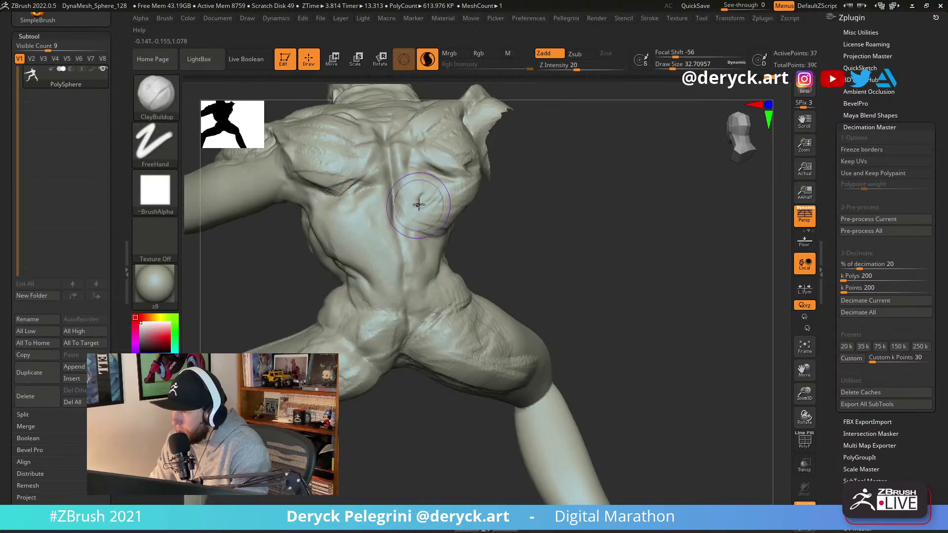
Flatten the planes of the right mid-back with the Flatten brush at a draw size of about 33.
key(b)
key(f)
key(l)
drag(499, 230, 445, 222)
drag(430, 204, 448, 223)
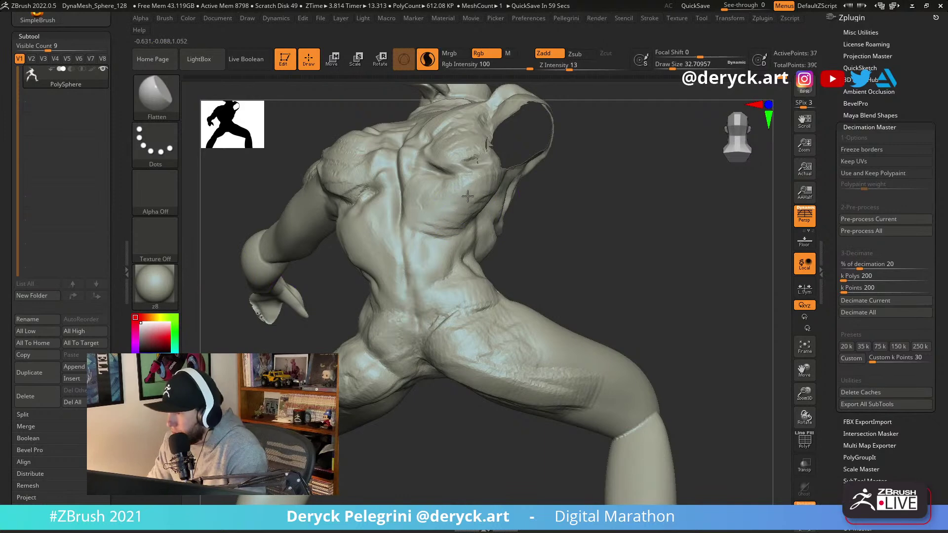
drag(538, 202, 605, 200)
Add volume to the left side of the back below the shoulder blade with ClayBuildup at a draw size of about 33.
key(b)
key(c)
key(b)
drag(316, 232, 357, 220)
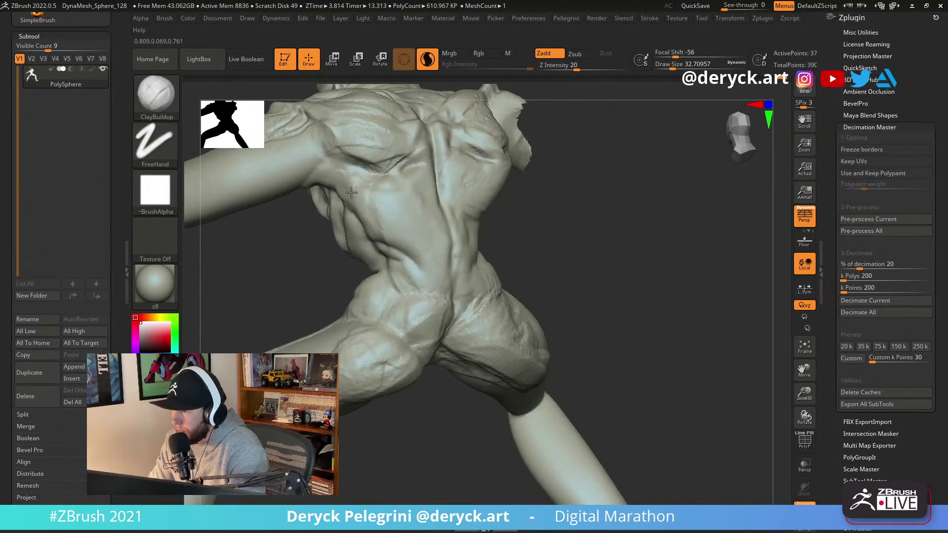
mouse_move(419, 186)
mouse_down()
mouse_move(438, 178)
mouse_move(388, 229)
mouse_move(433, 228)
mouse_up()
Carve fine muscle creases into the left back and ribs with DamStandard at a draw size of about 12.
key(b)
key(d)
key(s)
mouse_move(302, 221)
mouse_down()
mouse_move(334, 215)
mouse_move(307, 188)
mouse_up()
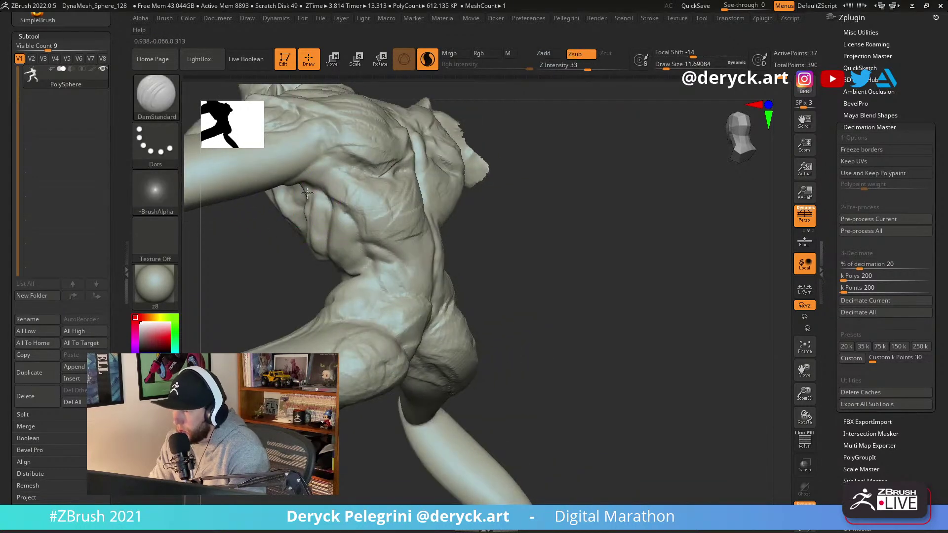
drag(379, 241, 430, 247)
mouse_move(516, 246)
mouse_down()
mouse_move(311, 250)
mouse_move(301, 222)
mouse_move(544, 270)
mouse_move(534, 233)
mouse_move(536, 261)
mouse_up()
Define the crease between the buttocks with DamStandard and build up the right buttock with ClayBuildup at a draw size of about 46.
key(s)
drag(426, 272, 435, 272)
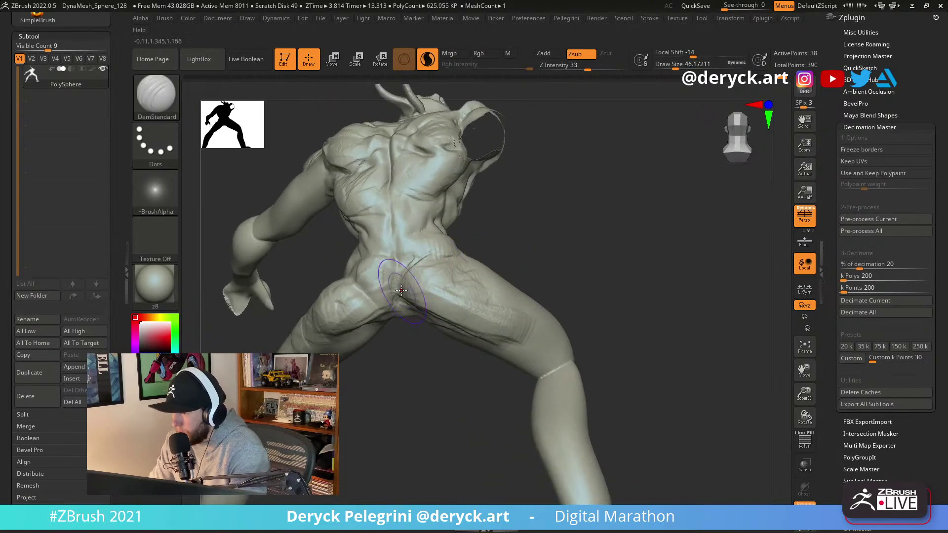
key(b)
key(c)
key(b)
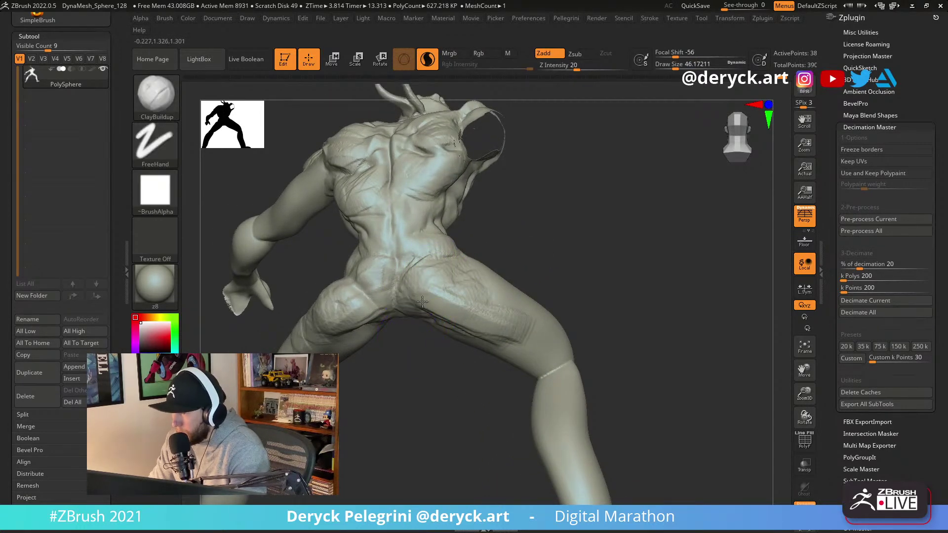
drag(458, 304, 485, 291)
right_drag(443, 265, 459, 259)
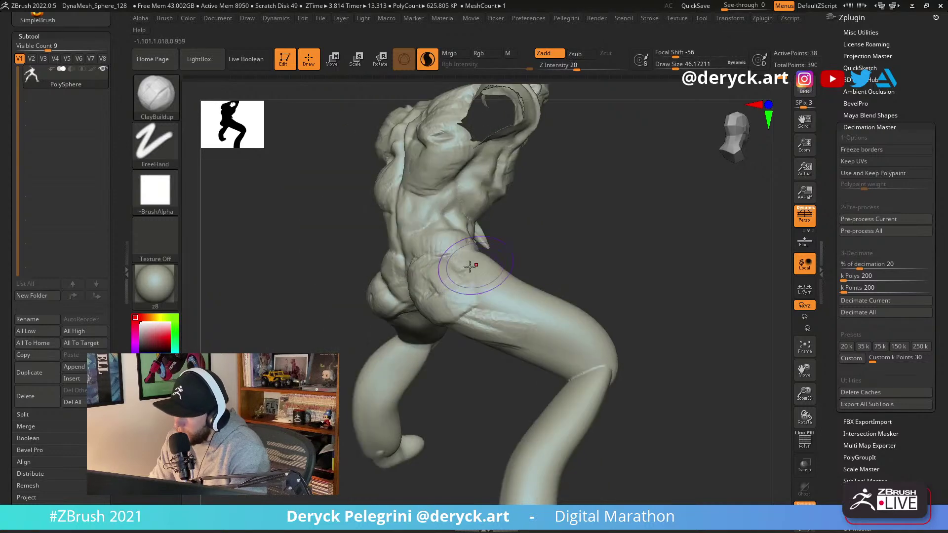
Shape the right buttock's upper edge and its border with the thigh, alternating DamStandard and ClayBuildup at a draw size of about 46.
key(b)
key(d)
key(s)
right_drag(525, 256, 423, 263)
key(b)
key(c)
key(b)
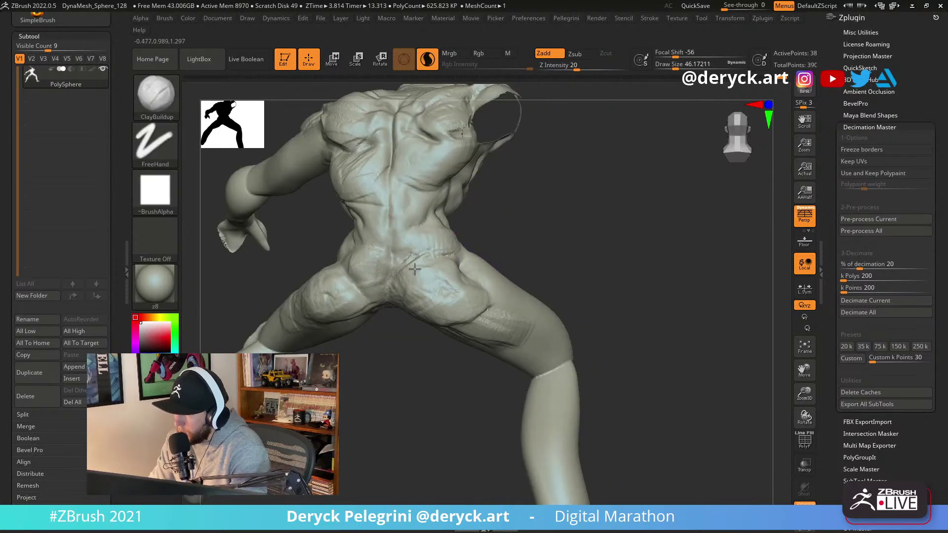
key(b)
key(d)
key(s)
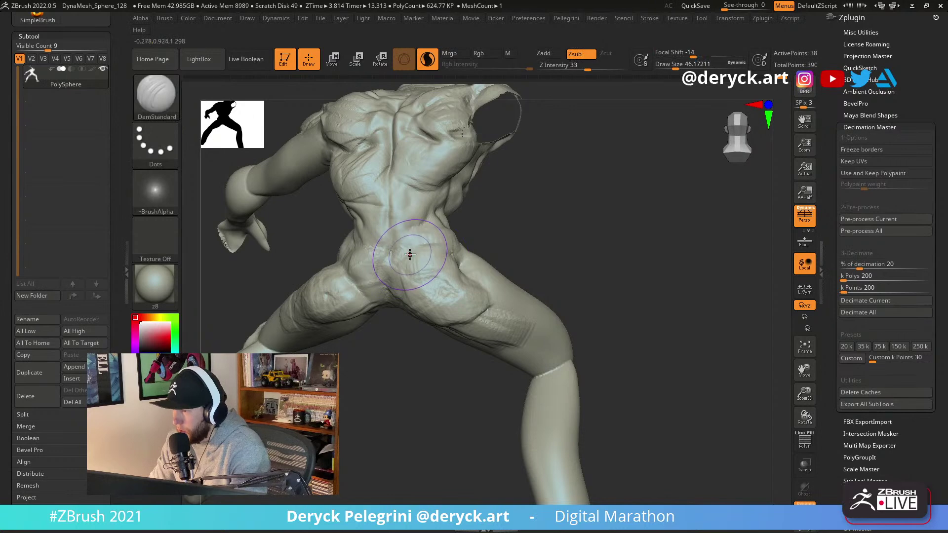
Build up the left buttock and the back of the left thigh with ClayBuildup at a draw size of about 46.
mouse_move(411, 251)
right_down()
mouse_move(349, 247)
mouse_move(328, 281)
right_up()
key(b)
key(c)
key(b)
drag(328, 282, 349, 300)
mouse_move(349, 300)
right_down()
mouse_move(369, 332)
mouse_move(356, 372)
mouse_move(404, 383)
mouse_move(368, 265)
right_up()
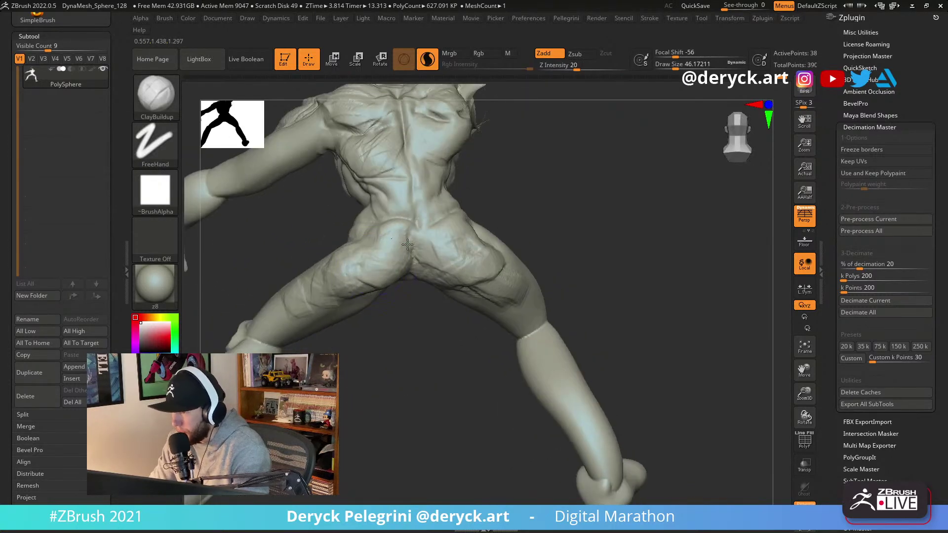
drag(339, 292, 322, 293)
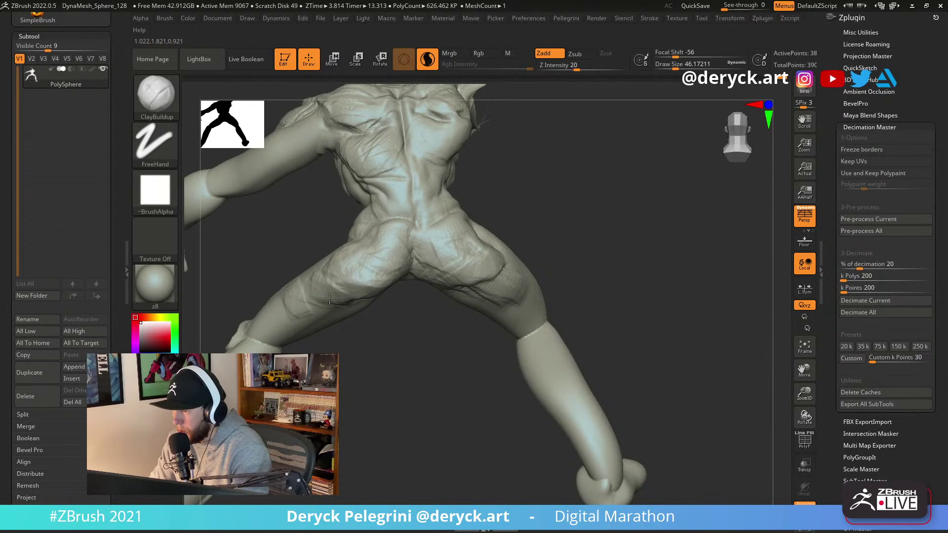
Sculpt folds on the back of the right thigh with ClayBuildup and DamStandard at a draw size of about 46.
right_drag(378, 332, 390, 330)
drag(495, 275, 516, 295)
key(b)
key(d)
key(s)
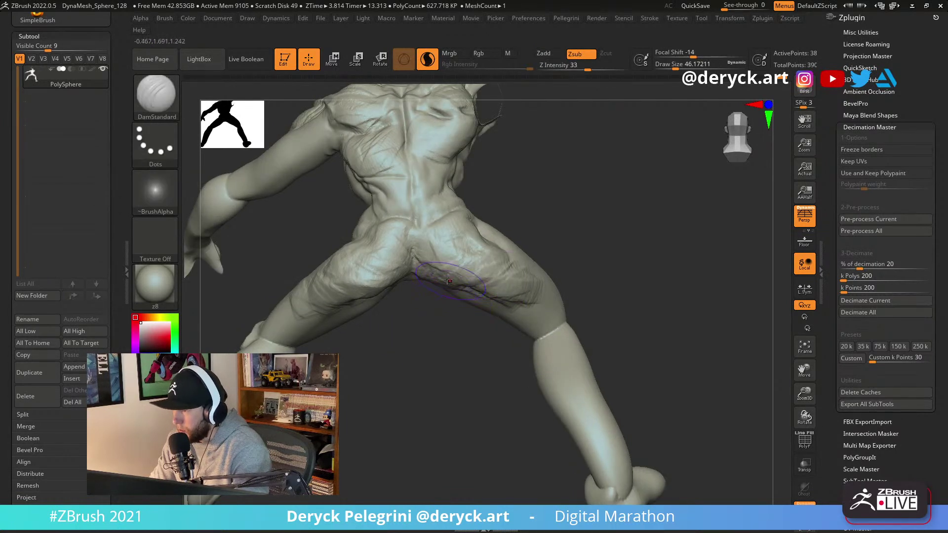
key(b)
key(c)
key(b)
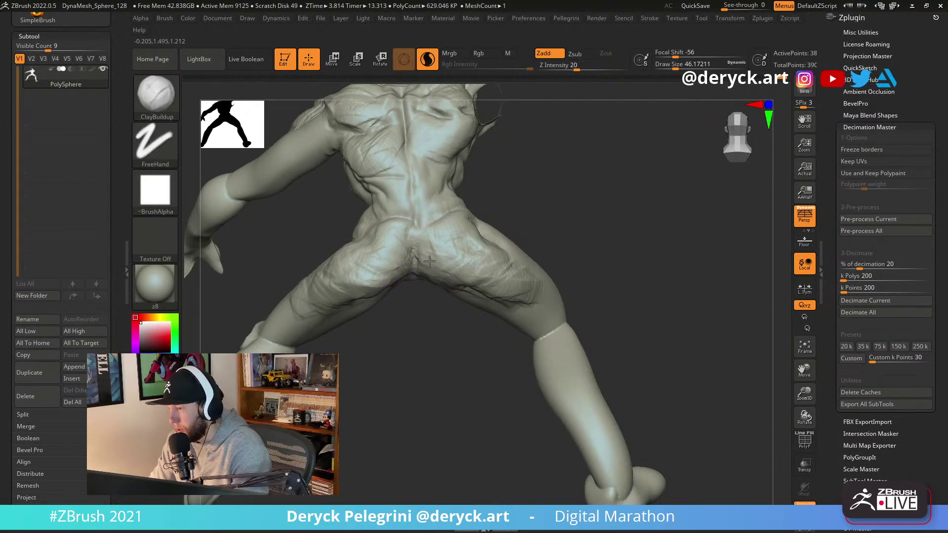
Flatten the back of the right thigh above the knee with the Flatten brush at a draw size of about 46.
mouse_move(522, 285)
right_down()
mouse_move(423, 279)
mouse_move(416, 359)
mouse_move(446, 298)
right_up()
key(b)
key(f)
key(l)
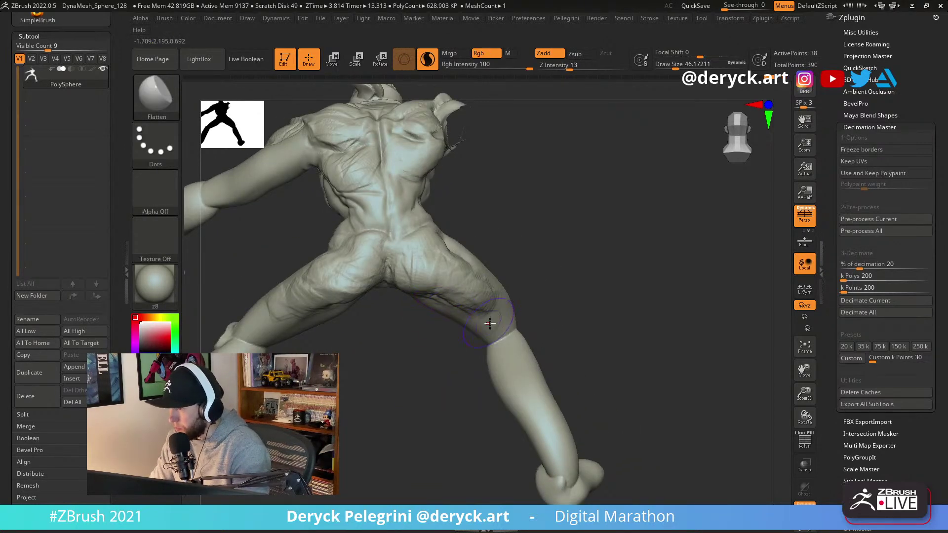
Sculpt folds at the front of the right hip with ClayBuildup at a draw size of about 46 and DamStandard at about 25.
key(b)
key(c)
key(b)
mouse_move(518, 328)
right_down()
mouse_move(366, 256)
mouse_move(381, 232)
mouse_move(364, 226)
mouse_move(447, 273)
right_up()
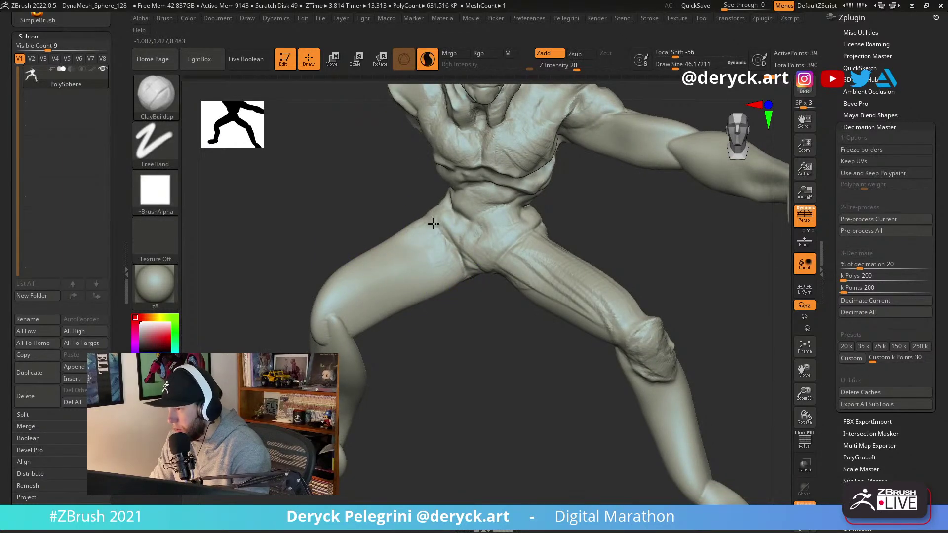
key(b)
key(d)
key(s)
mouse_move(440, 217)
right_down()
mouse_move(425, 211)
mouse_move(473, 231)
right_up()
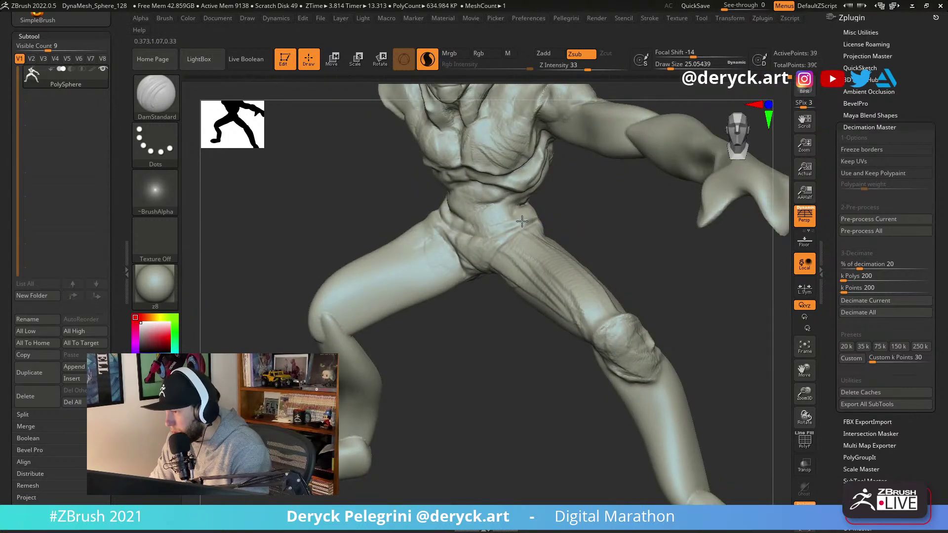
Refine the crotch area and adjust its shape with the Move brush at a draw size of about 49.
right_drag(519, 223, 418, 196)
drag(465, 278, 485, 273)
key(b)
key(m)
key(v)
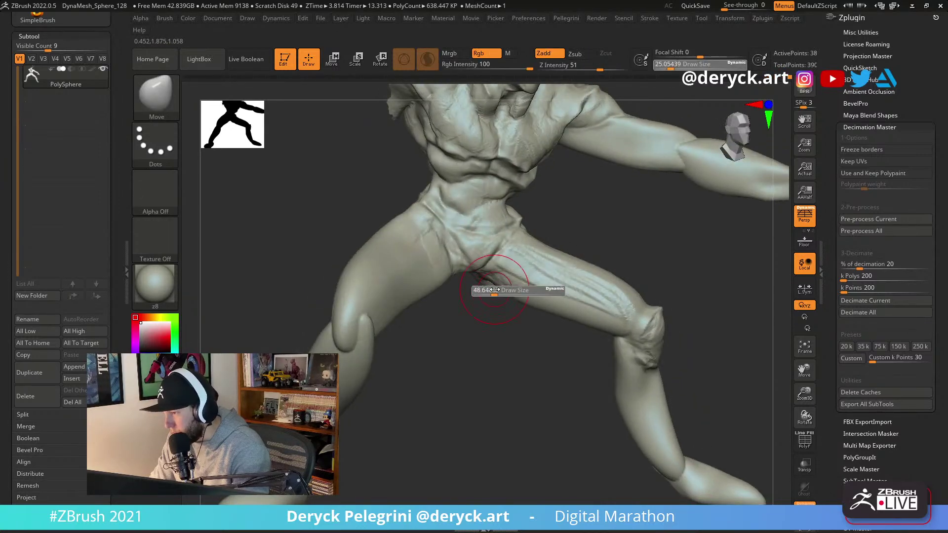
mouse_move(481, 280)
alt+right_down()
mouse_move(473, 296)
mouse_move(452, 287)
mouse_move(492, 292)
mouse_move(479, 264)
mouse_move(544, 191)
alt+right_up()
Sculpt folds along the inner left thigh with ClayBuildup and DamStandard, using a draw size of about 20 for DamStandard.
key(b)
key(c)
key(b)
key(ctrl)
key(b)
key(d)
key(s)
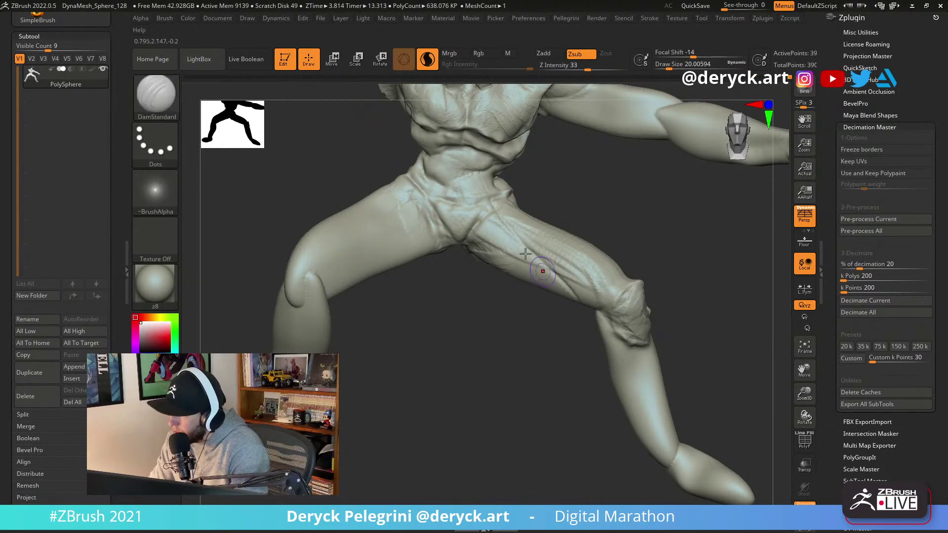
right_drag(571, 221, 498, 214)
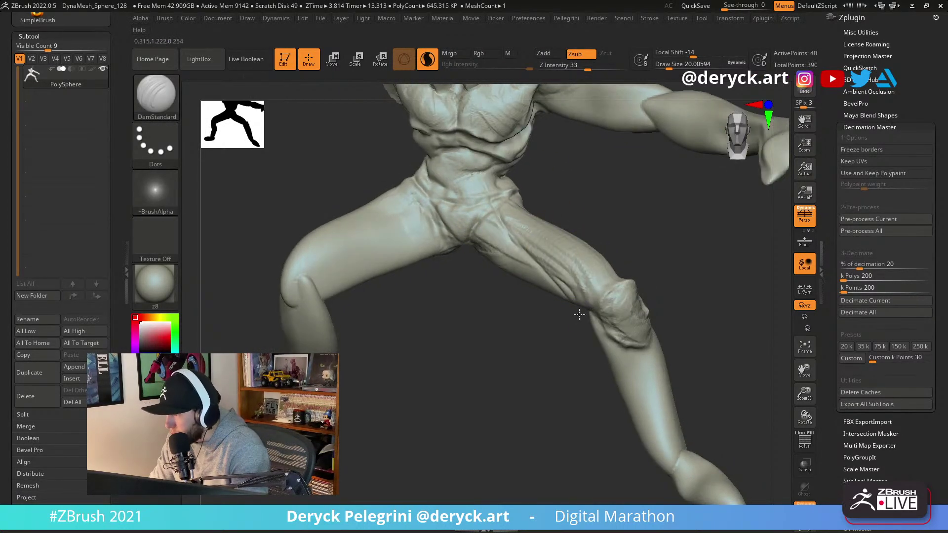
Build up the fabric folds on the lower left thigh near the knee with ClayBuildup.
right_drag(565, 340, 562, 326)
key(b)
key(c)
key(b)
drag(559, 267, 600, 274)
mouse_move(608, 235)
right_down()
mouse_move(558, 277)
mouse_move(464, 247)
right_up()
mouse_move(375, 237)
ctrl+right_down()
mouse_move(305, 173)
mouse_move(328, 239)
mouse_move(370, 228)
mouse_move(414, 267)
ctrl+right_up()
Adjust the right side of the body with the Move brush at a draw size of about 83, and remesh the DynaMesh.
key(b)
key(m)
key(v)
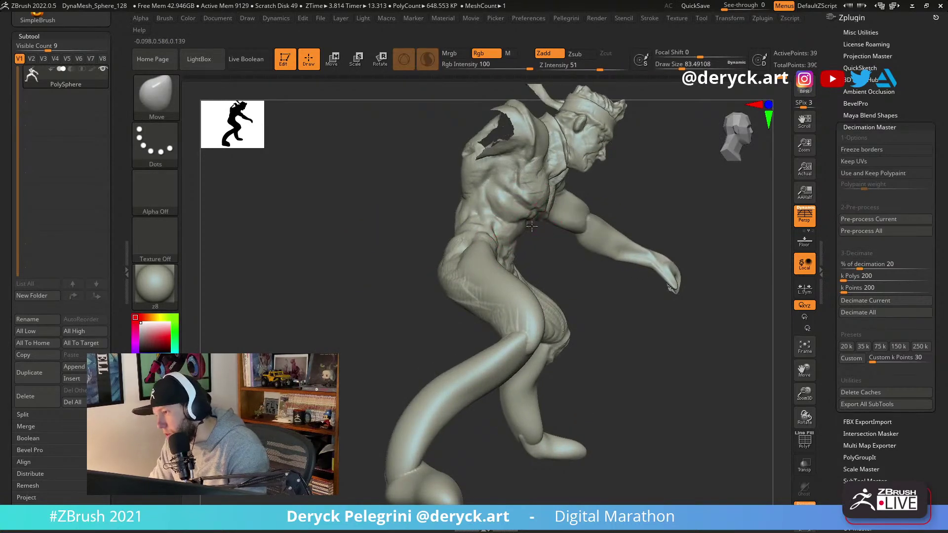
right_drag(525, 232, 494, 229)
drag(486, 197, 492, 191)
right_drag(430, 204, 353, 209)
ctrl+drag(349, 211, 298, 230)
Reshape the right thigh and knee with the Move brush at draw sizes of about 87 to 94.
right_drag(309, 224, 330, 225)
shift+drag(470, 259, 465, 252)
key(s)
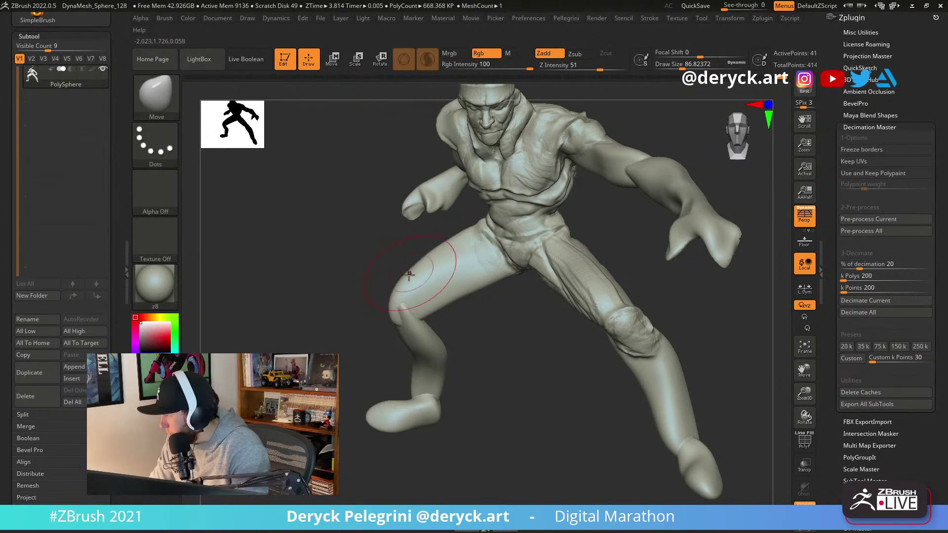
right_drag(348, 298, 439, 263)
shift+drag(459, 255, 458, 267)
key(s)
mouse_move(504, 282)
right_down()
mouse_move(360, 250)
mouse_move(490, 236)
right_up()
key(s)
drag(493, 229, 504, 241)
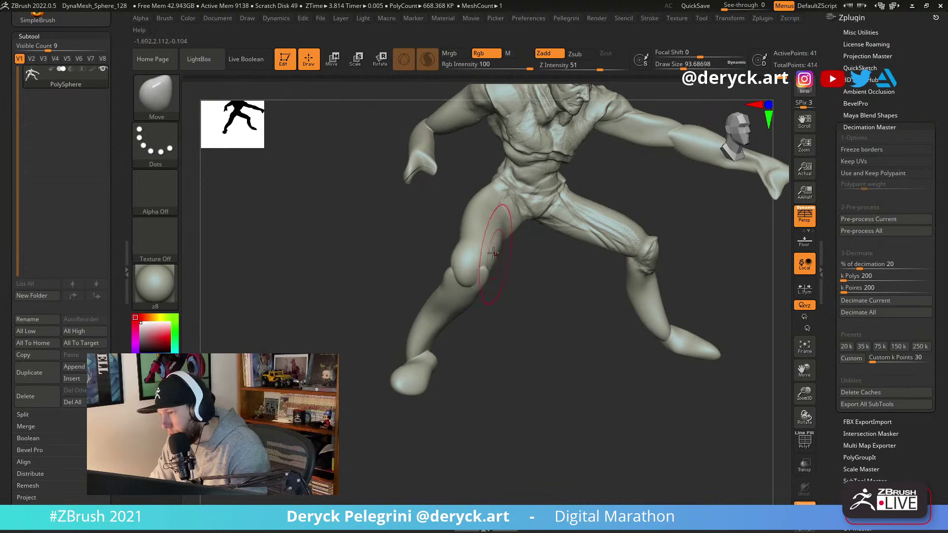
Build up the right kneecap with ClayBuildup at a draw size of about 65.
right_drag(451, 260, 461, 275)
key(b)
key(c)
key(b)
drag(455, 279, 470, 285)
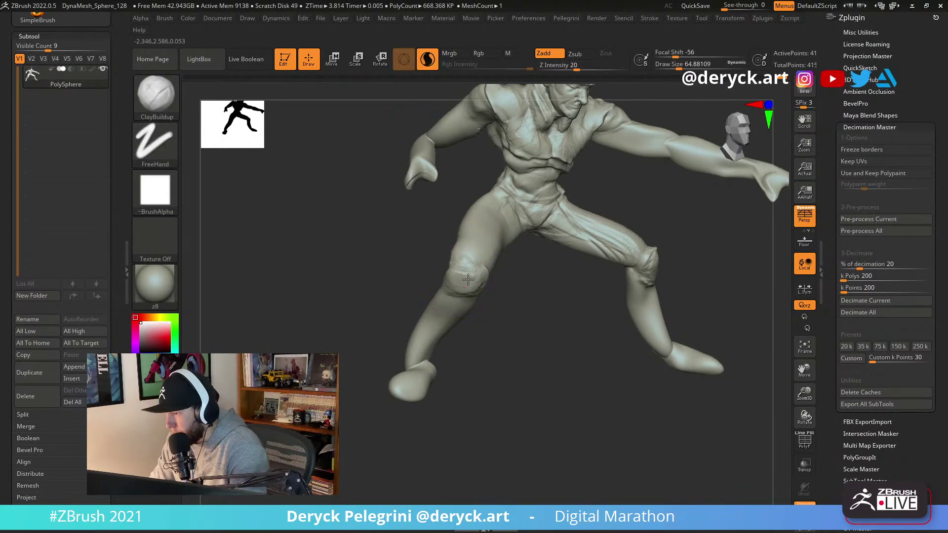
Carve the contour and creases around the right kneecap with DamStandard at a draw size of about 31.
mouse_move(487, 305)
right_down()
mouse_move(336, 271)
mouse_move(424, 274)
right_up()
key(b)
key(d)
key(s)
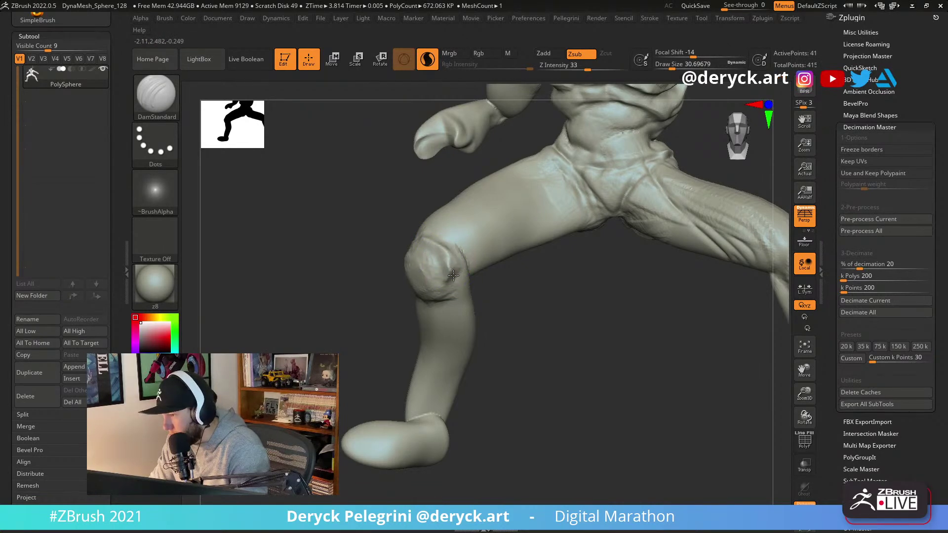
mouse_move(420, 233)
right_down()
mouse_move(387, 226)
mouse_move(467, 279)
right_up()
drag(462, 272, 500, 280)
Build up the fabric folds on the inner side of the right knee with ClayBuildup.
mouse_move(452, 263)
right_down()
mouse_move(546, 269)
mouse_move(469, 270)
right_up()
key(b)
key(c)
key(b)
mouse_move(469, 269)
mouse_down()
mouse_move(512, 271)
mouse_move(477, 271)
mouse_up()
right_drag(477, 271, 484, 274)
drag(460, 271, 548, 265)
Sharpen the creases around the right knee with DamStandard and flatten the kneecap with the Flatten brush at about 39.
mouse_move(548, 264)
right_down()
mouse_move(577, 268)
mouse_move(444, 262)
right_up()
key(b)
key(d)
key(s)
drag(494, 242, 420, 289)
mouse_move(445, 232)
mouse_down()
mouse_move(413, 286)
mouse_move(430, 261)
mouse_up()
right_drag(430, 261, 448, 263)
key(b)
key(f)
key(l)
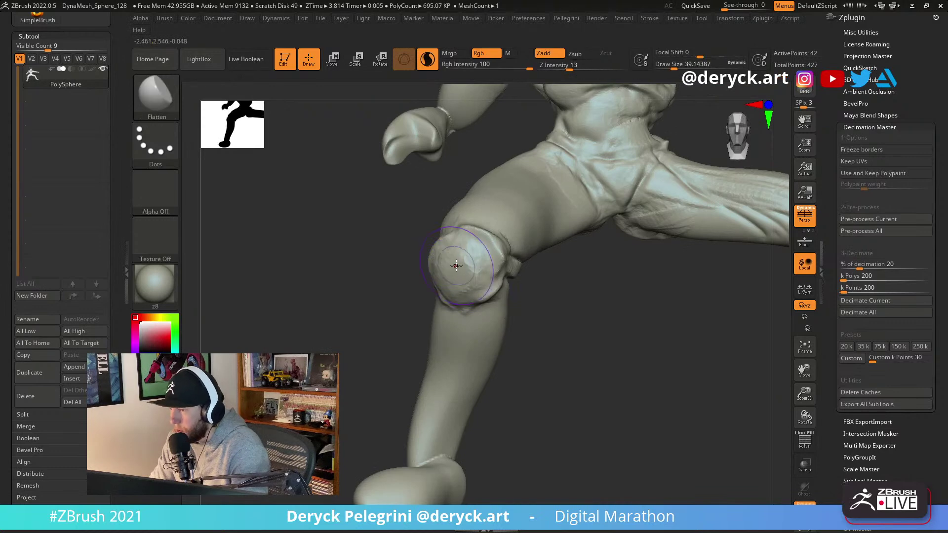
Add volume to the right kneecap with ClayBuildup and smooth its surface.
key(b)
key(c)
key(b)
drag(456, 266, 462, 249)
mouse_move(467, 289)
shift+mouse_down()
mouse_move(481, 274)
mouse_move(393, 248)
shift+mouse_up()
mouse_move(394, 247)
right_down()
mouse_move(313, 216)
mouse_move(349, 286)
mouse_move(338, 258)
mouse_move(369, 277)
right_up()
Adjust the silhouette of the right knee with the Move brush.
key(b)
key(m)
key(v)
key(s)
drag(410, 283, 408, 284)
right_drag(408, 283, 443, 284)
Carve fabric folds across the right thigh above the knee with DamStandard at draw sizes of about 51 and 35.
key(b)
key(d)
key(s)
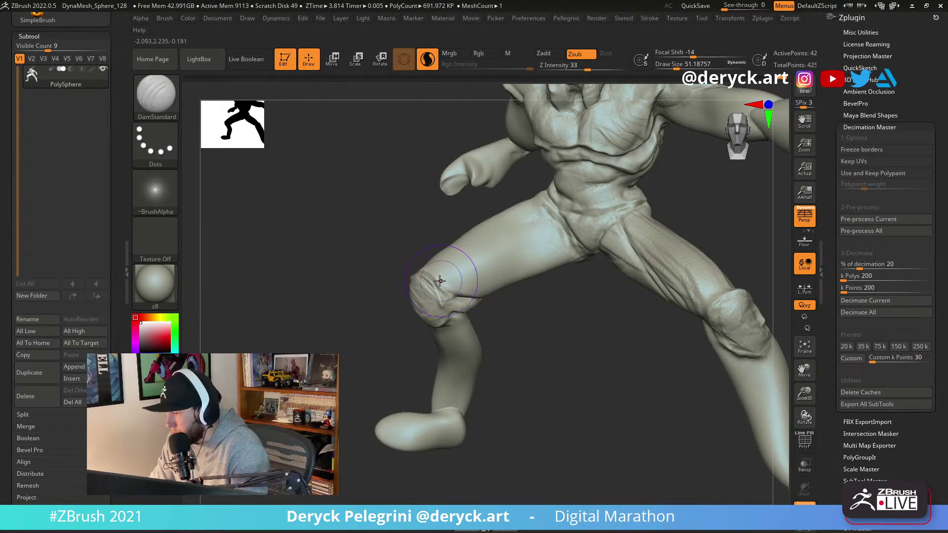
mouse_move(446, 275)
mouse_down()
mouse_move(435, 275)
mouse_move(452, 277)
mouse_move(475, 236)
mouse_up()
key(s)
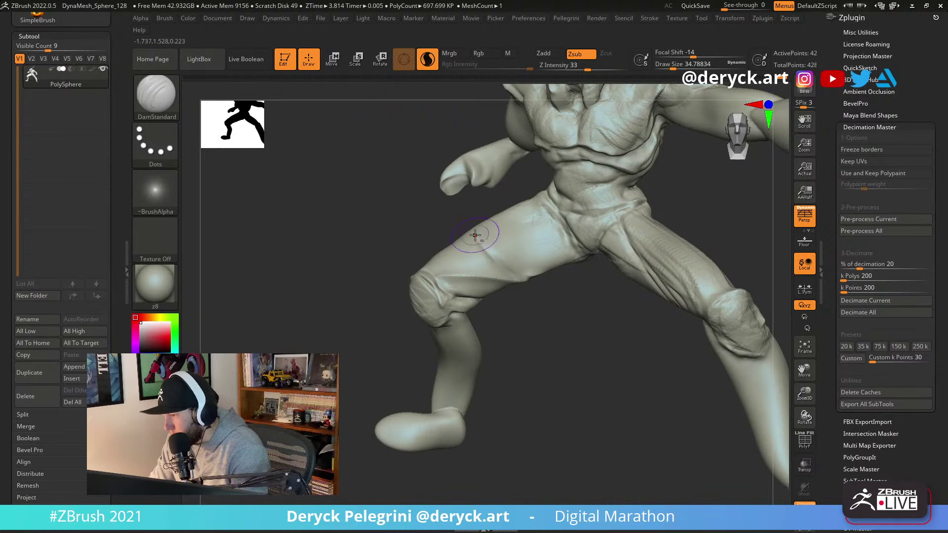
mouse_move(513, 276)
mouse_down()
mouse_move(484, 221)
mouse_move(311, 210)
mouse_move(290, 257)
mouse_move(295, 275)
mouse_up()
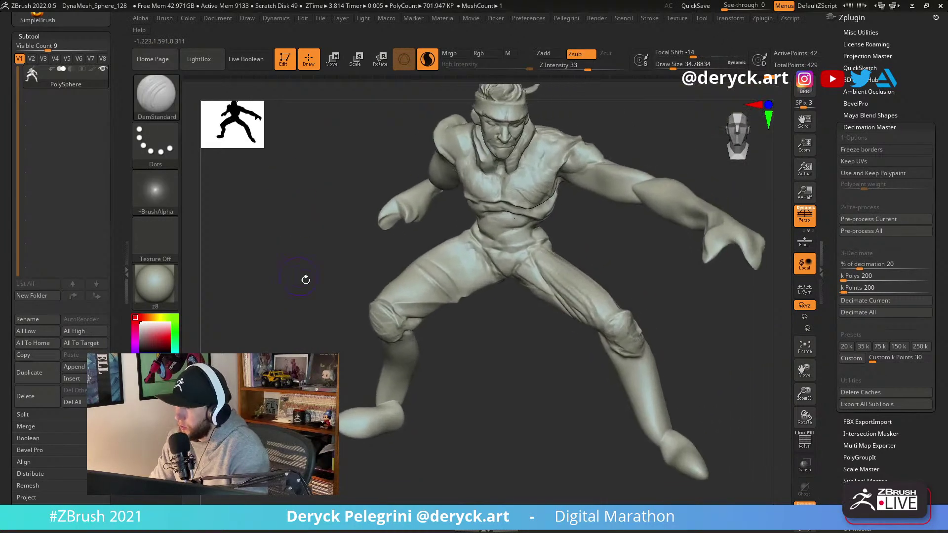
Adjust the right lower leg with the Move brush and build up a bunched trouser cuff above the ankle with ClayBuildup.
key(b)
key(m)
key(v)
mouse_move(345, 380)
alt+mouse_down()
mouse_move(368, 325)
mouse_move(395, 349)
alt+mouse_up()
key(b)
key(c)
key(b)
mouse_move(316, 332)
mouse_down()
mouse_move(380, 330)
mouse_move(398, 340)
mouse_up()
mouse_move(363, 338)
mouse_down()
mouse_move(330, 340)
mouse_move(427, 322)
mouse_move(420, 330)
mouse_up()
drag(450, 346, 370, 344)
Carve folds into the right trouser cuff and lower leg with DamStandard at a draw size of about 56.
key(b)
key(d)
key(s)
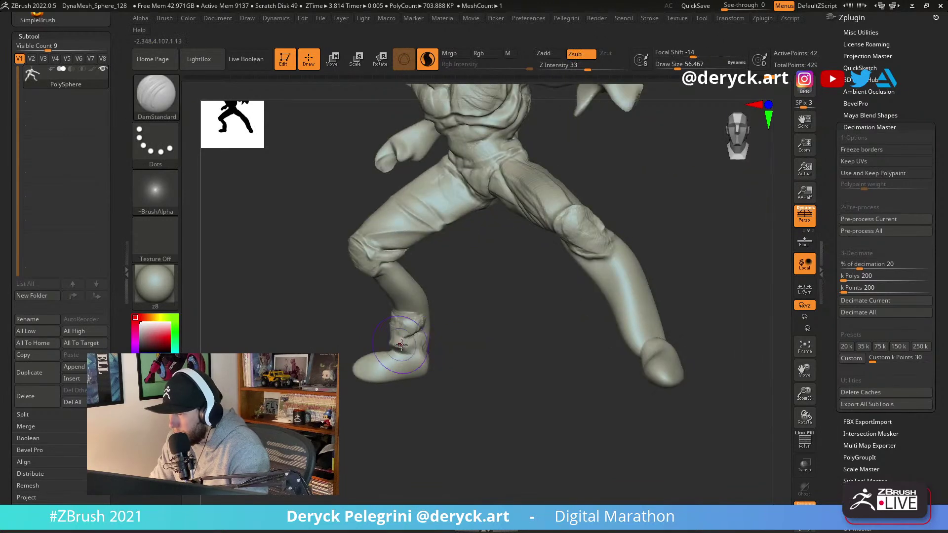
ctrl+drag(434, 348, 450, 348)
mouse_move(406, 321)
mouse_down()
mouse_move(378, 296)
mouse_move(410, 320)
mouse_up()
mouse_move(393, 285)
mouse_down()
mouse_move(413, 312)
mouse_move(395, 332)
mouse_up()
ctrl+drag(457, 296, 474, 308)
Reshape the right calf and lower leg with the Move brush at a draw size of about 77.
key(b)
key(m)
key(v)
key(s)
drag(419, 270, 423, 270)
mouse_move(427, 277)
mouse_down()
mouse_move(437, 267)
mouse_move(455, 303)
mouse_up()
mouse_move(269, 297)
mouse_down()
mouse_move(320, 296)
mouse_move(317, 261)
mouse_up()
mouse_move(320, 295)
mouse_down()
mouse_move(329, 298)
mouse_move(320, 292)
mouse_move(314, 302)
mouse_up()
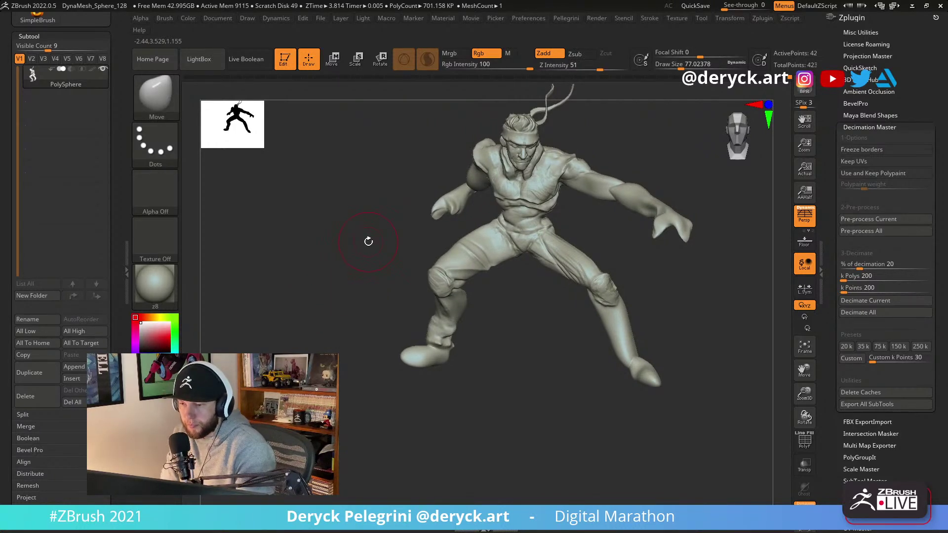
drag(349, 250, 358, 282)
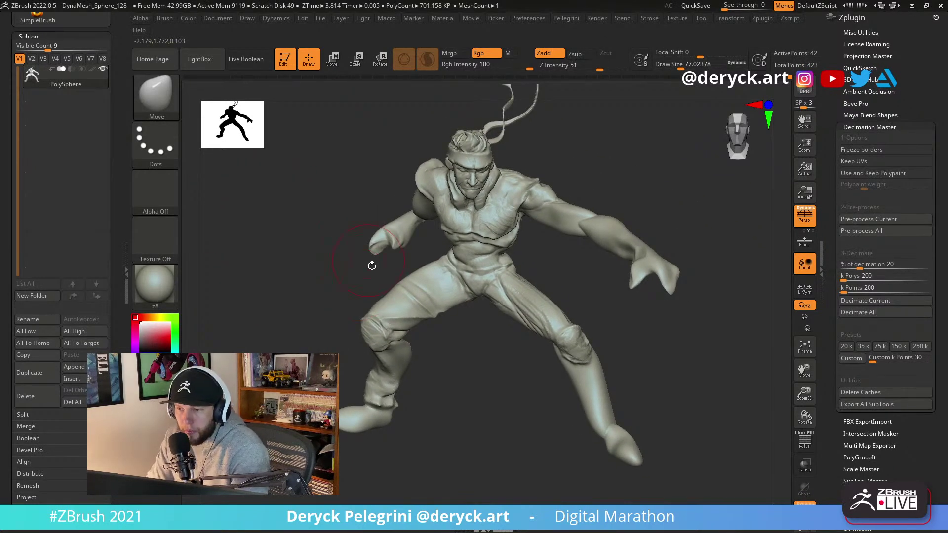
mouse_move(268, 274)
mouse_down()
mouse_move(277, 265)
mouse_move(273, 282)
mouse_up()
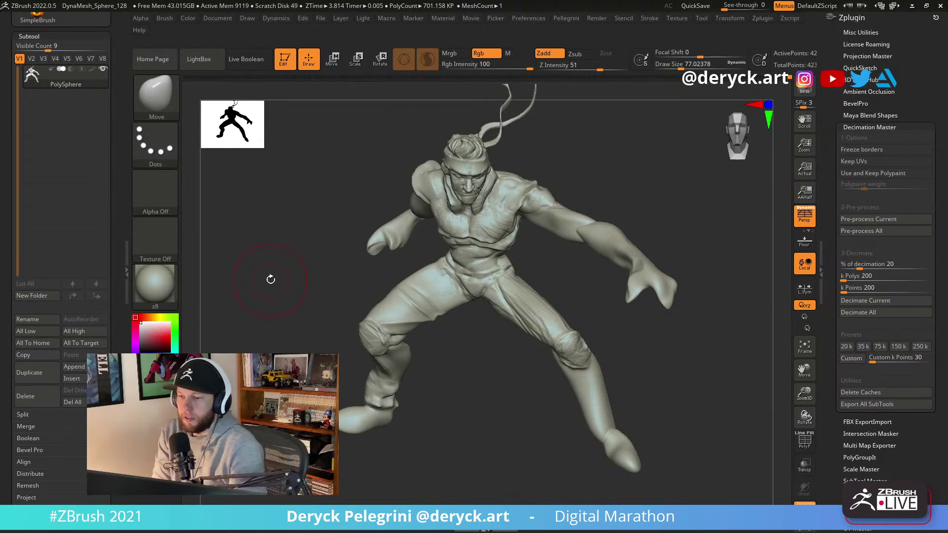
Refine the right trouser cuff with DamStandard at a draw size of about 54 and ClayBuildup at about 51.
mouse_move(273, 291)
mouse_down()
mouse_move(281, 287)
mouse_move(286, 314)
mouse_move(341, 341)
mouse_move(340, 325)
mouse_move(389, 330)
mouse_up()
key(b)
key(d)
key(s)
key(s)
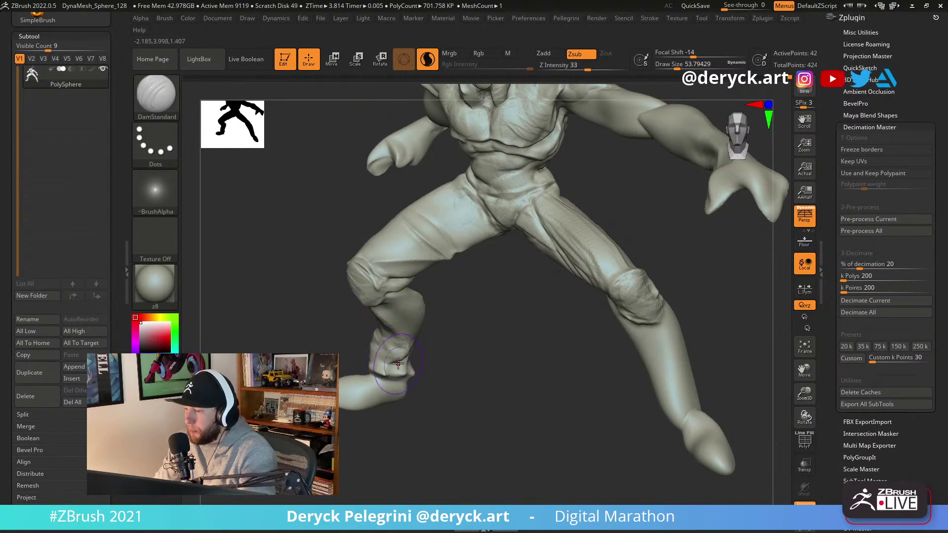
key(b)
key(c)
key(b)
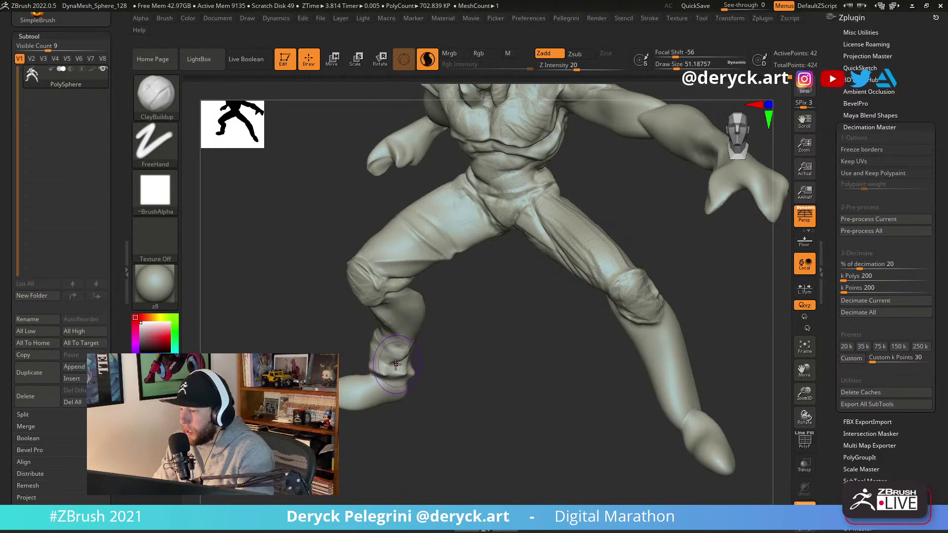
mouse_move(432, 370)
mouse_down()
mouse_move(326, 326)
mouse_move(328, 350)
mouse_move(437, 389)
mouse_move(304, 328)
mouse_move(377, 337)
mouse_up()
Shape the right foot with the Move brush at a draw size of about 68.
key(b)
key(m)
key(v)
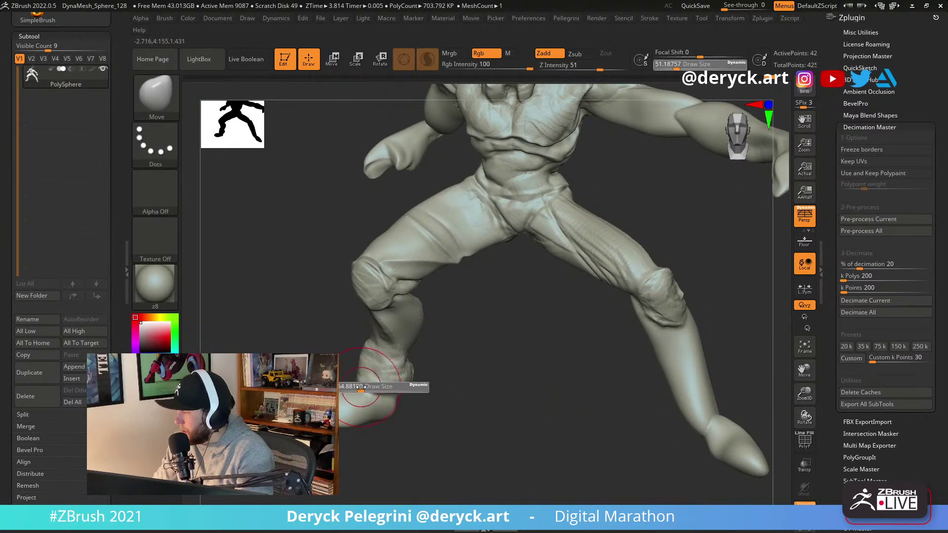
drag(351, 373, 384, 389)
drag(305, 346, 395, 414)
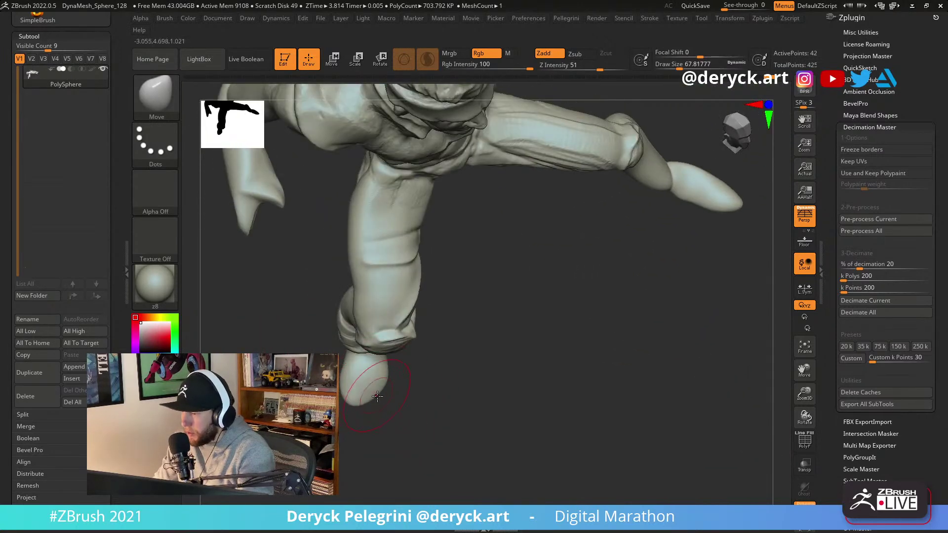
mouse_move(348, 392)
mouse_down()
mouse_move(371, 339)
mouse_move(316, 338)
mouse_move(323, 319)
mouse_move(325, 334)
mouse_move(328, 321)
mouse_move(383, 358)
mouse_move(371, 364)
mouse_up()
Carve the sole line around the right shoe with DamStandard, reducing the draw size from about 25 to 14.
key(b)
key(d)
key(s)
drag(456, 368, 383, 372)
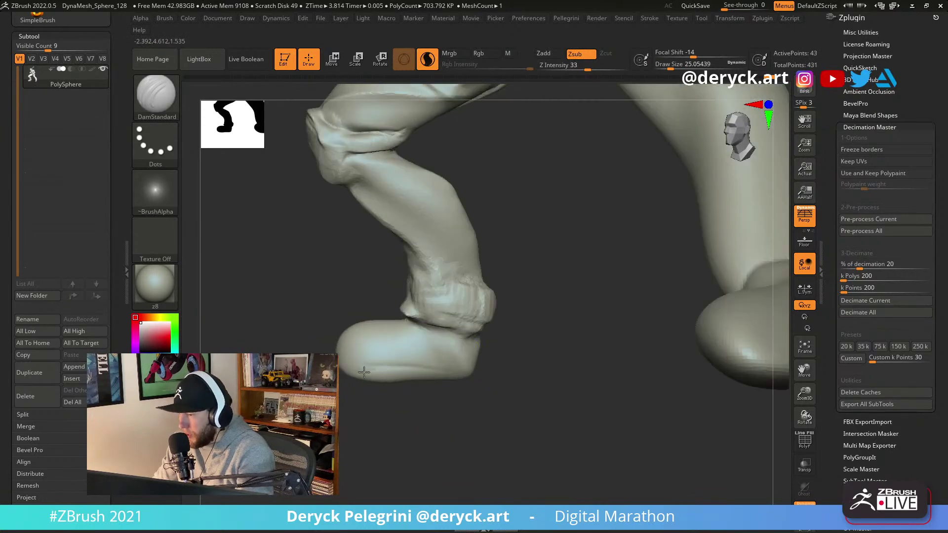
key([)
key([)
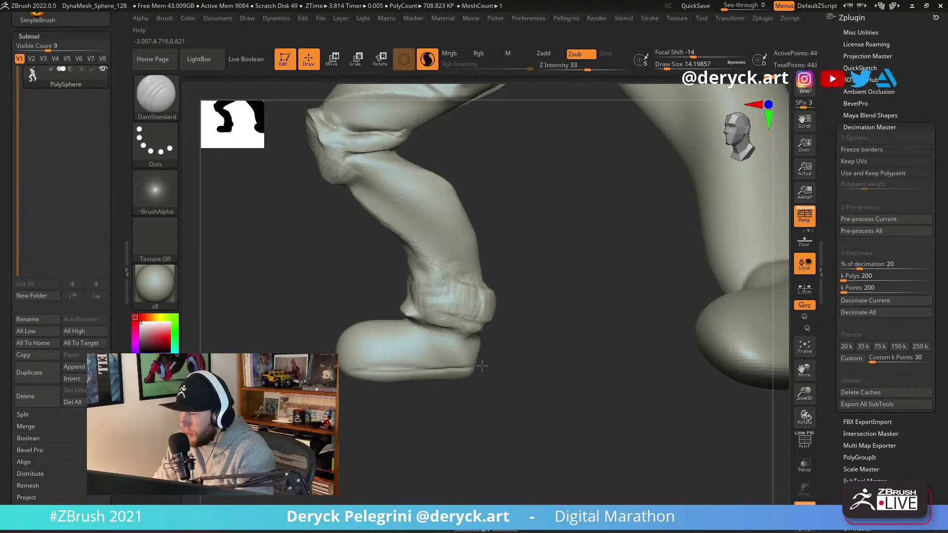
drag(493, 372, 460, 364)
Adjust the heel of the right shoe with the Move brush at a draw size of about 31.
key(b)
key(m)
key(v)
key(])
key(])
key(])
key(])
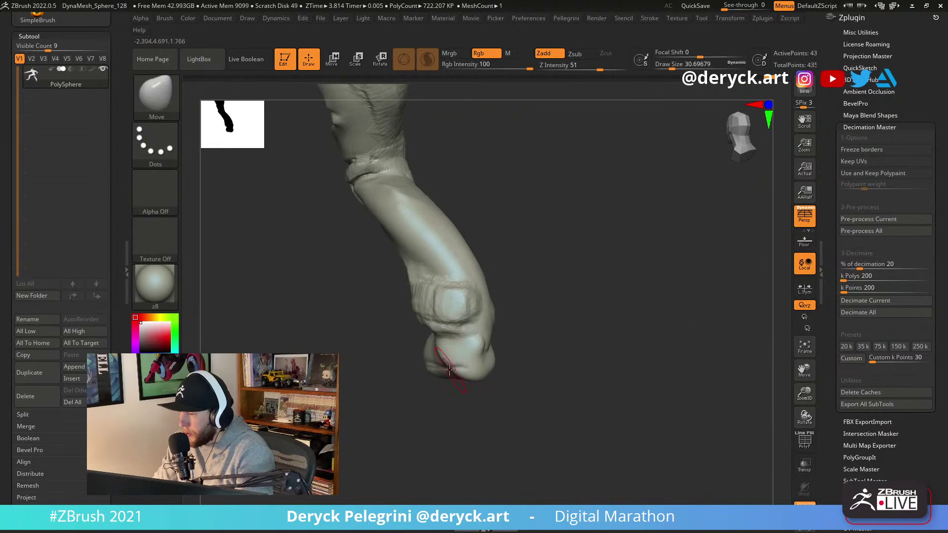
mouse_move(494, 355)
mouse_down()
mouse_move(486, 363)
mouse_move(514, 380)
mouse_move(491, 356)
mouse_move(523, 385)
mouse_move(327, 267)
mouse_move(269, 311)
mouse_move(292, 277)
mouse_move(306, 321)
mouse_up()
Reshape the instep of the right shoe with the Move brush, reducing the draw size from about 94 to 49.
key(])
key(])
key(])
drag(320, 351, 361, 353)
key([)
key([)
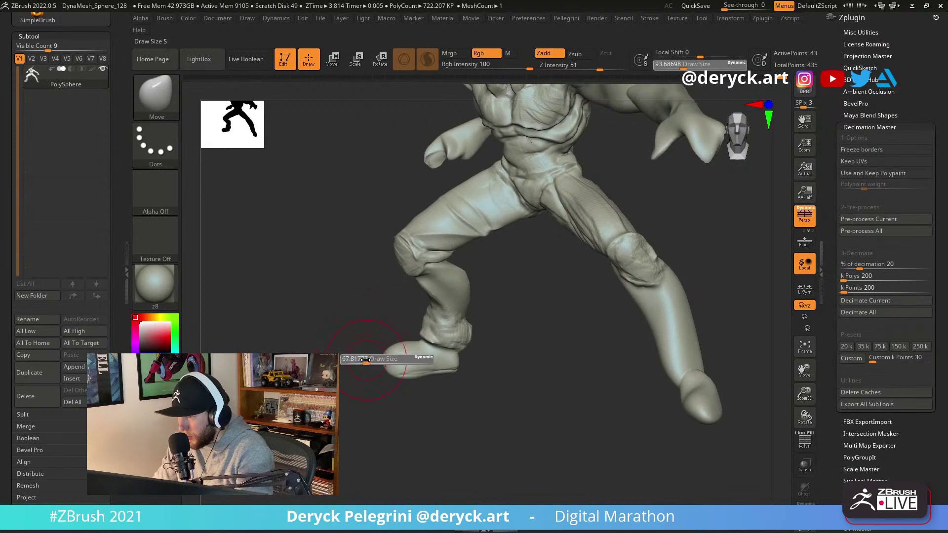
key([)
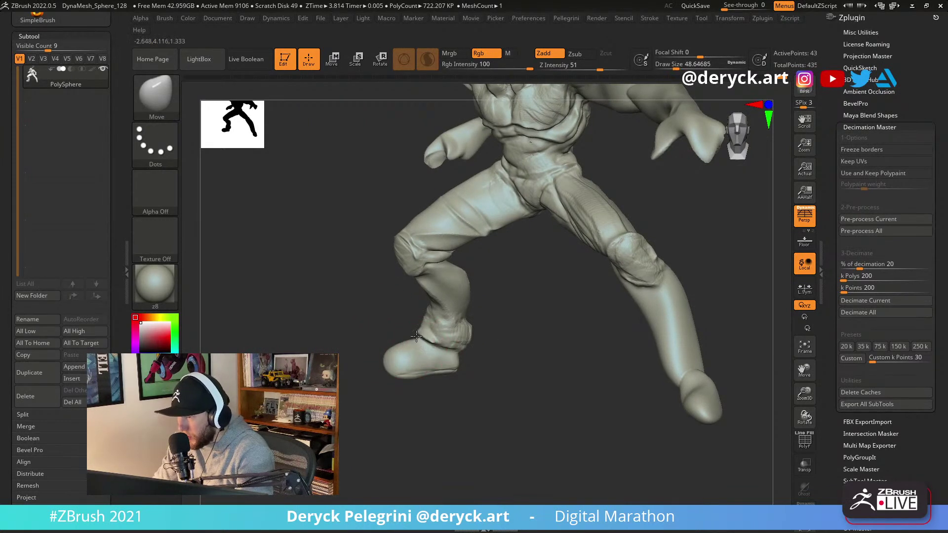
Refine the toe and sides of the right shoe with the Move brush at a draw size of about 77.
key(f)
mouse_move(328, 269)
mouse_down()
mouse_move(358, 300)
mouse_move(374, 296)
mouse_move(347, 381)
mouse_move(363, 383)
mouse_up()
key(])
key(])
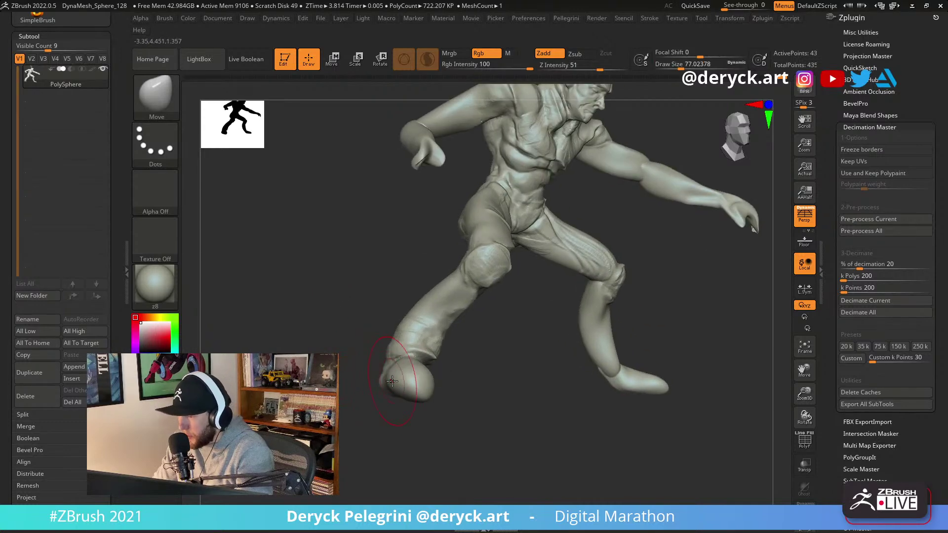
drag(424, 401, 422, 394)
mouse_move(474, 417)
mouse_down()
mouse_move(437, 415)
mouse_move(435, 395)
mouse_move(467, 394)
mouse_up()
drag(568, 434, 494, 420)
Crease the junction between the right trouser cuff and shoe with DamStandard at a draw size of about 20.
key(b)
key(d)
key(s)
key(s)
drag(429, 363, 403, 363)
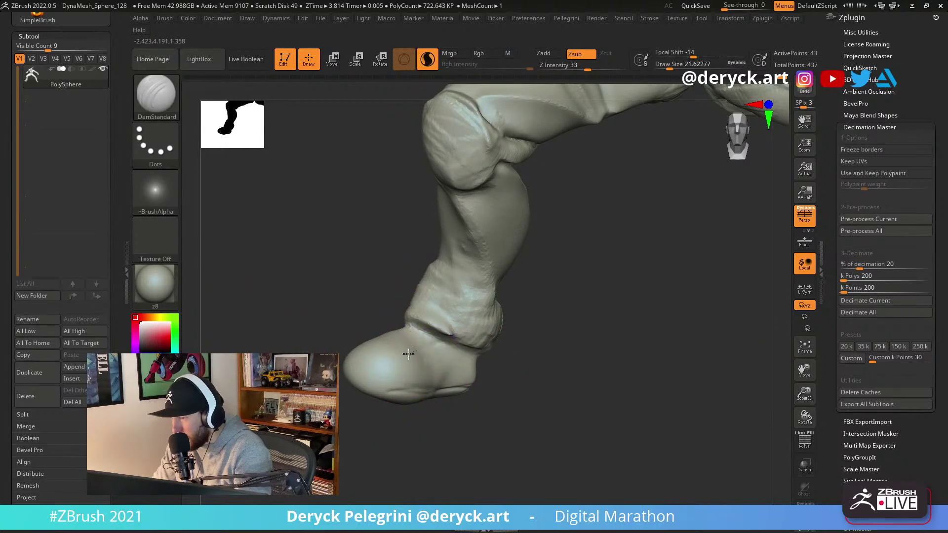
mouse_move(364, 311)
mouse_down()
mouse_move(409, 345)
mouse_move(430, 345)
mouse_up()
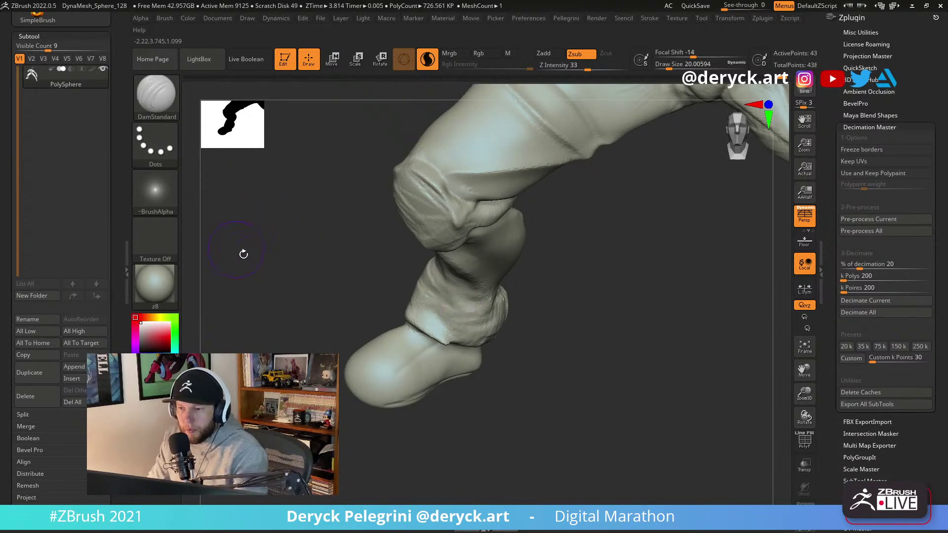
mouse_move(338, 294)
mouse_down()
mouse_move(324, 298)
mouse_move(342, 287)
mouse_move(339, 275)
mouse_move(328, 301)
mouse_move(339, 290)
mouse_up()
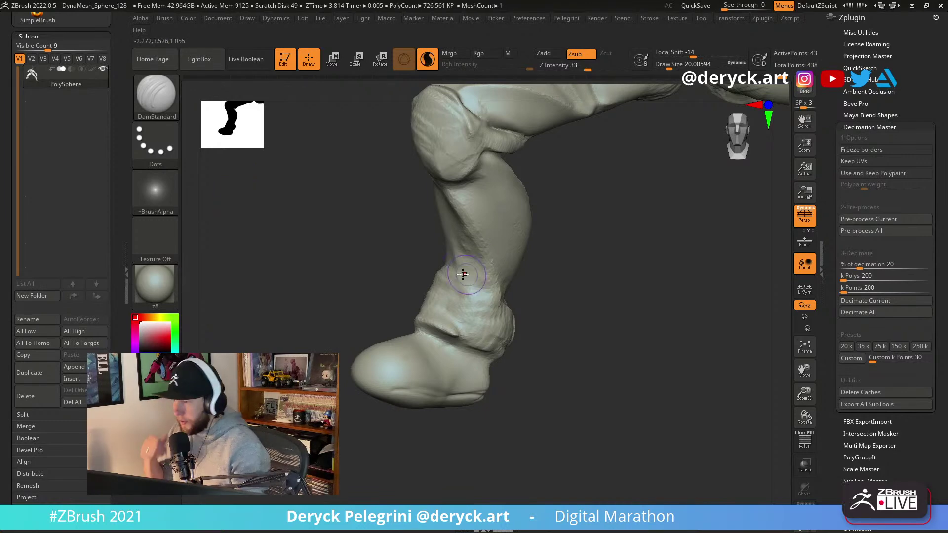
drag(300, 209, 256, 222)
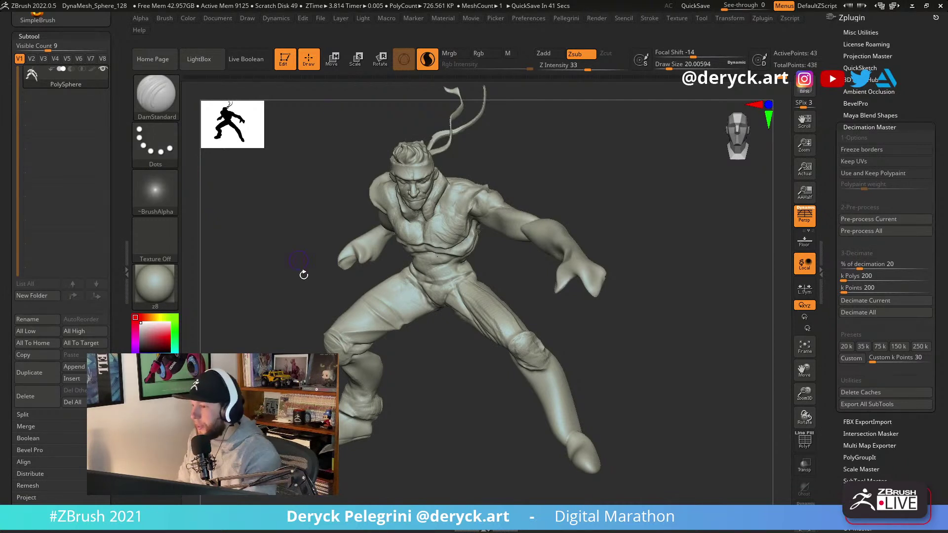
mouse_move(274, 267)
mouse_down()
mouse_move(301, 264)
mouse_move(283, 289)
mouse_move(304, 330)
mouse_move(303, 304)
mouse_move(269, 282)
mouse_up()
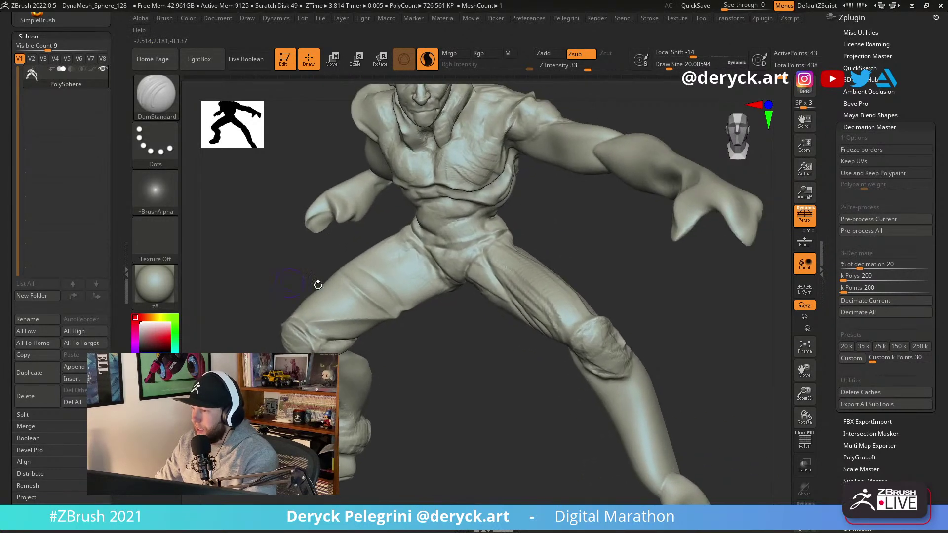
Refine the left kneecap area with DamStandard at a draw size of about 46 and the Move brush at about 51.
key(s)
drag(513, 311, 519, 311)
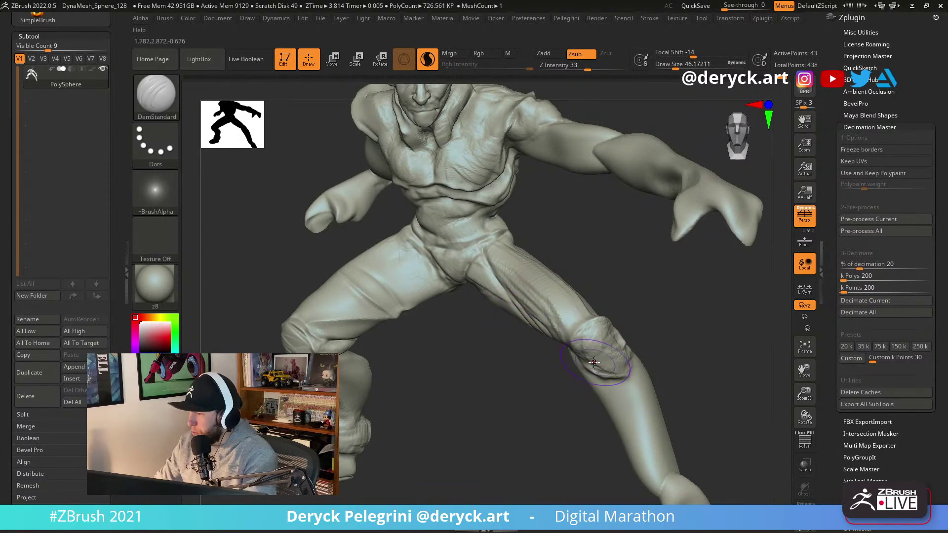
key(b)
key(m)
key(v)
alt+drag(549, 399, 516, 354)
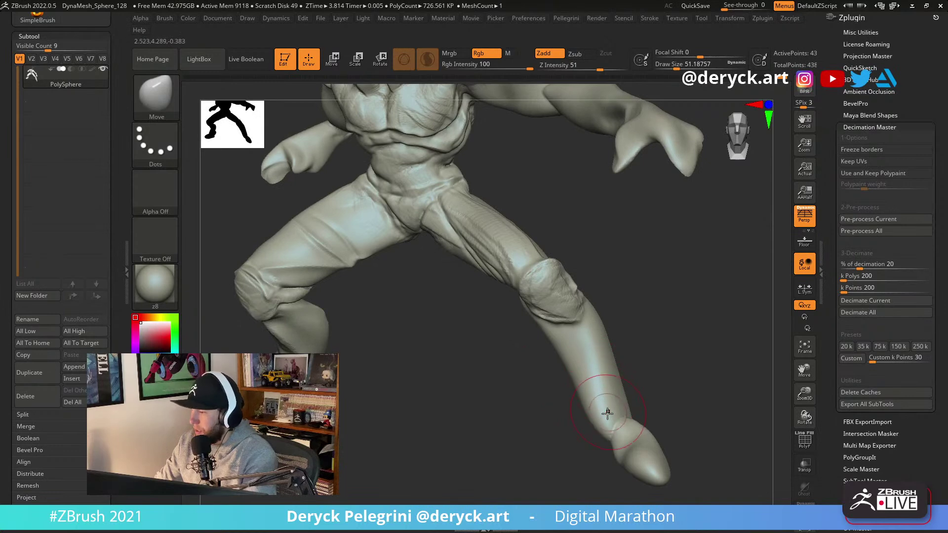
Build up the start of a trouser cuff around the left ankle with ClayBuildup.
key(b)
key(c)
key(b)
mouse_move(632, 420)
mouse_down()
mouse_move(603, 415)
mouse_move(659, 422)
mouse_move(583, 423)
mouse_up()
alt+drag(698, 397, 633, 382)
Adjust the shape of the left leg with the Move brush at a draw size of about 74.
key(b)
key(m)
key(v)
mouse_move(558, 278)
mouse_down()
mouse_move(537, 322)
mouse_move(597, 272)
mouse_move(558, 271)
mouse_up()
mouse_move(316, 265)
alt+mouse_down()
mouse_move(286, 256)
mouse_move(265, 285)
alt+mouse_up()
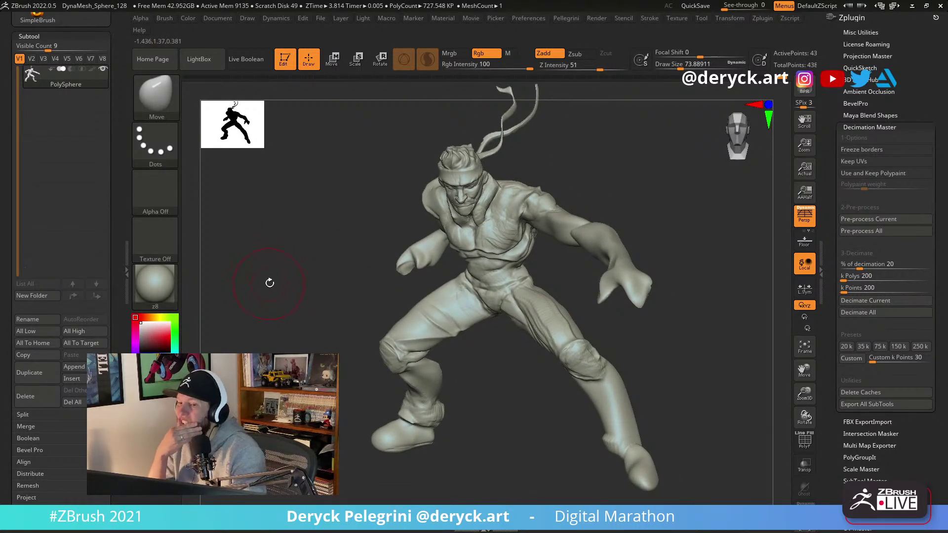
Carve a crease along the inner left thigh near the groin with DamStandard at a draw size of about 49.
mouse_move(244, 234)
mouse_down()
mouse_move(292, 268)
mouse_move(280, 282)
mouse_move(275, 262)
mouse_move(269, 269)
mouse_move(419, 320)
mouse_up()
drag(472, 395, 504, 275)
key(b)
key(d)
key(s)
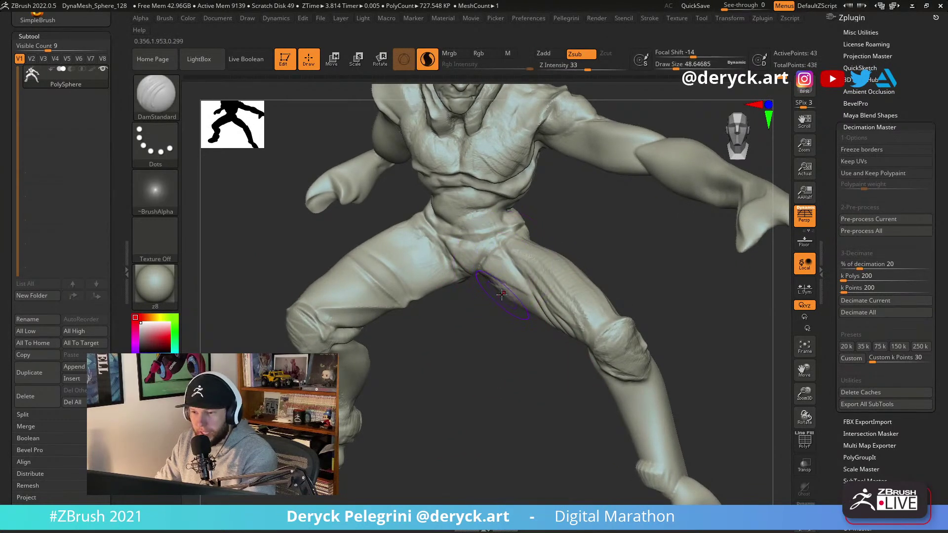
Build up the trouser folds at the left hip and upper thigh with ClayBuildup at a draw size of about 41.
key(b)
key(c)
key(b)
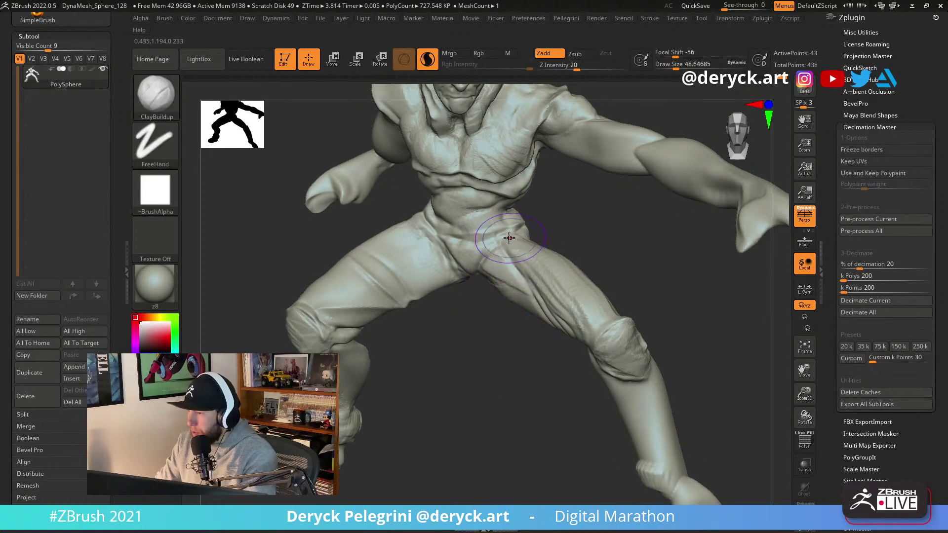
key(s)
drag(509, 238, 543, 269)
key(s)
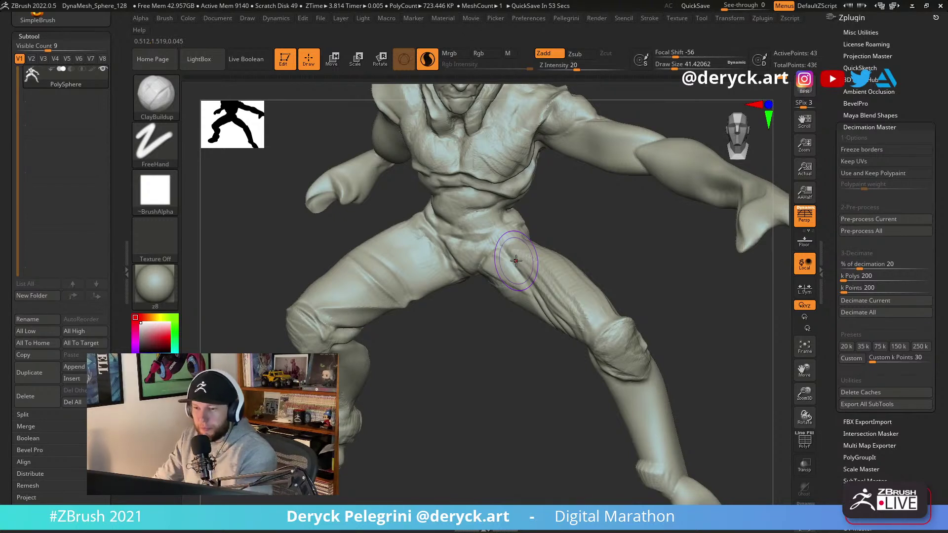
drag(477, 349, 455, 360)
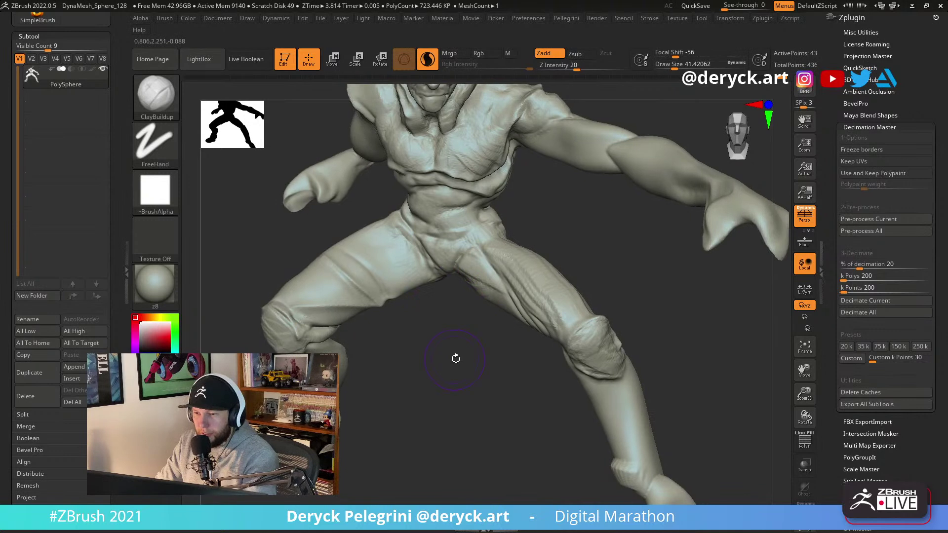
Adjust the folds on the upper left thigh with the Move brush at a draw size of about 41.
key(b)
key(m)
key(v)
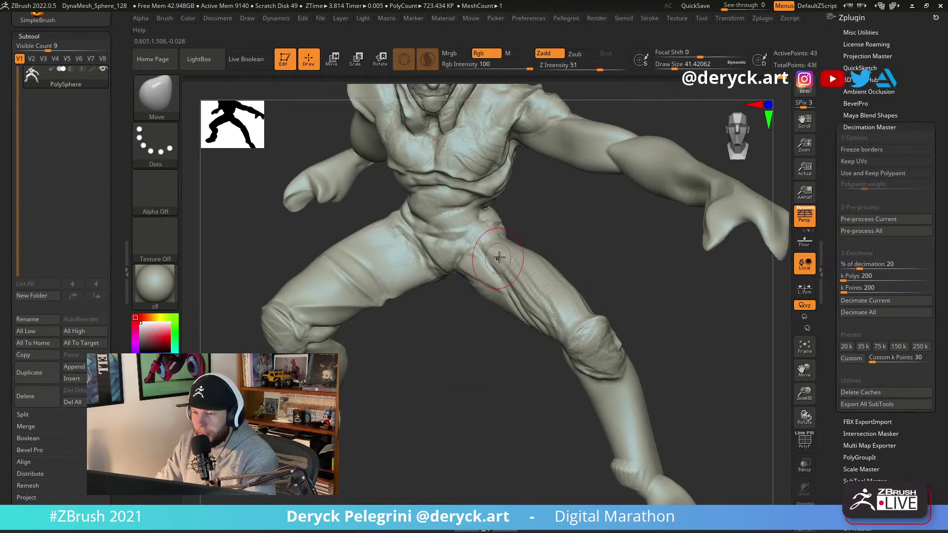
mouse_move(546, 243)
mouse_down()
mouse_move(494, 254)
mouse_move(544, 222)
mouse_move(450, 334)
mouse_move(464, 297)
mouse_move(453, 273)
mouse_up()
Deepen the folds below the crotch with DamStandard at a draw size of about 49.
key(b)
key(d)
key(s)
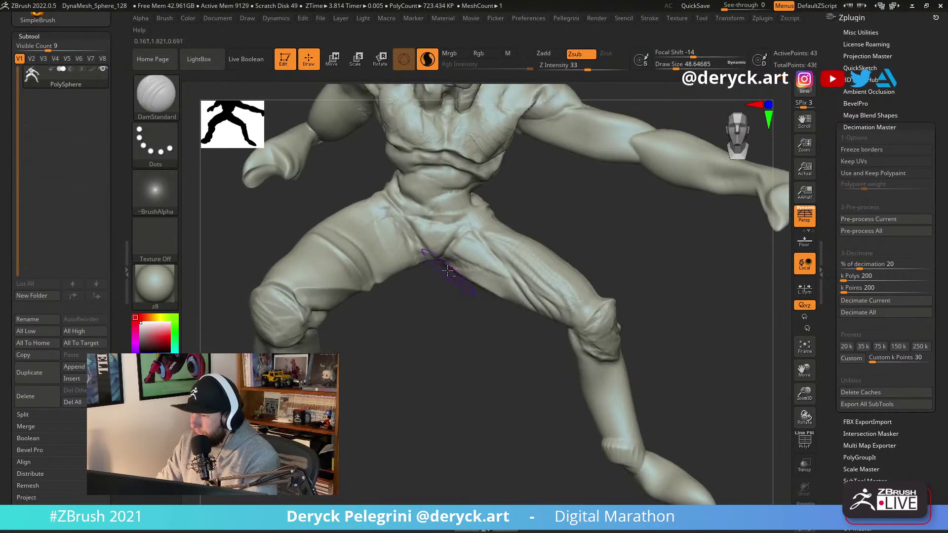
mouse_move(467, 326)
mouse_down()
mouse_move(499, 317)
mouse_move(461, 349)
mouse_move(453, 343)
mouse_move(469, 379)
mouse_move(434, 390)
mouse_move(462, 372)
mouse_up()
Shape the left foot and ankle with the Move brush at a draw size of about 62.
mouse_move(518, 393)
mouse_down()
mouse_move(564, 403)
mouse_move(504, 432)
mouse_up()
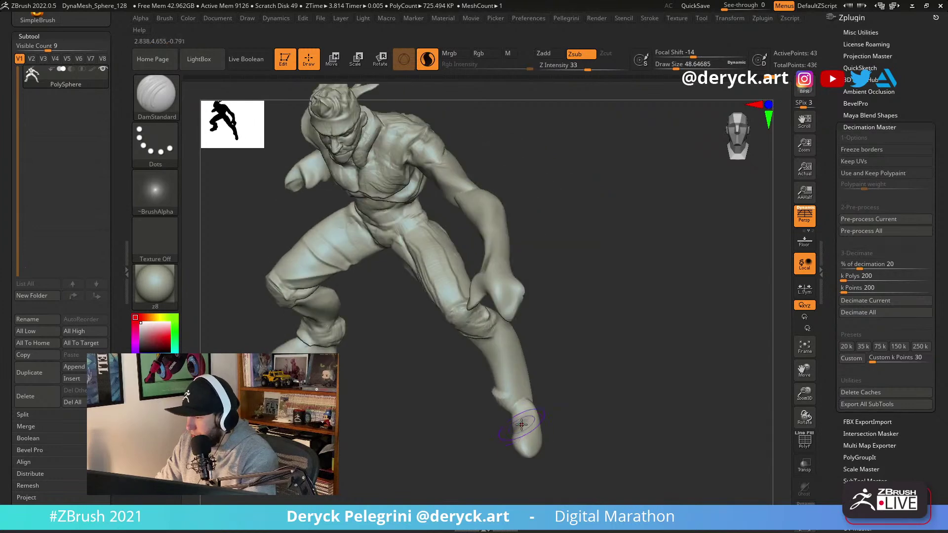
key(b)
key(m)
key(v)
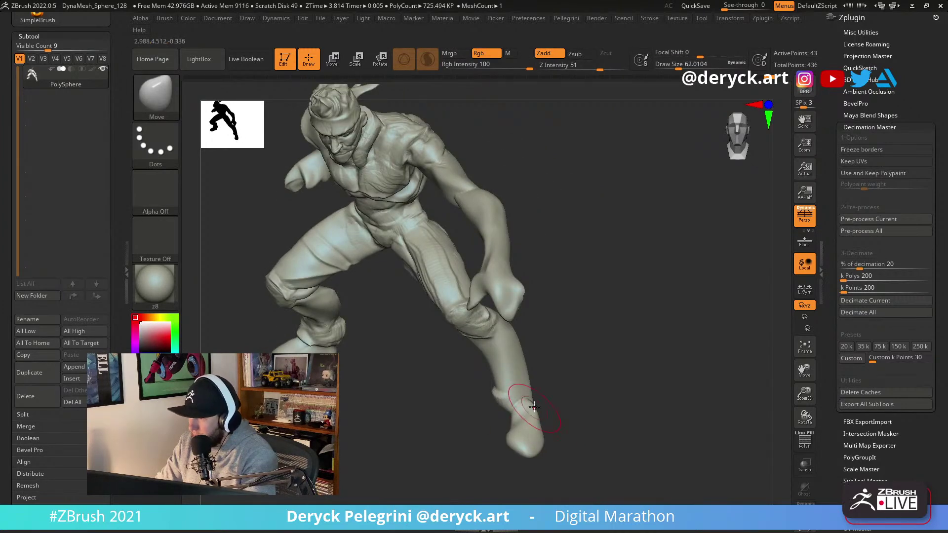
mouse_move(564, 396)
mouse_down()
mouse_move(561, 381)
mouse_move(600, 370)
mouse_up()
Form the left trouser cuff with DamStandard and ClayBuildup at a draw size of about 44.
key(b)
key(d)
key(s)
key(bracketleft)
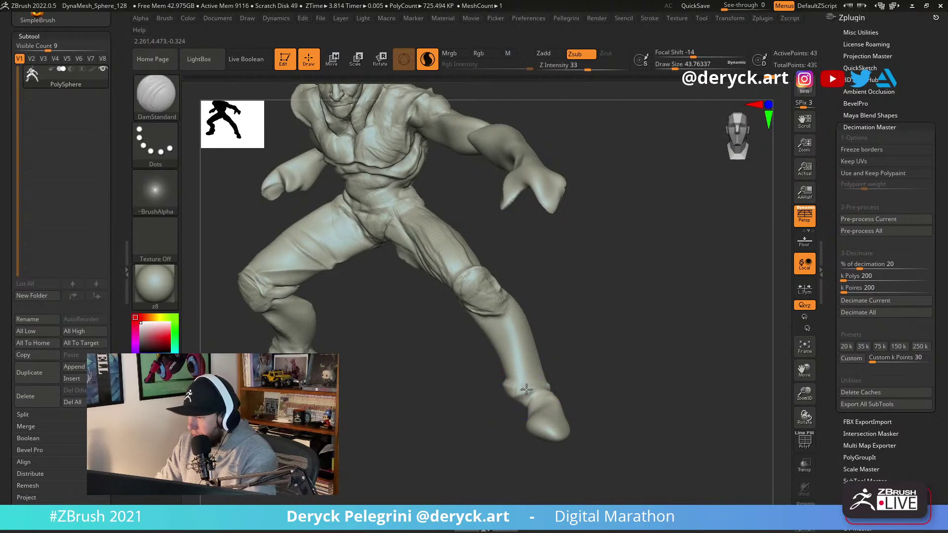
key(b)
key(c)
key(b)
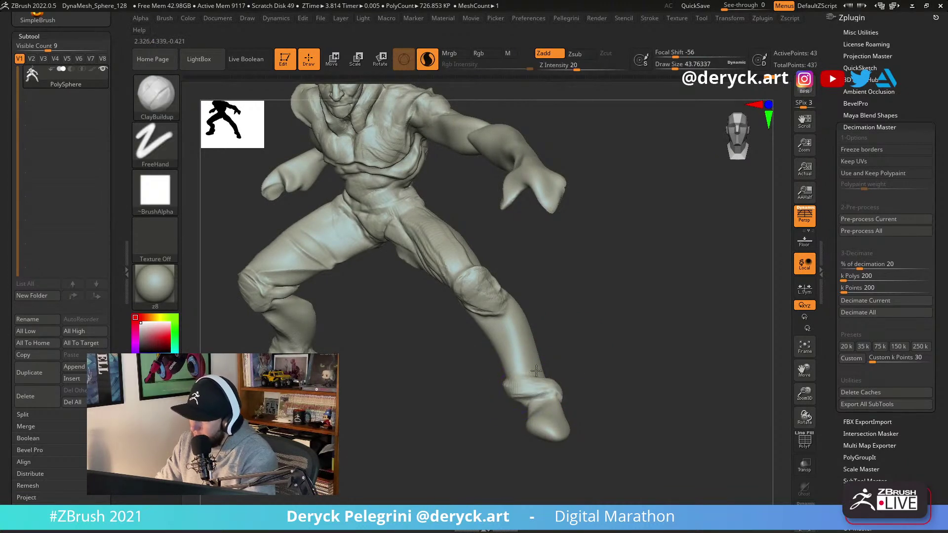
Flatten the surface of the left trouser cuff and define its lower edge with DamStandard.
key(b)
key(f)
key(l)
key(b)
key(d)
key(s)
mouse_move(593, 388)
mouse_down()
mouse_move(546, 392)
mouse_move(565, 429)
mouse_move(586, 422)
mouse_up()
Refine the profile of the left foot with the Move brush at a draw size of about 49.
key(b)
key(m)
key(v)
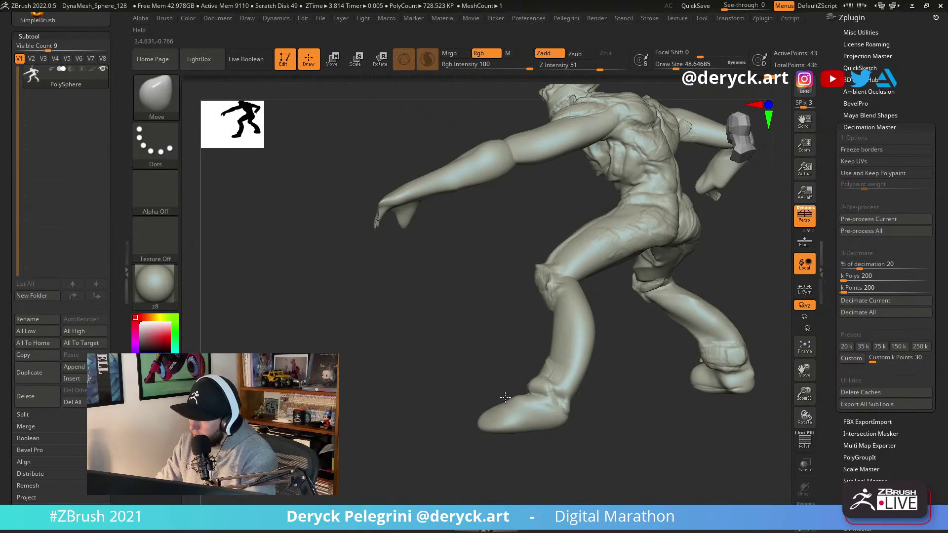
mouse_move(484, 405)
mouse_down()
mouse_move(548, 402)
mouse_move(557, 411)
mouse_move(592, 376)
mouse_move(498, 371)
mouse_up()
Cut a groove into the front of the left foot with DamStandard at about 49 and adjust the foot with the Move brush.
key(b)
key(d)
key(s)
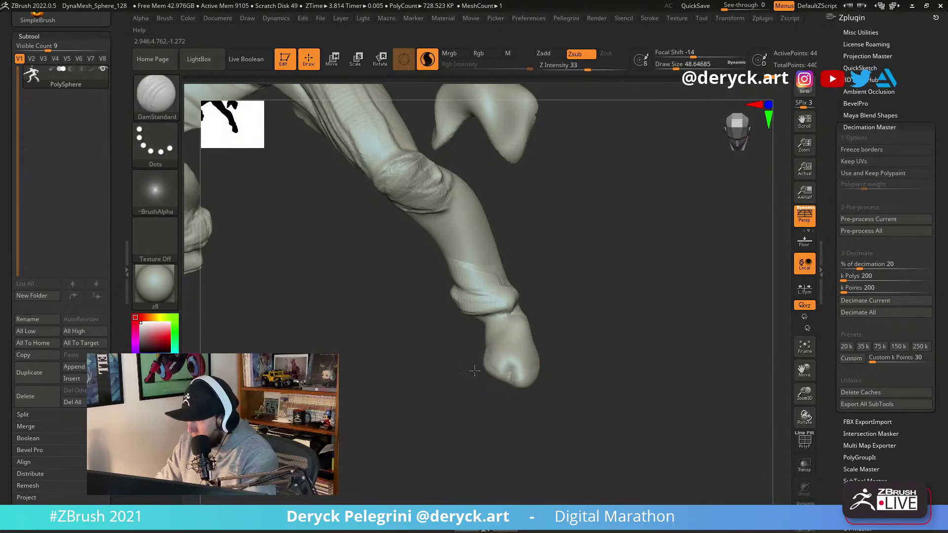
key(b)
key(m)
key(v)
mouse_move(554, 381)
mouse_down()
mouse_move(512, 374)
mouse_move(497, 353)
mouse_up()
Carve the toe split on the left foot with DamStandard, reducing the draw size from about 31 to 14.
key(b)
key(d)
key(s)
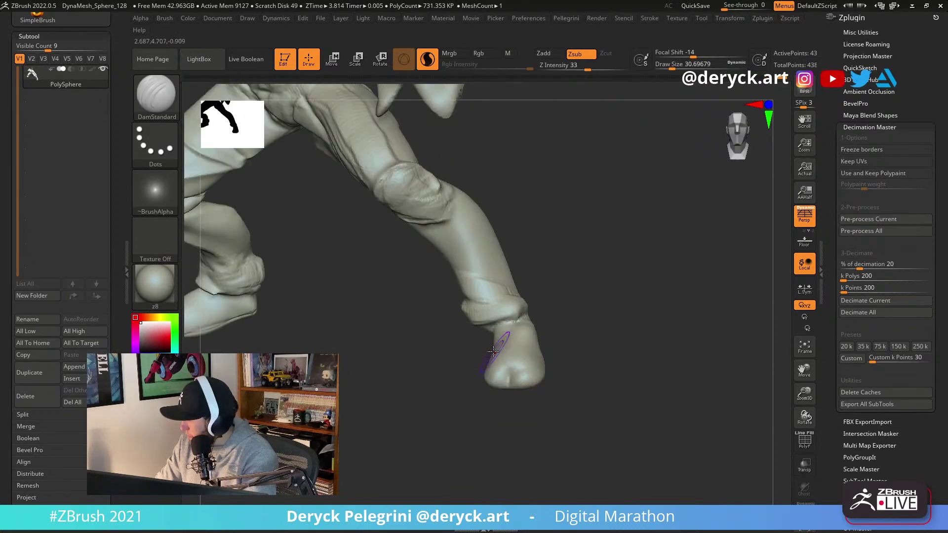
right_drag(506, 367, 501, 372)
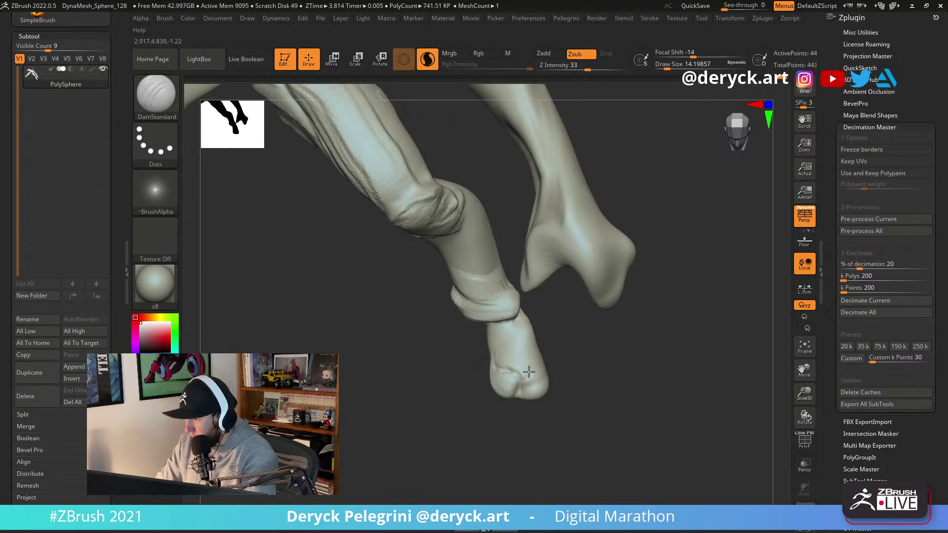
Flatten the toe area of the left foot with the Flatten brush at a draw size of about 44.
mouse_move(544, 385)
right_down()
mouse_move(536, 375)
mouse_move(576, 320)
mouse_move(571, 387)
right_up()
key(b)
key(f)
key(l)
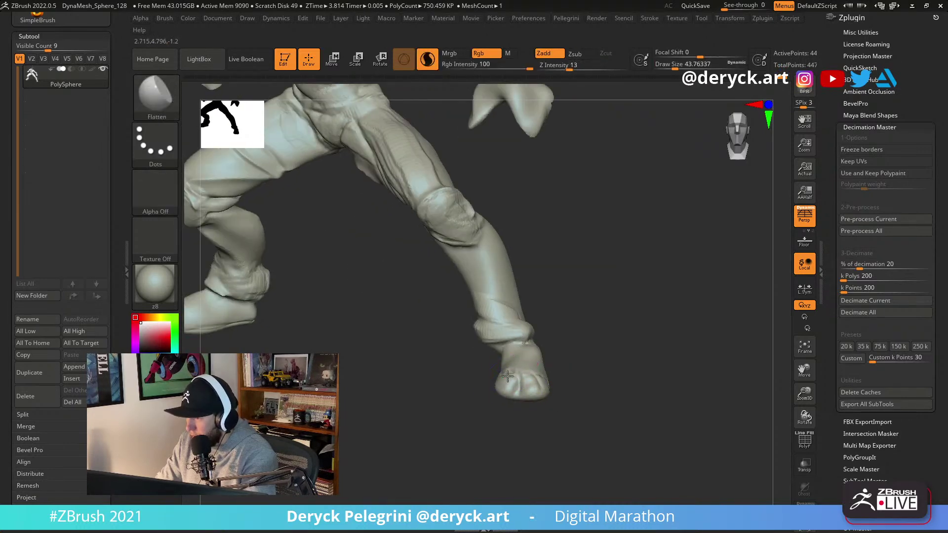
right_drag(450, 350, 488, 375)
key(s)
drag(530, 383, 527, 382)
mouse_move(515, 384)
mouse_down()
mouse_move(509, 391)
mouse_move(542, 385)
mouse_up()
mouse_move(580, 384)
right_down()
mouse_move(506, 340)
mouse_move(558, 316)
mouse_move(574, 320)
right_up()
Adjust the instep and toes of the left foot with the Move brush.
key(b)
key(m)
key(v)
key(s)
mouse_move(553, 347)
mouse_down()
mouse_move(557, 327)
mouse_move(544, 311)
mouse_up()
mouse_move(589, 336)
right_down()
mouse_move(563, 324)
mouse_move(504, 356)
mouse_move(533, 352)
mouse_move(508, 368)
mouse_move(559, 360)
mouse_move(563, 331)
right_up()
Define the creases on top of the left foot with DamStandard at a draw size of about 33.
key(b)
key(d)
key(s)
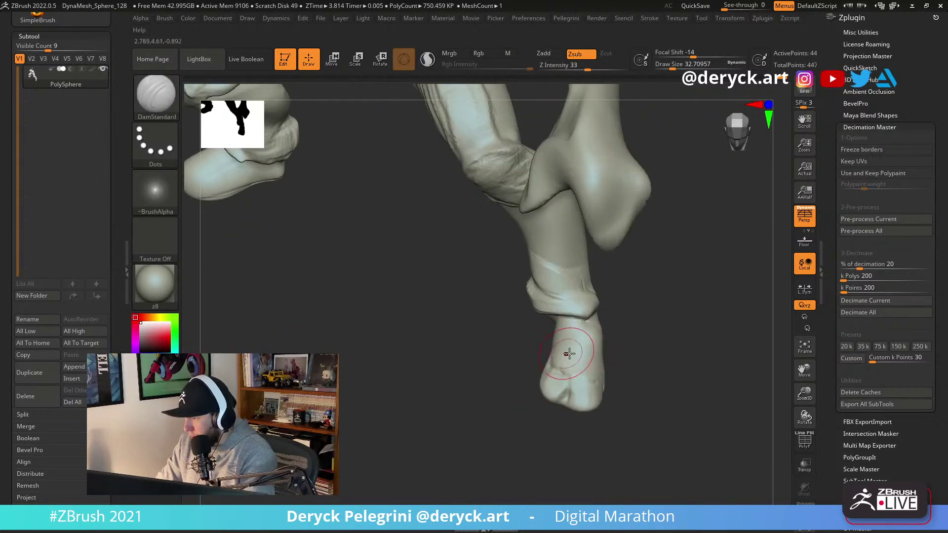
right_drag(605, 365, 546, 381)
Adjust the tip of the left foot with the Move brush and tighten its toe crease with Pinch at about 17.
key(b)
key(m)
key(v)
key(s)
drag(454, 384, 440, 384)
key(b)
key(p)
key(i)
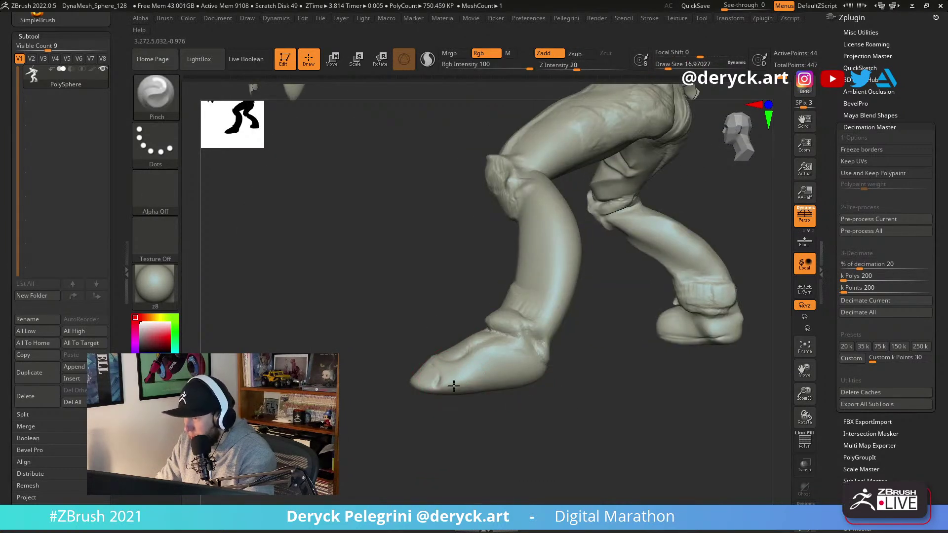
Carve the sole line around the left shoe with DamStandard at a draw size of about 17.
key(b)
key(d)
key(s)
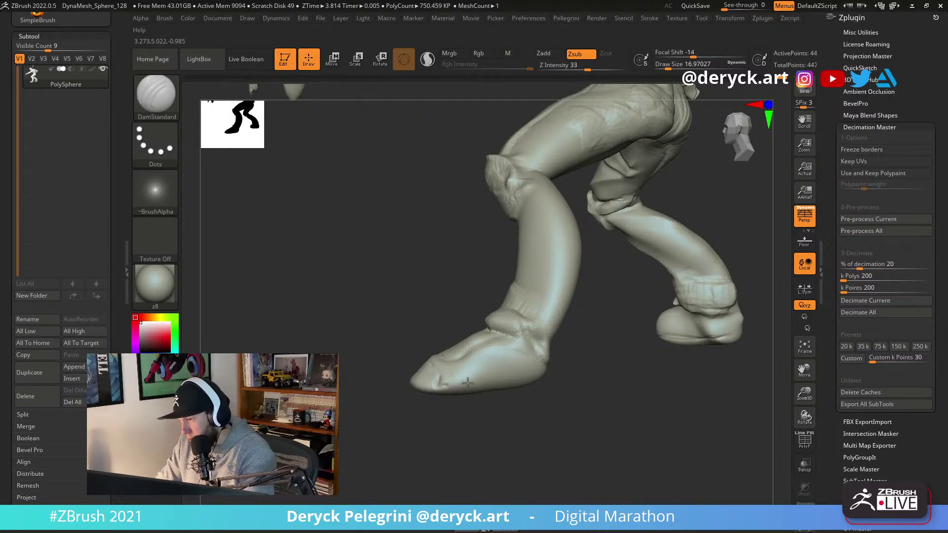
right_drag(586, 379, 481, 379)
right_drag(551, 389, 469, 382)
Reshape the sole and heel of the left shoe with the Move brush at a draw size of about 41.
key(b)
key(m)
key(v)
key(s)
drag(472, 381, 475, 381)
drag(476, 380, 448, 383)
key(s)
key(s)
key(s)
right_drag(478, 390, 502, 393)
key(s)
key(s)
drag(502, 395, 492, 392)
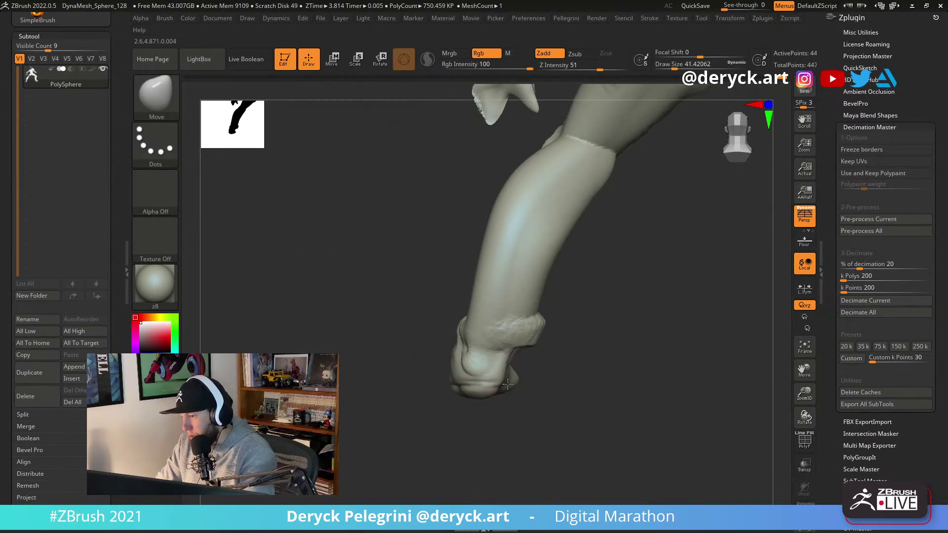
right_drag(474, 390, 498, 390)
key(shift)
Carve trouser folds below the left kneecap with DamStandard, reducing the draw size from about 33 to 23.
right_drag(447, 327, 458, 299)
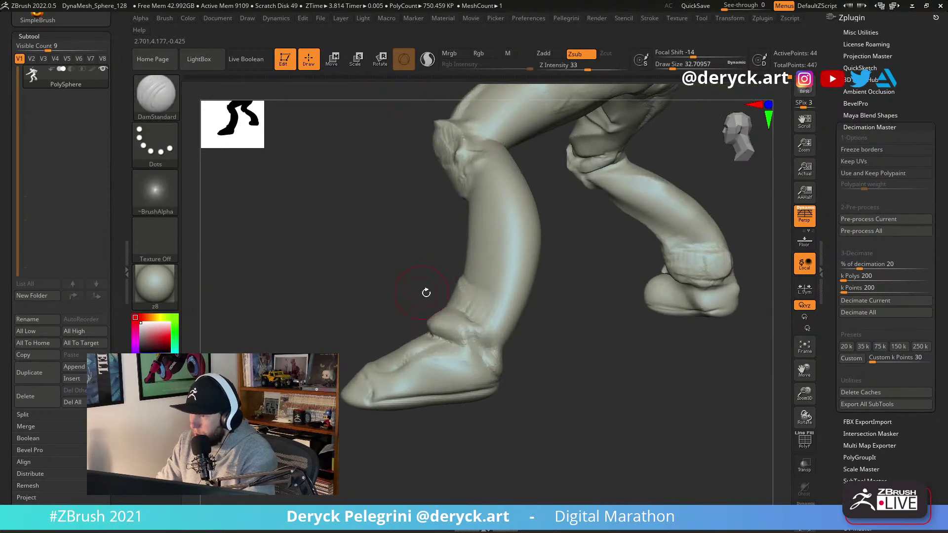
drag(458, 299, 440, 291)
right_drag(470, 245, 444, 212)
key(b)
key(d)
key(s)
key(s)
drag(435, 213, 432, 214)
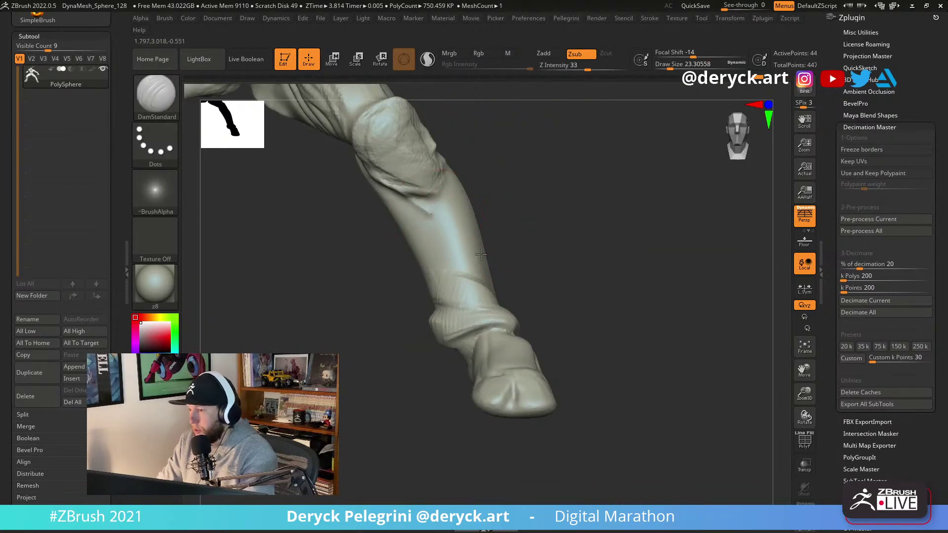
Build up a raised trouser fold below the left kneecap with ClayBuildup.
right_drag(544, 248, 435, 226)
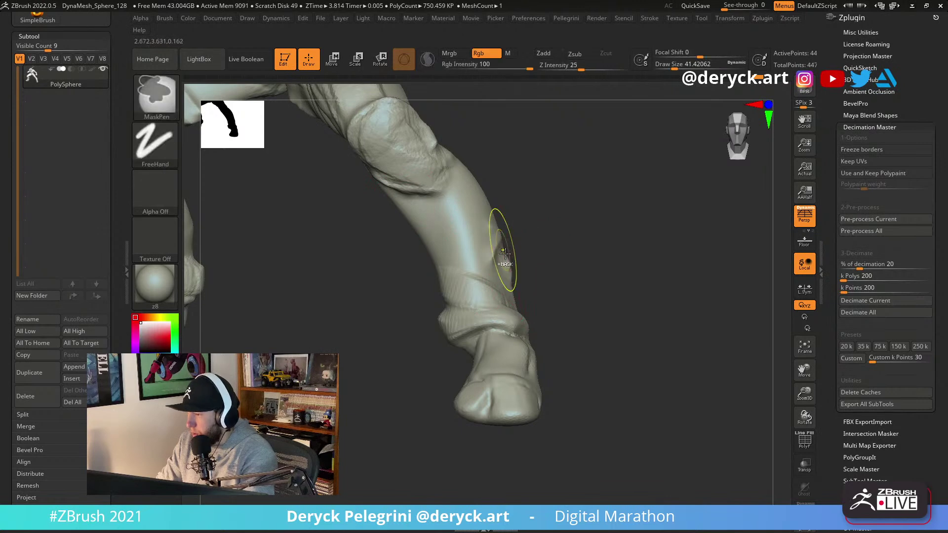
right_drag(502, 254, 483, 265)
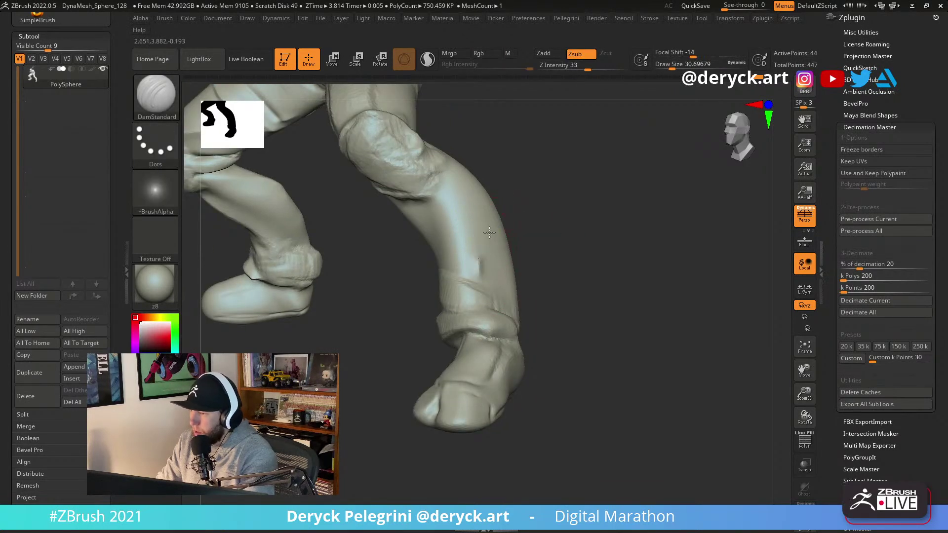
key(b)
key(c)
key(b)
mouse_move(491, 218)
mouse_down()
mouse_move(463, 184)
mouse_move(493, 212)
mouse_move(472, 242)
mouse_up()
mouse_move(472, 242)
right_down()
mouse_move(550, 250)
mouse_move(567, 292)
mouse_move(494, 316)
right_up()
Carve folds down the left lower leg and a crease along its cuff with DamStandard at a draw size of about 20.
key(b)
key(d)
key(s)
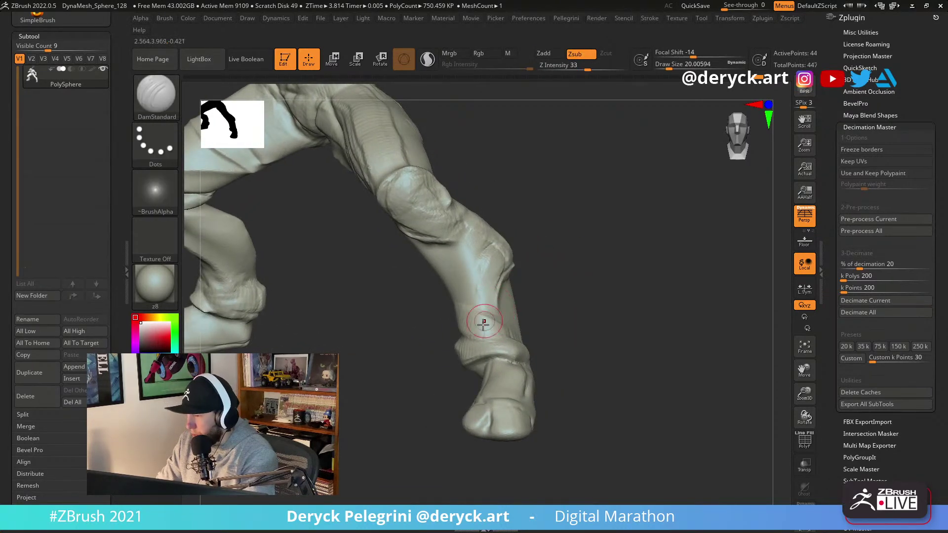
drag(514, 274, 497, 293)
right_drag(508, 288, 531, 357)
drag(469, 346, 543, 353)
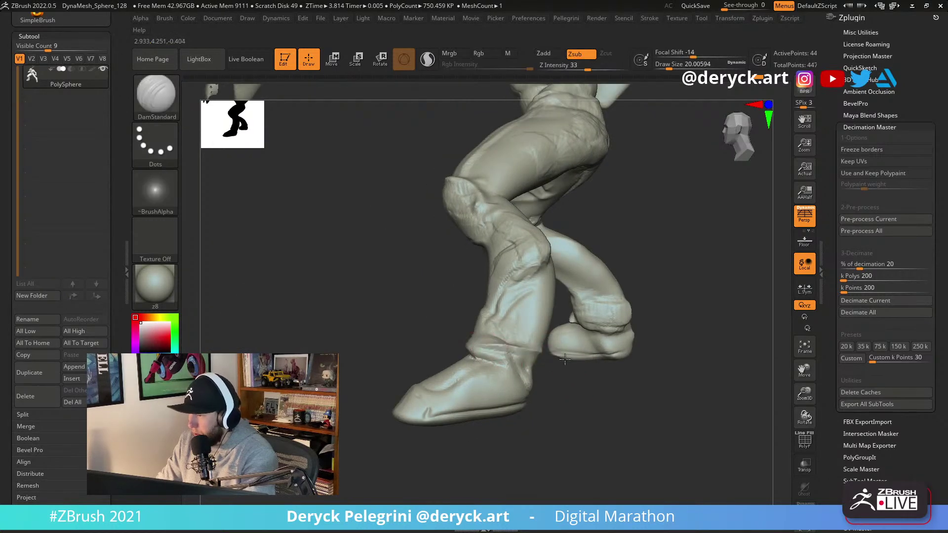
right_drag(523, 354, 487, 355)
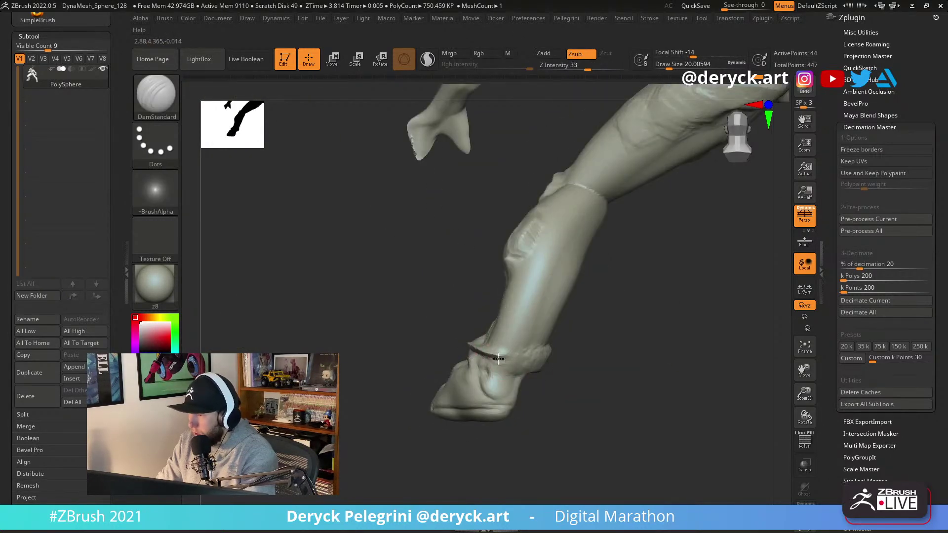
Polish the surface around the crotch with hPolish at a draw size of about 51.
mouse_move(553, 368)
right_down()
mouse_move(514, 277)
mouse_move(568, 351)
mouse_move(556, 346)
mouse_move(590, 368)
mouse_move(410, 318)
mouse_move(427, 312)
mouse_move(434, 289)
right_up()
key(b)
key(h)
key(p)
key(s)
drag(434, 288, 436, 288)
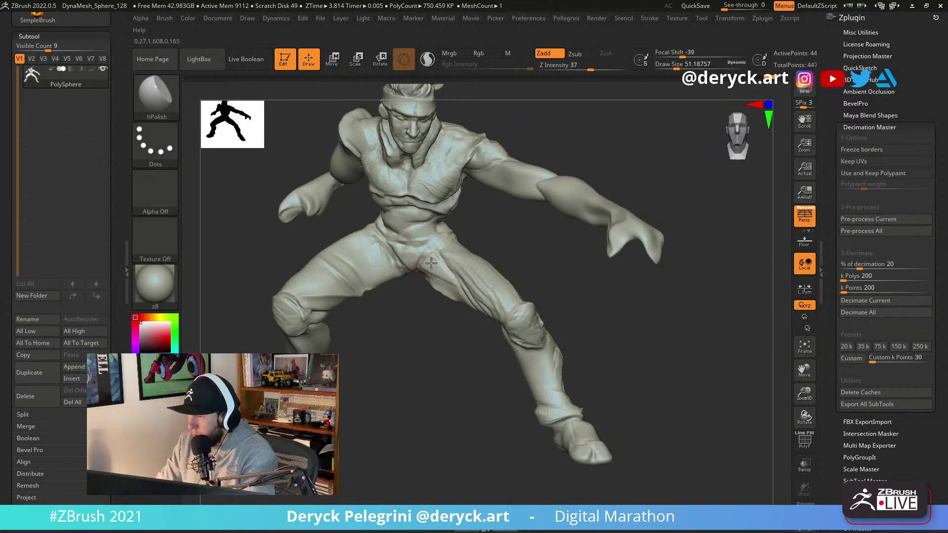
Refine the crotch and inner thigh volumes with ClayBuildup and the Move brush at a draw size of about 90.
key(b)
key(c)
key(b)
mouse_move(423, 289)
right_down()
mouse_move(418, 276)
mouse_move(432, 284)
mouse_move(423, 288)
right_up()
key(b)
key(m)
key(v)
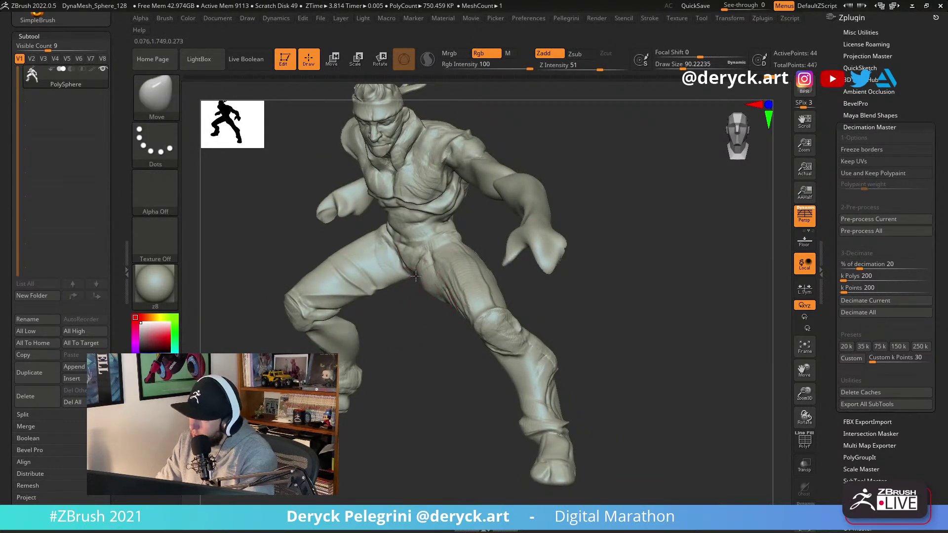
right_drag(426, 299, 447, 317)
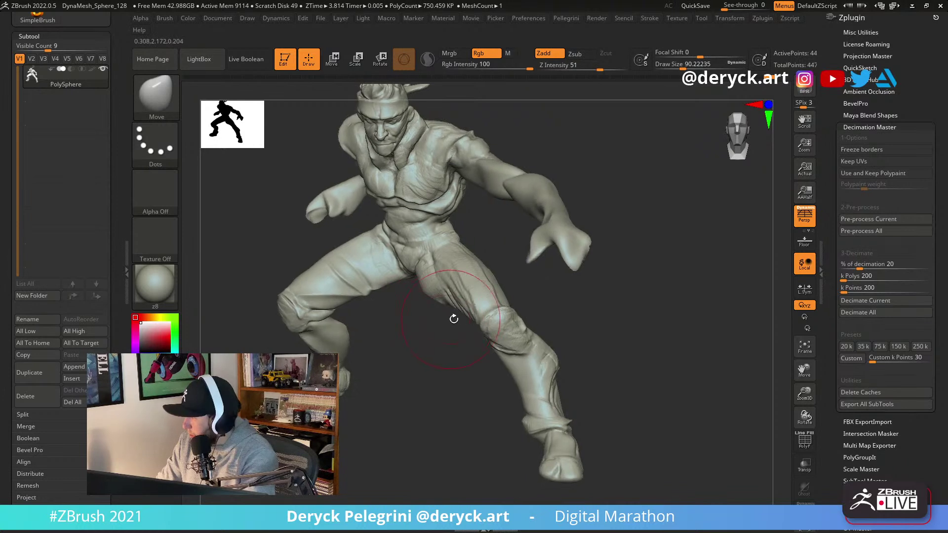
Carve guide lines across the left thigh with DamStandard.
key(b)
key(d)
key(s)
drag(472, 320, 450, 291)
key(bracketleft)
Build up a strap around the left thigh with ClayBuildup at a draw size of about 23.
mouse_move(497, 260)
right_down()
mouse_move(434, 315)
mouse_move(442, 297)
right_up()
key(b)
key(c)
key(b)
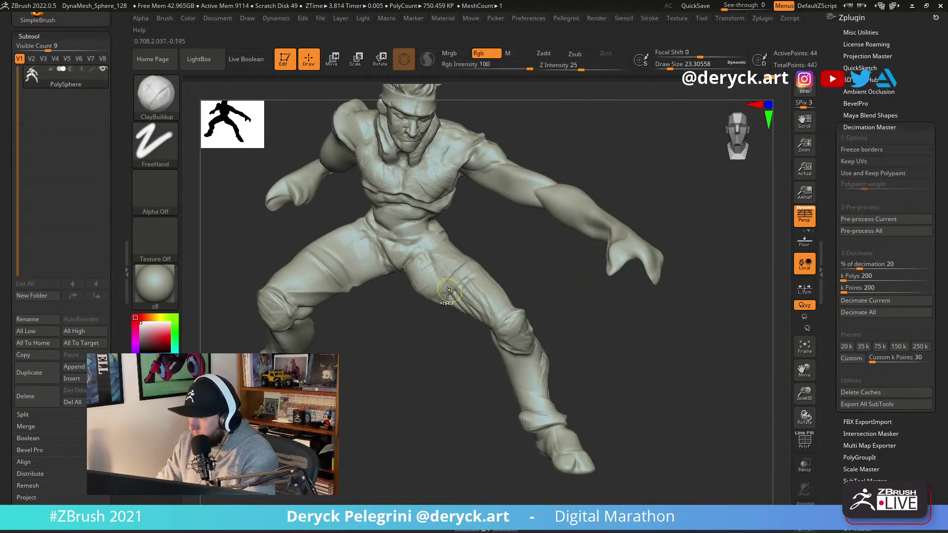
mouse_move(508, 263)
right_down()
mouse_move(430, 279)
mouse_move(400, 296)
mouse_move(407, 299)
right_up()
drag(510, 338, 349, 335)
Sharpen the edges of the left thigh strap with DamStandard at a draw size of about 25.
key(b)
key(d)
key(s)
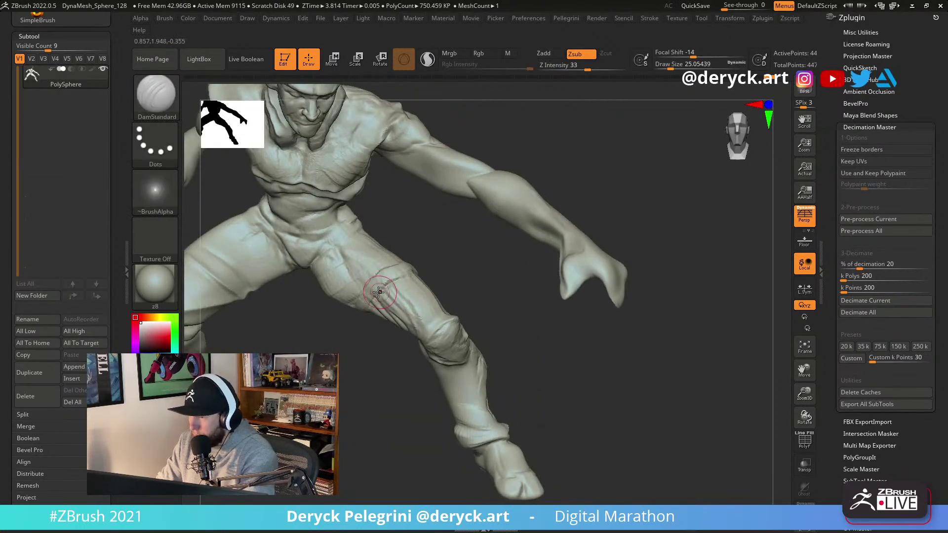
mouse_move(416, 270)
alt+mouse_down()
mouse_move(358, 338)
mouse_move(383, 333)
alt+mouse_up()
mouse_move(262, 280)
alt+mouse_down()
mouse_move(307, 275)
mouse_move(299, 266)
alt+mouse_up()
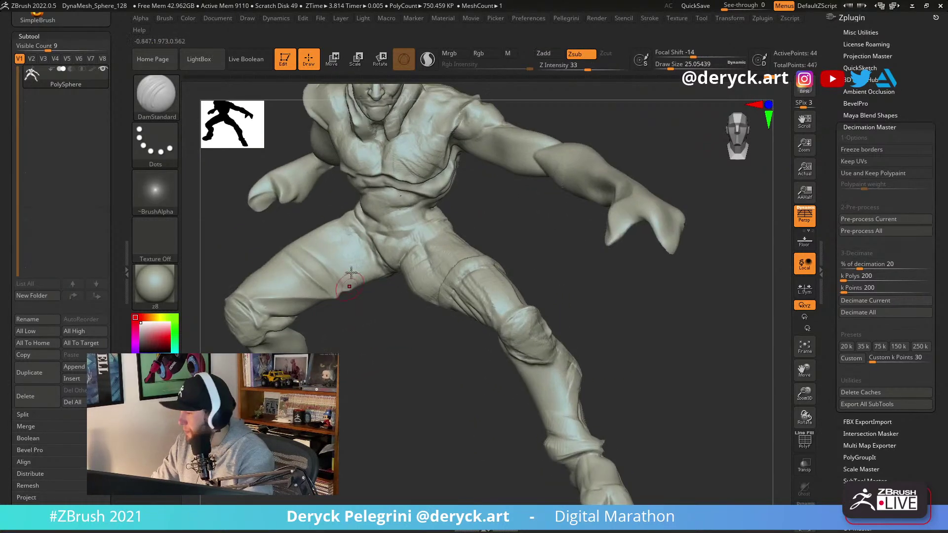
Build up a matching strap around the right thigh with ClayBuildup.
key(b)
key(c)
key(b)
key([)
key([)
mouse_move(365, 322)
mouse_down()
mouse_move(307, 299)
mouse_move(365, 280)
mouse_move(261, 250)
mouse_move(306, 255)
mouse_move(340, 289)
mouse_move(324, 312)
mouse_move(264, 278)
mouse_move(288, 282)
mouse_move(347, 364)
mouse_up()
mouse_move(320, 303)
alt+mouse_down()
mouse_move(313, 330)
mouse_move(385, 368)
mouse_move(388, 352)
mouse_move(373, 351)
alt+mouse_up()
Flatten the surface of the right shoe with the Flatten brush at a draw size of about 51 and Z intensity 13.
key(b)
key(m)
key(v)
key(b)
key(f)
key(l)
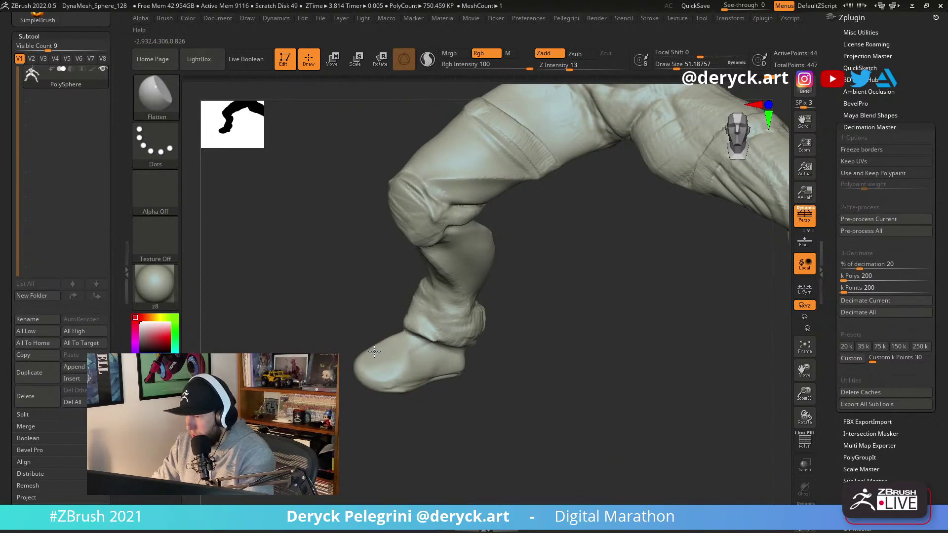
mouse_move(411, 400)
mouse_down()
mouse_move(368, 376)
mouse_move(396, 421)
mouse_move(368, 403)
mouse_move(374, 383)
mouse_up()
Undo the first DamStandard stroke on the right shoe's toe and enable Sculptris Pro.
key(b)
key(d)
key(s)
key(s)
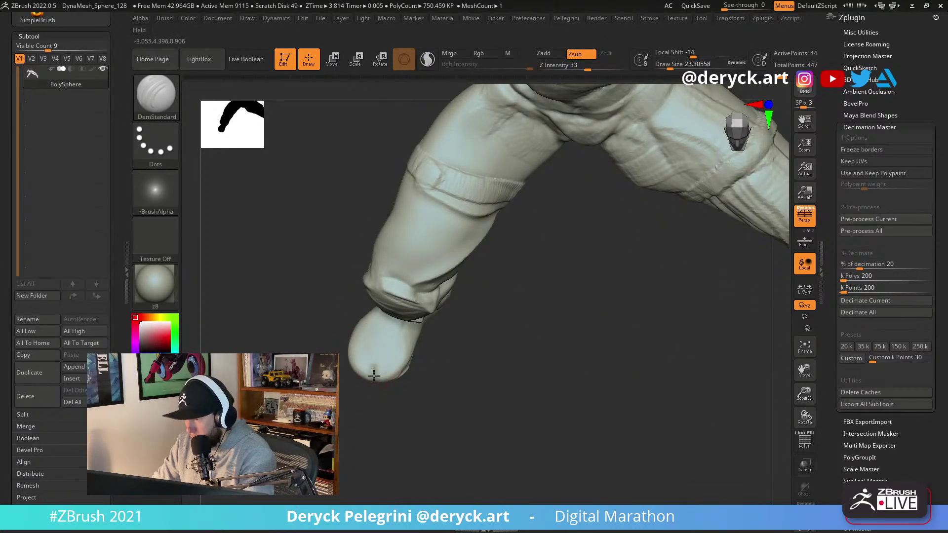
key(ctrl+z)
click(428, 59)
Carve toe creases across the right shoe with DamStandard at a draw size of about 23 and smooth the surface around them.
key(s)
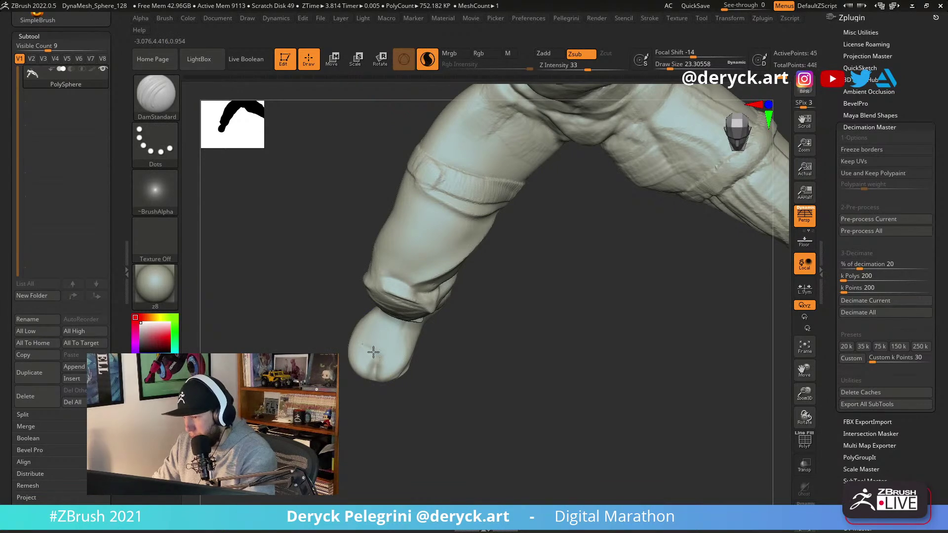
mouse_move(351, 354)
mouse_down()
mouse_move(358, 340)
mouse_move(292, 273)
mouse_move(396, 341)
mouse_move(415, 329)
mouse_up()
shift+drag(413, 331, 386, 346)
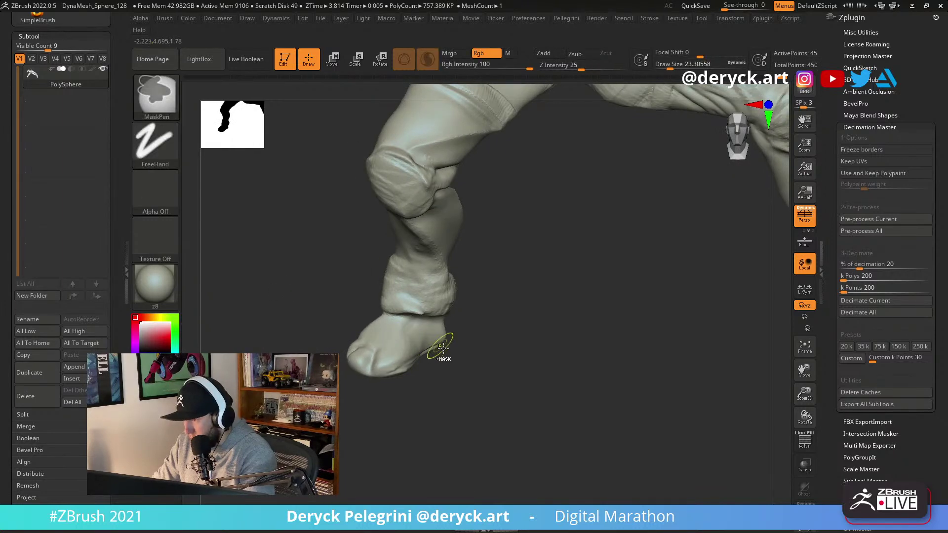
drag(459, 324, 435, 369)
drag(419, 328, 376, 338)
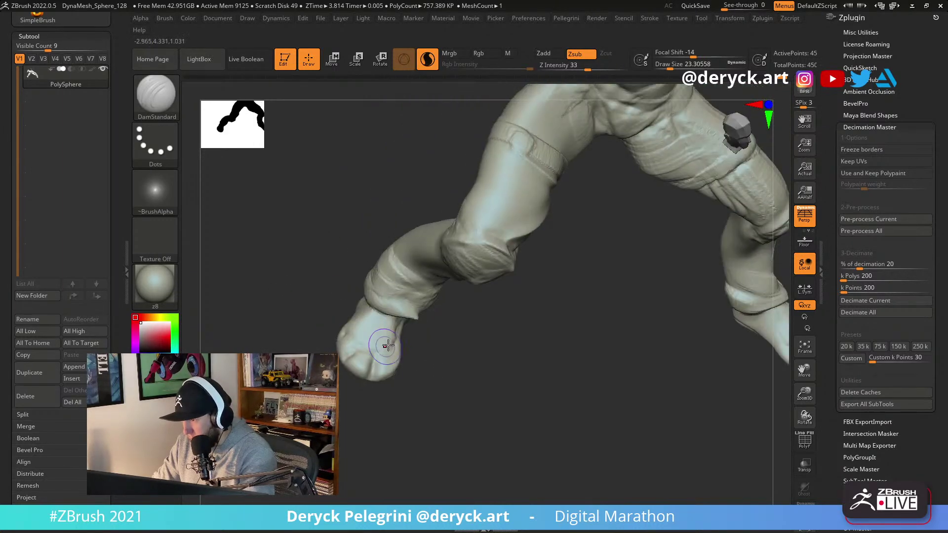
Reshape the toes and sides of both shoes with the Move brush at a draw size of about 35.
mouse_move(333, 286)
mouse_down()
mouse_move(303, 286)
mouse_move(447, 353)
mouse_move(504, 363)
mouse_move(487, 362)
mouse_move(492, 345)
mouse_move(496, 361)
mouse_move(487, 364)
mouse_up()
key(b)
key(m)
key(v)
key(s)
key(ctrl+z)
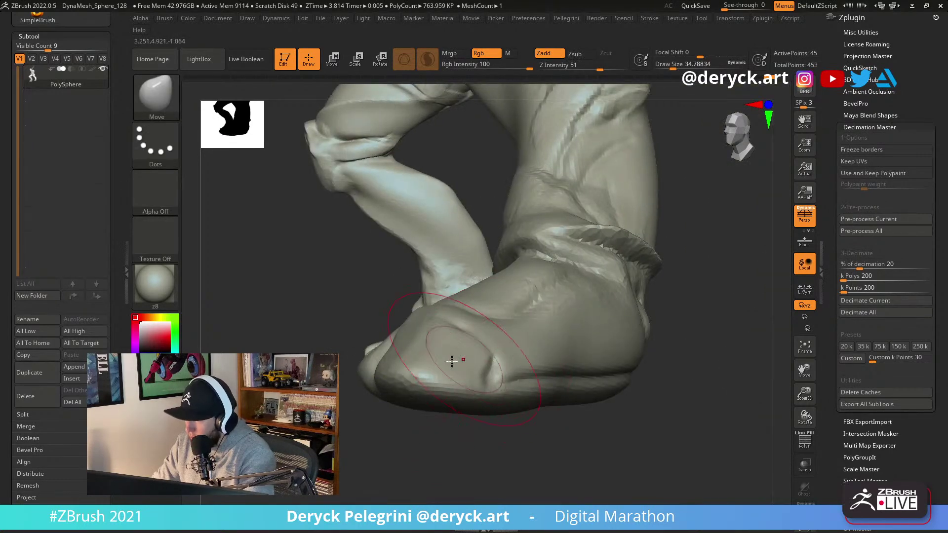
drag(318, 337, 396, 340)
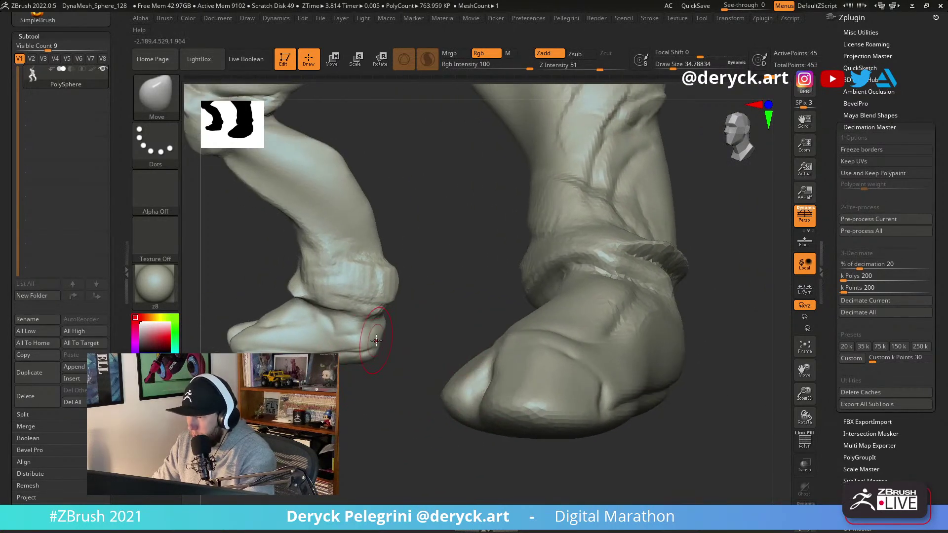
drag(223, 332, 244, 317)
key(f)
alt+drag(244, 317, 357, 373)
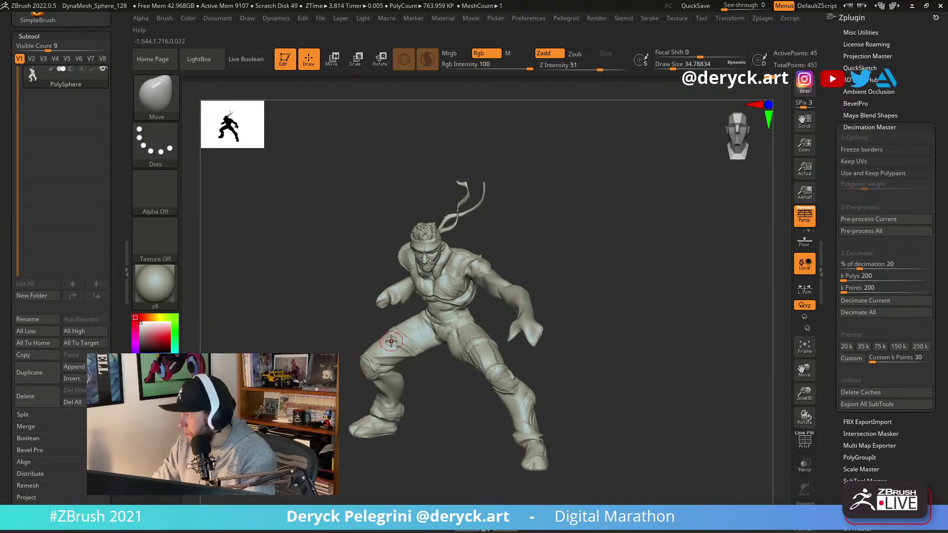
Build up volume on the left shoulder and upper chest with ClayBuildup.
mouse_move(305, 317)
alt+mouse_down()
mouse_move(293, 322)
mouse_move(293, 348)
alt+mouse_up()
key(b)
key(c)
key(b)
mouse_move(557, 227)
mouse_down()
mouse_move(504, 281)
mouse_move(565, 252)
mouse_move(586, 294)
mouse_move(588, 285)
mouse_move(473, 280)
mouse_up()
Carve separation lines around the left shoulder with DamStandard.
key(b)
key(d)
key(s)
key(s)
mouse_move(577, 300)
mouse_down()
mouse_move(621, 282)
mouse_move(584, 264)
mouse_move(600, 290)
mouse_move(595, 281)
mouse_up()
Fill out the top of the left shoulder with ClayBuildup at a draw size of about 25 and smooth it.
key(b)
key(c)
key(b)
right_drag(484, 273, 475, 272)
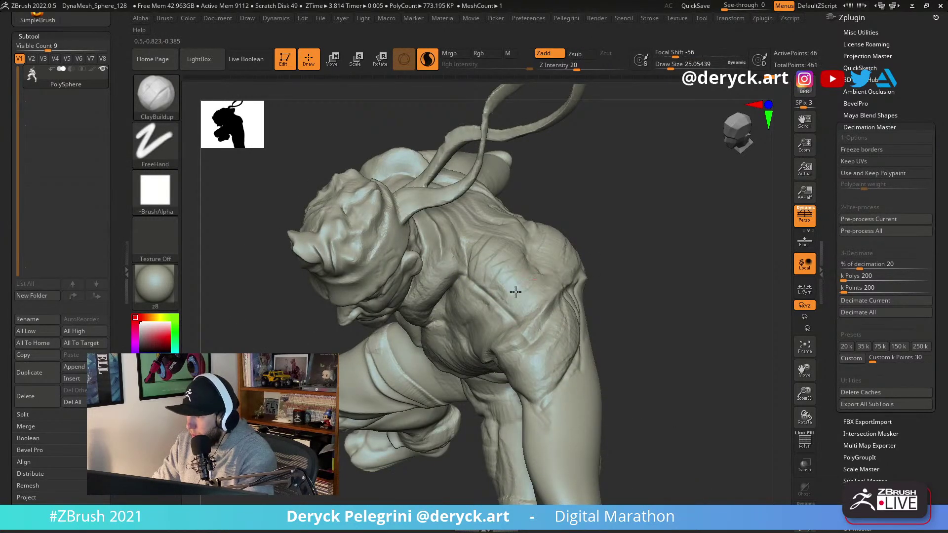
key(shift)
drag(650, 267, 640, 249)
mouse_move(455, 289)
mouse_down()
mouse_move(435, 300)
mouse_move(455, 348)
mouse_up()
Carve a deep diagonal crease across the left upper chest toward the armpit with DamStandard.
key(b)
key(d)
key(s)
drag(430, 305, 497, 339)
drag(430, 301, 485, 333)
Build up and smooth the area between the collar and left shoulder with ClayBuildup at a draw size of about 25.
key(b)
key(c)
key(b)
mouse_move(514, 296)
mouse_down()
mouse_move(474, 287)
mouse_move(455, 265)
mouse_move(452, 289)
mouse_move(499, 308)
mouse_up()
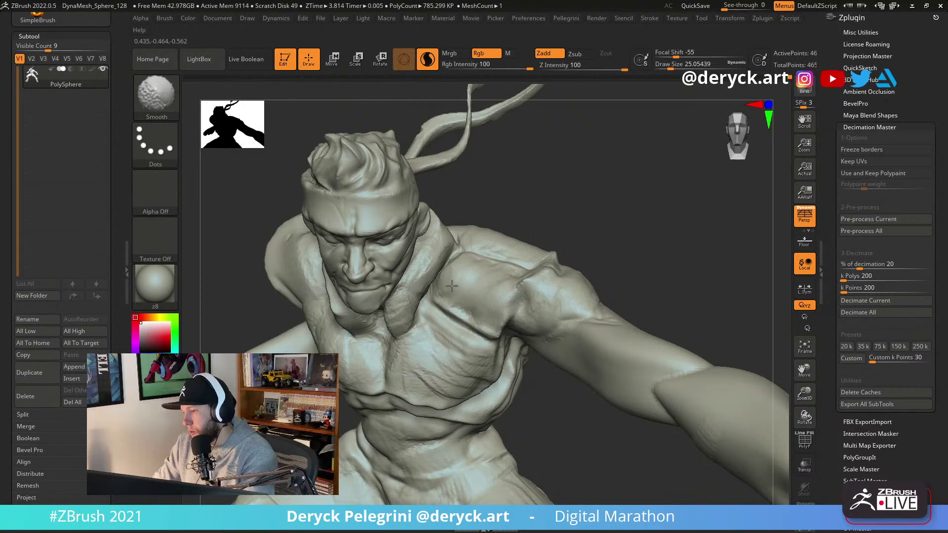
key(f)
mouse_move(548, 226)
mouse_down()
mouse_move(295, 253)
mouse_move(302, 205)
mouse_move(311, 226)
mouse_move(315, 217)
mouse_move(297, 222)
mouse_move(296, 250)
mouse_move(281, 227)
mouse_move(635, 271)
mouse_up()
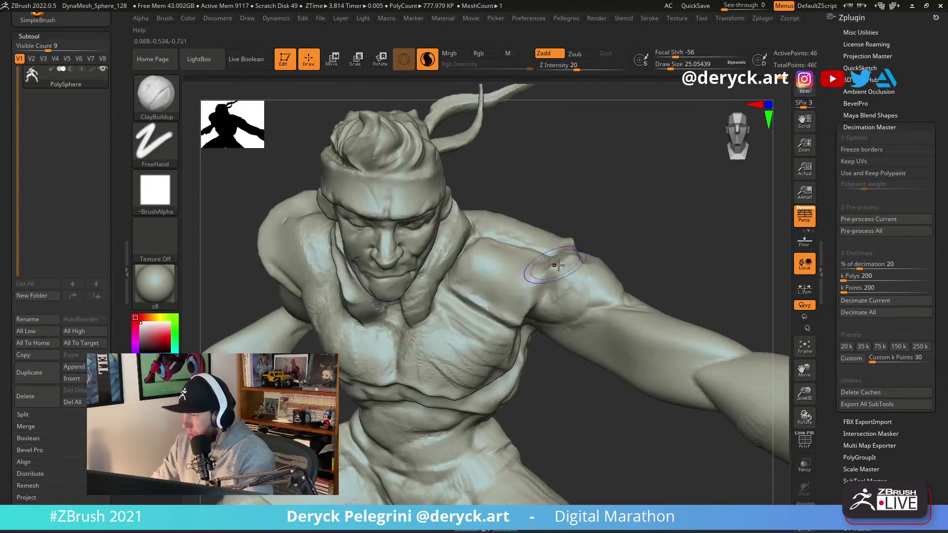
Carve fine creases from the left armpit to the base of the deltoid with DamStandard at a draw size of about 11.
key(b)
key(d)
key(s)
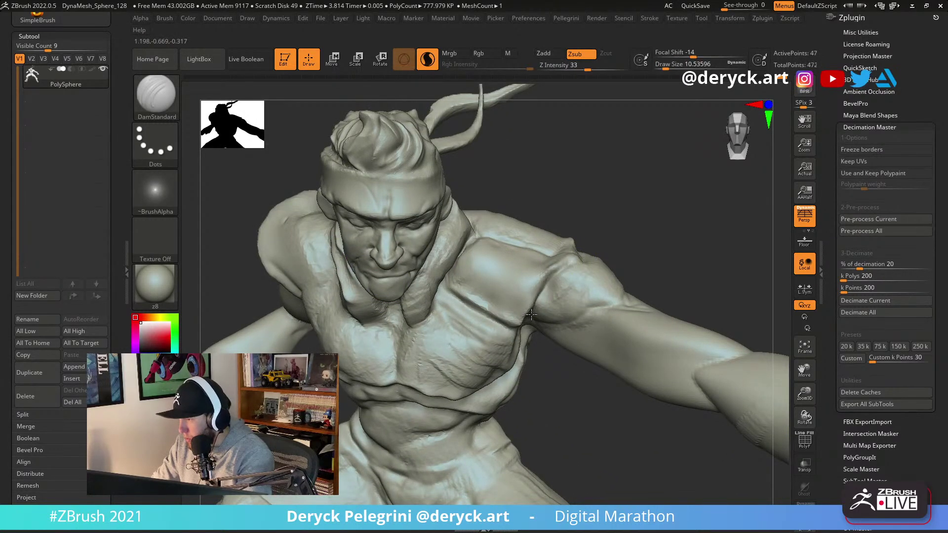
key(ctrl+z)
alt+drag(675, 278, 563, 234)
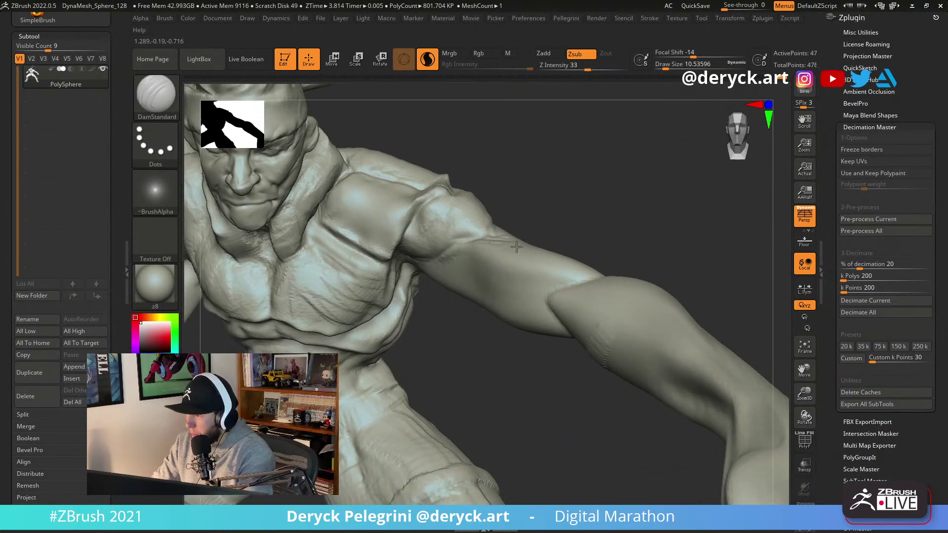
mouse_move(555, 340)
mouse_down()
mouse_move(401, 276)
mouse_move(467, 351)
mouse_move(459, 326)
mouse_move(457, 335)
mouse_up()
Define the muscles of the left upper arm down to the elbow with ClayBuildup and DamStandard at a draw size of about 22.
key(b)
key(c)
key(b)
key(s)
key(b)
key(d)
key(s)
drag(486, 363, 538, 383)
mouse_move(466, 324)
mouse_down()
mouse_move(514, 343)
mouse_move(492, 335)
mouse_move(514, 342)
mouse_move(653, 316)
mouse_up()
drag(665, 247, 625, 276)
drag(558, 283, 649, 303)
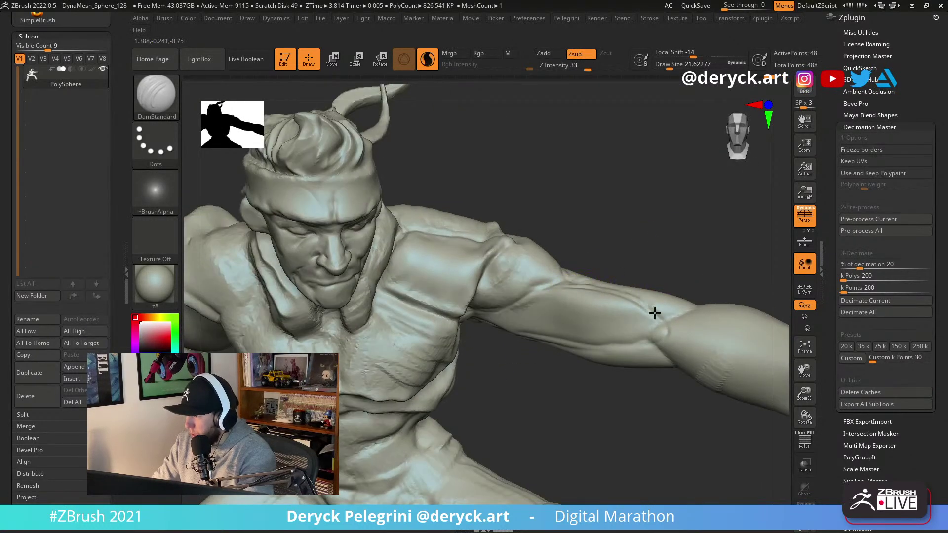
Carve the tendon lines above the left elbow with DamStandard and fill between them with ClayBuildup at about 22.
mouse_move(587, 390)
mouse_down()
mouse_move(635, 385)
mouse_move(613, 261)
mouse_move(211, 211)
mouse_move(237, 217)
mouse_move(244, 257)
mouse_move(633, 271)
mouse_move(561, 300)
mouse_up()
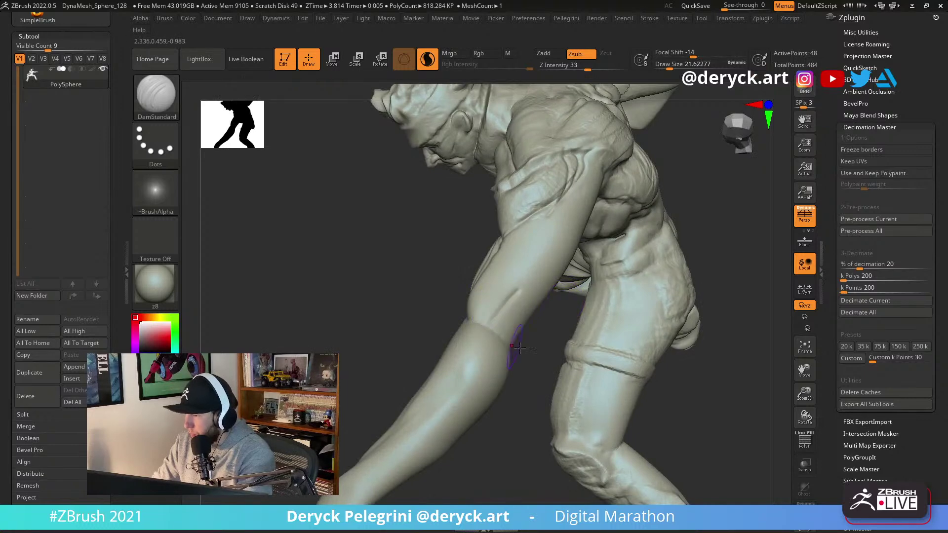
drag(507, 342, 500, 329)
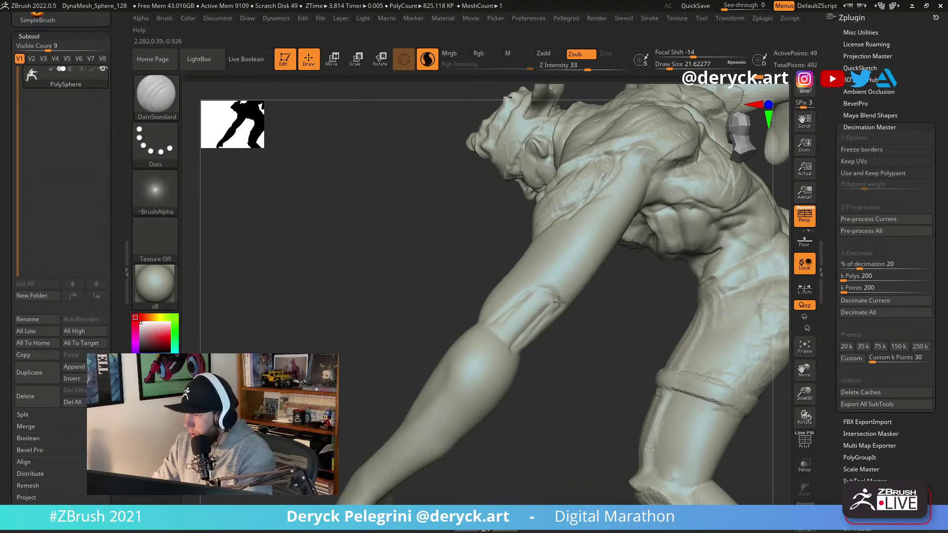
key(b)
key(c)
key(b)
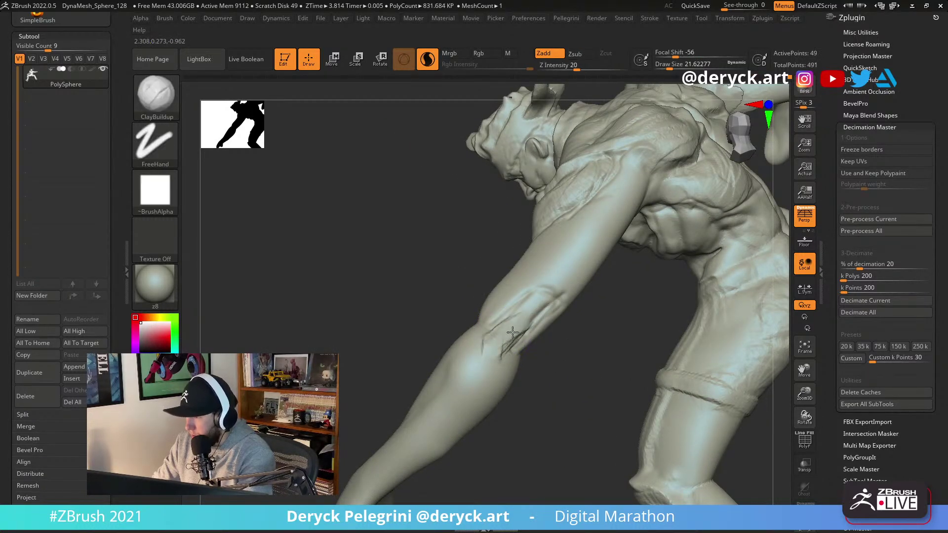
mouse_move(500, 338)
mouse_down()
mouse_move(488, 325)
mouse_move(494, 349)
mouse_up()
Shape the bony point of the left elbow with Flatten and ClayBuildup at a draw size of about 13.
key(b)
key(f)
key(l)
key(b)
key(c)
key(b)
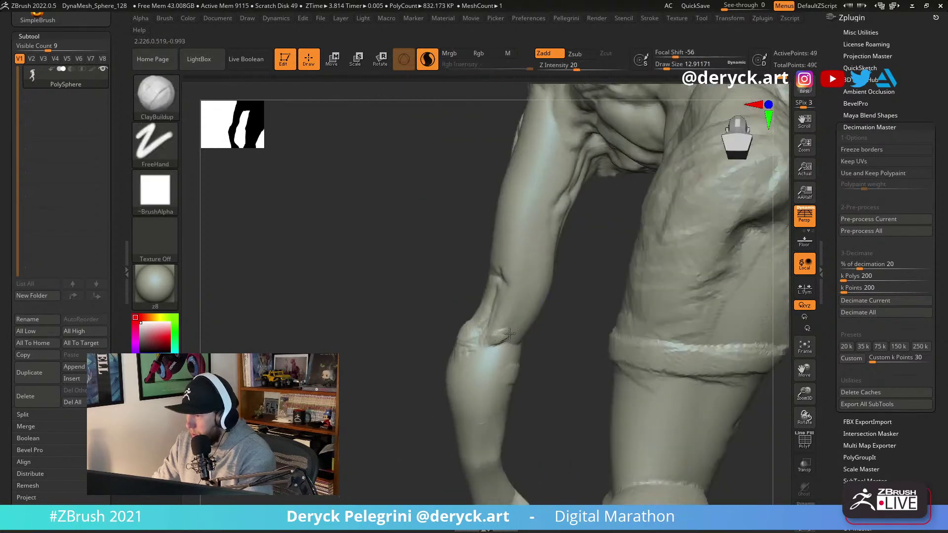
mouse_move(498, 348)
right_down()
mouse_move(341, 222)
mouse_move(395, 259)
right_up()
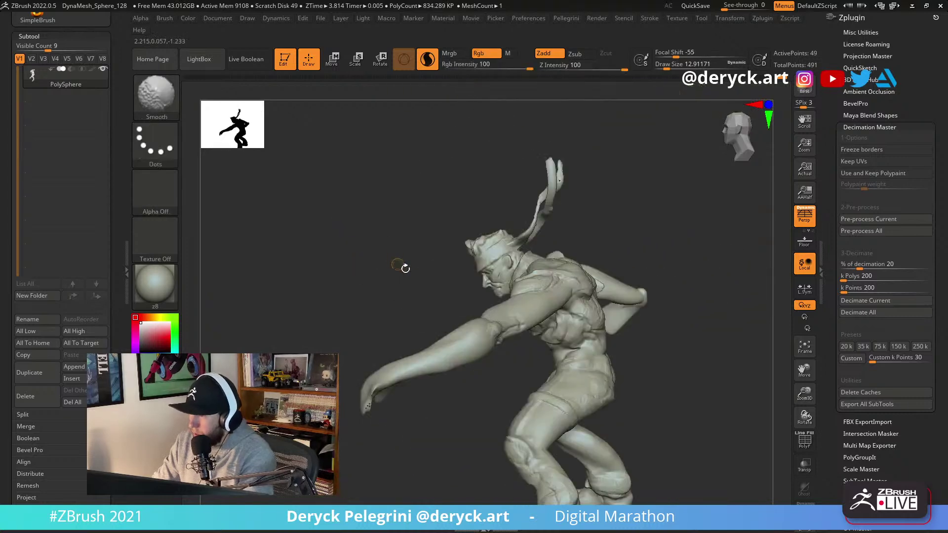
Carve the crease around the left elbow with DamStandard.
mouse_move(428, 285)
right_down()
mouse_move(398, 318)
mouse_move(455, 268)
right_up()
key(b)
key(d)
key(s)
key(s)
drag(479, 324, 489, 325)
Adjust the outline of the left elbow and upper arm with the Move brush.
key(b)
key(m)
key(v)
drag(423, 337, 477, 325)
mouse_move(489, 335)
right_down()
mouse_move(523, 332)
mouse_move(546, 311)
mouse_move(481, 277)
right_up()
key(s)
drag(474, 291, 463, 292)
right_drag(577, 291, 508, 277)
key(s)
Build up muscle volume on the outer left upper arm with ClayBuildup at a draw size of about 37.
key(b)
key(c)
key(b)
drag(483, 283, 480, 304)
key(s)
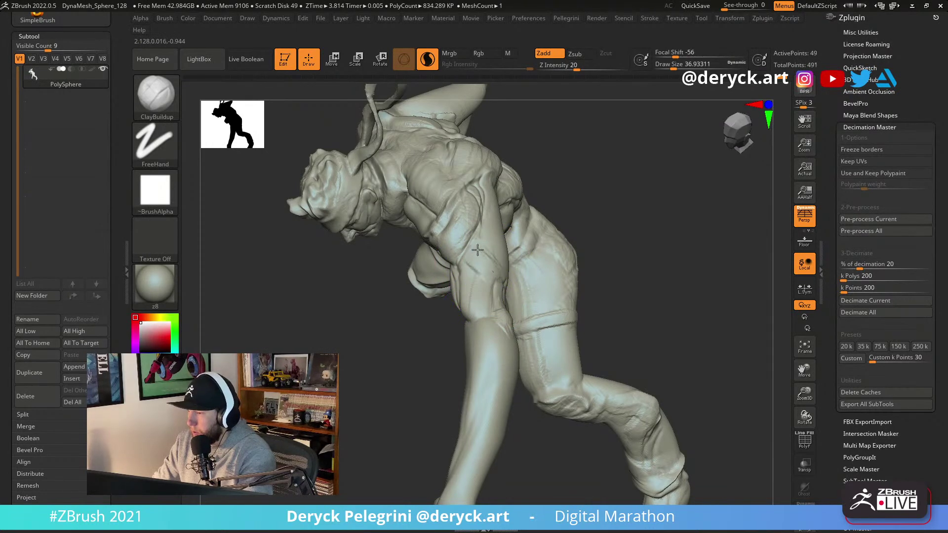
right_drag(496, 243, 516, 248)
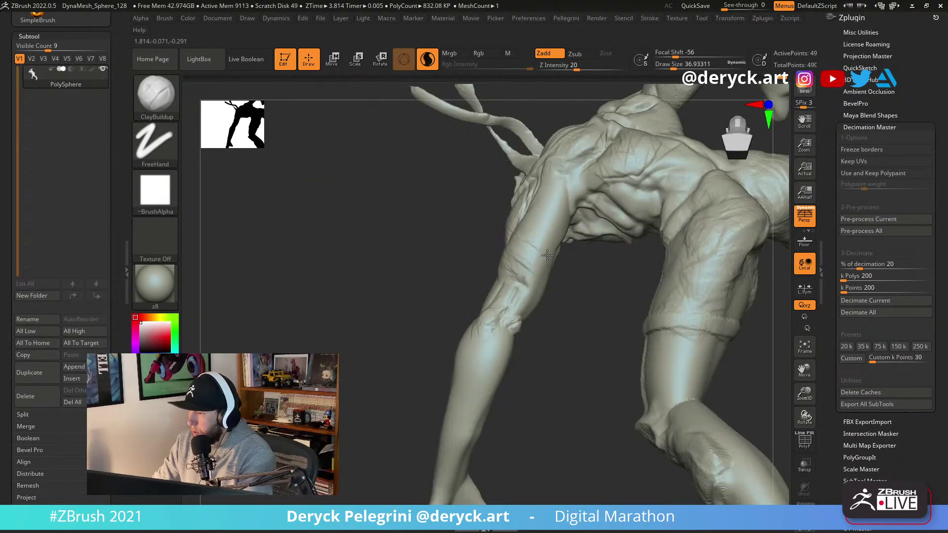
Adjust the outline of the left arm around the elbow with the Move brush.
mouse_move(562, 202)
right_down()
mouse_move(360, 222)
mouse_move(340, 258)
mouse_move(514, 298)
mouse_move(355, 275)
mouse_move(317, 226)
mouse_move(377, 311)
mouse_move(393, 307)
mouse_move(421, 270)
mouse_move(349, 249)
mouse_move(355, 297)
right_up()
key(b)
key(m)
key(v)
key(s)
Carve a diagonal muscle line from the left elbow down the forearm with DamStandard at a draw size of about 11.
key(b)
key(d)
key(s)
key(s)
drag(395, 291, 381, 292)
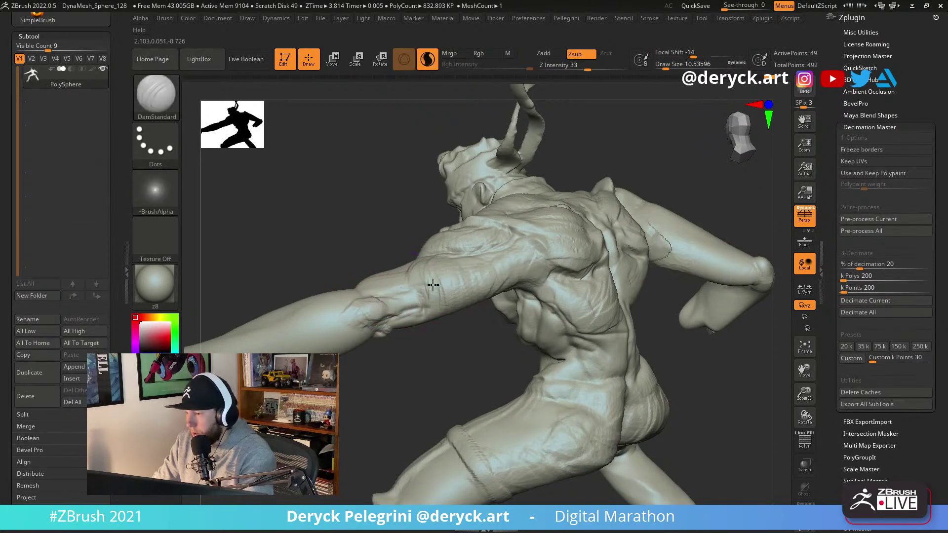
mouse_move(438, 288)
right_down()
mouse_move(487, 303)
mouse_move(514, 233)
mouse_move(434, 251)
right_up()
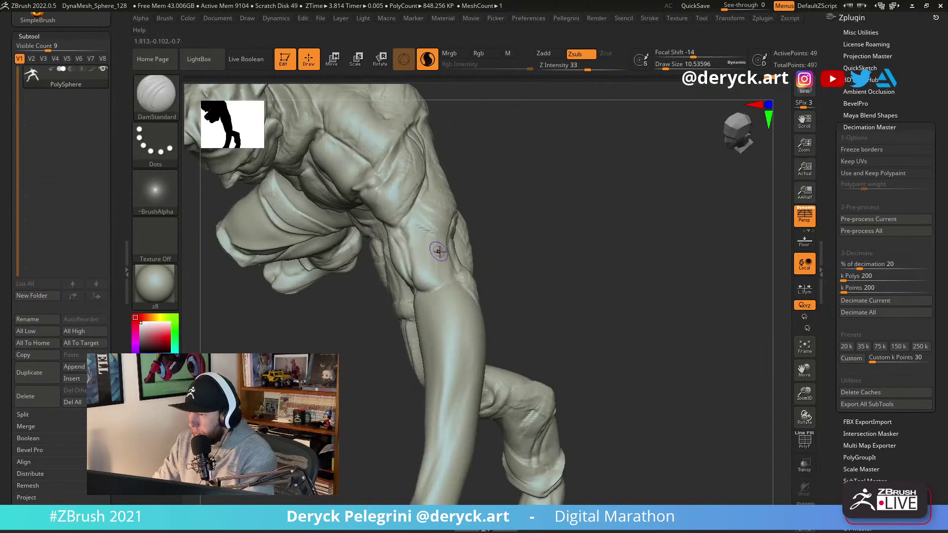
right_drag(498, 319, 479, 255)
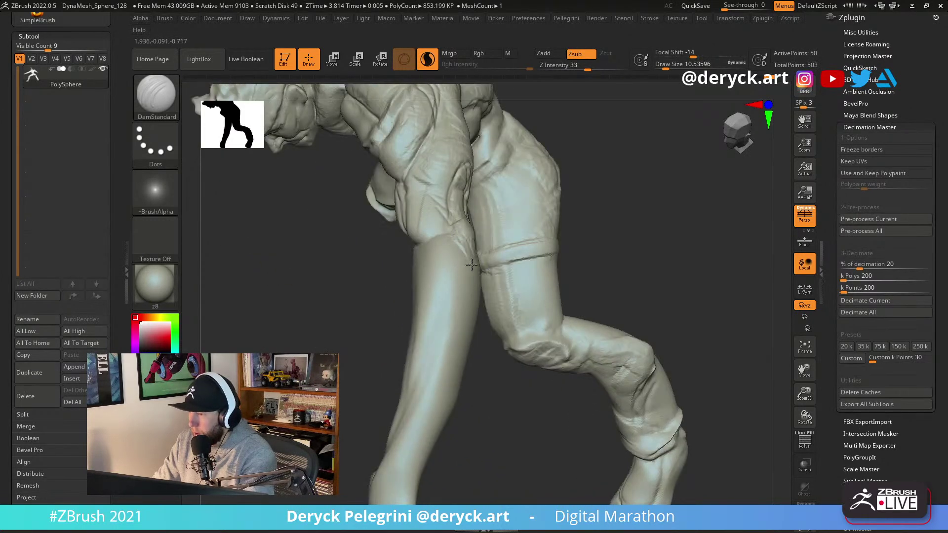
drag(462, 247, 417, 327)
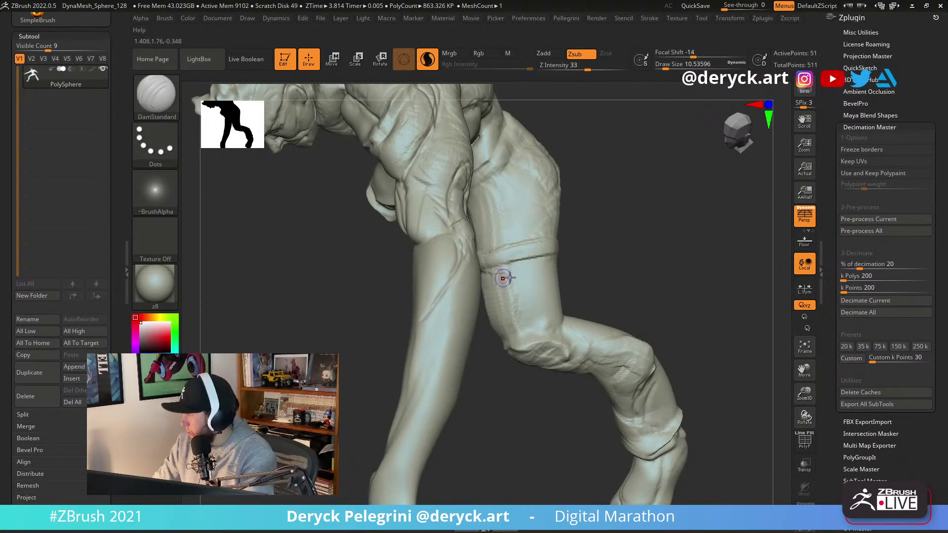
Deepen the muscle separations on the upper left forearm with DamStandard at a draw size of about 16.
mouse_move(590, 293)
right_down()
mouse_move(614, 271)
mouse_move(674, 294)
mouse_move(667, 239)
mouse_move(578, 206)
mouse_move(608, 226)
mouse_move(603, 207)
mouse_move(605, 254)
right_up()
right_drag(592, 195, 555, 214)
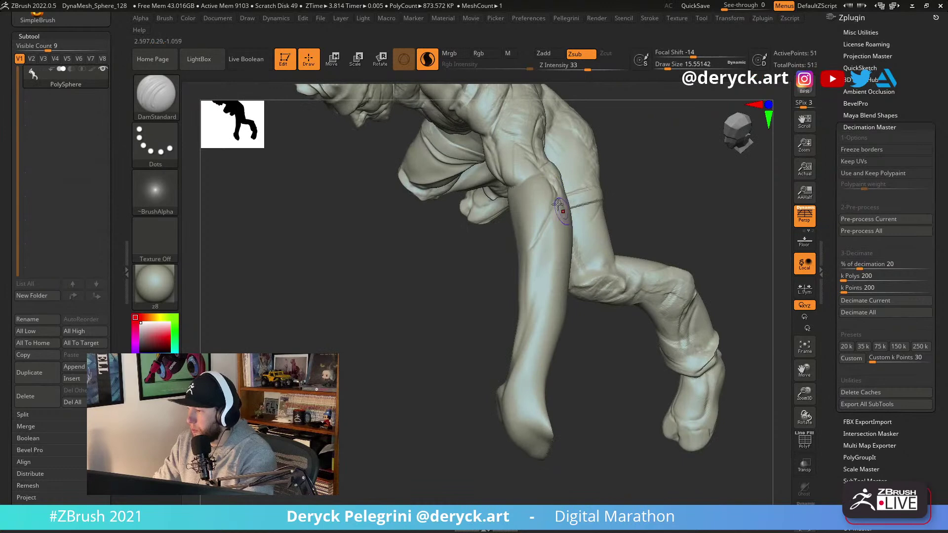
right_drag(529, 290, 502, 206)
mouse_move(514, 175)
right_down()
mouse_move(571, 140)
mouse_move(519, 248)
right_up()
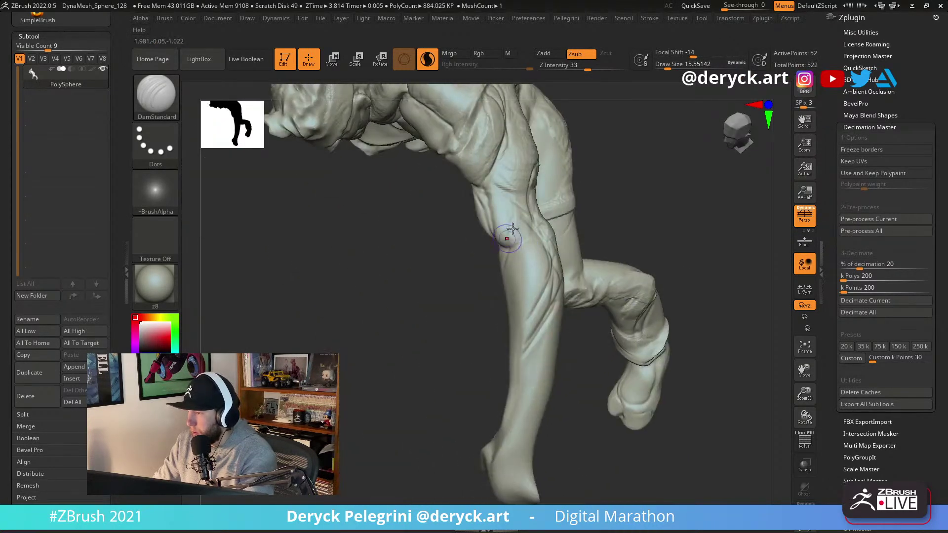
Build up the left forearm muscles below the elbow crease with ClayBuildup at draw sizes of about 31 and 23.
key(b)
key(c)
key(b)
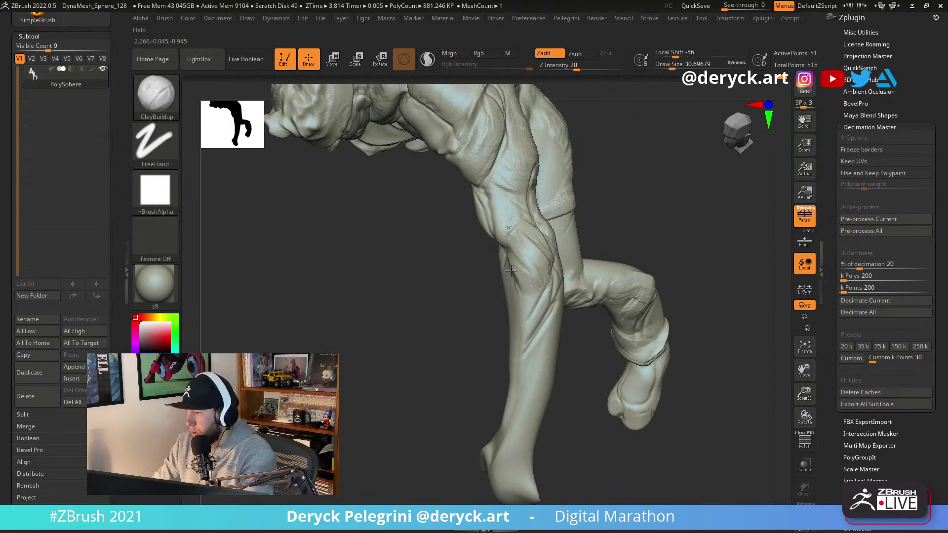
mouse_move(517, 310)
right_down()
mouse_move(553, 277)
mouse_move(616, 256)
mouse_move(494, 242)
mouse_move(584, 269)
mouse_move(494, 307)
mouse_move(644, 301)
mouse_move(549, 302)
right_up()
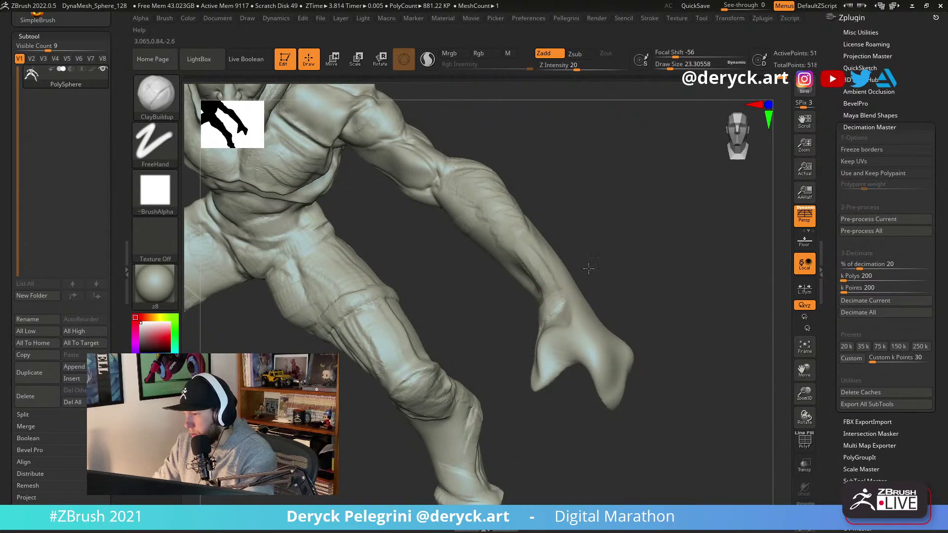
right_drag(597, 265, 565, 241)
Define the grooves between the left forearm muscles with DamStandard.
key(b)
key(d)
key(s)
mouse_move(667, 257)
right_down()
mouse_move(677, 266)
mouse_move(654, 275)
mouse_move(622, 231)
mouse_move(589, 289)
mouse_move(371, 258)
mouse_move(320, 239)
mouse_move(339, 217)
mouse_move(542, 281)
right_up()
Add a rounded muscle mass on the outer left forearm beside the elbow with ClayBuildup at a draw size of about 41.
key(b)
key(c)
key(b)
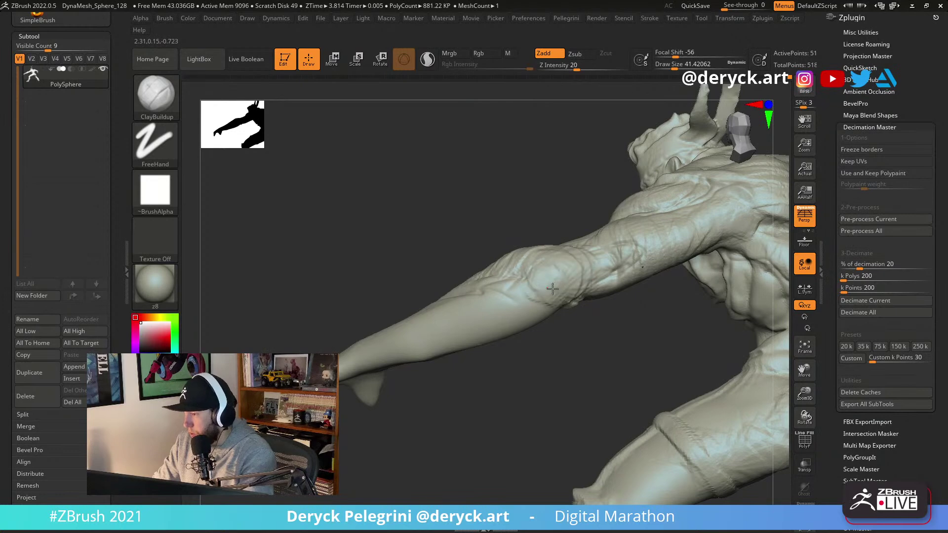
mouse_move(557, 286)
right_down()
mouse_move(484, 247)
mouse_move(364, 218)
mouse_move(366, 201)
mouse_move(457, 261)
right_up()
Carve the border of the outer left forearm bulge with DamStandard, and build up its volume with ClayBuildup at a draw size of about 51.
key(b)
key(d)
key(s)
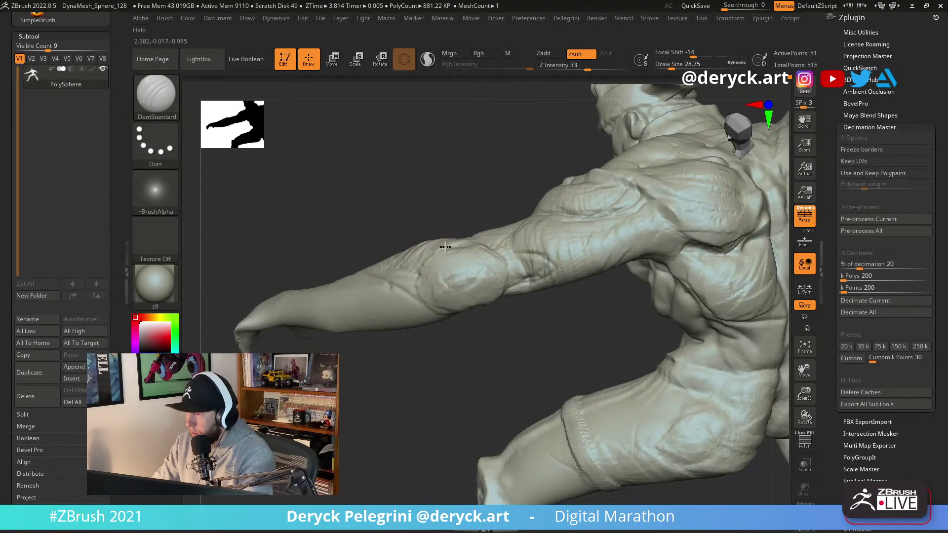
key(s)
drag(499, 260, 478, 246)
mouse_move(503, 268)
right_down()
mouse_move(432, 276)
mouse_move(447, 306)
mouse_move(421, 294)
right_up()
right_drag(443, 247, 504, 364)
mouse_move(501, 312)
mouse_down()
mouse_move(402, 211)
mouse_move(373, 233)
mouse_move(385, 209)
mouse_move(375, 222)
mouse_move(331, 226)
mouse_up()
key(ctrl)
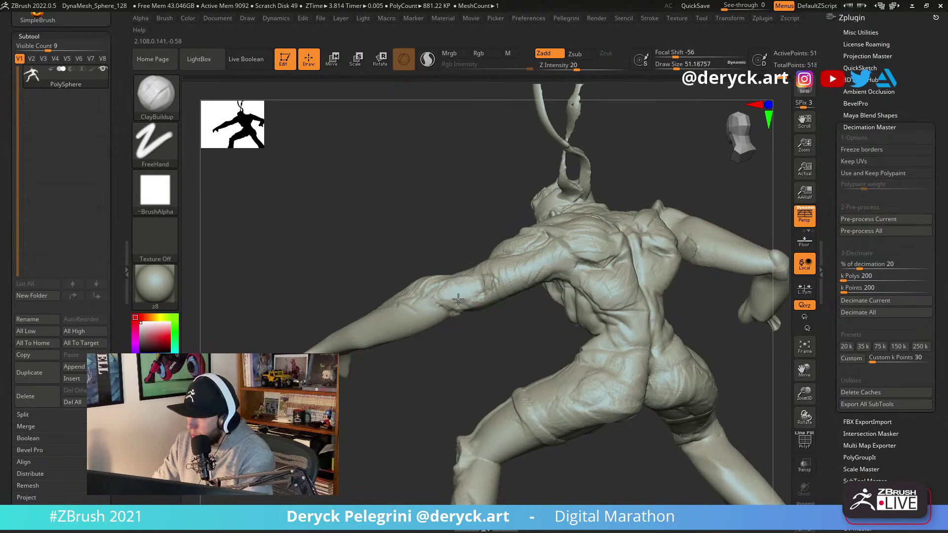
Sharpen the creases where the outer forearm bulge meets the left elbow with DamStandard at draw sizes of about 25 and 16.
mouse_move(447, 335)
mouse_down()
mouse_move(514, 311)
mouse_move(499, 307)
mouse_move(544, 316)
mouse_up()
key(b)
key(d)
key(s)
key([)
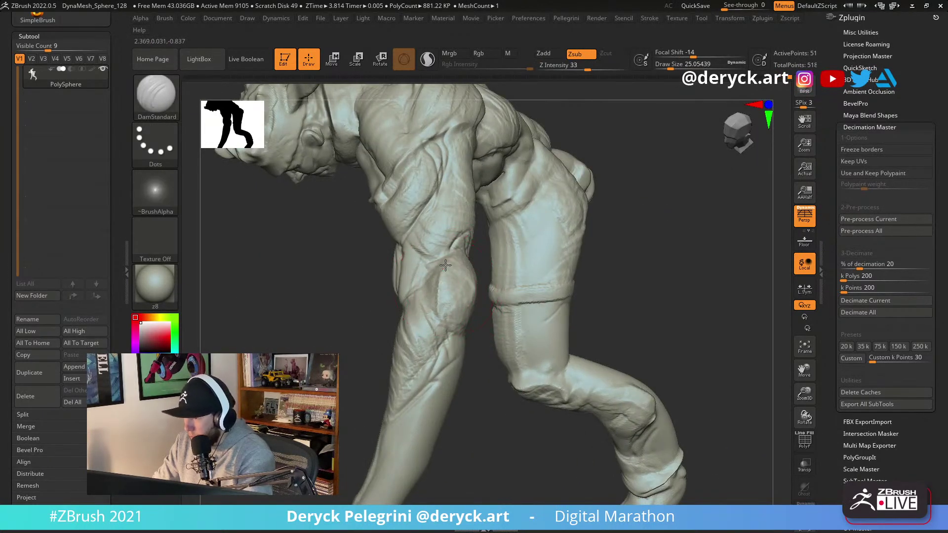
mouse_move(440, 262)
mouse_down()
mouse_move(332, 277)
mouse_move(342, 272)
mouse_up()
key([)
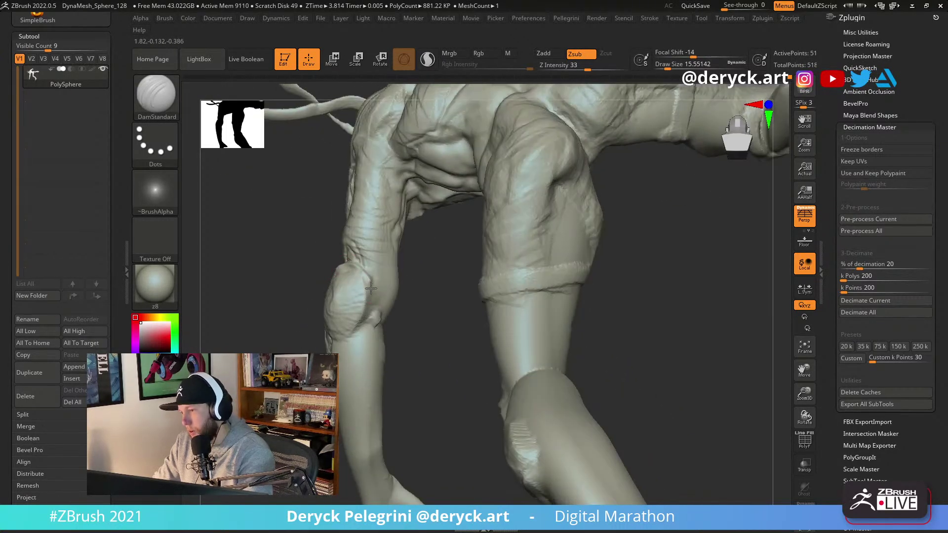
mouse_move(415, 317)
mouse_down()
mouse_move(424, 260)
mouse_move(482, 309)
mouse_move(477, 285)
mouse_move(514, 203)
mouse_move(360, 235)
mouse_move(373, 238)
mouse_move(351, 229)
mouse_move(360, 265)
mouse_move(499, 319)
mouse_up()
Build up and smooth the bony point of the left elbow with ClayBuildup at a draw size of about 16.
key(b)
key(c)
key(b)
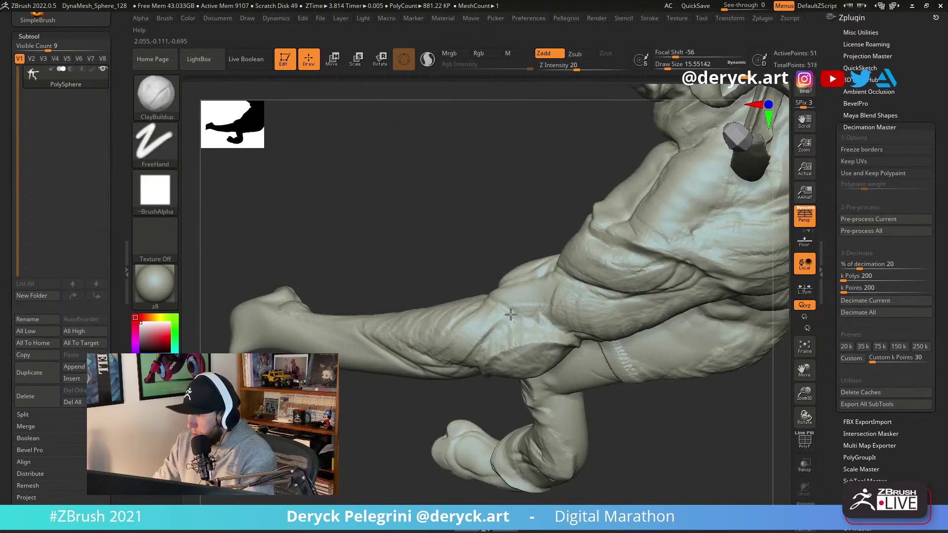
mouse_move(516, 331)
right_down()
mouse_move(485, 301)
mouse_move(513, 324)
right_up()
mouse_move(552, 365)
right_down()
mouse_move(438, 271)
mouse_move(478, 321)
right_up()
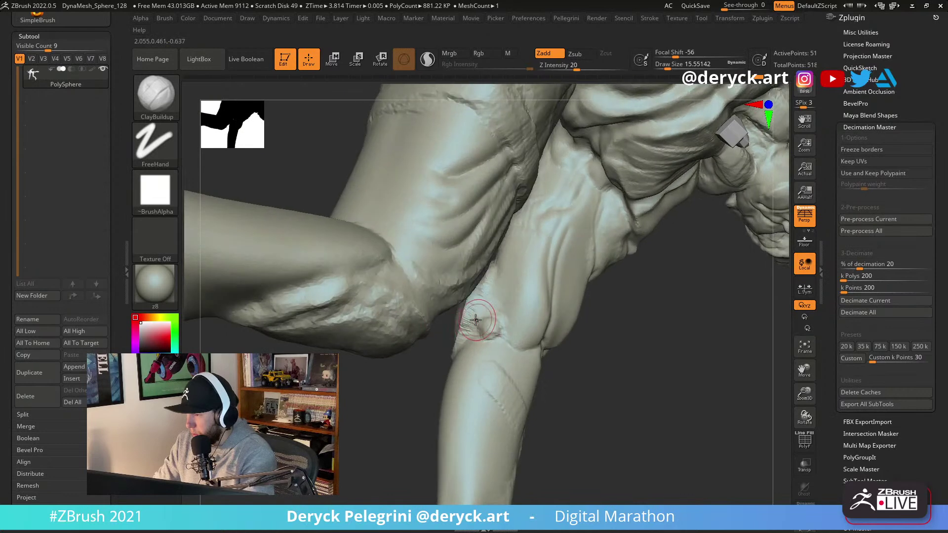
key(shift)
mouse_move(591, 365)
right_down()
mouse_move(473, 319)
mouse_move(486, 332)
right_up()
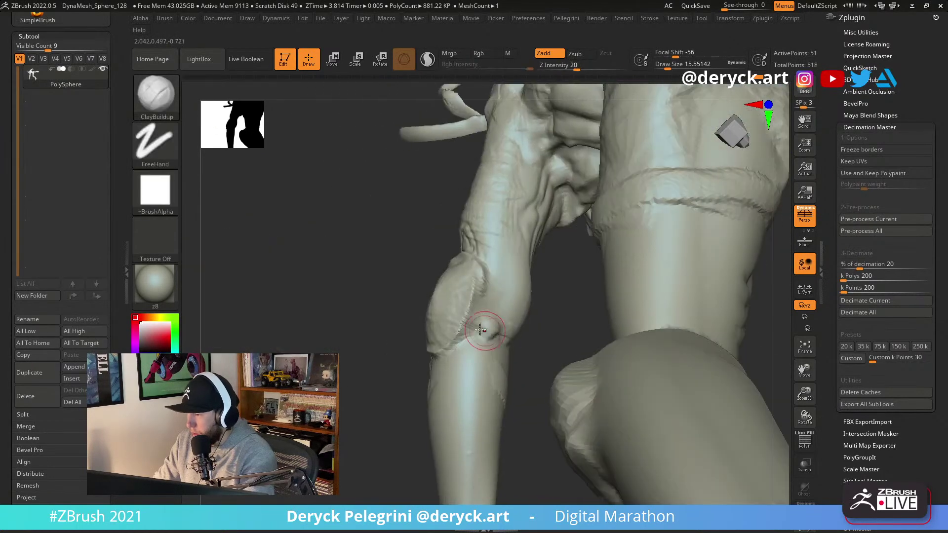
mouse_move(537, 348)
right_down()
mouse_move(457, 340)
mouse_move(442, 319)
mouse_move(277, 281)
mouse_move(297, 239)
mouse_move(296, 208)
mouse_move(356, 279)
mouse_move(355, 262)
mouse_move(338, 251)
mouse_move(494, 256)
mouse_move(566, 277)
mouse_move(545, 221)
mouse_move(562, 243)
mouse_move(578, 242)
mouse_move(575, 261)
mouse_move(559, 256)
mouse_move(566, 263)
mouse_move(544, 300)
mouse_move(461, 365)
right_up()
Carve the long groove from the left elbow down the back of the forearm with DamStandard at a draw size of about 14.
key(b)
key(d)
key(s)
key(s)
drag(467, 366, 474, 366)
key(s)
drag(475, 399, 464, 400)
right_drag(523, 371, 520, 365)
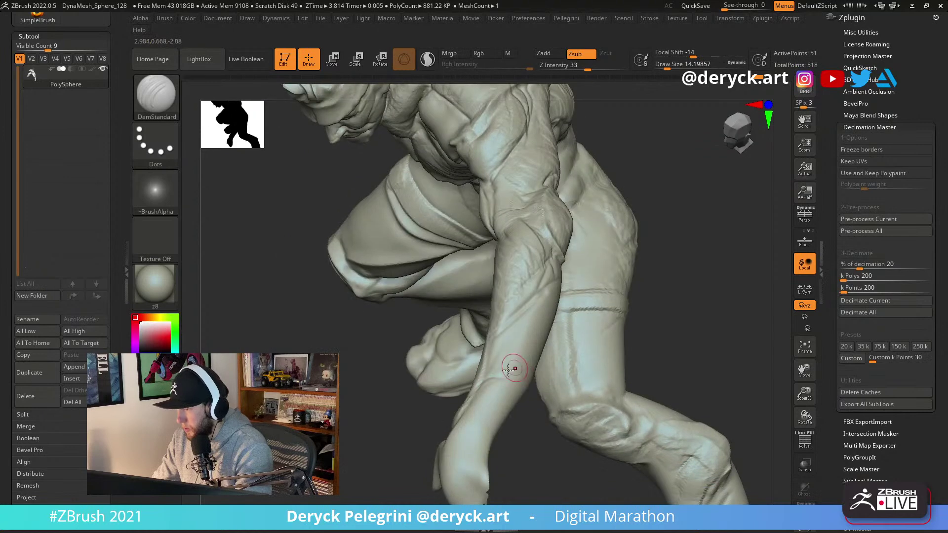
right_drag(656, 285, 603, 287)
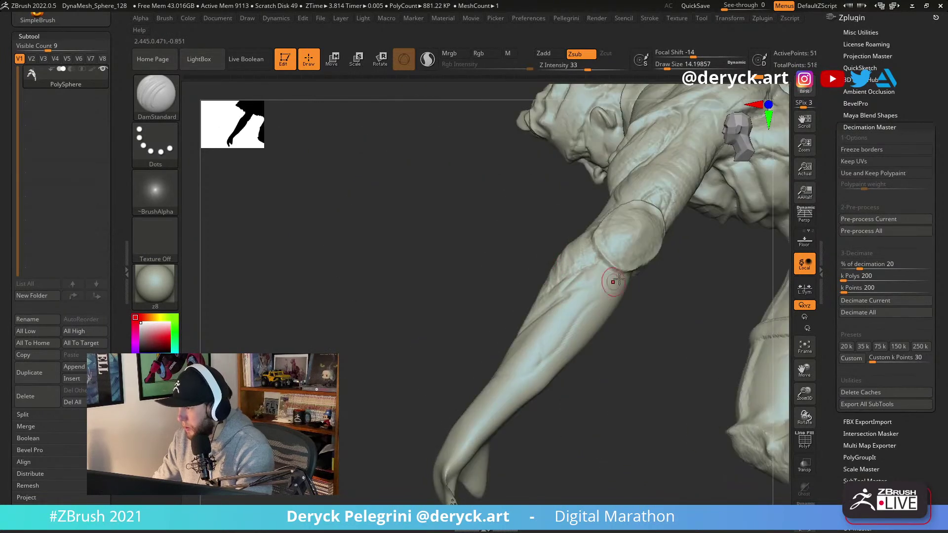
Refine the outline of the left forearm with the Move brush.
mouse_move(490, 391)
right_down()
mouse_move(479, 330)
mouse_move(464, 311)
mouse_move(542, 332)
mouse_move(516, 353)
mouse_move(502, 307)
mouse_move(533, 326)
mouse_move(532, 311)
mouse_move(355, 313)
mouse_move(363, 272)
mouse_move(501, 258)
mouse_move(420, 314)
right_up()
key(b)
key(m)
key(v)
mouse_move(377, 365)
right_down()
mouse_move(383, 395)
mouse_move(473, 319)
mouse_move(346, 207)
mouse_move(349, 253)
right_up()
Build up the left biceps with ClayBuildup at a draw size of about 20 and smooth its surface.
key(b)
key(c)
key(b)
key(s)
key(s)
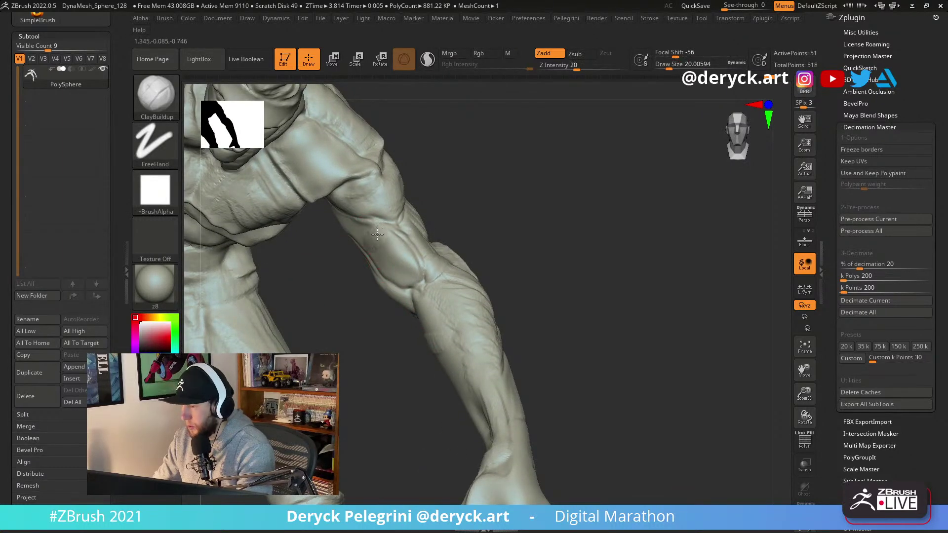
drag(381, 255, 410, 272)
right_drag(324, 253, 334, 222)
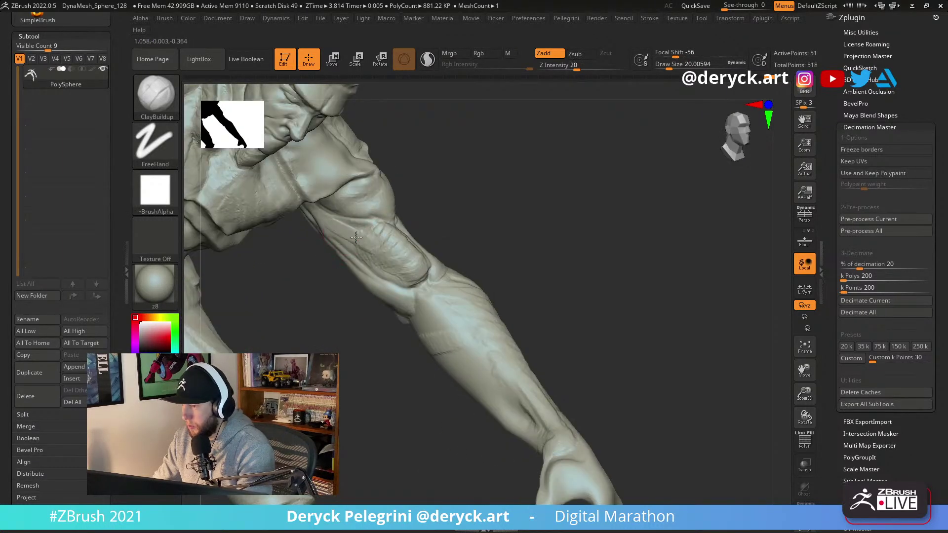
drag(379, 240, 414, 273)
mouse_move(437, 267)
right_down()
mouse_move(462, 257)
mouse_move(335, 265)
right_up()
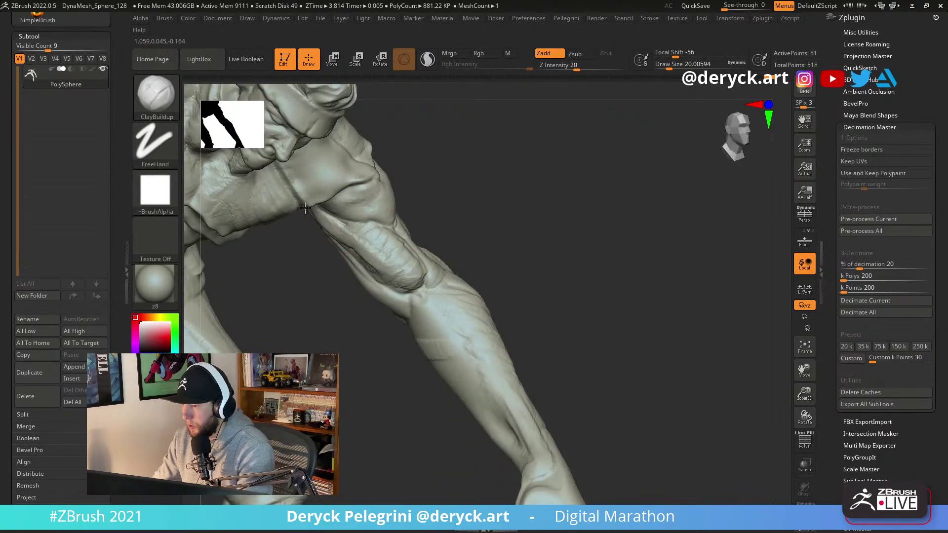
key(shift)
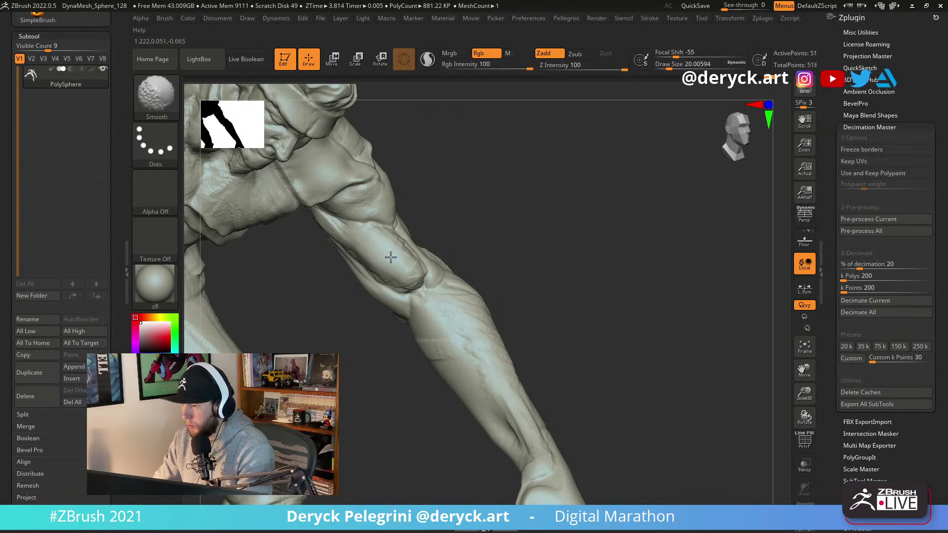
Refine the muscle volume of the left upper arm near the armpit with ClayBuildup at a draw size of about 22.
ctrl+right_drag(451, 269, 561, 194)
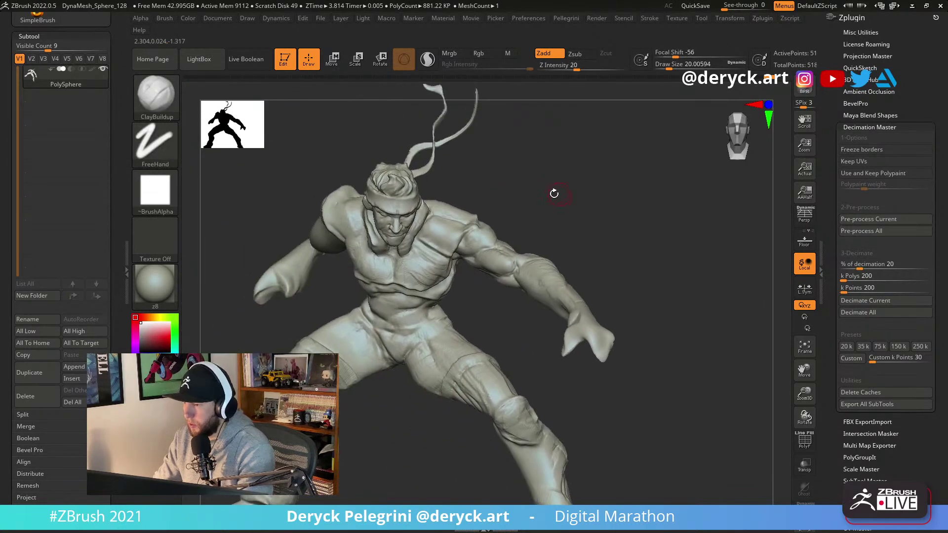
right_drag(456, 192, 410, 194)
mouse_move(252, 223)
alt+right_down()
mouse_move(250, 207)
mouse_move(236, 232)
alt+right_up()
mouse_move(452, 277)
right_down()
mouse_move(623, 247)
mouse_move(628, 237)
mouse_move(519, 269)
right_up()
key(s)
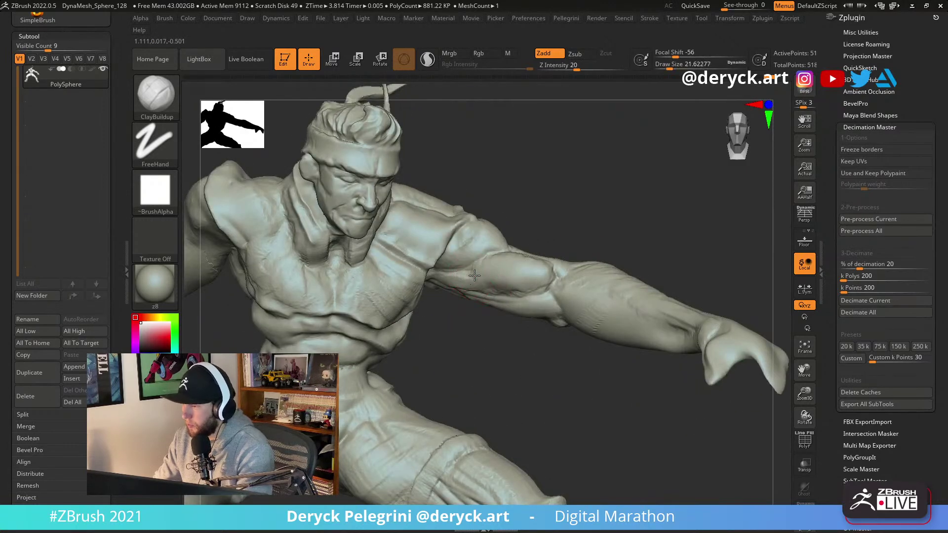
right_drag(448, 313, 533, 290)
mouse_move(582, 222)
right_down()
mouse_move(495, 347)
mouse_move(568, 319)
right_up()
Define the muscle creases on the inner left forearm with DamStandard at a draw size of about 22.
key(b)
key(d)
key(s)
right_drag(561, 388, 548, 283)
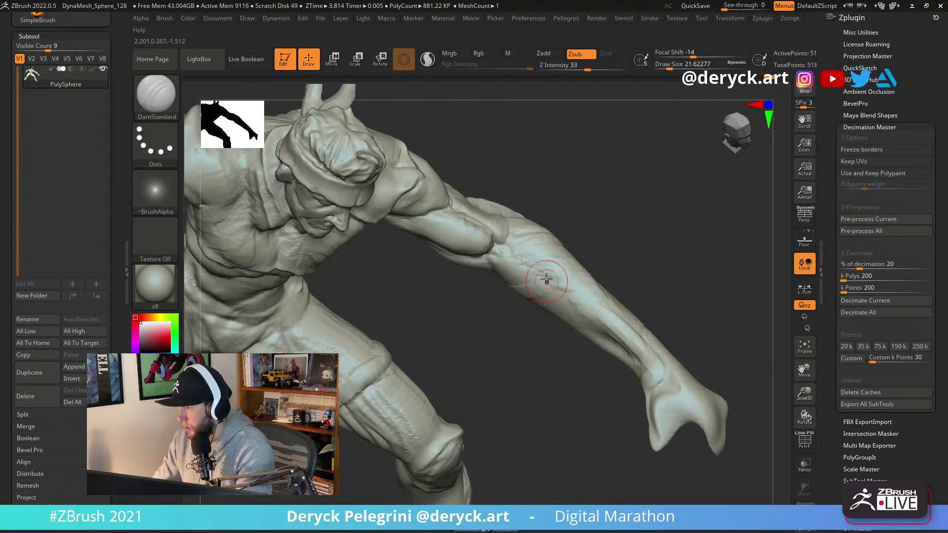
Shape the underside of the left elbow and upper forearm with ClayBuildup and Flatten at a draw size of about 22.
mouse_move(505, 306)
right_down()
mouse_move(502, 264)
mouse_move(479, 282)
right_up()
key(b)
key(c)
key(b)
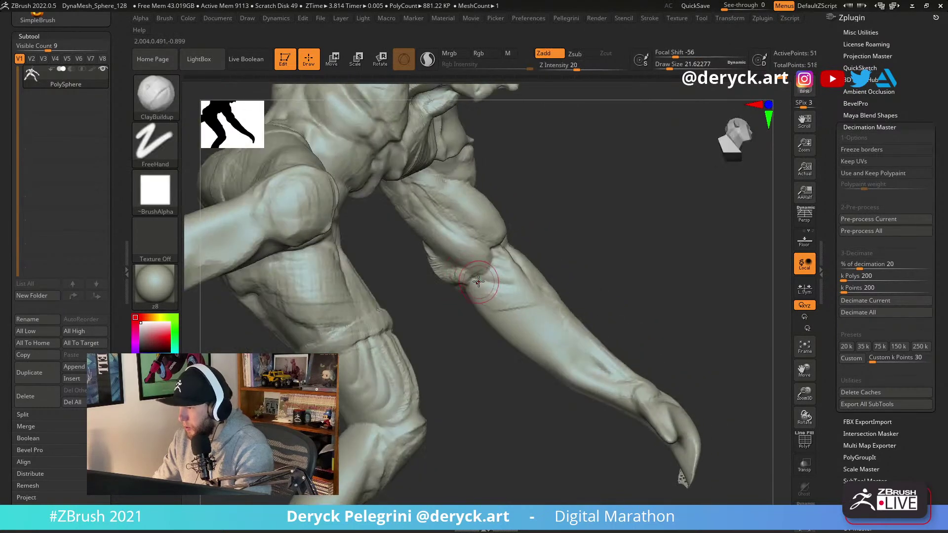
key(b)
key(f)
key(l)
key(b)
key(c)
key(b)
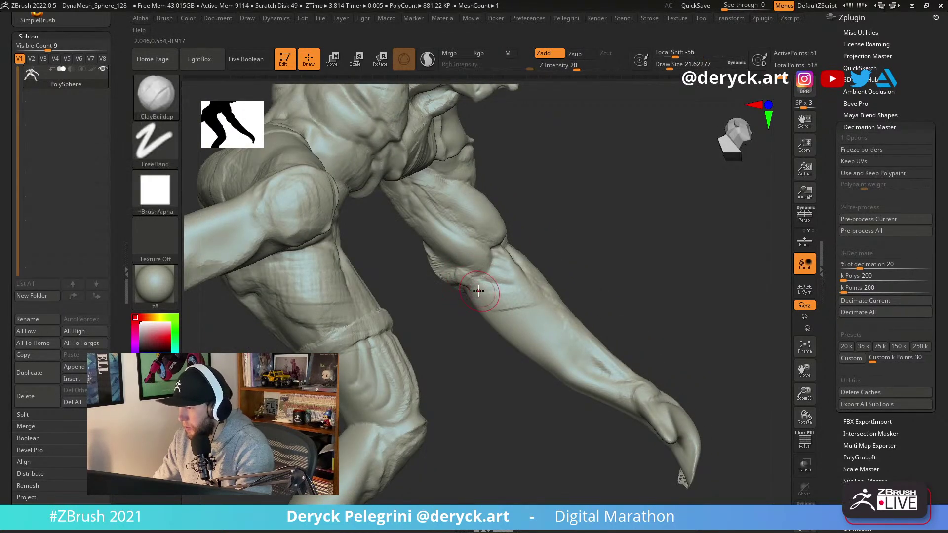
mouse_move(495, 303)
right_down()
mouse_move(628, 275)
mouse_move(607, 227)
mouse_move(481, 295)
right_up()
mouse_move(578, 260)
right_down()
mouse_move(546, 343)
mouse_move(541, 226)
mouse_move(556, 275)
mouse_move(573, 276)
mouse_move(358, 270)
mouse_move(448, 263)
right_up()
Adjust the overall silhouette of the left arm and torso with the Move brush at a draw size of about 80.
key(b)
key(m)
key(v)
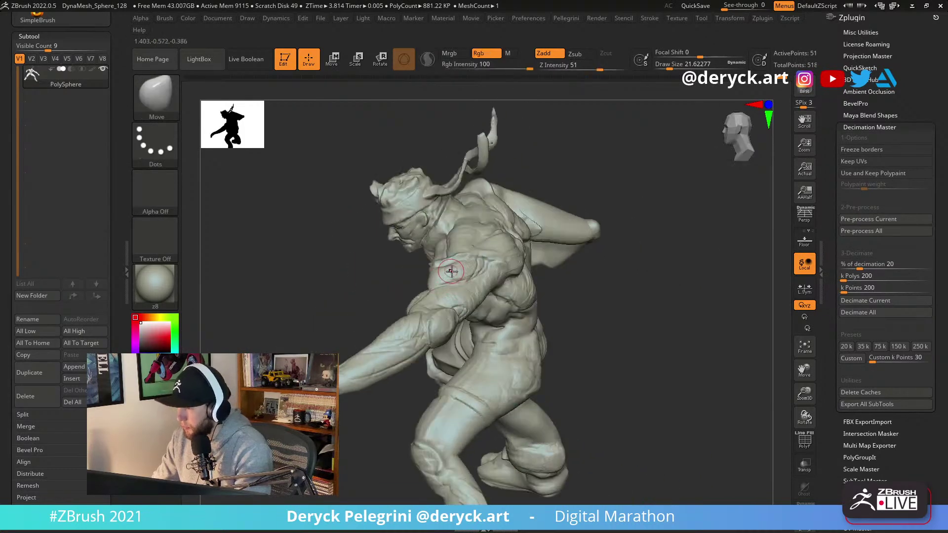
mouse_move(357, 254)
right_down()
mouse_move(502, 244)
mouse_move(427, 258)
mouse_move(401, 250)
mouse_move(419, 286)
mouse_move(442, 296)
right_up()
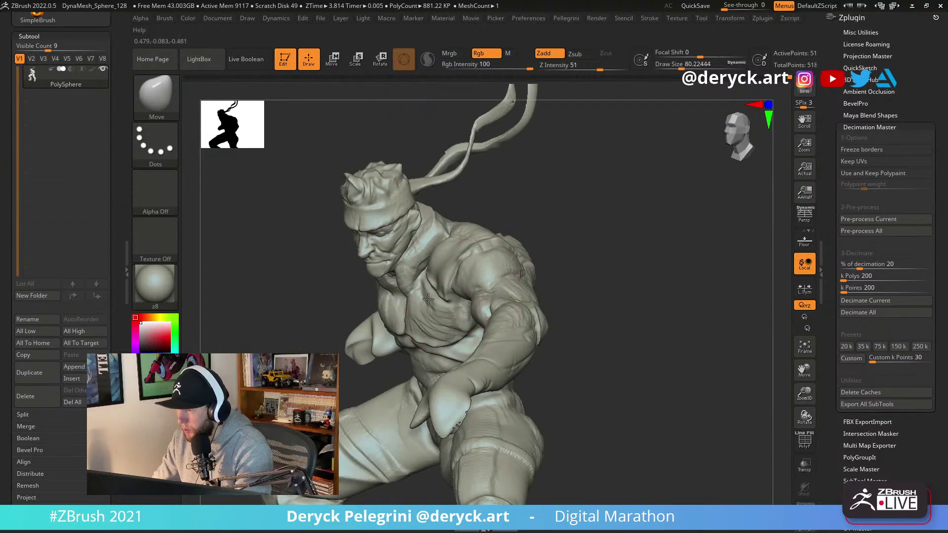
mouse_move(345, 302)
right_down()
mouse_move(474, 356)
mouse_move(476, 277)
right_up()
Carve the folds under the chest and along the left ribs with DamStandard at a draw size of about 29.
key(b)
key(d)
key(s)
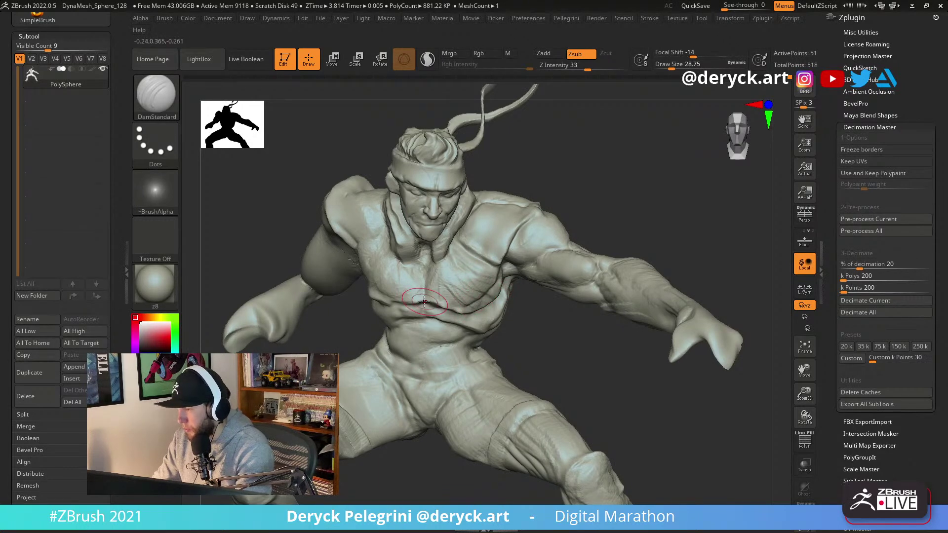
right_drag(523, 315, 499, 275)
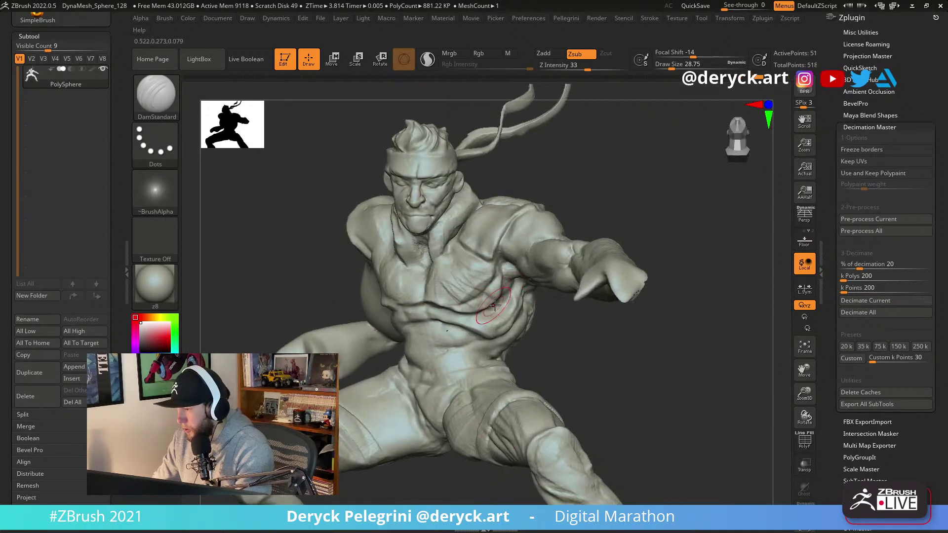
right_drag(478, 307, 501, 283)
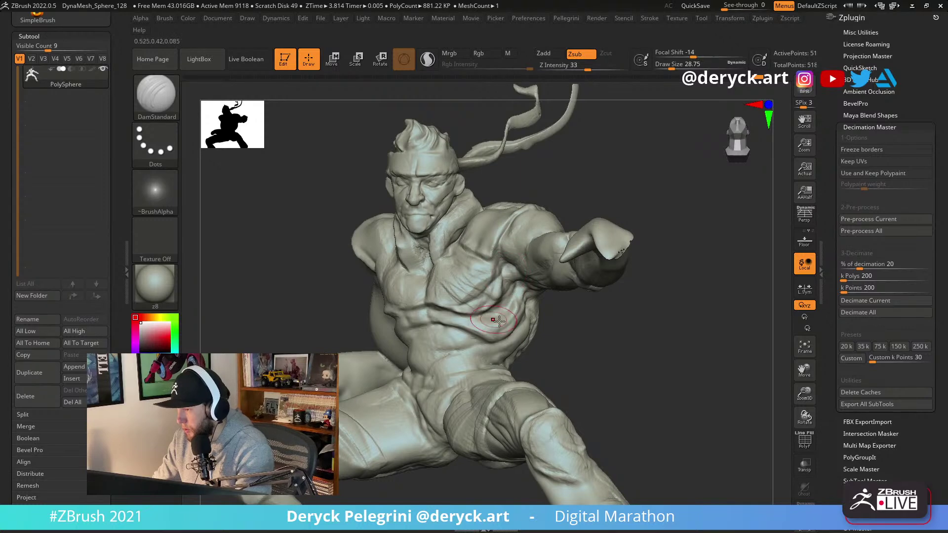
right_drag(488, 317, 509, 314)
Refine the creases along the ribs and upper abdomen with DamStandard at a draw size of about 25.
mouse_move(464, 340)
right_down()
mouse_move(356, 306)
mouse_move(298, 205)
mouse_move(469, 314)
right_up()
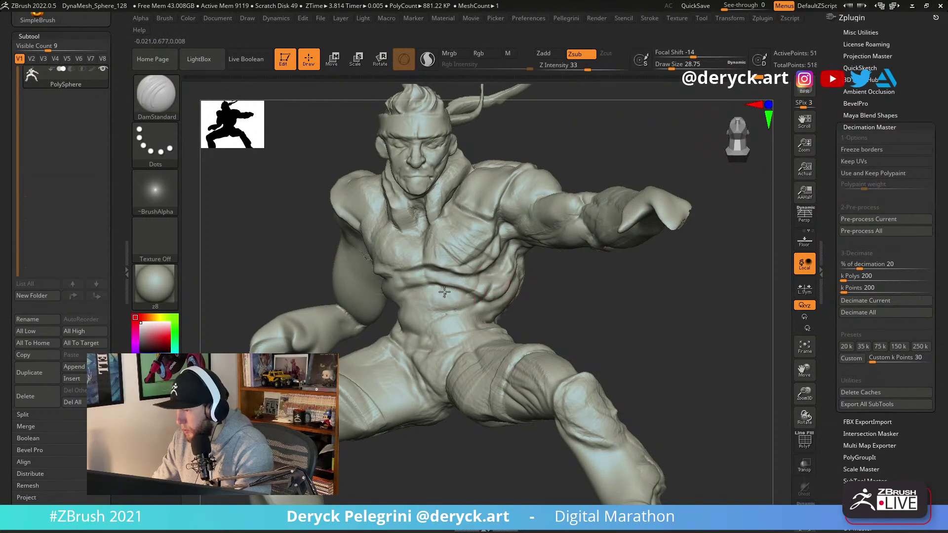
right_drag(496, 296, 462, 302)
key(s)
drag(462, 302, 460, 304)
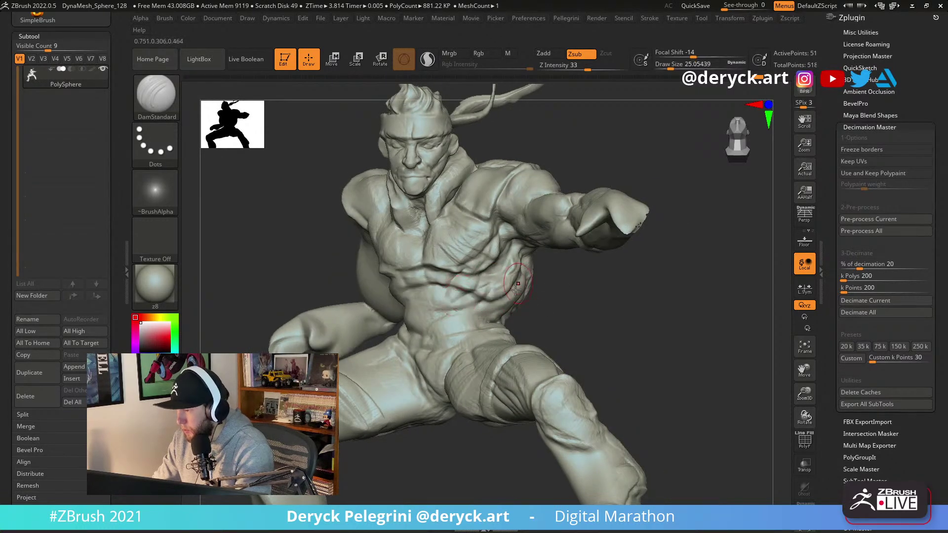
mouse_move(491, 310)
right_down()
mouse_move(572, 298)
mouse_move(542, 317)
mouse_move(552, 271)
mouse_move(410, 240)
mouse_move(411, 192)
mouse_move(370, 258)
mouse_move(392, 213)
right_up()
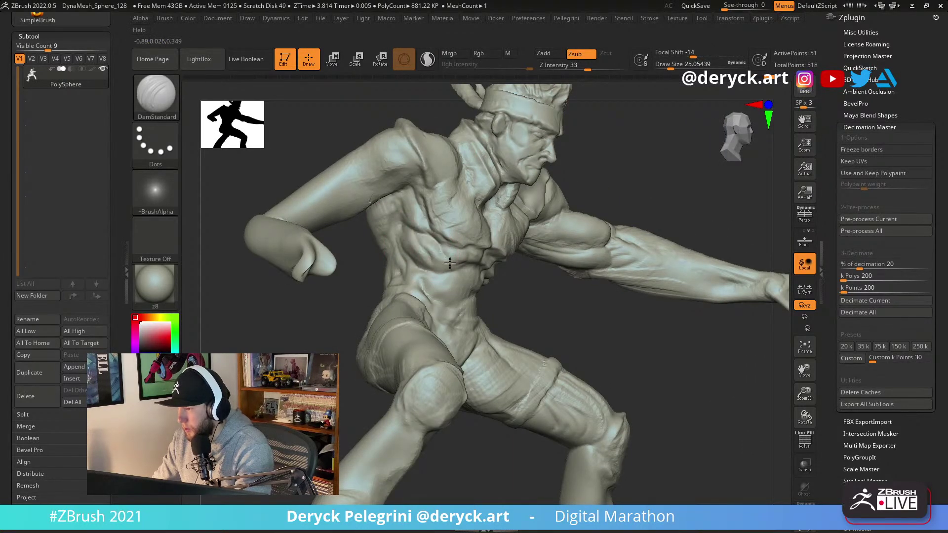
Shape the cloth around the left waist and hip with ClayBuildup, Flatten and DamStandard at draw sizes of about 14 to 31.
right_drag(440, 258, 494, 281)
mouse_move(396, 266)
right_down()
mouse_move(349, 261)
mouse_move(268, 171)
mouse_move(391, 299)
mouse_move(328, 245)
mouse_move(494, 282)
right_up()
key(b)
key(c)
key(b)
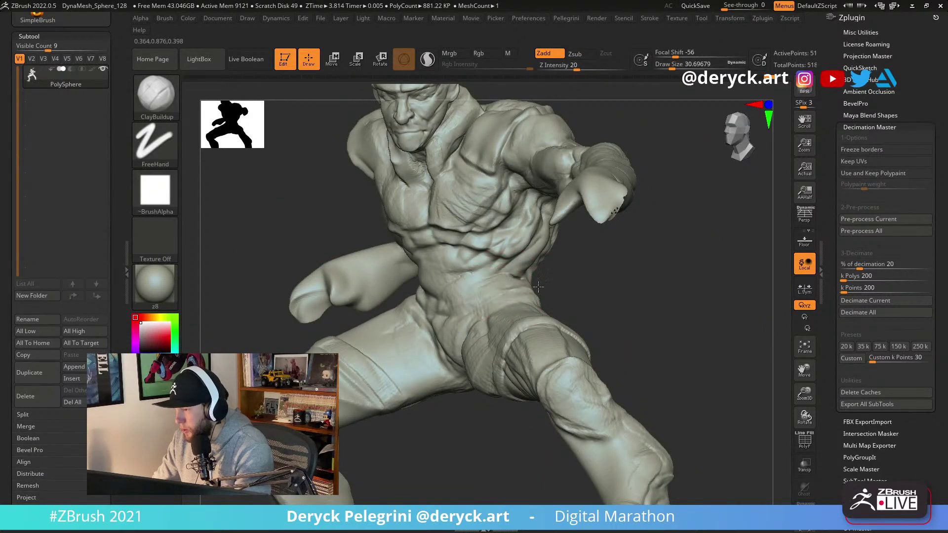
key(b)
key(f)
key(l)
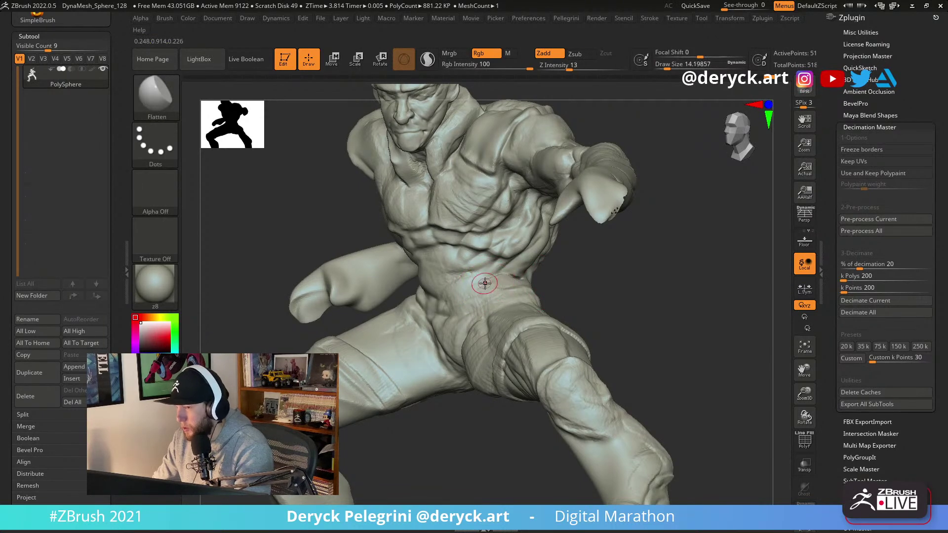
key(b)
key(d)
key(s)
right_drag(565, 275, 493, 298)
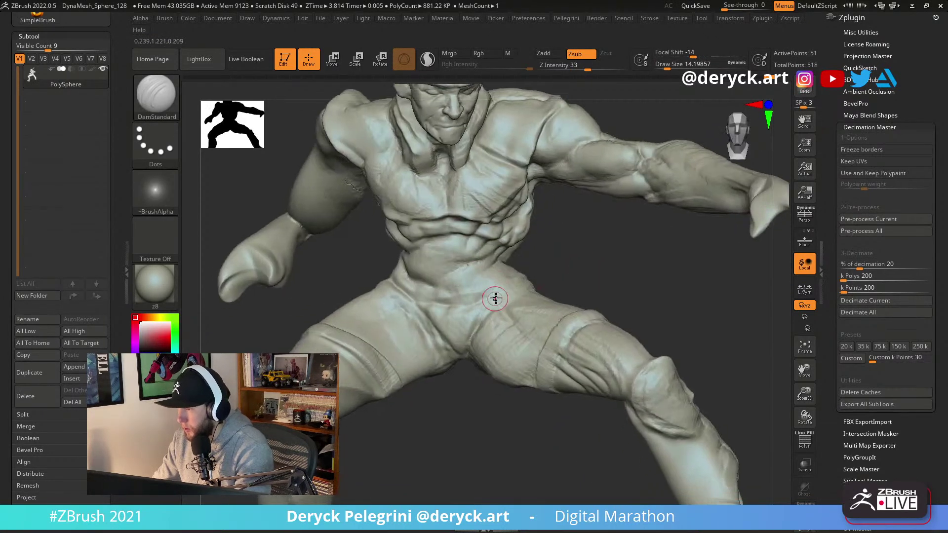
Adjust the contour of the left waist with the Move brush at a draw size of about 59.
key(b)
key(m)
key(v)
key(s)
drag(495, 265, 498, 263)
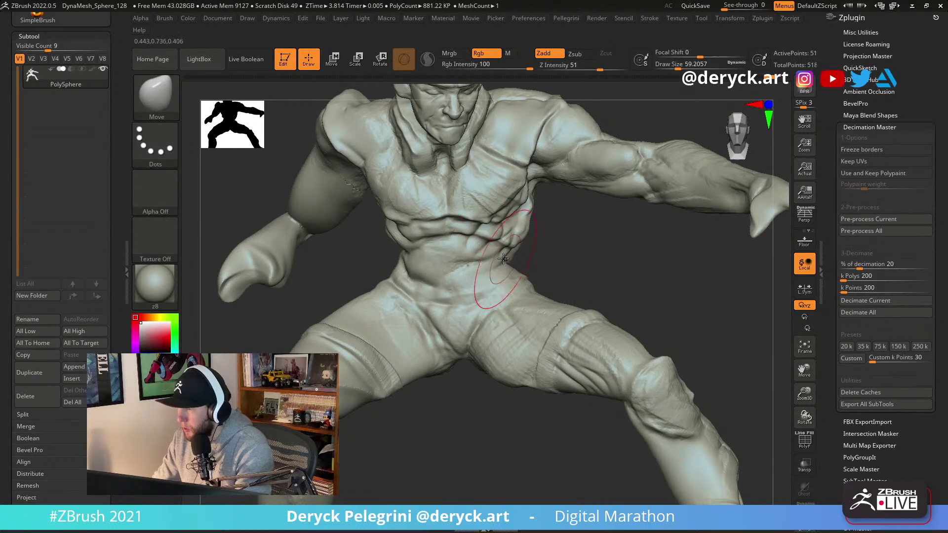
right_drag(544, 244, 508, 227)
Build up the left flank with ClayBuildup and define its folds with DamStandard at a draw size of about 27.
key(b)
key(c)
key(b)
mouse_move(567, 237)
right_down()
mouse_move(514, 206)
mouse_move(578, 268)
mouse_move(491, 247)
right_up()
mouse_move(337, 201)
right_down()
mouse_move(317, 194)
mouse_move(309, 222)
mouse_move(267, 220)
mouse_move(482, 228)
right_up()
key(b)
key(d)
key(s)
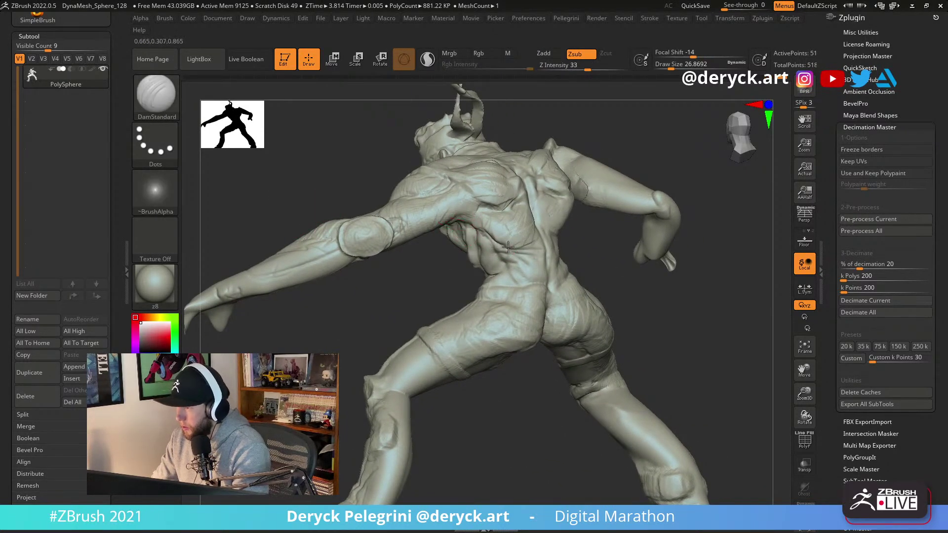
Build volume on the left lower back with ClayBuildup at about 35 and sharpen the creases with DamStandard at about 14.
right_drag(564, 259, 474, 279)
key(b)
key(c)
key(b)
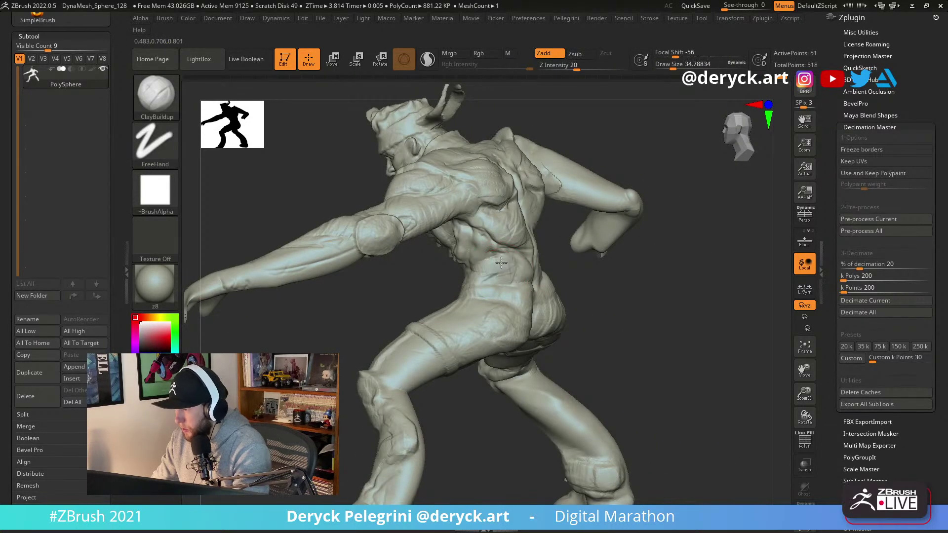
mouse_move(580, 288)
right_down()
mouse_move(489, 276)
mouse_move(508, 301)
mouse_move(440, 317)
mouse_move(438, 192)
right_up()
key(b)
key(d)
key(s)
key(bracketleft)
key(bracketleft)
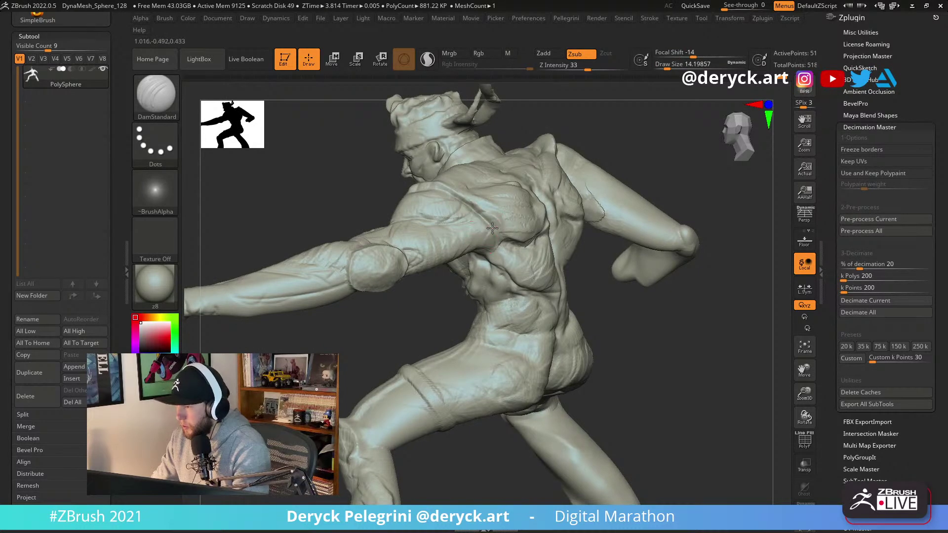
Build up and smooth the cloth over the left shoulder blade with ClayBuildup at draw sizes of about 23 to 33.
mouse_move(449, 283)
right_down()
mouse_move(476, 195)
mouse_move(464, 195)
right_up()
key(b)
key(c)
key(b)
key(bracketright)
key(bracketright)
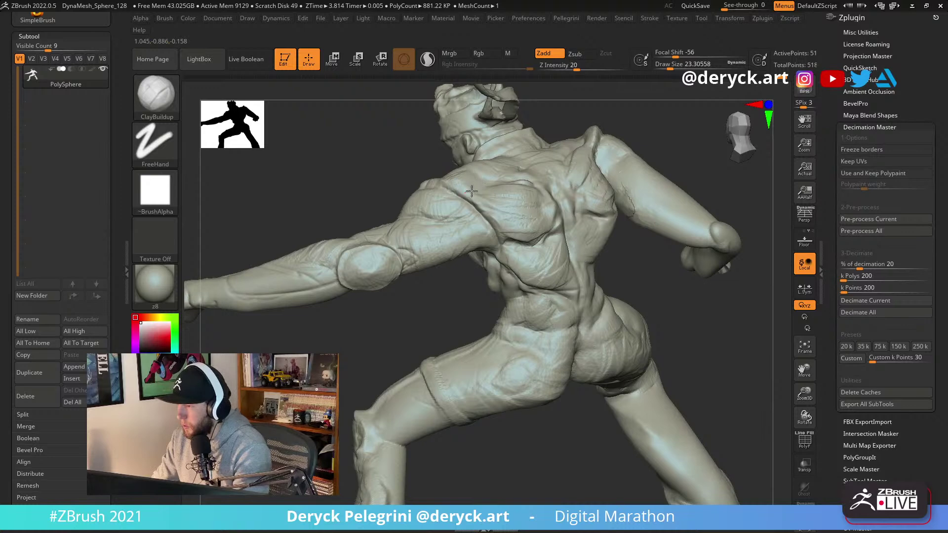
right_drag(478, 188, 452, 240)
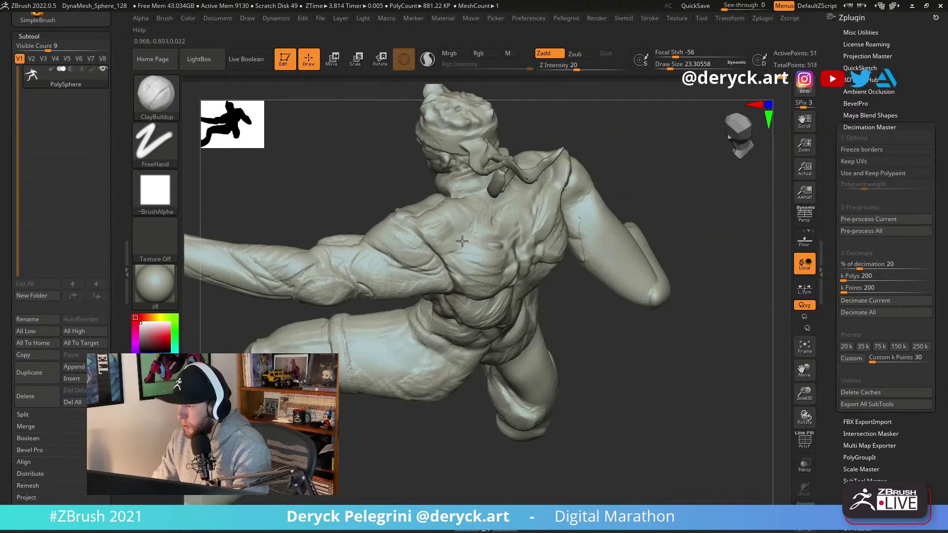
key(bracketright)
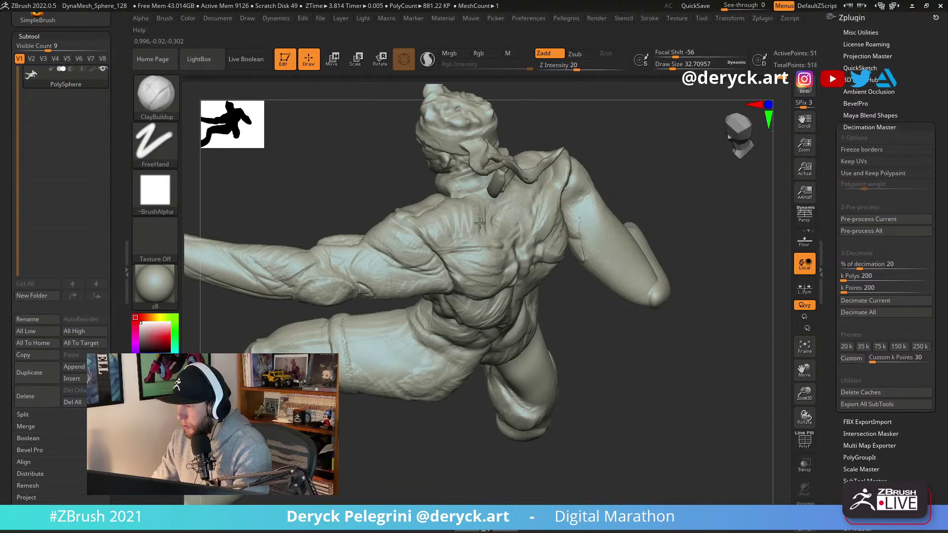
right_drag(496, 222, 434, 203)
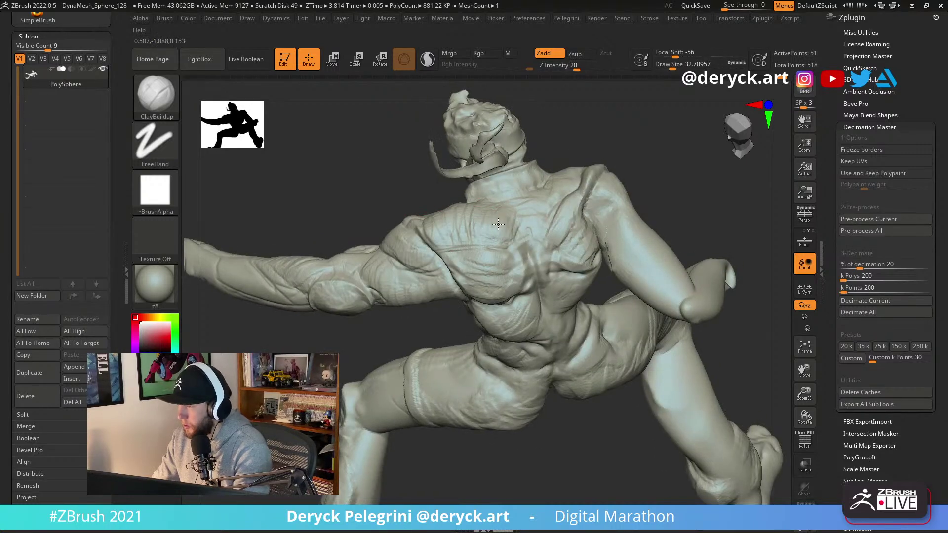
key(shift)
Adjust the contour of the upper back and left shoulder with the Move brush at a draw size of about 46.
mouse_move(481, 230)
right_down()
mouse_move(370, 197)
mouse_move(464, 231)
right_up()
key(b)
key(m)
key(v)
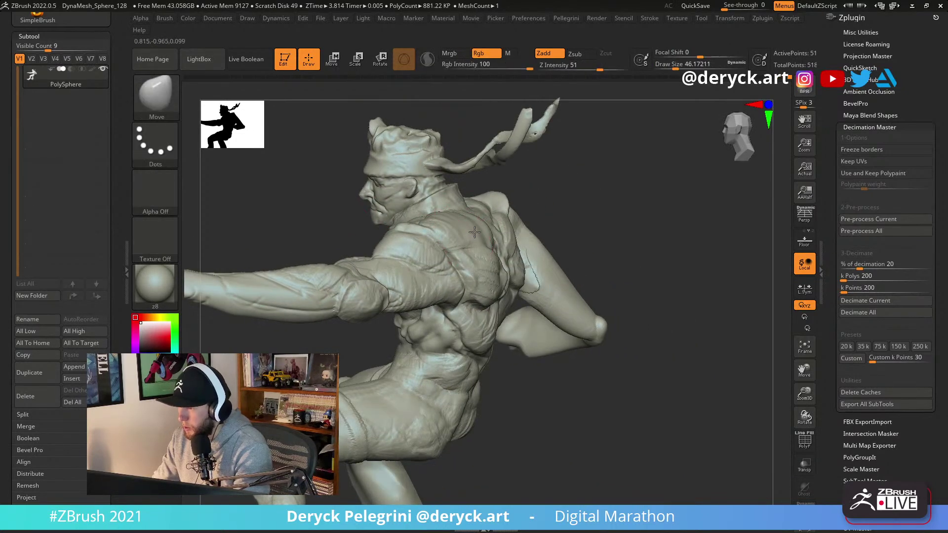
mouse_move(586, 216)
right_down()
mouse_move(549, 183)
mouse_move(575, 186)
mouse_move(556, 173)
mouse_move(407, 343)
mouse_move(474, 275)
right_up()
Flatten the left shoulder blade area at a draw size of about 35 and redefine its creases with DamStandard at about 20.
key(b)
key(d)
key(s)
key(b)
key(f)
key(l)
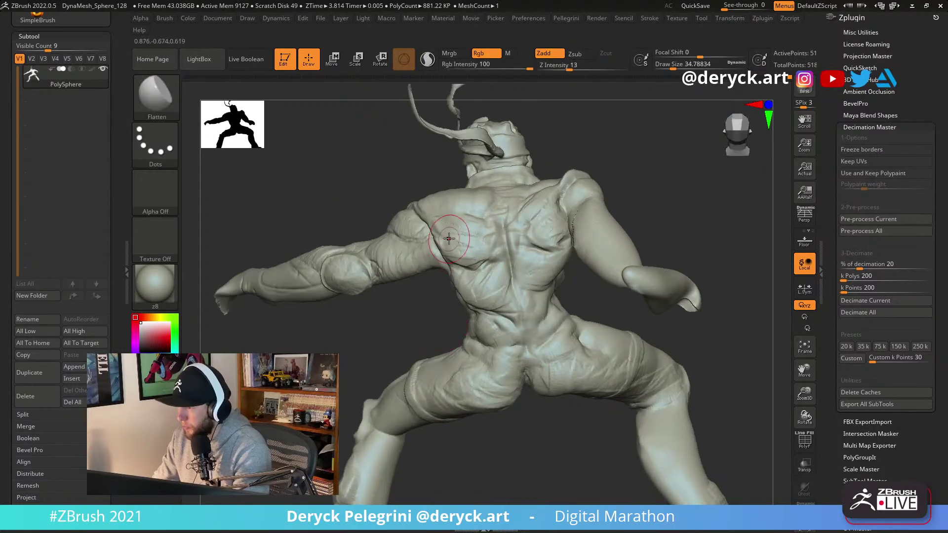
key(b)
key(d)
key(s)
key(shift)
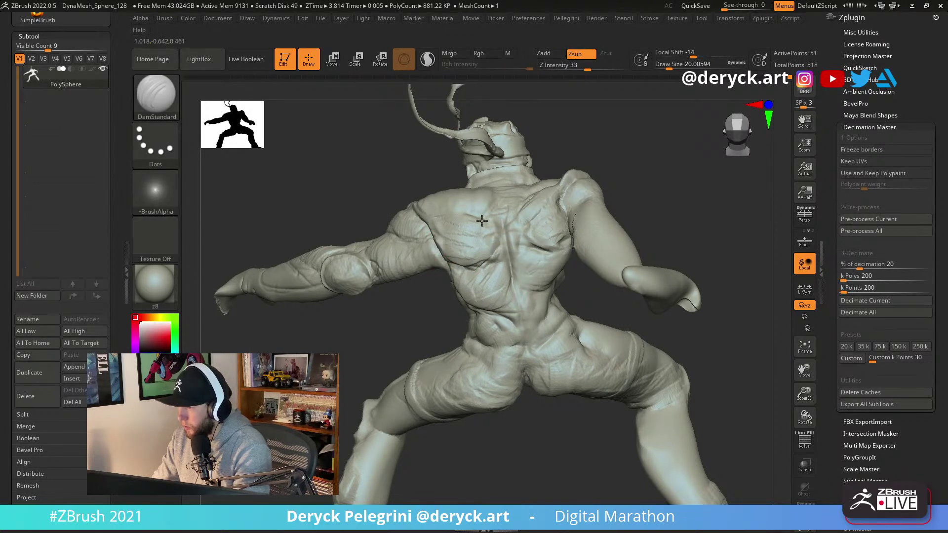
drag(399, 160, 487, 261)
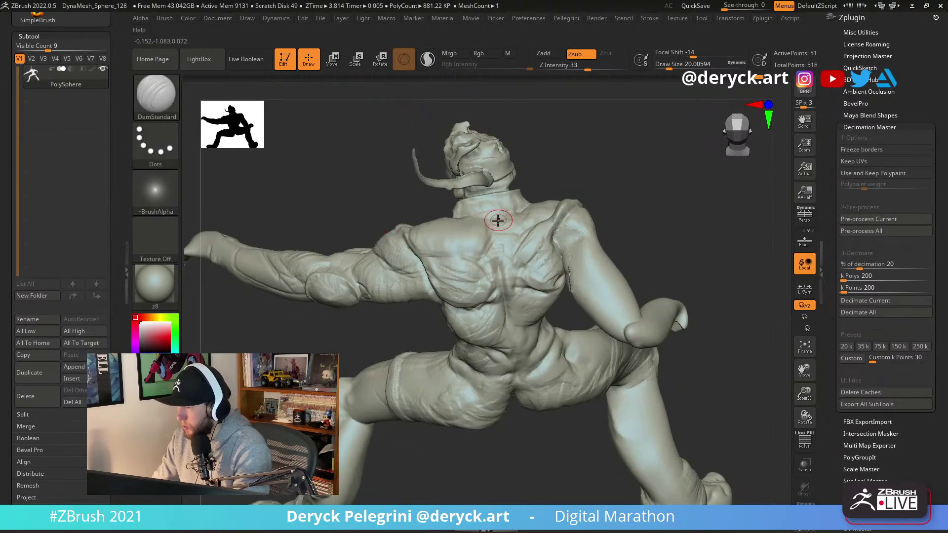
Refine the folds across the right side of the upper back with DamStandard at about 20 and ClayBuildup at about 39.
mouse_move(504, 220)
right_down()
mouse_move(504, 242)
mouse_move(554, 236)
right_up()
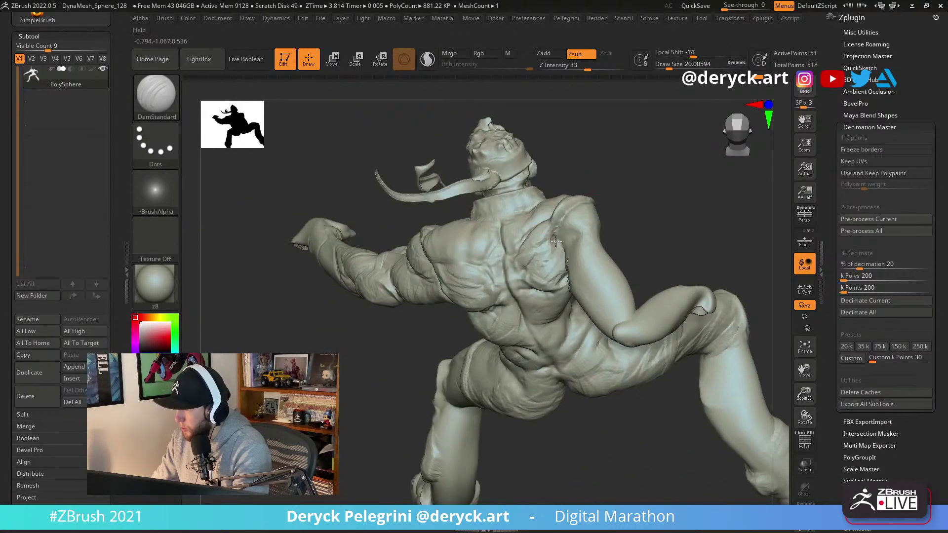
drag(562, 250, 557, 252)
right_drag(552, 242, 561, 238)
key(b)
key(c)
key(b)
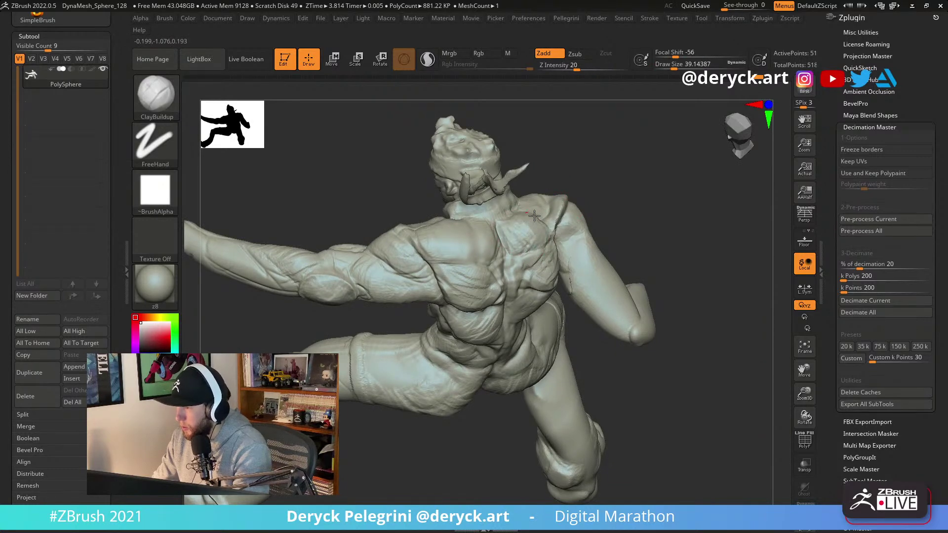
key(shift)
mouse_move(387, 205)
shift+mouse_down()
mouse_move(336, 197)
mouse_move(290, 206)
mouse_move(313, 220)
mouse_move(307, 214)
mouse_move(374, 212)
mouse_move(391, 195)
mouse_move(356, 206)
mouse_move(349, 218)
mouse_move(360, 216)
mouse_move(362, 246)
mouse_move(357, 231)
shift+mouse_up()
drag(595, 181, 508, 212)
Adjust the shoulder and upper body silhouette with the Move brush at draw sizes of about 74 to 94.
key(b)
key(m)
key(v)
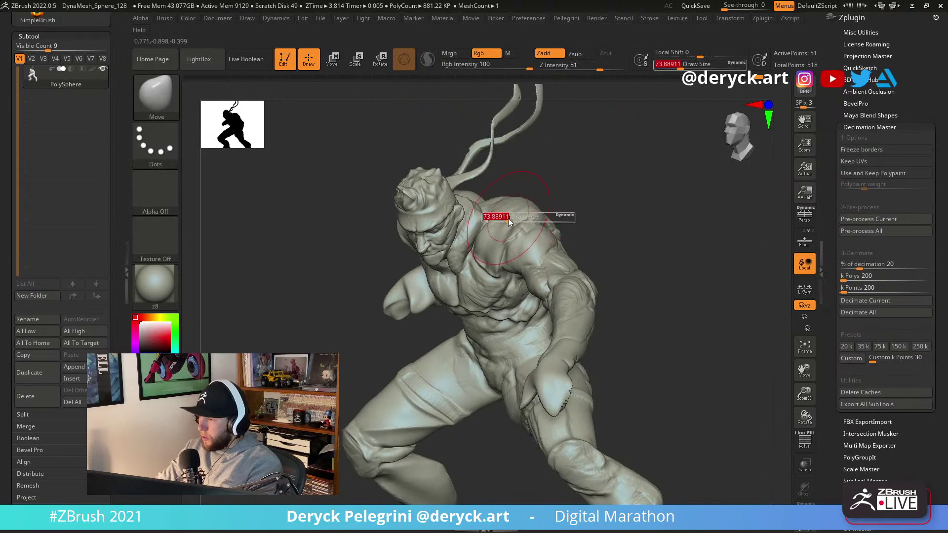
mouse_move(605, 198)
mouse_down()
mouse_move(549, 205)
mouse_move(553, 213)
mouse_move(524, 204)
mouse_up()
key(s)
mouse_move(582, 222)
mouse_down()
mouse_move(633, 222)
mouse_move(601, 194)
mouse_move(597, 203)
mouse_up()
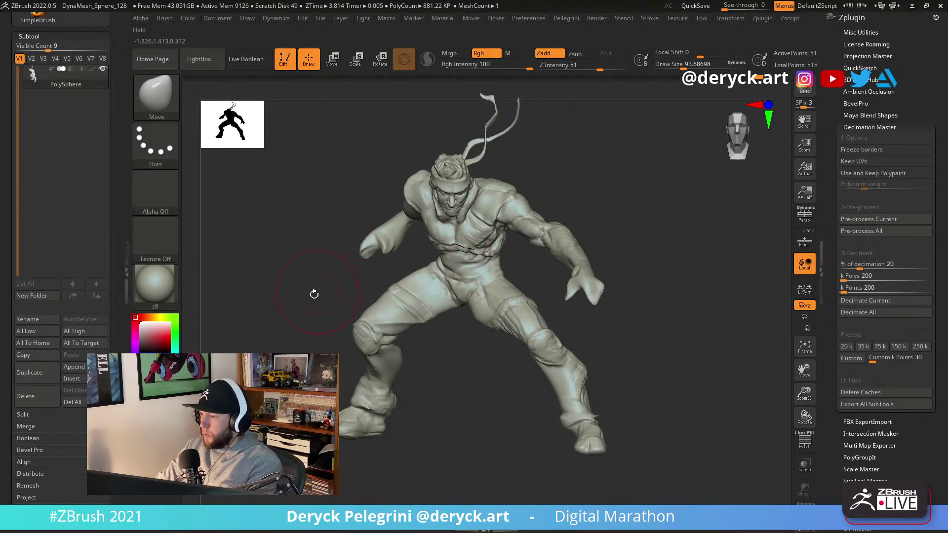
Reshape the silhouette of the right leg with the Move brush.
alt+drag(320, 291, 342, 256)
key(s)
drag(353, 389, 363, 389)
key(s)
mouse_move(340, 347)
mouse_down()
mouse_move(339, 271)
mouse_move(394, 284)
mouse_move(444, 275)
mouse_up()
Sculpt the folds around the right knee with DamStandard and ClayBuildup at a draw size of about 20.
key(b)
key(d)
key(s)
key(s)
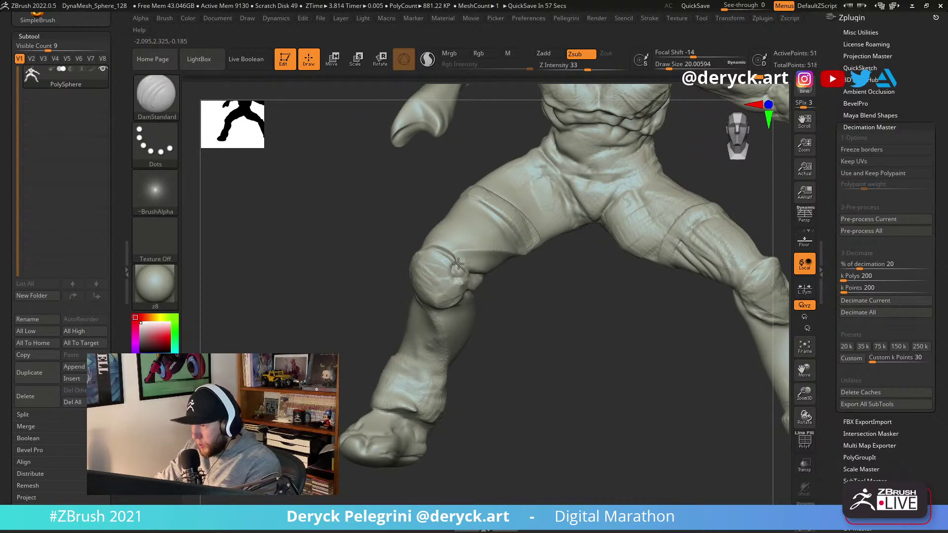
key(b)
key(c)
key(b)
key(b)
key(d)
key(s)
drag(399, 252, 434, 262)
key(b)
key(c)
key(b)
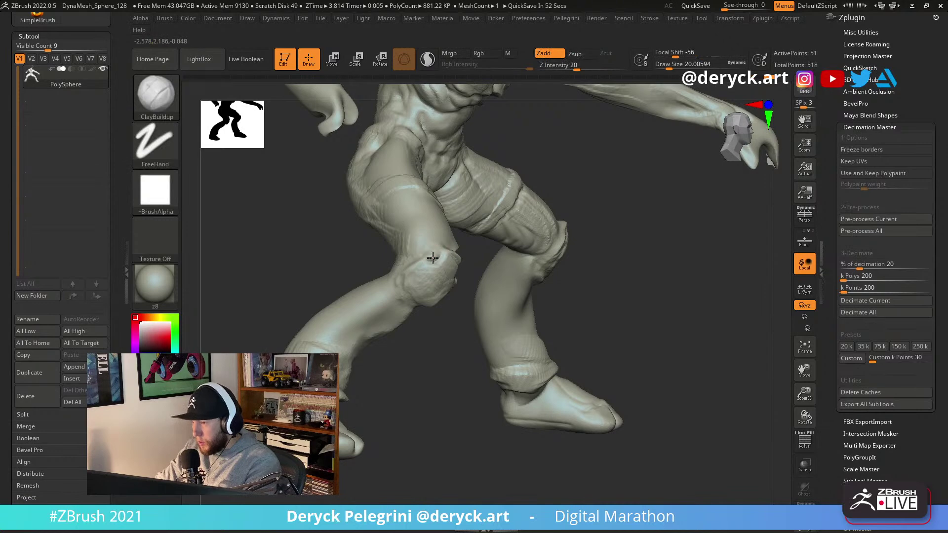
Extend the cloth folds from the right knee along the thigh and upper shin with ClayBuildup and DamStandard.
mouse_move(473, 326)
mouse_down()
mouse_move(381, 277)
mouse_move(380, 243)
mouse_move(381, 302)
mouse_move(436, 286)
mouse_up()
key(s)
mouse_move(431, 275)
mouse_down()
mouse_move(456, 304)
mouse_move(430, 306)
mouse_move(366, 265)
mouse_up()
key(b)
key(d)
key(s)
drag(496, 310, 455, 303)
key(s)
drag(475, 288, 505, 308)
mouse_move(464, 274)
mouse_down()
mouse_move(508, 314)
mouse_move(506, 304)
mouse_up()
mouse_move(583, 316)
mouse_down()
mouse_move(516, 308)
mouse_move(449, 332)
mouse_up()
Adjust the right calf with the Move brush at about 77 and carve its large folds with DamStandard at about 46.
key(b)
key(m)
key(v)
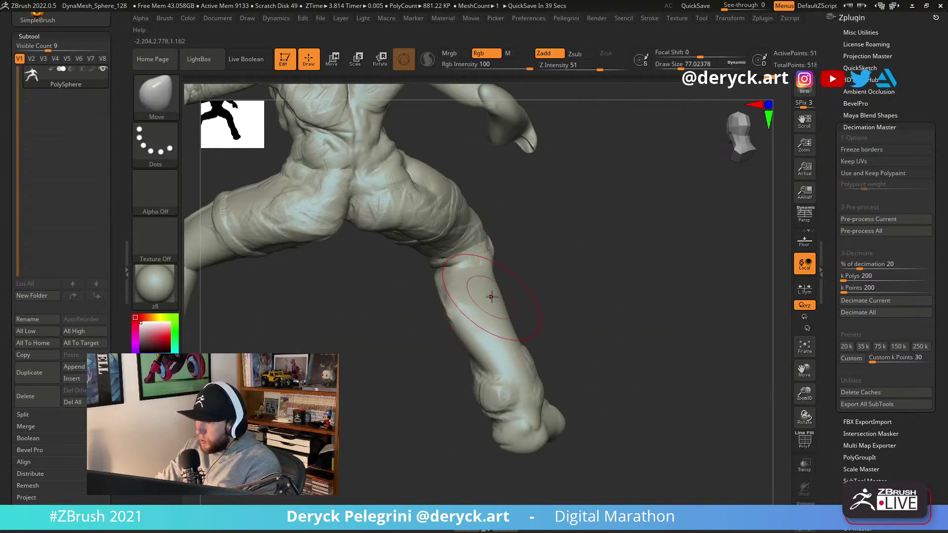
key(b)
key(d)
key(s)
key(s)
mouse_move(484, 278)
mouse_down()
mouse_move(469, 278)
mouse_move(503, 275)
mouse_move(478, 334)
mouse_move(490, 348)
mouse_up()
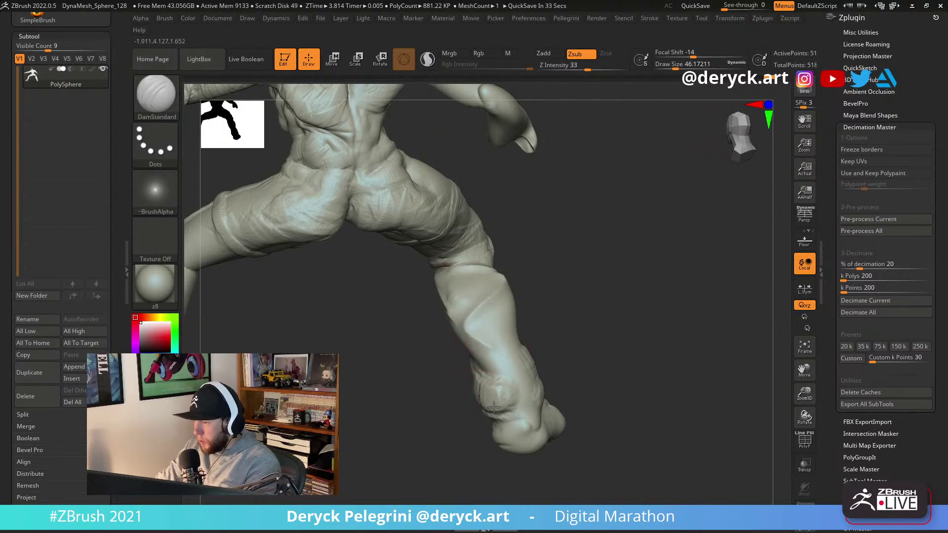
mouse_move(566, 378)
mouse_down()
mouse_move(576, 330)
mouse_move(508, 334)
mouse_up()
mouse_move(434, 336)
mouse_down()
mouse_move(396, 332)
mouse_move(493, 311)
mouse_move(410, 331)
mouse_up()
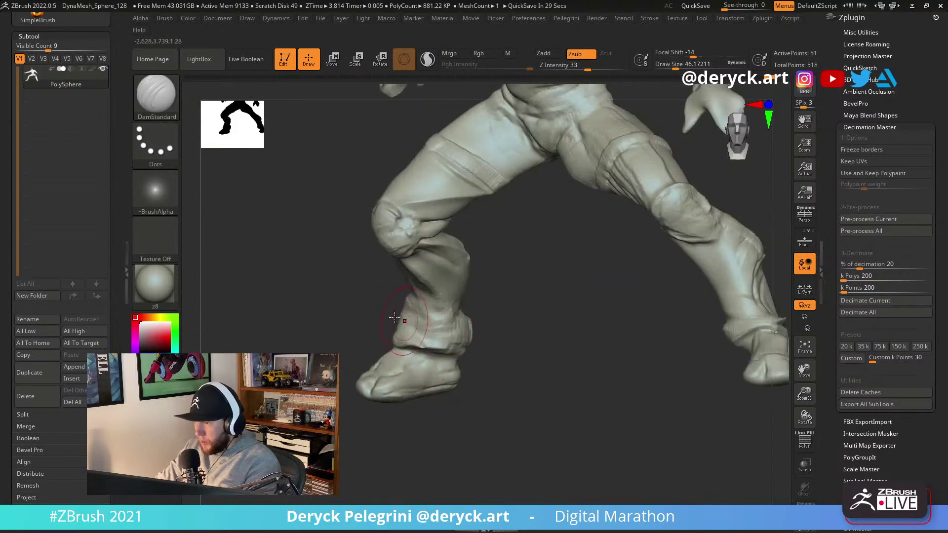
Smooth and flatten the folds on the right lower trouser leg and cuff with Flatten at a draw size of about 44.
right_drag(417, 327, 407, 322)
shift+drag(424, 316, 441, 341)
key(4)
key(s)
click(423, 330)
drag(409, 310, 424, 317)
right_drag(458, 320, 456, 327)
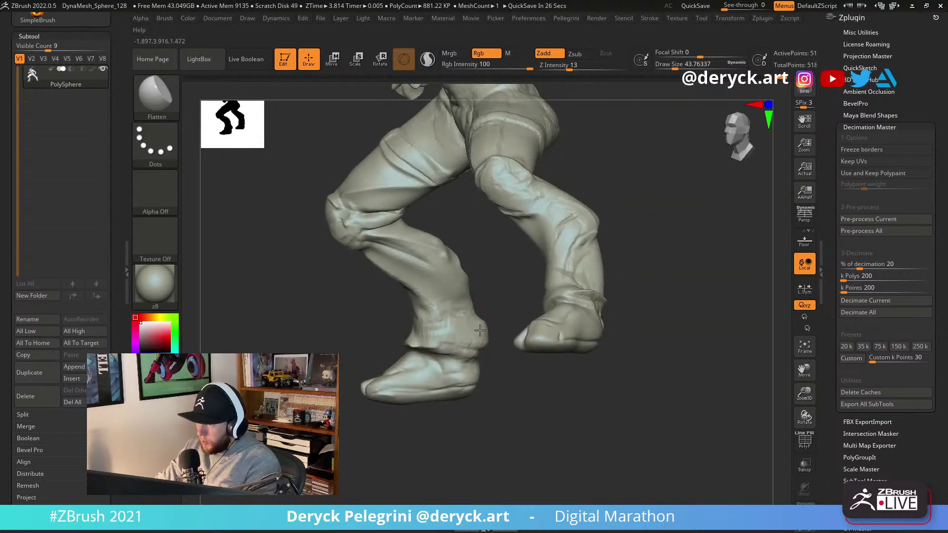
drag(512, 378, 464, 373)
mouse_move(493, 333)
mouse_down()
mouse_move(480, 300)
mouse_move(497, 331)
mouse_up()
drag(447, 277, 456, 297)
mouse_move(605, 318)
mouse_down()
mouse_move(546, 341)
mouse_move(555, 330)
mouse_move(316, 260)
mouse_move(340, 269)
mouse_move(344, 316)
mouse_move(390, 336)
mouse_up()
Reshape the right lower leg and foot with the Move brush at a draw size of about 77.
key(b)
key(m)
key(v)
key(s)
drag(381, 377, 378, 360)
key(s)
drag(425, 385, 417, 386)
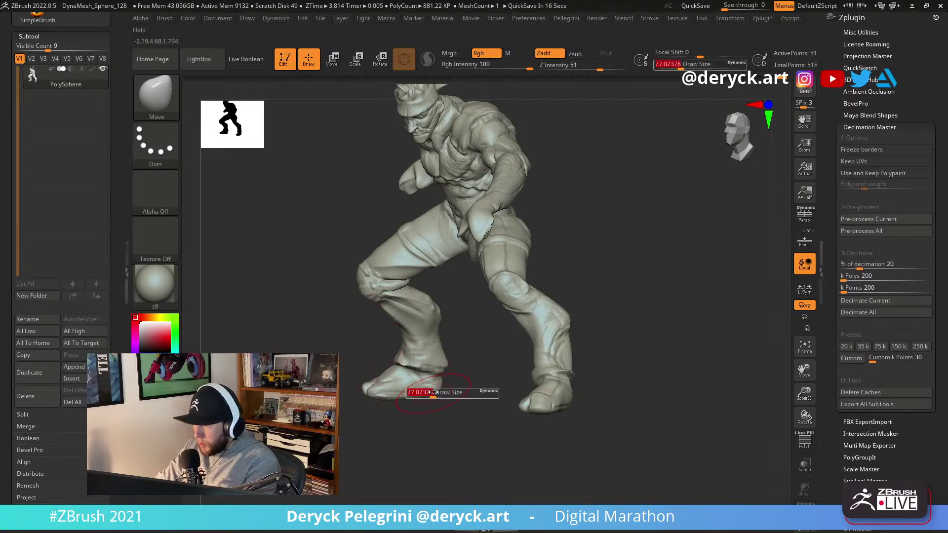
mouse_move(455, 339)
mouse_down()
mouse_move(309, 274)
mouse_move(323, 287)
mouse_move(342, 273)
mouse_move(332, 273)
mouse_up()
Turn on Sculptris Pro and carve fine creases around the waist with DamStandard at a draw size of about 9.
alt+drag(502, 390, 476, 430)
key(b)
key(d)
key(s)
key(s)
drag(515, 308, 498, 311)
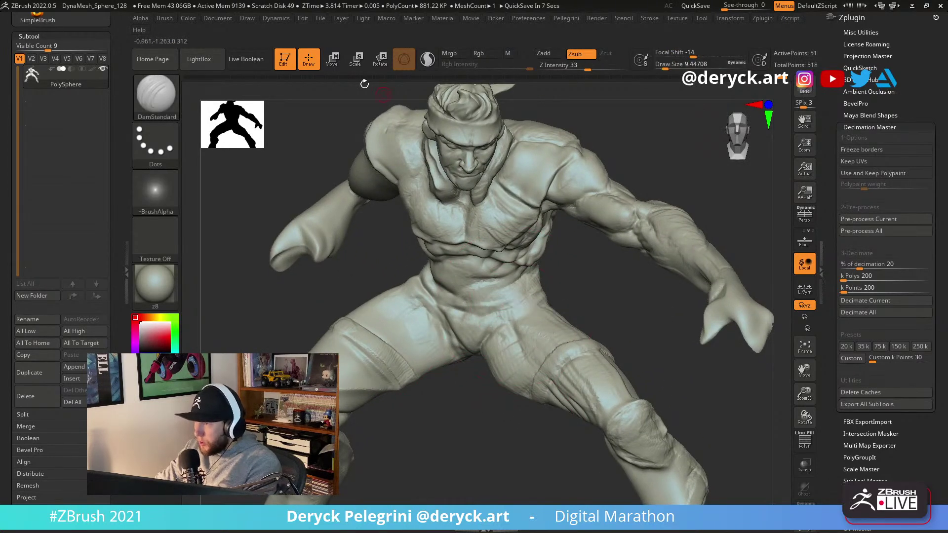
click(428, 60)
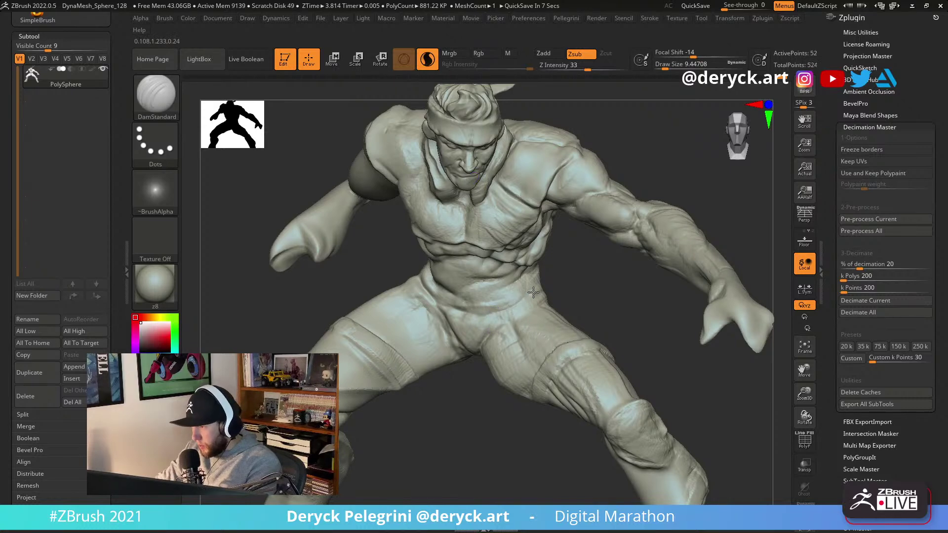
drag(532, 294, 509, 305)
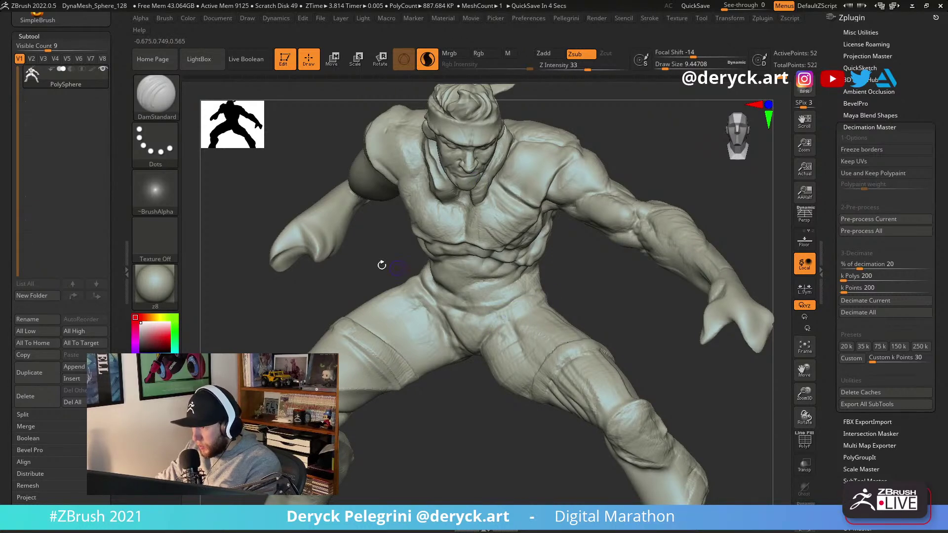
drag(369, 263, 396, 266)
Adjust the shape of the waist and hips with the Move brush at a draw size of about 59.
key(b)
key(m)
key(v)
drag(427, 294, 465, 300)
key(s)
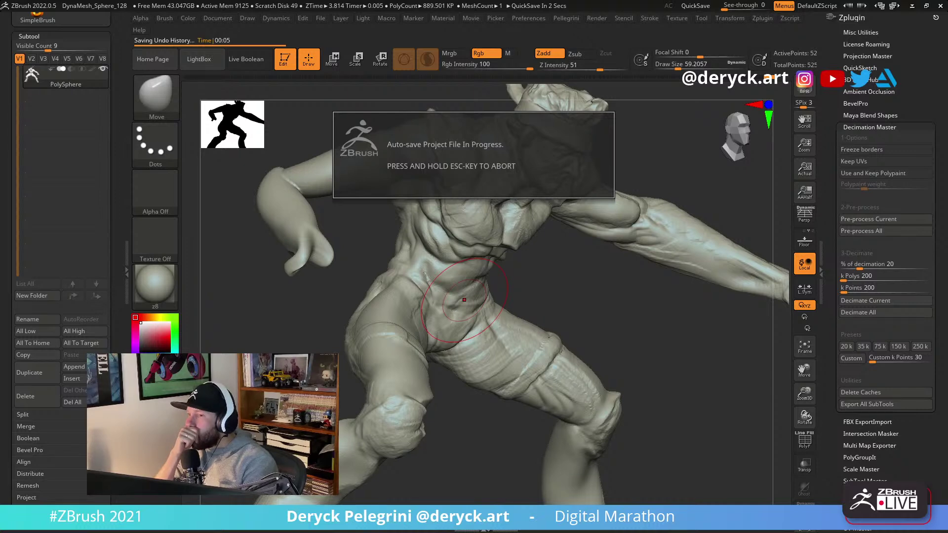
drag(574, 259, 576, 260)
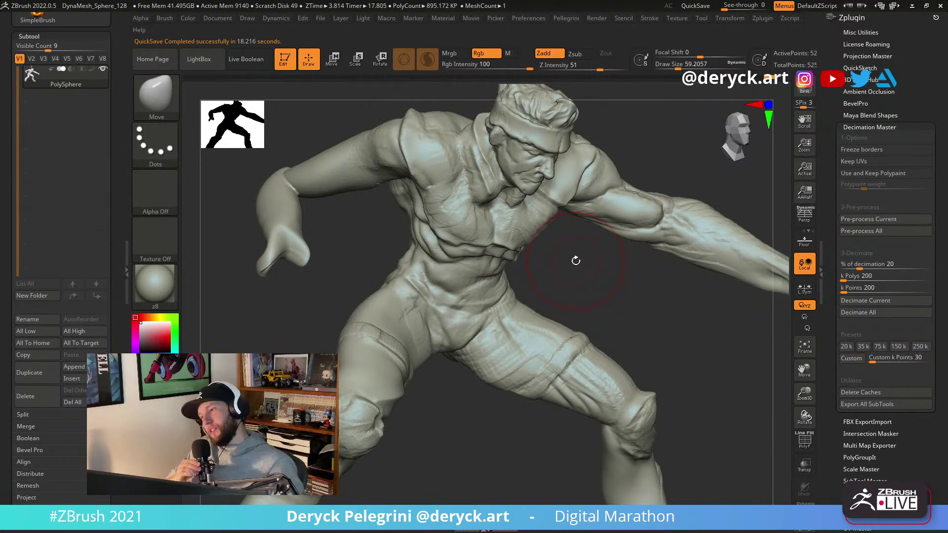
mouse_move(576, 260)
mouse_down()
mouse_move(567, 297)
mouse_move(583, 297)
mouse_move(570, 296)
mouse_up()
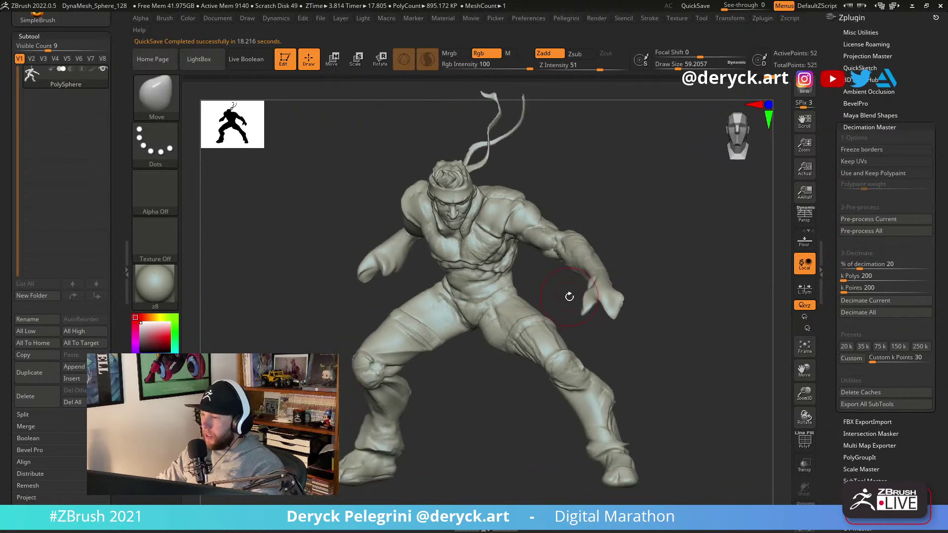
Save the tool to disk under the name solid.
mouse_move(700, 337)
mouse_down()
mouse_move(673, 335)
mouse_move(673, 356)
mouse_move(628, 322)
mouse_up()
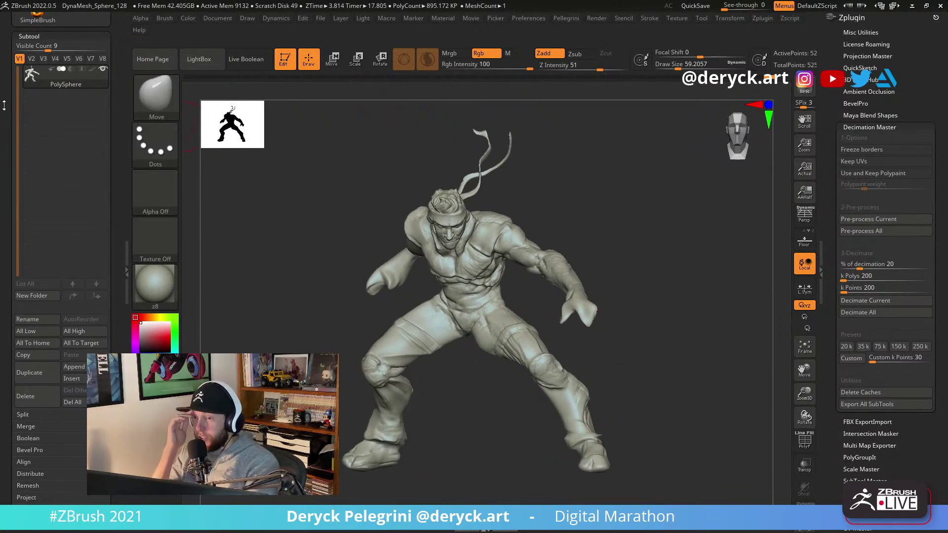
drag(5, 105, 5, 275)
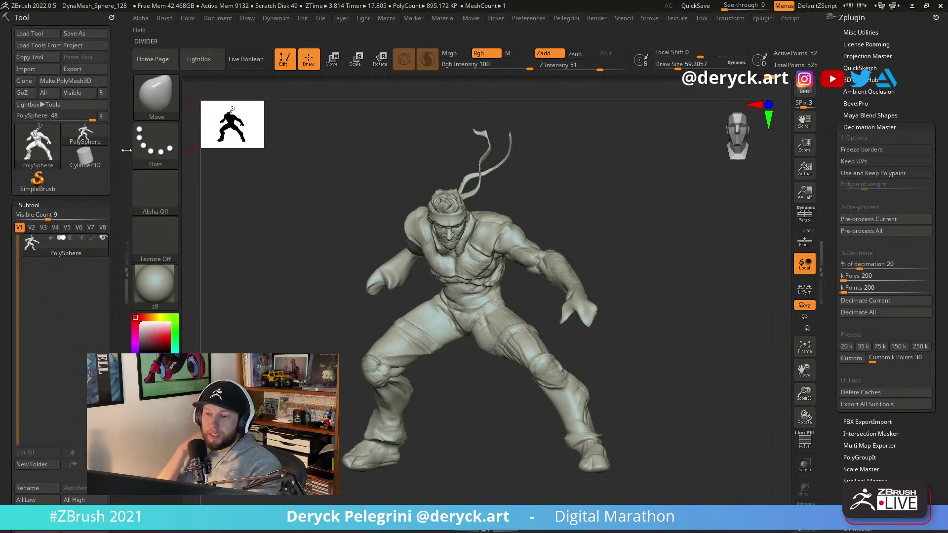
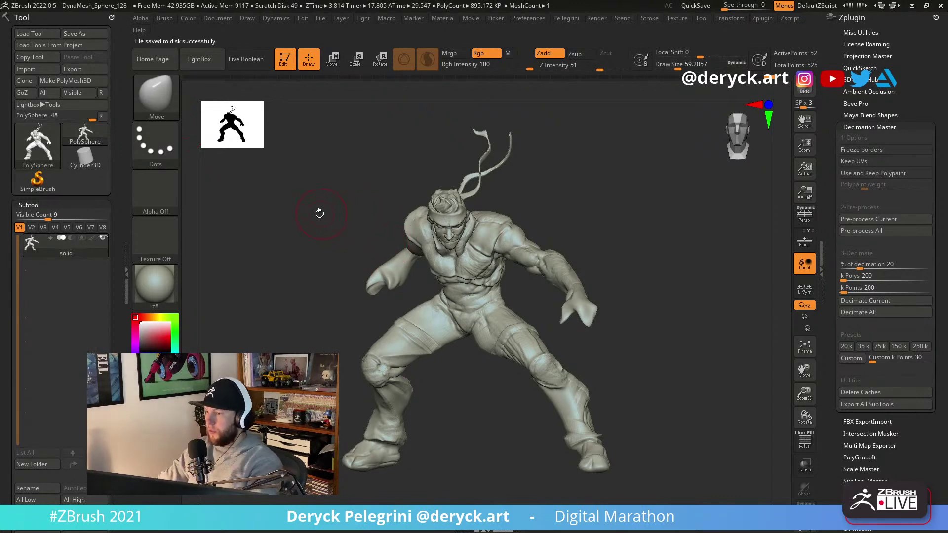
Turn on perspective and bend the thumb tip of the outstretched hand outward with the Move brush at a draw size of about 20.
mouse_move(326, 234)
mouse_down()
mouse_move(287, 228)
mouse_move(322, 224)
mouse_move(313, 226)
mouse_move(578, 297)
mouse_move(564, 292)
mouse_up()
key(p)
key(s)
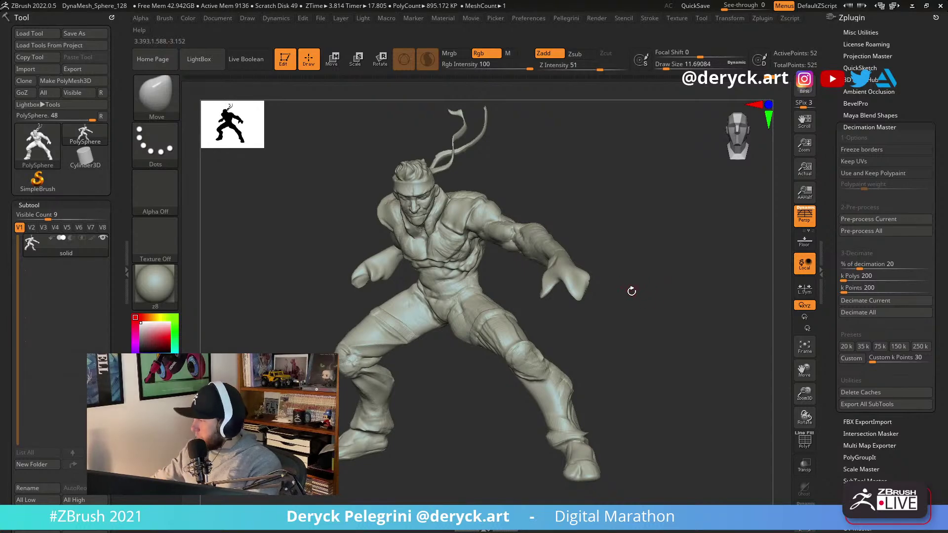
mouse_move(529, 283)
ctrl+right_down()
mouse_move(540, 295)
mouse_move(527, 294)
ctrl+right_up()
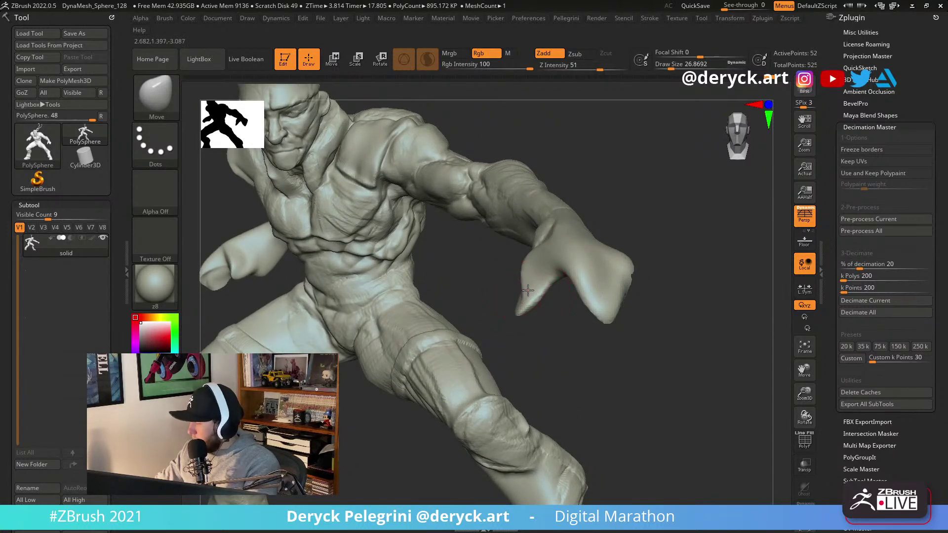
key(s)
drag(521, 305, 516, 305)
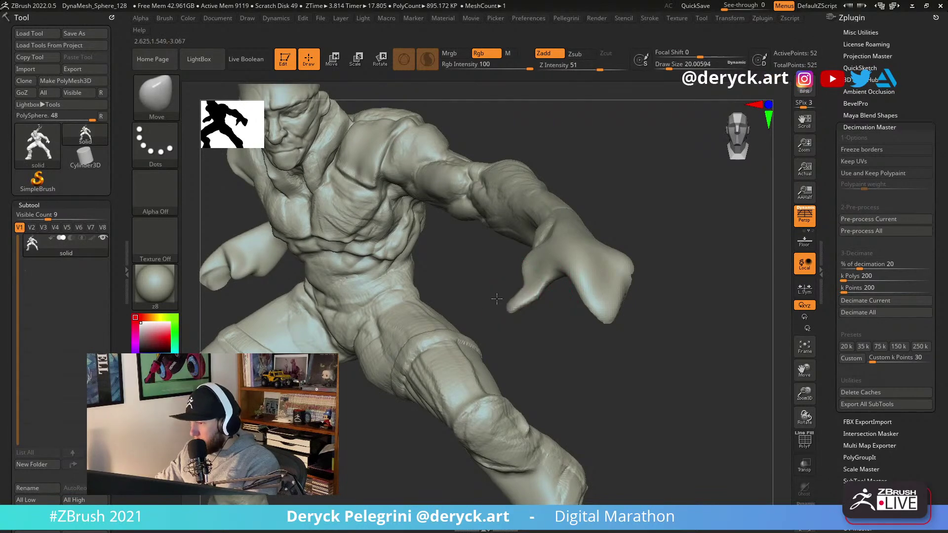
mouse_move(605, 338)
right_down()
mouse_move(567, 346)
mouse_move(581, 386)
mouse_move(579, 346)
right_up()
right_drag(579, 282, 575, 256)
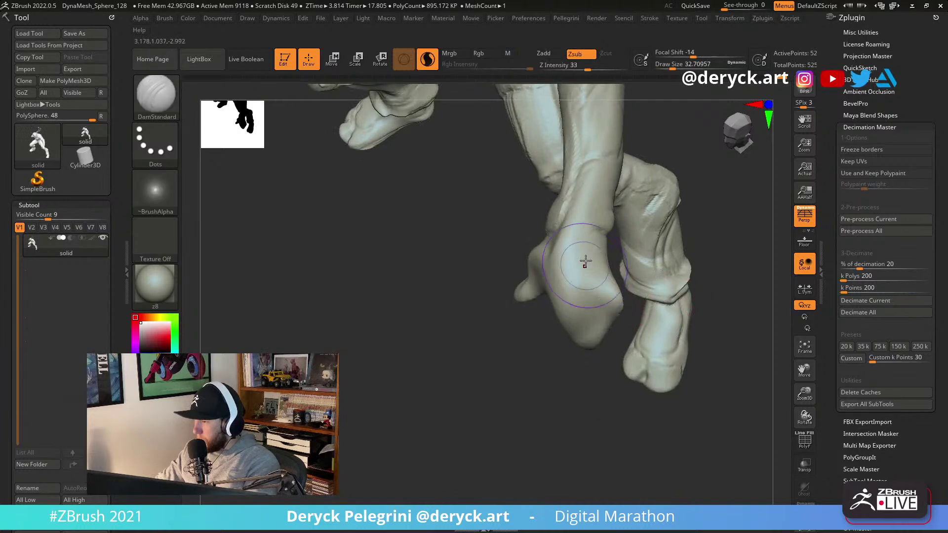
Carve a groove separating the fingers on the back of the outstretched hand with DamStandard at a draw size of about 12.
right_drag(567, 271, 562, 231)
key(b)
key(d)
key(s)
drag(561, 231, 558, 288)
mouse_move(553, 305)
right_down()
mouse_move(543, 293)
mouse_move(581, 304)
mouse_move(604, 297)
mouse_move(601, 258)
mouse_move(558, 289)
right_up()
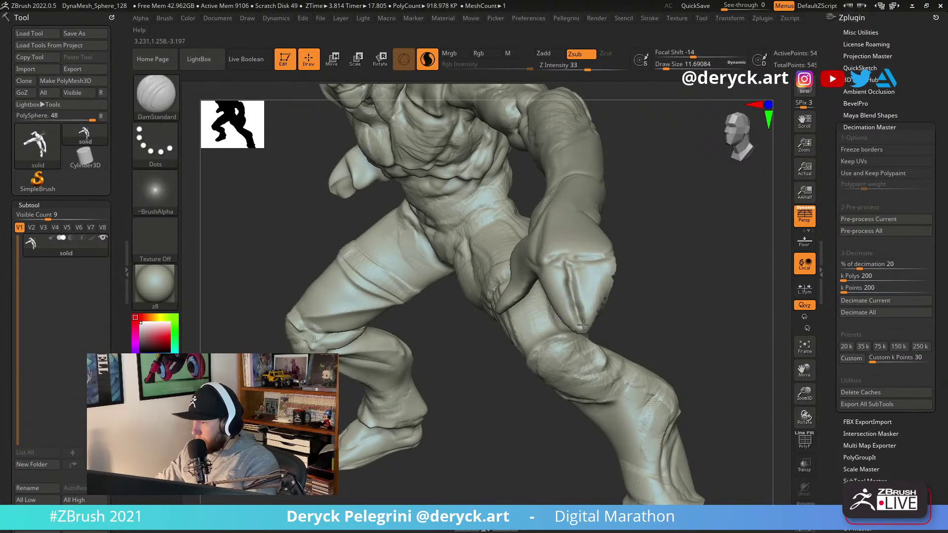
Reshape the fingers and knuckles of the outstretched hand with the Move brush at a draw size of about 44.
right_drag(656, 315, 670, 306)
key(b)
key(m)
key(v)
key(s)
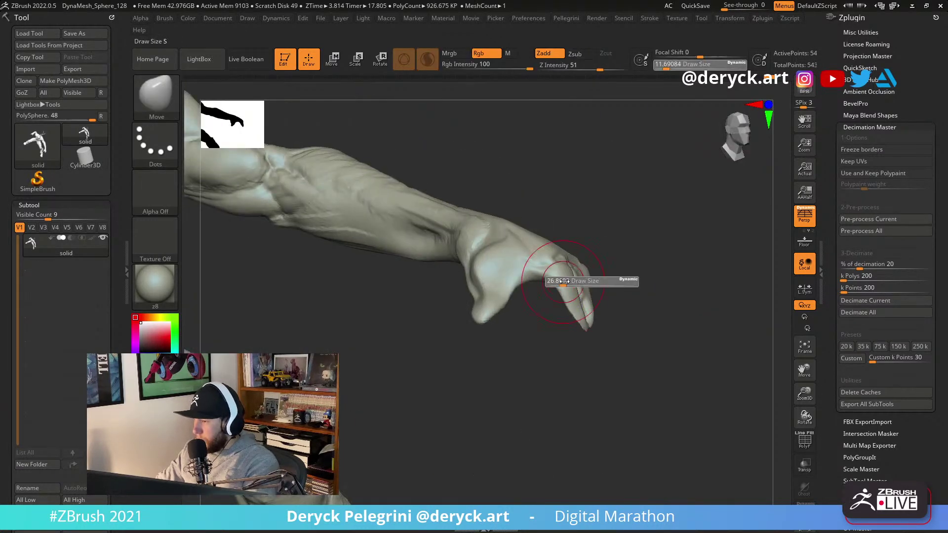
right_drag(561, 281, 535, 248)
drag(555, 258, 567, 232)
right_drag(567, 232, 595, 254)
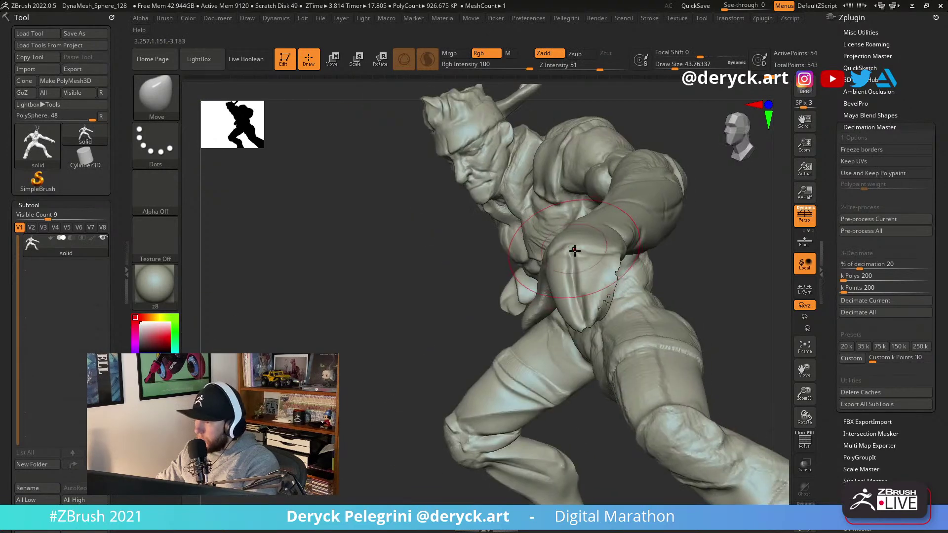
Lengthen the thumb of the outstretched hand with the Move brush at a draw size of about 29.
key(s)
right_drag(510, 241, 475, 255)
mouse_move(540, 260)
mouse_down()
mouse_move(526, 253)
mouse_move(596, 258)
mouse_move(573, 262)
mouse_move(579, 278)
mouse_move(563, 288)
mouse_move(595, 302)
mouse_up()
key(s)
key(ctrl+z)
key(s)
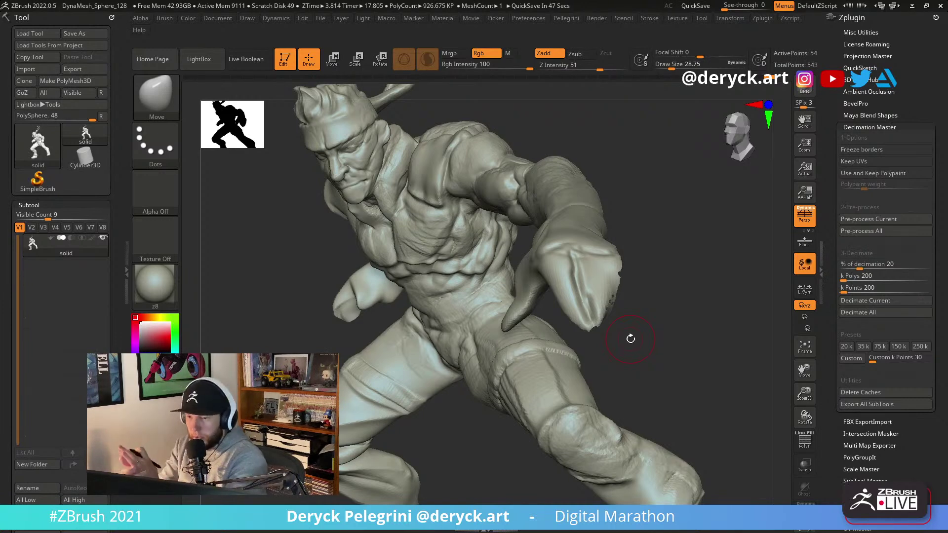
Refine the thumb and finger proportions with the Move brush, working from several angles.
mouse_move(617, 271)
mouse_down()
mouse_move(656, 296)
mouse_move(573, 271)
mouse_move(588, 305)
mouse_move(548, 299)
mouse_up()
drag(360, 280, 551, 359)
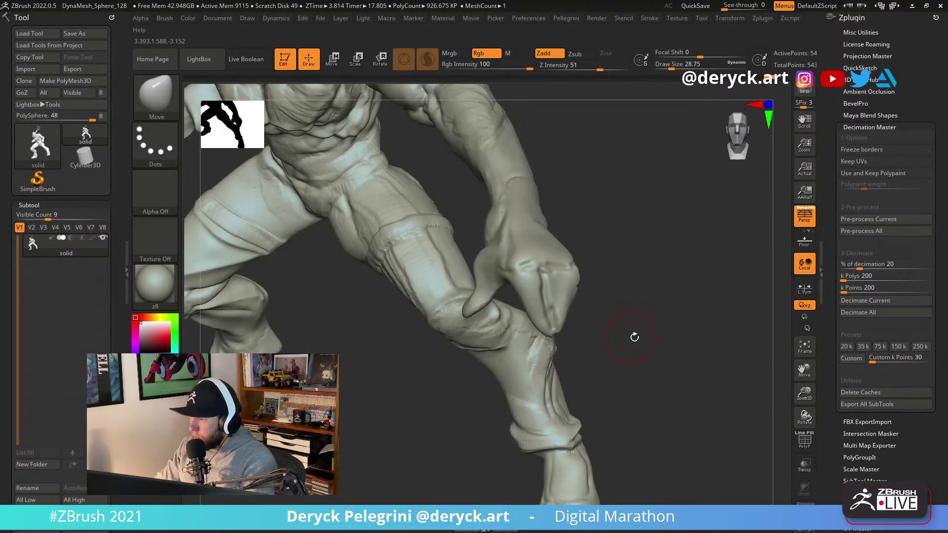
drag(629, 336, 617, 309)
mouse_move(489, 326)
mouse_down()
mouse_move(497, 342)
mouse_move(493, 303)
mouse_move(613, 304)
mouse_move(592, 289)
mouse_move(588, 296)
mouse_up()
key(s)
drag(510, 301, 565, 339)
mouse_move(650, 337)
mouse_down()
mouse_move(617, 316)
mouse_move(605, 320)
mouse_up()
mouse_move(700, 371)
mouse_down()
mouse_move(581, 272)
mouse_move(605, 282)
mouse_up()
Turn off perspective, set the MaskPen stroke to Lasso, and mask everything except the index finger area.
key(p)
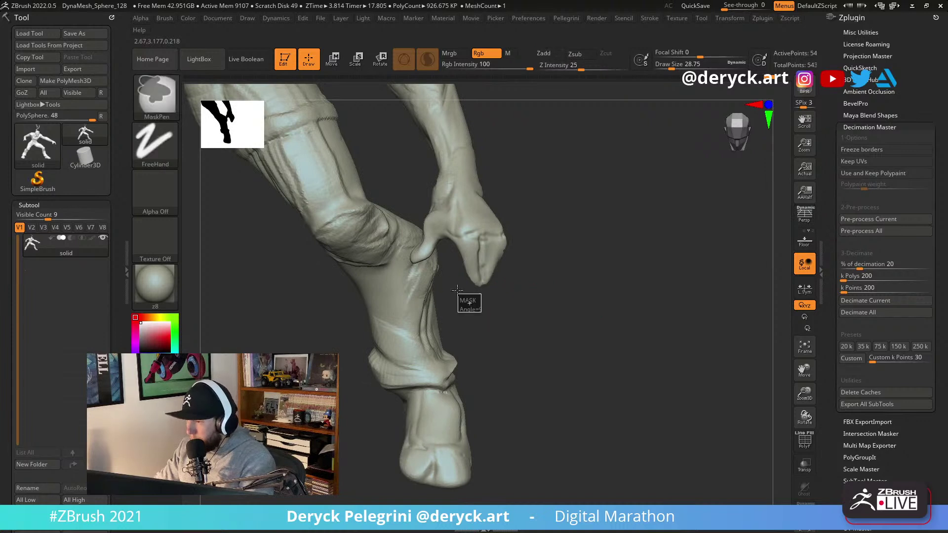
ctrl+click(155, 143)
click(310, 175)
mouse_move(508, 296)
mouse_down()
mouse_move(510, 321)
mouse_move(456, 241)
mouse_move(486, 247)
mouse_up()
ctrl+click(515, 322)
drag(550, 317, 586, 275)
drag(478, 262, 484, 263)
mouse_move(542, 276)
mouse_down()
mouse_move(574, 275)
mouse_move(561, 277)
mouse_move(597, 226)
mouse_up()
Switch from the gizmo to the transpose line at the knuckle and swing the unmasked finger outward.
key(w)
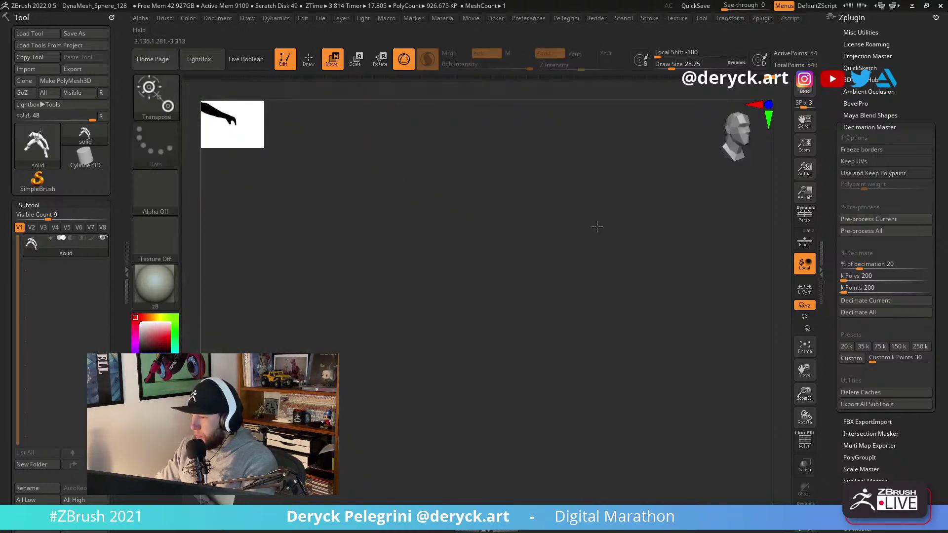
key(f)
alt+click(579, 359)
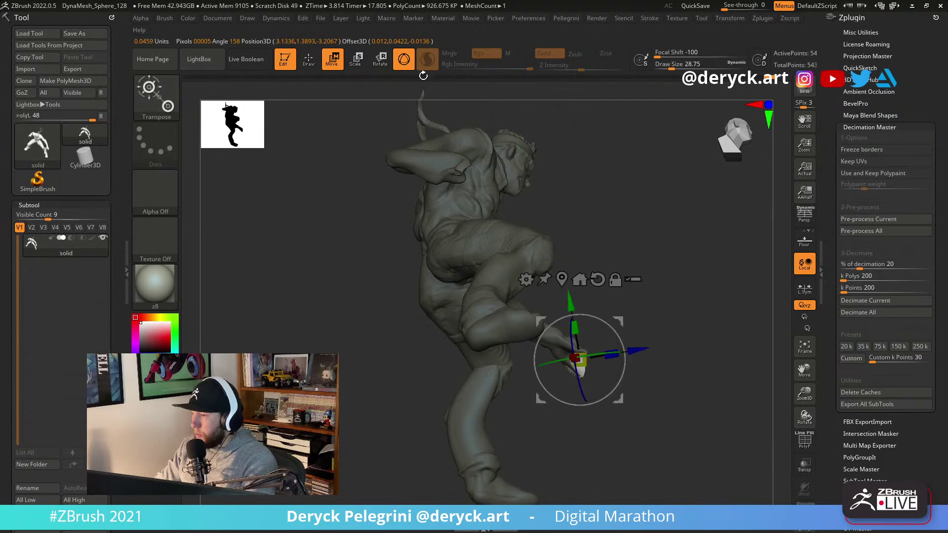
click(404, 60)
mouse_move(664, 346)
alt+mouse_down()
mouse_move(673, 422)
mouse_move(624, 369)
alt+mouse_up()
mouse_move(584, 322)
mouse_down()
mouse_move(599, 410)
mouse_move(594, 401)
mouse_move(661, 345)
mouse_move(665, 317)
mouse_move(637, 340)
mouse_move(664, 336)
mouse_up()
key(r)
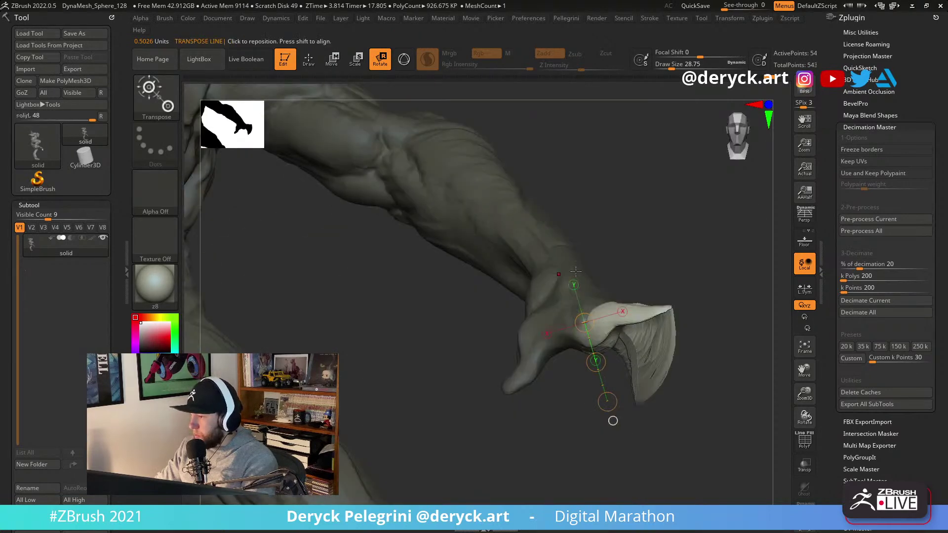
Arch the unmasked index finger with the Move brush at a draw size of about 39.
key(q)
mouse_move(614, 317)
mouse_down()
mouse_move(642, 309)
mouse_move(664, 324)
mouse_move(664, 335)
mouse_move(634, 328)
mouse_up()
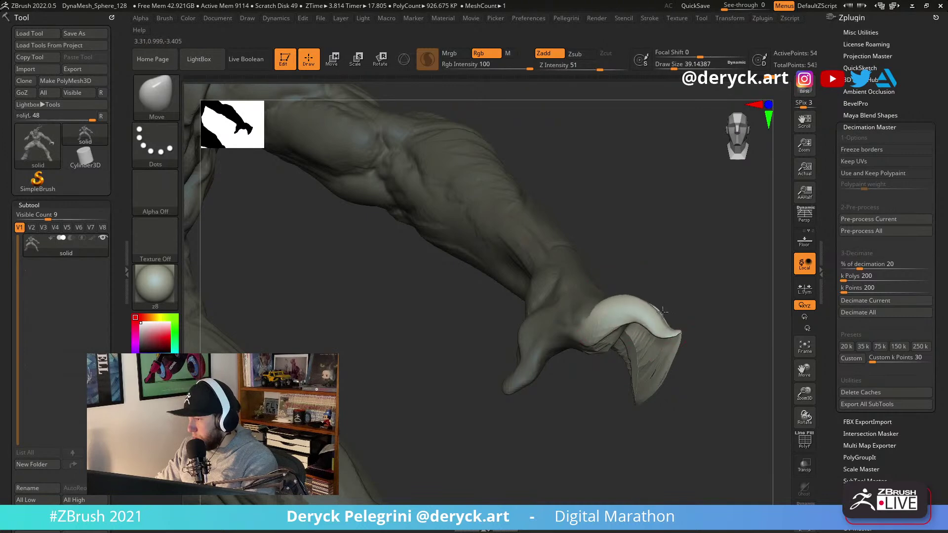
drag(706, 292, 679, 282)
mouse_move(612, 308)
mouse_down()
mouse_move(617, 317)
mouse_move(498, 301)
mouse_move(506, 373)
mouse_move(588, 338)
mouse_move(612, 341)
mouse_up()
Adjust the position and scale of the unmasked finger with the transpose line.
key(w)
drag(595, 274, 602, 290)
key(e)
mouse_move(577, 249)
mouse_down()
mouse_move(624, 363)
mouse_move(579, 358)
mouse_move(588, 363)
mouse_up()
key(q)
Cut away the stretched webbing between the fingers with KnifeCurve.
drag(483, 349, 473, 262)
drag(271, 264, 411, 300)
ctrl+shift+click(156, 95)
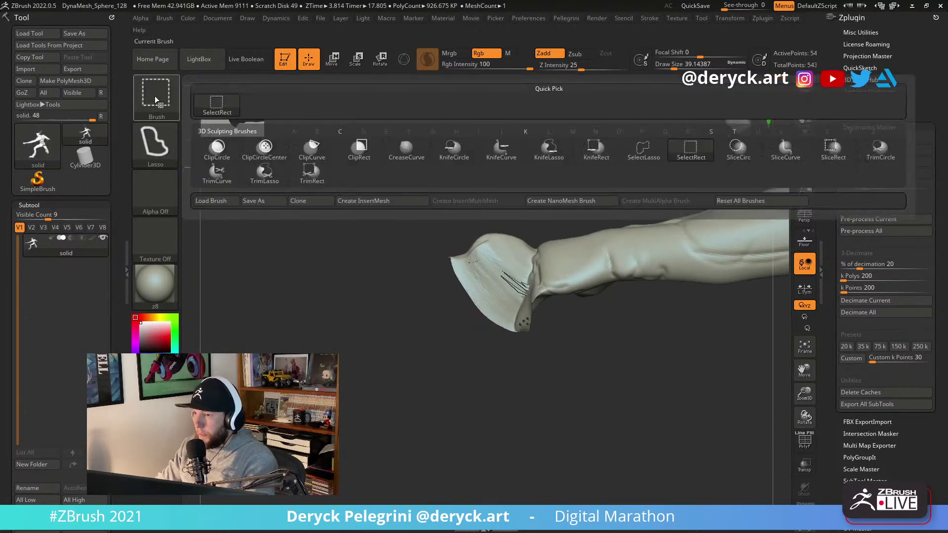
click(497, 158)
mouse_move(473, 375)
ctrl+shift+mouse_down()
mouse_move(526, 289)
mouse_move(409, 261)
mouse_move(631, 290)
mouse_move(568, 269)
mouse_move(573, 257)
mouse_move(603, 254)
mouse_move(443, 265)
mouse_move(490, 310)
ctrl+shift+mouse_up()
Inflate the cut fingers with the Inflat brush at a draw size of about 27.
key(b)
key(i)
key(n)
key(s)
click(568, 307)
drag(583, 300, 576, 319)
click(576, 309)
Turn off Sculptris Pro and remesh the figure with DynaMesh at resolution 128.
click(425, 59)
key(ctrl+z)
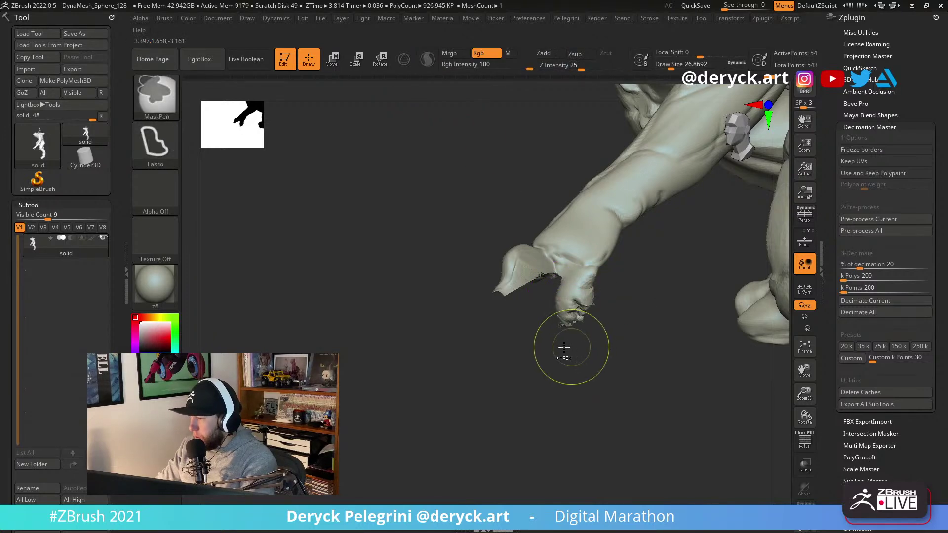
drag(430, 271, 294, 246)
key(space)
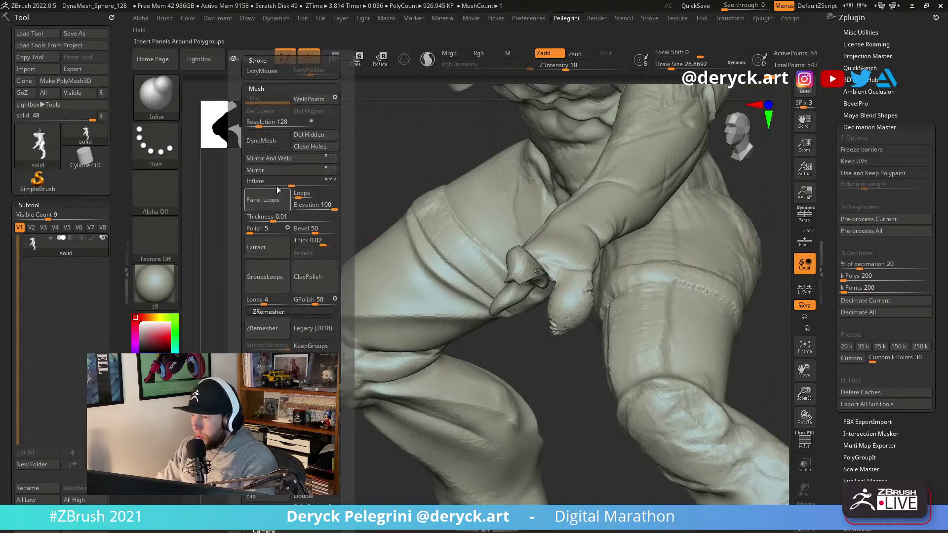
click(257, 143)
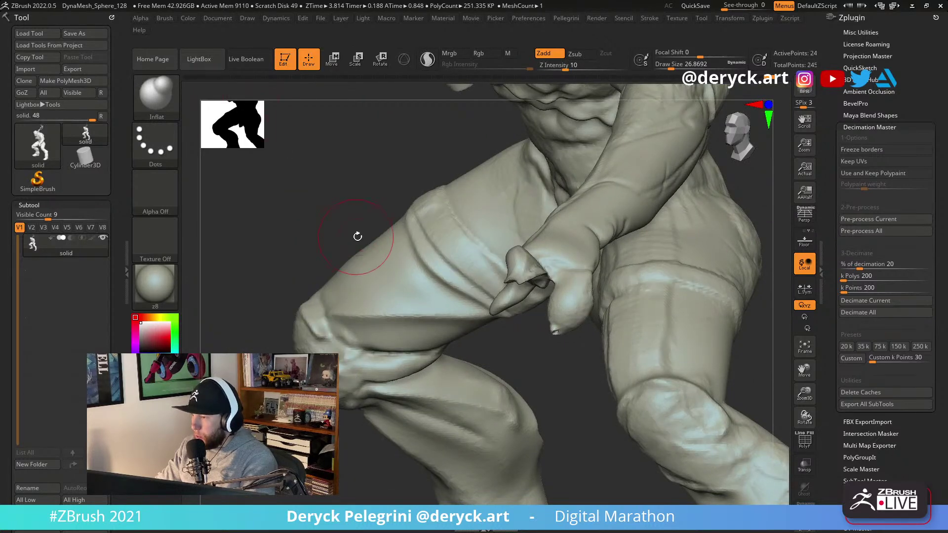
alt+drag(276, 210, 353, 209)
mouse_move(639, 282)
alt+mouse_down()
mouse_move(644, 368)
mouse_move(619, 372)
alt+mouse_up()
Reshape the remeshed fingers and palm with the Move brush at a draw size of about 27.
key(b)
key(m)
key(v)
key(s)
drag(537, 328, 543, 317)
mouse_move(706, 282)
mouse_down()
mouse_move(659, 284)
mouse_move(484, 339)
mouse_move(511, 381)
mouse_move(497, 376)
mouse_move(549, 360)
mouse_up()
mouse_move(572, 282)
mouse_down()
mouse_move(543, 269)
mouse_move(537, 239)
mouse_move(430, 242)
mouse_move(514, 267)
mouse_move(503, 251)
mouse_move(505, 261)
mouse_up()
Carve creases along the back of the hand and between the knuckles with DamStandard at a draw size of about 20.
key(b)
key(c)
key(b)
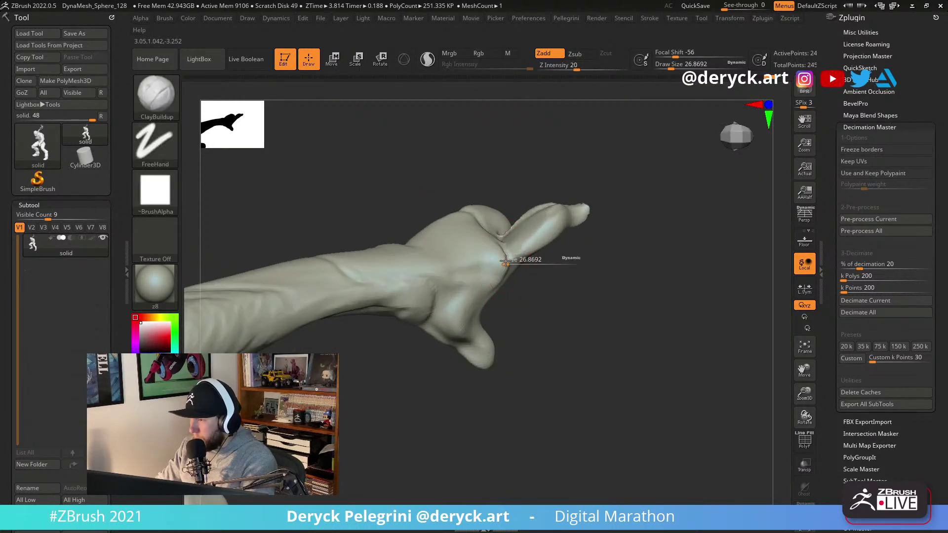
key(b)
key(d)
key(s)
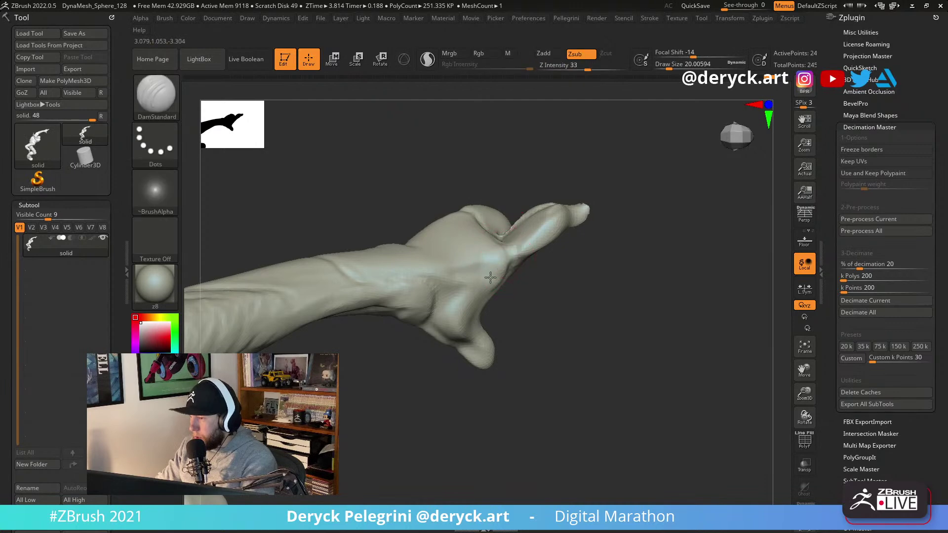
drag(391, 161, 642, 262)
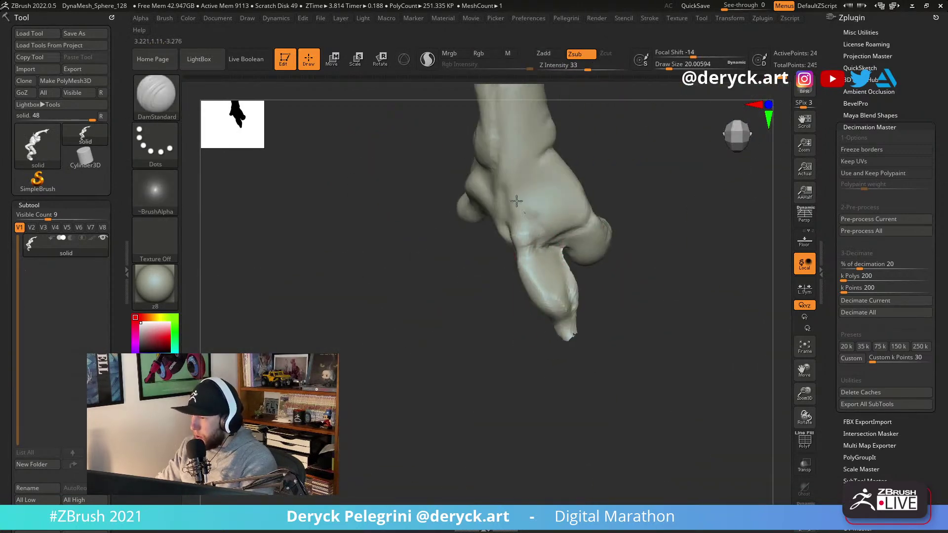
alt+drag(468, 235, 478, 301)
drag(511, 182, 534, 241)
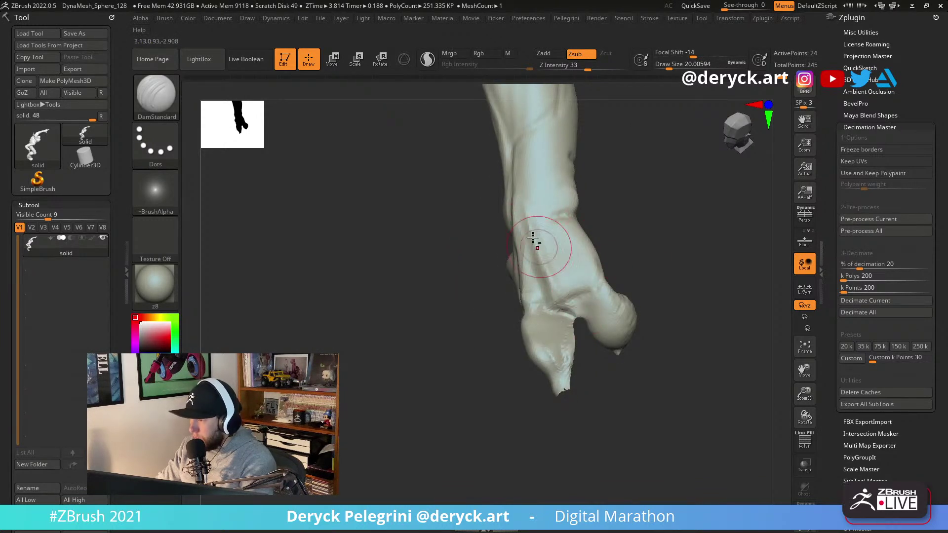
Define the index finger and hand tendons with DamStandard and smooth the finger surface.
drag(596, 282, 554, 298)
mouse_move(663, 301)
mouse_down()
mouse_move(499, 312)
mouse_move(518, 316)
mouse_up()
drag(637, 323, 627, 280)
shift+drag(509, 345, 534, 342)
mouse_move(655, 338)
mouse_down()
mouse_move(468, 362)
mouse_move(329, 266)
mouse_move(350, 221)
mouse_move(413, 247)
mouse_up()
drag(543, 269, 617, 272)
Bend and slim the index finger with the Move brush at a draw size of about 22.
key(b)
key(m)
key(v)
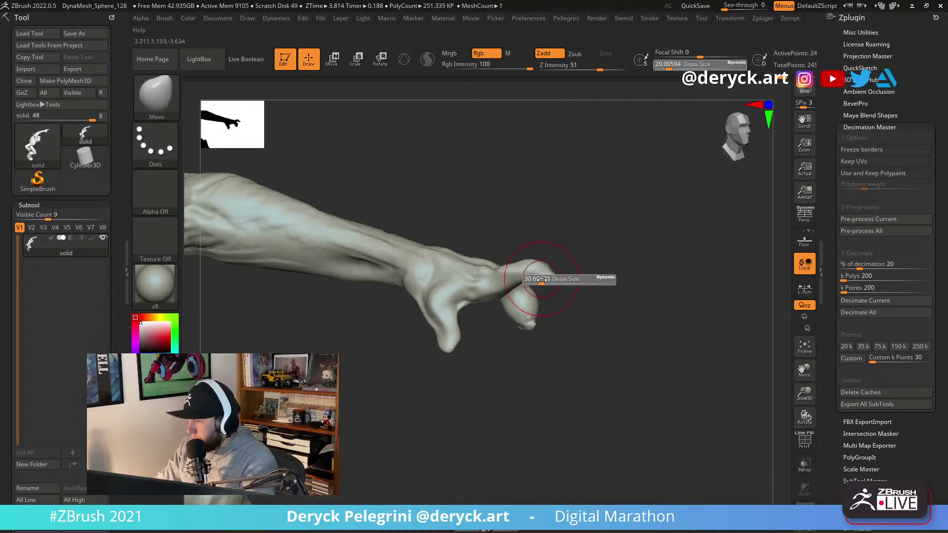
mouse_move(527, 256)
mouse_down()
mouse_move(451, 218)
mouse_move(509, 281)
mouse_move(514, 339)
mouse_move(534, 316)
mouse_move(529, 374)
mouse_move(564, 303)
mouse_move(544, 298)
mouse_up()
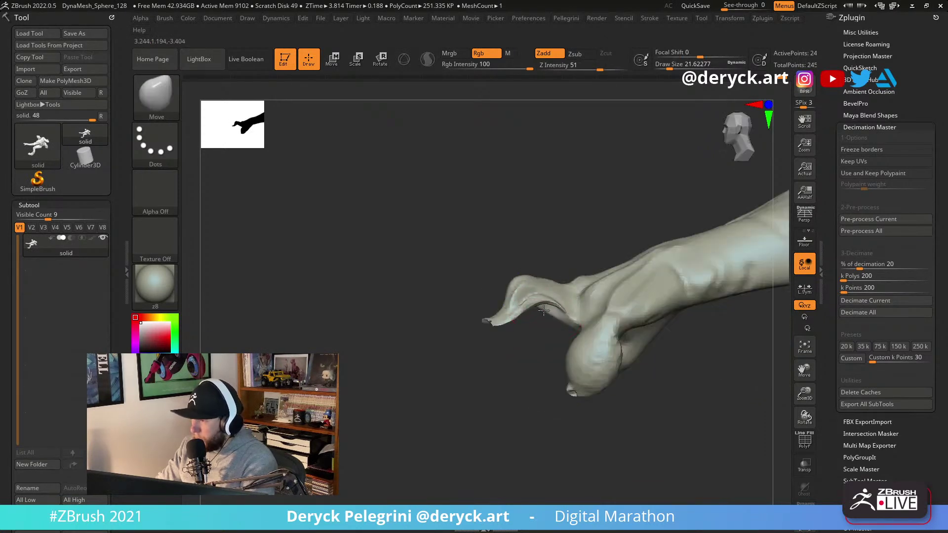
Flatten the underside of the index finger with the Flatten brush at a draw size of about 14.
key(b)
key(f)
key(l)
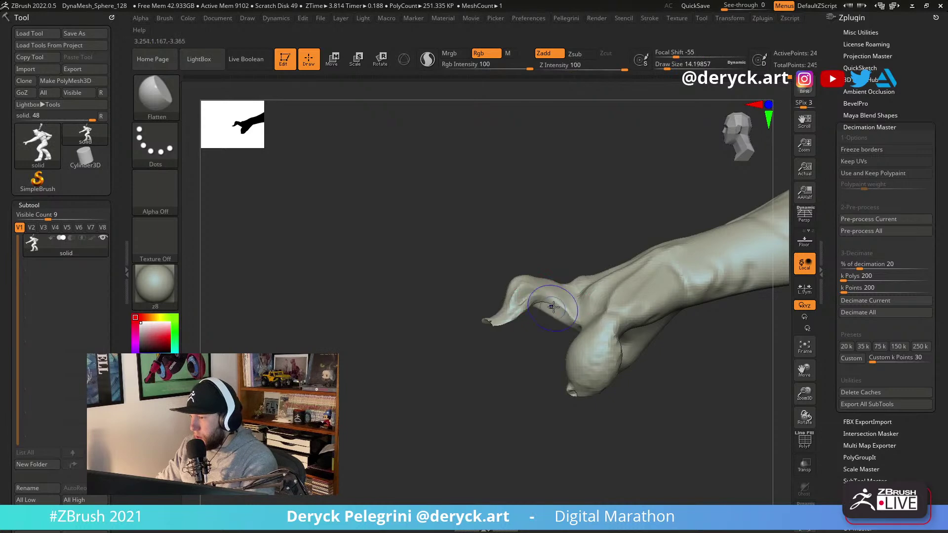
mouse_move(546, 321)
mouse_down()
mouse_move(616, 331)
mouse_move(554, 395)
mouse_move(539, 340)
mouse_up()
key(b)
key(p)
key(i)
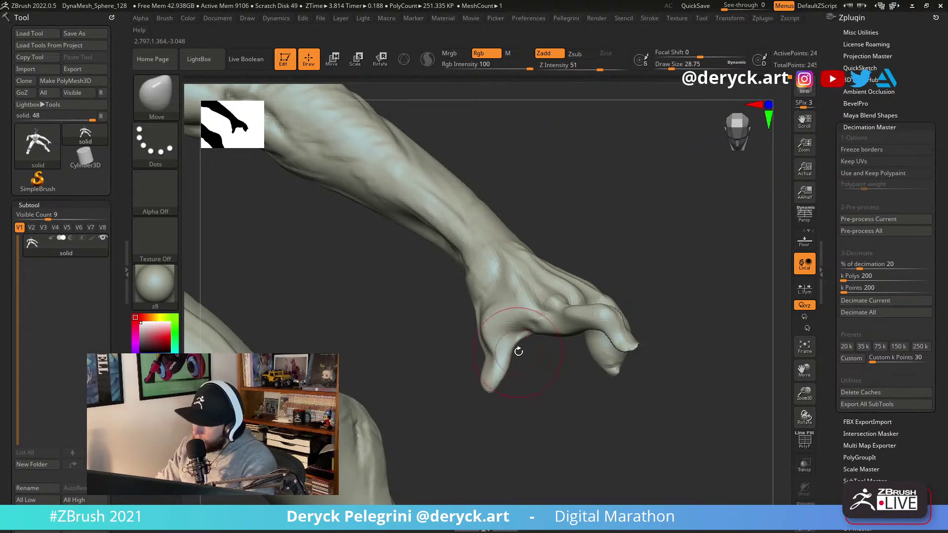
Carve the thumb web with DamStandard and build up the wrist with ClayBuildup at a draw size of about 20.
key(b)
key(d)
key(s)
key([)
mouse_move(524, 344)
mouse_down()
mouse_move(553, 364)
mouse_move(470, 335)
mouse_move(428, 273)
mouse_up()
key([)
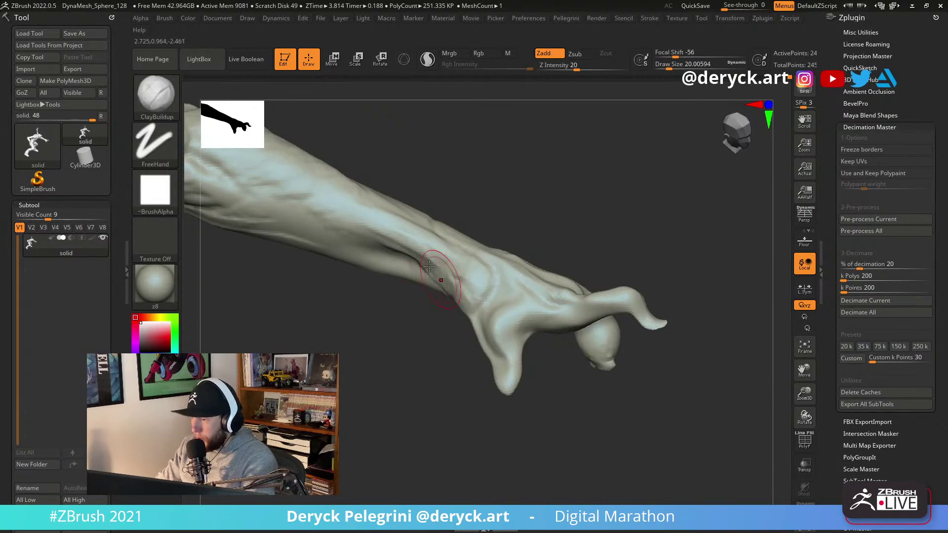
Carve tendon lines across the wrist and thumb base with DamStandard at a draw size of about 13.
drag(445, 330, 451, 311)
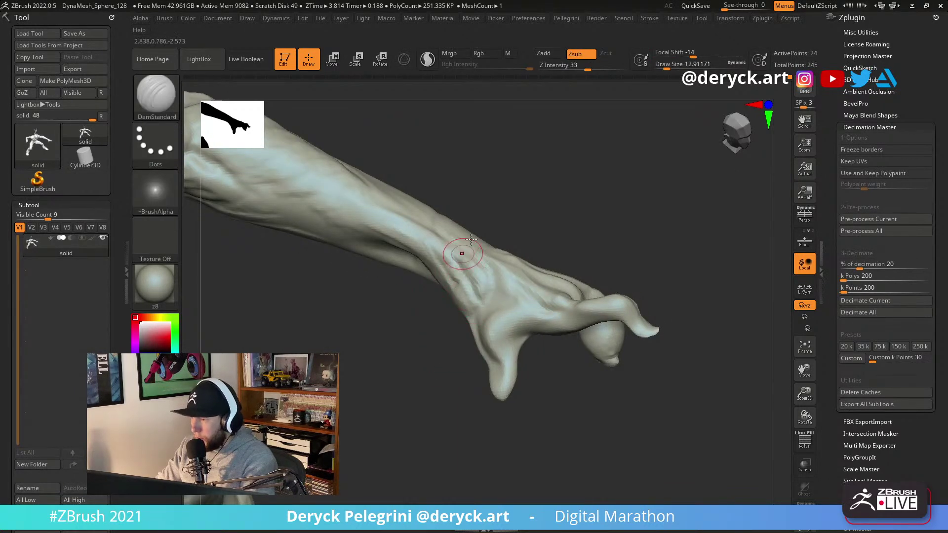
drag(459, 259, 478, 306)
key(])
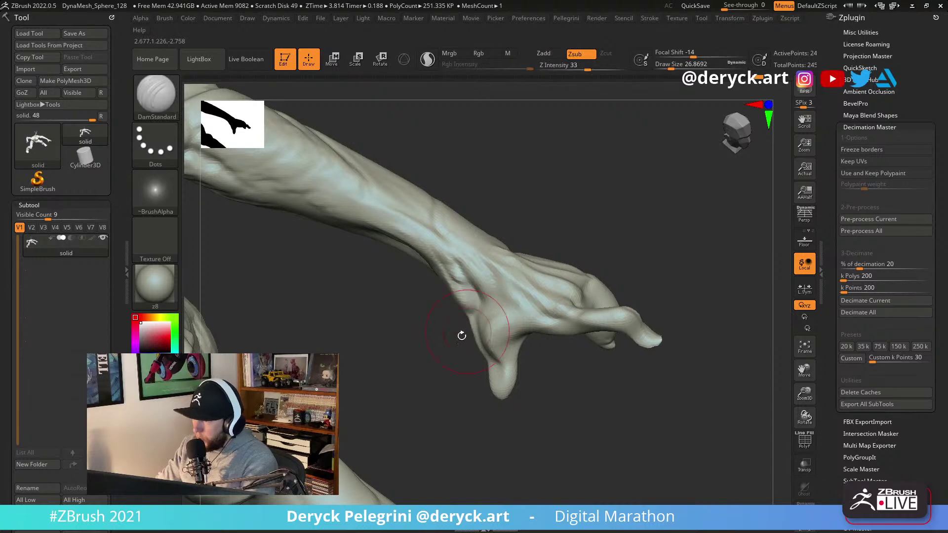
Straighten and narrow the thumb with the Move brush at draw sizes of about 27 and 17.
right_drag(477, 294, 465, 325)
key(b)
key(m)
key(v)
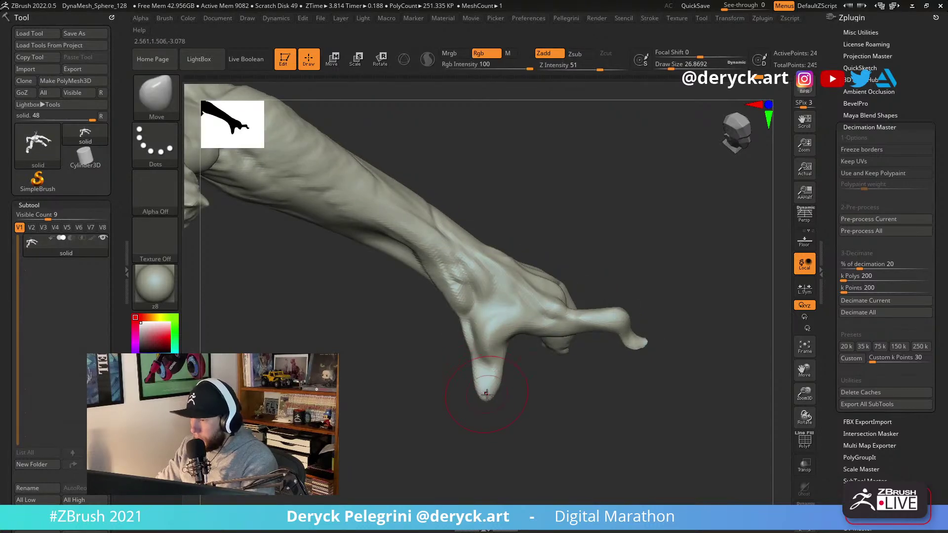
right_drag(498, 398, 510, 390)
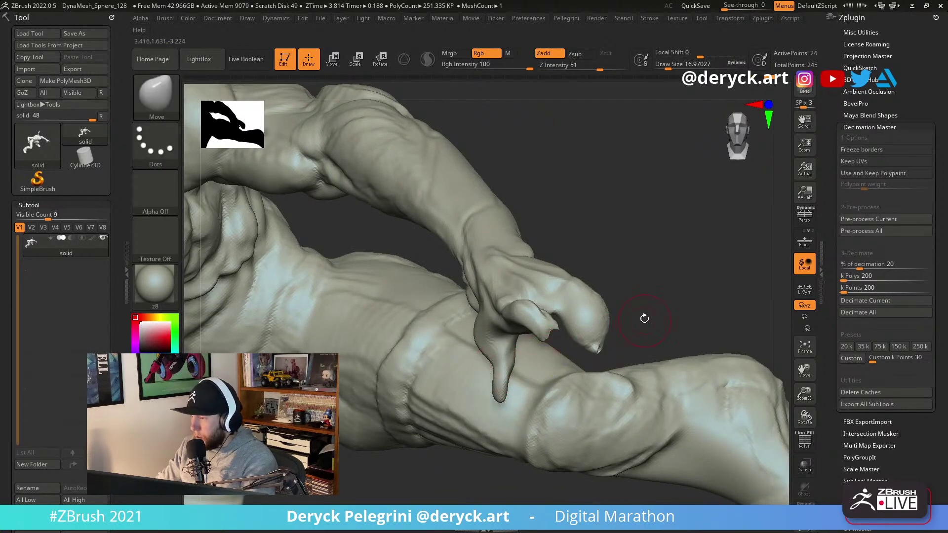
Slice the curled fingers off the outstretched hand with KnifeCurve, keeping the index finger and thumb, and soften the cut edge.
right_drag(645, 321, 554, 282)
mouse_move(524, 327)
right_down()
mouse_move(546, 317)
mouse_move(555, 250)
mouse_move(582, 310)
mouse_move(611, 300)
mouse_move(632, 330)
mouse_move(438, 273)
mouse_move(652, 348)
mouse_move(440, 264)
mouse_move(393, 290)
mouse_move(562, 272)
mouse_move(430, 309)
mouse_move(508, 366)
right_up()
key(ctrl+shift)
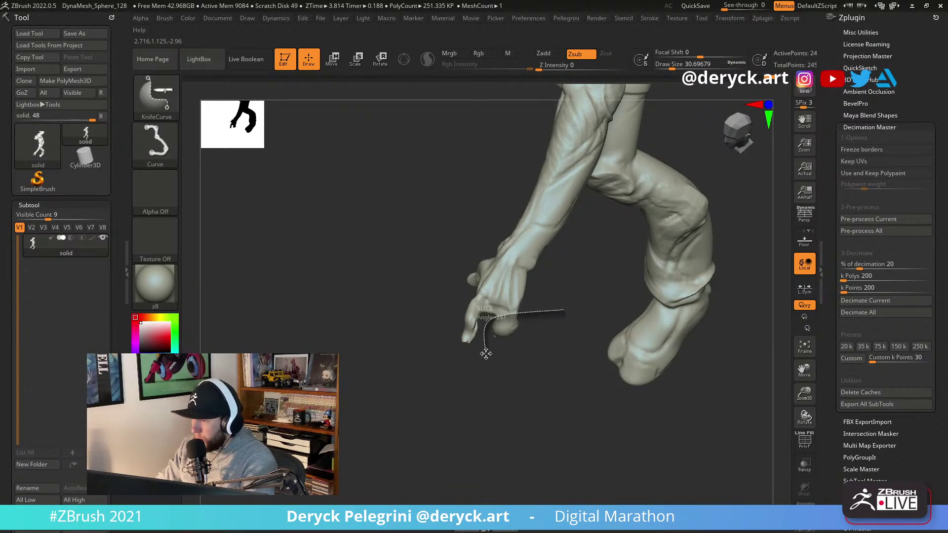
ctrl+shift+drag(480, 375, 434, 333)
mouse_move(434, 332)
right_down()
mouse_move(446, 340)
mouse_move(461, 332)
mouse_move(466, 348)
right_up()
ctrl+shift+drag(494, 351, 472, 330)
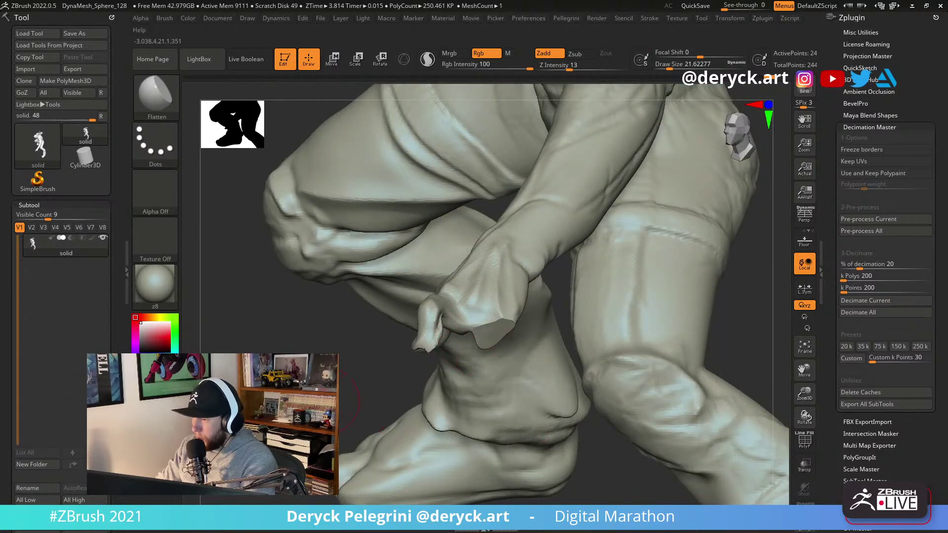
mouse_move(417, 355)
right_down()
mouse_move(474, 341)
mouse_move(497, 353)
mouse_move(438, 360)
mouse_move(447, 360)
mouse_move(366, 252)
mouse_move(445, 276)
mouse_move(510, 290)
mouse_move(514, 282)
mouse_move(483, 307)
right_up()
key(shift)
mouse_move(543, 361)
mouse_down()
mouse_move(562, 297)
mouse_move(559, 321)
mouse_up()
Carve creases into the palm and around the thumb base with DamStandard at a draw size of about 14.
key(b)
key(d)
key(s)
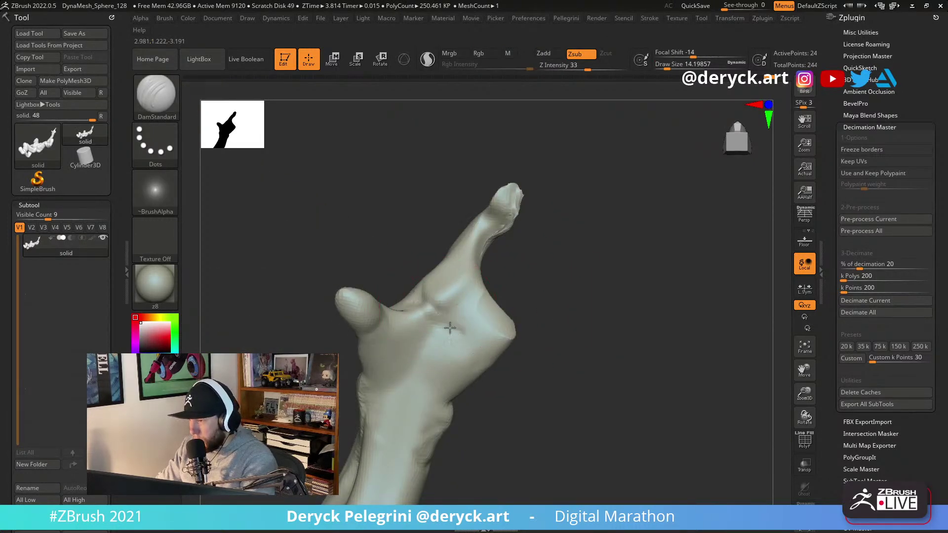
drag(482, 360, 418, 310)
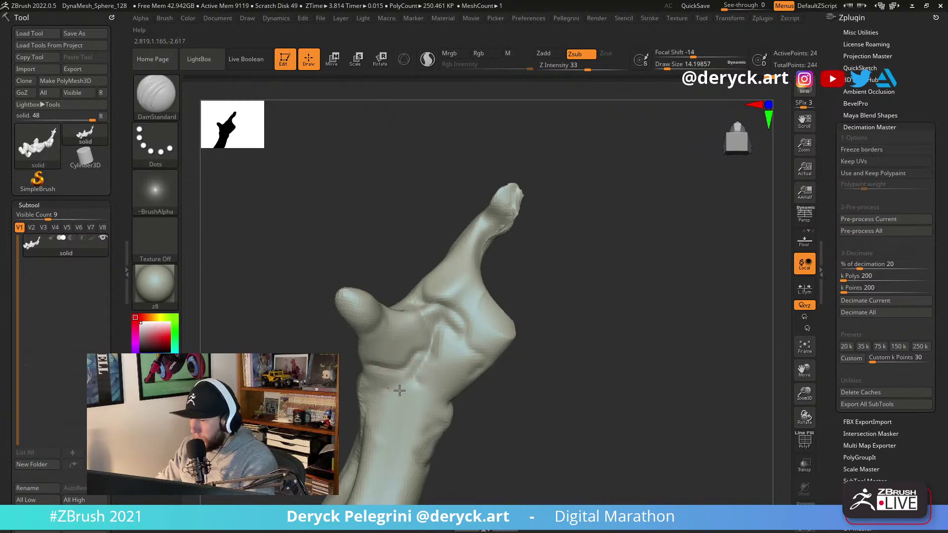
drag(340, 359, 393, 315)
drag(424, 366, 441, 393)
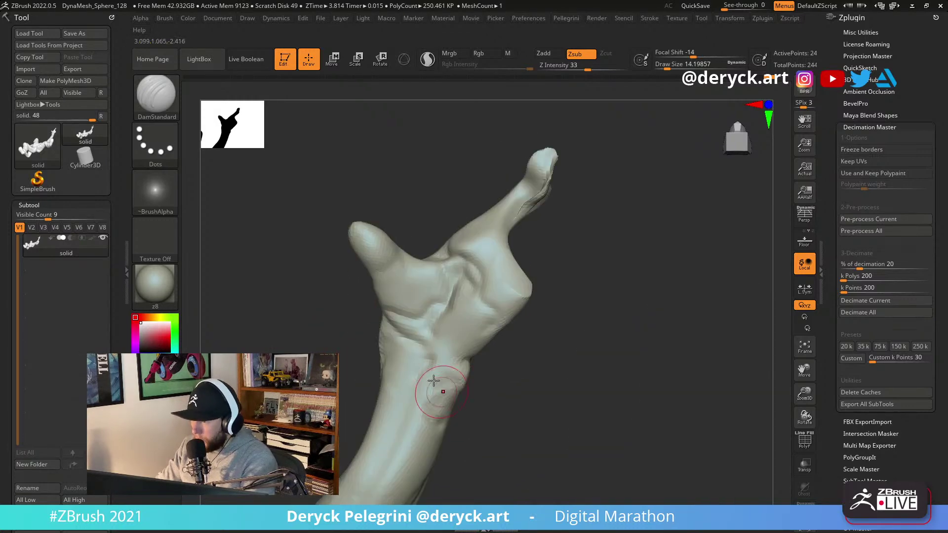
mouse_move(460, 361)
mouse_down()
mouse_move(442, 371)
mouse_move(490, 352)
mouse_move(489, 318)
mouse_move(345, 313)
mouse_move(366, 310)
mouse_up()
Build up the outer side of the wrist with ClayBuildup and carve the neighbouring tendon lines with DamStandard.
key(b)
key(m)
key(v)
key(b)
key(d)
key(s)
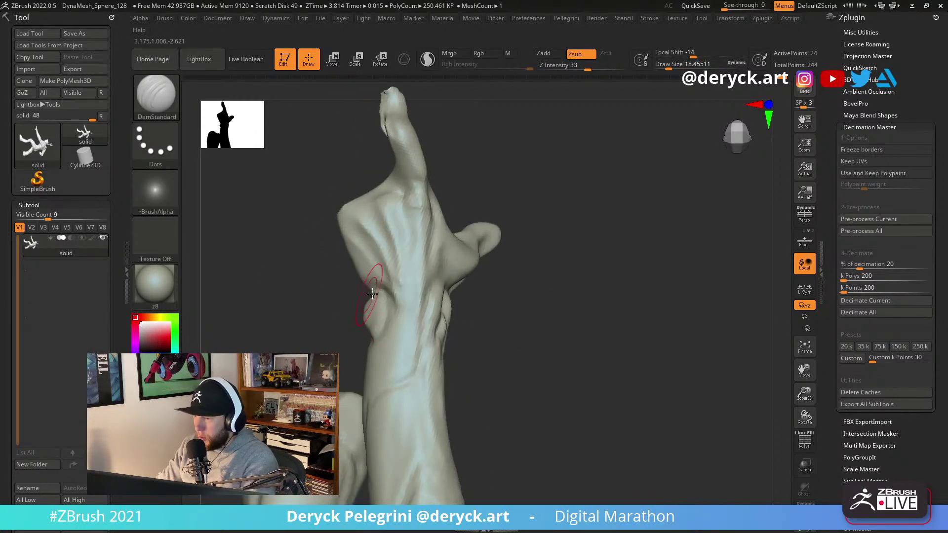
key(b)
key(c)
key(b)
mouse_move(385, 287)
mouse_down()
mouse_move(445, 297)
mouse_move(474, 317)
mouse_move(376, 286)
mouse_move(424, 297)
mouse_up()
key(b)
key(d)
key(s)
mouse_move(367, 265)
mouse_down()
mouse_move(328, 247)
mouse_move(421, 269)
mouse_move(434, 312)
mouse_move(426, 242)
mouse_move(354, 360)
mouse_move(267, 295)
mouse_move(245, 242)
mouse_move(228, 237)
mouse_move(309, 257)
mouse_move(297, 258)
mouse_move(319, 241)
mouse_move(309, 252)
mouse_move(410, 244)
mouse_up()
Turn on perspective and reshape the hair above the headband with the Move brush at a draw size of about 46.
key(p)
mouse_move(496, 214)
alt+mouse_down()
mouse_move(467, 207)
mouse_move(493, 215)
alt+mouse_up()
mouse_move(330, 228)
mouse_down()
mouse_move(324, 209)
mouse_move(296, 193)
mouse_move(393, 264)
mouse_move(301, 201)
mouse_move(322, 200)
mouse_up()
key(b)
key(m)
key(v)
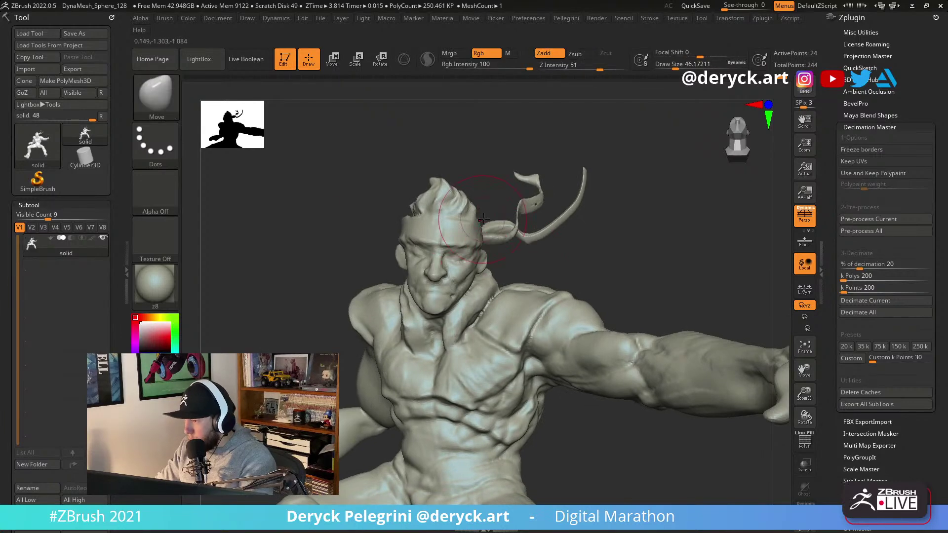
drag(465, 156, 415, 232)
drag(357, 221, 455, 233)
Sharpen the hair locks above the headband, carving strands with DamStandard at a draw size of about 8.
key(s)
key(b)
key(p)
key(i)
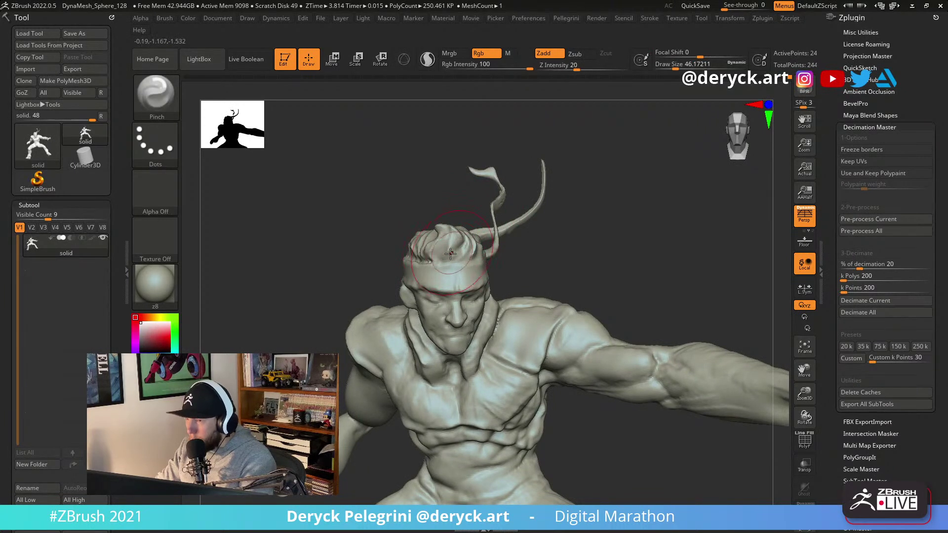
key(b)
key(d)
key(s)
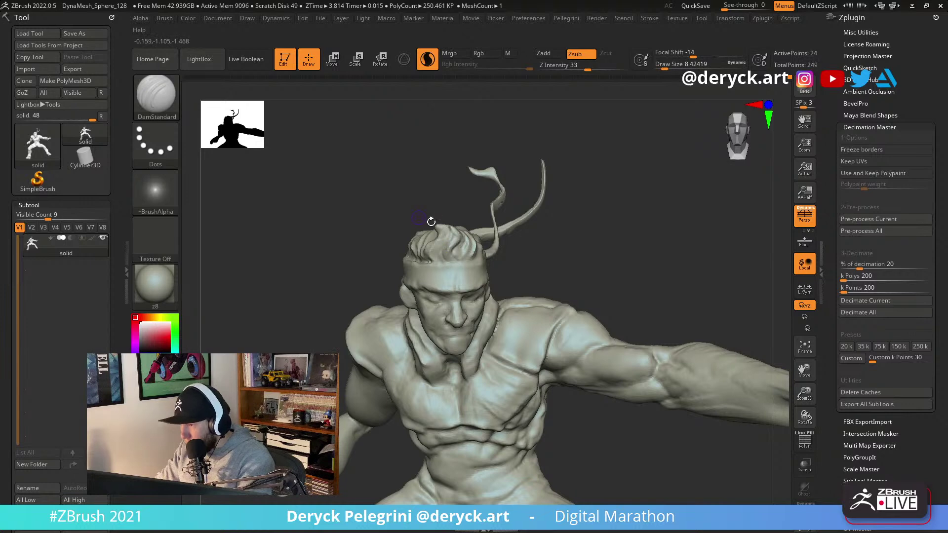
drag(417, 217, 467, 246)
drag(467, 213, 481, 256)
mouse_move(474, 196)
mouse_down()
mouse_move(487, 250)
mouse_move(516, 224)
mouse_move(548, 228)
mouse_move(572, 215)
mouse_move(347, 176)
mouse_move(351, 209)
mouse_move(341, 181)
mouse_up()
Adjust the jawline with the Move brush at a draw size of about 20.
key(b)
key(m)
key(v)
key(s)
drag(511, 270, 517, 273)
key(s)
click(516, 273)
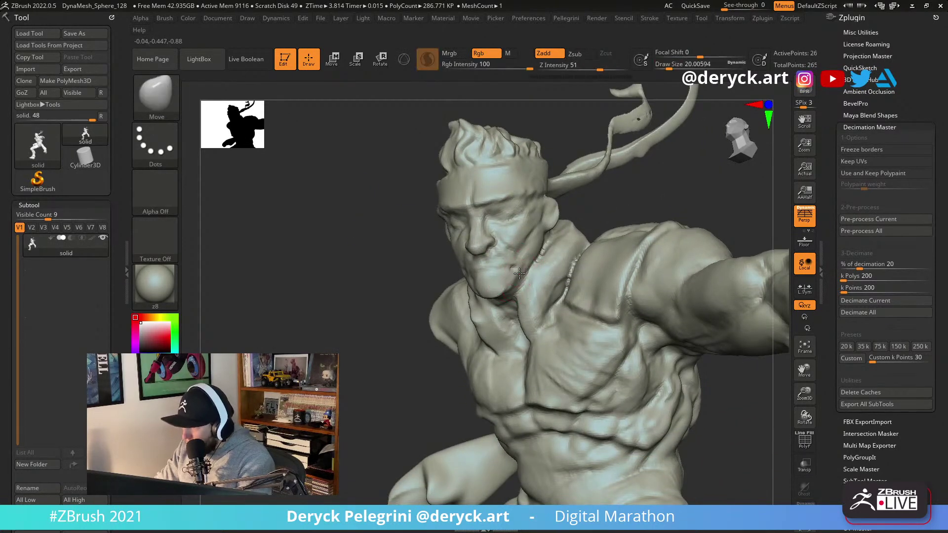
mouse_move(356, 216)
mouse_down()
mouse_move(399, 220)
mouse_move(365, 212)
mouse_move(360, 197)
mouse_move(346, 212)
mouse_up()
Display the polygroups, isolate the face and hair group, and set the selection brush to lasso.
key(shift+f)
ctrl+shift+click(463, 259)
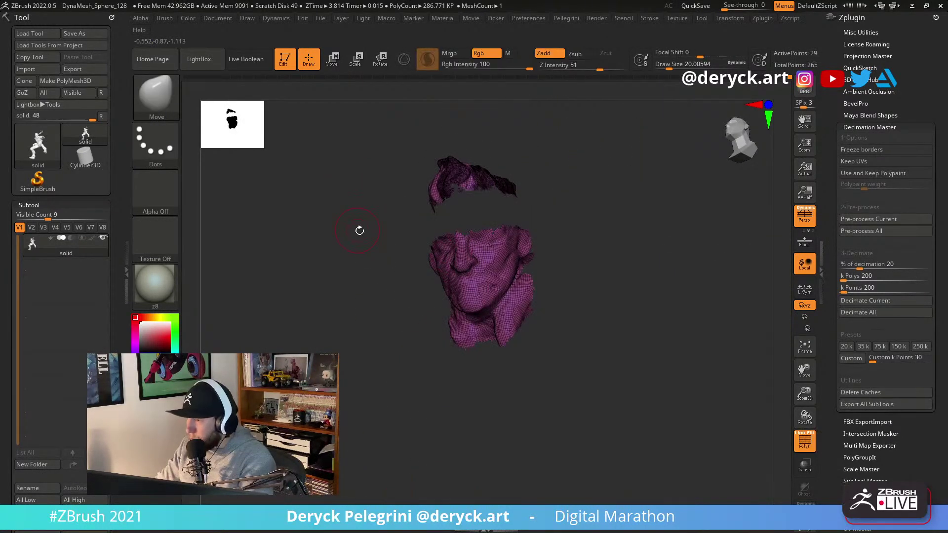
ctrl+shift+click(359, 232)
ctrl+shift+click(452, 262)
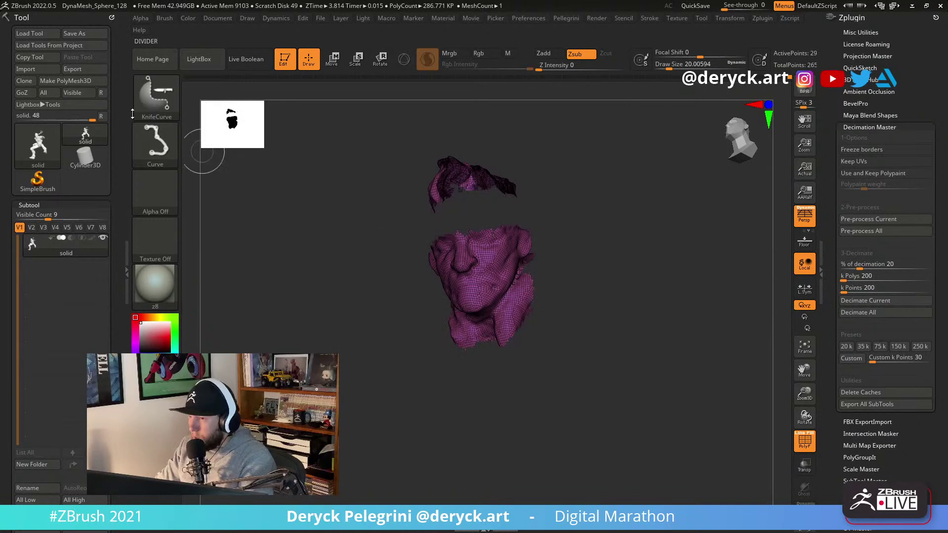
ctrl+shift+click(156, 99)
ctrl+shift+click(257, 109)
ctrl+shift+click(446, 246)
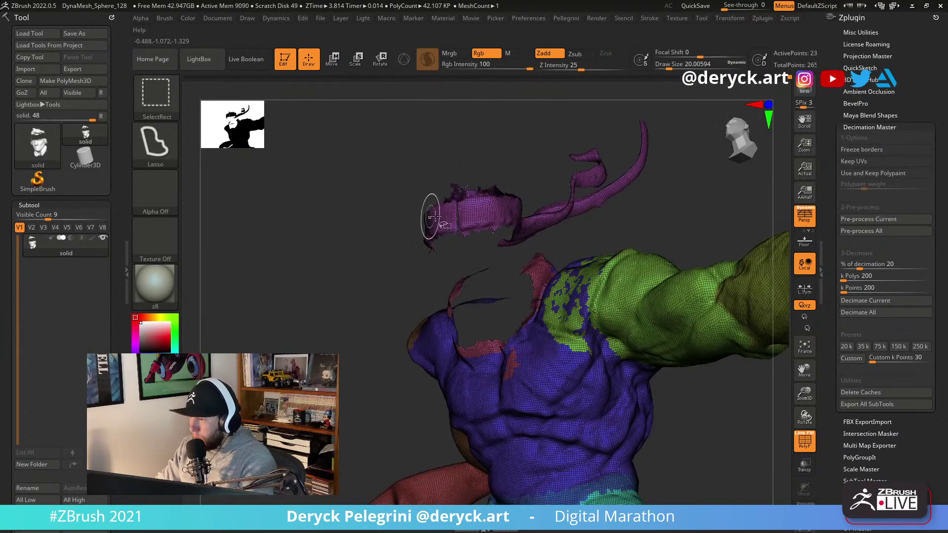
Isolate the head with its hair and headband from the other polygroups and mask it.
ctrl+alt+shift+click(475, 218)
ctrl+shift+click(373, 210)
drag(383, 250, 577, 287)
drag(599, 242, 584, 225)
mouse_move(626, 447)
ctrl+mouse_down()
mouse_move(453, 473)
mouse_move(326, 307)
mouse_move(442, 295)
ctrl+mouse_up()
mouse_move(642, 235)
ctrl+mouse_down()
mouse_move(232, 163)
mouse_move(392, 307)
ctrl+mouse_up()
mouse_move(456, 305)
ctrl+mouse_down()
mouse_move(513, 355)
mouse_move(538, 353)
ctrl+mouse_up()
mouse_move(619, 348)
mouse_down()
mouse_move(551, 333)
mouse_move(578, 380)
mouse_move(660, 395)
mouse_move(508, 361)
mouse_move(538, 334)
mouse_move(549, 341)
mouse_up()
mouse_move(652, 355)
mouse_down()
mouse_move(637, 381)
mouse_move(434, 253)
mouse_move(527, 385)
mouse_move(580, 349)
mouse_move(558, 321)
mouse_up()
Show the whole figure with the body masked and the head, hair and headband left unmasked.
ctrl+click(413, 248)
ctrl+click(407, 258)
ctrl+shift+click(399, 260)
ctrl+click(367, 386)
drag(366, 390, 359, 428)
Start repositioning the unmasked head with the Move transpose tool.
key(f)
key(f)
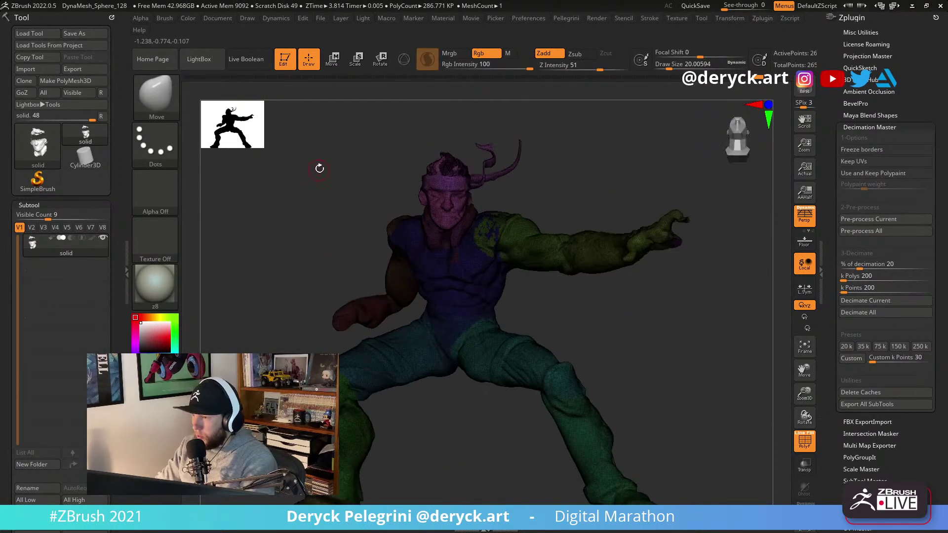
alt+drag(318, 171, 329, 224)
key(w)
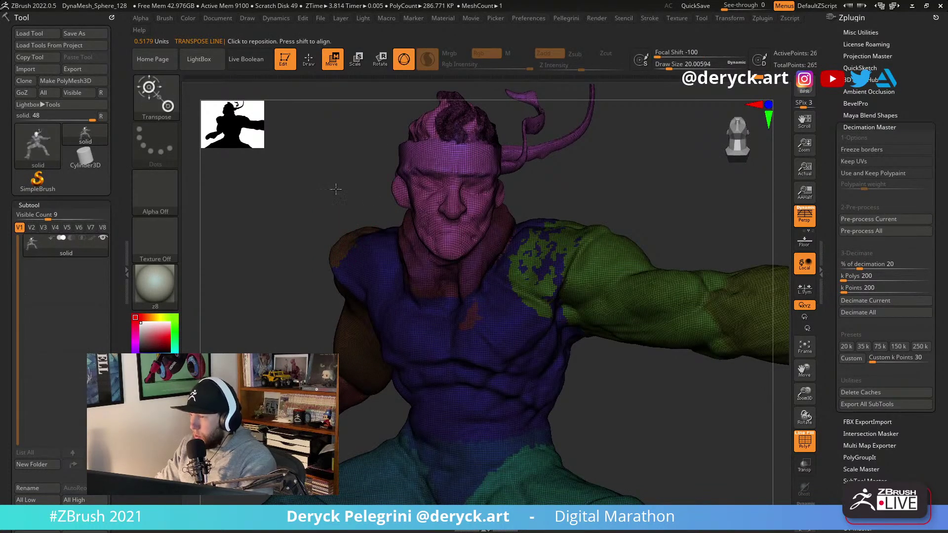
Place the transform gizmo at the centre of the unmasked head and turn off the polyframe display.
alt+drag(347, 184, 428, 227)
key(f)
drag(593, 158, 600, 200)
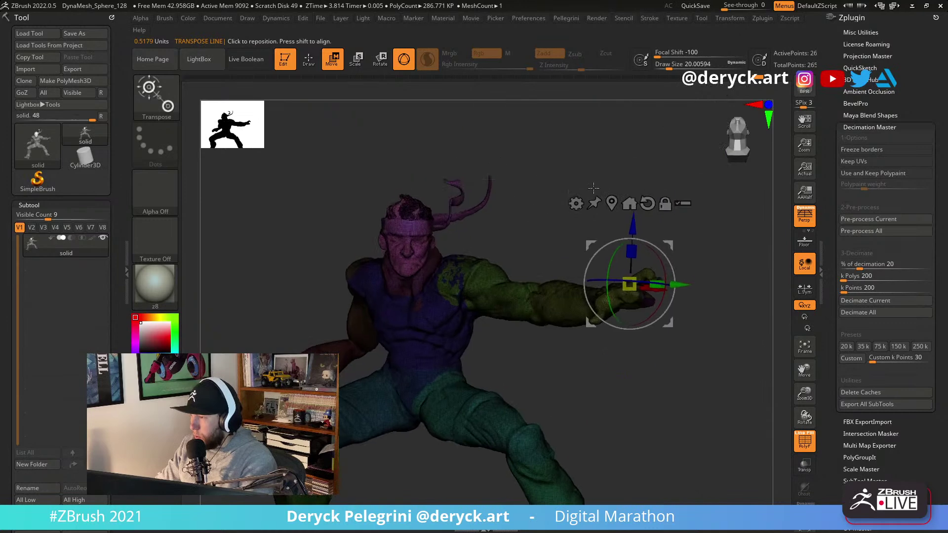
alt+drag(295, 195, 354, 227)
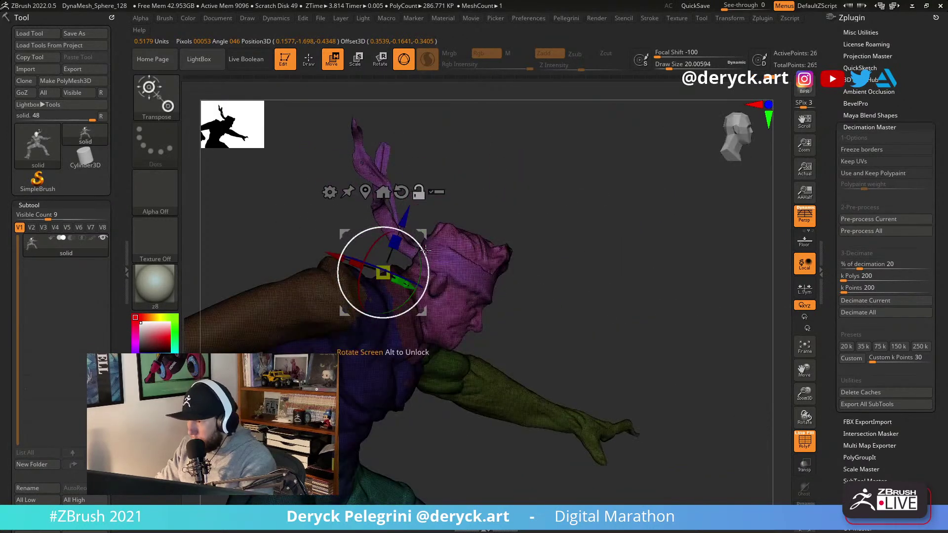
alt+drag(424, 252, 473, 254)
drag(566, 291, 338, 215)
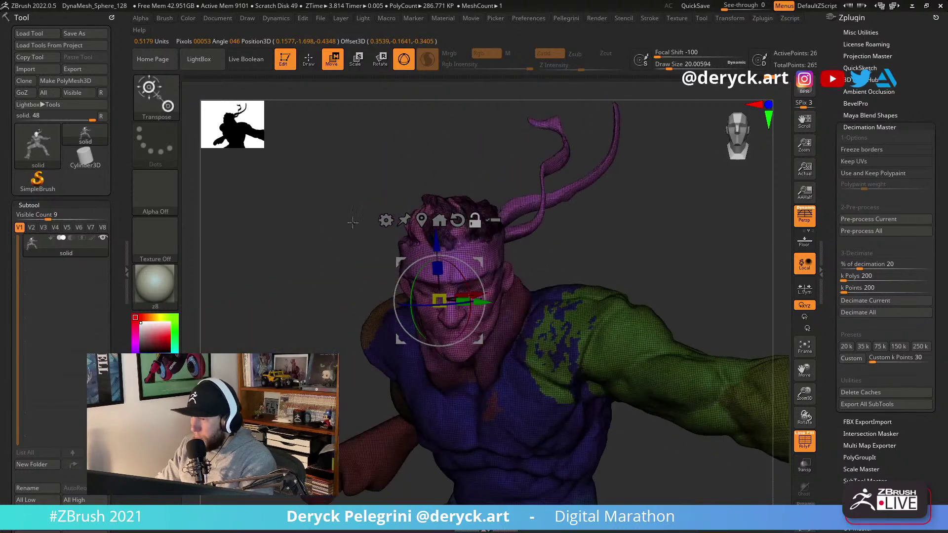
alt+drag(479, 261, 452, 316)
key(shift+f)
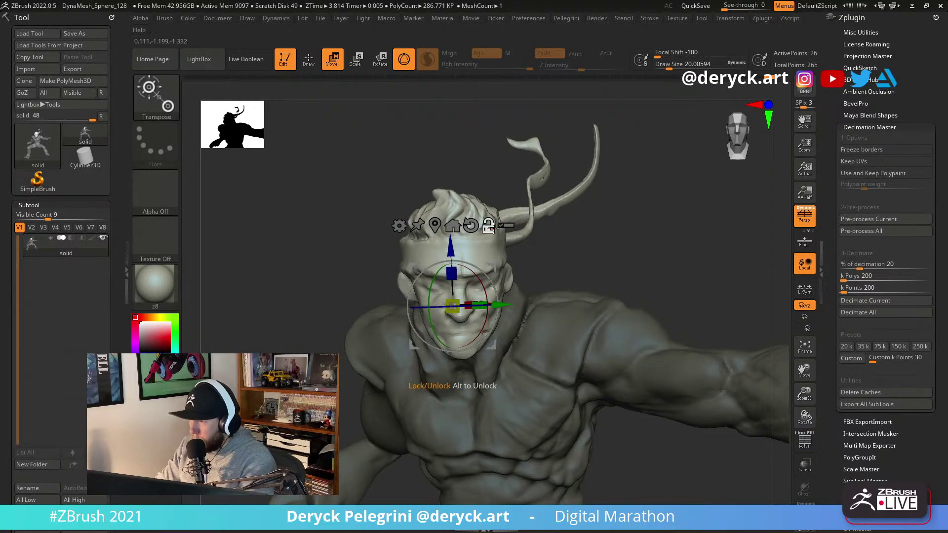
Adjust the position and tilt of the unmasked head and headband on the neck while the body stays masked.
drag(441, 311, 295, 206)
alt+drag(312, 246, 330, 267)
drag(438, 212, 261, 117)
key(p)
mouse_move(277, 189)
mouse_down()
mouse_move(294, 186)
mouse_move(277, 184)
mouse_move(284, 195)
mouse_move(271, 197)
mouse_move(290, 190)
mouse_move(303, 202)
mouse_up()
key(q)
key(ctrl+z)
key(ctrl+z)
key(ctrl+shift+z)
mouse_move(300, 204)
mouse_down()
mouse_move(264, 199)
mouse_move(331, 192)
mouse_move(305, 194)
mouse_move(324, 214)
mouse_move(332, 207)
mouse_move(324, 210)
mouse_up()
key(p)
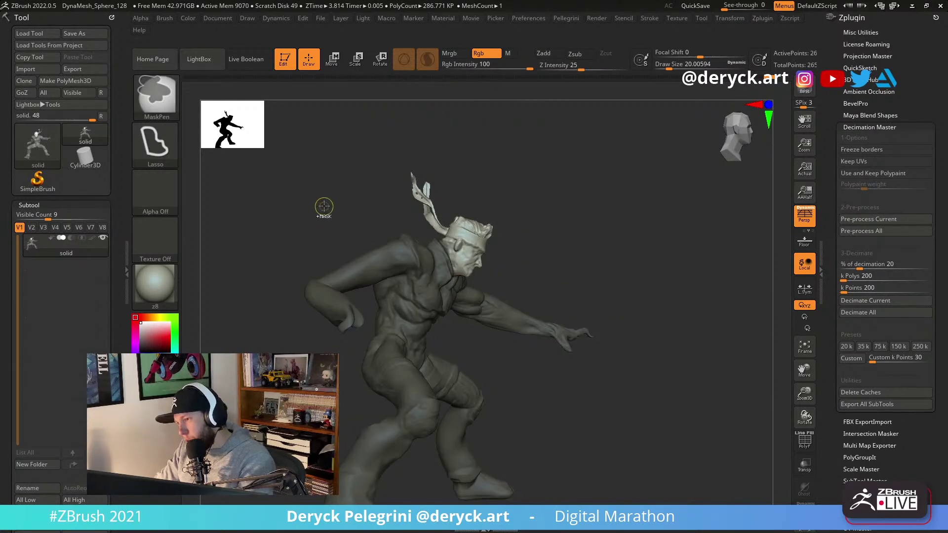
Mask the head and headband instead of the body and reshape the collar around the neck with the Move brush.
mouse_move(405, 165)
ctrl+shift+mouse_down()
mouse_move(539, 275)
mouse_move(454, 271)
ctrl+shift+mouse_up()
ctrl+shift+click(526, 268)
key(s)
mouse_move(403, 227)
right_down()
mouse_move(387, 266)
mouse_move(429, 243)
mouse_move(454, 256)
mouse_move(448, 263)
mouse_move(574, 188)
right_up()
key(ctrl)
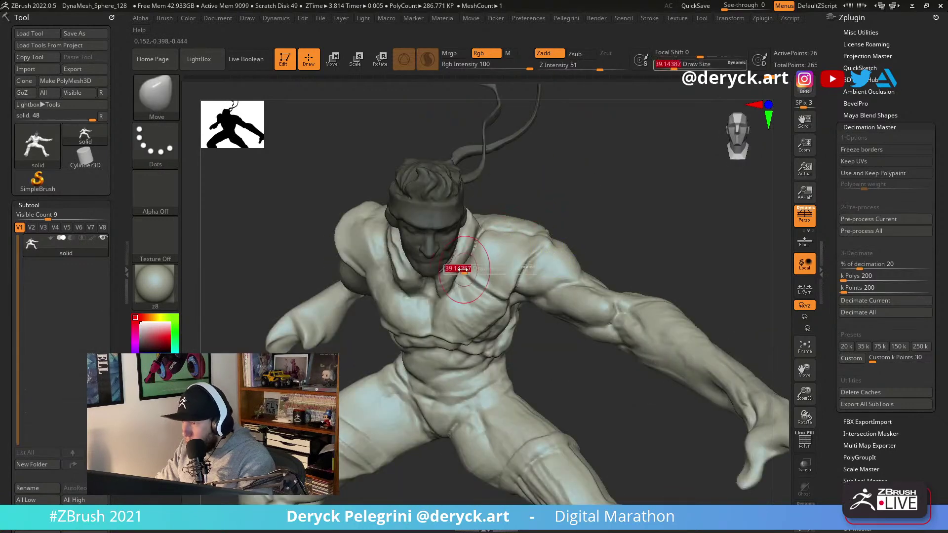
mouse_move(487, 236)
right_down()
mouse_move(504, 194)
mouse_move(364, 190)
mouse_move(463, 221)
mouse_move(478, 205)
right_up()
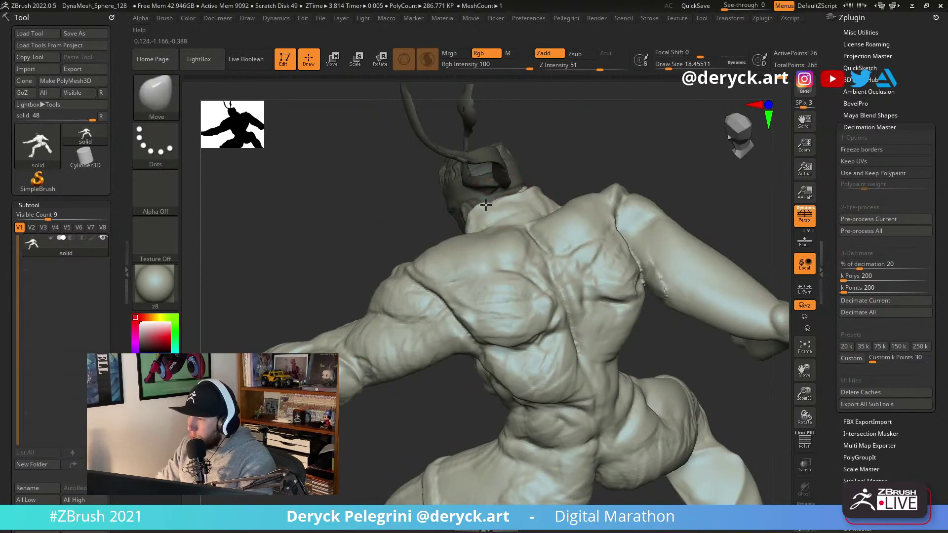
mouse_move(533, 189)
right_down()
mouse_move(540, 180)
mouse_move(402, 216)
mouse_move(479, 213)
right_up()
Tighten the creases at the back of the collar with the Pinch brush at a draw size of about 39.
key(b)
key(p)
key(i)
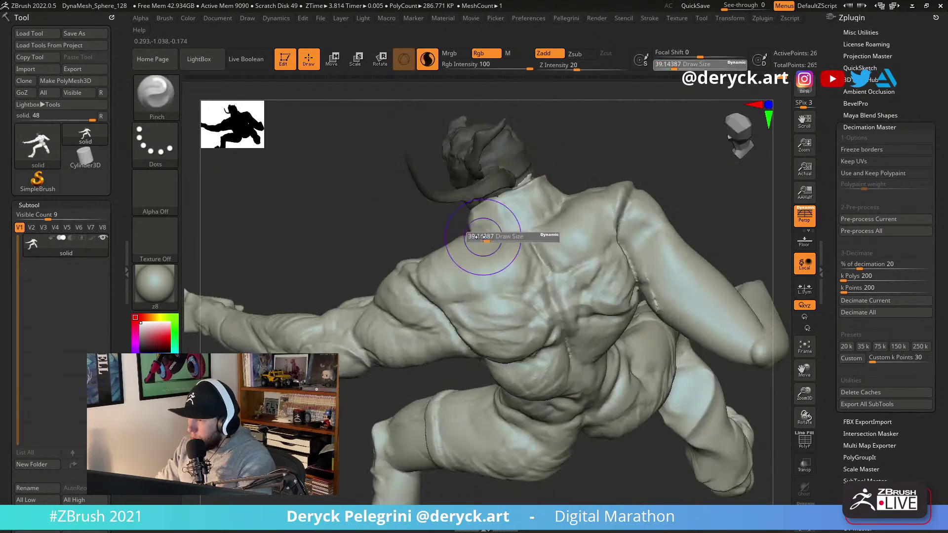
right_drag(579, 185, 475, 234)
Carve fold lines into the back of the collar with the DamStandard brush.
key(b)
key(d)
key(s)
drag(472, 237, 490, 234)
right_drag(492, 225, 488, 218)
Build up cloth folds around the collar with the ClayBuildup brush at draw size 20 and smooth them.
key(b)
key(c)
key(b)
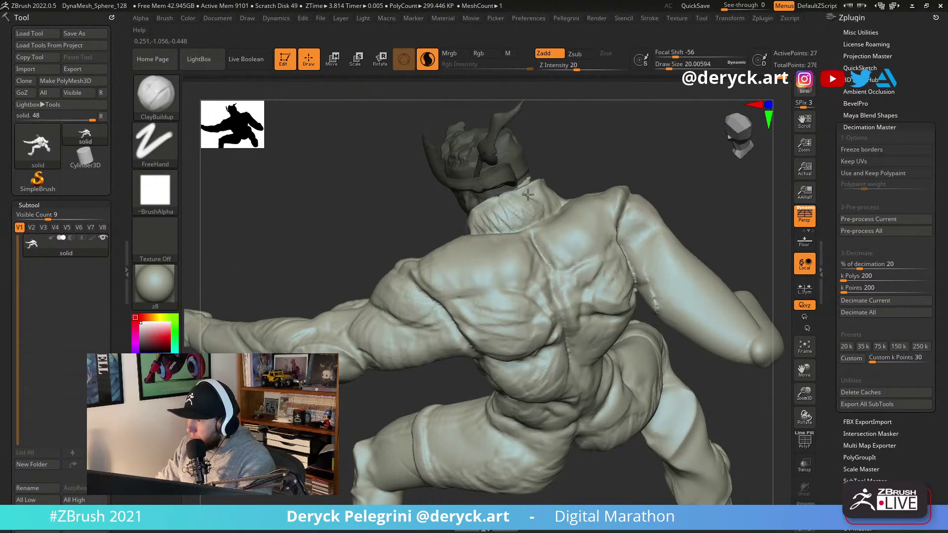
mouse_move(600, 164)
right_down()
mouse_move(519, 193)
mouse_move(531, 185)
right_up()
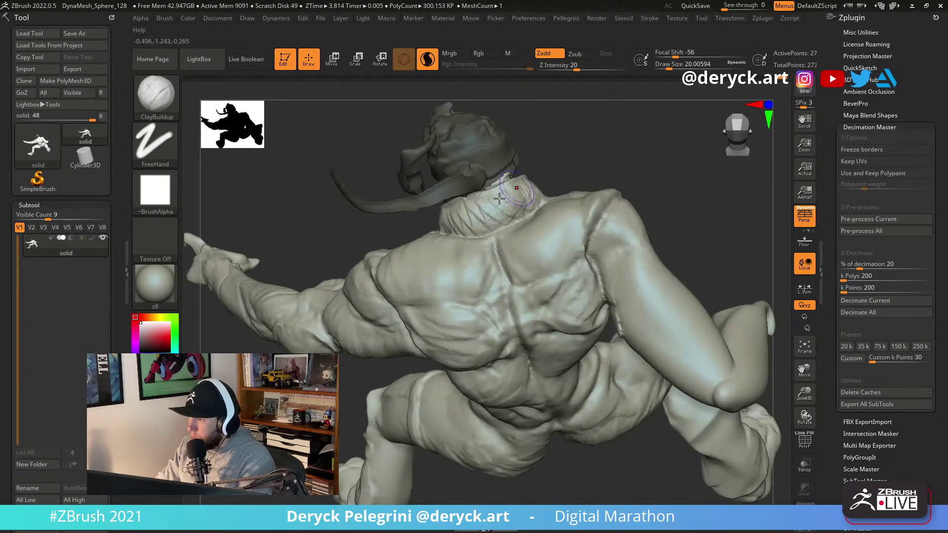
key(shift)
mouse_move(411, 223)
right_down()
mouse_move(417, 232)
mouse_move(372, 217)
mouse_move(544, 170)
mouse_move(307, 205)
mouse_move(271, 226)
mouse_move(290, 186)
right_up()
key(shift)
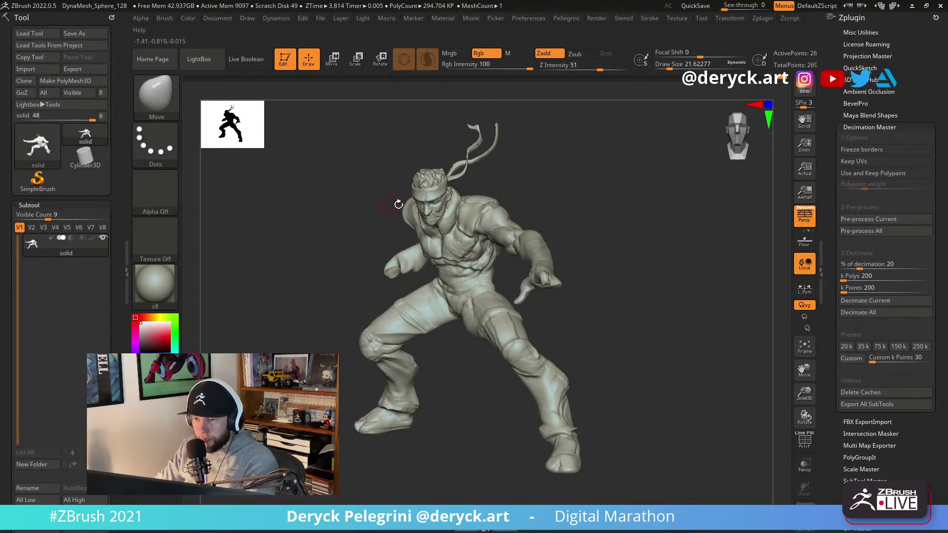
Smooth the outstretched hand and carve grooves between its knuckles with the DamStandard brush.
right_drag(348, 208, 324, 203)
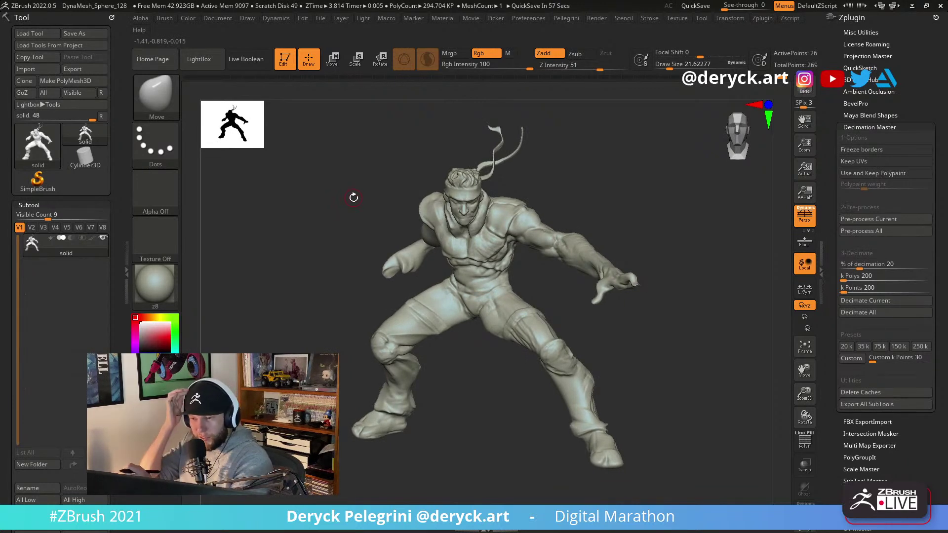
drag(411, 220, 417, 230)
mouse_move(338, 212)
alt+mouse_down()
mouse_move(340, 226)
mouse_move(338, 212)
mouse_move(306, 205)
mouse_move(317, 194)
mouse_move(593, 282)
alt+mouse_up()
drag(610, 323, 621, 279)
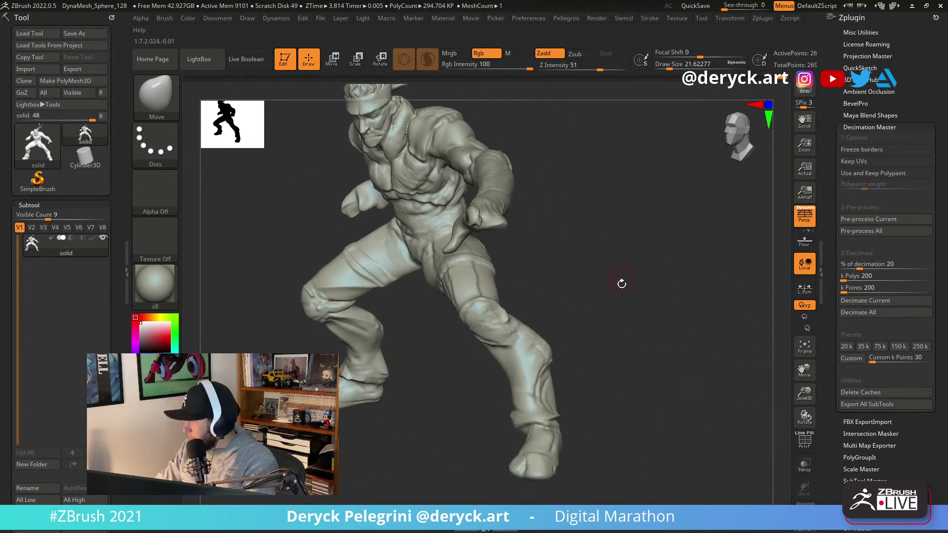
mouse_move(531, 239)
alt+mouse_down()
mouse_move(534, 321)
mouse_move(483, 271)
mouse_move(474, 287)
mouse_move(493, 328)
mouse_move(470, 271)
alt+mouse_up()
key(shift)
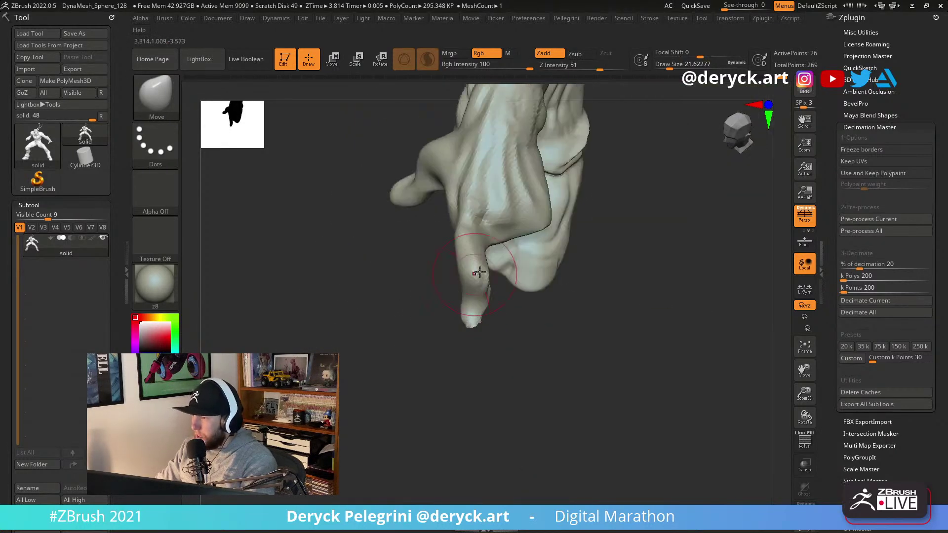
key(b)
key(d)
key(s)
drag(499, 229, 517, 217)
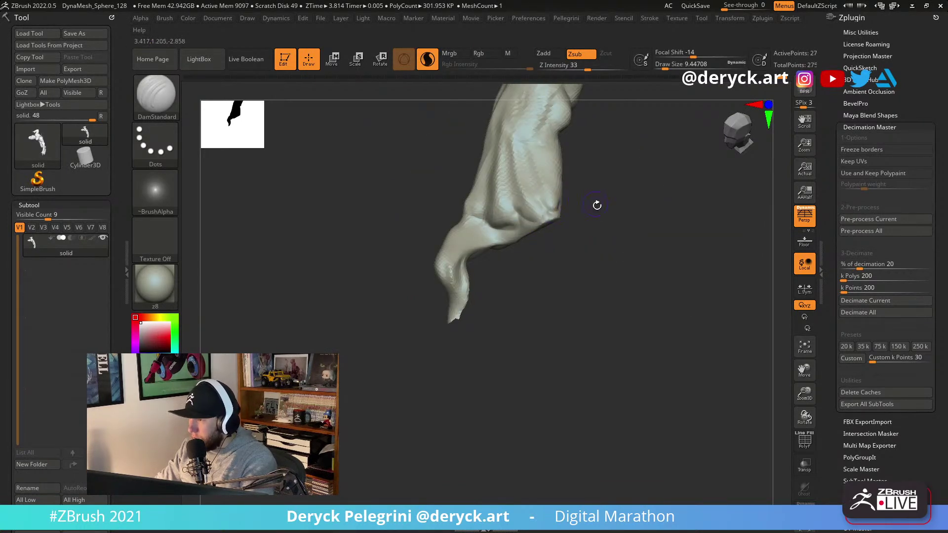
Reshape the knuckle edge of the outstretched hand with the Move brush and define the knuckles with DamStandard.
key(b)
key(m)
key(v)
drag(573, 200, 491, 283)
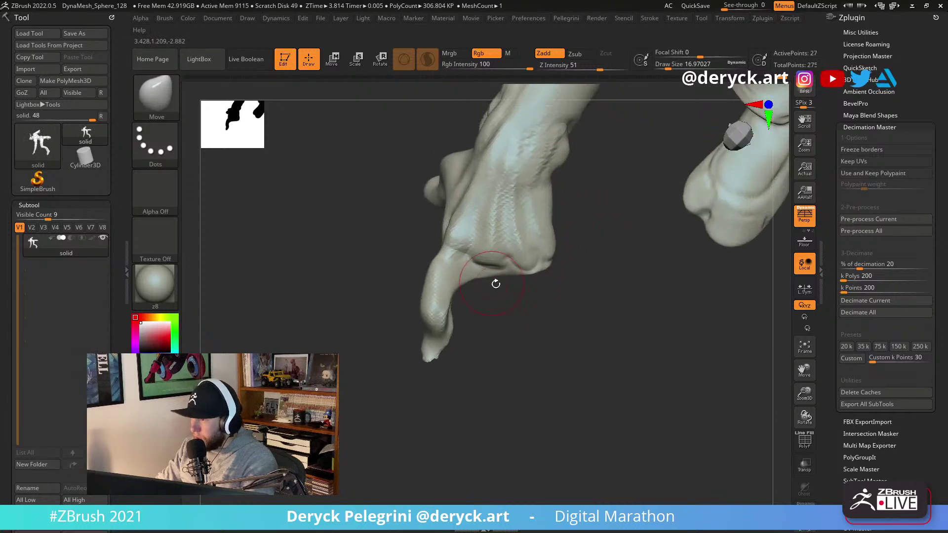
key(b)
key(d)
key(s)
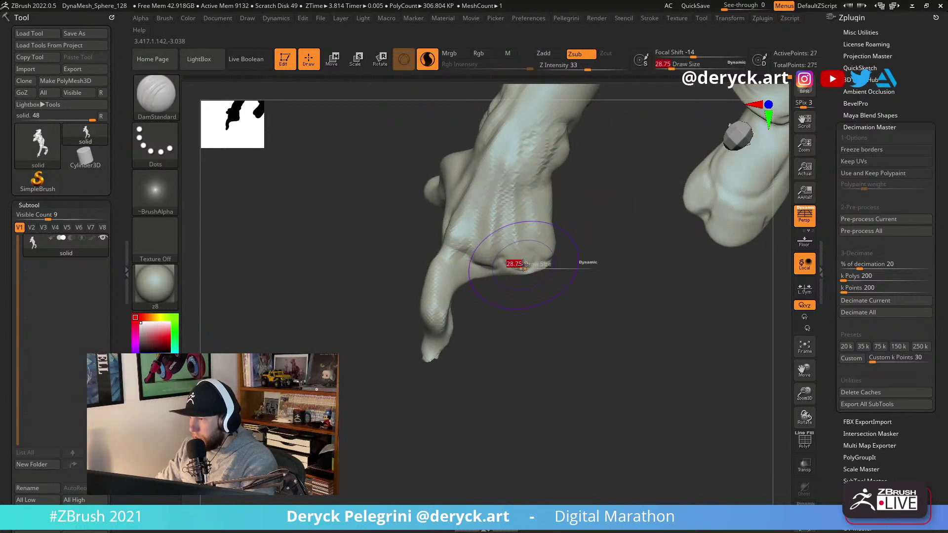
right_drag(471, 244, 375, 321)
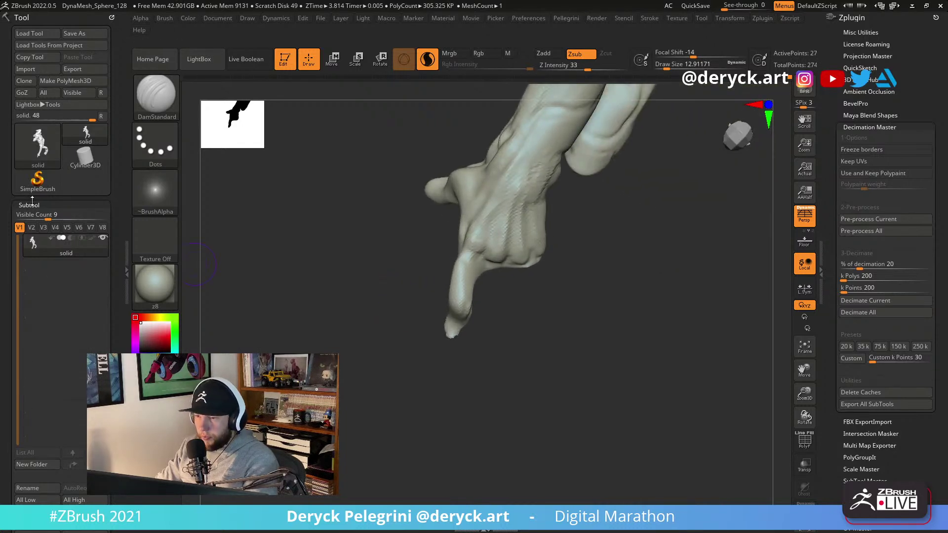
Duplicate the solid subtool, isolate the index finger on the copy and delete the hidden geometry.
drag(40, 215, 28, 215)
click(35, 420)
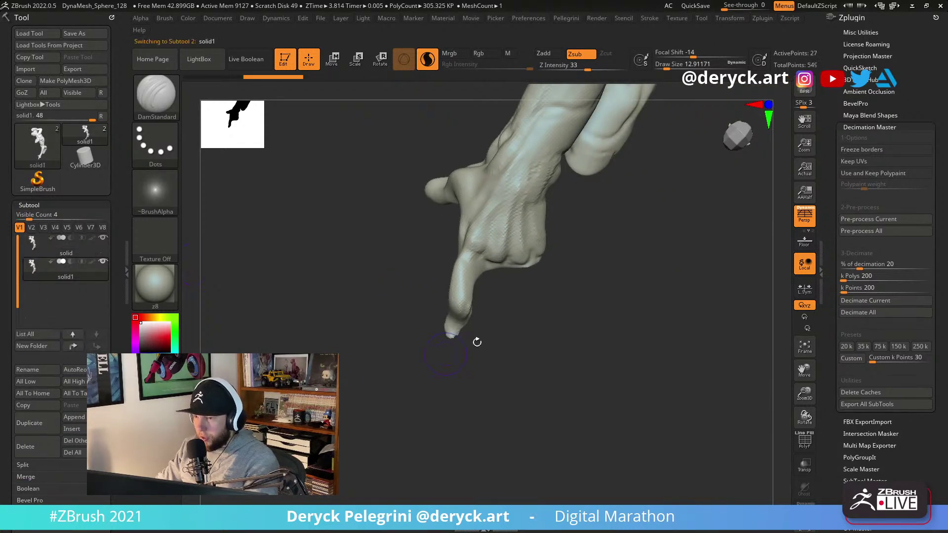
key(ctrl+shift)
mouse_move(463, 252)
ctrl+shift+mouse_down()
mouse_move(496, 314)
mouse_move(395, 350)
ctrl+shift+mouse_up()
key(space)
click(351, 136)
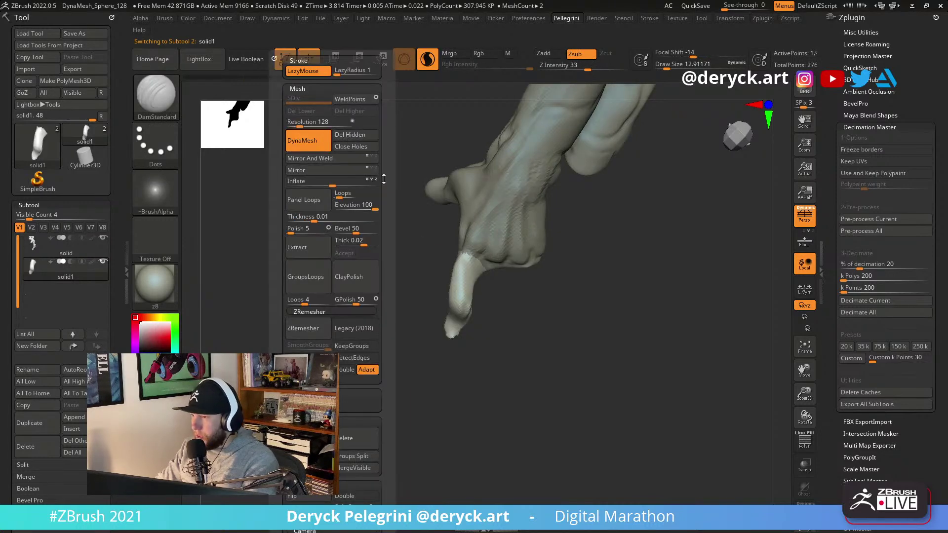
Duplicate the index finger onto the neighbouring knuckle as a middle finger and rotate it into place.
key(w)
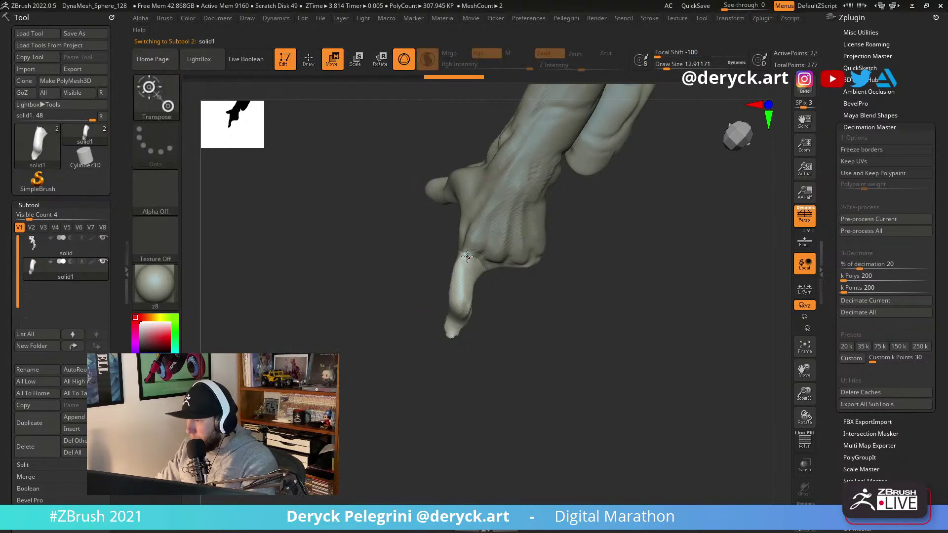
key(q)
key(w)
ctrl+drag(456, 320, 500, 322)
key(r)
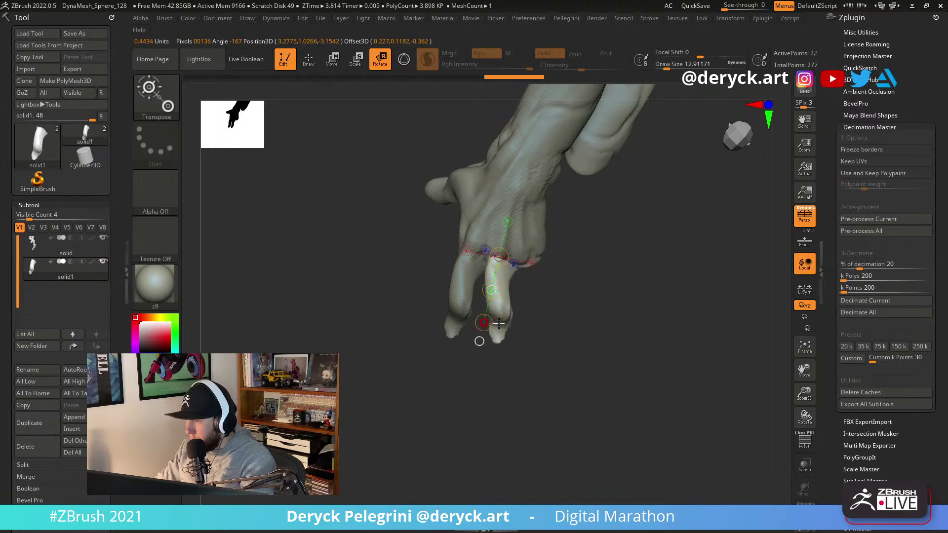
drag(543, 353, 436, 233)
drag(558, 293, 538, 326)
drag(575, 346, 461, 371)
Bend and shape the new middle finger with the Move brush at a draw size of about 10.5.
key(w)
key(q)
mouse_move(449, 318)
mouse_down()
mouse_move(406, 254)
mouse_move(357, 325)
mouse_move(405, 332)
mouse_up()
key(b)
key(m)
key(v)
mouse_move(460, 340)
mouse_down()
mouse_move(436, 332)
mouse_move(429, 306)
mouse_up()
drag(366, 336, 443, 336)
drag(418, 311, 406, 307)
right_drag(408, 309, 461, 304)
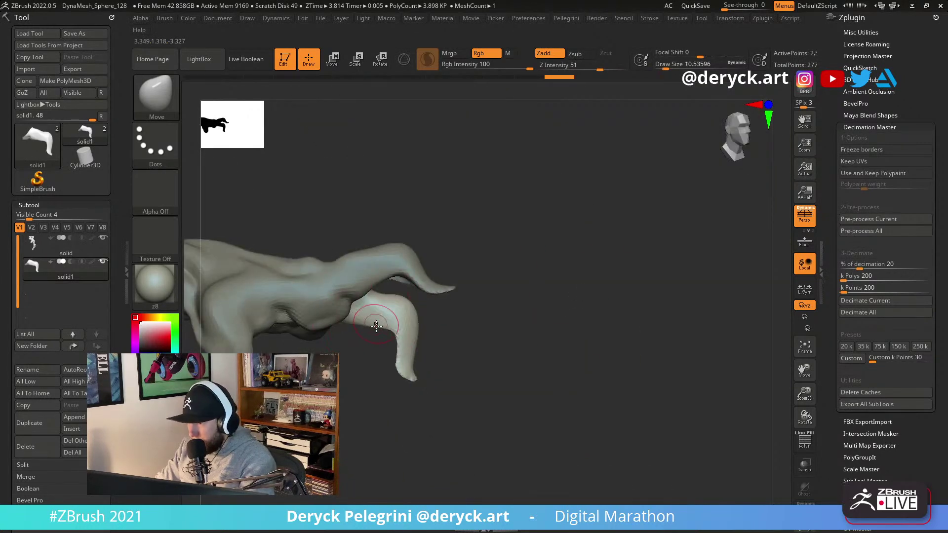
Isolate the finger subtool in view and define the finger's joint creases with the DamStandard brush.
key(b)
key(d)
key(s)
mouse_move(380, 336)
right_down()
mouse_move(409, 323)
mouse_move(440, 374)
mouse_move(441, 401)
right_up()
key(f)
key(f)
key(f)
mouse_move(441, 401)
shift+mouse_down()
mouse_move(449, 407)
mouse_move(433, 392)
shift+mouse_up()
right_drag(433, 392, 380, 389)
mouse_move(380, 389)
ctrl+right_down()
mouse_move(384, 376)
mouse_move(436, 397)
ctrl+right_up()
Thicken the isolated middle finger with the Inflat brush at intensity 10.
key(b)
key(i)
key(n)
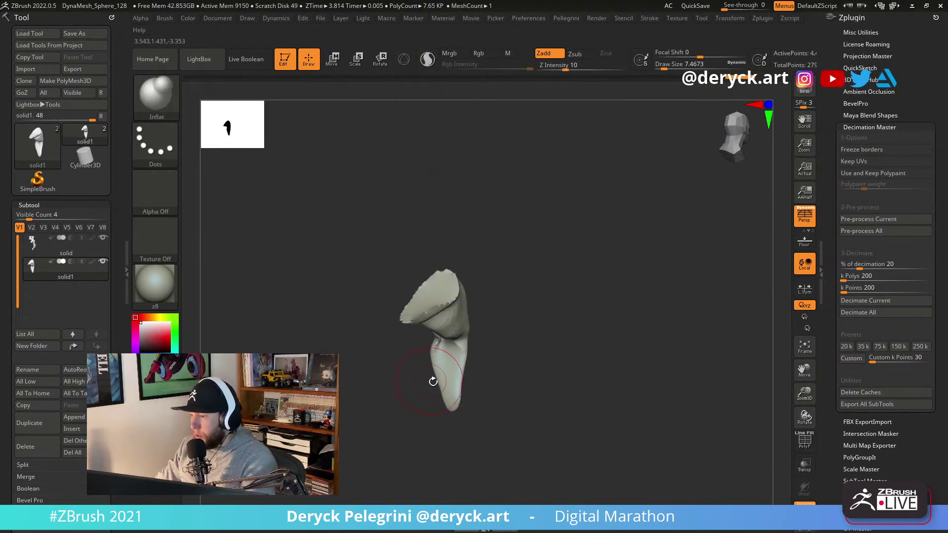
right_drag(446, 362, 476, 382)
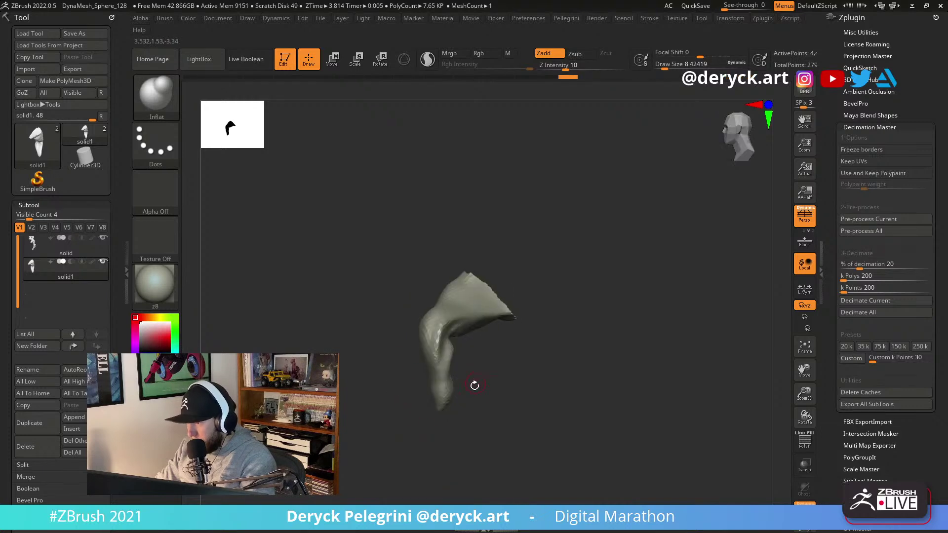
key(alt+s)
Show the whole figure again and fit the middle finger to its knuckle with the Move brush.
mouse_move(344, 384)
right_down()
mouse_move(272, 342)
mouse_move(553, 348)
mouse_move(582, 321)
mouse_move(311, 269)
mouse_move(303, 250)
right_up()
ctrl+drag(303, 249, 316, 316)
alt+right_drag(316, 316, 314, 286)
mouse_move(405, 380)
right_down()
mouse_move(468, 392)
mouse_move(446, 389)
mouse_move(457, 395)
right_up()
key(b)
key(m)
key(v)
key(])
key(])
key(])
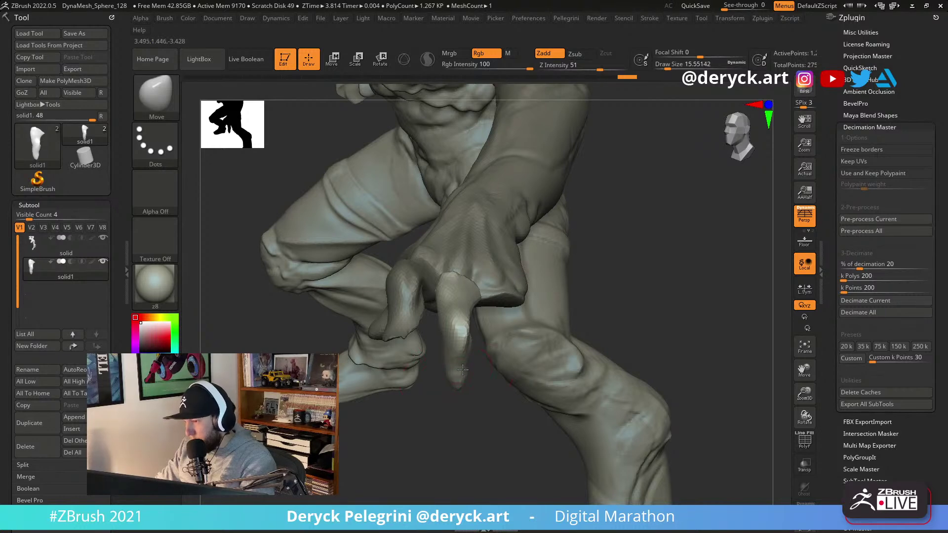
right_drag(462, 369, 444, 387)
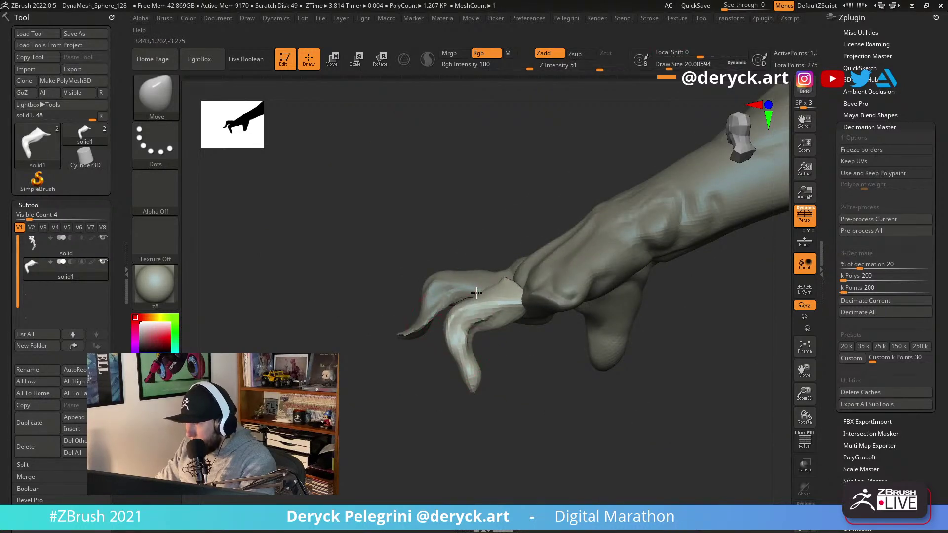
right_drag(534, 278, 498, 308)
mouse_move(555, 288)
right_down()
mouse_move(461, 253)
mouse_move(471, 244)
mouse_move(356, 242)
mouse_move(556, 294)
mouse_move(409, 350)
mouse_move(442, 368)
mouse_move(474, 331)
right_up()
Duplicate the middle finger as a ring finger beside it and rotate the copy outward.
key(w)
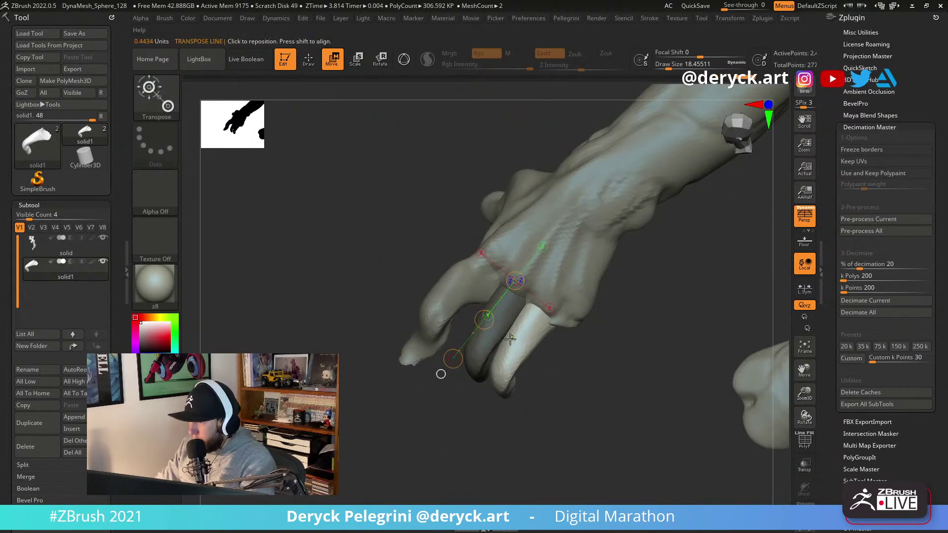
key(r)
drag(490, 372, 521, 381)
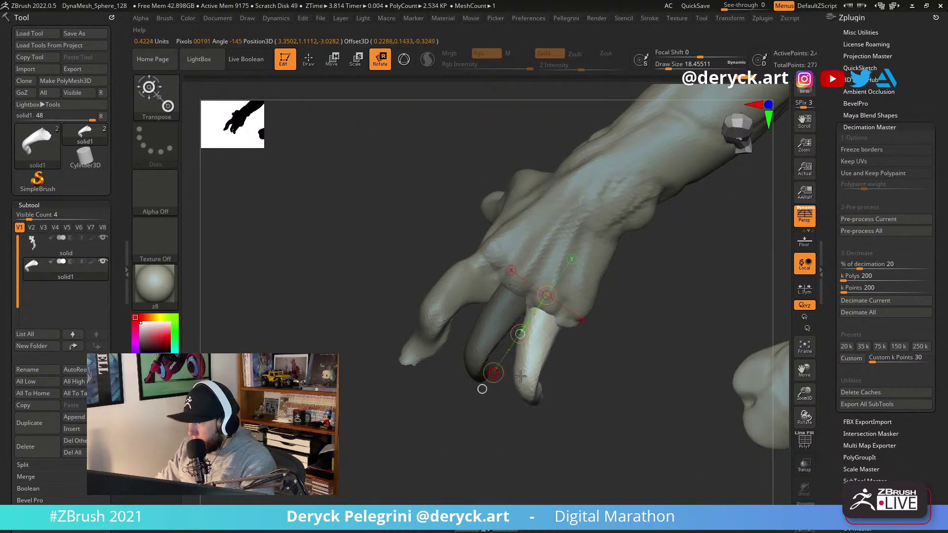
right_drag(523, 299, 401, 320)
mouse_move(509, 265)
right_down()
mouse_move(494, 247)
mouse_move(502, 281)
right_up()
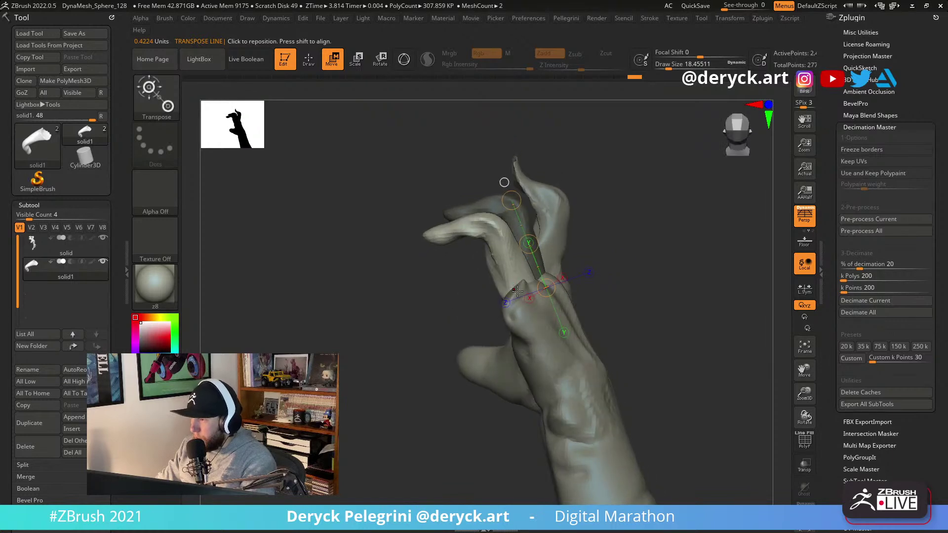
Align the ring finger with its knuckle and refine its shape with the Move brush at a draw size of about 15.6.
key(q)
mouse_move(506, 249)
right_down()
mouse_move(501, 275)
mouse_move(546, 284)
right_up()
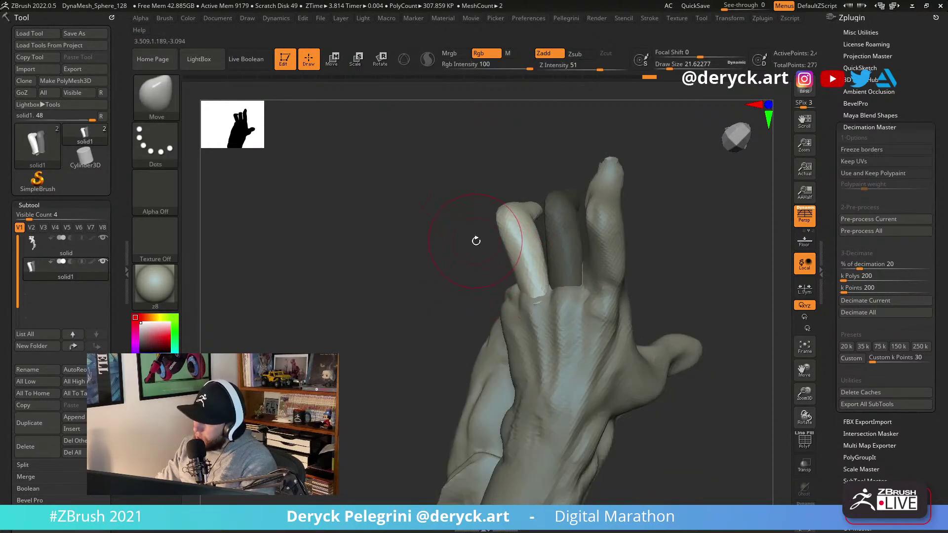
right_drag(475, 240, 489, 197)
key(w)
mouse_move(542, 304)
mouse_down()
mouse_move(505, 192)
mouse_move(510, 218)
mouse_move(530, 211)
mouse_up()
key(e)
key(q)
key(s)
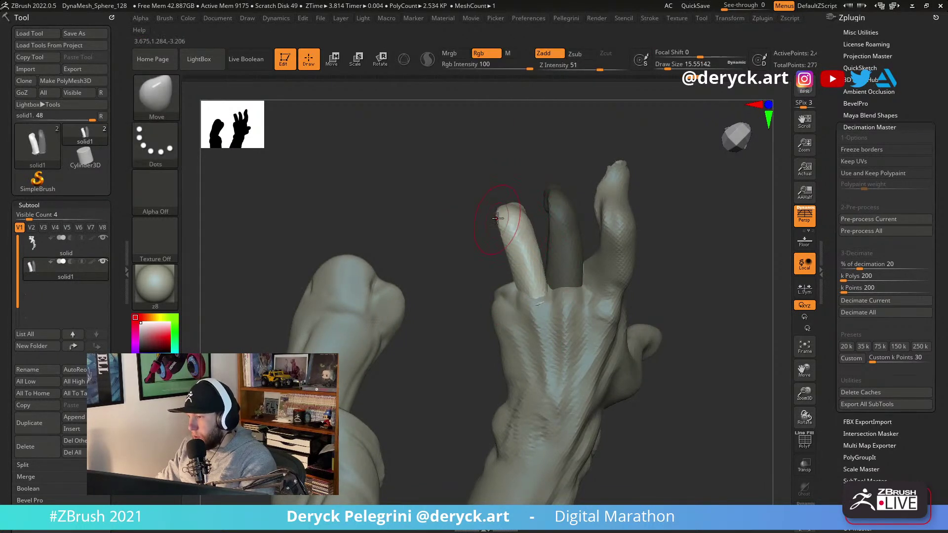
mouse_move(500, 219)
right_down()
mouse_move(370, 174)
mouse_move(350, 176)
mouse_move(370, 155)
mouse_move(334, 186)
mouse_move(442, 258)
mouse_move(420, 313)
mouse_move(500, 350)
right_up()
Undo the last ring finger change and set up a rotation from the finger's base along its length.
key(w)
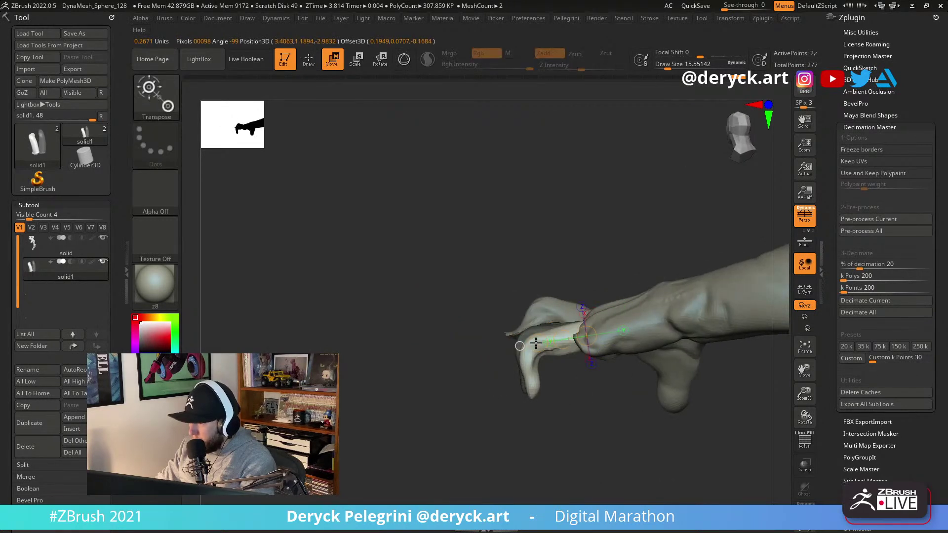
key(ctrl+z)
key(t)
click(504, 364)
key(r)
key(Escape)
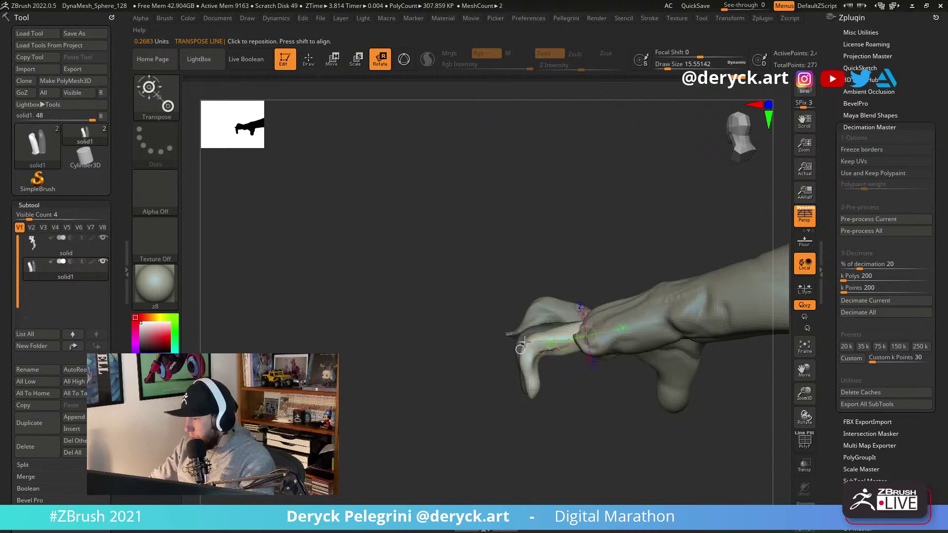
Duplicate the ring finger onto the outer knuckle as a little finger and rotate it into a curled pose.
key(q)
mouse_move(429, 296)
ctrl+right_down()
mouse_move(424, 276)
mouse_move(499, 292)
mouse_move(435, 297)
mouse_move(424, 357)
mouse_move(435, 326)
mouse_move(414, 306)
mouse_move(425, 297)
mouse_move(486, 295)
mouse_move(523, 279)
ctrl+right_up()
key(r)
drag(529, 281, 483, 296)
key(q)
mouse_move(464, 303)
right_down()
mouse_move(519, 301)
mouse_move(434, 319)
mouse_move(417, 354)
mouse_move(573, 385)
mouse_move(523, 345)
mouse_move(558, 342)
right_up()
key(w)
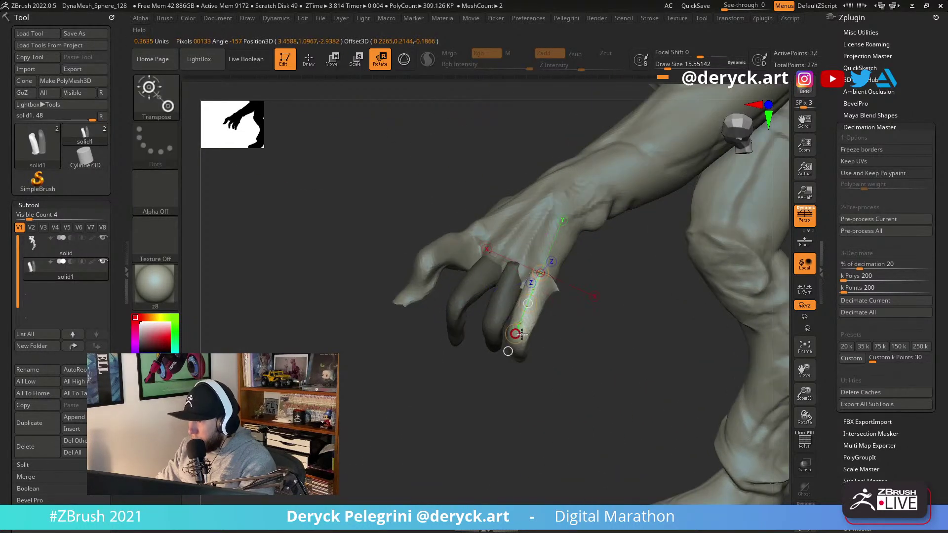
Rotate the little finger into line with its outer knuckle and adjust its scale.
right_drag(525, 271, 545, 350)
right_drag(394, 239, 435, 168)
right_drag(568, 341, 466, 320)
drag(415, 361, 391, 364)
key(w)
key(e)
drag(413, 316, 445, 321)
Move the little finger into place against the outer knuckle and return to sculpting with the Move brush.
mouse_move(445, 321)
right_down()
mouse_move(408, 317)
mouse_move(518, 360)
mouse_move(567, 313)
mouse_move(508, 370)
mouse_move(573, 330)
mouse_move(499, 346)
mouse_move(434, 266)
right_up()
key(w)
mouse_move(441, 253)
mouse_down()
mouse_move(491, 312)
mouse_move(471, 289)
mouse_up()
key(r)
key(q)
mouse_move(479, 315)
right_down()
mouse_move(469, 246)
mouse_move(554, 303)
mouse_move(547, 286)
mouse_move(292, 240)
mouse_move(626, 252)
mouse_move(579, 263)
mouse_move(622, 267)
mouse_move(607, 262)
right_up()
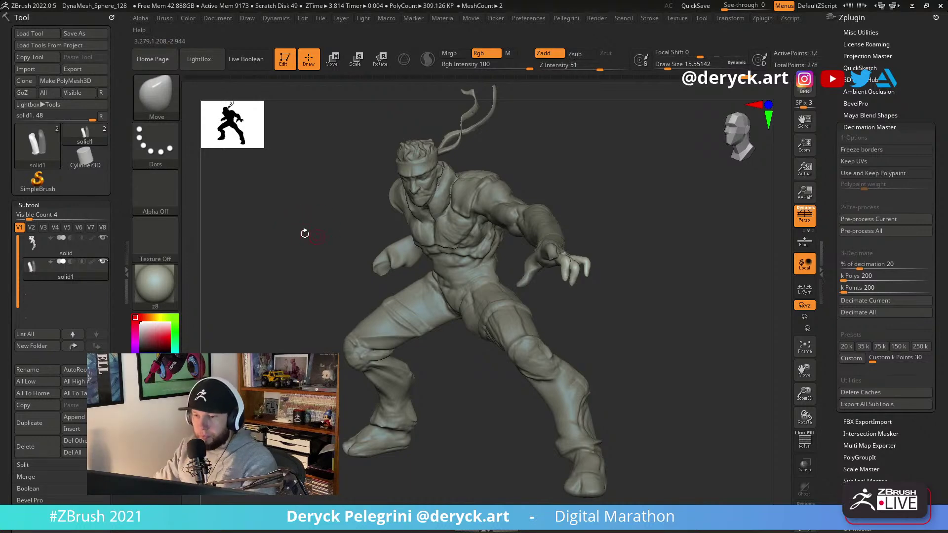
Check the finished fingers on the whole figure and make the body subtool active at the outstretched hand.
mouse_move(293, 236)
right_down()
mouse_move(307, 242)
mouse_move(289, 244)
mouse_move(306, 255)
mouse_move(316, 287)
mouse_move(340, 258)
right_up()
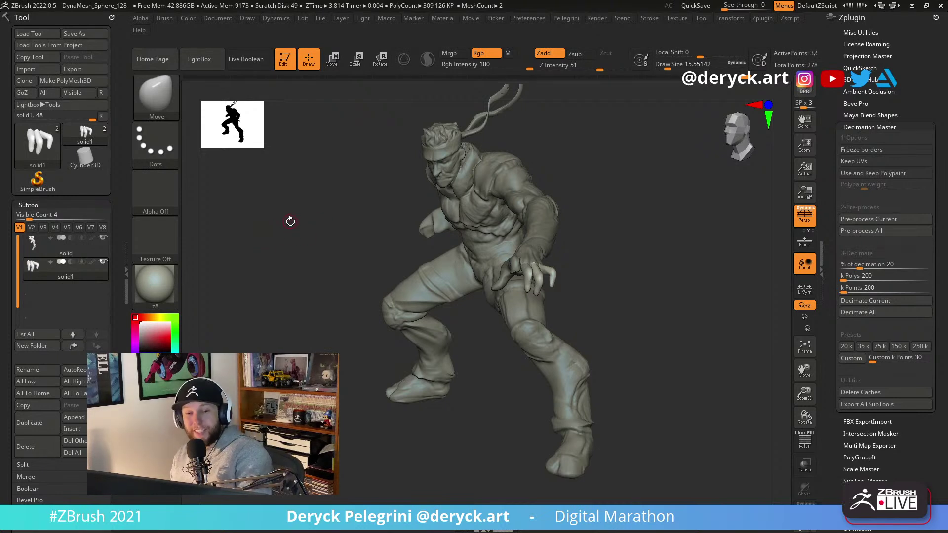
mouse_move(359, 254)
mouse_down()
mouse_move(377, 252)
mouse_move(381, 229)
mouse_up()
mouse_move(494, 237)
mouse_down()
mouse_move(624, 240)
mouse_move(578, 208)
mouse_move(627, 236)
mouse_up()
alt+click(647, 303)
drag(647, 304, 559, 278)
right_drag(561, 278, 550, 279)
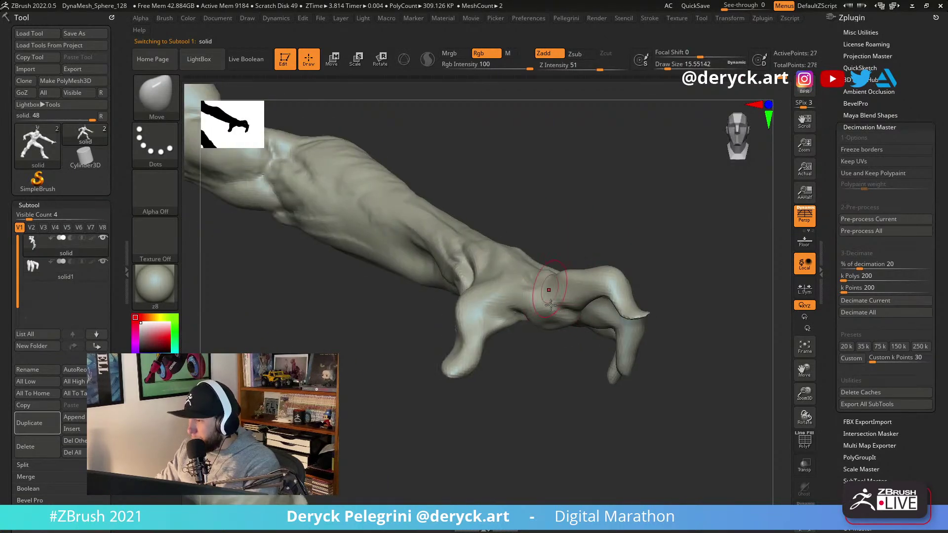
Rework the surface of the outstretched hand with the ClayBuildup and Flatten brushes.
key(b)
key(c)
key(b)
mouse_move(551, 374)
right_down()
mouse_move(547, 335)
mouse_move(504, 250)
mouse_move(462, 275)
mouse_move(515, 385)
mouse_move(496, 343)
mouse_move(392, 328)
mouse_move(375, 301)
mouse_move(369, 319)
mouse_move(349, 271)
mouse_move(351, 283)
mouse_move(377, 279)
mouse_move(365, 266)
mouse_move(372, 311)
mouse_move(607, 279)
mouse_move(599, 251)
right_up()
key(b)
key(f)
key(l)
drag(608, 281, 540, 121)
Turn on Occlusion in the Preview AO render settings.
click(601, 20)
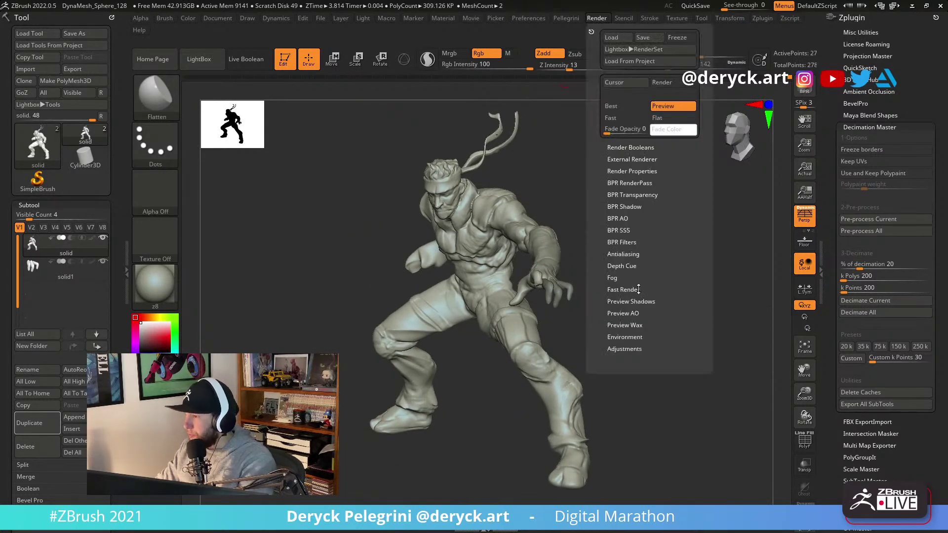
click(624, 313)
click(623, 324)
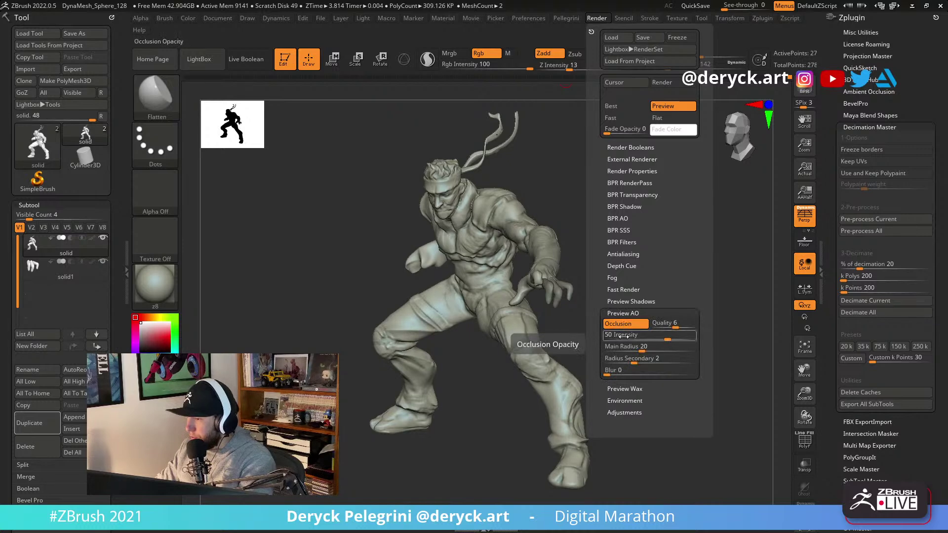
drag(568, 355, 543, 292)
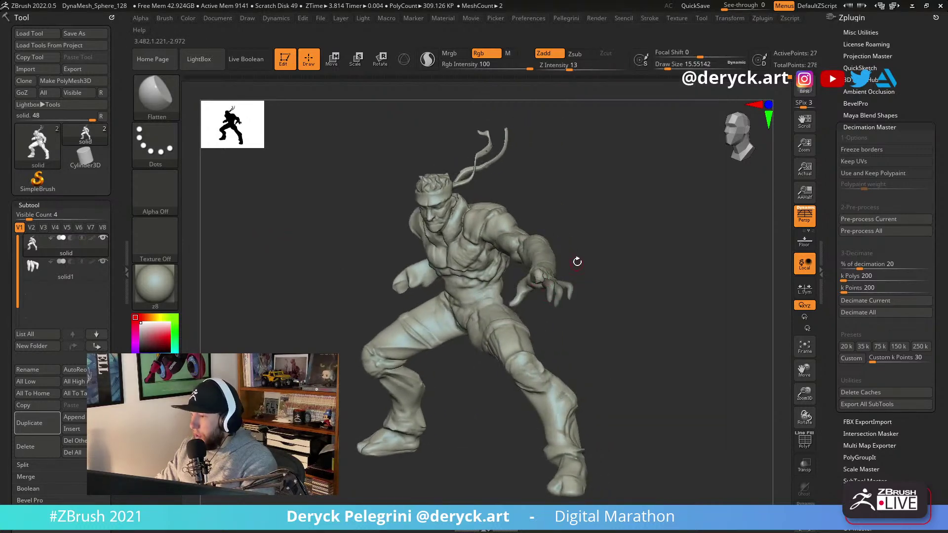
Merge the body subtool down with the finger subtool and check the merged mesh in polyframe display.
drag(4, 248, 4, 154)
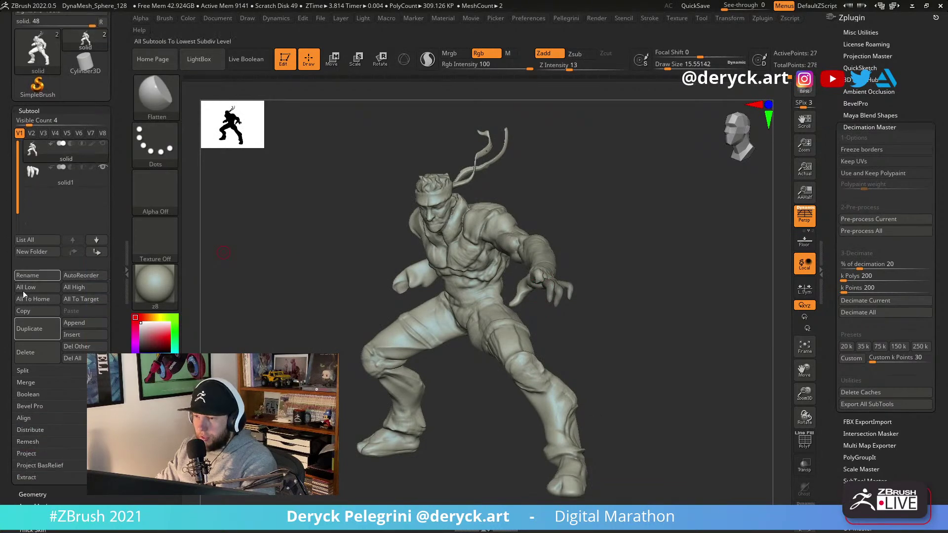
click(30, 382)
click(37, 395)
key(Return)
key(shift+f)
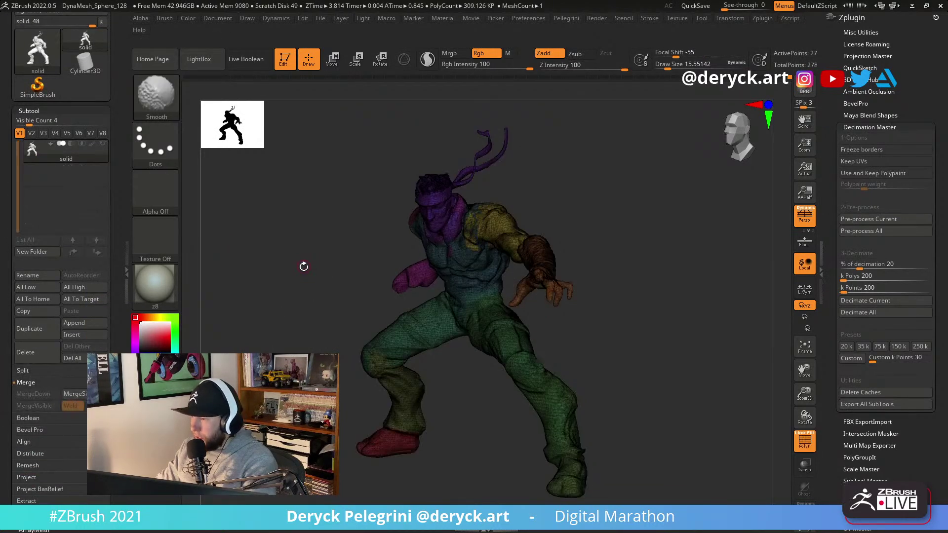
Undo the DynaMesh at resolution 128 and remesh the merged figure at a higher resolution.
key(ctrl)
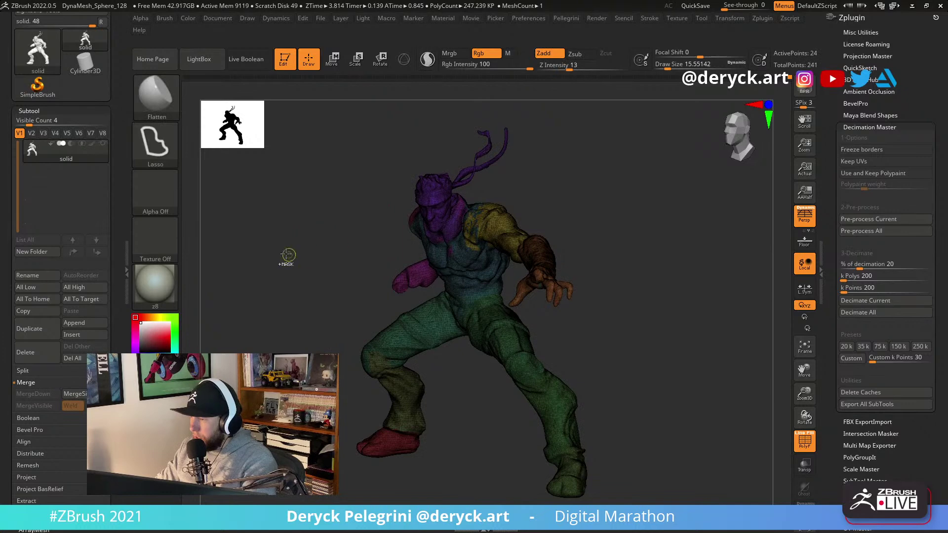
key(space)
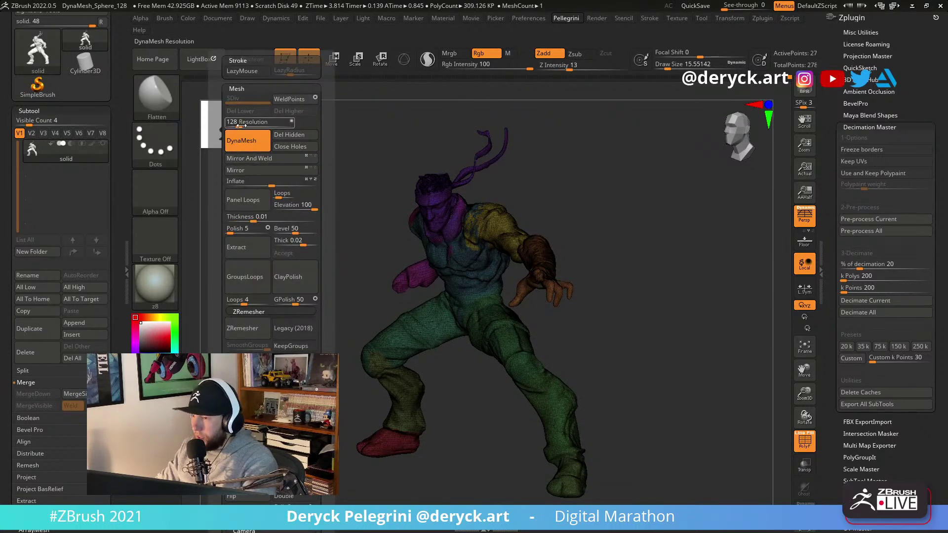
key(ctrl)
key(shift+f)
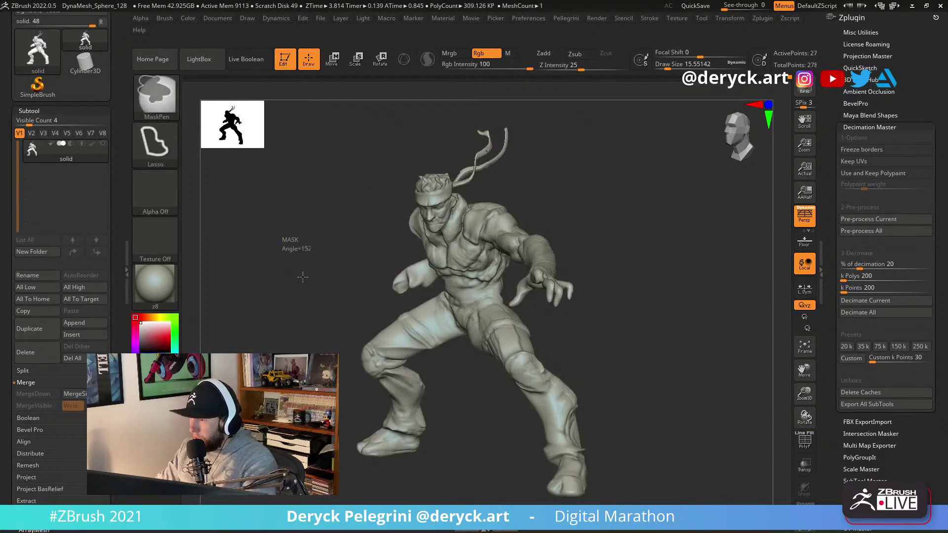
key(ctrl+z)
drag(284, 248, 355, 262)
Carve creases around the knuckles and finger bases with the DamStandard brush at a draw size of about 3.7.
mouse_move(511, 350)
mouse_down()
mouse_move(492, 355)
mouse_move(600, 273)
mouse_move(617, 306)
mouse_move(508, 350)
mouse_move(471, 391)
mouse_move(452, 269)
mouse_move(451, 296)
mouse_up()
key(b)
key(d)
key(s)
key(s)
drag(477, 321, 486, 321)
key(s)
drag(494, 321, 488, 316)
key(s)
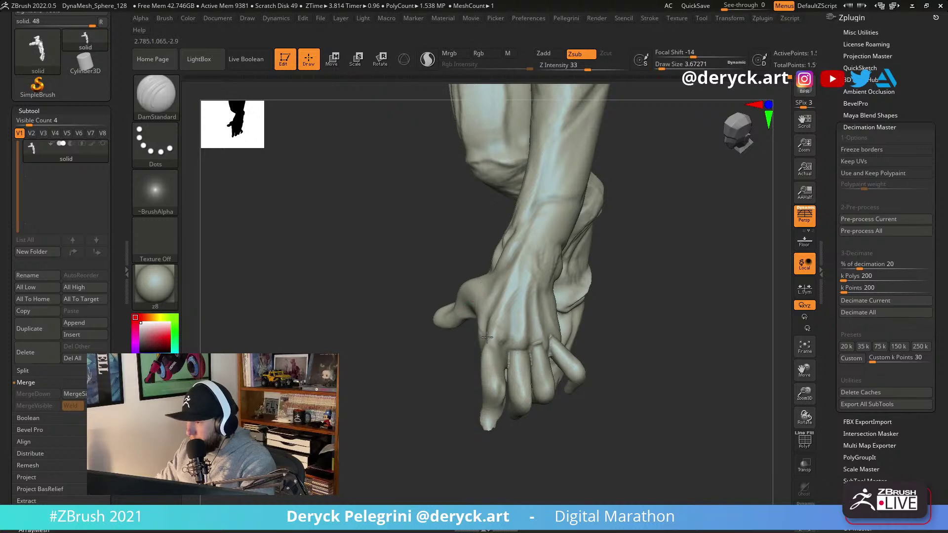
mouse_move(615, 341)
mouse_down()
mouse_move(502, 346)
mouse_move(548, 346)
mouse_up()
drag(595, 338, 551, 338)
Carve muscle lines along the outstretched forearm with the DamStandard brush at a draw size of about 9.4.
key(s)
drag(521, 345, 551, 334)
drag(577, 297, 520, 355)
drag(472, 209, 567, 232)
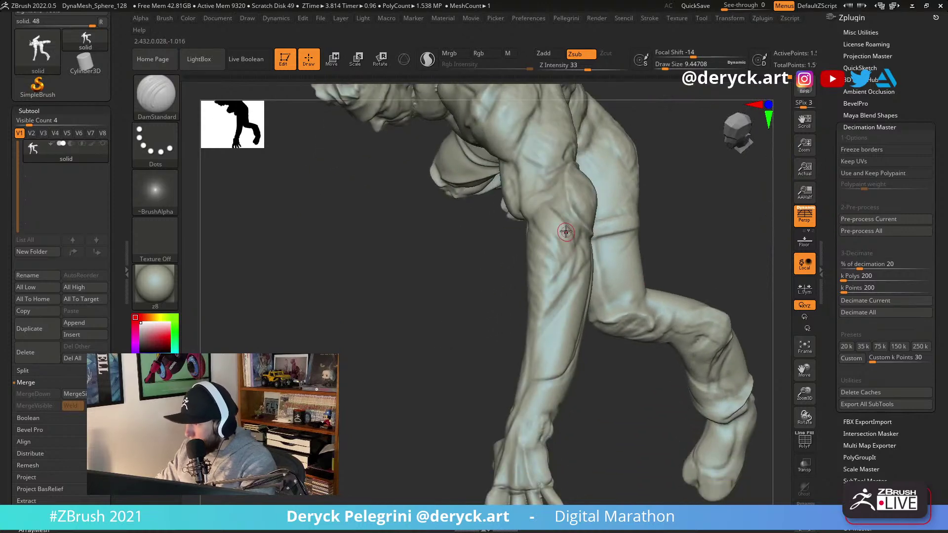
drag(531, 302, 545, 300)
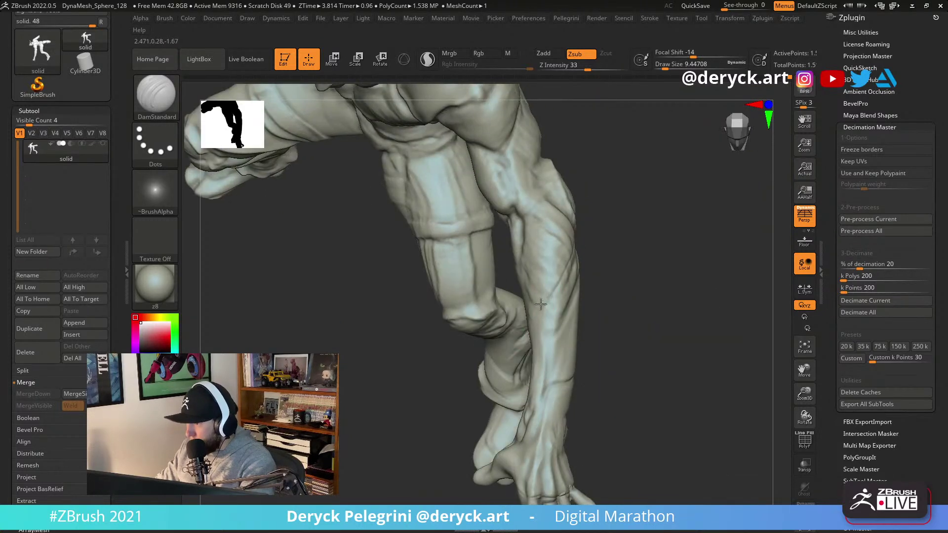
drag(530, 397, 563, 355)
Build up the forearm muscles with ClayBuildup at a draw size of up to about 21.6 and smooth the strokes.
key(b)
key(c)
key(b)
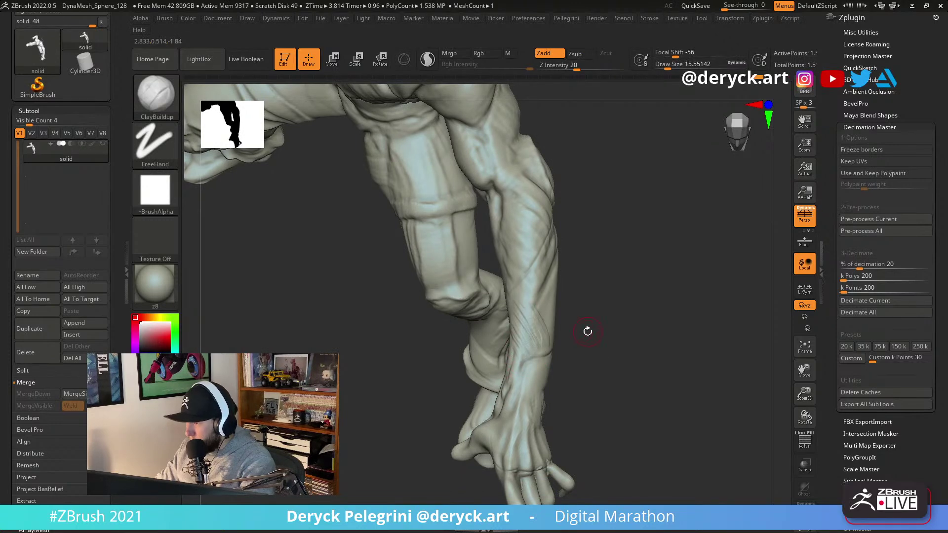
drag(586, 330, 540, 319)
drag(611, 266, 556, 273)
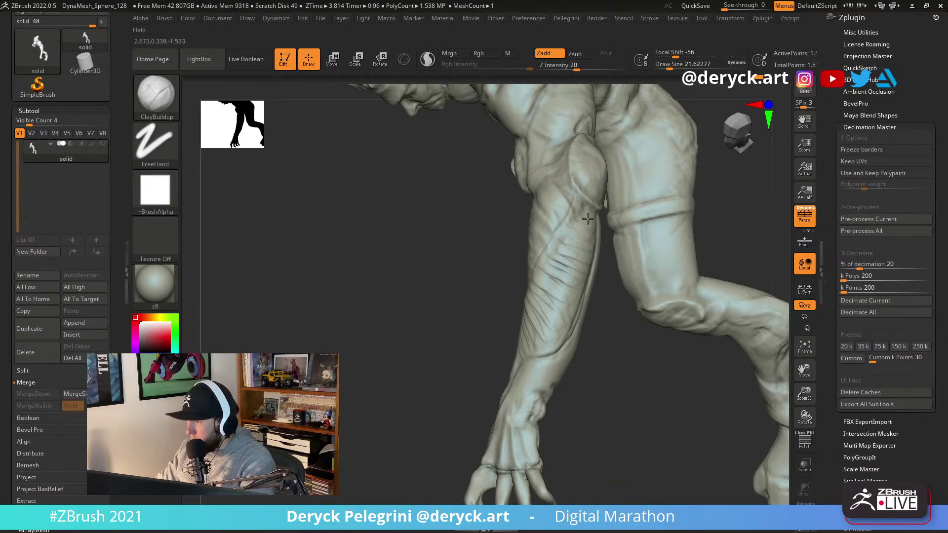
shift+drag(591, 223, 564, 253)
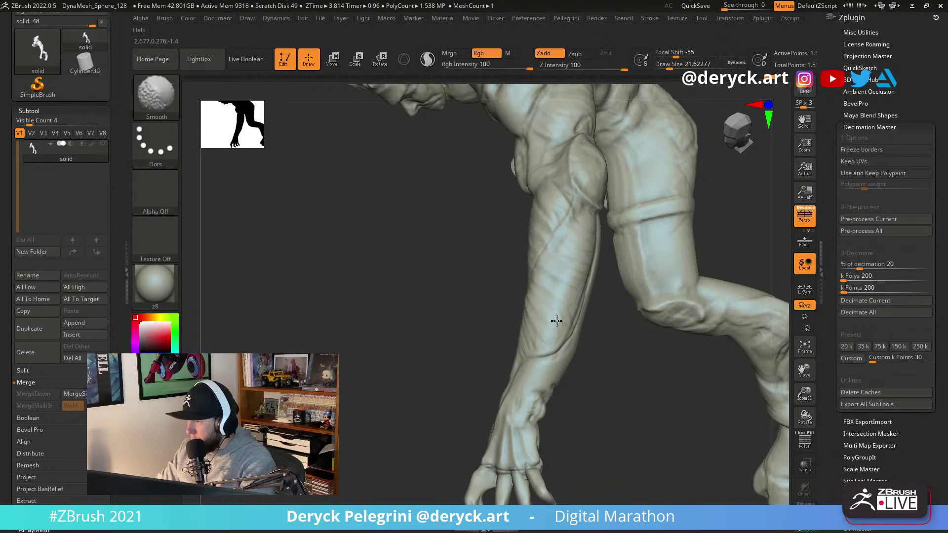
mouse_move(481, 324)
shift+mouse_down()
mouse_move(419, 355)
mouse_move(573, 261)
mouse_move(585, 241)
mouse_move(359, 214)
mouse_move(460, 284)
shift+mouse_up()
Deepen the muscle separations around the inner elbow with DamStandard at a draw size of about 27, undoing the last stroke.
key(b)
key(d)
key(s)
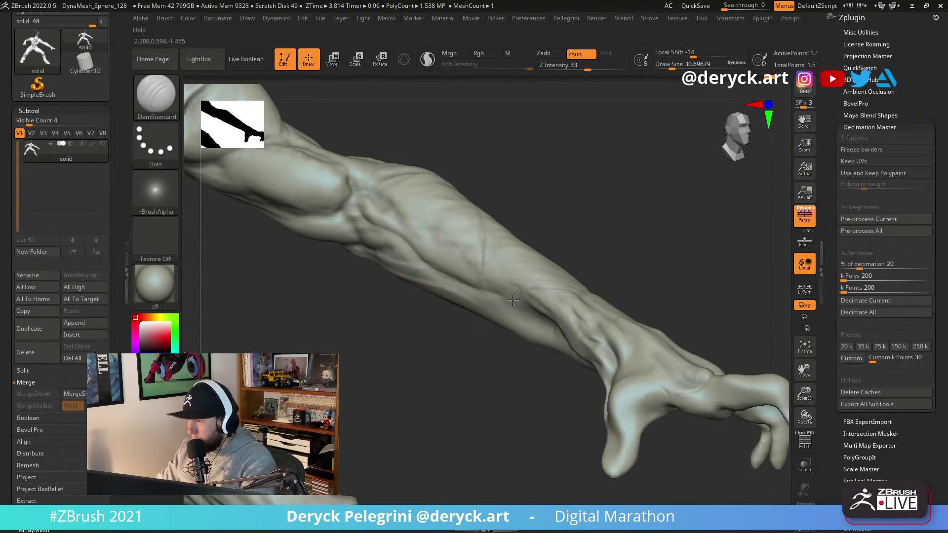
mouse_move(403, 302)
mouse_down()
mouse_move(398, 318)
mouse_move(417, 294)
mouse_move(370, 255)
mouse_up()
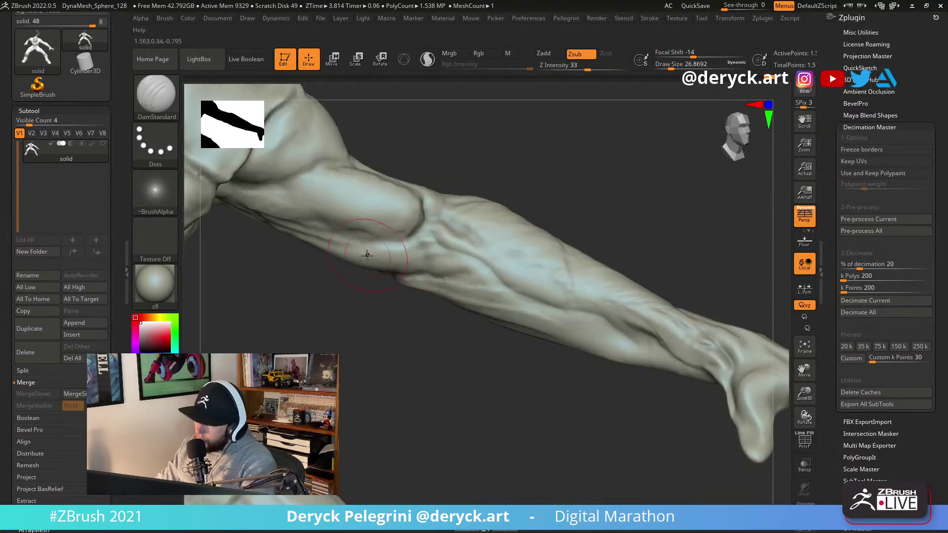
drag(437, 281, 387, 282)
drag(483, 292, 396, 295)
key(ctrl+z)
Outline a rounded elbow pad with DamStandard at a draw size of about 8.4 and smooth around its edge.
mouse_move(518, 297)
right_down()
mouse_move(425, 336)
mouse_move(472, 316)
mouse_move(501, 281)
mouse_move(444, 257)
right_up()
mouse_move(627, 296)
right_down()
mouse_move(629, 313)
mouse_move(593, 311)
mouse_move(565, 232)
mouse_move(546, 281)
mouse_move(518, 294)
mouse_move(469, 277)
right_up()
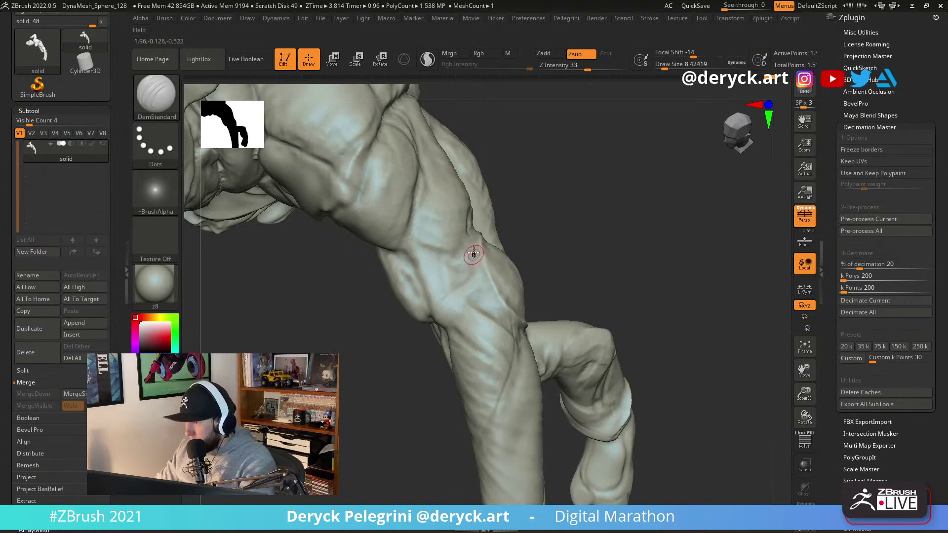
right_drag(499, 309, 469, 294)
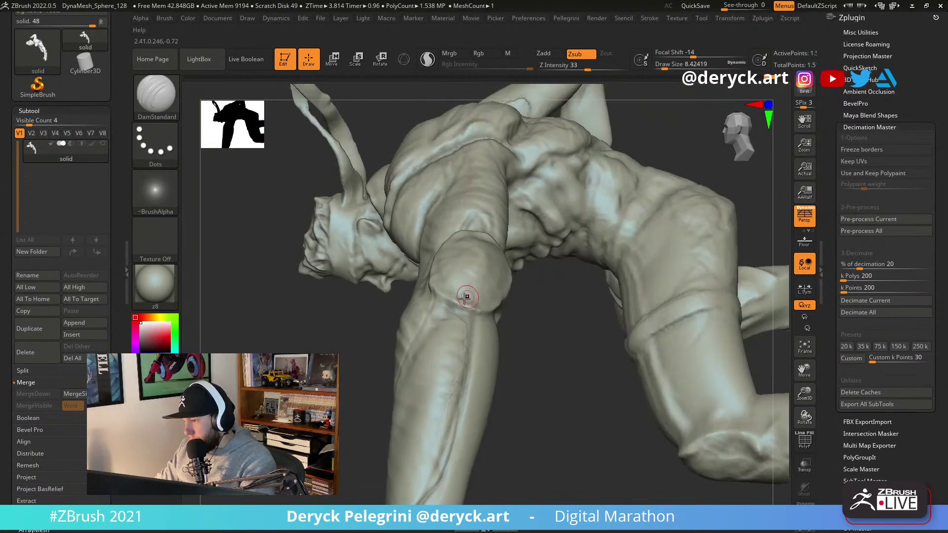
mouse_move(536, 335)
right_down()
mouse_move(436, 308)
mouse_move(432, 250)
mouse_move(491, 295)
right_up()
right_drag(459, 183, 447, 248)
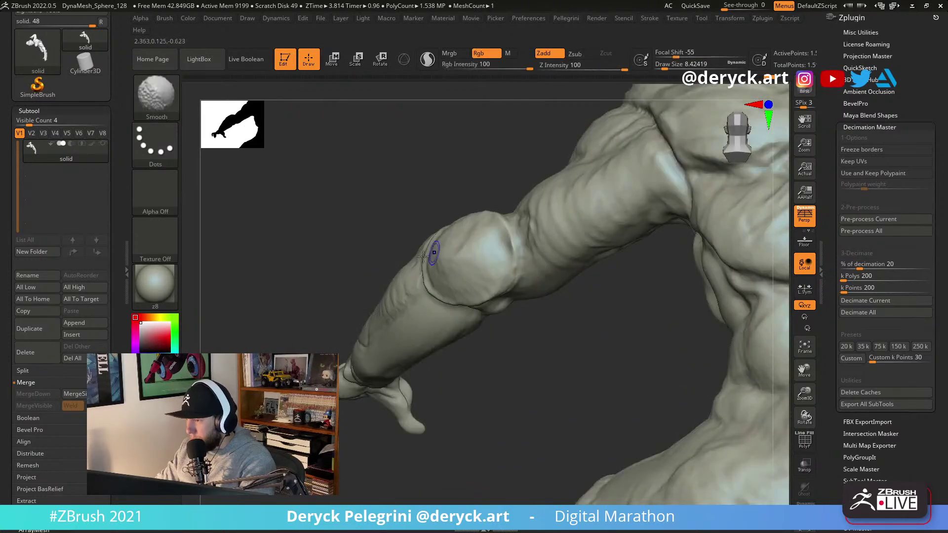
mouse_move(324, 228)
right_down()
mouse_move(344, 207)
mouse_move(464, 297)
right_up()
key(bracketright)
key(bracketright)
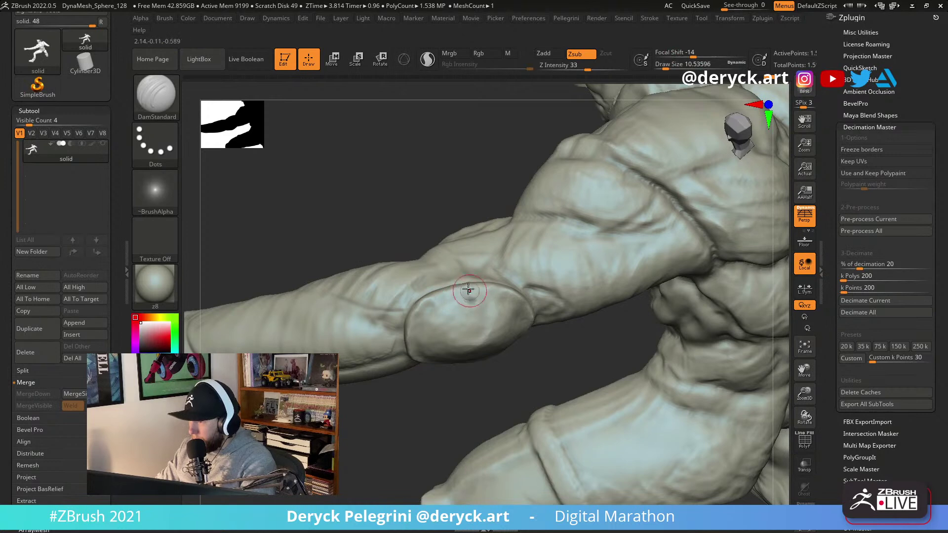
Build up the elbow pad's surface and rim with ClayBuildup at a draw size of about 10.5.
key(b)
key(c)
key(b)
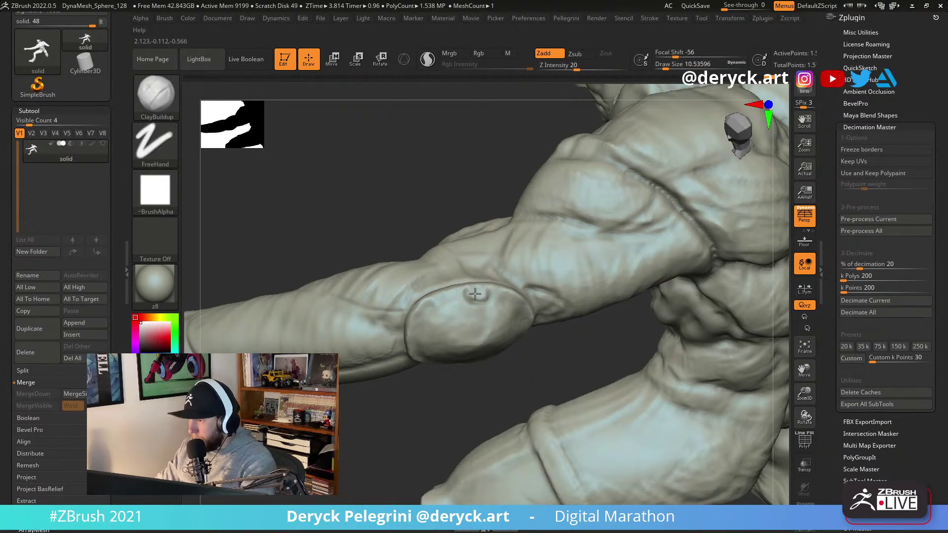
mouse_move(424, 224)
ctrl+right_down()
mouse_move(366, 188)
mouse_move(307, 220)
mouse_move(324, 237)
mouse_move(548, 252)
mouse_move(377, 256)
mouse_move(438, 289)
ctrl+right_up()
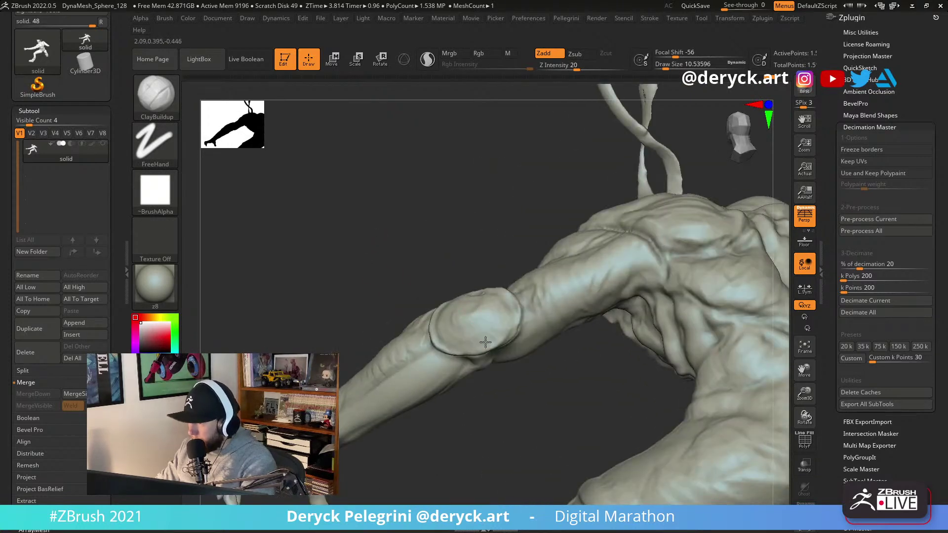
mouse_move(492, 341)
right_down()
mouse_move(413, 286)
mouse_move(438, 261)
mouse_move(377, 251)
mouse_move(362, 264)
mouse_move(417, 321)
right_up()
Carve dents and folds into the elbow pad with DamStandard at draw sizes of about 17 and 6.6.
key(b)
key(d)
key(s)
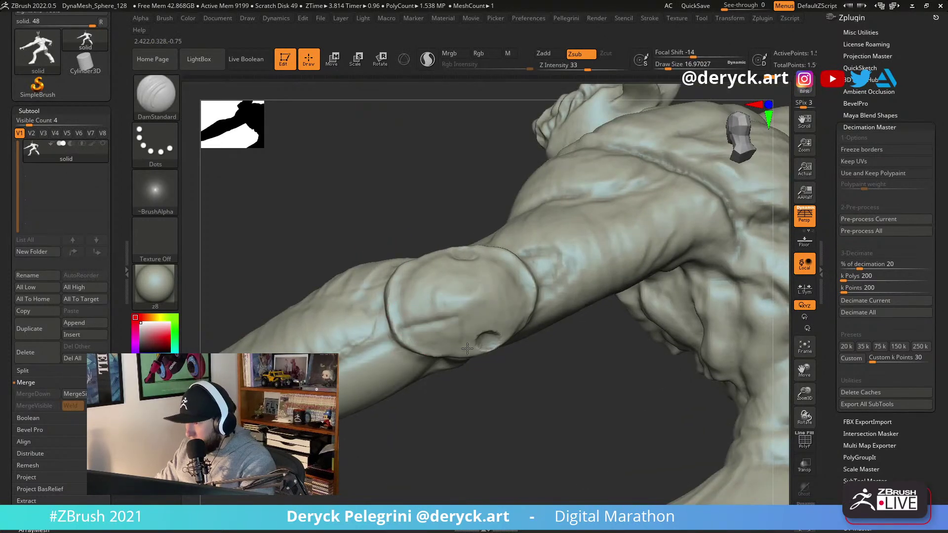
right_drag(445, 286, 419, 239)
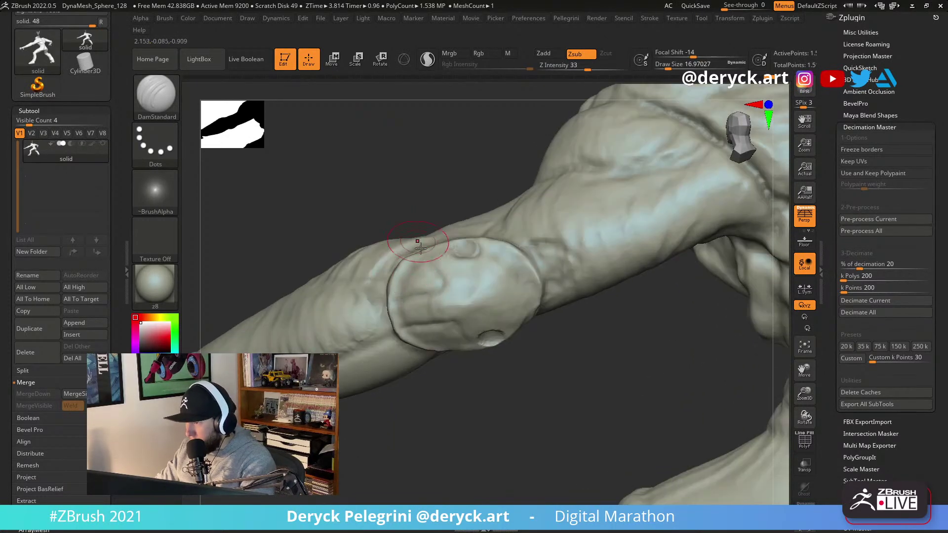
right_drag(425, 292, 432, 329)
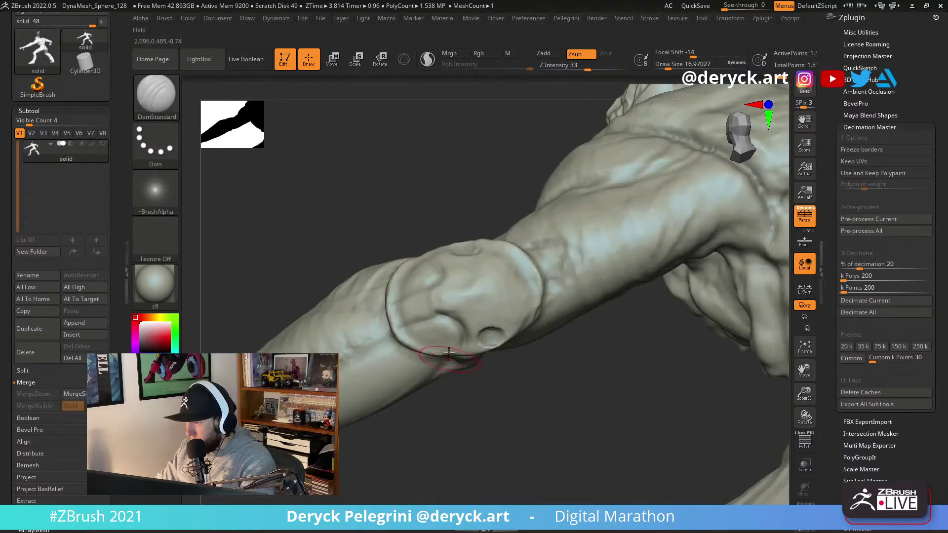
right_drag(399, 297, 423, 291)
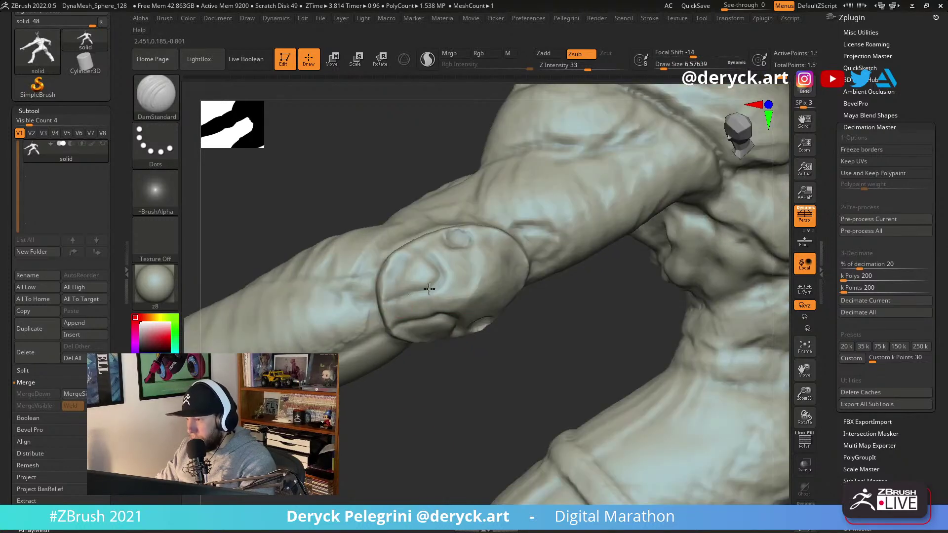
right_drag(397, 235, 526, 253)
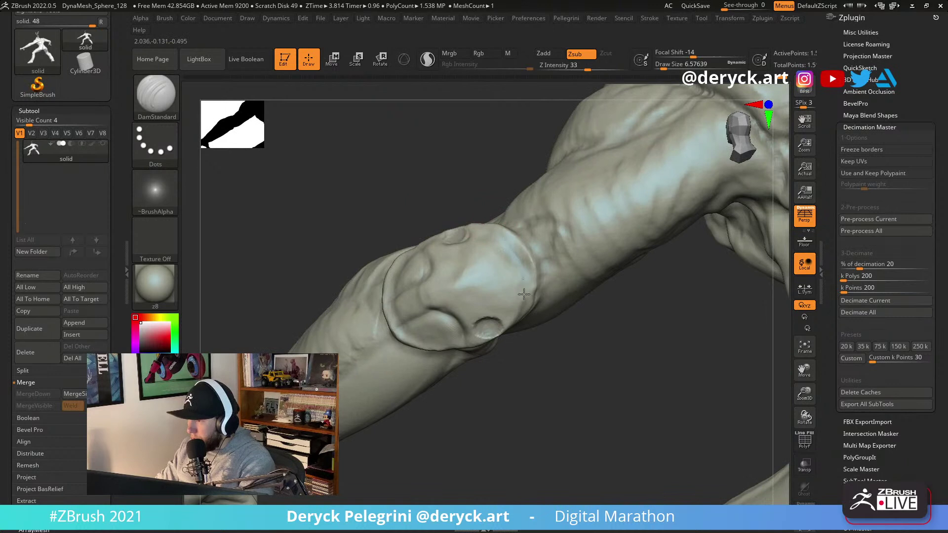
right_drag(381, 211, 416, 217)
Add volume to the middle of the elbow pad with ClayBuildup at a draw size of about 20.
key(b)
key(c)
key(b)
key(s)
drag(452, 277, 458, 275)
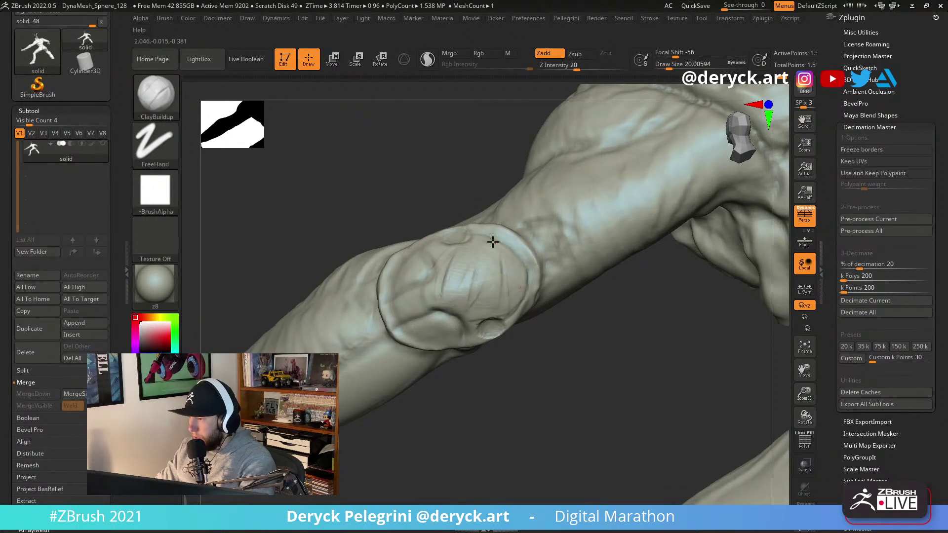
Mask the figure down to the middle of the forearm, leaving the outstretched hand and wrist unmasked.
mouse_move(395, 211)
ctrl+right_down()
mouse_move(332, 163)
mouse_move(285, 163)
mouse_move(330, 221)
mouse_move(307, 206)
mouse_move(339, 218)
mouse_move(614, 225)
mouse_move(614, 212)
mouse_move(631, 248)
mouse_move(548, 201)
ctrl+right_up()
mouse_move(548, 201)
ctrl+mouse_down()
mouse_move(540, 406)
mouse_move(402, 326)
mouse_move(497, 169)
mouse_move(543, 197)
ctrl+mouse_up()
ctrl+click(496, 219)
mouse_move(495, 218)
right_down()
mouse_move(469, 203)
mouse_move(479, 324)
mouse_move(464, 267)
right_up()
Lay a transpose line from the mask edge towards the fingers and reposition the unmasked hand, undoing one trial adjustment.
key(w)
drag(455, 270, 483, 355)
drag(469, 312, 456, 277)
mouse_move(456, 276)
right_down()
mouse_move(544, 228)
mouse_move(449, 284)
right_up()
click(456, 270)
key(ctrl+z)
drag(515, 298, 504, 299)
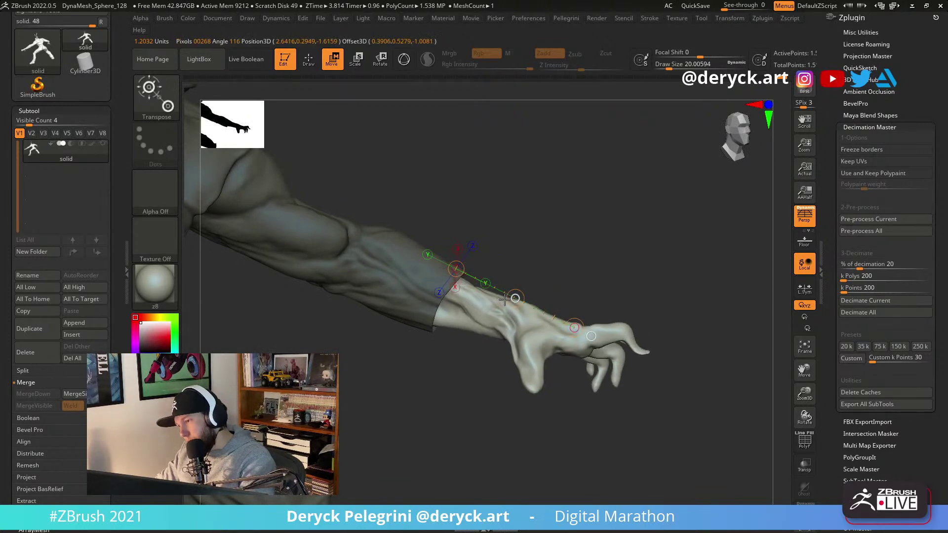
Rotate the unmasked hand about the forearm end of the transpose line and return to sculpting.
key(r)
drag(575, 328, 565, 341)
key(q)
mouse_move(565, 341)
right_down()
mouse_move(516, 249)
mouse_move(484, 262)
mouse_move(417, 232)
mouse_move(332, 237)
mouse_move(357, 261)
mouse_move(488, 270)
mouse_move(442, 288)
right_up()
key(w)
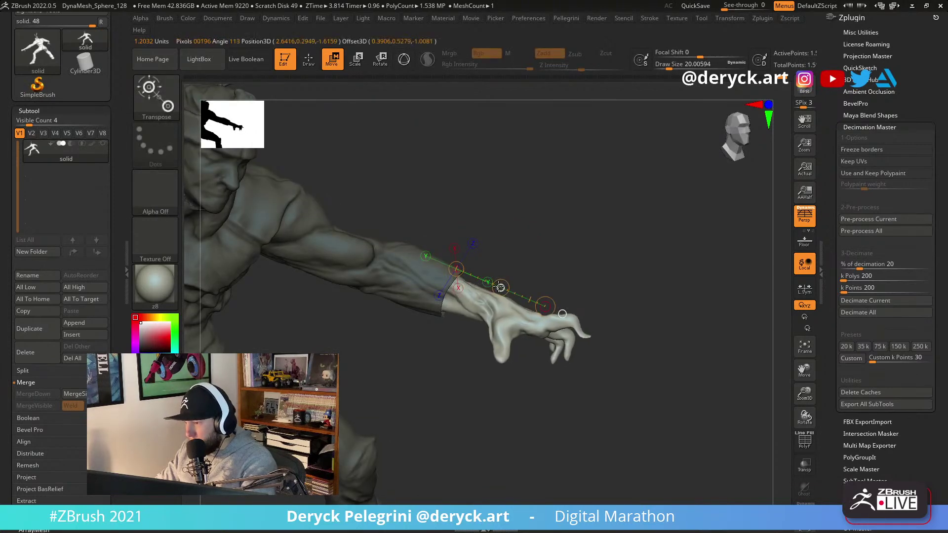
key(q)
Smooth the seam where the rotated hand meets the forearm and work over it with ClayBuildup at a draw size of about 41.
right_drag(469, 245, 419, 250)
key(shift)
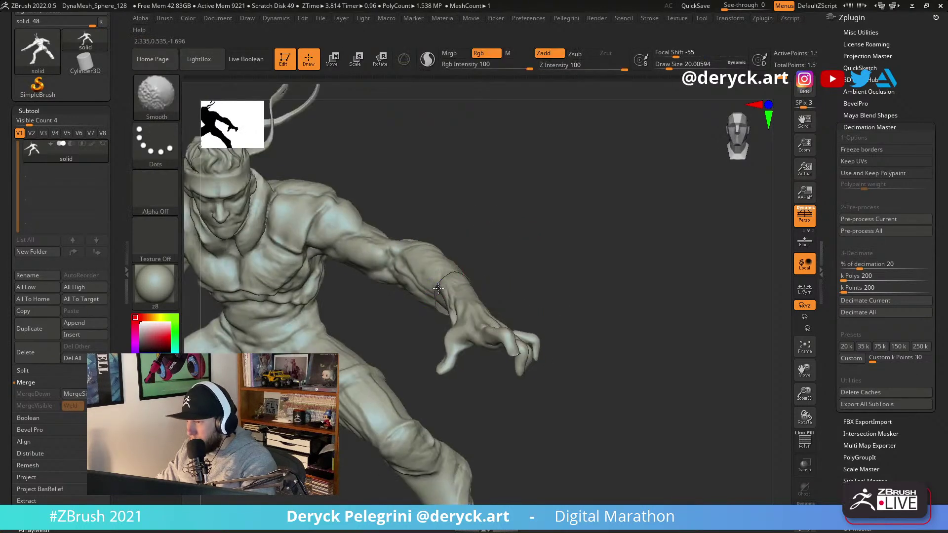
mouse_move(437, 290)
right_down()
mouse_move(415, 322)
mouse_move(412, 314)
right_up()
key(s)
drag(413, 314, 419, 314)
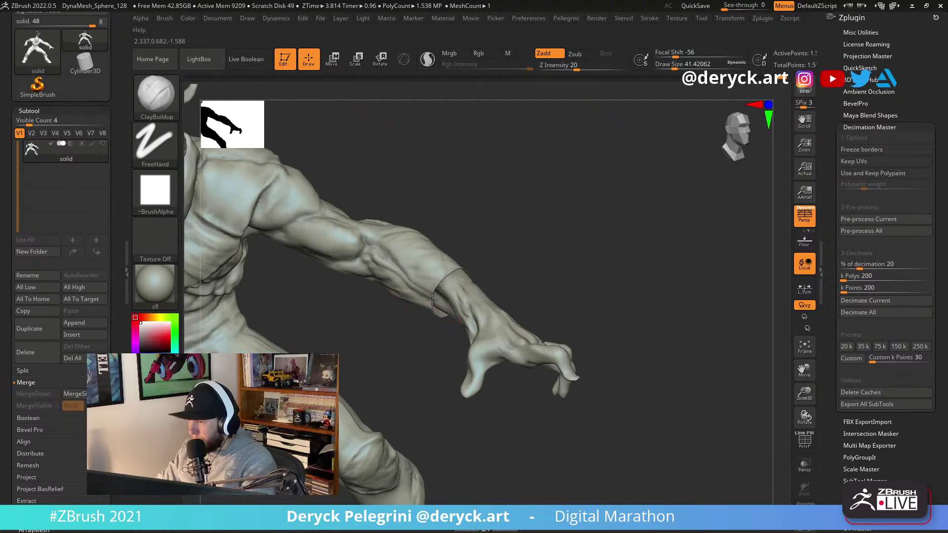
Enable Sculptris Pro and blend the forearm seam with ClayBuildup at a draw size of about 35, smoothing its edge.
key(shift)
click(428, 62)
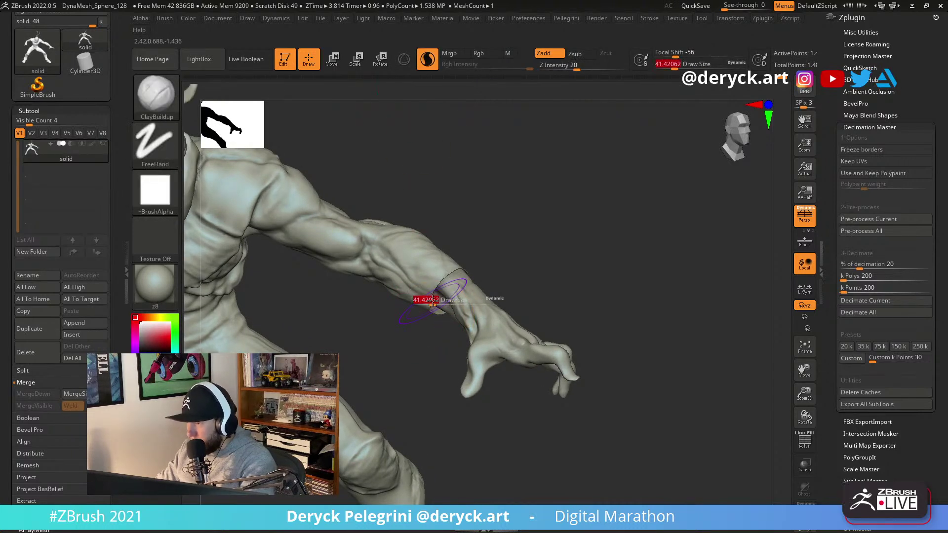
ctrl+drag(494, 220, 515, 257)
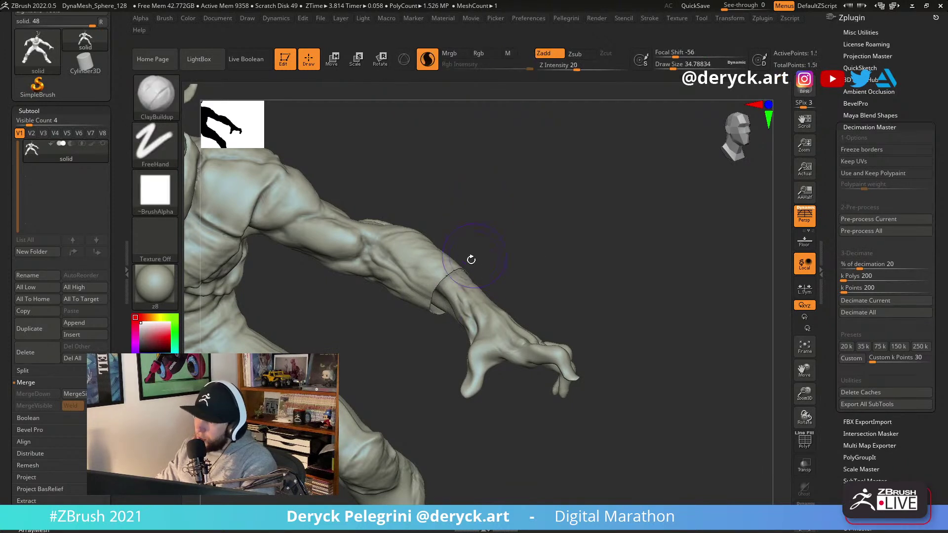
key(shift)
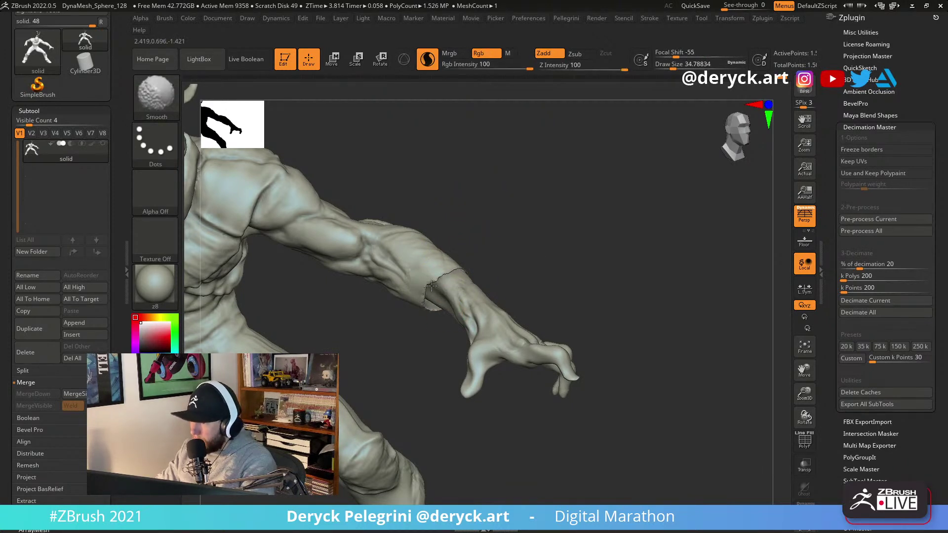
mouse_move(402, 330)
mouse_down()
mouse_move(423, 316)
mouse_move(356, 298)
mouse_move(447, 303)
mouse_move(447, 291)
mouse_move(454, 300)
mouse_move(529, 281)
mouse_up()
key(shift)
key(shift)
key(shift)
key(shift)
Close the hole in the forearm mesh and remesh the figure with DynaMesh at resolution 320.
key(space)
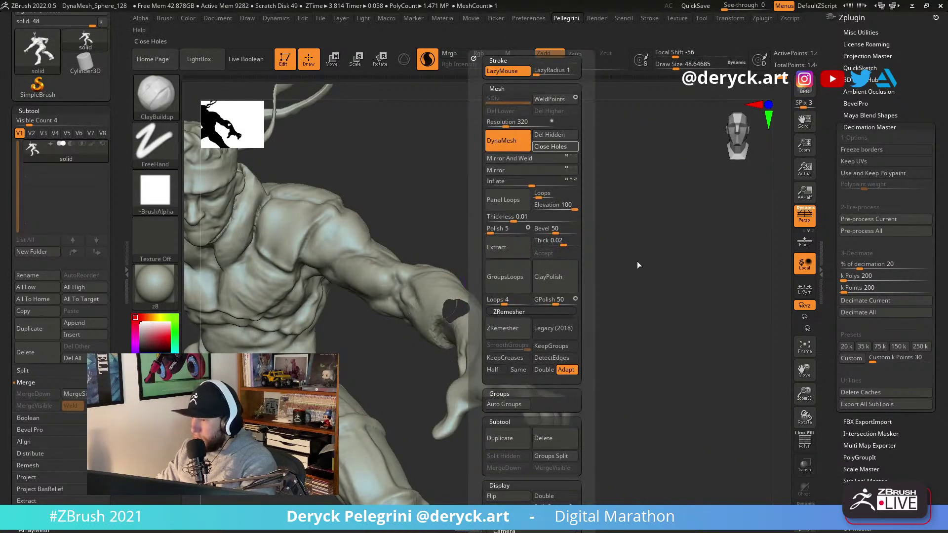
key(ctrl)
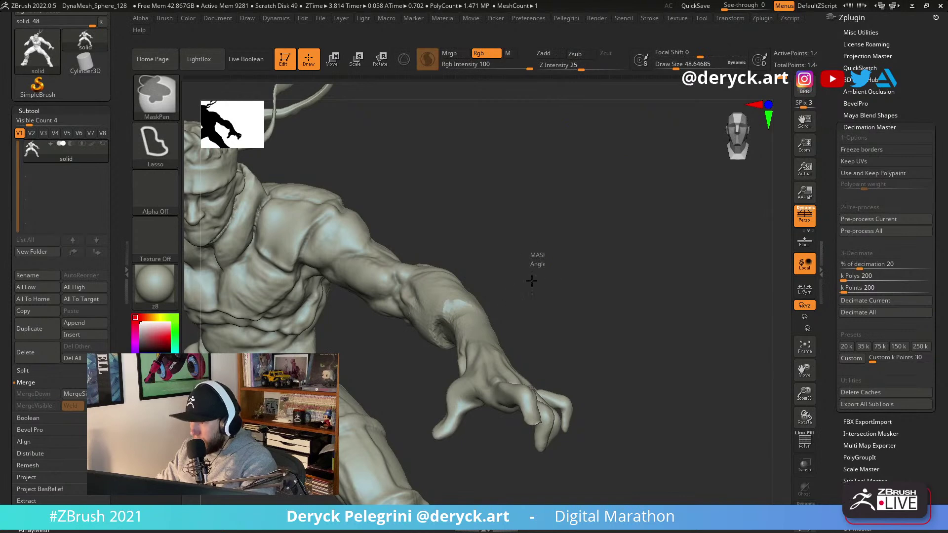
mouse_move(545, 261)
mouse_down()
mouse_move(518, 292)
mouse_move(430, 343)
mouse_move(454, 361)
mouse_move(432, 332)
mouse_move(463, 318)
mouse_move(460, 336)
mouse_up()
Flatten and smooth the rejoined forearm and adjust its outline with the Move brush at a draw size of about 46 to 51.
key(b)
key(f)
key(l)
key(shift)
mouse_move(538, 307)
mouse_down()
mouse_move(546, 318)
mouse_move(466, 262)
mouse_up()
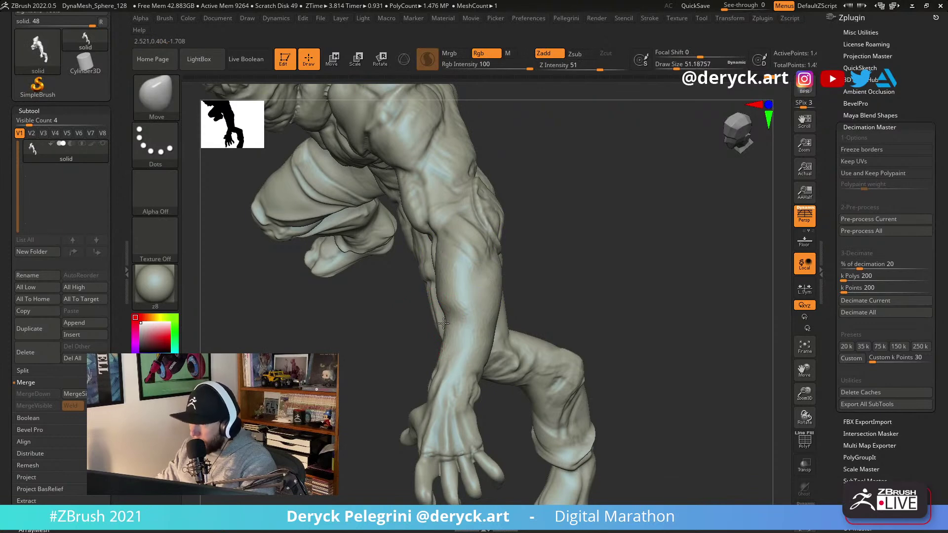
mouse_move(403, 326)
mouse_down()
mouse_move(391, 311)
mouse_move(289, 293)
mouse_up()
mouse_move(517, 276)
mouse_down()
mouse_move(538, 269)
mouse_move(447, 311)
mouse_up()
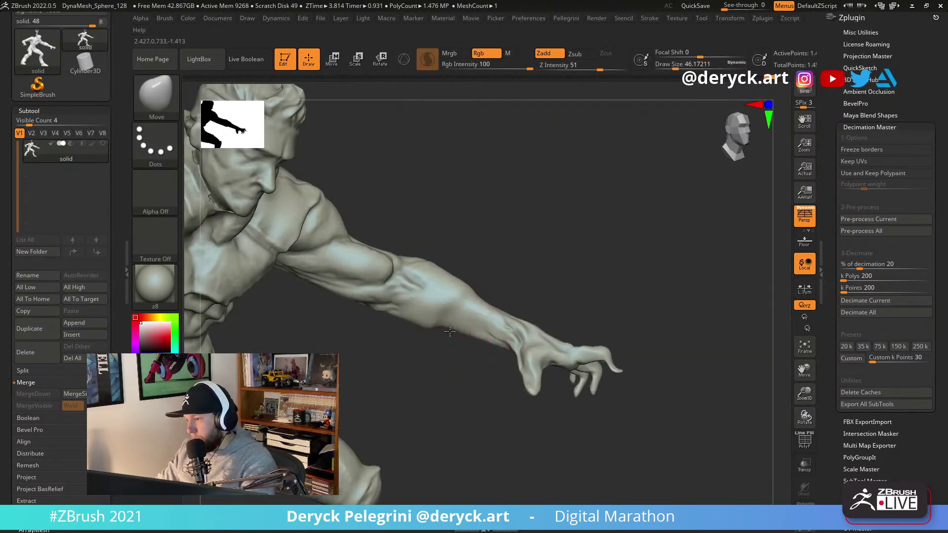
Even out the forearm surface between elbow and wrist with the Flatten brush at a draw size of about 37.
key(b)
key(f)
key(l)
right_drag(439, 336, 421, 330)
mouse_move(422, 352)
mouse_down()
mouse_move(463, 231)
mouse_move(433, 116)
mouse_up()
key([)
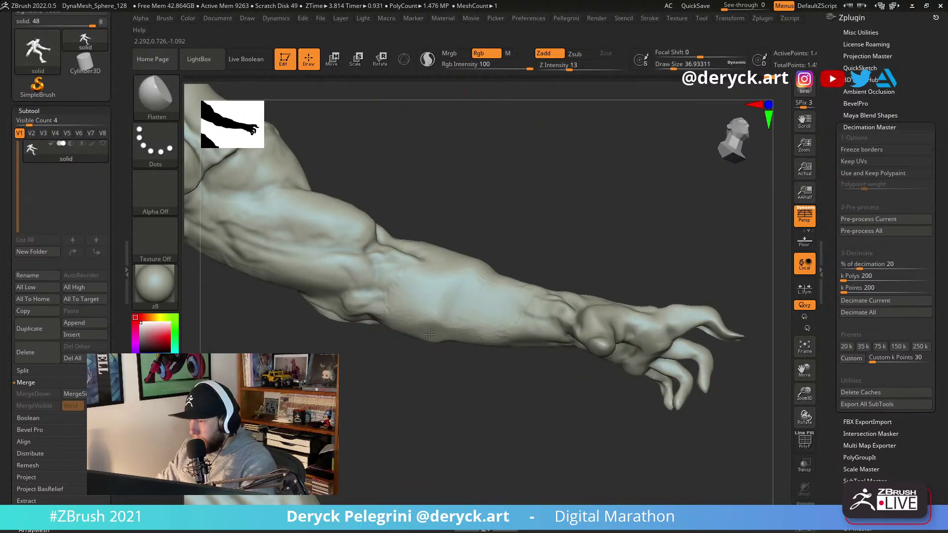
Carve muscle lines along the forearm below the elbow pad with DamStandard at a draw size of about 25.
mouse_move(405, 315)
right_down()
mouse_move(516, 302)
mouse_move(503, 293)
mouse_move(376, 297)
mouse_move(247, 271)
mouse_move(514, 296)
mouse_move(546, 287)
mouse_move(360, 250)
mouse_move(409, 244)
right_up()
key(b)
key(d)
key(s)
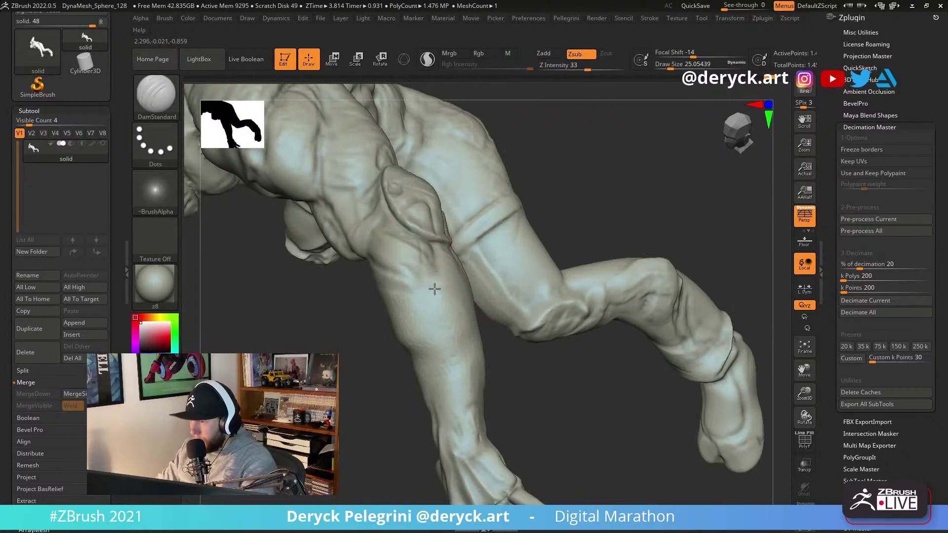
right_drag(390, 409, 391, 249)
mouse_move(460, 226)
right_down()
mouse_move(368, 255)
mouse_move(378, 224)
right_up()
Build up the forearm muscles beside the elbow pad with ClayBuildup at a draw size of about 25 and smooth them.
key(b)
key(c)
key(b)
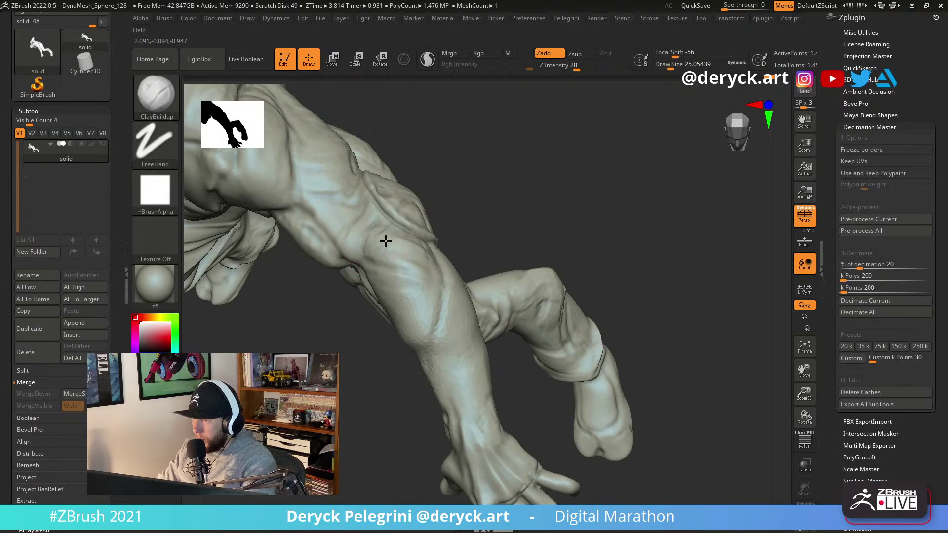
key(shift)
mouse_move(414, 270)
right_down()
mouse_move(554, 188)
mouse_move(529, 199)
mouse_move(502, 169)
mouse_move(618, 209)
mouse_move(328, 207)
mouse_move(277, 214)
mouse_move(324, 225)
mouse_move(252, 221)
mouse_move(298, 227)
mouse_move(430, 343)
right_up()
Reshape the contour of the hips and buttocks with the Move brush at a draw size of about 74.
key(b)
key(m)
key(v)
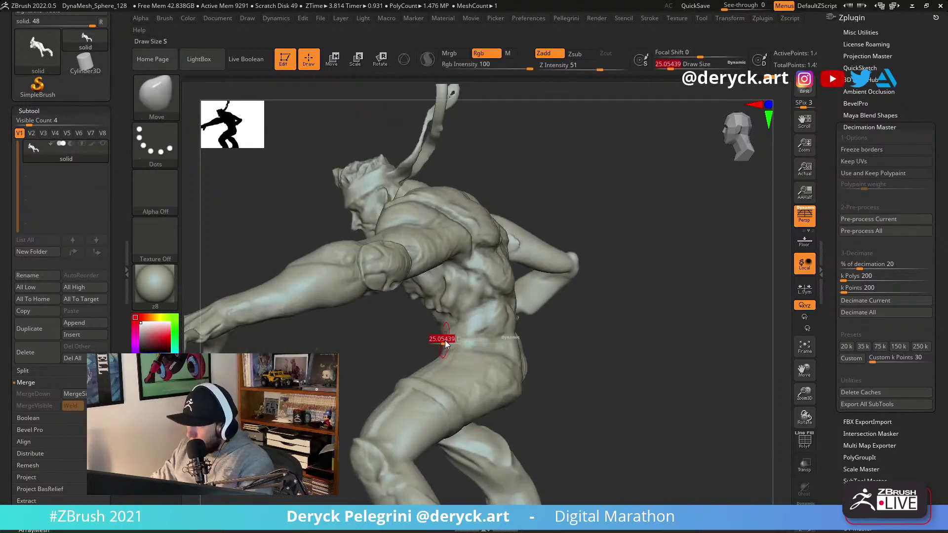
right_drag(509, 385, 519, 394)
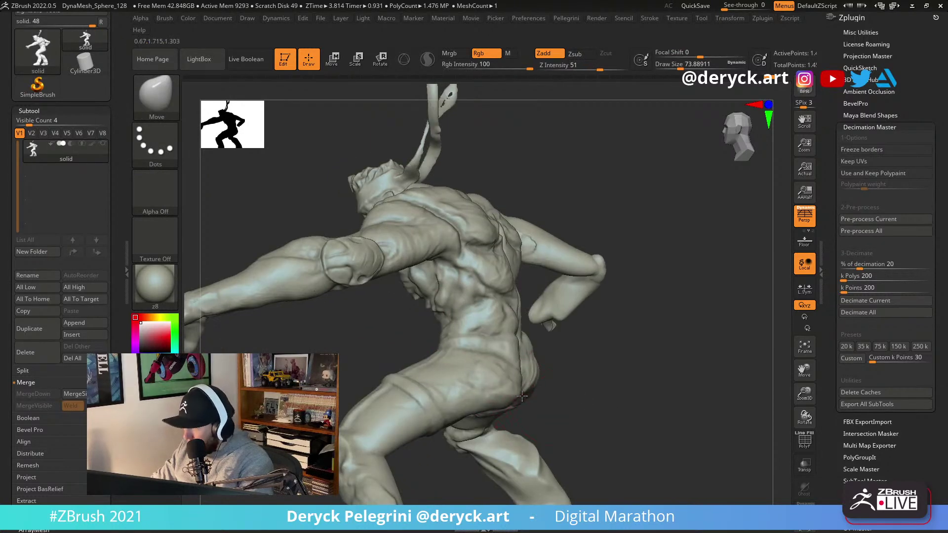
drag(522, 396, 478, 419)
mouse_move(575, 419)
alt+mouse_down()
mouse_move(594, 343)
mouse_move(603, 363)
mouse_move(611, 321)
alt+mouse_up()
Cut trouser creases into the thigh above the bent knee with DamStandard at a draw size of about 35.
key(b)
key(d)
key(s)
key(s)
mouse_move(416, 316)
mouse_down()
mouse_move(408, 315)
mouse_move(441, 327)
mouse_up()
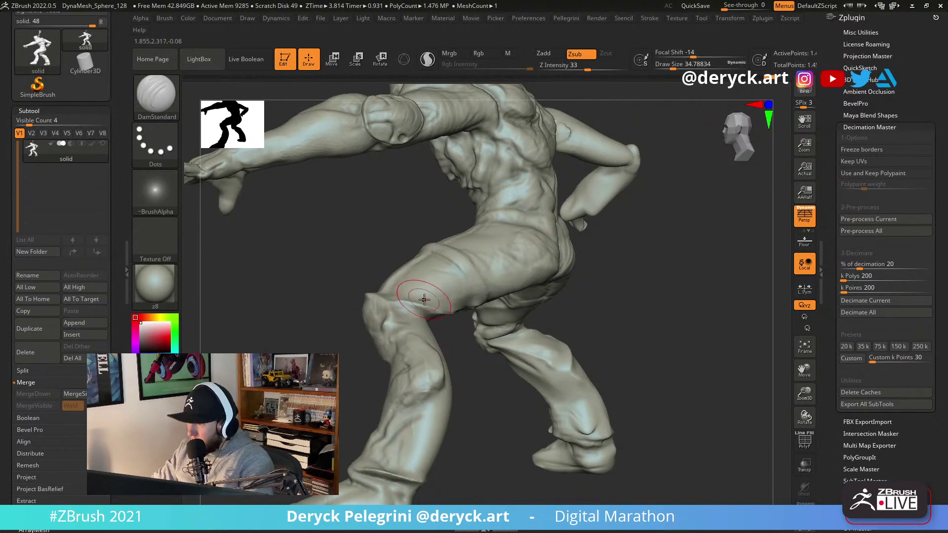
Build cloth folds around the back of the thigh and buttock with ClayBuildup at a draw size of about 44.
key(b)
key(c)
key(b)
right_drag(463, 273, 445, 286)
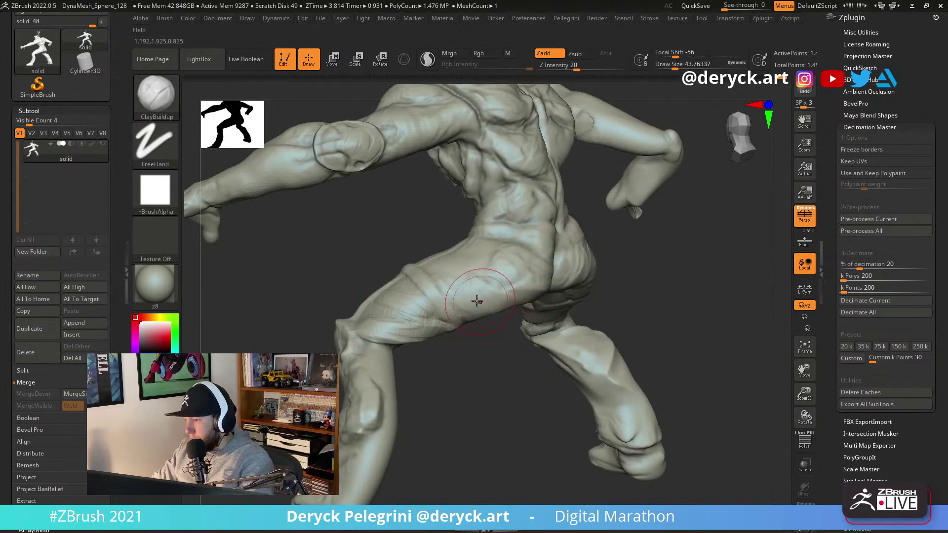
right_drag(495, 236, 341, 292)
key(s)
drag(474, 293, 469, 294)
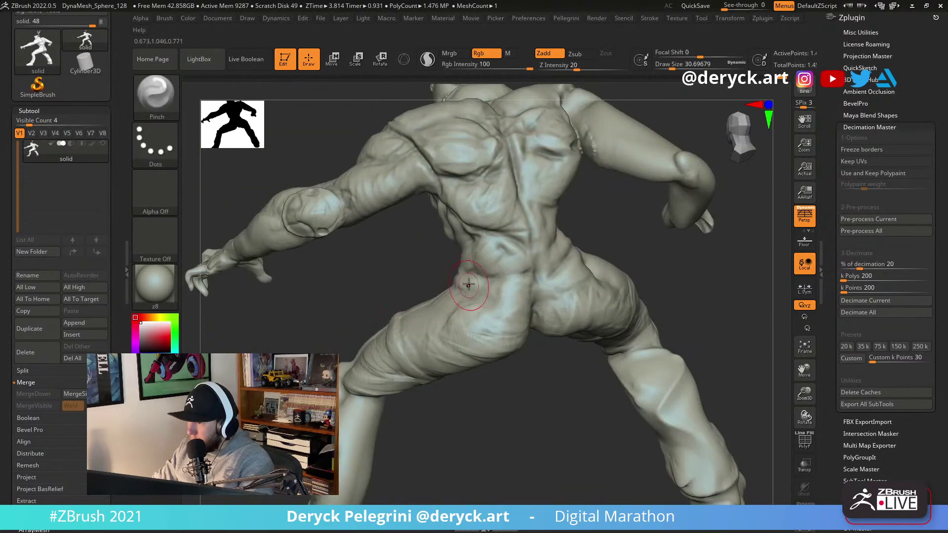
Pinch the folds at the waist and deepen the creases around the buttocks with DamStandard at a draw size of about 22.
key(b)
key(p)
key(i)
key(b)
key(d)
key(s)
key([)
mouse_move(577, 262)
right_down()
mouse_move(530, 257)
mouse_move(452, 301)
right_up()
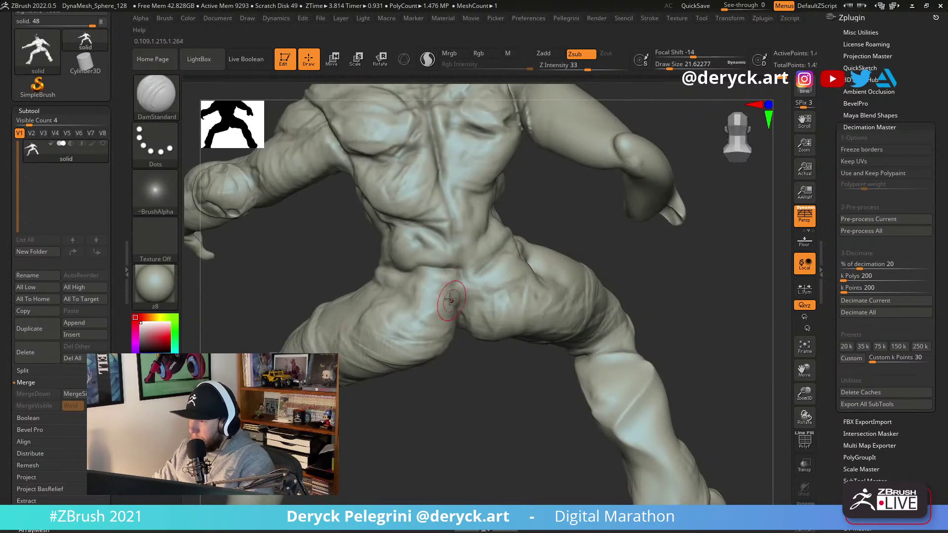
Add volume around the crease between the buttocks with the Inflat brush, raising the draw size to about 56.
right_drag(474, 368, 444, 327)
key(b)
key(i)
key(n)
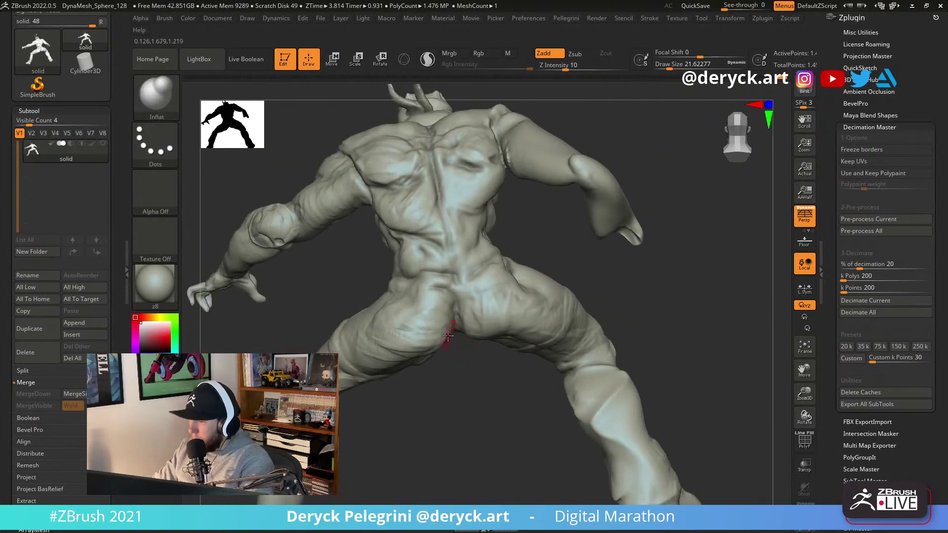
key(bracketleft)
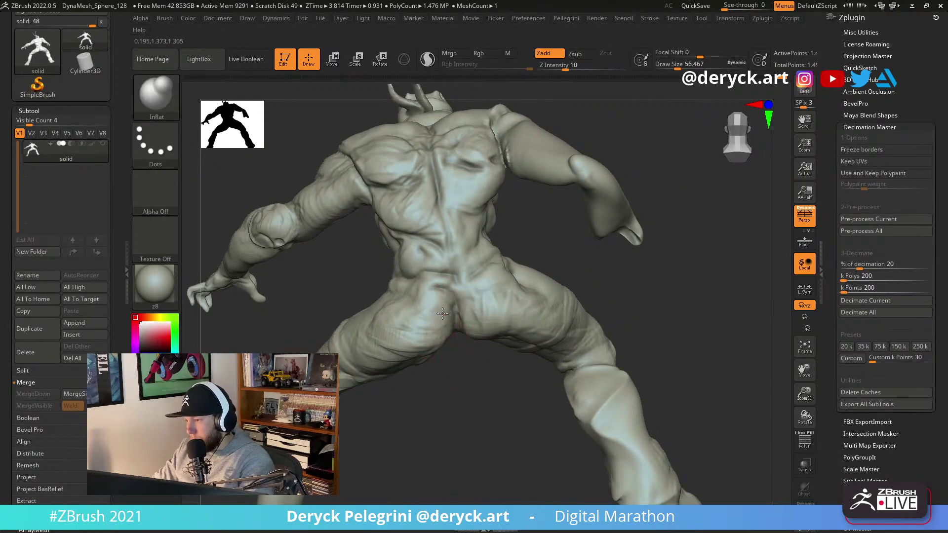
mouse_move(459, 326)
right_down()
mouse_move(489, 347)
mouse_move(469, 390)
right_up()
Adjust the shape of the leg below the outstretched arm with the Move brush at a draw size of about 71.
mouse_move(282, 339)
ctrl+right_down()
mouse_move(253, 274)
mouse_move(319, 271)
mouse_move(272, 258)
mouse_move(297, 269)
mouse_move(294, 259)
mouse_move(339, 329)
mouse_move(446, 372)
mouse_move(476, 360)
ctrl+right_up()
key(b)
key(m)
key(v)
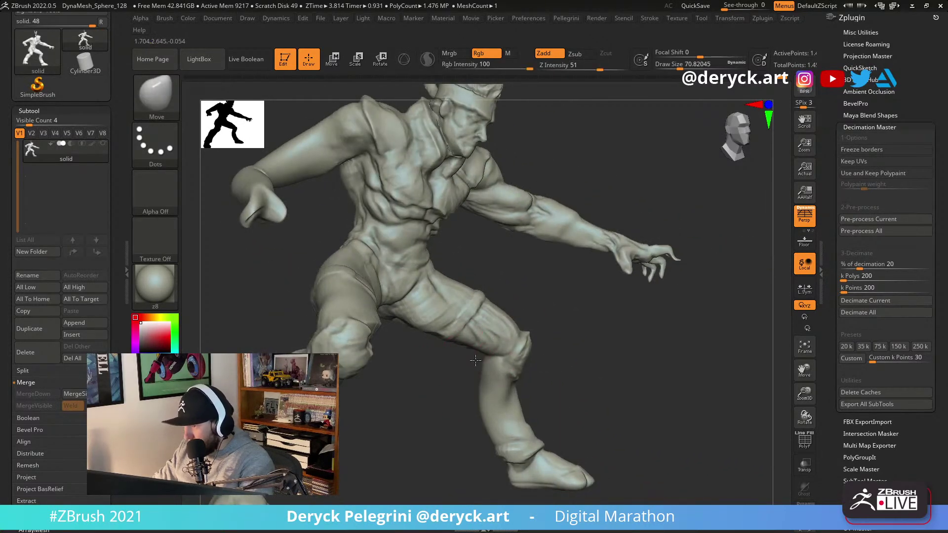
mouse_move(474, 384)
right_down()
mouse_move(481, 391)
mouse_move(373, 345)
mouse_move(303, 354)
mouse_move(345, 375)
right_up()
Define the calf of the leg below the outstretched arm with DamStandard and Pinch, using DamStandard draw sizes of about 35 to 41.
key(b)
key(d)
key(s)
mouse_move(375, 420)
right_down()
mouse_move(477, 347)
mouse_move(382, 373)
right_up()
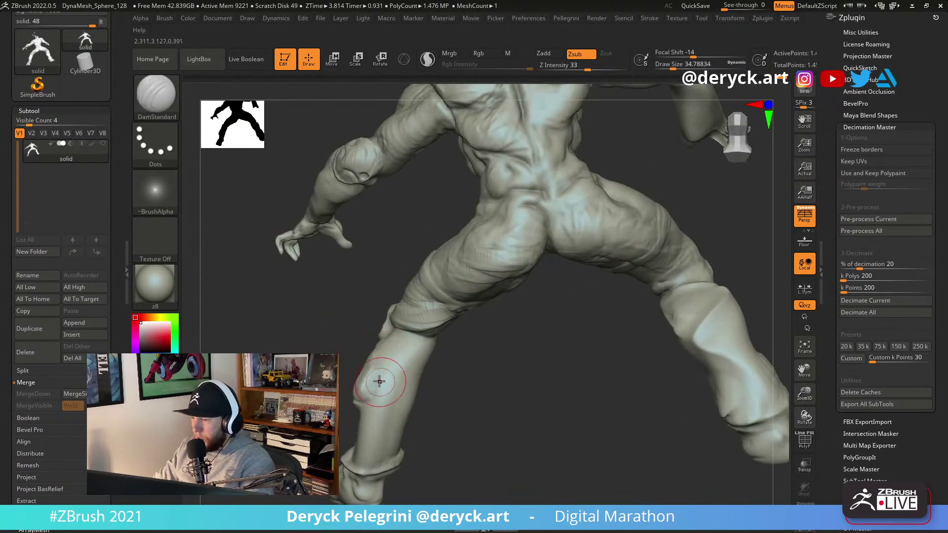
key(b)
key(p)
key(i)
key(b)
key(d)
key(s)
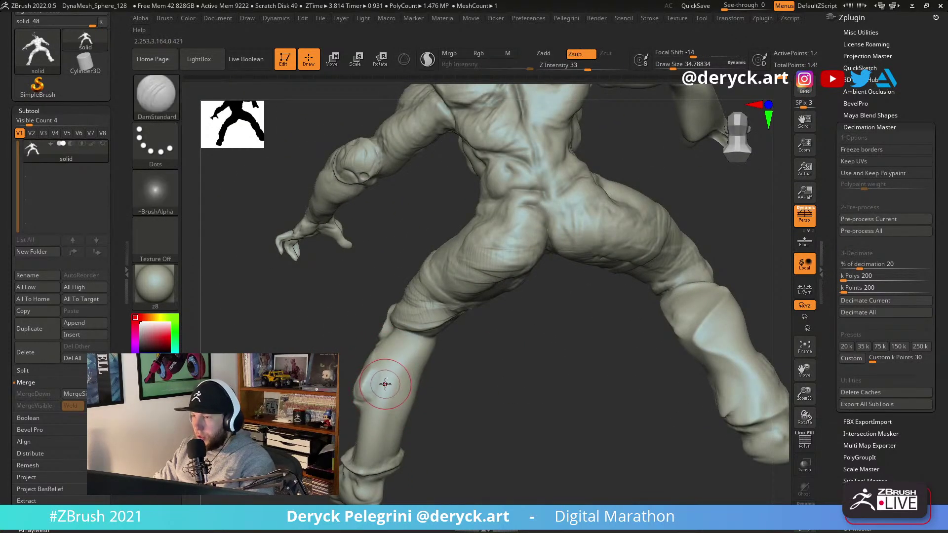
key(s)
drag(381, 390, 385, 391)
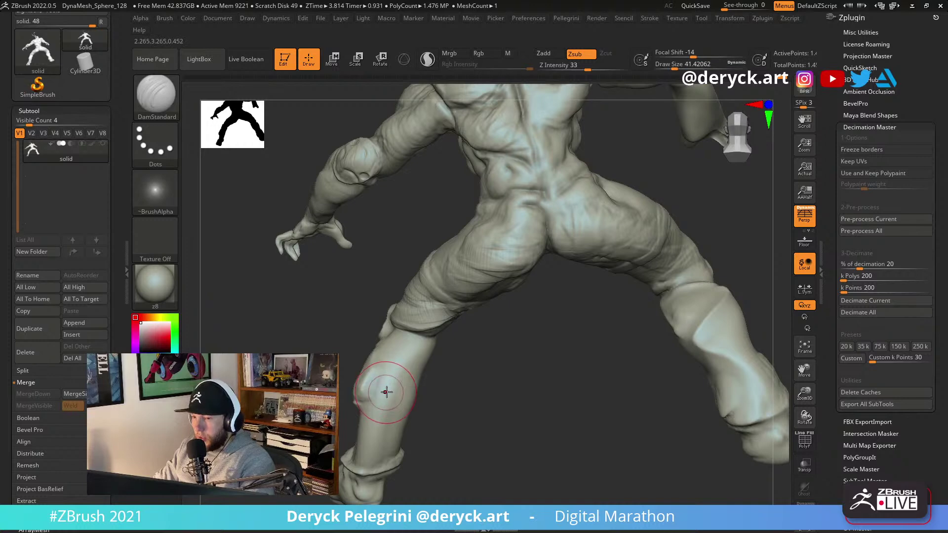
mouse_move(394, 403)
right_down()
mouse_move(410, 401)
mouse_move(395, 404)
right_up()
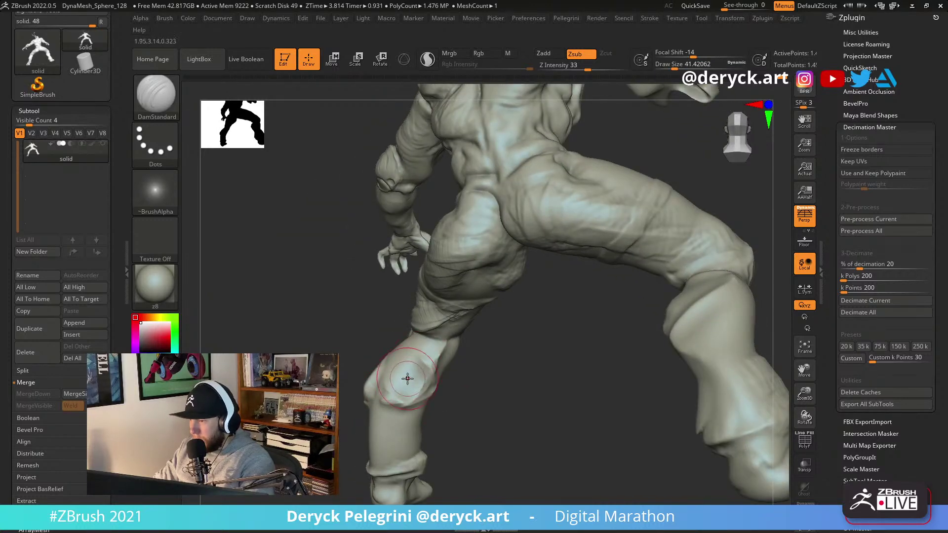
Build trouser folds over the upper calf with ClayBuildup at a draw size of about 41.
key(b)
key(c)
key(b)
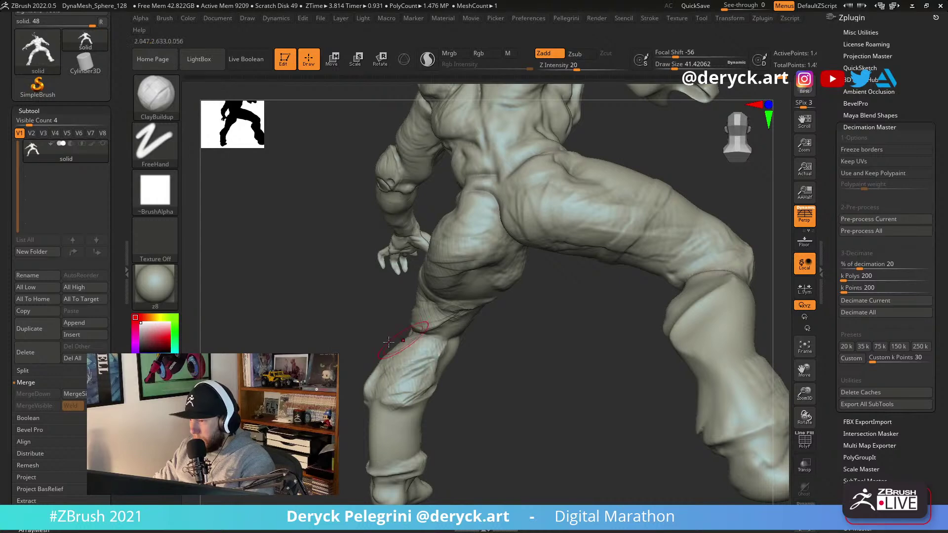
right_drag(417, 349, 403, 344)
mouse_move(400, 386)
right_down()
mouse_move(409, 390)
mouse_move(395, 405)
mouse_move(425, 395)
mouse_move(390, 380)
mouse_move(401, 406)
mouse_move(424, 346)
right_up()
Carve creases into the folds behind the knee and calf with DamStandard at a draw size of about 41.
key(b)
key(d)
key(s)
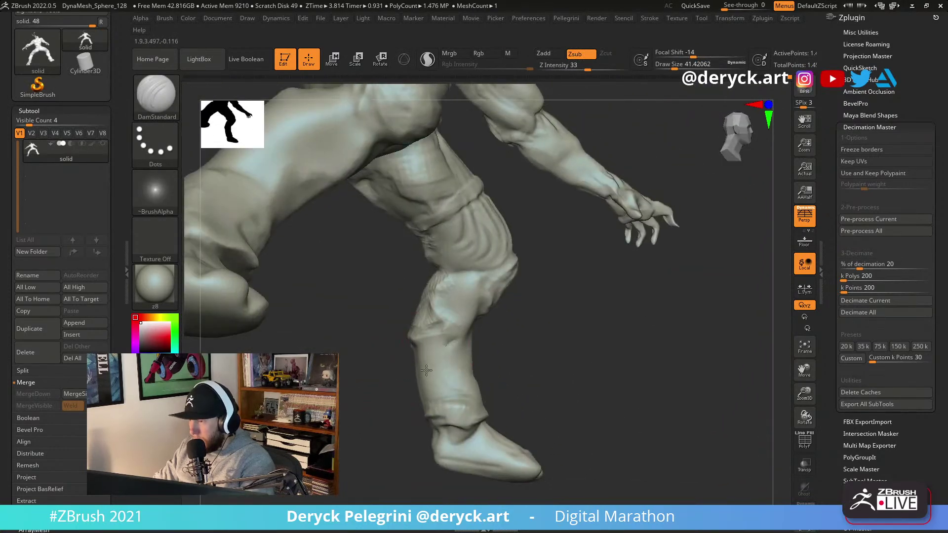
right_drag(433, 390, 423, 415)
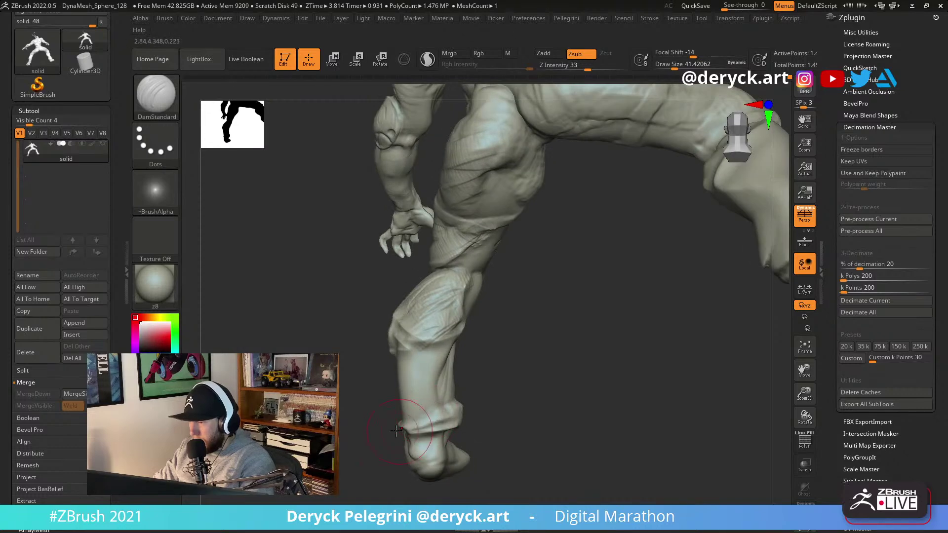
Flatten the lower trouser leg around the cuff above the ankle.
key(b)
key(f)
key(l)
key(s)
drag(428, 424, 431, 420)
key(s)
mouse_move(451, 412)
right_down()
mouse_move(489, 411)
mouse_move(454, 422)
mouse_move(528, 385)
right_up()
right_drag(462, 360, 514, 358)
Carve diagonal cloth creases down the shin from below the knee with DamStandard at a draw size of about 31.
key(b)
key(d)
key(s)
mouse_move(426, 299)
mouse_down()
mouse_move(452, 322)
mouse_move(448, 395)
mouse_up()
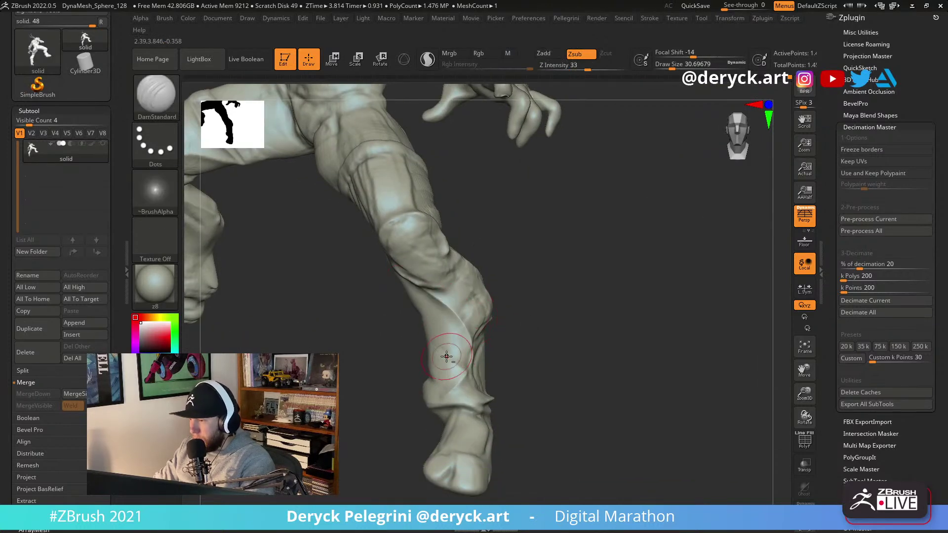
mouse_move(423, 304)
mouse_down()
mouse_move(448, 324)
mouse_move(440, 330)
mouse_move(433, 320)
mouse_move(464, 291)
mouse_up()
Flatten the cloth folds on the calf and shin with the Flatten brush at a draw size of about 31.
key(b)
key(f)
key(a)
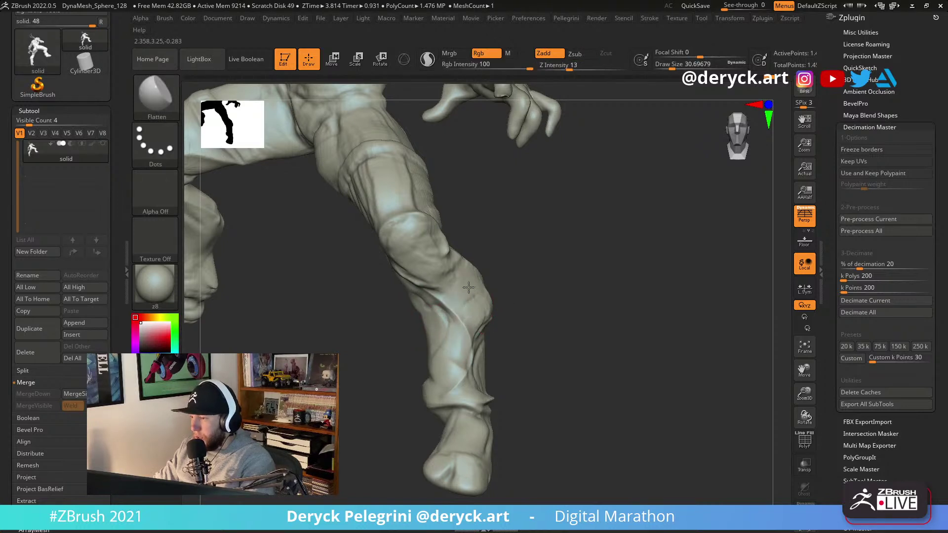
mouse_move(481, 383)
mouse_down()
mouse_move(462, 363)
mouse_move(459, 377)
mouse_up()
Carve the lid line of the figure's right eye with DamStandard at a draw size of about 5.
mouse_move(538, 349)
mouse_down()
mouse_move(567, 347)
mouse_move(548, 287)
mouse_up()
mouse_move(349, 306)
mouse_down()
mouse_move(376, 310)
mouse_move(426, 409)
mouse_move(425, 390)
mouse_up()
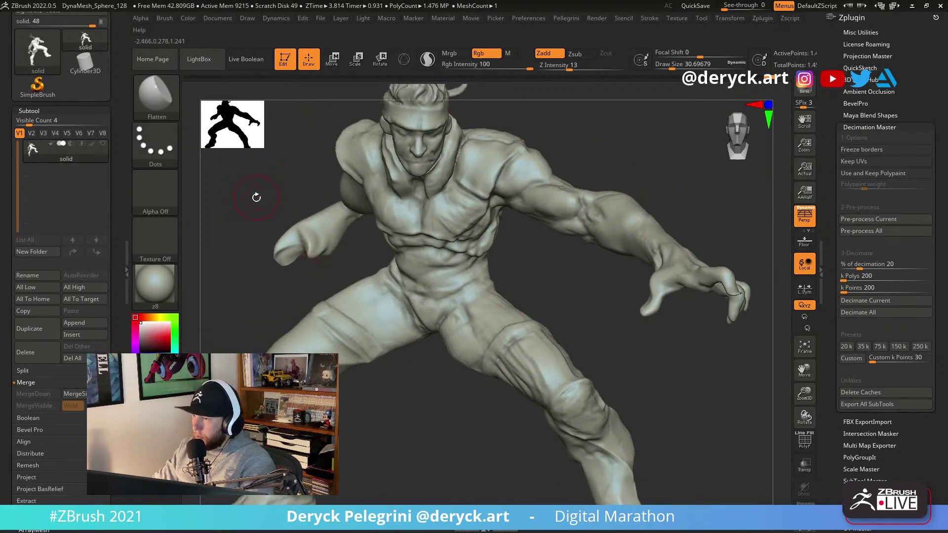
drag(257, 197, 429, 216)
mouse_move(271, 200)
mouse_down()
mouse_move(254, 252)
mouse_move(256, 231)
mouse_move(276, 242)
mouse_up()
key(b)
key(d)
key(s)
key(s)
mouse_move(400, 268)
mouse_down()
mouse_move(401, 258)
mouse_move(374, 246)
mouse_up()
key(s)
key(s)
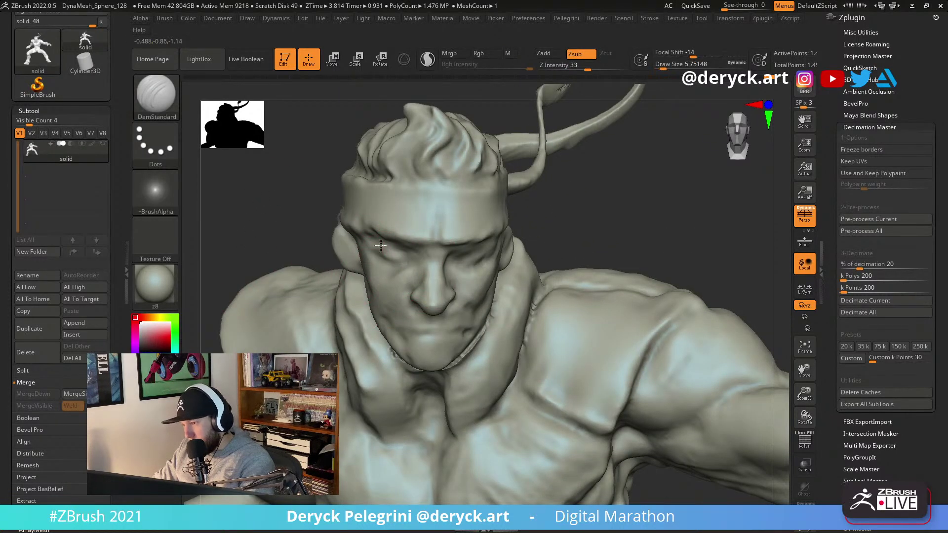
key(s)
click(411, 259)
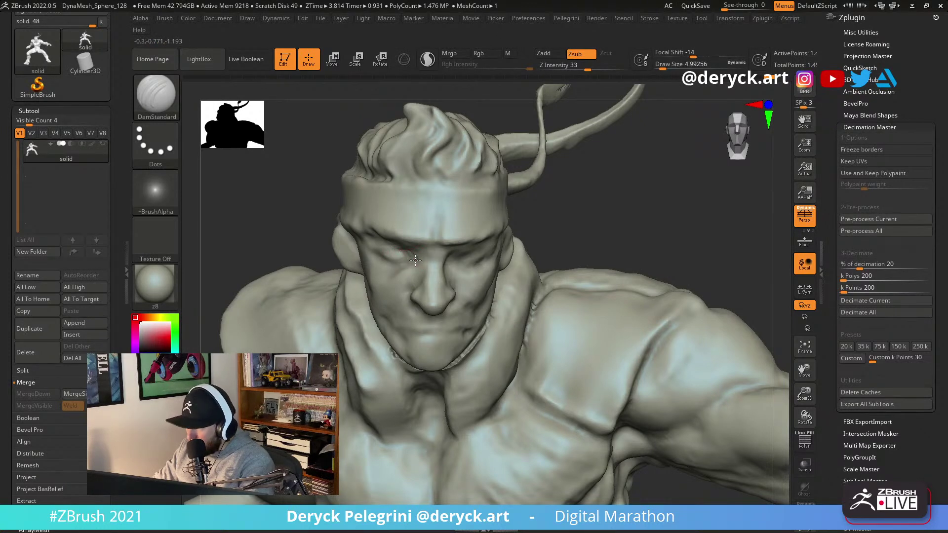
Adjust the shape around the right eye and upper cheek with the Move brush at a draw size of about 8.4.
mouse_move(486, 272)
right_down()
mouse_move(412, 290)
mouse_move(386, 283)
right_up()
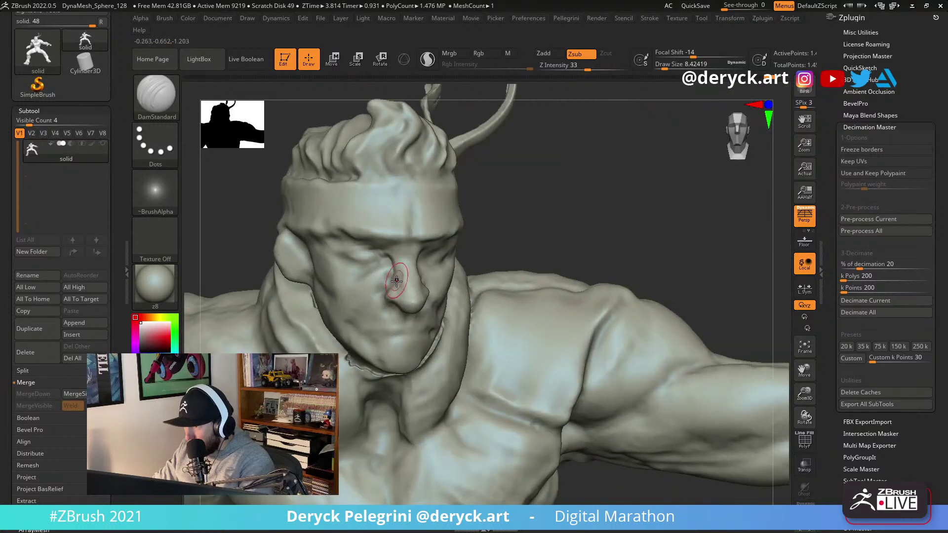
right_drag(527, 225, 632, 271)
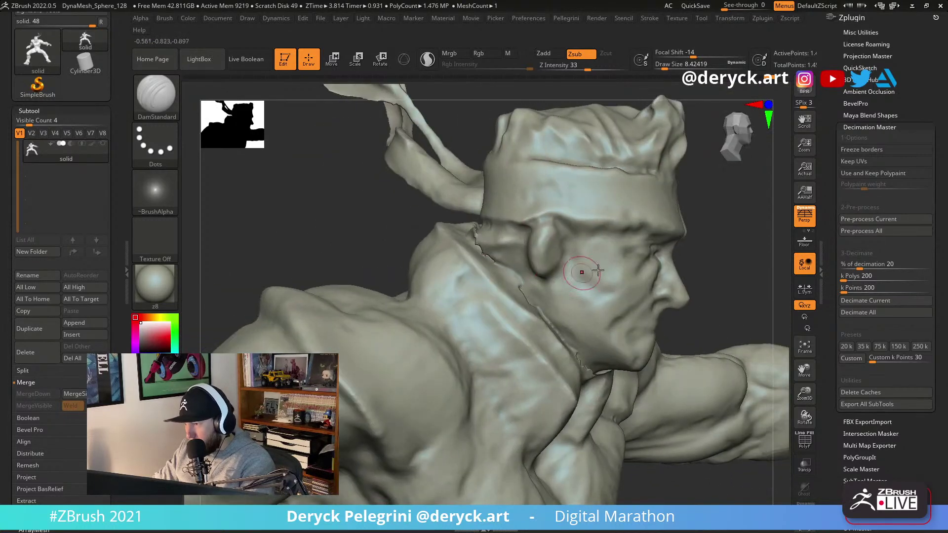
right_drag(724, 272, 550, 295)
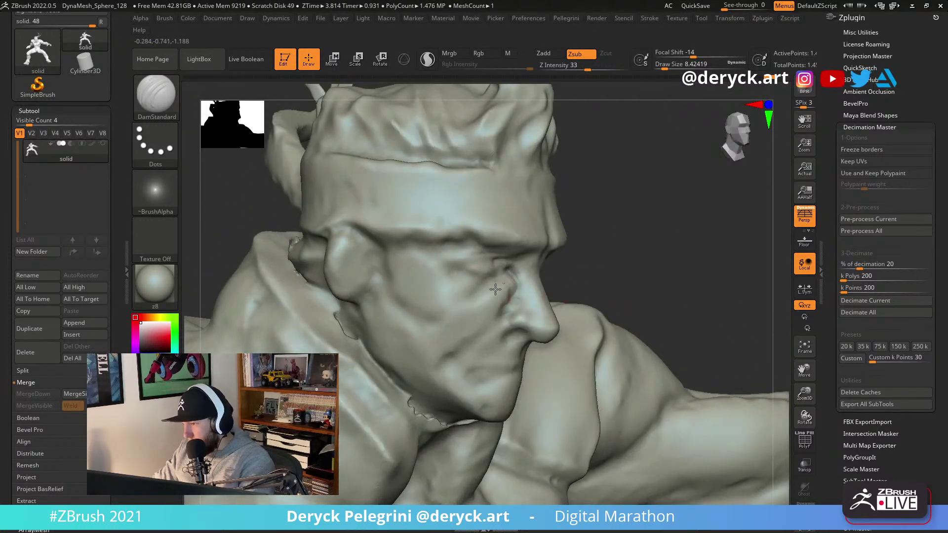
key(b)
key(m)
key(v)
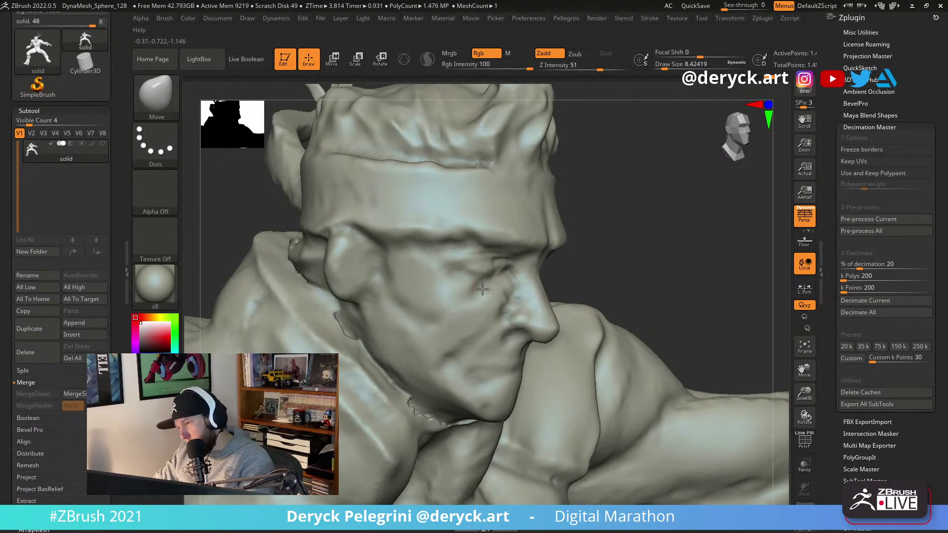
right_drag(599, 274, 499, 277)
Carve a crease under the right eye with DamStandard at a draw size of about 8.4.
key(b)
key(d)
key(s)
drag(466, 277, 501, 277)
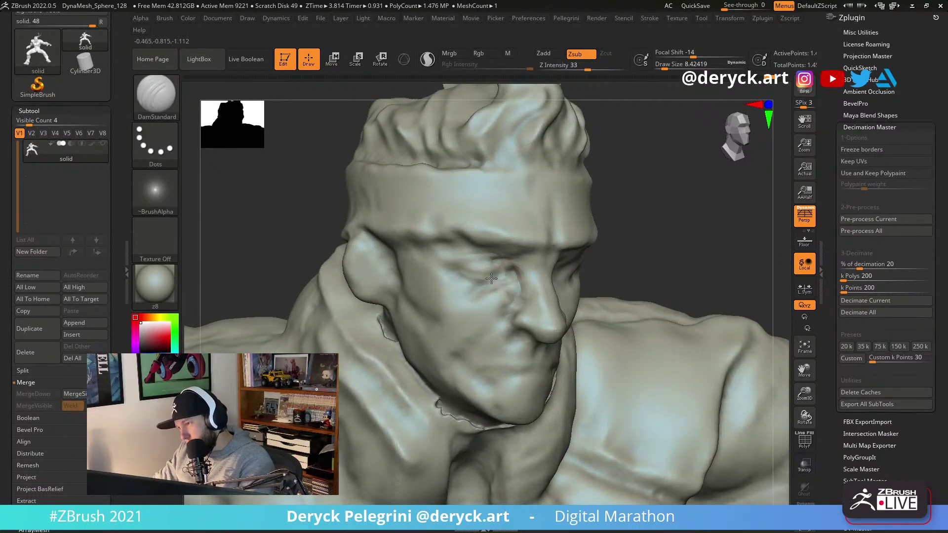
Build up the right upper eyelid with ClayBuildup at a draw size of about 8.4.
right_drag(469, 265, 487, 271)
key(b)
key(c)
key(b)
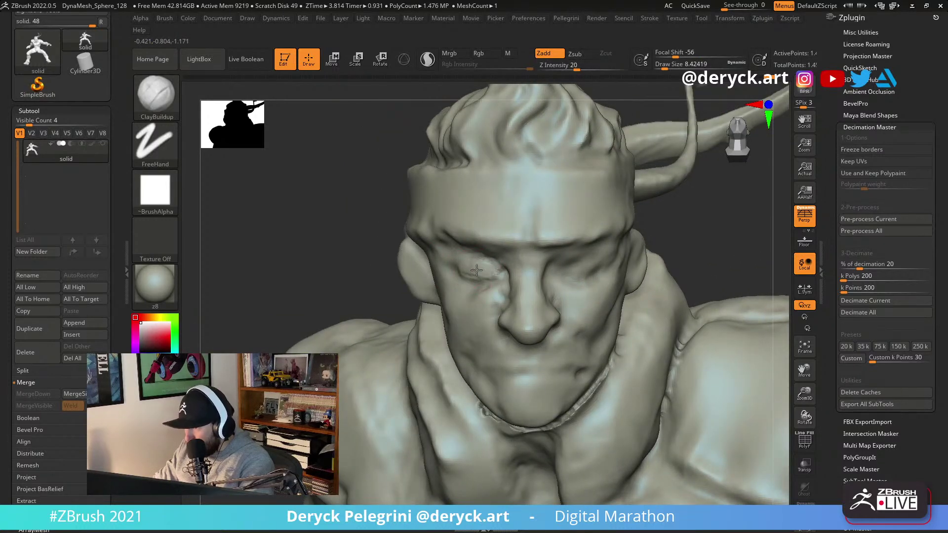
Carve the right eyelid crease with DamStandard at a draw size of about 2 and refine the lower lid with ClayBuildup.
key(b)
key(d)
key(s)
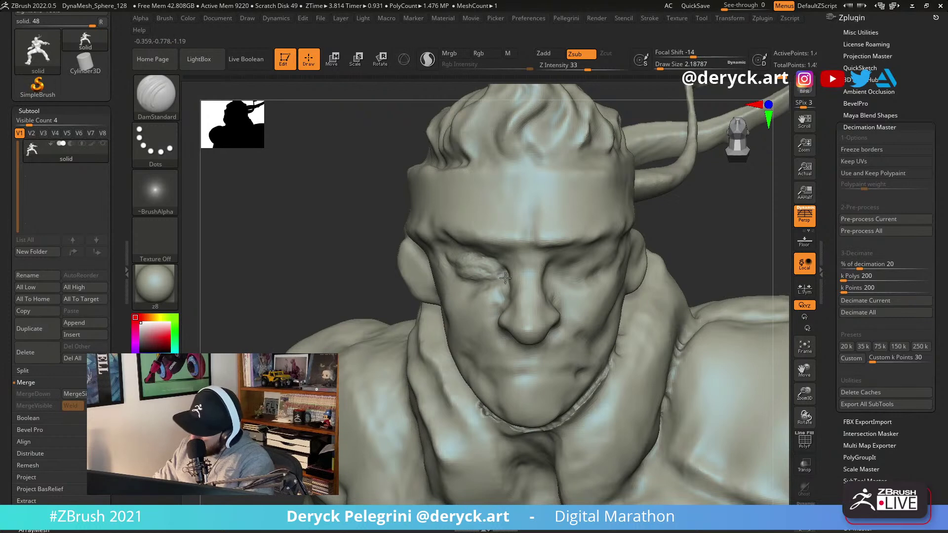
key(b)
key(c)
key(b)
key(b)
key(d)
key(s)
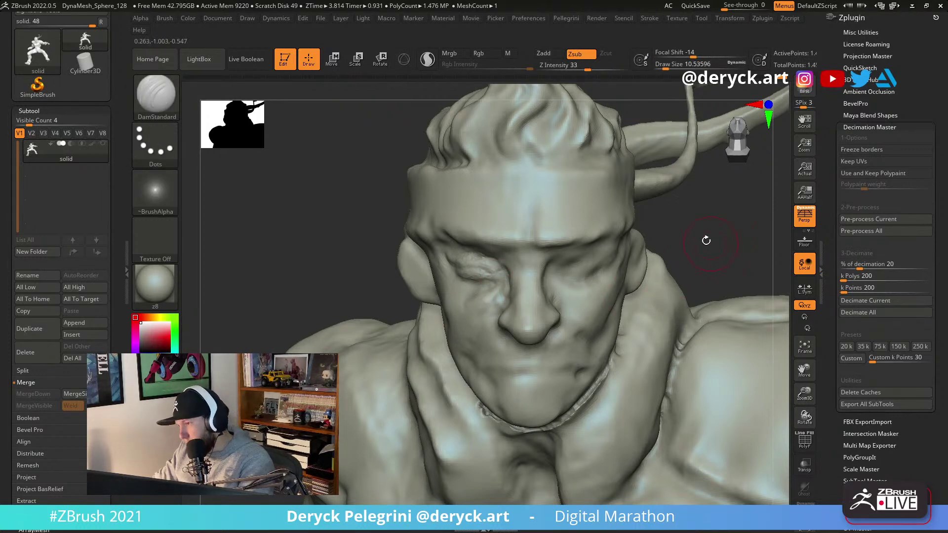
Build up the left eyelids with ClayBuildup at a draw size of about 3.7.
drag(711, 244, 600, 271)
key(b)
key(c)
key(b)
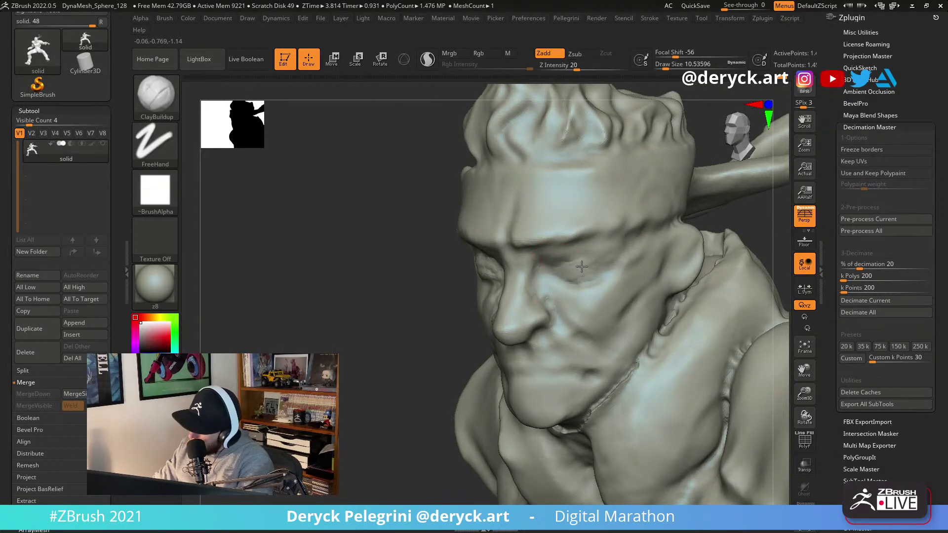
key(s)
drag(570, 267, 580, 269)
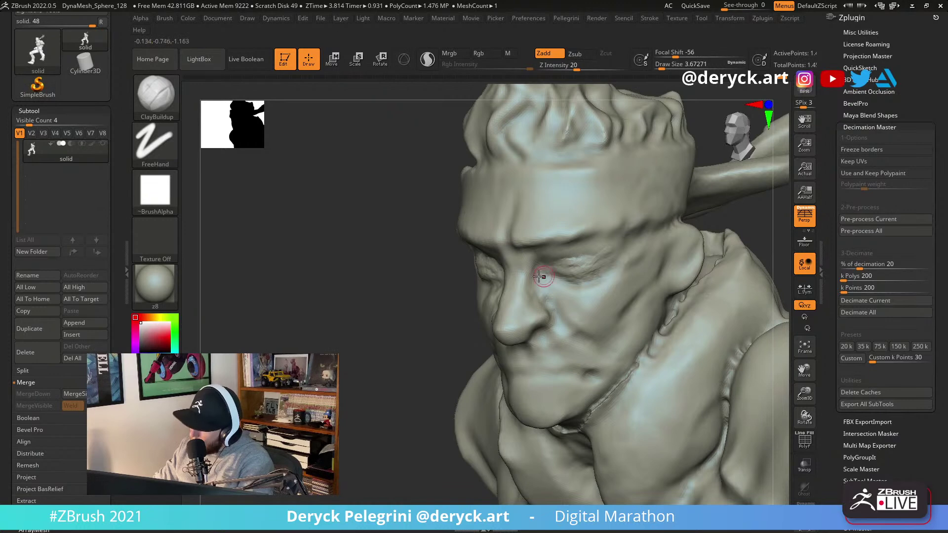
Flatten the surface around the right eye and nose bridge with the Flatten brush at a draw size of about 5.8.
drag(389, 246, 459, 272)
key(b)
key(f)
key(l)
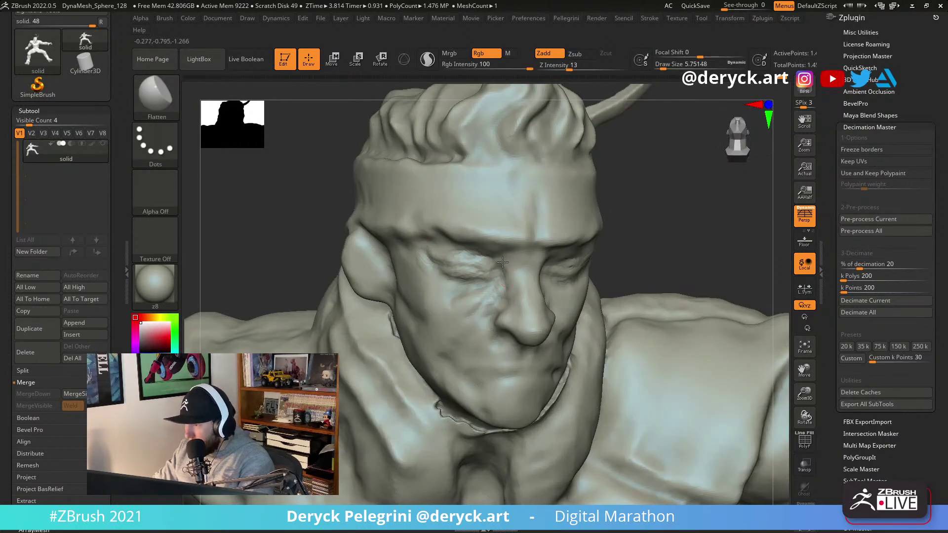
Deepen the inner eye corners beside the nose bridge with DamStandard at a draw size of about 10.5.
drag(634, 273, 514, 272)
key(b)
key(d)
key(s)
mouse_move(395, 227)
mouse_down()
mouse_move(402, 230)
mouse_move(387, 225)
mouse_move(430, 257)
mouse_up()
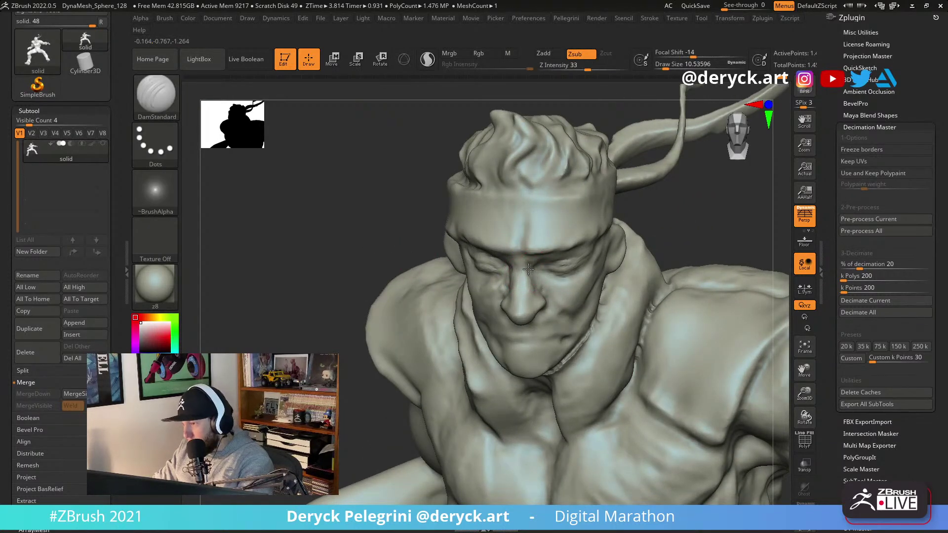
Carve finer creases beside the nose and across the right cheek with DamStandard at a draw size of about 5.8.
key([)
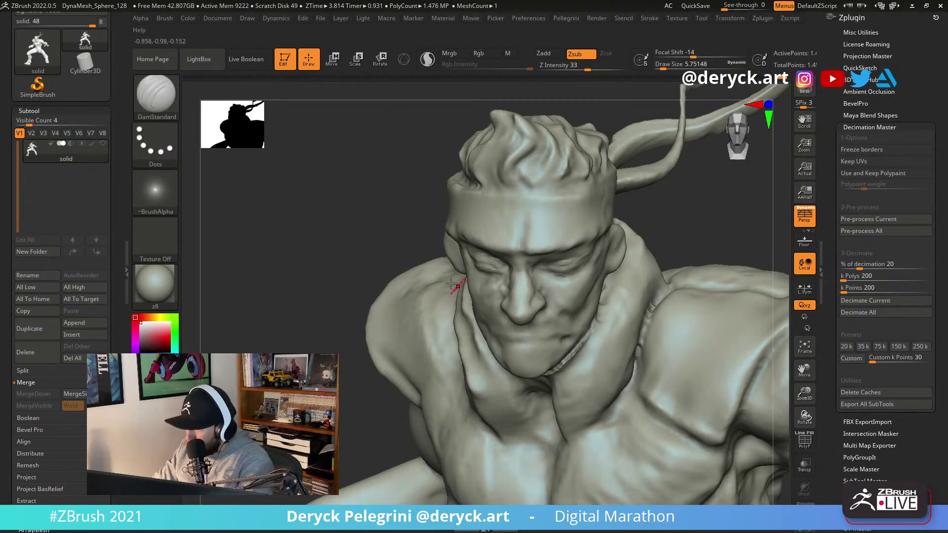
drag(390, 241, 585, 311)
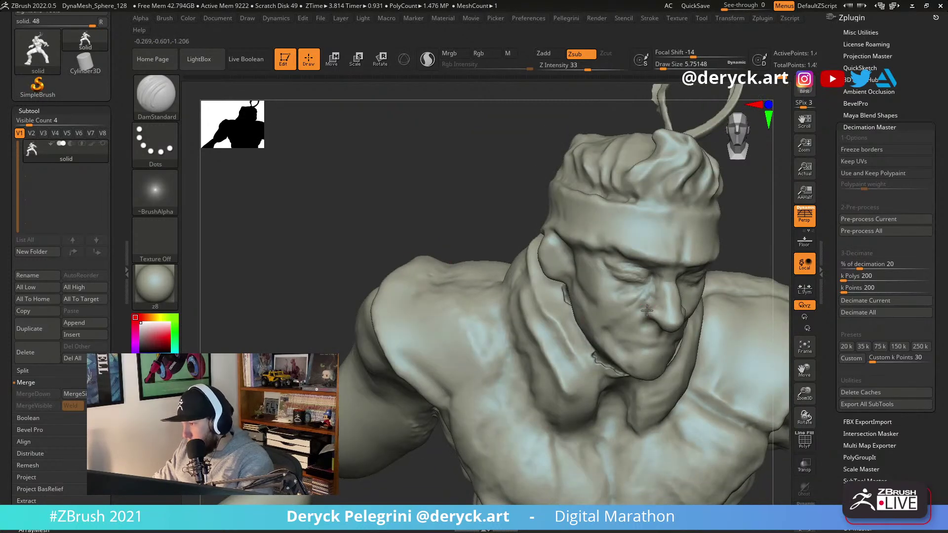
mouse_move(392, 202)
mouse_down()
mouse_move(364, 218)
mouse_move(350, 186)
mouse_move(309, 185)
mouse_move(359, 191)
mouse_move(290, 218)
mouse_move(294, 236)
mouse_up()
key(s)
mouse_move(461, 312)
mouse_down()
mouse_move(469, 312)
mouse_move(432, 314)
mouse_up()
Reshape the left jawline against the collar with the Move brush at a draw size of about 17 to 22.
key(b)
key(m)
key(v)
mouse_move(286, 242)
mouse_down()
mouse_move(277, 243)
mouse_move(275, 225)
mouse_up()
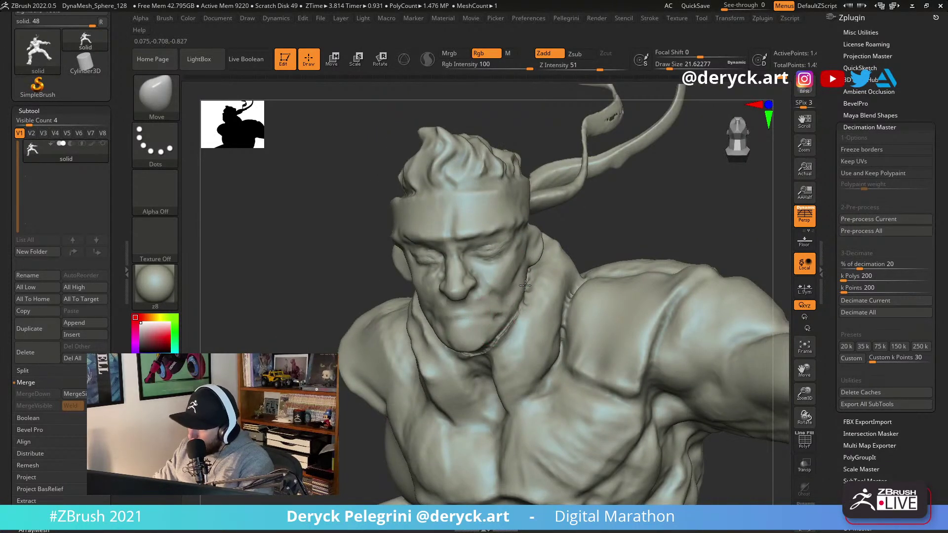
right_drag(608, 237, 528, 284)
key(s)
drag(530, 284, 532, 284)
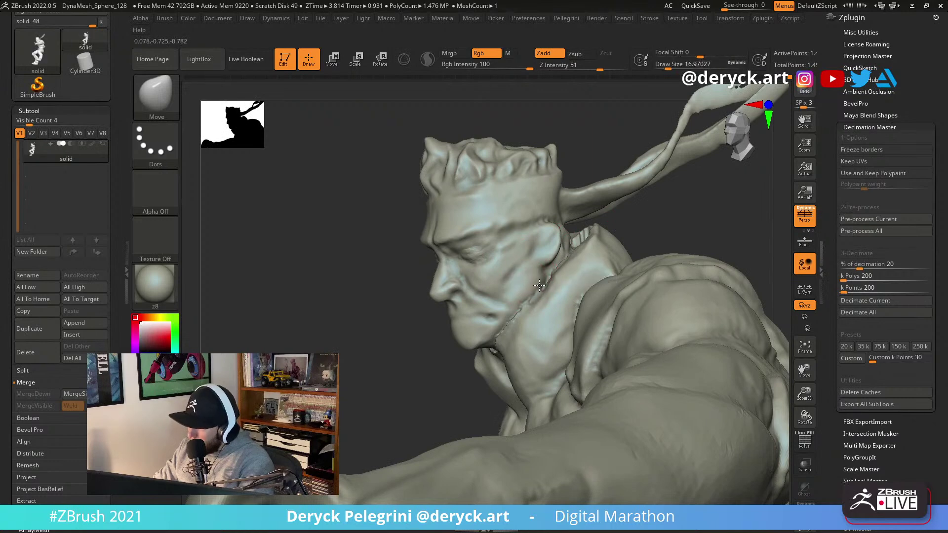
Carve the seam between the left jaw and the collar below the ear with DamStandard at a draw size of about 11.7.
key(b)
key(d)
key(s)
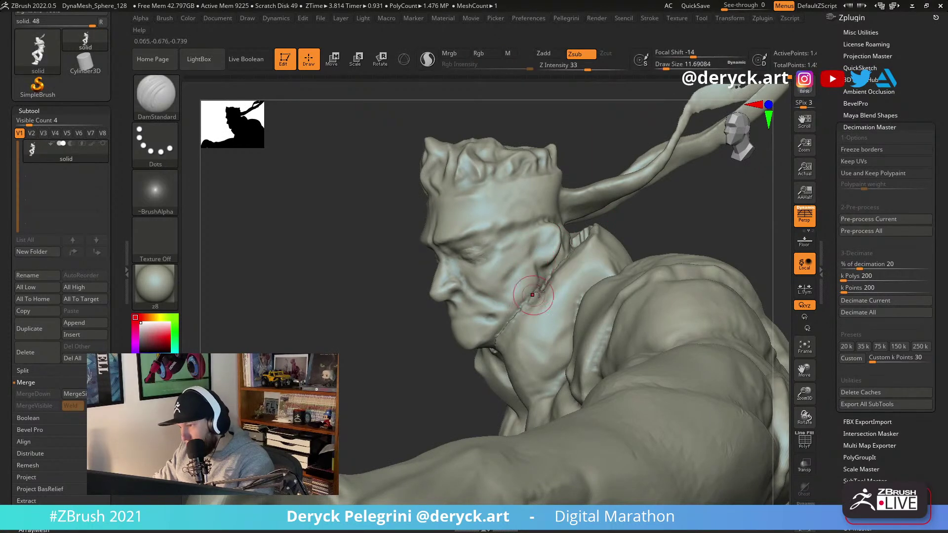
drag(361, 243, 541, 253)
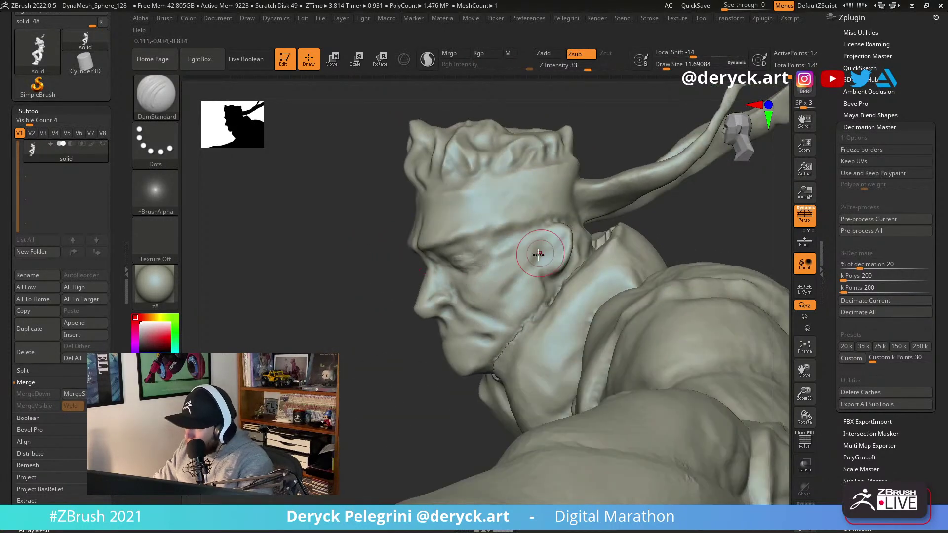
Build up the left cheek between nose and jaw with ClayBuildup at a draw size of about 14.
drag(396, 321, 435, 309)
key(b)
key(c)
key(b)
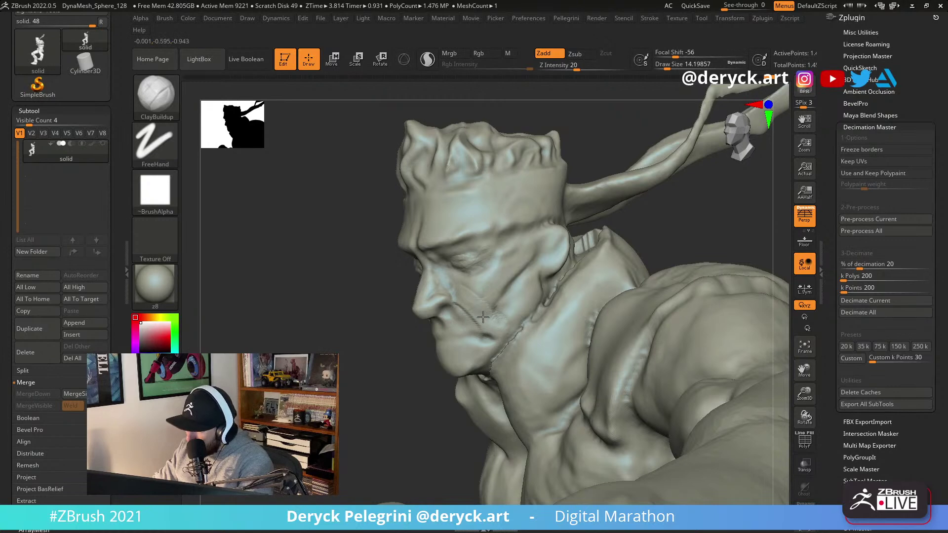
drag(507, 339, 447, 299)
Carve the mouth line and the creases around the lips with DamStandard at a draw size of about 8.4.
key(b)
key(d)
key(s)
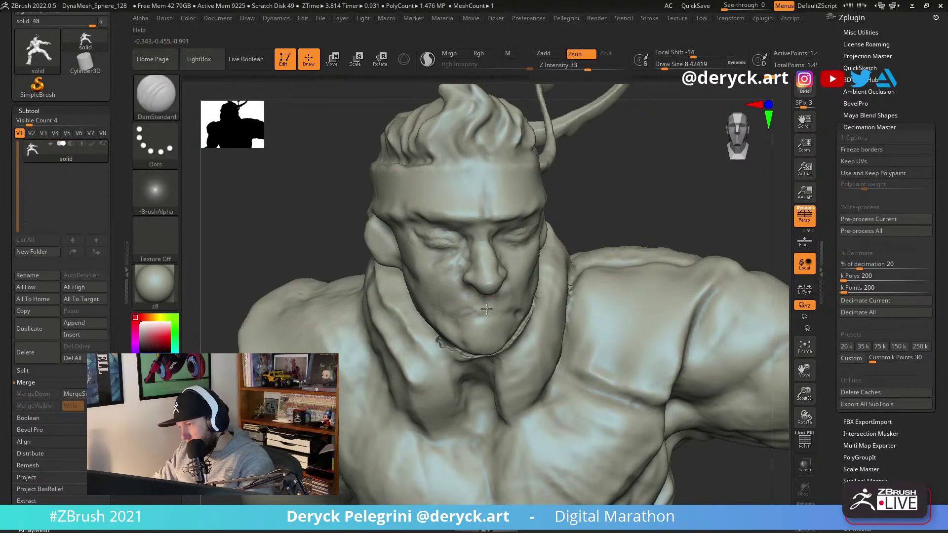
right_drag(481, 302, 427, 276)
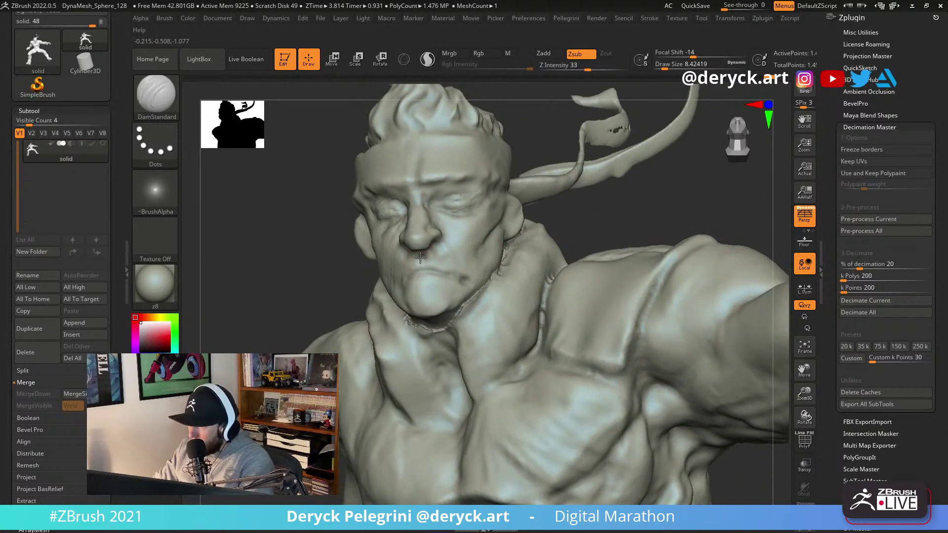
right_drag(371, 264, 421, 288)
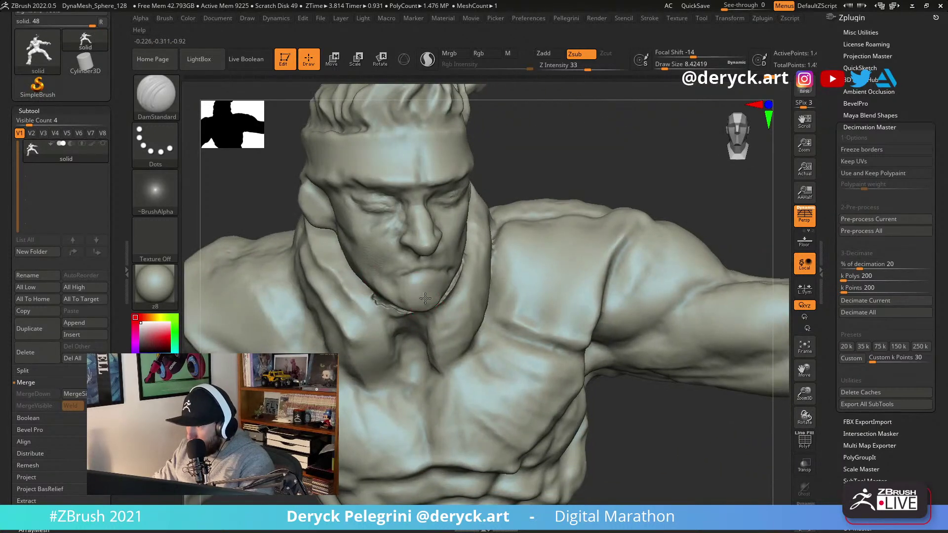
Reshape the right ear with the Move brush at a draw size of about 13.
key(bracketright)
key(bracketright)
right_drag(400, 297, 312, 218)
key(b)
key(m)
key(v)
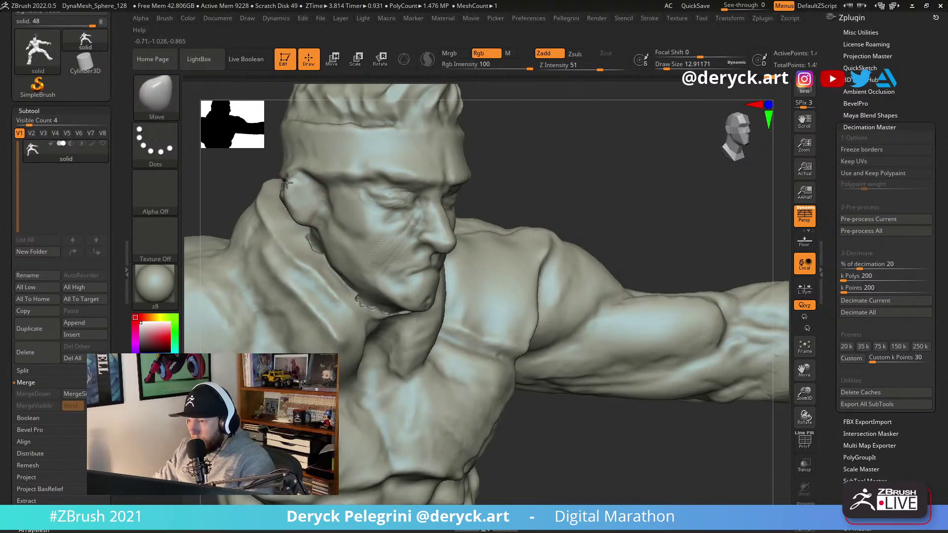
right_drag(244, 175, 227, 174)
mouse_move(274, 193)
right_down()
mouse_move(305, 194)
mouse_move(311, 211)
mouse_move(344, 229)
mouse_move(304, 205)
mouse_move(336, 232)
right_up()
Sharpen the bandana's lower edge above the right ear and its upper edge at the hairline with DamStandard at a draw size of about 9.4.
key(bracketright)
key(bracketright)
key(b)
key(d)
key(s)
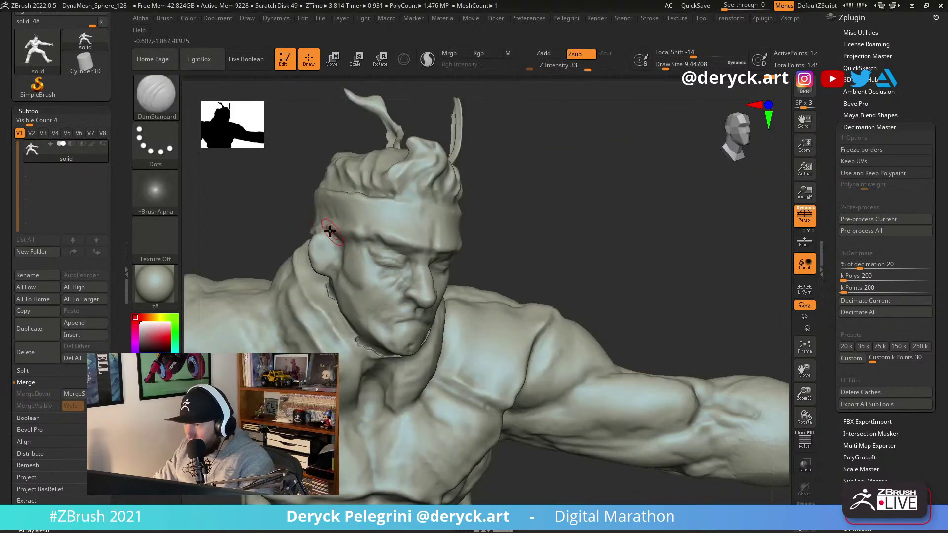
drag(353, 240, 398, 251)
right_drag(359, 232, 413, 242)
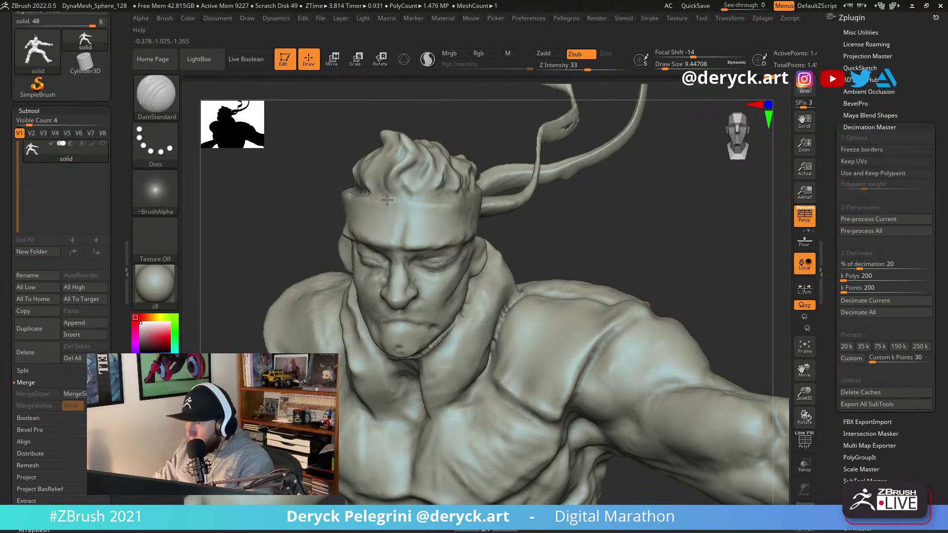
drag(381, 204, 439, 200)
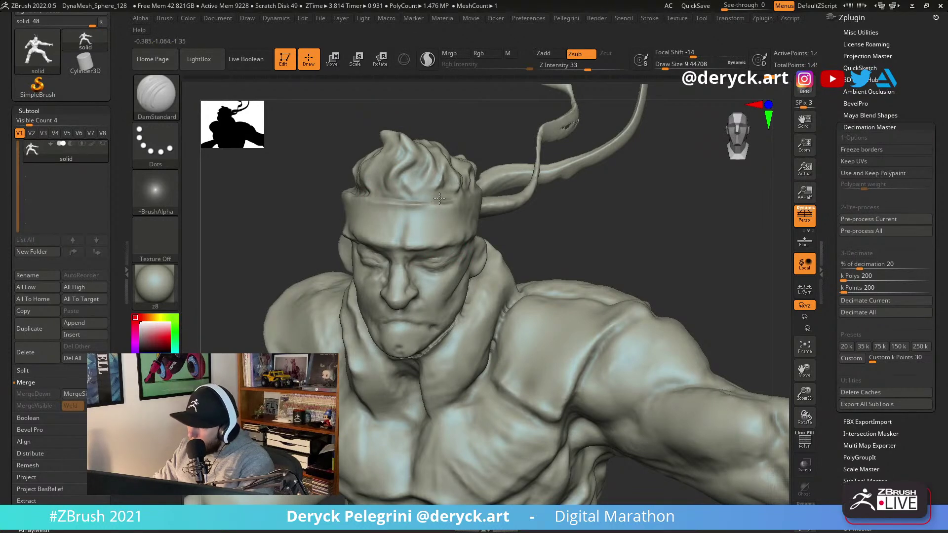
Apply the reddish z7 material to the sculpt.
right_drag(481, 197, 254, 186)
key(comma)
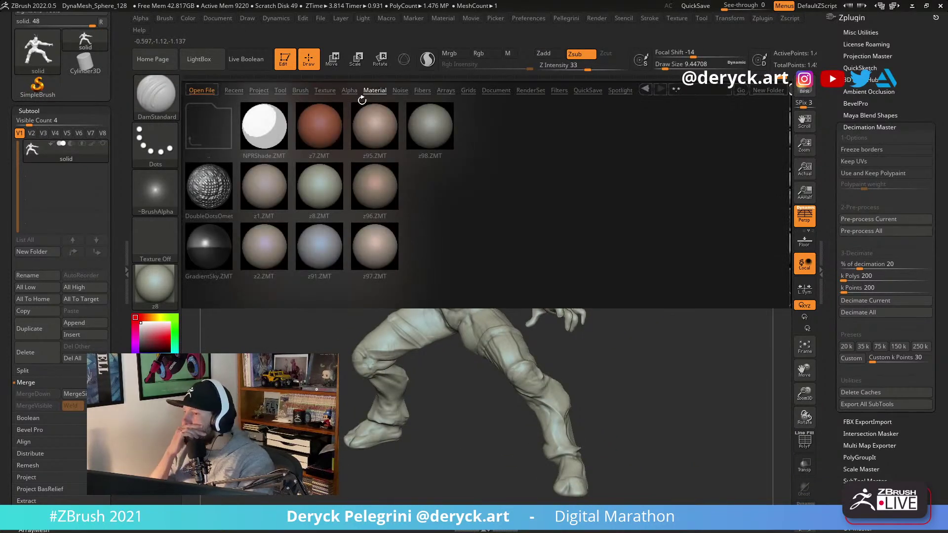
double_click(309, 138)
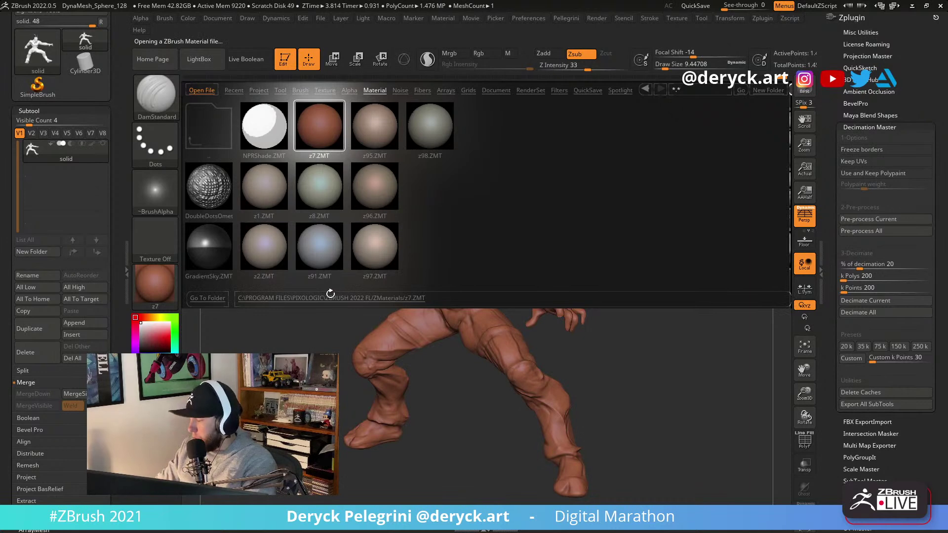
key(comma)
Build up cloth folds across the right upper thigh with ClayBuildup at a draw size of about 41.
mouse_move(308, 281)
mouse_down()
mouse_move(275, 270)
mouse_move(296, 269)
mouse_move(303, 248)
mouse_move(286, 247)
mouse_move(334, 236)
mouse_move(314, 242)
mouse_up()
mouse_move(314, 242)
alt+mouse_down()
mouse_move(395, 316)
mouse_move(467, 355)
mouse_move(449, 370)
alt+mouse_up()
key(b)
key(m)
key(v)
key(s)
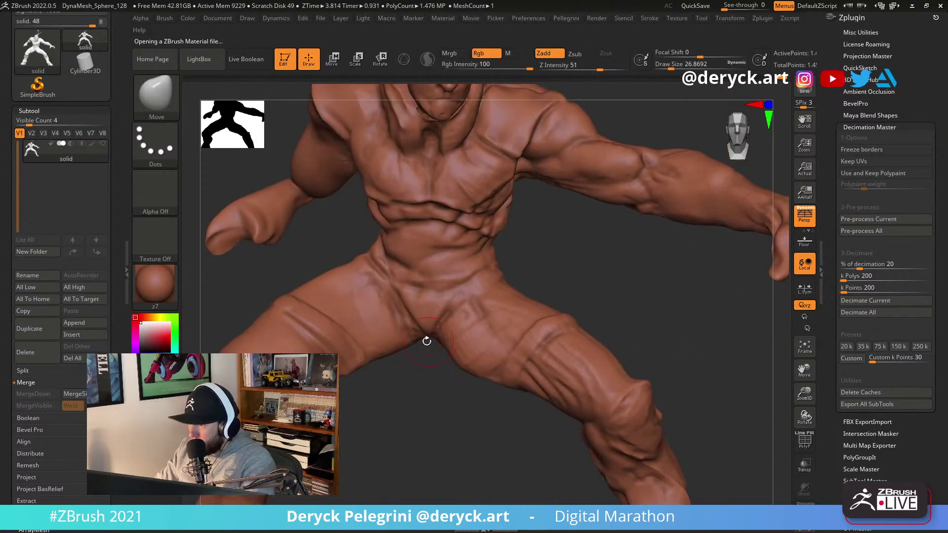
key(b)
key(c)
key(b)
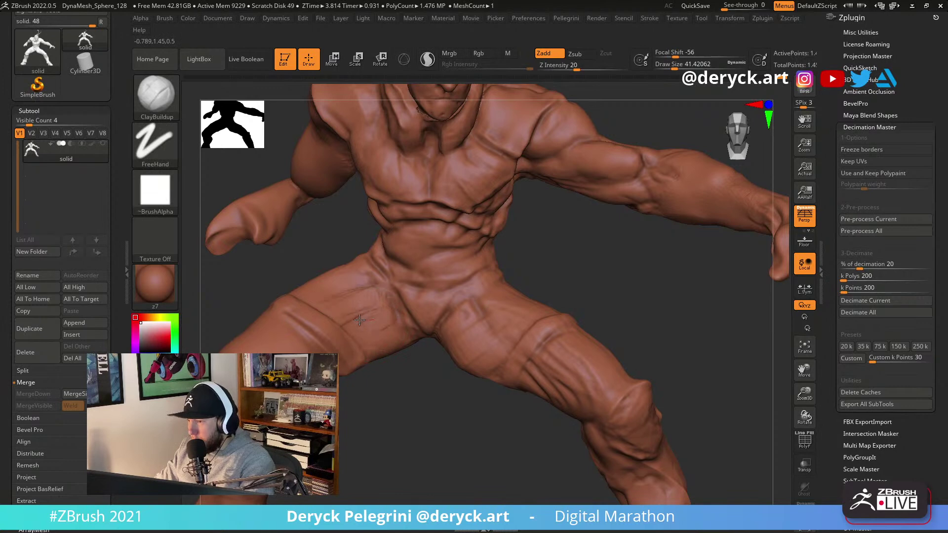
mouse_move(317, 279)
mouse_down()
mouse_move(254, 187)
mouse_move(299, 228)
mouse_move(275, 223)
mouse_move(476, 338)
mouse_move(462, 342)
mouse_up()
Adjust the figure's side silhouette with the Move brush at a draw size of about 74.
key(b)
key(m)
key(v)
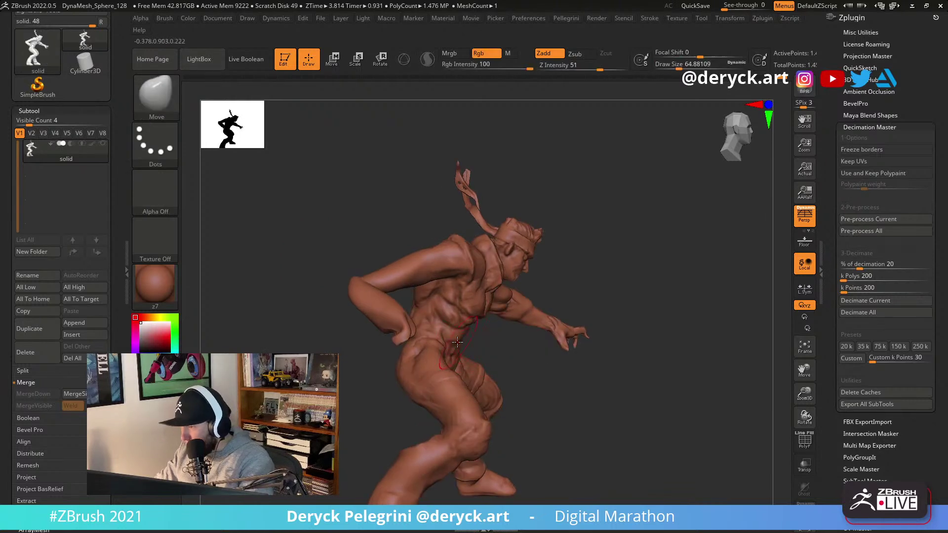
key(])
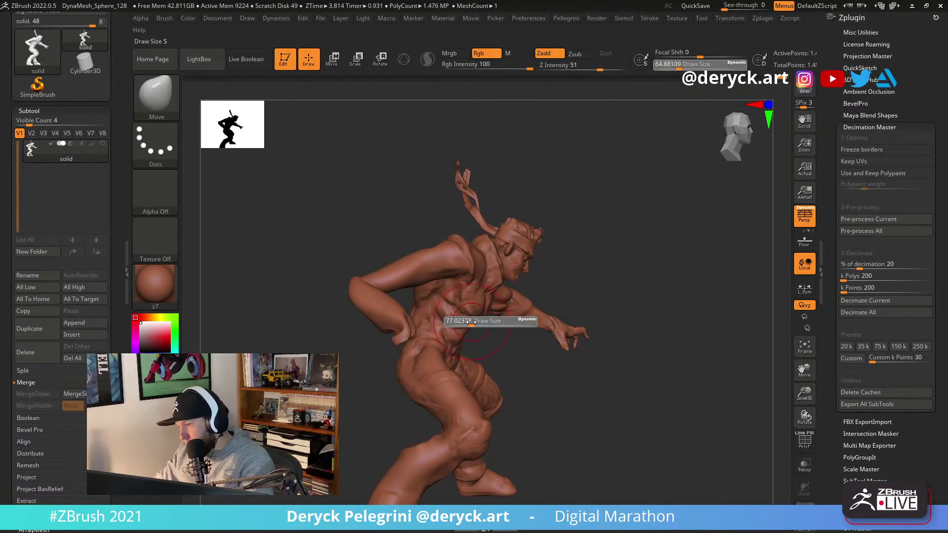
mouse_move(484, 322)
mouse_down()
mouse_move(468, 338)
mouse_move(503, 327)
mouse_move(389, 313)
mouse_move(583, 335)
mouse_move(591, 345)
mouse_move(405, 332)
mouse_move(427, 328)
mouse_move(407, 298)
mouse_move(412, 380)
mouse_move(376, 332)
mouse_move(381, 313)
mouse_move(340, 356)
mouse_move(276, 288)
mouse_up()
mouse_move(553, 302)
mouse_down()
mouse_move(541, 279)
mouse_move(526, 312)
mouse_move(519, 308)
mouse_up()
Build up the back of the right shoulder and upper arm with ClayBuildup at a draw size of about 46.
key(b)
key(c)
key(b)
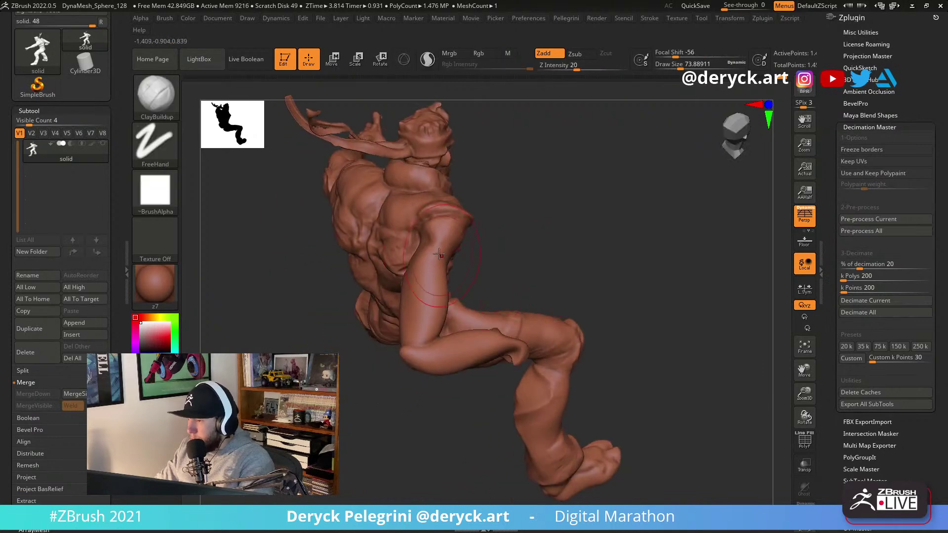
key(s)
drag(432, 243, 428, 242)
drag(439, 240, 428, 230)
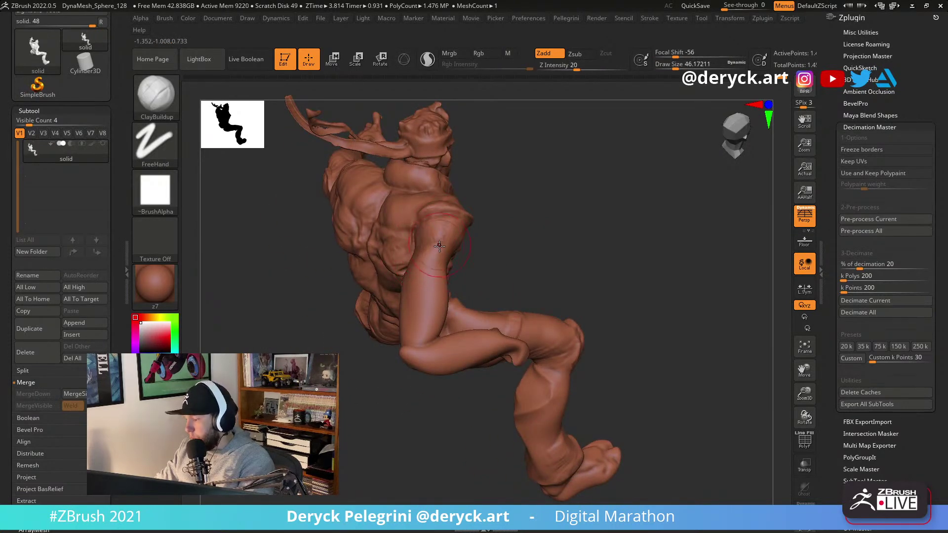
Preview the z95 and z96 materials on the sculpt and apply the greenish-grey z98 material.
key(comma)
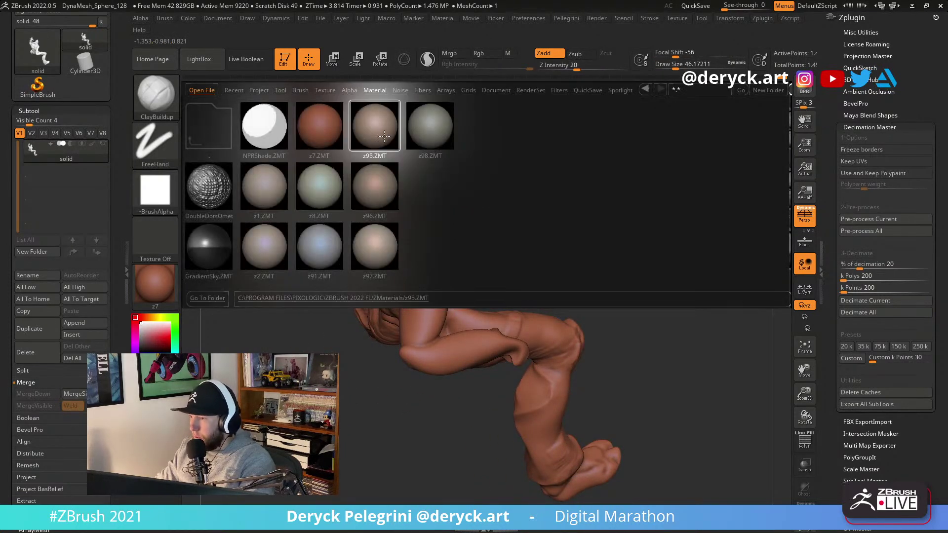
double_click(384, 135)
double_click(379, 190)
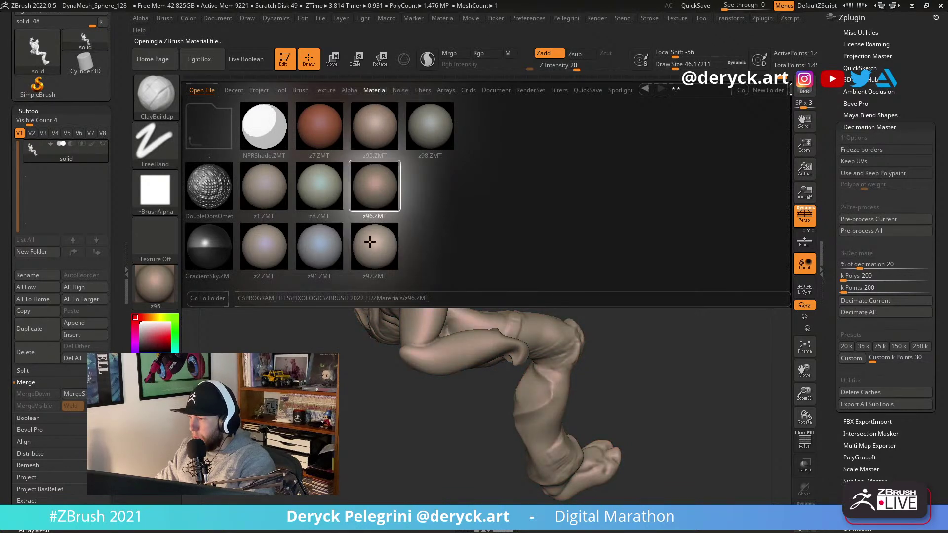
double_click(425, 143)
key(comma)
Define the right deltoid's lower edge and the upper arm muscles, refining the creases with DamStandard at a draw size of about 23.
mouse_move(375, 385)
mouse_down()
mouse_move(294, 318)
mouse_move(330, 255)
mouse_move(412, 282)
mouse_move(377, 250)
mouse_move(339, 265)
mouse_move(403, 254)
mouse_move(400, 242)
mouse_up()
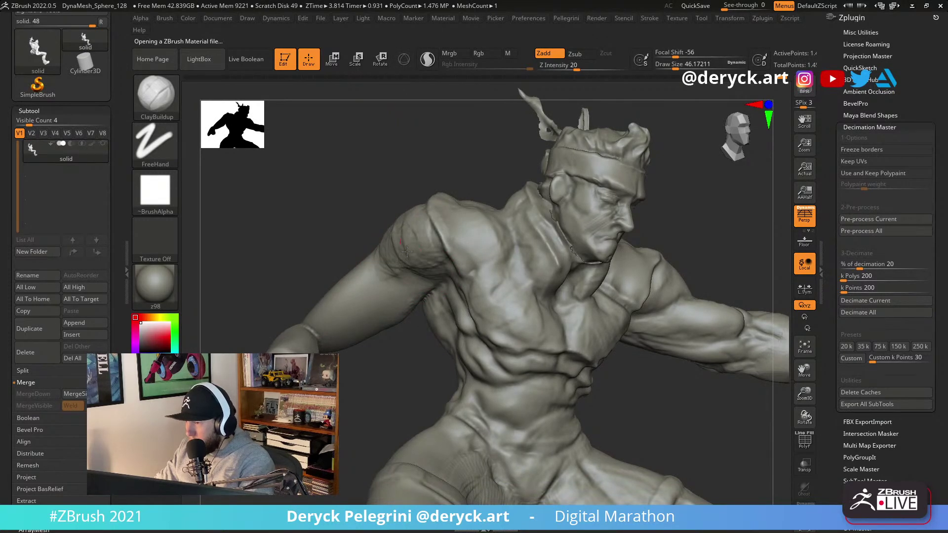
key(b)
key(p)
key(i)
mouse_move(358, 269)
mouse_down()
mouse_move(294, 257)
mouse_move(383, 238)
mouse_move(425, 262)
mouse_up()
key(b)
key(d)
key(s)
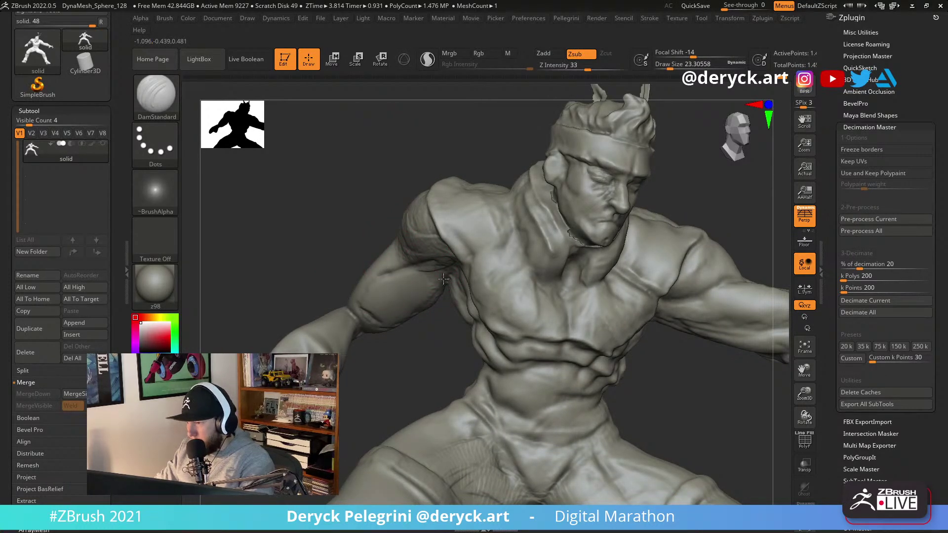
Build up muscle striations on the right upper arm with ClayBuildup at a draw size of about 39.
key(b)
key(c)
key(b)
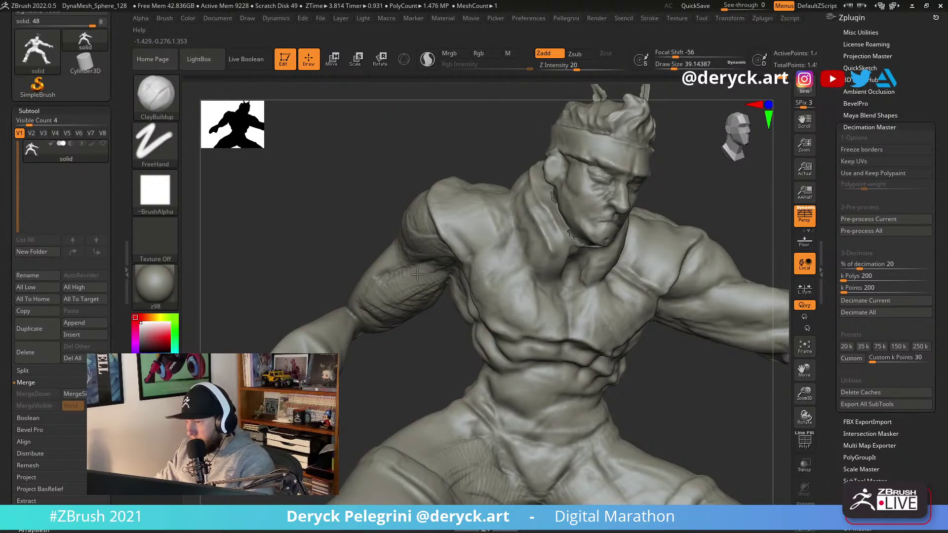
key(b)
key(p)
key(i)
mouse_move(412, 279)
mouse_down()
mouse_move(442, 271)
mouse_move(384, 329)
mouse_up()
Shape the right elbow from behind with DamStandard and ClayBuildup at a draw size of about 39.
key(b)
key(d)
key(s)
mouse_move(314, 275)
mouse_down()
mouse_move(420, 296)
mouse_move(533, 264)
mouse_move(528, 281)
mouse_move(565, 242)
mouse_up()
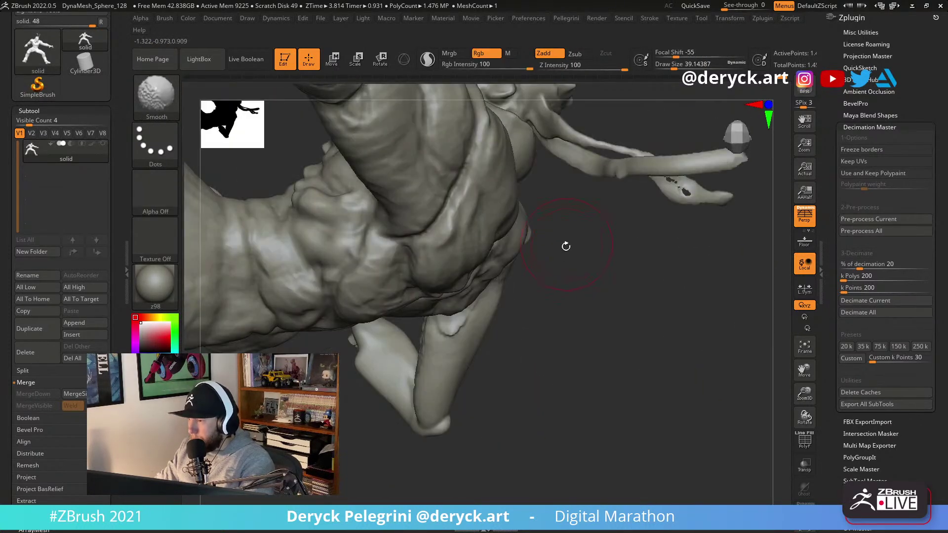
mouse_move(565, 330)
mouse_down()
mouse_move(631, 267)
mouse_move(599, 218)
mouse_move(609, 176)
mouse_move(600, 232)
mouse_up()
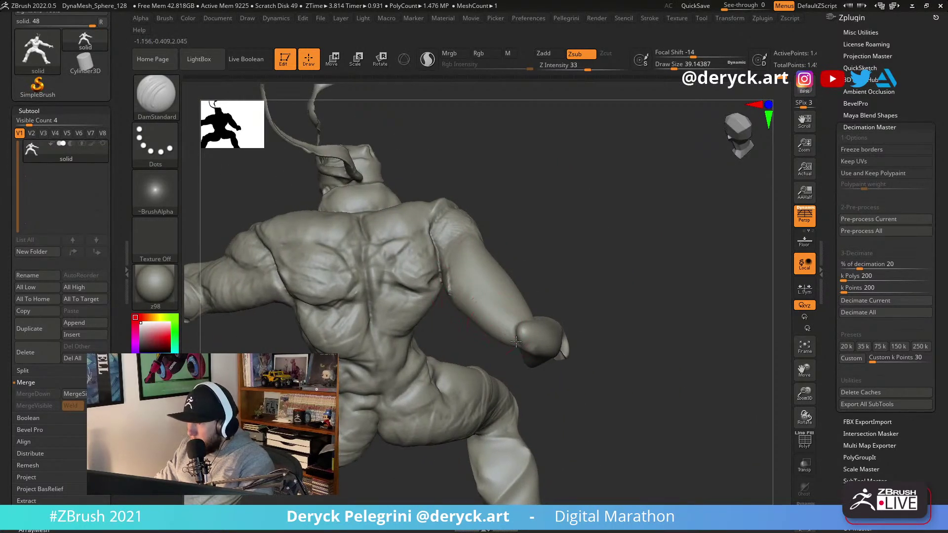
key(b)
key(c)
key(b)
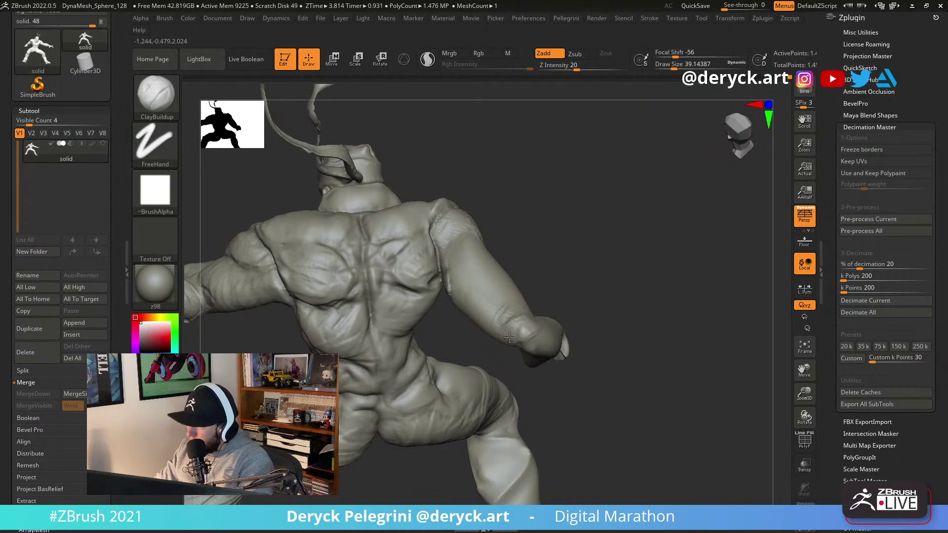
Refine the back of the right upper arm and deltoid by alternating DamStandard creases with ClayBuildup volume.
key(b)
key(d)
key(s)
mouse_move(489, 277)
mouse_down()
mouse_move(473, 213)
mouse_move(499, 223)
mouse_move(484, 203)
mouse_up()
key(b)
key(c)
key(b)
mouse_move(562, 201)
mouse_down()
mouse_move(570, 286)
mouse_move(502, 292)
mouse_move(523, 283)
mouse_up()
Undo the last stroke and carve the right deltoid's striations and lower edge with DamStandard at a draw size of about 25.
key(b)
key(d)
key(s)
key([)
mouse_move(639, 244)
mouse_down()
mouse_move(547, 263)
mouse_move(447, 250)
mouse_move(417, 222)
mouse_up()
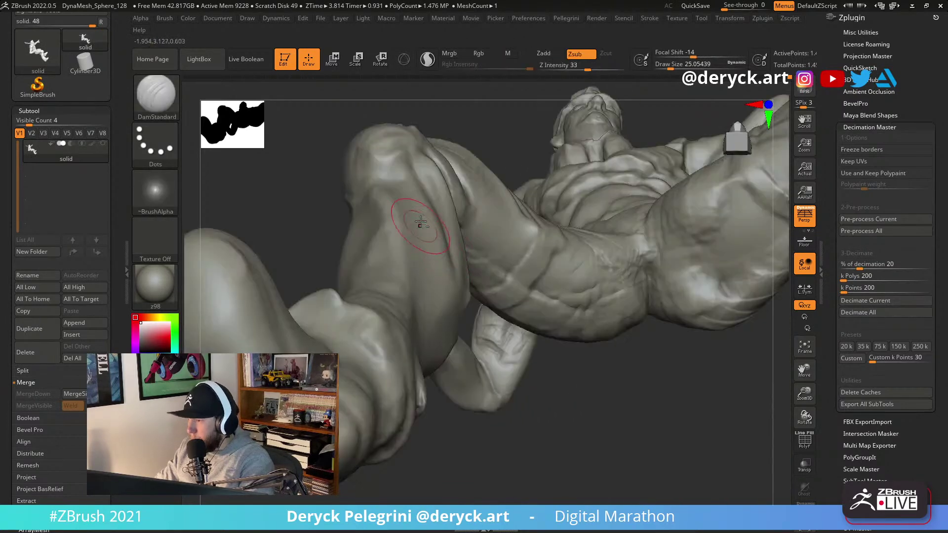
key(ctrl+z)
drag(318, 198, 320, 266)
key(f)
drag(318, 225, 411, 218)
mouse_move(318, 182)
mouse_down()
mouse_move(295, 199)
mouse_move(334, 229)
mouse_move(307, 188)
mouse_up()
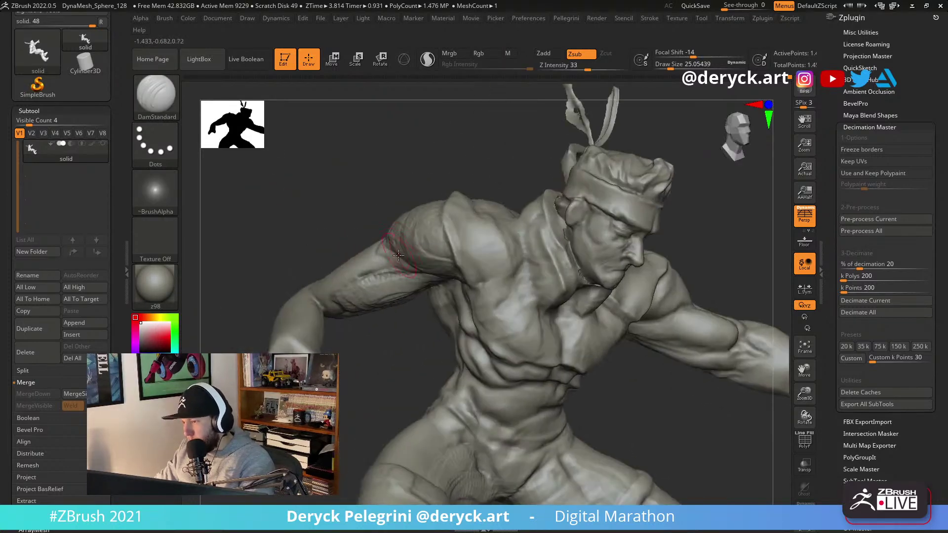
drag(356, 212, 440, 271)
drag(373, 246, 467, 221)
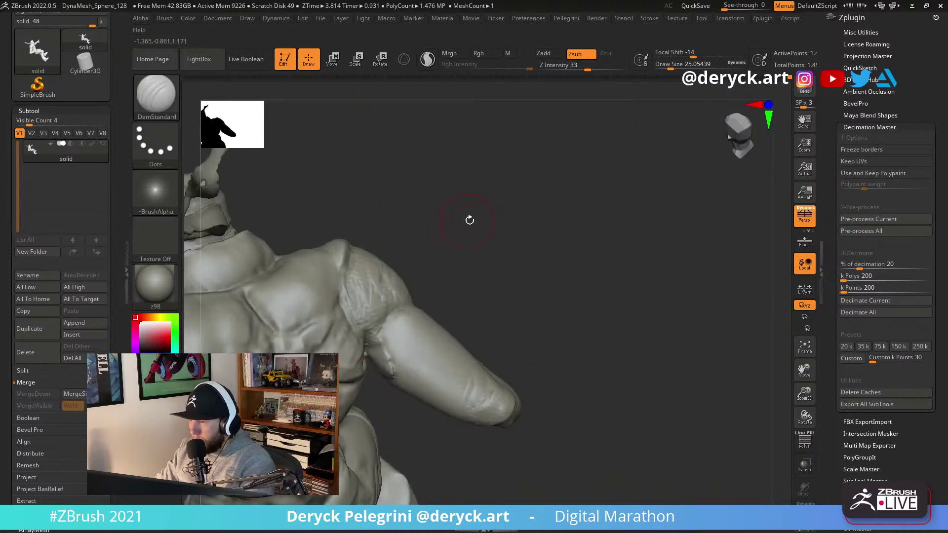
Mask everything except the right arm and adjust the arm with the Move brush at a draw size of about 217.
mouse_move(677, 240)
ctrl+mouse_down()
mouse_move(328, 360)
mouse_move(349, 318)
mouse_move(346, 238)
mouse_move(243, 250)
mouse_move(275, 236)
mouse_move(329, 274)
ctrl+mouse_up()
key(ctrl)
mouse_move(465, 299)
ctrl+mouse_down()
mouse_move(290, 243)
mouse_move(284, 257)
mouse_move(297, 265)
mouse_move(328, 227)
mouse_move(395, 262)
mouse_move(296, 217)
mouse_move(302, 207)
mouse_move(369, 216)
mouse_move(380, 240)
mouse_move(291, 213)
mouse_move(338, 274)
ctrl+mouse_up()
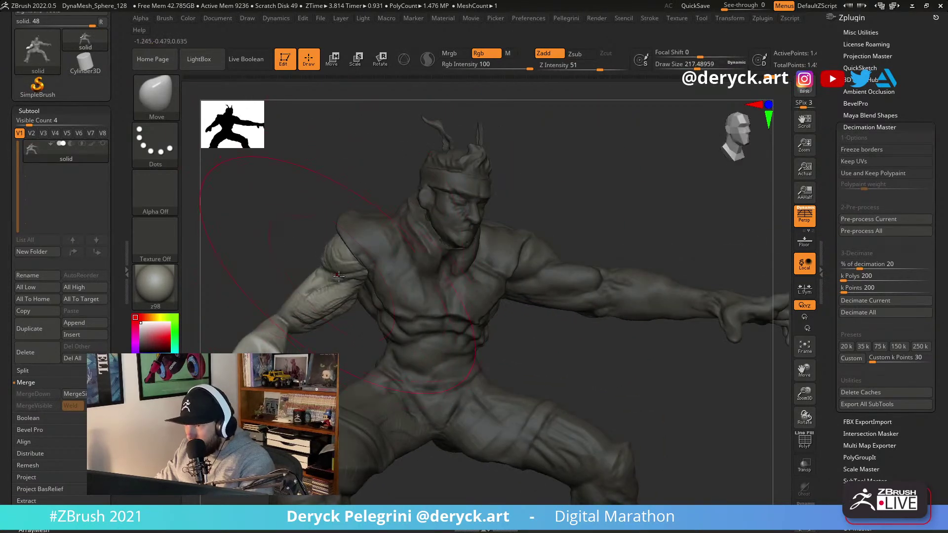
mouse_move(297, 296)
mouse_down()
mouse_move(295, 307)
mouse_move(295, 274)
mouse_move(330, 275)
mouse_up()
key(s)
mouse_move(330, 275)
mouse_down()
mouse_move(312, 275)
mouse_move(337, 257)
mouse_up()
Build up the right elbow and forearm with ClayBuildup at a draw size of about 35.
key(b)
key(c)
key(b)
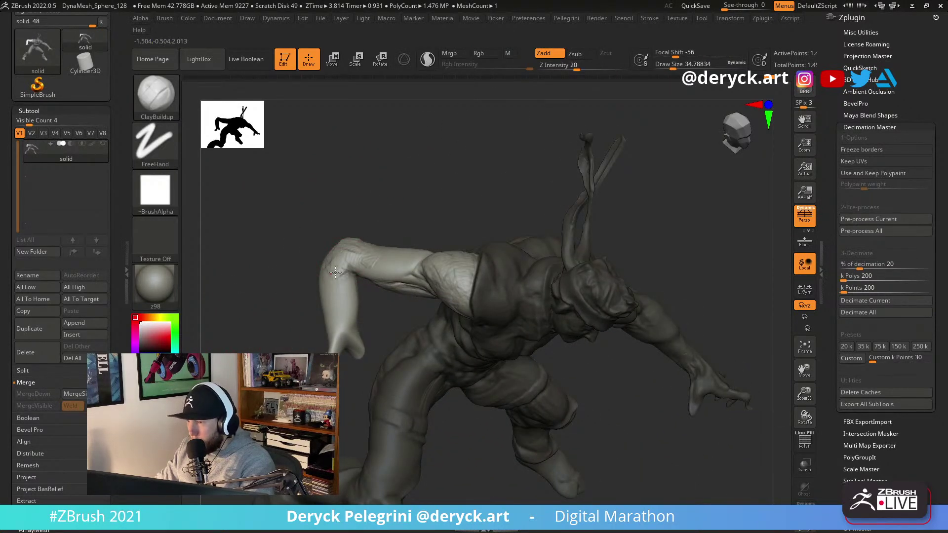
mouse_move(338, 292)
mouse_down()
mouse_move(262, 235)
mouse_move(248, 235)
mouse_move(313, 222)
mouse_move(379, 267)
mouse_move(474, 302)
mouse_move(305, 296)
mouse_move(364, 337)
mouse_up()
Reshape the contours of the right elbow and forearm with the Move brush.
key(b)
key(m)
key(v)
key(s)
key(s)
key(s)
drag(356, 327, 374, 325)
drag(447, 367, 476, 383)
mouse_move(411, 397)
mouse_down()
mouse_move(440, 390)
mouse_move(442, 354)
mouse_move(546, 282)
mouse_move(336, 297)
mouse_move(369, 284)
mouse_move(543, 284)
mouse_move(474, 284)
mouse_up()
Add muscle volume to the right forearm with ClayBuildup at a draw size of about 37.
key(s)
key(b)
key(c)
key(b)
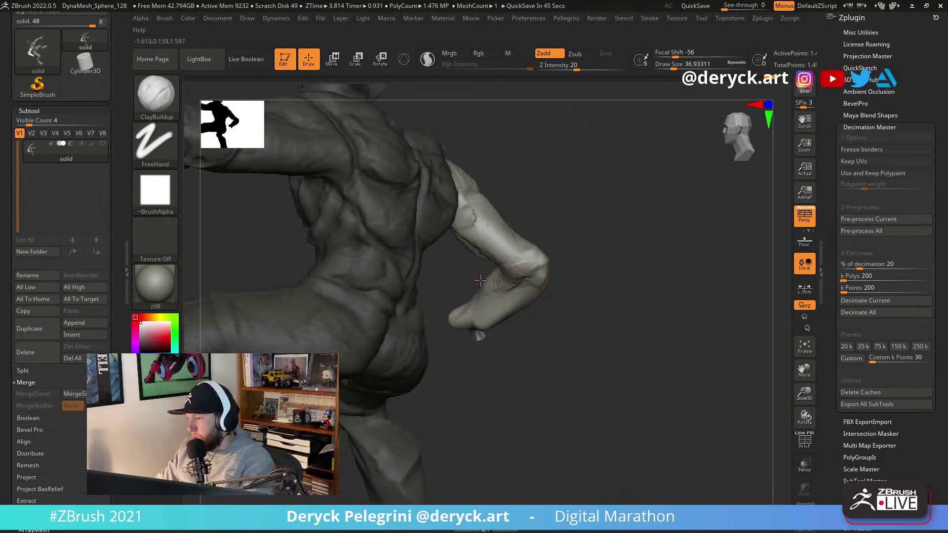
mouse_move(528, 329)
mouse_down()
mouse_move(440, 267)
mouse_move(383, 243)
mouse_move(370, 250)
mouse_move(416, 262)
mouse_move(375, 271)
mouse_move(388, 231)
mouse_move(444, 227)
mouse_move(465, 249)
mouse_move(424, 291)
mouse_up()
Reshape the right forearm and wrist with the Move brush at a draw size of about 41.
key(b)
key(m)
key(v)
key(s)
mouse_move(395, 252)
mouse_down()
mouse_move(303, 227)
mouse_move(318, 256)
mouse_move(308, 264)
mouse_move(318, 242)
mouse_move(302, 252)
mouse_move(578, 216)
mouse_move(554, 203)
mouse_move(571, 239)
mouse_move(559, 269)
mouse_move(525, 290)
mouse_move(371, 275)
mouse_move(398, 294)
mouse_up()
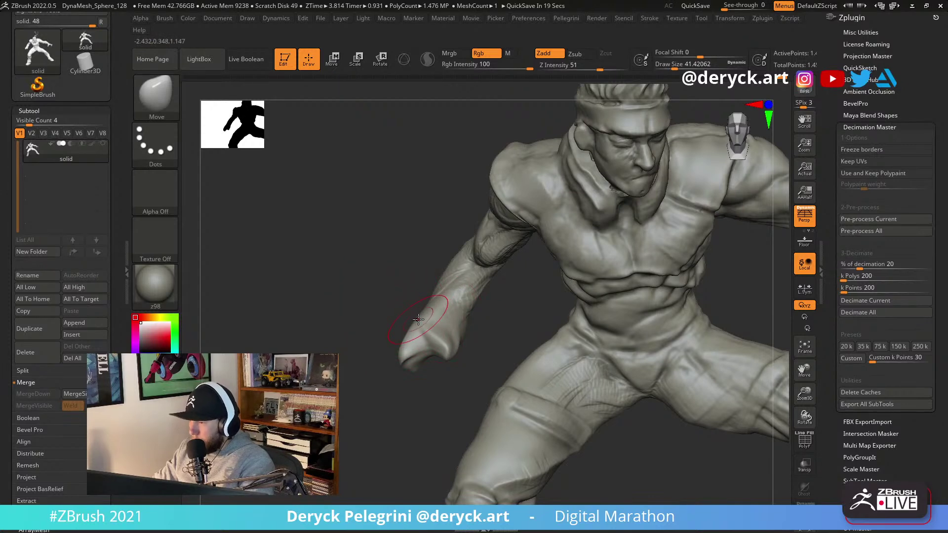
Insert a Cube3D subtool, scale it down and move it toward the figure's right hand with the gizmo.
mouse_move(342, 277)
mouse_down()
mouse_move(306, 275)
mouse_move(284, 239)
mouse_move(265, 245)
mouse_move(198, 232)
mouse_up()
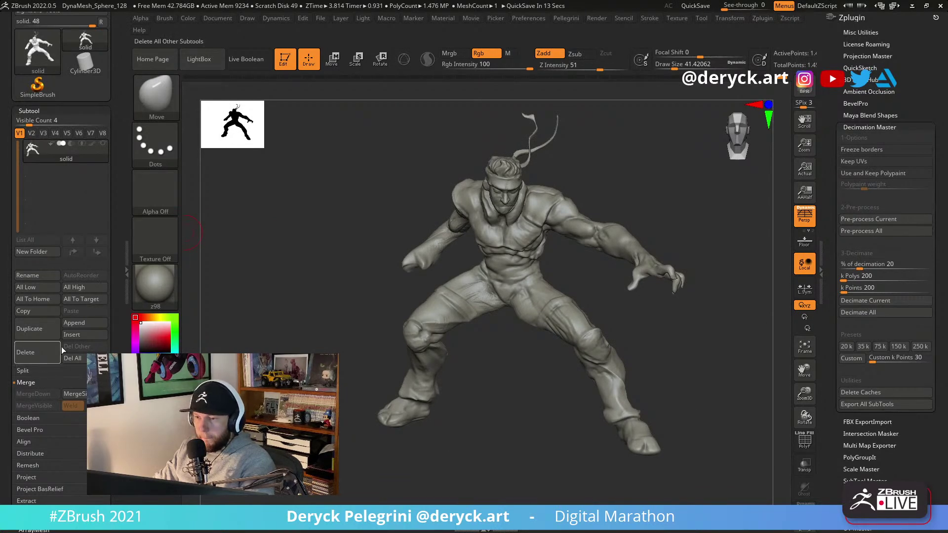
click(79, 336)
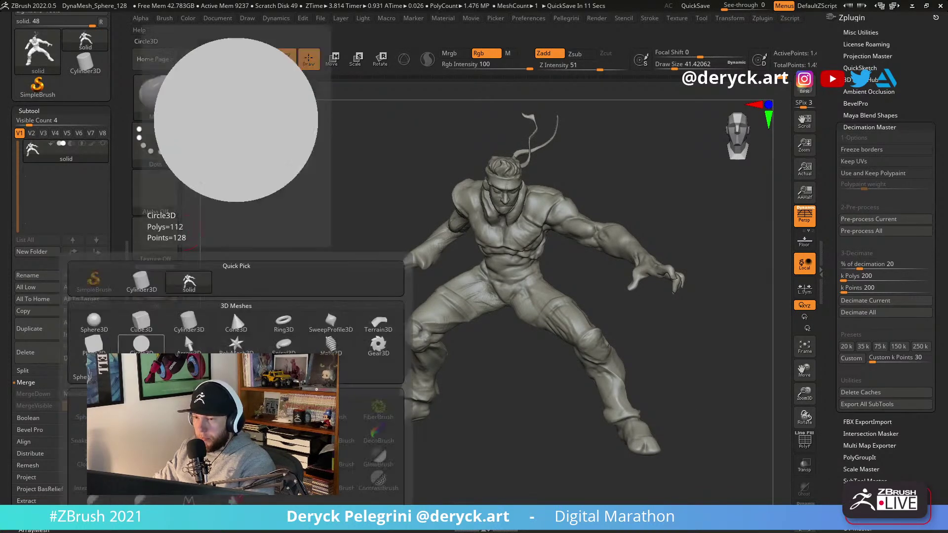
click(141, 321)
key(w)
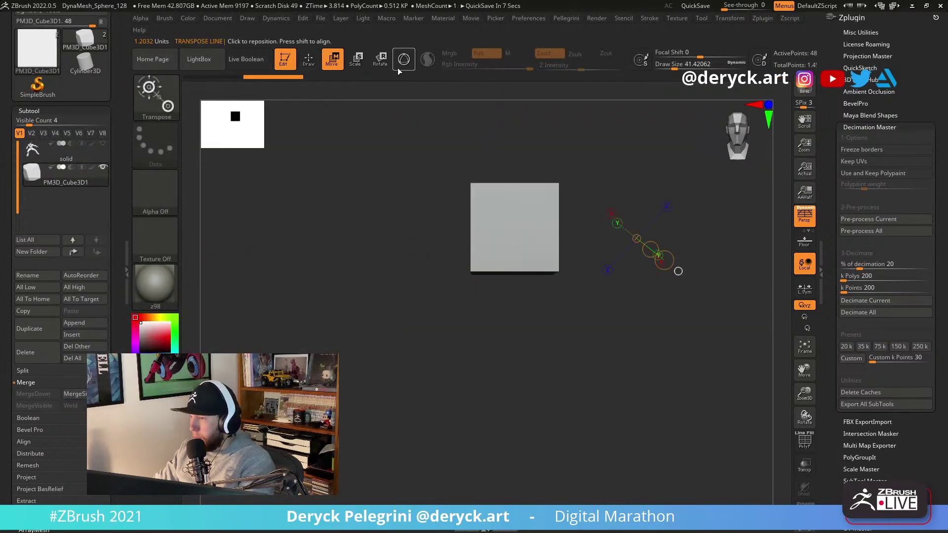
key(y)
drag(513, 231, 359, 264)
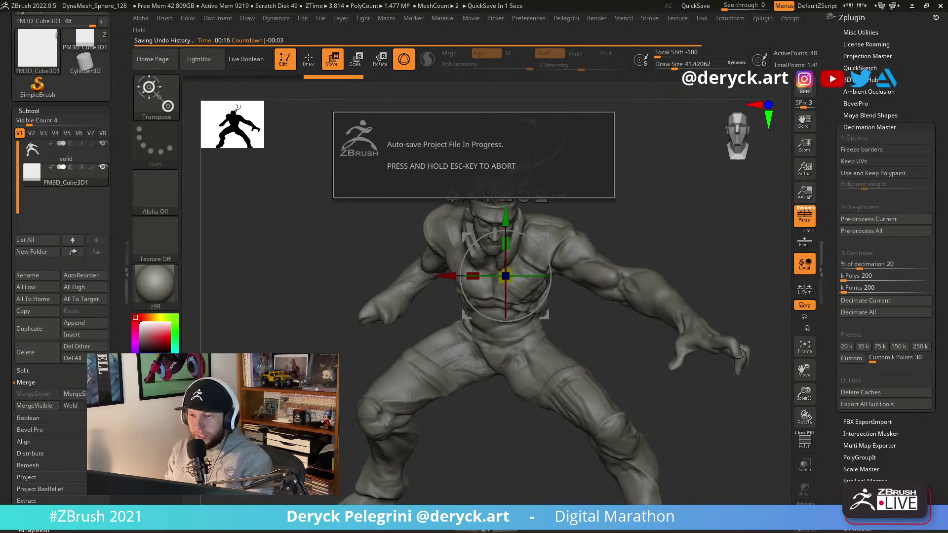
drag(545, 315, 441, 341)
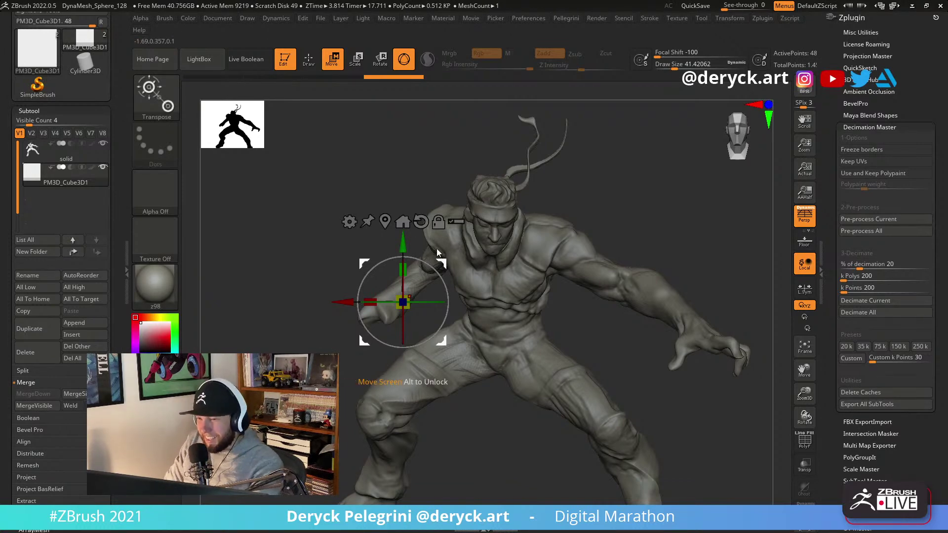
Align the cube with the right hand in side view using the gizmo.
drag(360, 177, 338, 163)
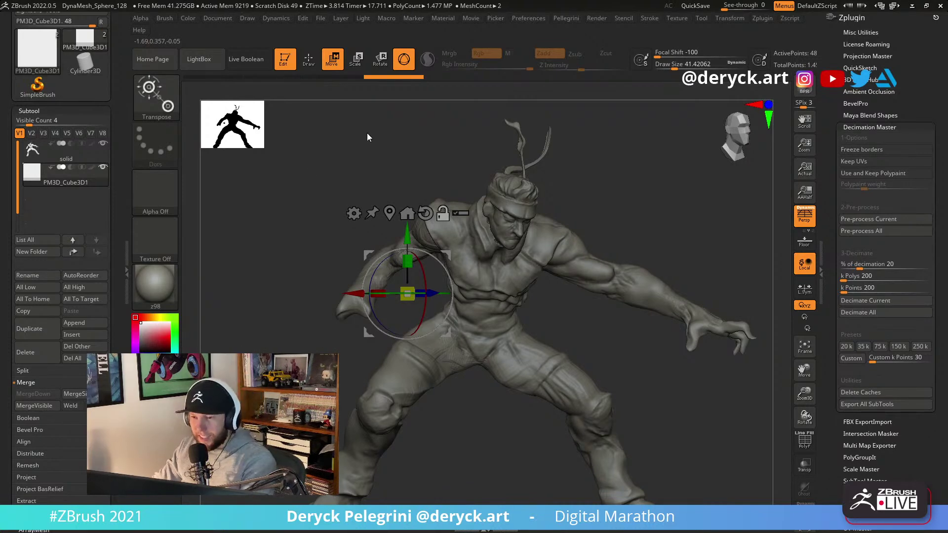
drag(369, 131, 329, 152)
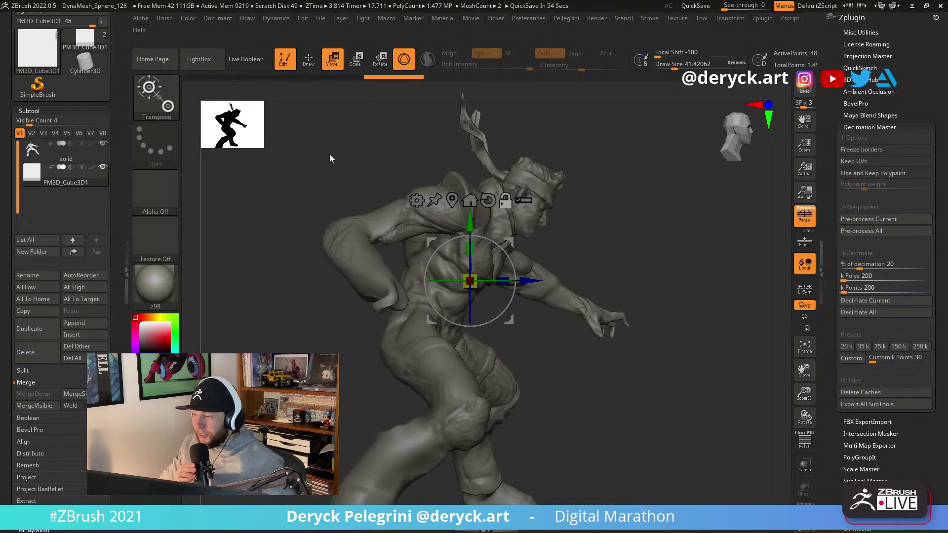
mouse_move(331, 157)
mouse_down()
mouse_move(385, 233)
mouse_move(257, 191)
mouse_move(371, 260)
mouse_up()
mouse_move(449, 240)
mouse_down()
mouse_move(354, 262)
mouse_move(357, 269)
mouse_up()
mouse_move(331, 234)
mouse_down()
mouse_move(292, 289)
mouse_move(334, 286)
mouse_up()
mouse_move(384, 326)
mouse_down()
mouse_move(366, 328)
mouse_move(383, 344)
mouse_up()
drag(414, 300, 423, 305)
drag(308, 319, 365, 322)
Stretch the cube into a long, narrow, tilted slab as the pistol's upper body.
drag(430, 274, 329, 182)
key(ctrl+z)
drag(221, 280, 293, 307)
drag(398, 297, 451, 347)
drag(276, 337, 215, 321)
mouse_move(329, 235)
mouse_down()
mouse_move(337, 248)
mouse_move(330, 237)
mouse_up()
drag(331, 236, 351, 242)
drag(371, 305, 387, 271)
drag(302, 259, 322, 303)
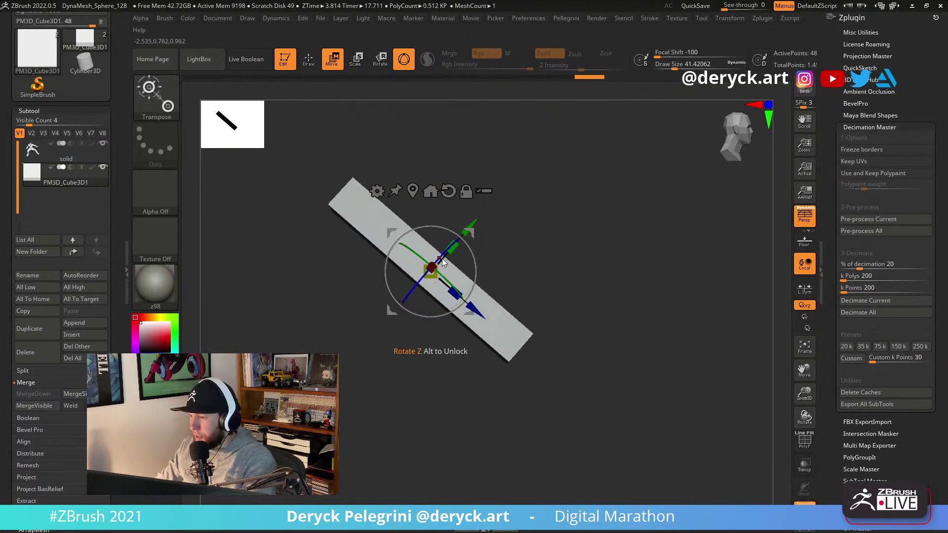
Duplicate the slab into a shorter frame block beneath it and a smaller block stretched perpendicular as the pistol's grip.
ctrl+drag(466, 224, 447, 242)
drag(437, 314, 421, 306)
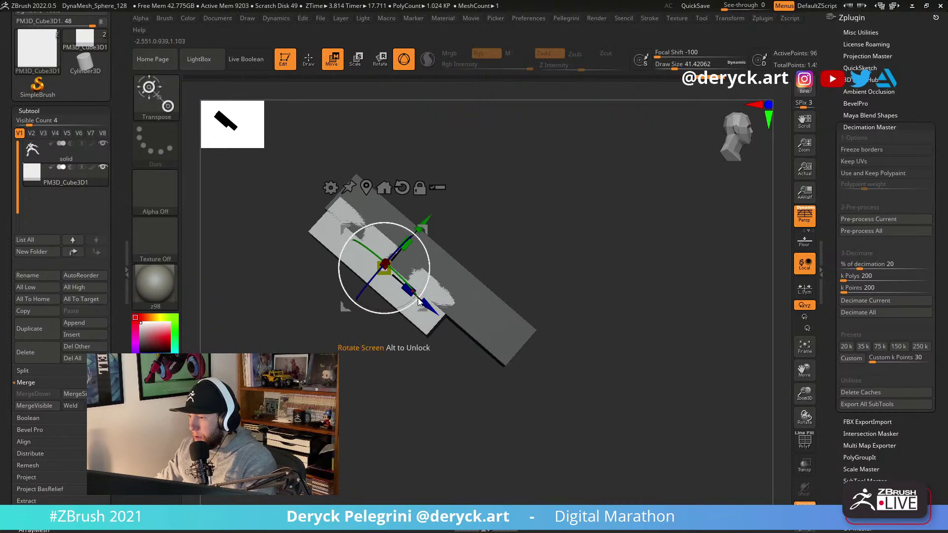
ctrl+drag(413, 248, 395, 266)
drag(411, 325, 355, 291)
mouse_move(387, 231)
mouse_down()
mouse_move(371, 240)
mouse_move(379, 231)
mouse_up()
key(ctrl+z)
drag(377, 318, 364, 308)
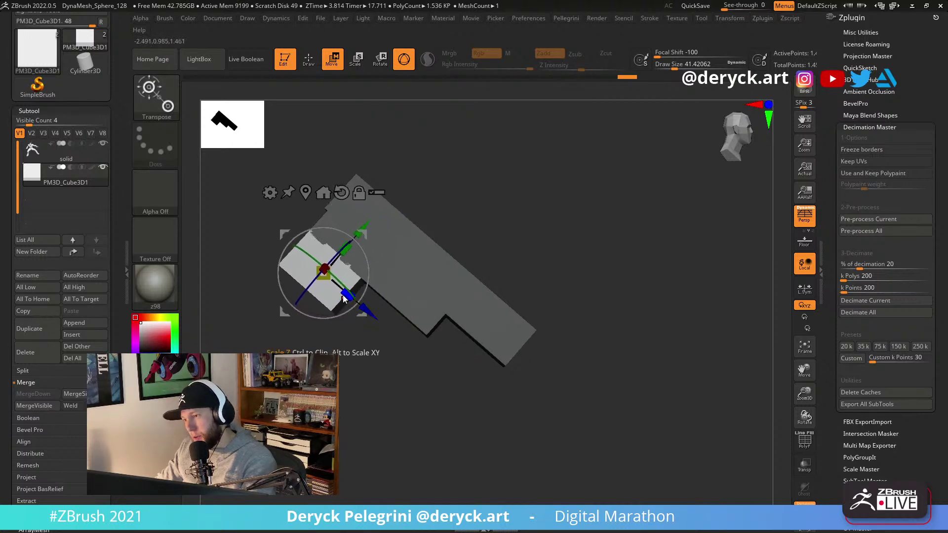
drag(343, 257, 367, 237)
drag(445, 225, 527, 224)
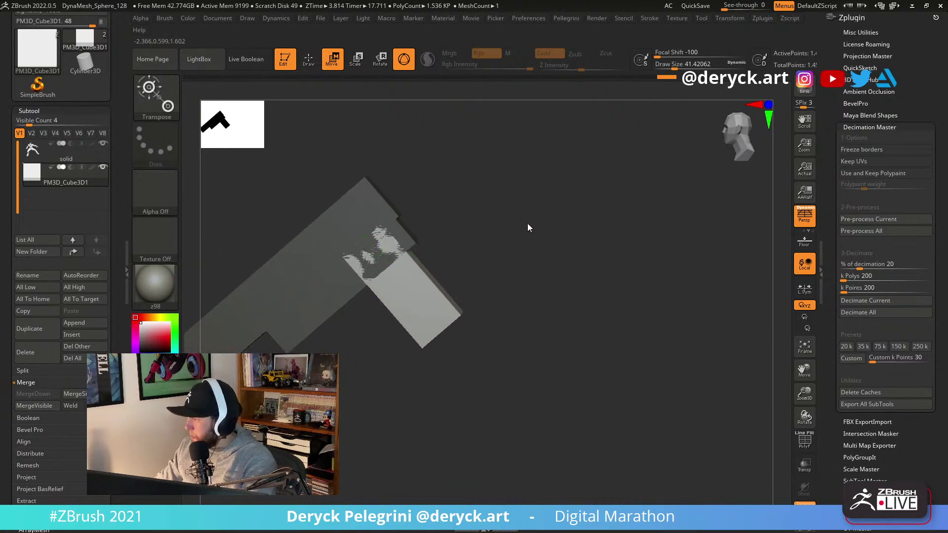
alt+drag(294, 206, 347, 189)
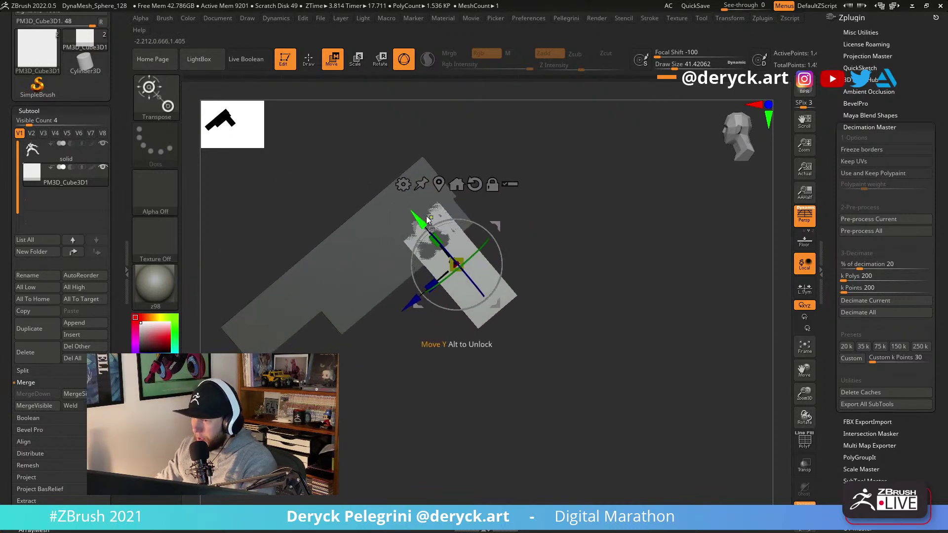
Duplicate another block, shrink it and place it beneath the pistol's frame in front of the grip.
drag(502, 224, 367, 285)
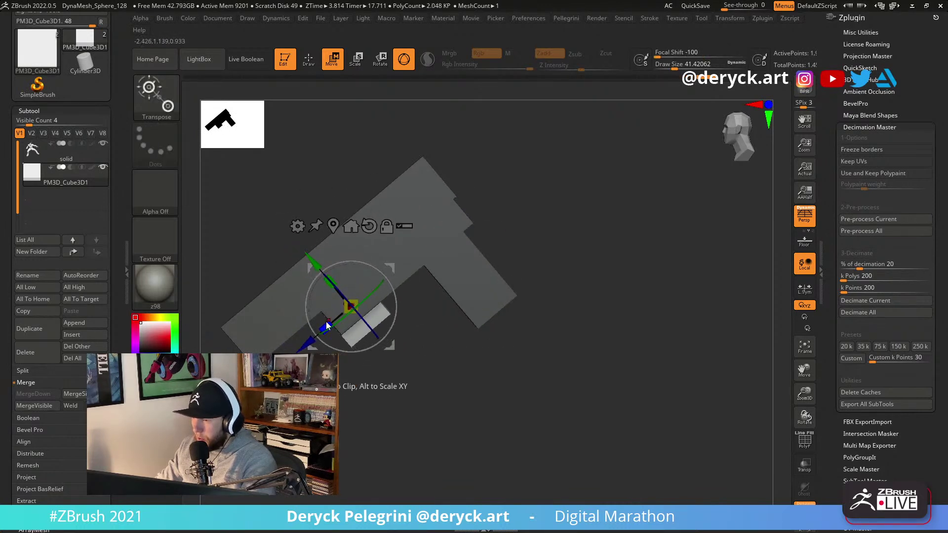
drag(328, 324, 293, 347)
shift+drag(395, 375, 336, 395)
mouse_move(281, 367)
alt+mouse_down()
mouse_move(352, 384)
mouse_move(365, 406)
alt+mouse_up()
Show the full figure and position the blocked-out pistol in the right hand, aligned with the forearm.
key(q)
mouse_move(365, 406)
mouse_down()
mouse_move(343, 400)
mouse_move(292, 330)
mouse_move(294, 280)
mouse_move(356, 292)
mouse_up()
key(alt+s)
key(w)
mouse_move(368, 377)
mouse_down()
mouse_move(531, 347)
mouse_move(464, 297)
mouse_up()
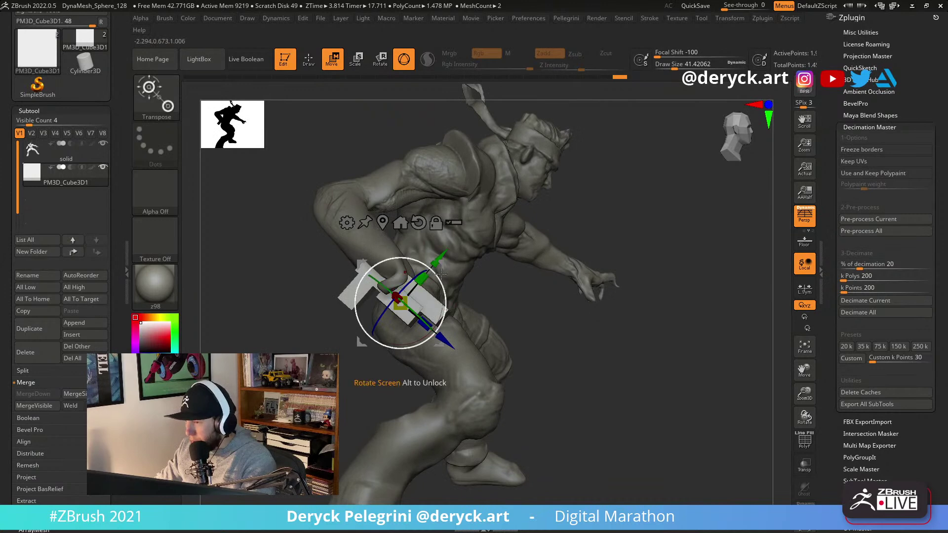
right_drag(454, 289, 355, 302)
mouse_move(370, 327)
mouse_down()
mouse_move(312, 289)
mouse_move(330, 270)
mouse_move(250, 258)
mouse_move(270, 259)
mouse_move(290, 241)
mouse_move(289, 217)
mouse_move(309, 217)
mouse_move(496, 273)
mouse_move(613, 271)
mouse_up()
key(q)
key(w)
key(q)
mouse_move(333, 236)
mouse_down()
mouse_move(350, 245)
mouse_move(334, 236)
mouse_up()
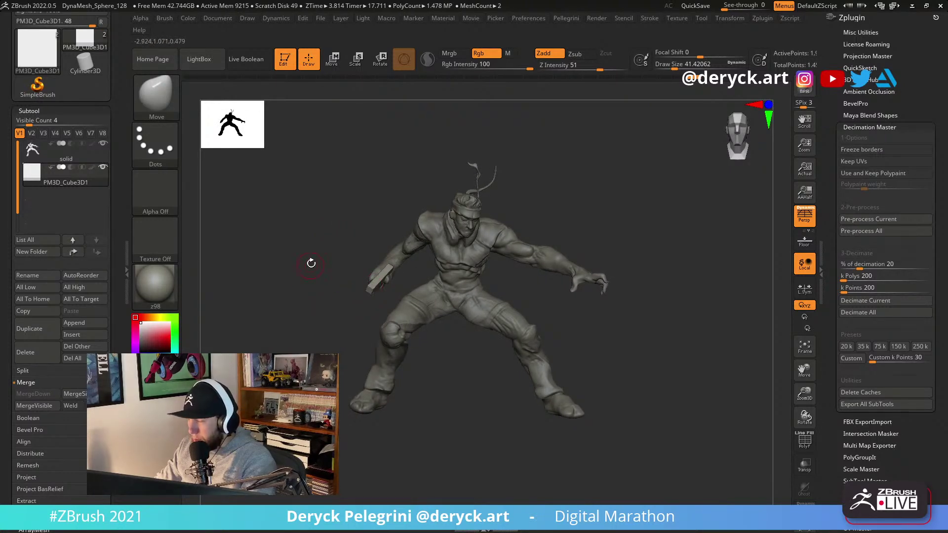
scroll(310, 269, up, 10)
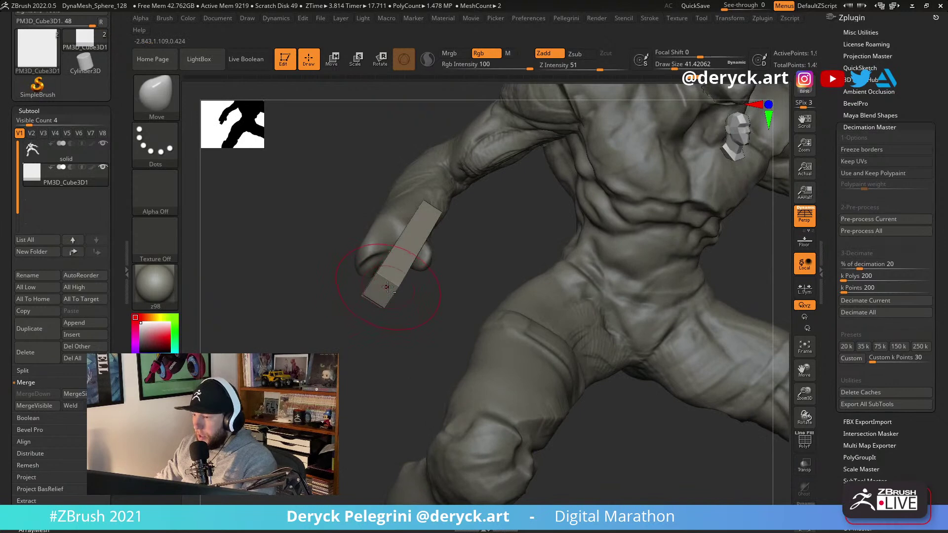
Isolate the pistol with its wireframe shown and insert a no-edge cylinder from IMM Primitives at the front of its upper body.
key(alt+s)
key(f)
key(shift+f)
key(s)
mouse_move(361, 307)
mouse_down()
mouse_move(275, 239)
mouse_move(241, 180)
mouse_up()
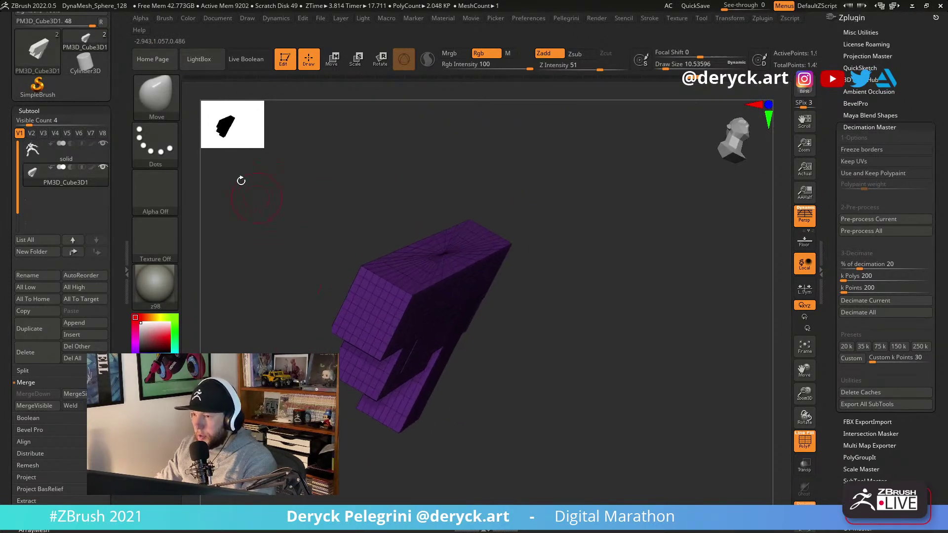
click(158, 99)
key(i)
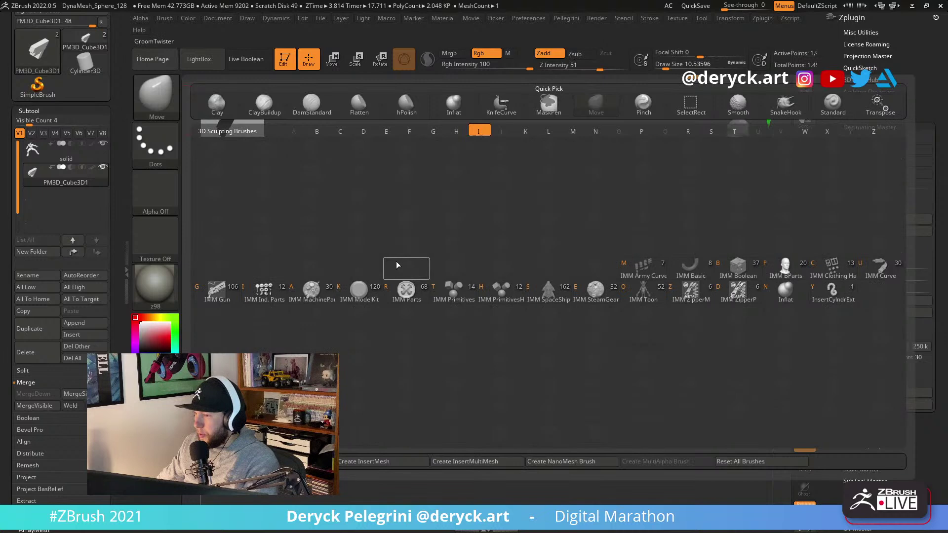
click(451, 291)
drag(246, 89, 551, 105)
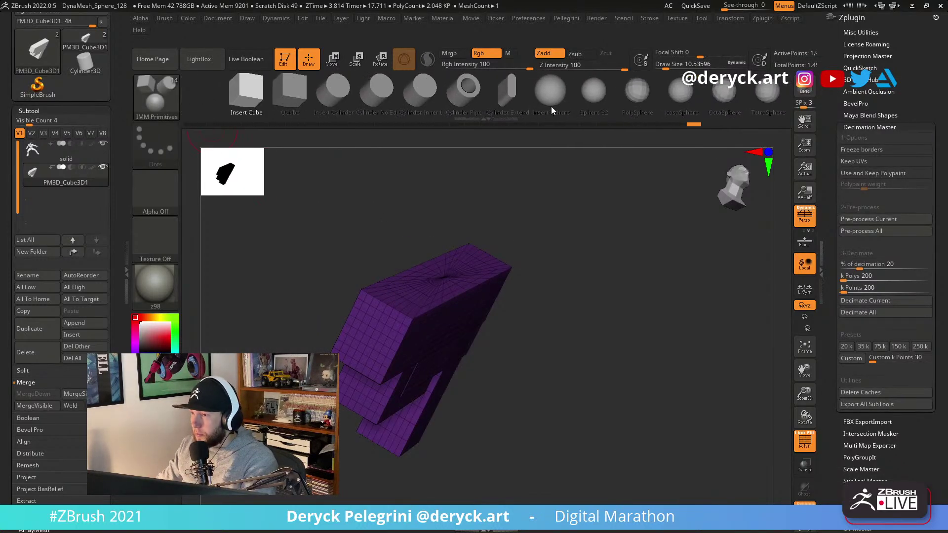
click(383, 90)
mouse_move(313, 306)
mouse_down()
mouse_move(382, 338)
mouse_move(362, 347)
mouse_move(364, 369)
mouse_up()
key(ctrl+z)
Extend the cylinder forward along the pistol's axis as a long silencer and check it against the full figure.
mouse_move(277, 212)
mouse_down()
mouse_move(246, 235)
mouse_move(280, 284)
mouse_up()
key(w)
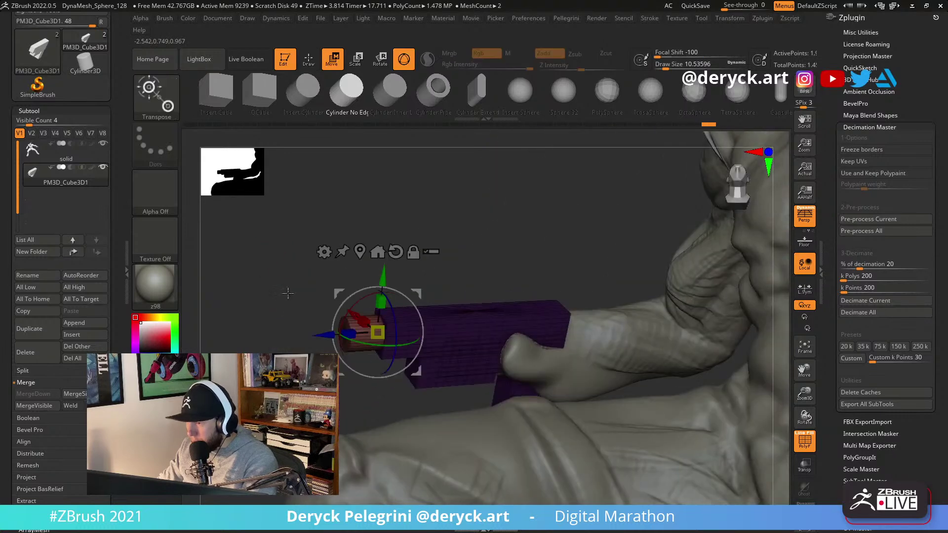
drag(348, 334, 235, 335)
drag(222, 269, 257, 202)
key(shift+f)
key(q)
mouse_move(262, 279)
mouse_down()
mouse_move(473, 283)
mouse_move(347, 286)
mouse_move(293, 226)
mouse_up()
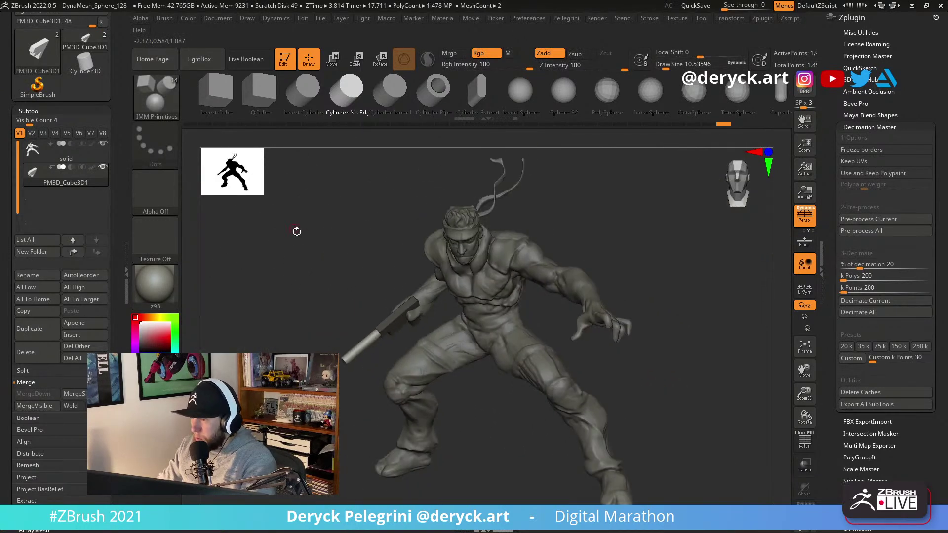
mouse_move(299, 264)
mouse_down()
mouse_move(305, 252)
mouse_move(307, 269)
mouse_up()
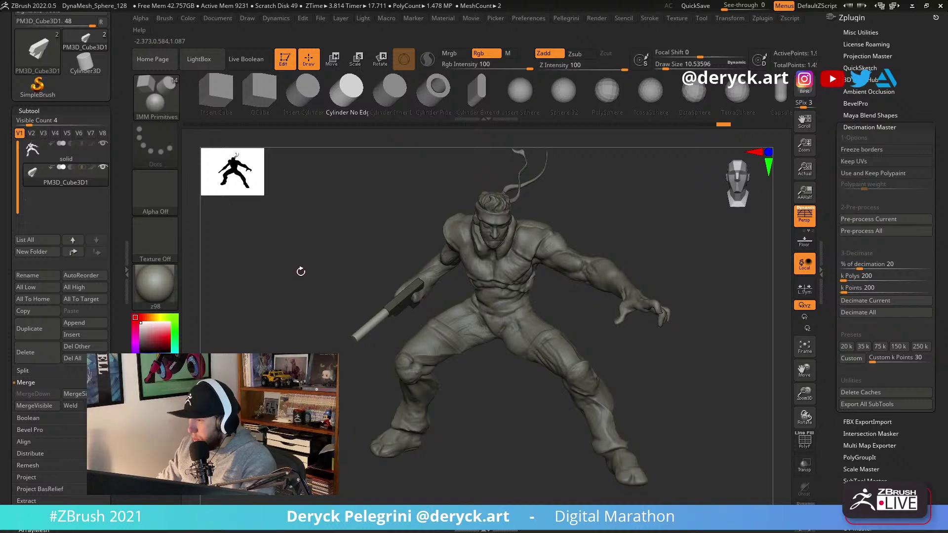
drag(296, 273, 484, 301)
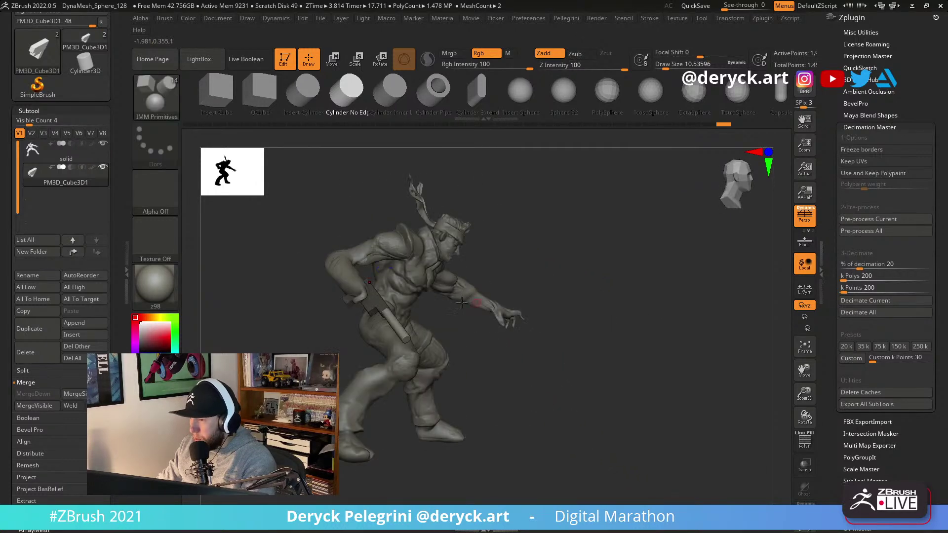
drag(272, 299, 305, 295)
key(shift+f)
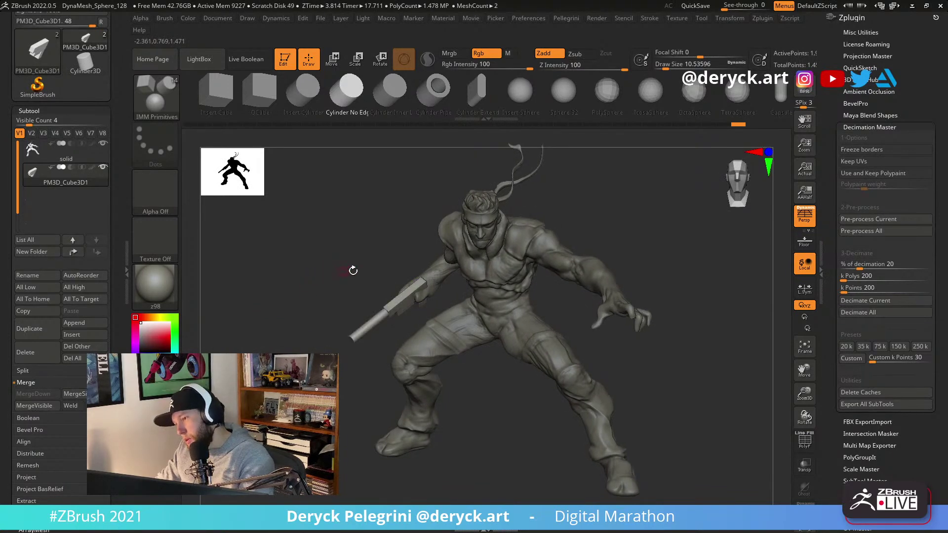
Switch to the body sculpt and reshape the right hand around the pistol with the Move brush.
alt+click(437, 274)
mouse_move(375, 269)
alt+mouse_down()
mouse_move(321, 341)
mouse_move(343, 282)
mouse_move(403, 321)
mouse_move(407, 302)
alt+mouse_up()
key(b)
key(m)
key(v)
drag(307, 279, 363, 286)
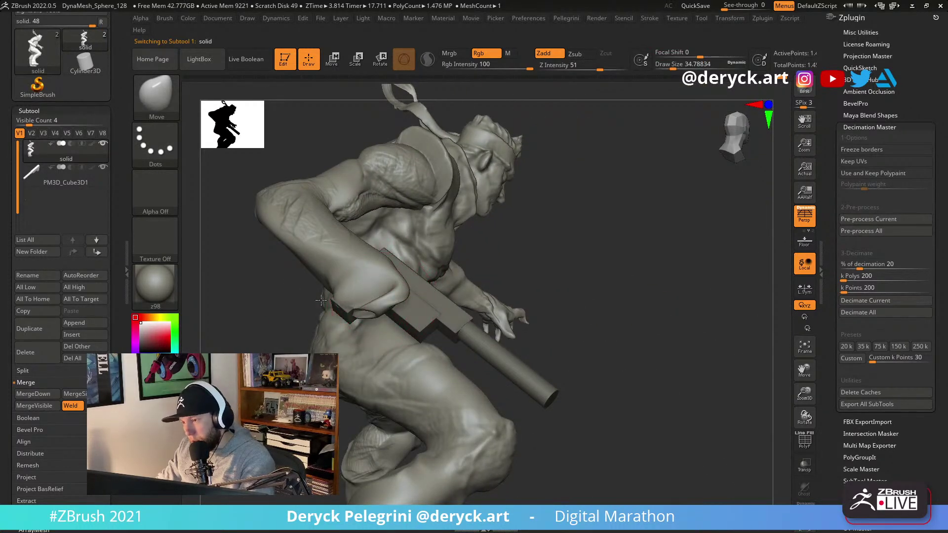
mouse_move(295, 306)
mouse_down()
mouse_move(289, 206)
mouse_move(372, 262)
mouse_move(362, 316)
mouse_move(433, 286)
mouse_move(470, 339)
mouse_move(391, 282)
mouse_move(405, 298)
mouse_move(326, 317)
mouse_move(386, 297)
mouse_move(376, 306)
mouse_up()
Carve the split between the right hand's fingers with DamStandard and adjust the hand's gripping shape with Move.
key(b)
key(d)
key(s)
key(b)
key(m)
key(v)
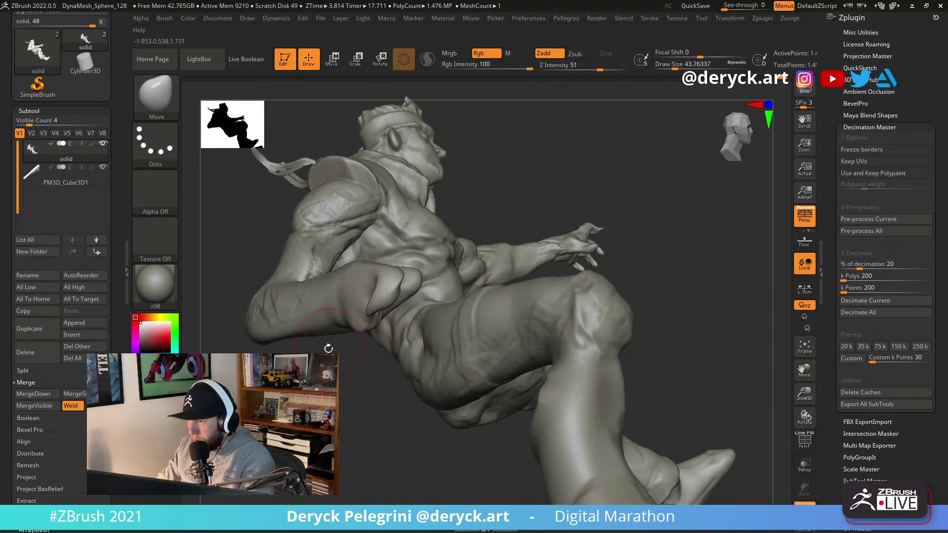
Build up the right fist's volume with ClayBuildup and crease the folded fingers with DamStandard.
drag(332, 338, 360, 286)
key(b)
key(c)
key(b)
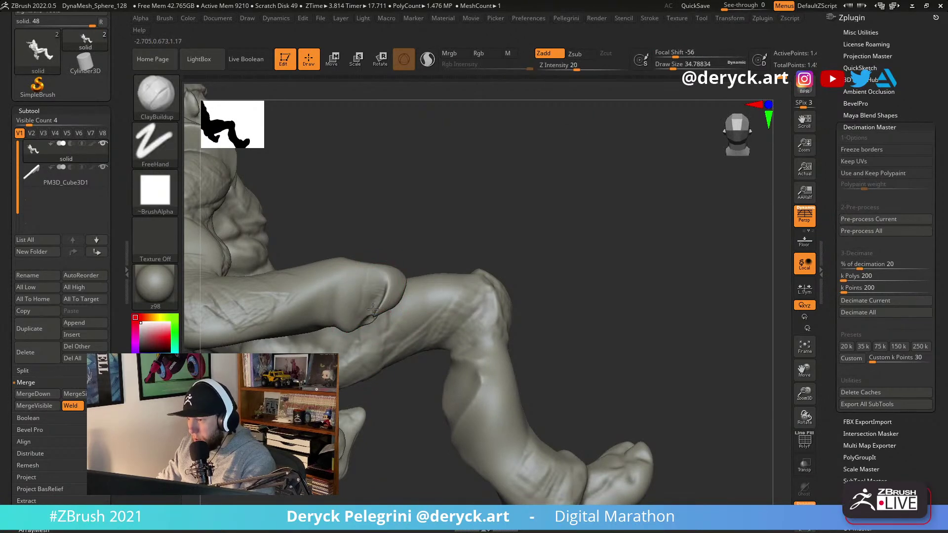
key(b)
key(d)
key(s)
drag(443, 318, 329, 257)
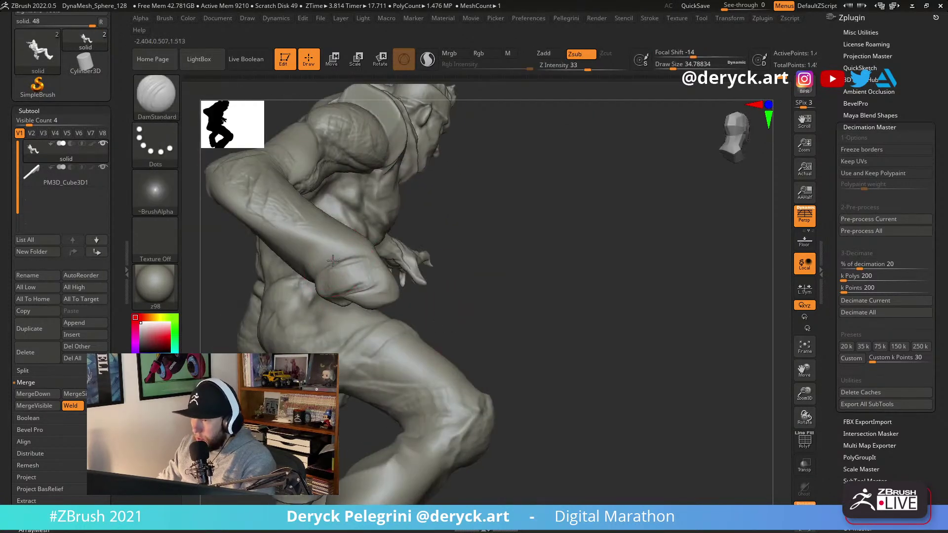
Shape the right thumb and fingers around the pistol with Move and deepen the gap between them with DamStandard.
key(b)
key(m)
key(v)
mouse_move(474, 260)
mouse_down()
mouse_move(374, 306)
mouse_move(401, 296)
mouse_move(382, 270)
mouse_up()
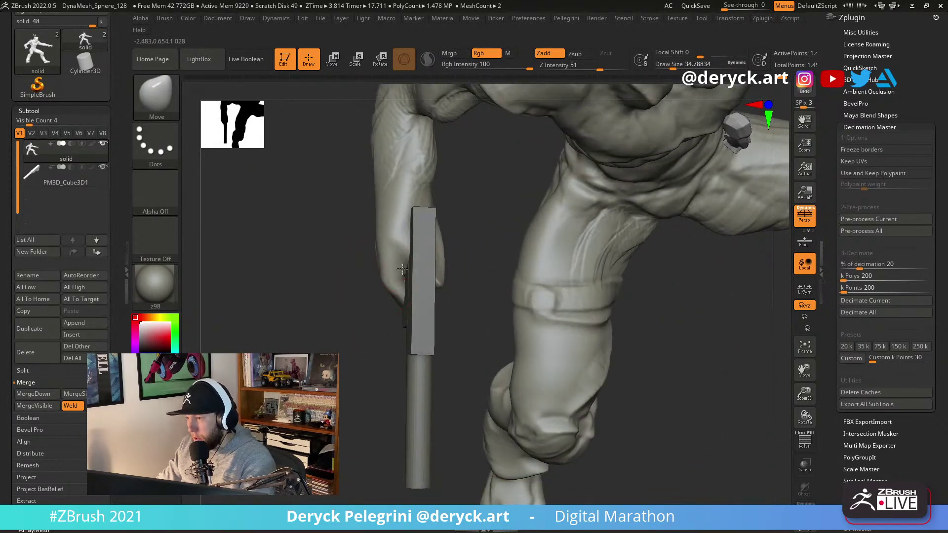
key(b)
key(d)
key(s)
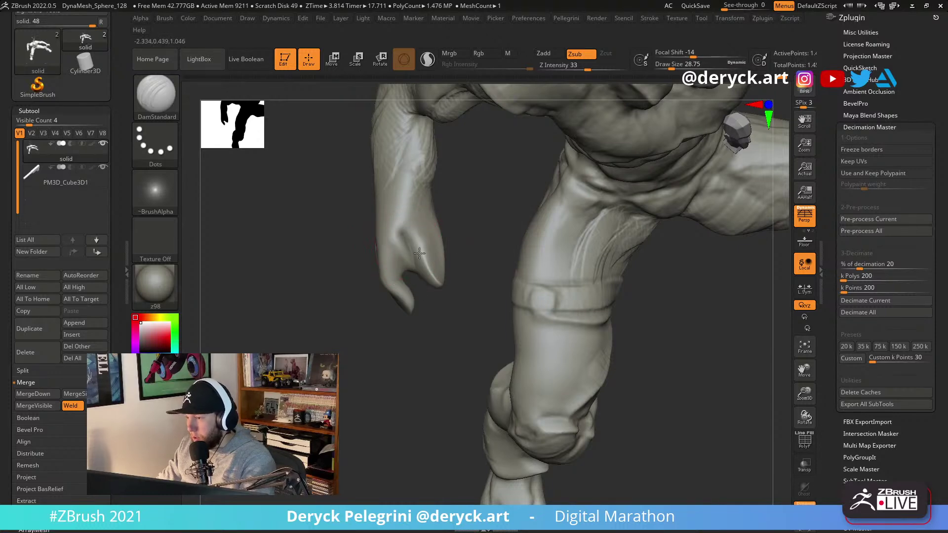
key(b)
key(m)
key(v)
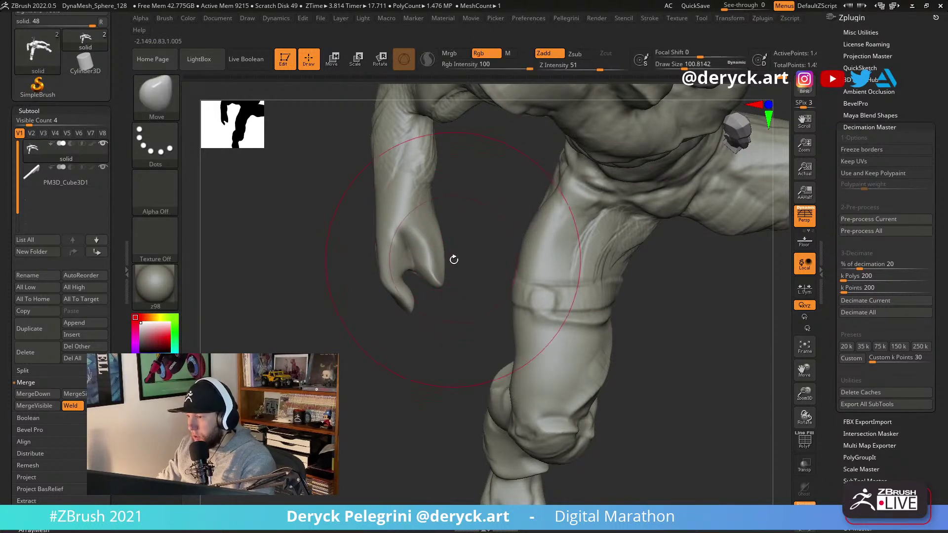
mouse_move(470, 270)
mouse_down()
mouse_move(466, 257)
mouse_move(445, 259)
mouse_up()
mouse_move(277, 267)
mouse_down()
mouse_move(270, 247)
mouse_move(323, 246)
mouse_move(354, 263)
mouse_move(282, 186)
mouse_move(254, 225)
mouse_move(261, 205)
mouse_move(313, 226)
mouse_move(303, 245)
mouse_move(219, 219)
mouse_up()
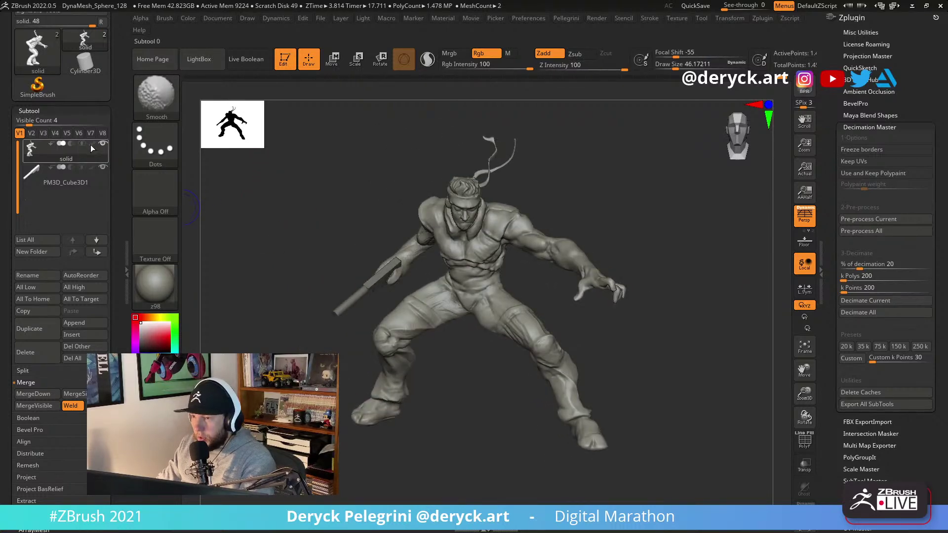
Tighten the creases on the right hand with the Pinch brush.
mouse_move(328, 239)
mouse_down()
mouse_move(494, 239)
mouse_move(511, 358)
mouse_move(434, 277)
mouse_move(497, 292)
mouse_move(506, 318)
mouse_up()
drag(504, 353, 453, 307)
drag(428, 333, 424, 331)
mouse_move(483, 339)
mouse_down()
mouse_move(473, 341)
mouse_move(461, 303)
mouse_move(479, 310)
mouse_up()
key(b)
key(p)
key(i)
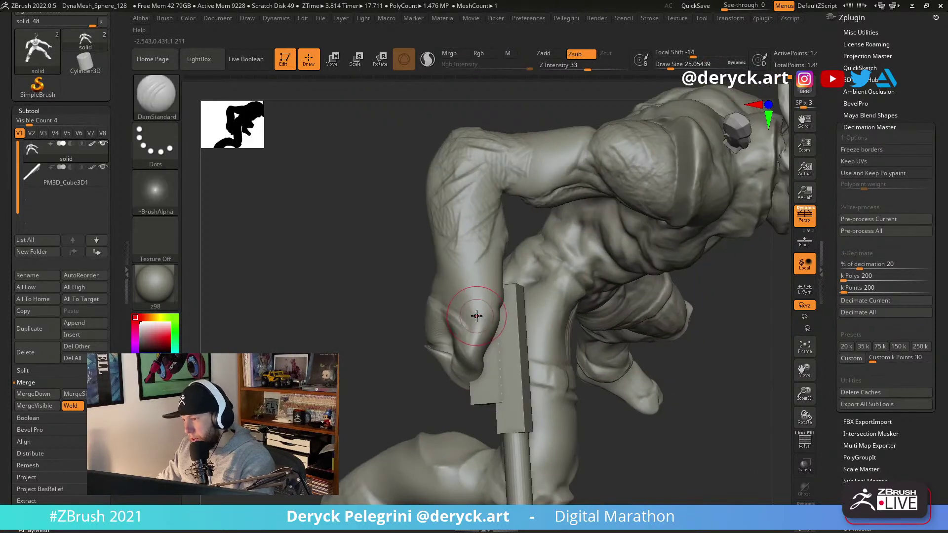
Carve a cuff line around the right wrist with a small DamStandard brush and smooth the adjoining hand surface.
key(b)
key(d)
key(s)
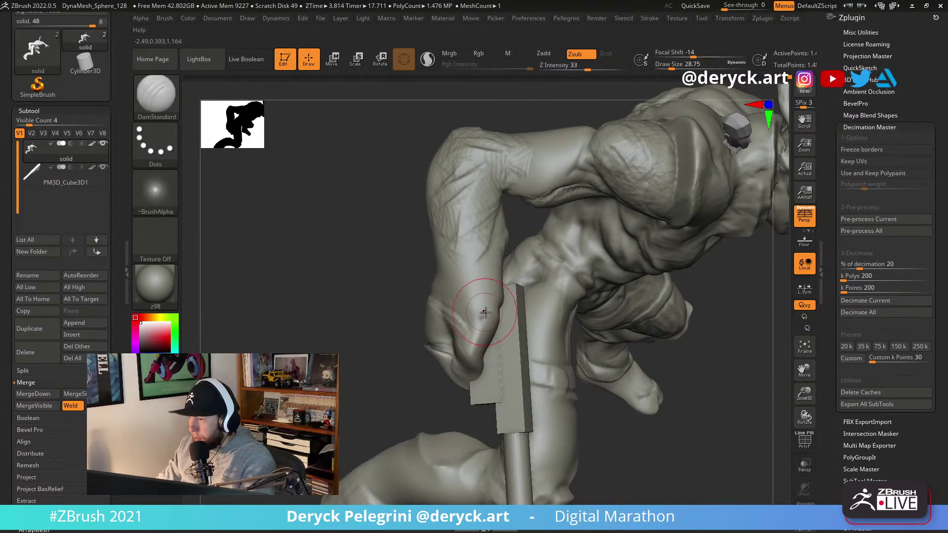
shift+drag(435, 316, 463, 318)
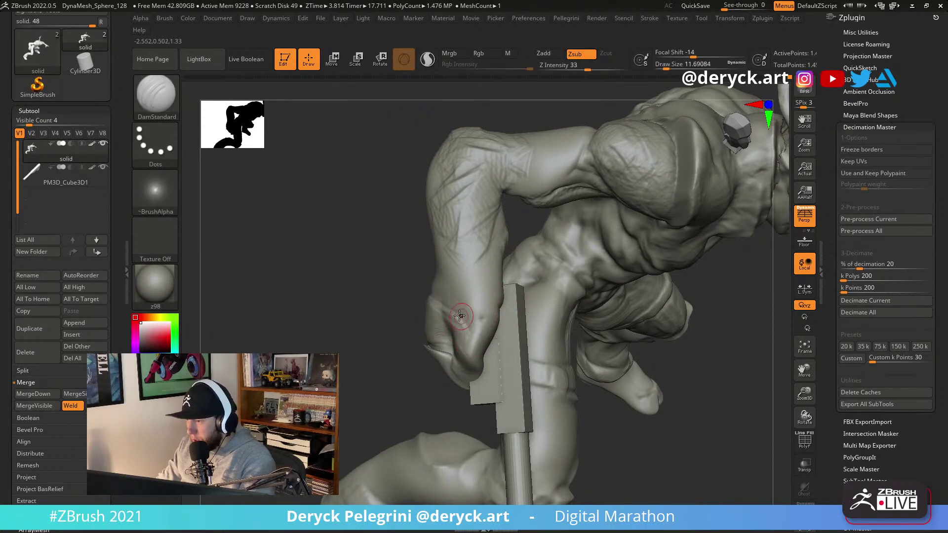
drag(391, 278, 416, 321)
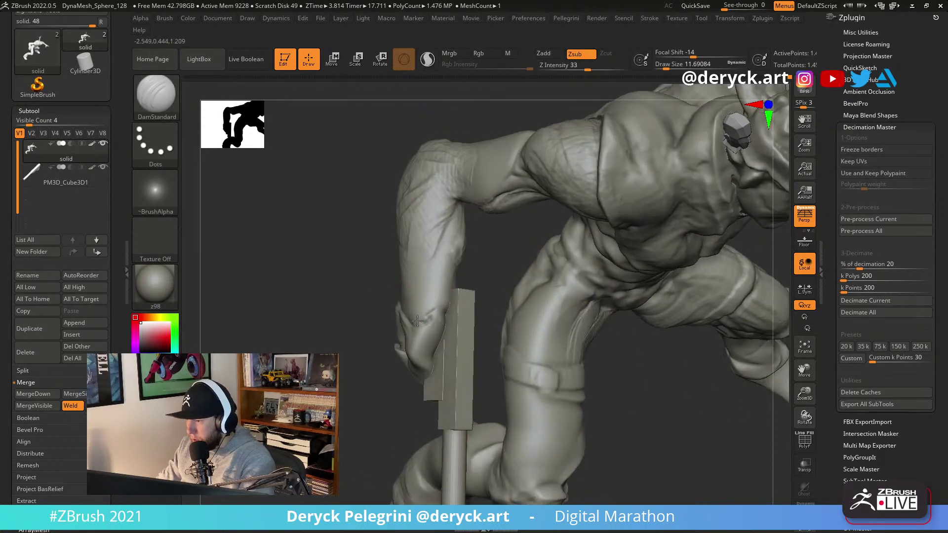
drag(370, 265, 437, 296)
mouse_move(375, 308)
mouse_down()
mouse_move(381, 300)
mouse_move(292, 305)
mouse_move(328, 316)
mouse_up()
Adjust the back of the right hand with Move and sharpen its edges with Pinch.
key(b)
key(m)
key(v)
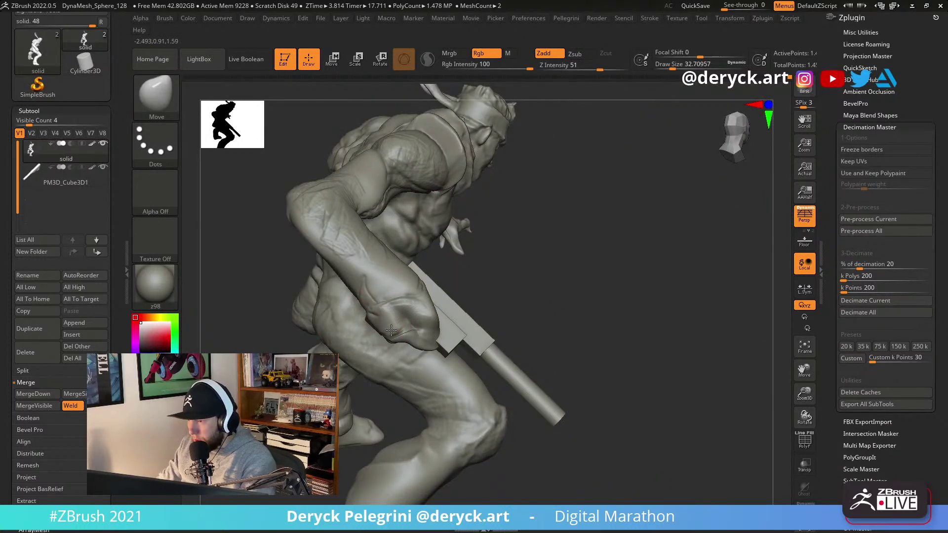
key(b)
key(p)
key(i)
key(s)
drag(414, 316, 410, 298)
Carve the knuckle and finger lines on the outer side of the right fist with DamStandard.
key(b)
key(d)
key(s)
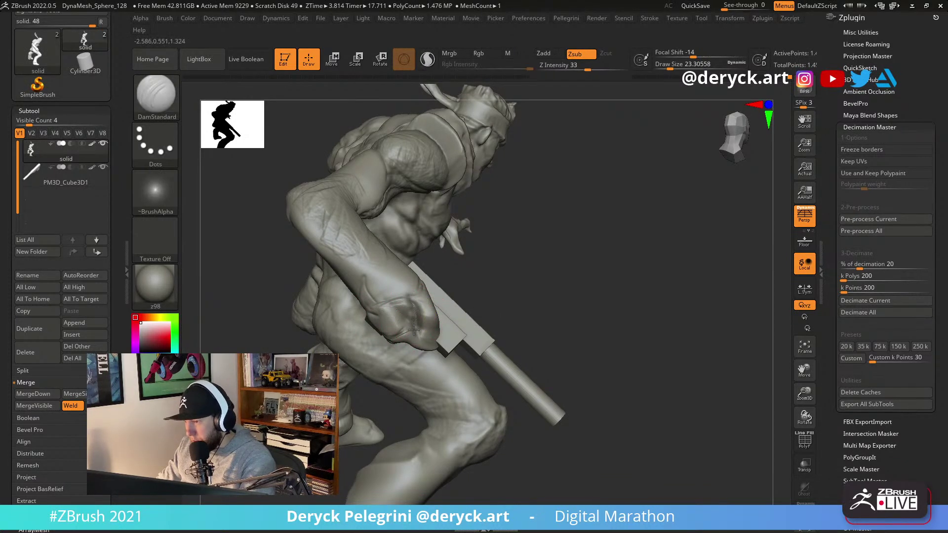
drag(439, 337, 431, 328)
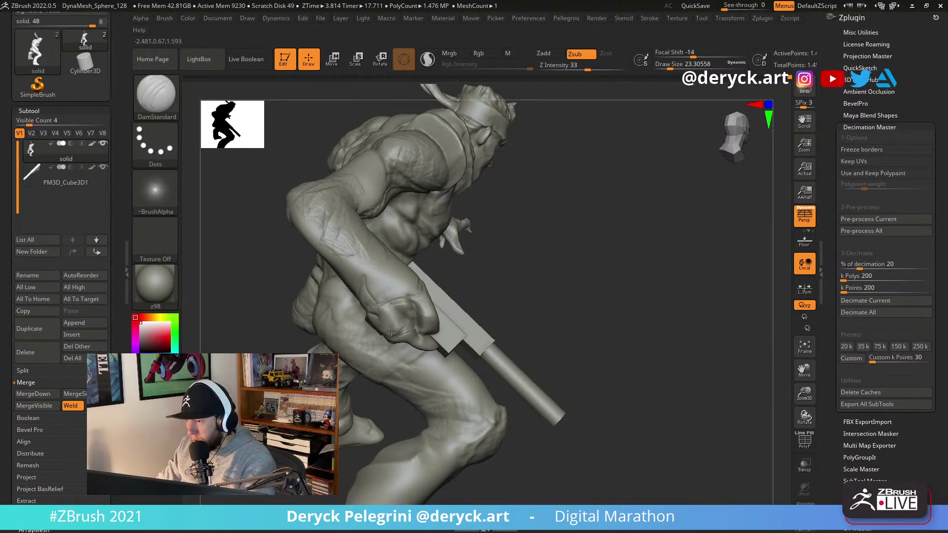
drag(535, 339, 382, 311)
key(ctrl+z)
Slice across the right hand's fingertips with a curved KnifeCurve stroke.
mouse_move(301, 341)
mouse_down()
mouse_move(238, 348)
mouse_move(395, 351)
mouse_move(431, 320)
mouse_up()
ctrl+shift+click(150, 101)
click(217, 104)
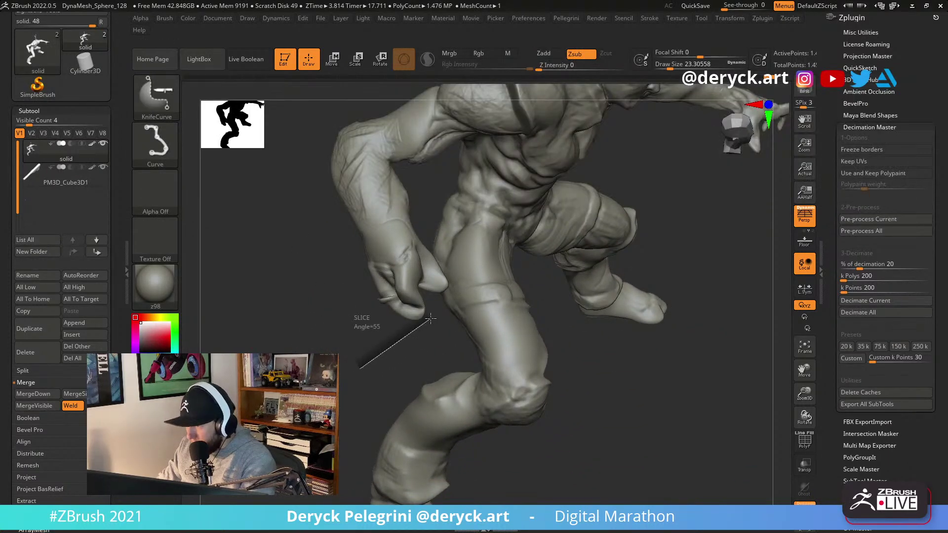
ctrl+shift+drag(379, 302, 389, 298)
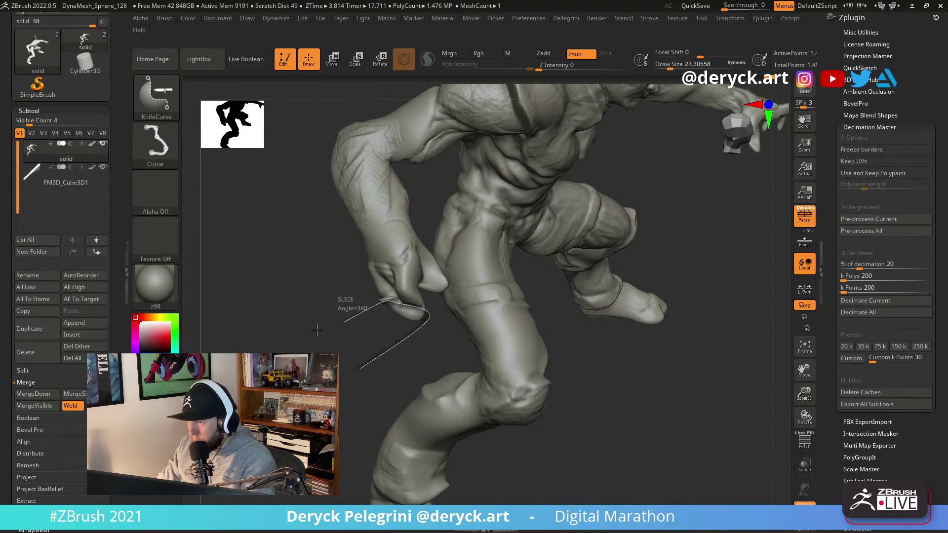
Reshape the right wrist and lower forearm from behind with the Move brush.
drag(311, 262, 386, 308)
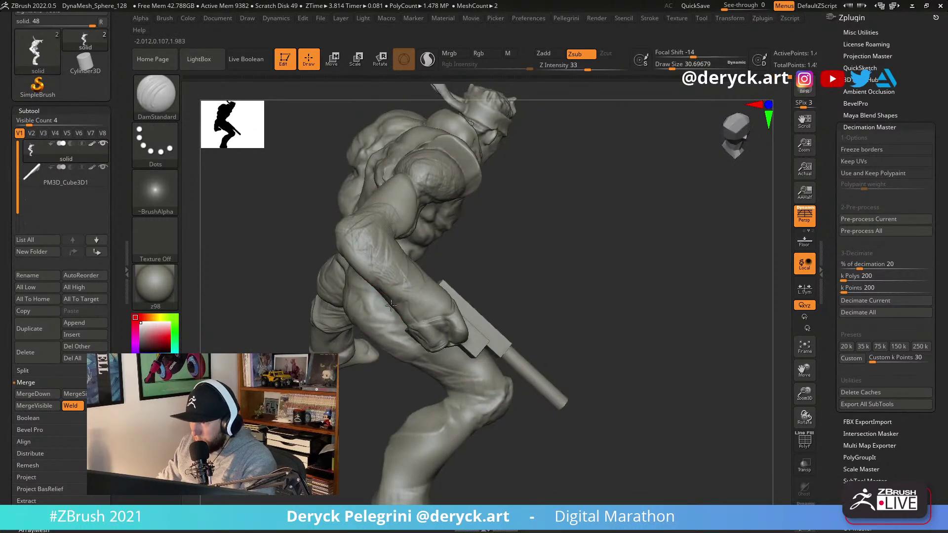
mouse_move(261, 239)
mouse_down()
mouse_move(302, 268)
mouse_move(608, 253)
mouse_move(573, 305)
mouse_up()
key(b)
key(m)
key(v)
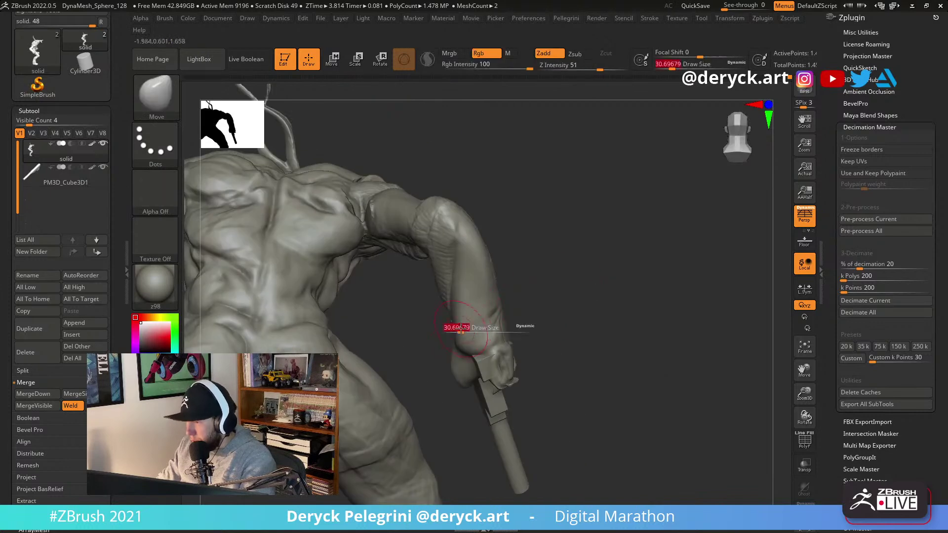
drag(473, 343, 486, 340)
Crease the transition between the right forearm and wrist with a larger DamStandard brush.
key(b)
key(d)
key(s)
right_drag(487, 340, 477, 337)
key(s)
mouse_move(452, 337)
mouse_down()
mouse_move(444, 337)
mouse_move(475, 337)
mouse_up()
right_drag(480, 336, 502, 304)
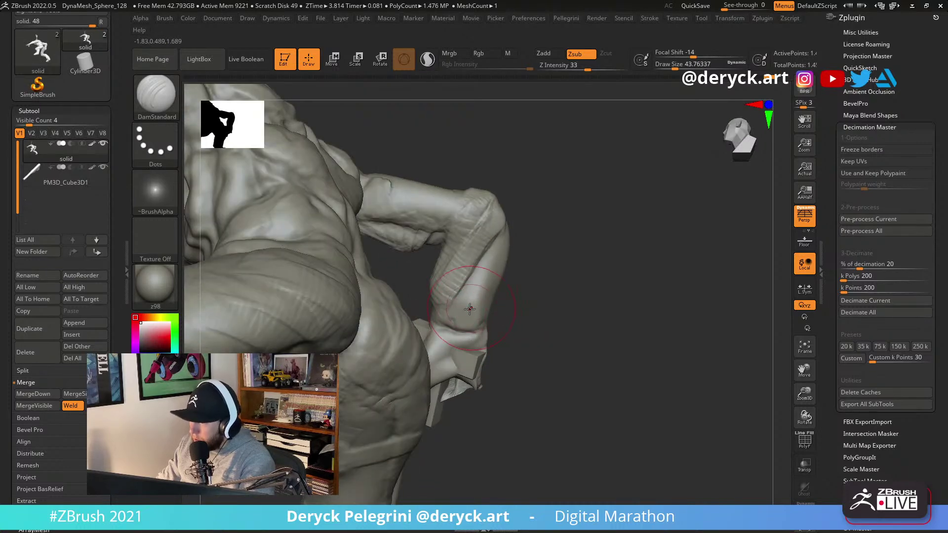
Refine the outline of the right forearm with the Move brush.
key(b)
key(m)
key(v)
right_drag(540, 275, 571, 267)
ctrl+right_drag(365, 262, 357, 315)
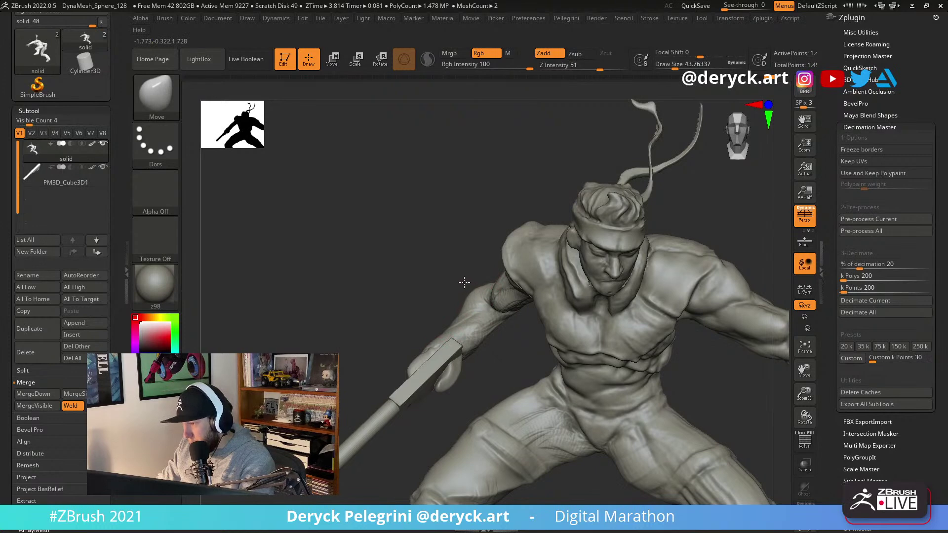
mouse_move(455, 304)
right_down()
mouse_move(427, 293)
mouse_move(390, 226)
mouse_move(399, 264)
mouse_move(498, 285)
right_up()
Build up the biceps and elbow area of the right arm with ClayBuildup.
key(b)
key(c)
key(b)
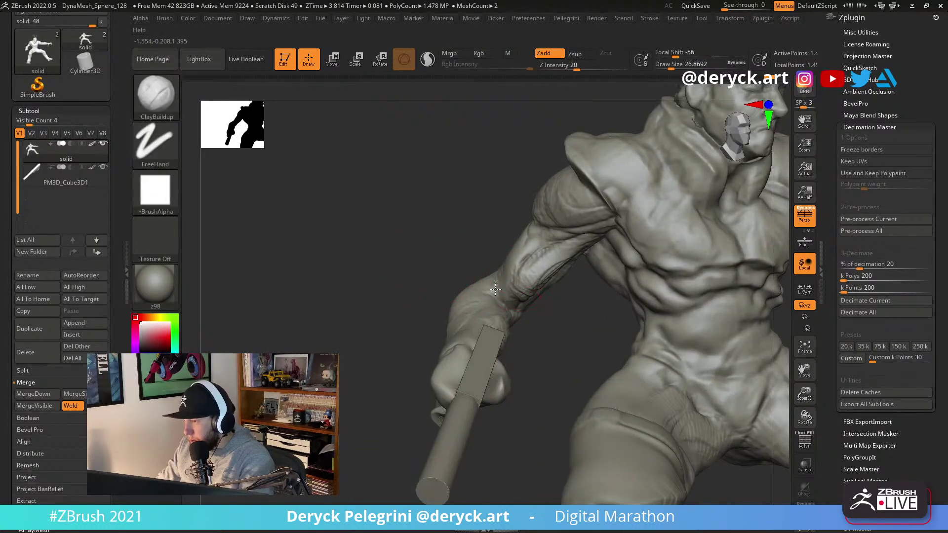
drag(549, 247, 561, 253)
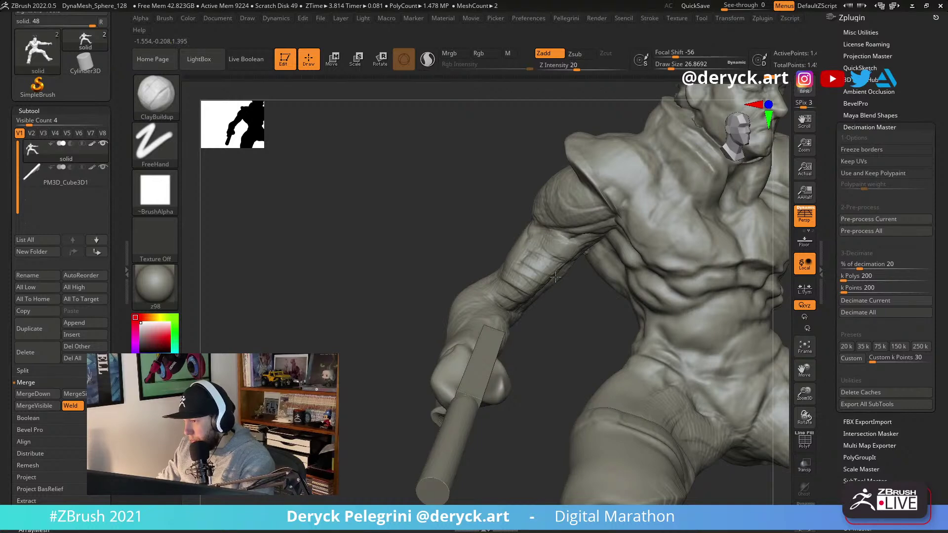
right_drag(550, 277, 444, 279)
key(])
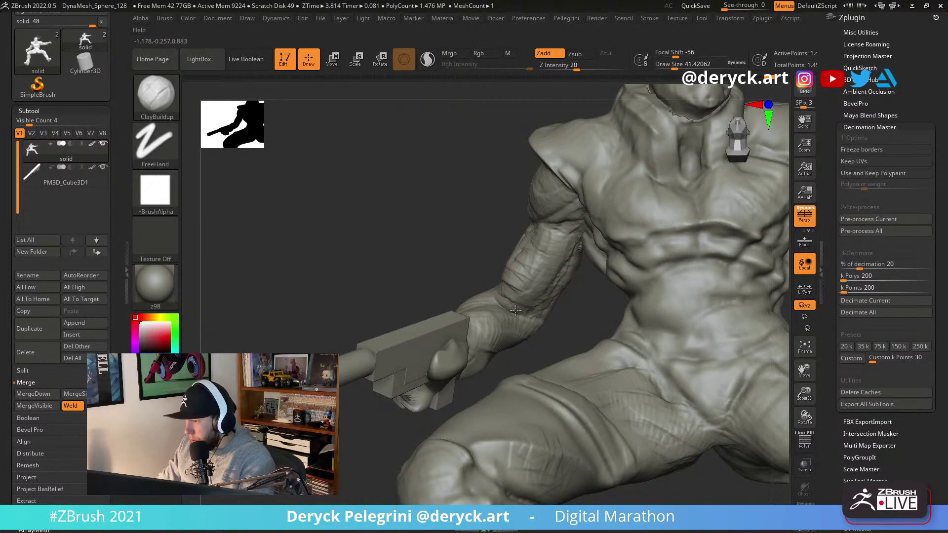
Build up the back of the right upper arm with a larger ClayBuildup brush and smooth it near the armpit.
right_drag(546, 238, 469, 258)
mouse_move(446, 195)
right_down()
mouse_move(370, 144)
mouse_move(324, 212)
mouse_move(631, 205)
mouse_move(630, 262)
mouse_move(575, 312)
right_up()
key(])
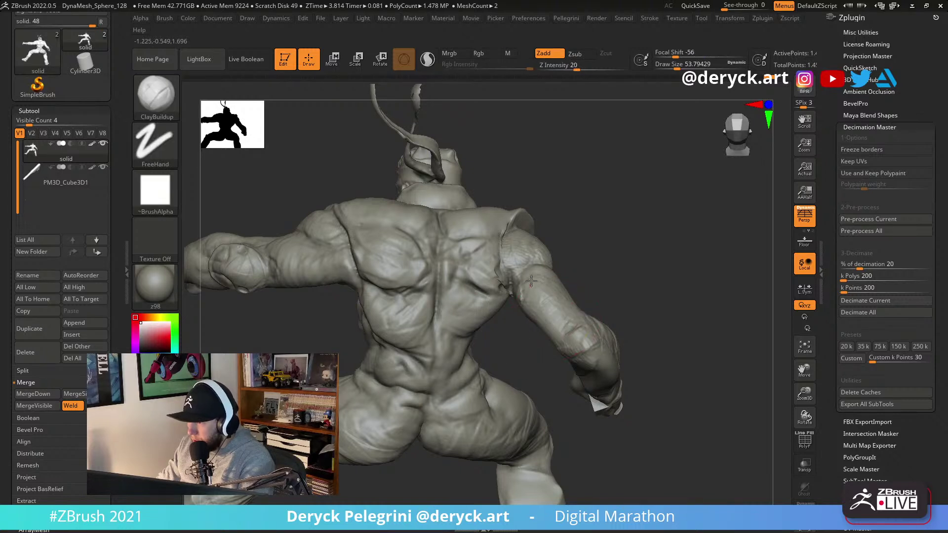
shift+drag(520, 296, 508, 282)
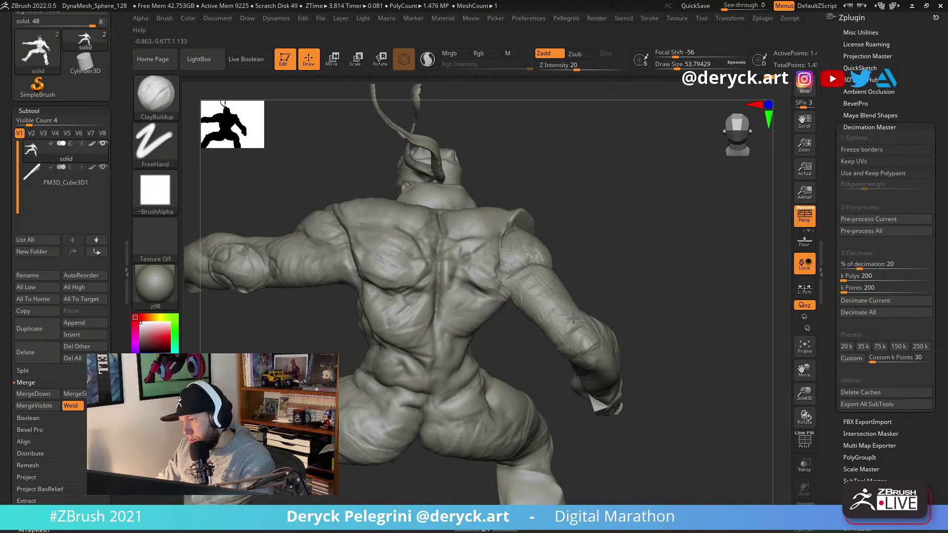
Adjust the back outline of the right upper arm and elbow with the Move brush at varying sizes.
right_drag(565, 282, 548, 306)
key(b)
key(m)
key(v)
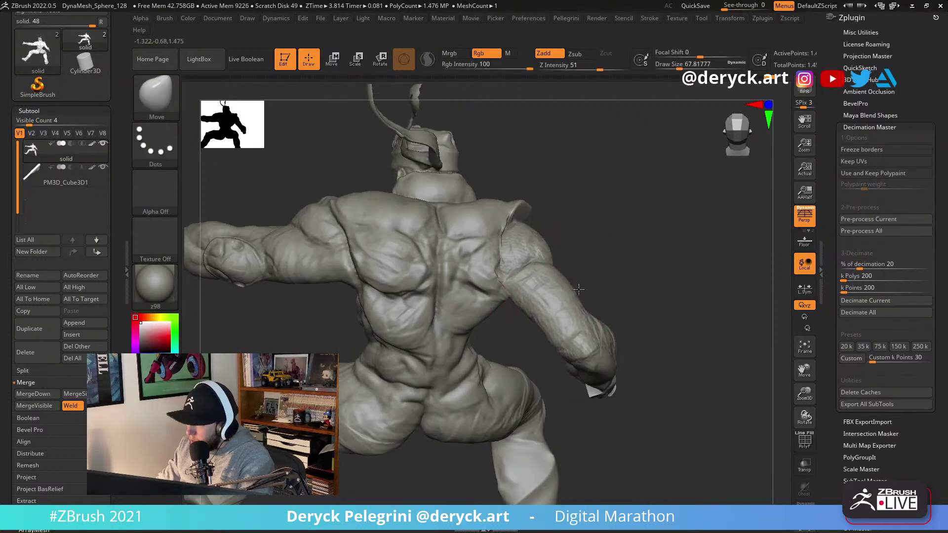
key(bracketleft)
right_drag(525, 323, 516, 317)
key(bracketleft)
key(bracketleft)
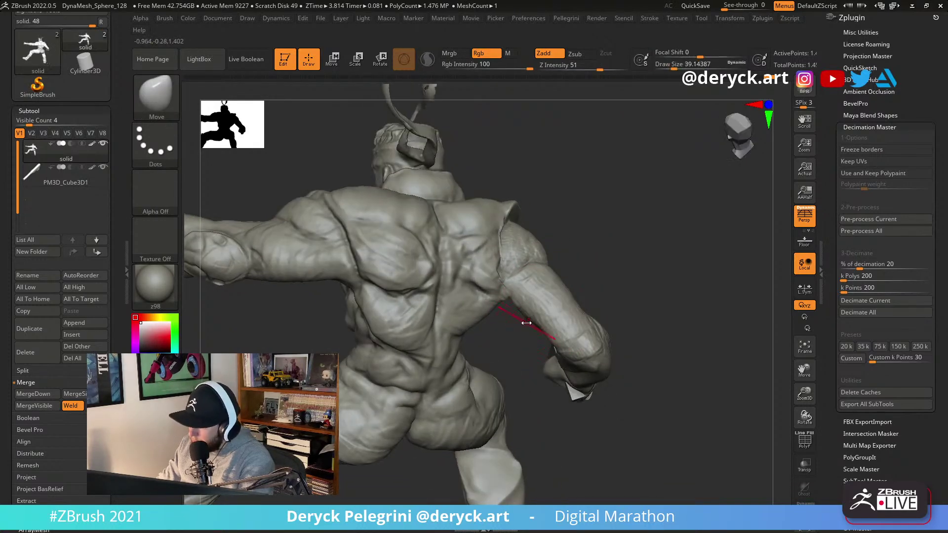
right_drag(578, 361, 375, 250)
key(bracketright)
key(bracketright)
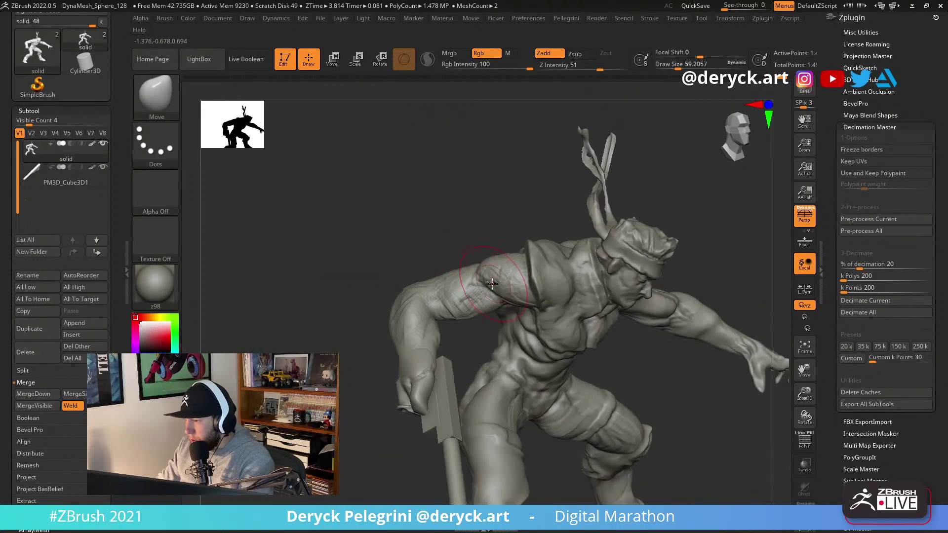
Crease the muscle separations on the right upper arm and elbow with DamStandard, smoothing where needed.
mouse_move(486, 293)
right_down()
mouse_move(434, 257)
mouse_move(351, 229)
mouse_move(340, 274)
mouse_move(353, 261)
right_up()
key(b)
key(d)
key(s)
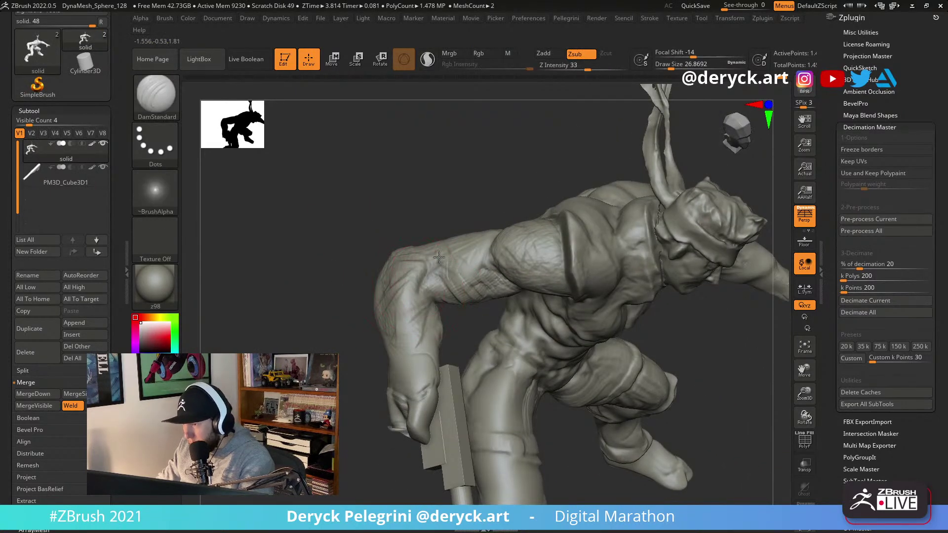
drag(429, 252, 426, 258)
mouse_move(426, 257)
right_down()
mouse_move(555, 333)
mouse_move(304, 262)
mouse_move(298, 290)
mouse_move(321, 291)
right_up()
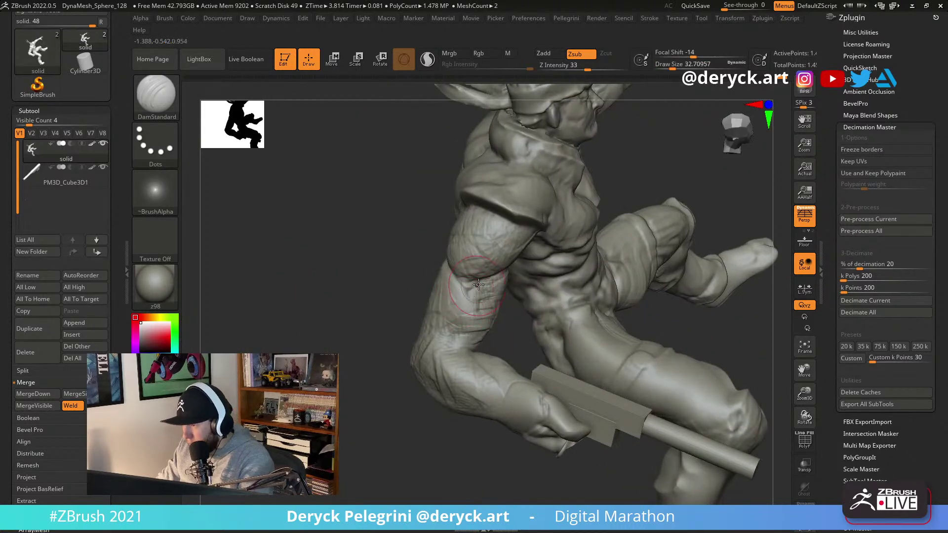
right_drag(477, 350, 505, 314)
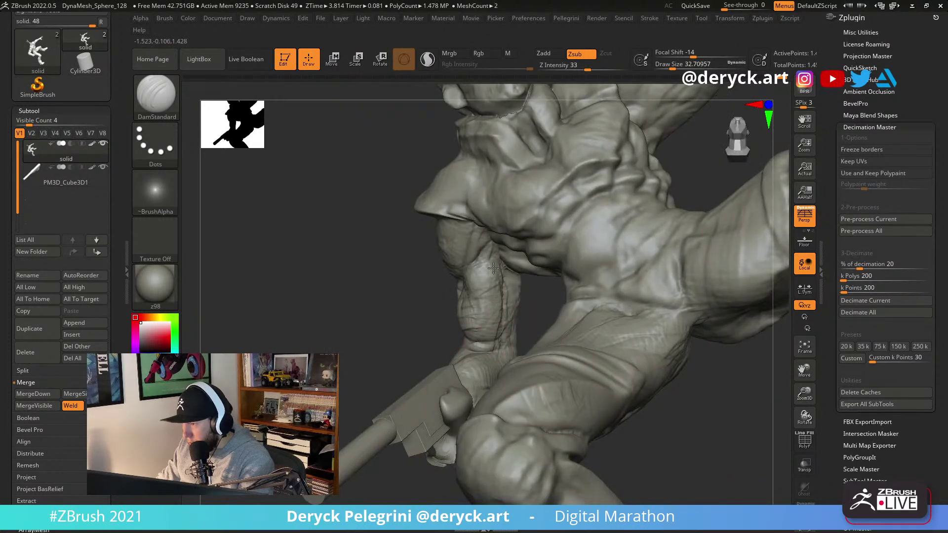
key(shift)
mouse_move(486, 282)
right_down()
mouse_move(351, 275)
mouse_move(324, 292)
mouse_move(356, 362)
mouse_move(435, 332)
right_up()
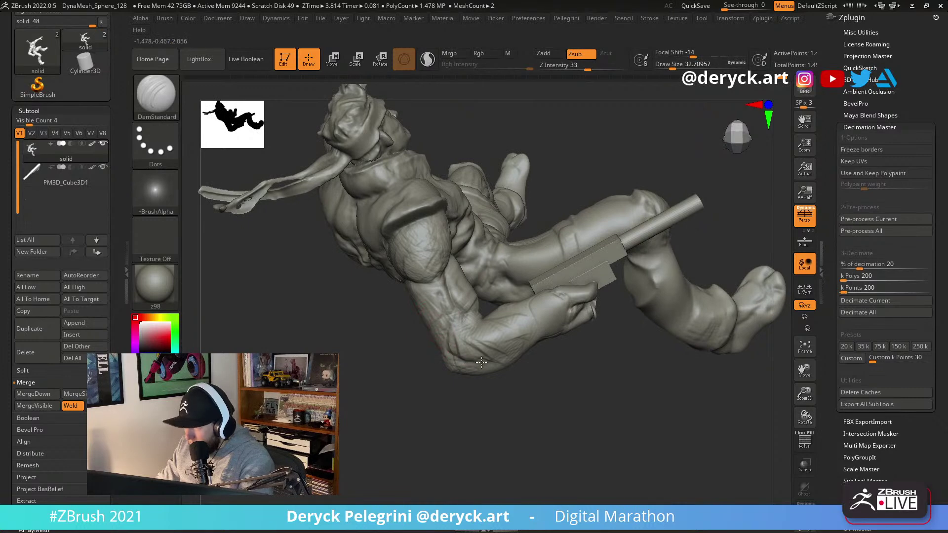
Refine the underside outline of the right elbow and forearm with a larger Move brush.
mouse_move(491, 387)
right_down()
mouse_move(379, 414)
mouse_move(545, 355)
right_up()
key(b)
key(m)
key(v)
key(s)
drag(545, 355, 592, 337)
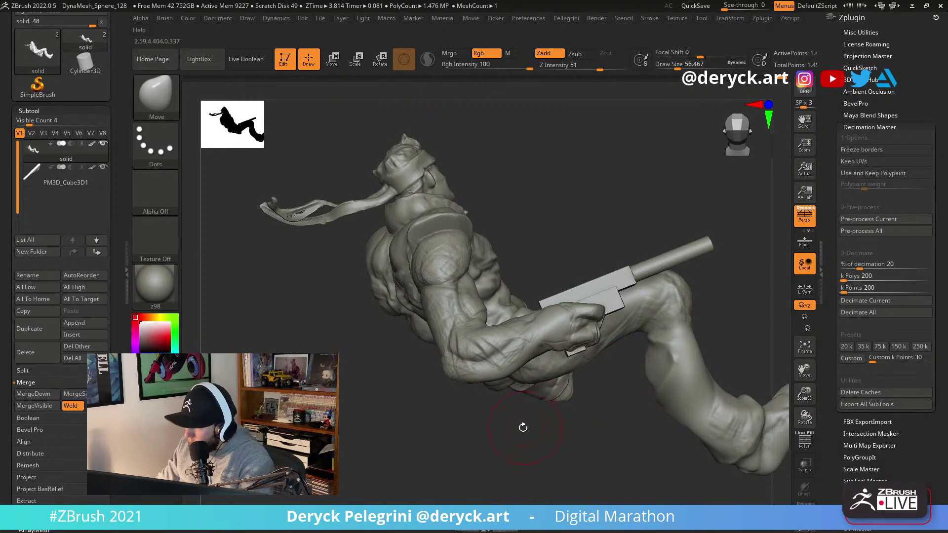
right_drag(525, 427, 502, 359)
Carve the muscle lines along the underside of the right forearm with DamStandard.
mouse_move(519, 287)
right_down()
mouse_move(501, 250)
mouse_move(339, 261)
right_up()
key(b)
key(d)
key(s)
key(s)
drag(494, 341, 475, 340)
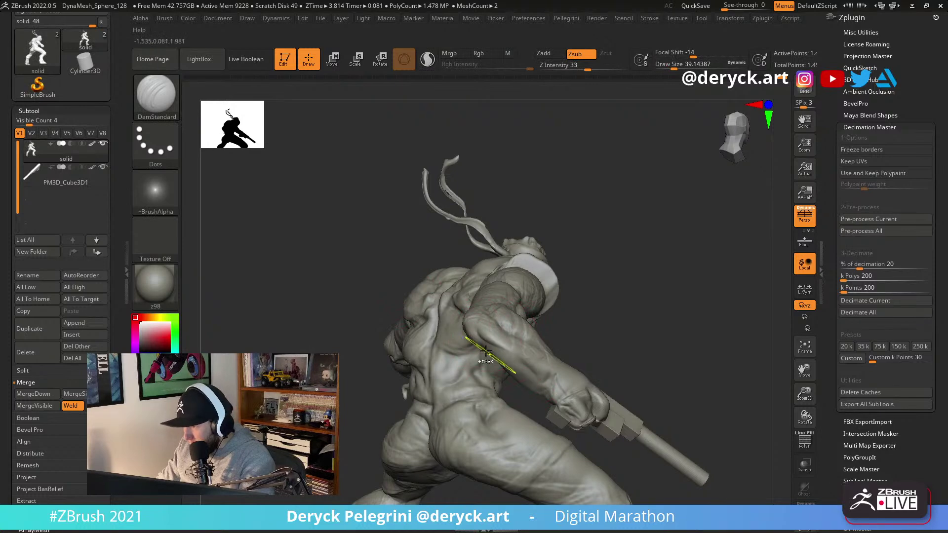
key(bracketleft)
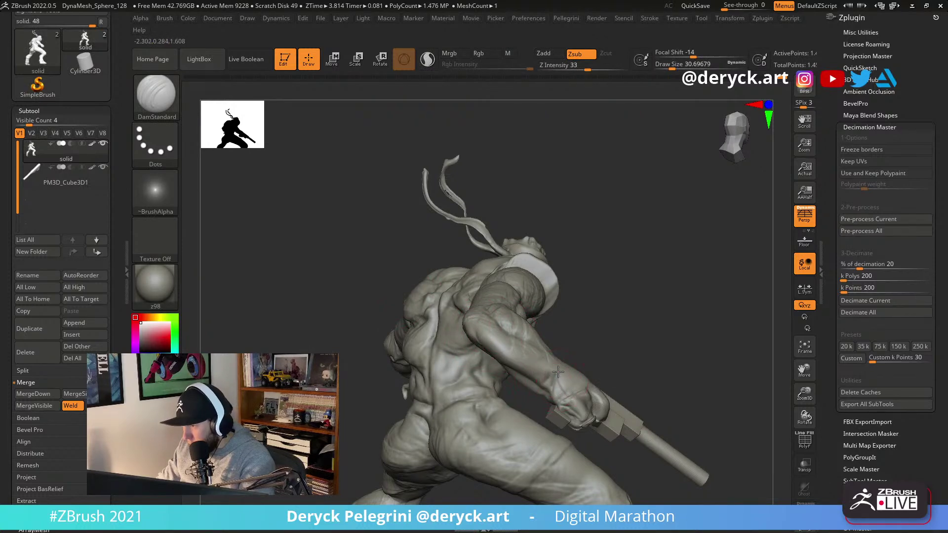
Reshape the right elbow and forearm volumes from the side and front with the Move brush.
mouse_move(539, 374)
right_down()
mouse_move(491, 328)
mouse_move(457, 335)
mouse_move(517, 333)
right_up()
key(b)
key(m)
key(v)
key(s)
drag(517, 333, 522, 334)
mouse_move(527, 339)
right_down()
mouse_move(551, 334)
mouse_move(398, 283)
mouse_move(365, 177)
mouse_move(373, 257)
mouse_move(530, 360)
right_up()
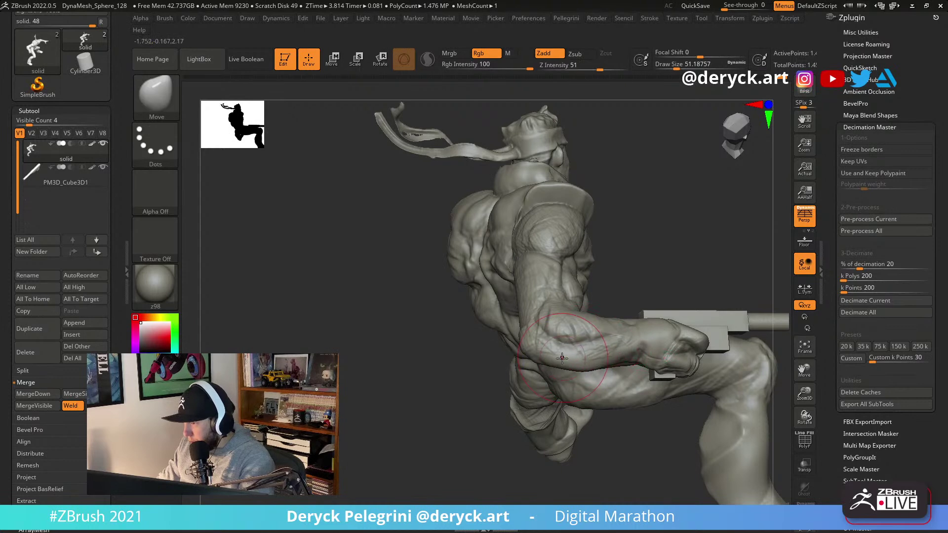
mouse_move(683, 275)
right_down()
mouse_move(591, 299)
mouse_move(623, 263)
mouse_move(519, 276)
mouse_move(355, 138)
mouse_move(430, 266)
mouse_move(536, 337)
right_up()
key(s)
drag(536, 337, 523, 338)
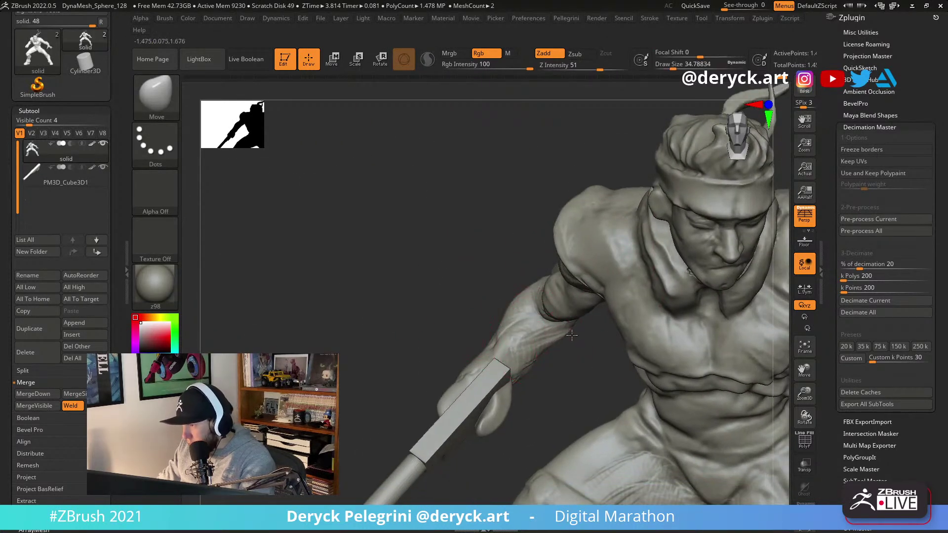
Flatten the surface planes of the right forearm and wrist with the Flatten brush.
mouse_move(528, 356)
right_down()
mouse_move(501, 368)
mouse_move(519, 360)
mouse_move(511, 357)
mouse_move(531, 370)
mouse_move(526, 379)
mouse_move(463, 351)
mouse_move(463, 368)
mouse_move(448, 307)
right_up()
key(b)
key(f)
key(l)
key(s)
drag(487, 321, 474, 322)
right_drag(489, 325, 501, 378)
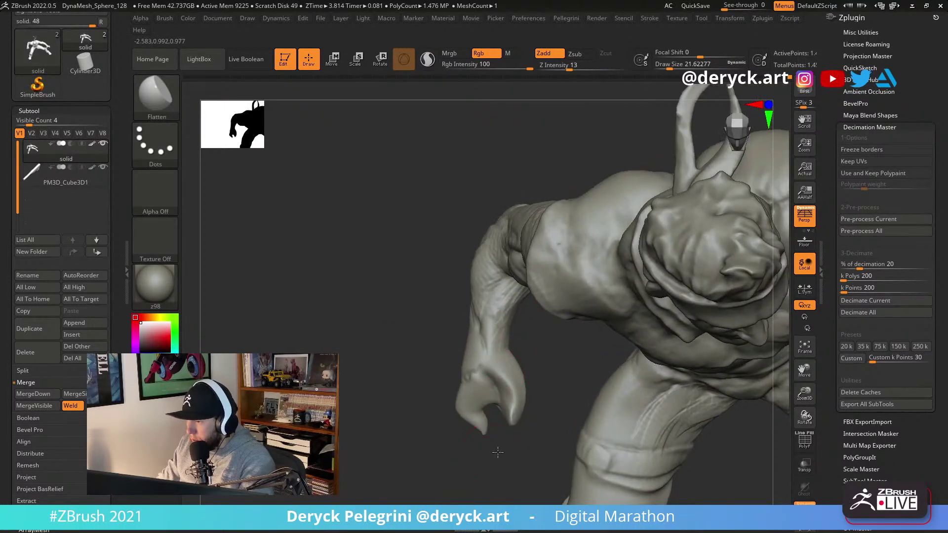
Reshape the right thumb and wrist around the pistol with the Move brush.
right_drag(492, 451, 510, 440)
key(b)
key(m)
key(v)
key(s)
drag(519, 368, 533, 368)
click(340, 311)
right_drag(340, 312, 372, 317)
right_drag(543, 368, 534, 375)
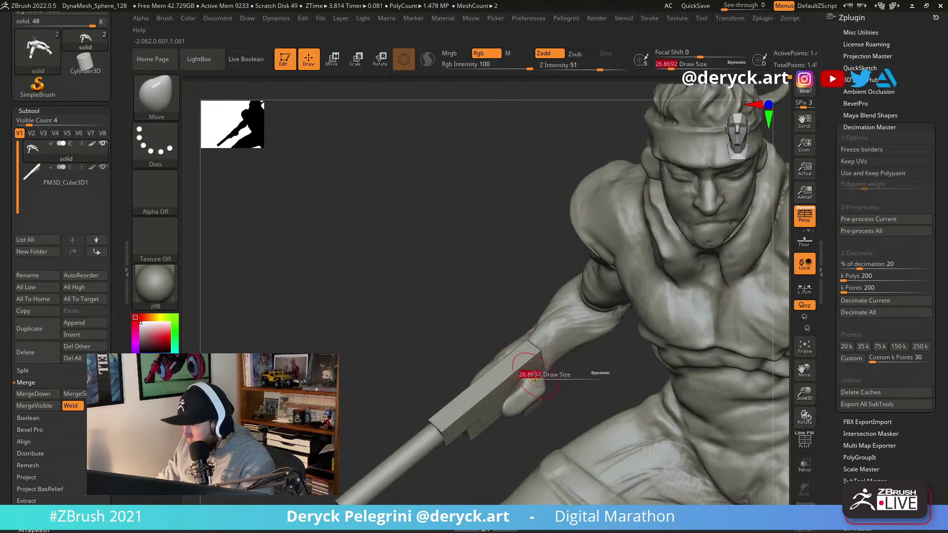
drag(535, 375, 555, 363)
right_drag(511, 401, 531, 419)
right_drag(466, 352, 511, 398)
Build up the right thumb area with ClayBuildup and adjust the hand's outline with the Move brush.
right_drag(464, 364, 493, 393)
key(b)
key(c)
key(b)
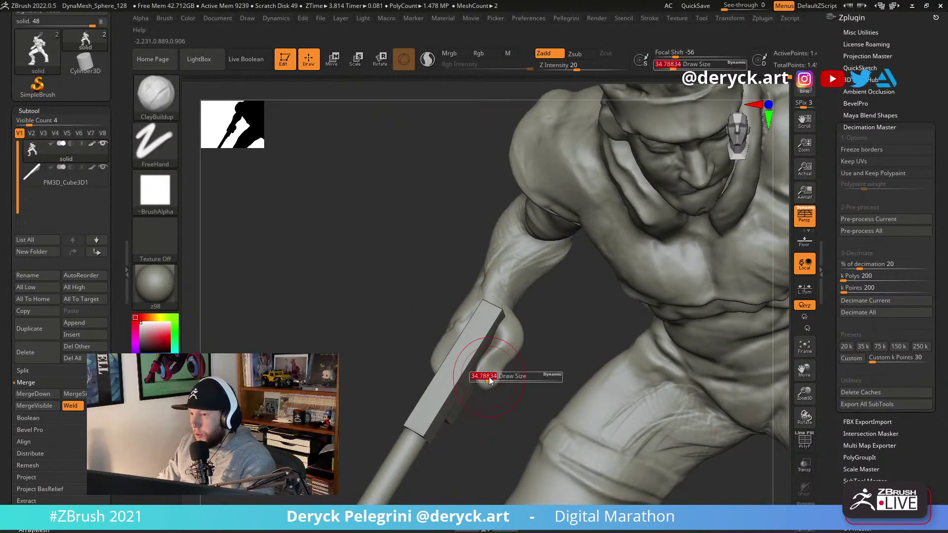
mouse_move(490, 362)
right_down()
mouse_move(513, 332)
mouse_move(411, 294)
mouse_move(414, 309)
right_up()
key(b)
key(m)
key(v)
mouse_move(321, 311)
right_down()
mouse_move(337, 292)
mouse_move(337, 339)
mouse_move(451, 334)
right_up()
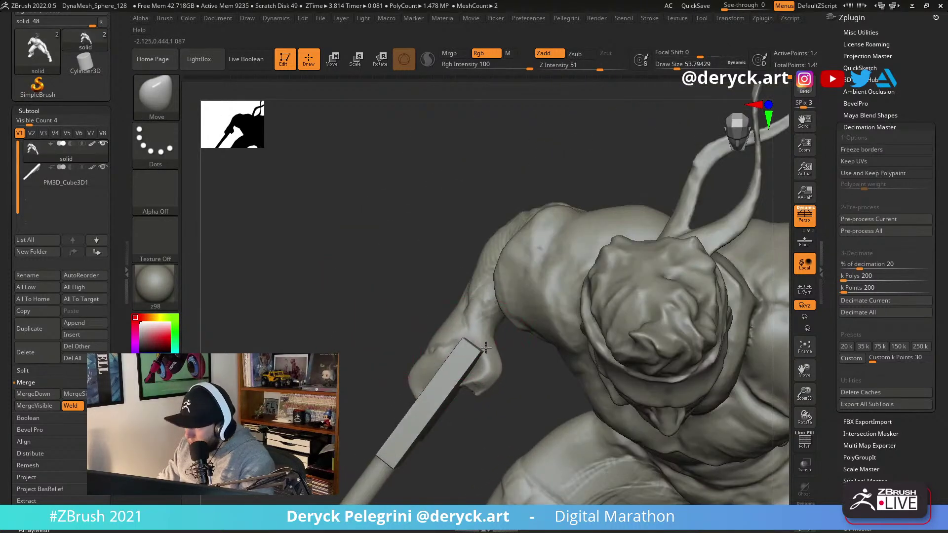
Crease the web between the right thumb and index finger with DamStandard and pull the hand into shape with Move.
key(b)
key(d)
key(s)
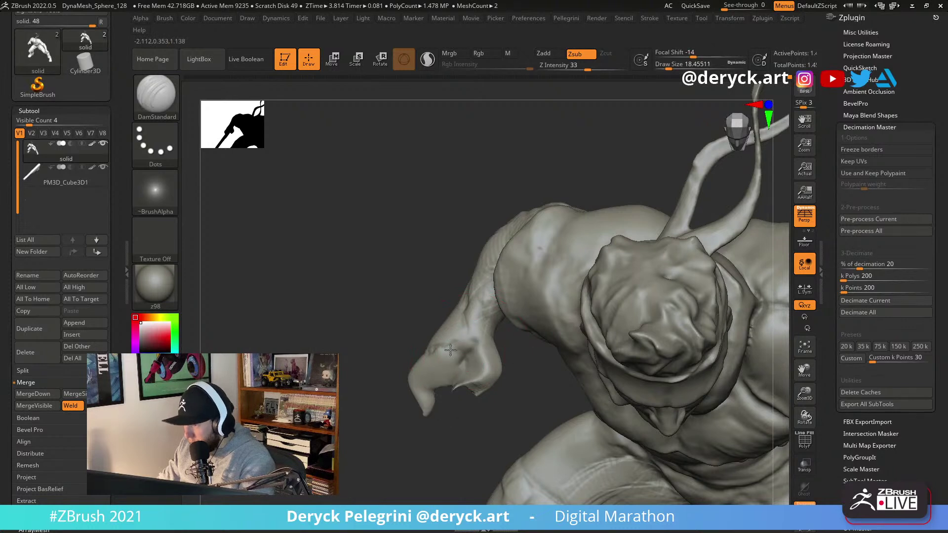
key(b)
key(m)
key(v)
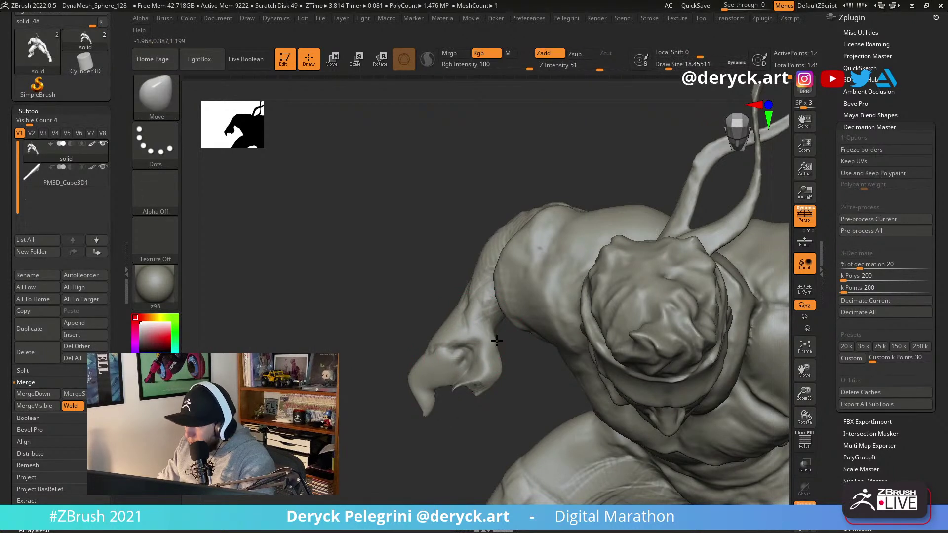
key(bracketleft)
key(alt+s)
drag(325, 316, 335, 287)
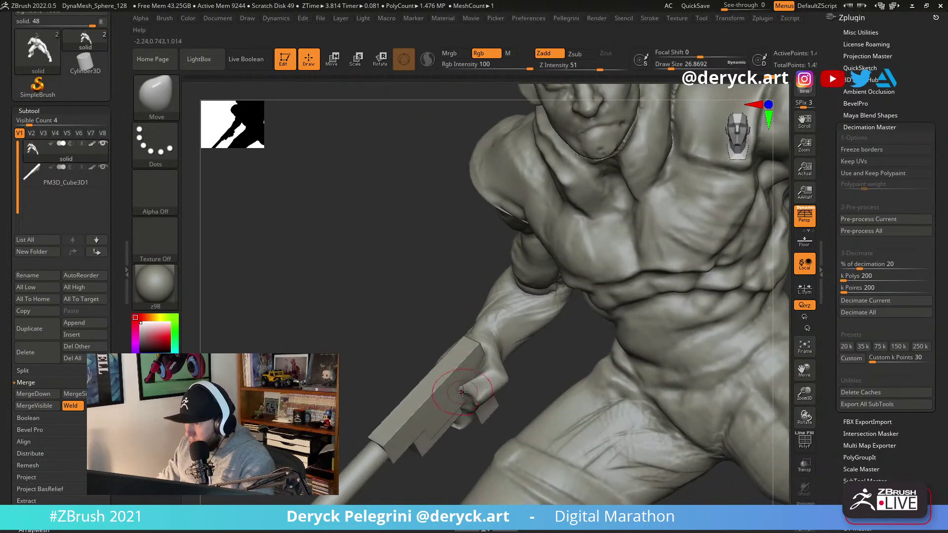
Add volume to the right thumb and fingers around the pistol grip with ClayBuildup and smooth the hand.
key(b)
key(d)
key(s)
key(b)
key(c)
key(b)
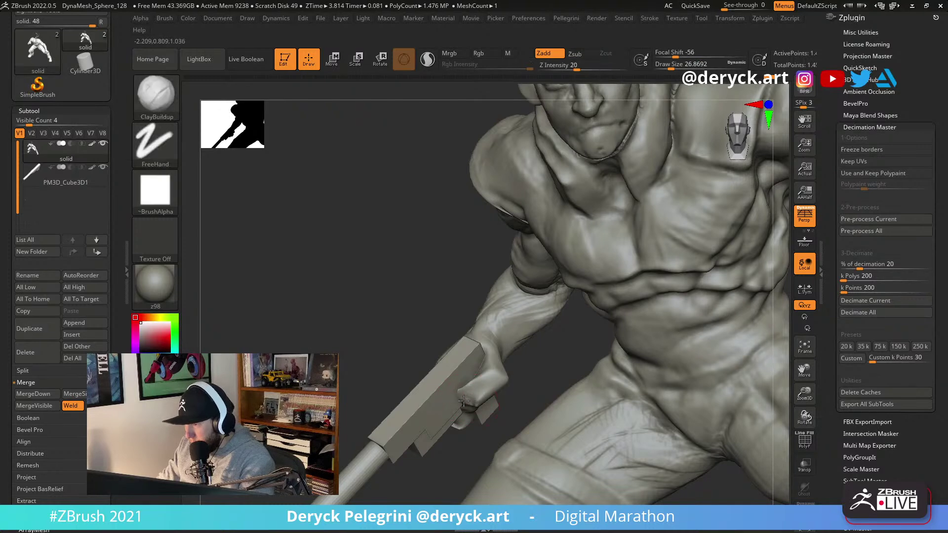
key(shift)
right_drag(484, 384, 328, 265)
key(shift)
mouse_move(439, 277)
ctrl+right_down()
mouse_move(466, 393)
mouse_move(423, 313)
mouse_move(352, 293)
mouse_move(408, 286)
mouse_move(288, 245)
mouse_move(288, 286)
mouse_move(271, 288)
mouse_move(311, 281)
mouse_move(324, 315)
mouse_move(387, 303)
mouse_move(349, 313)
ctrl+right_up()
key(shift)
key(b)
key(d)
key(s)
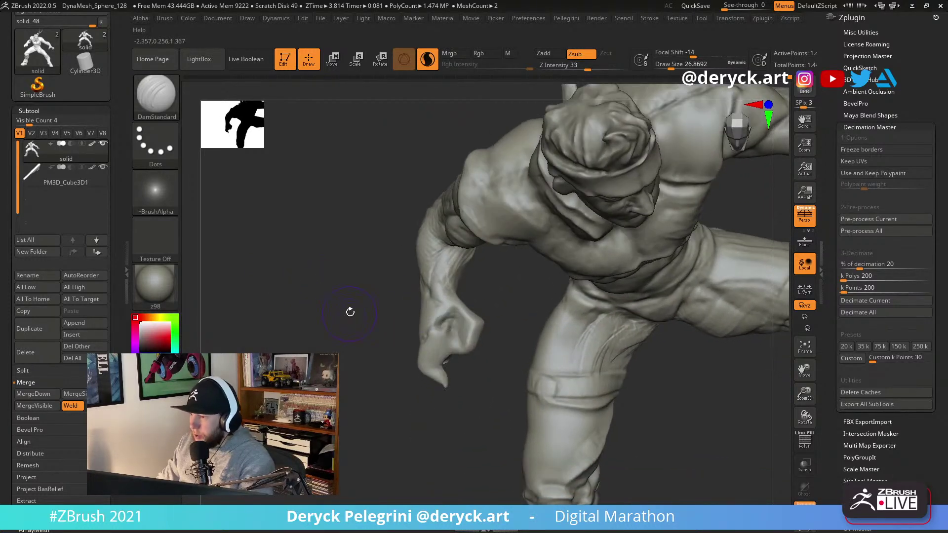
Mask the whole figure except the right hand and soften the mask edge at the wrist.
key(ctrl)
mouse_move(309, 338)
ctrl+mouse_down()
mouse_move(490, 409)
mouse_move(498, 316)
mouse_move(454, 291)
mouse_move(375, 311)
mouse_move(355, 333)
ctrl+mouse_up()
mouse_move(356, 332)
right_down()
mouse_move(381, 338)
mouse_move(343, 328)
right_up()
ctrl+click(357, 330)
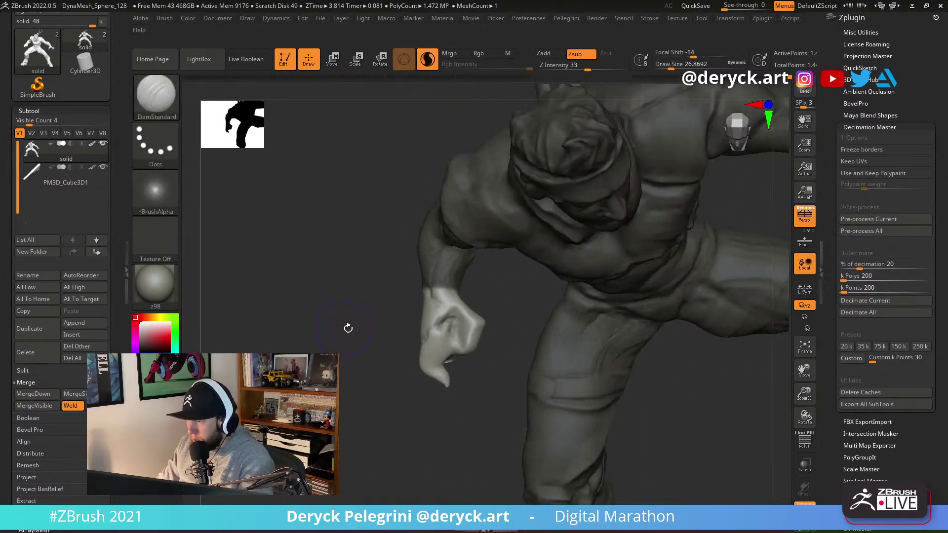
Scale the unmasked right hand and the pistol down slightly together, pivoting at the wrist with the Gizmo.
key(w)
click(404, 63)
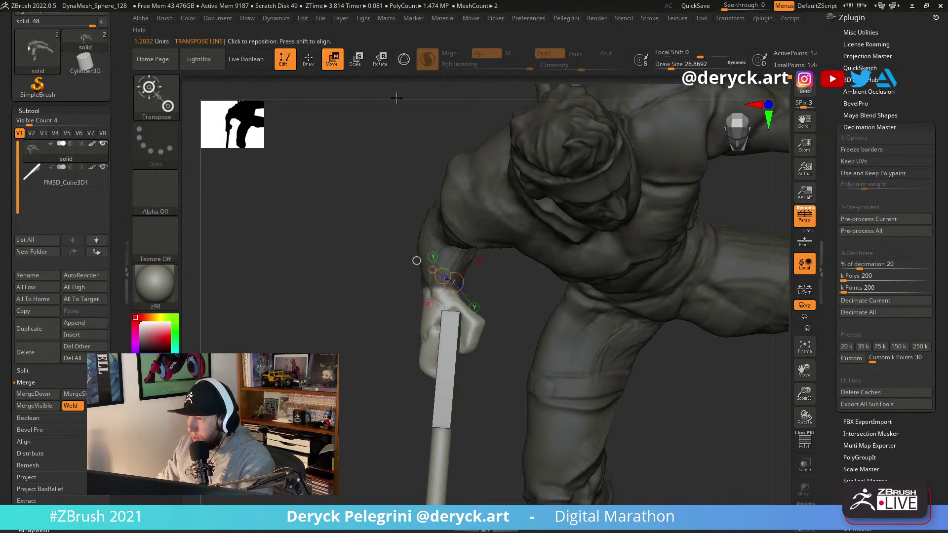
click(429, 300)
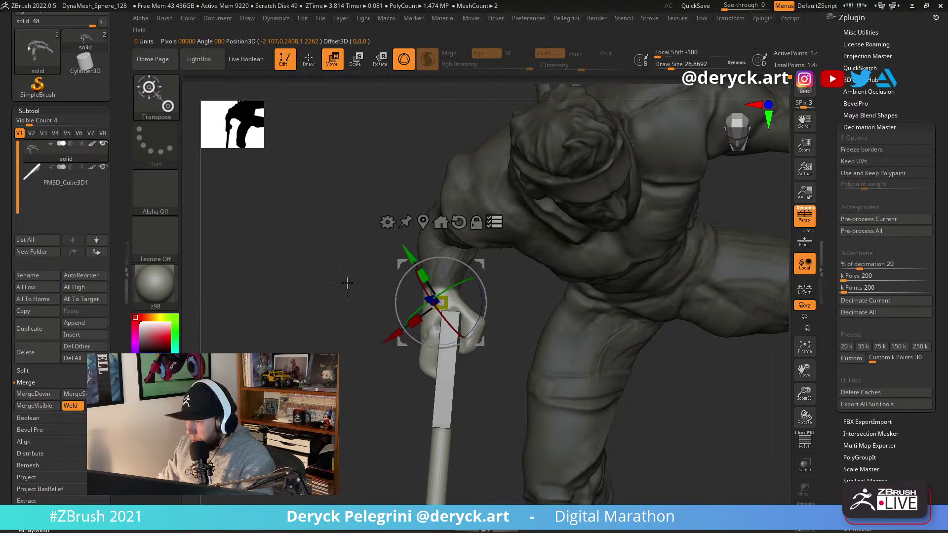
right_drag(356, 285, 396, 269)
drag(397, 269, 397, 283)
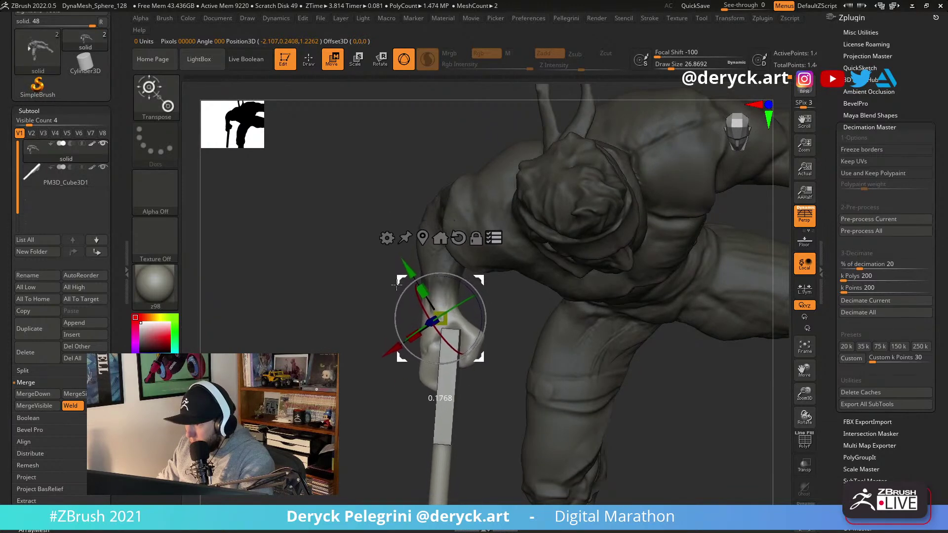
right_drag(396, 283, 491, 286)
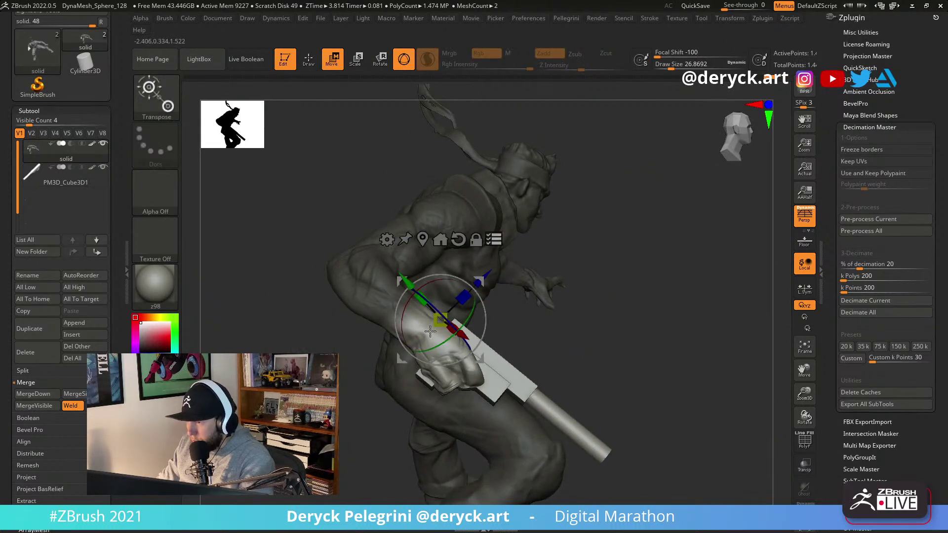
drag(441, 321, 440, 326)
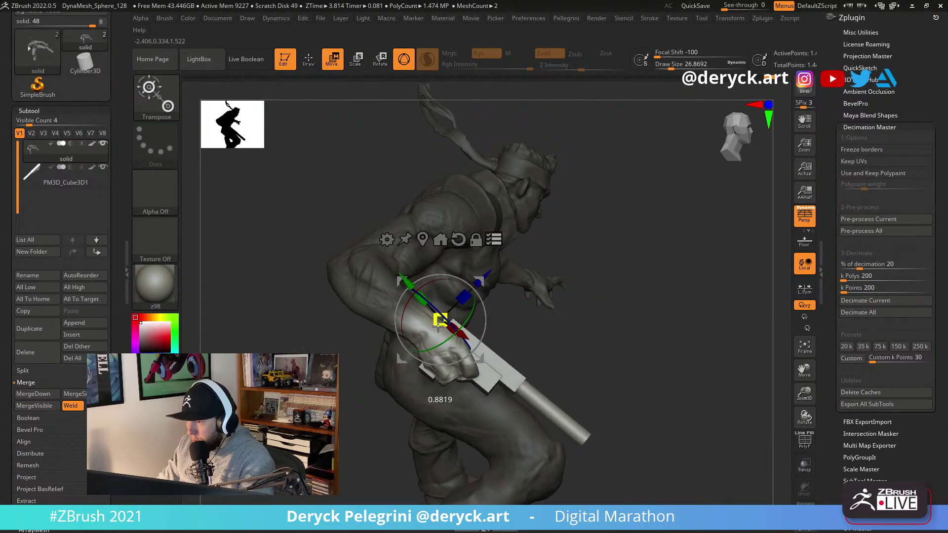
drag(402, 285, 405, 301)
key(q)
Clear the mask and rework the back of the right shoulder and armpit with DamStandard and ClayBuildup.
mouse_move(294, 277)
right_down()
mouse_move(311, 290)
mouse_move(291, 296)
mouse_move(309, 287)
right_up()
mouse_move(334, 292)
mouse_down()
mouse_move(364, 334)
mouse_move(336, 277)
mouse_move(359, 285)
mouse_move(446, 281)
mouse_move(531, 262)
mouse_move(492, 275)
mouse_move(533, 269)
mouse_move(532, 278)
mouse_up()
drag(391, 258, 406, 297)
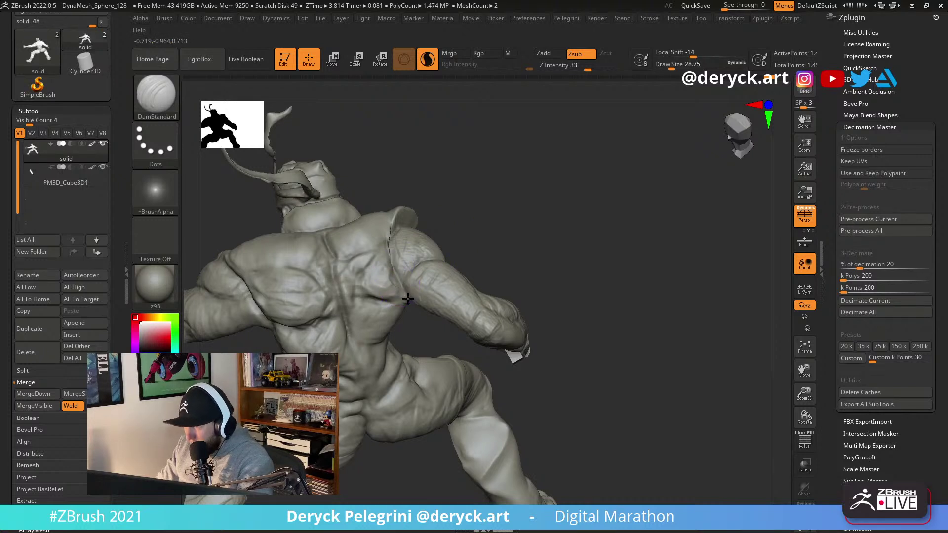
key(b)
key(c)
key(b)
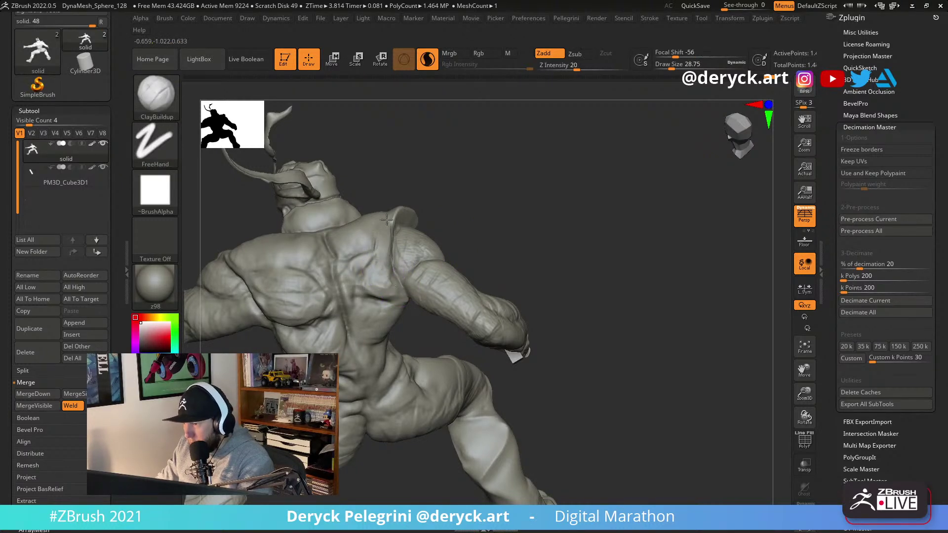
mouse_move(413, 311)
mouse_down()
mouse_move(522, 248)
mouse_move(499, 261)
mouse_up()
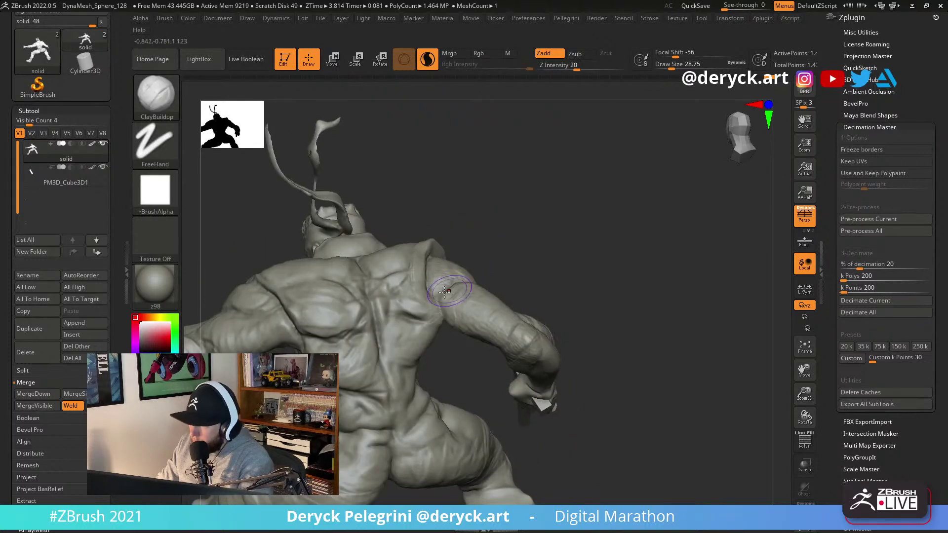
Define the muscle separations on the back of the right upper arm and elbow with DamStandard.
key(b)
key(d)
key(s)
right_drag(496, 312, 503, 338)
mouse_move(447, 281)
right_down()
mouse_move(470, 277)
mouse_move(309, 265)
mouse_move(366, 290)
right_up()
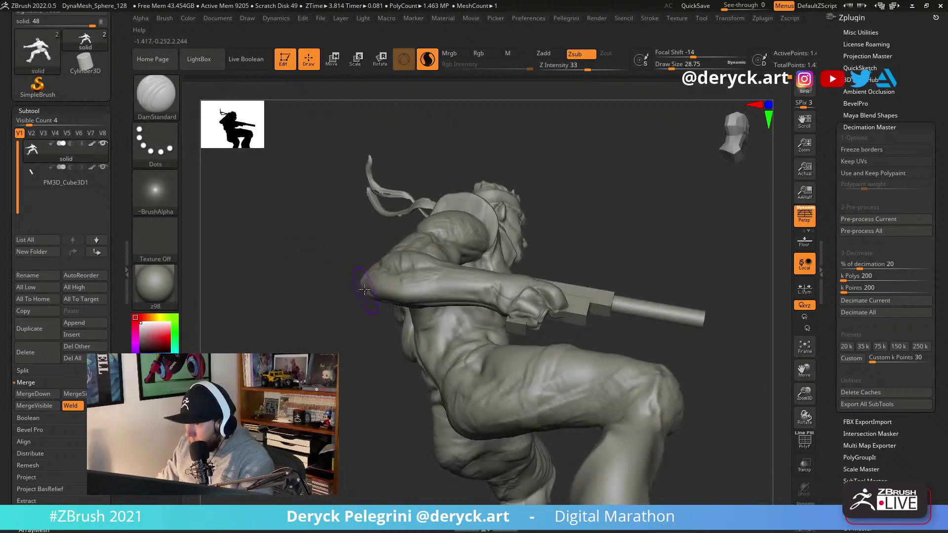
right_drag(507, 300, 465, 294)
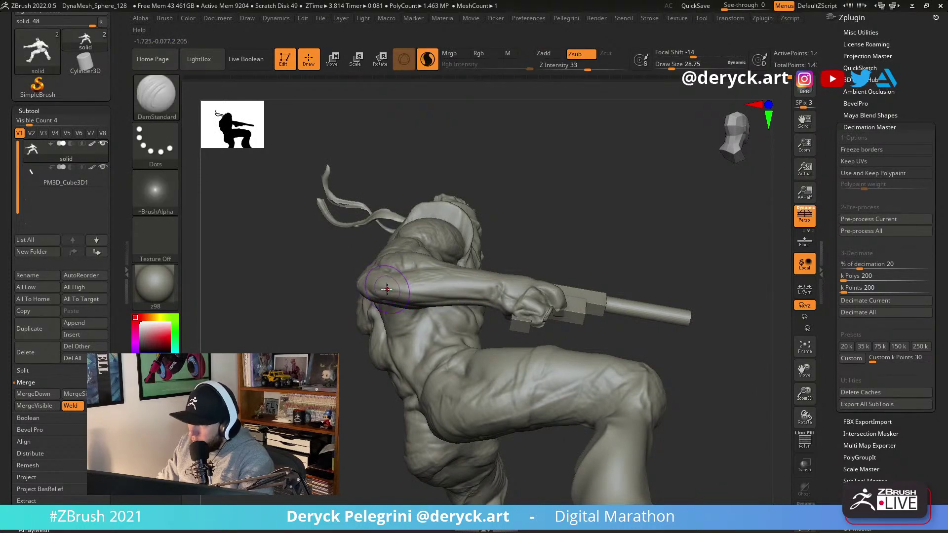
Flatten the planes of the right elbow with a larger Flatten brush.
key(b)
key(f)
key(l)
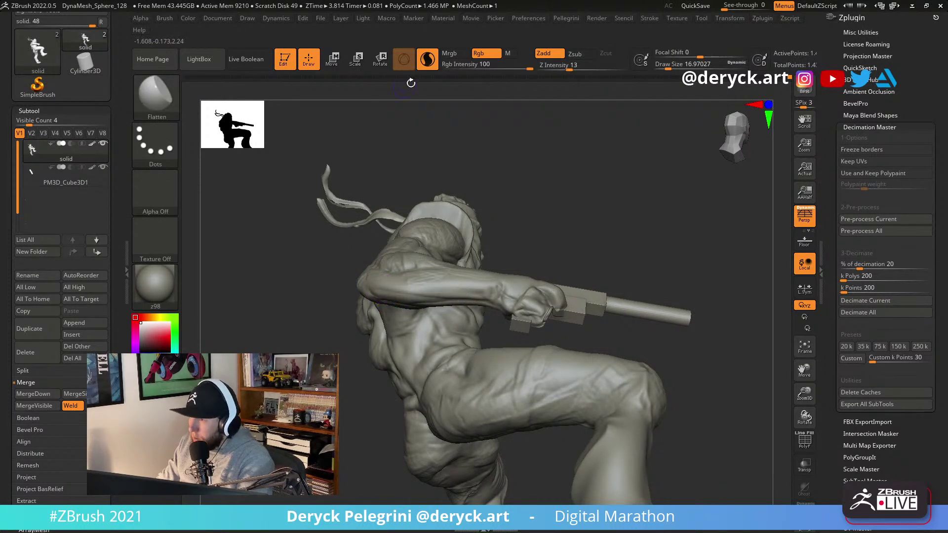
key(])
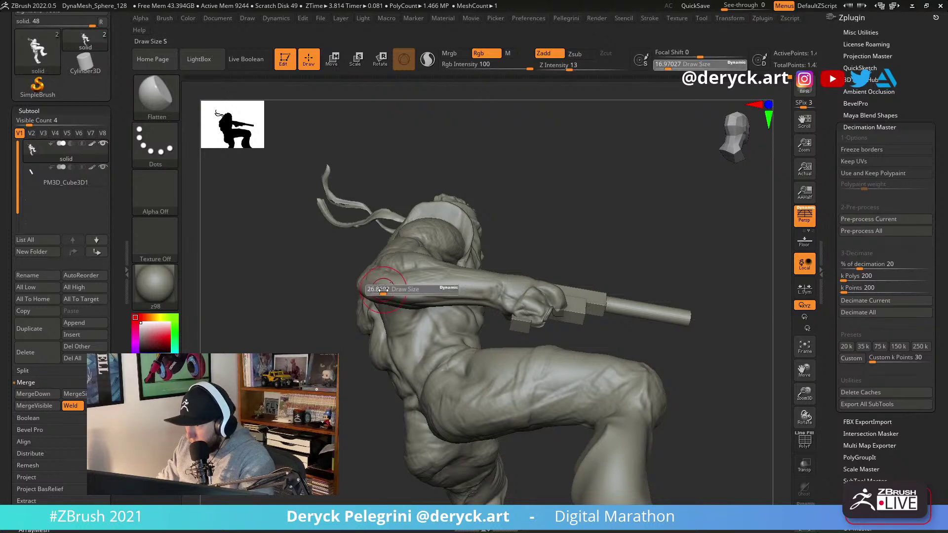
drag(336, 277, 245, 212)
mouse_move(311, 237)
mouse_down()
mouse_move(277, 247)
mouse_move(271, 240)
mouse_move(268, 255)
mouse_move(265, 237)
mouse_move(316, 233)
mouse_move(385, 291)
mouse_move(454, 410)
mouse_move(416, 364)
mouse_move(408, 340)
mouse_move(416, 339)
mouse_up()
Shape the crotch and the tops of the inner thighs with Move, DamStandard and ClayBuildup, smoothing the added clay.
key(b)
key(m)
key(v)
key(b)
key(d)
key(s)
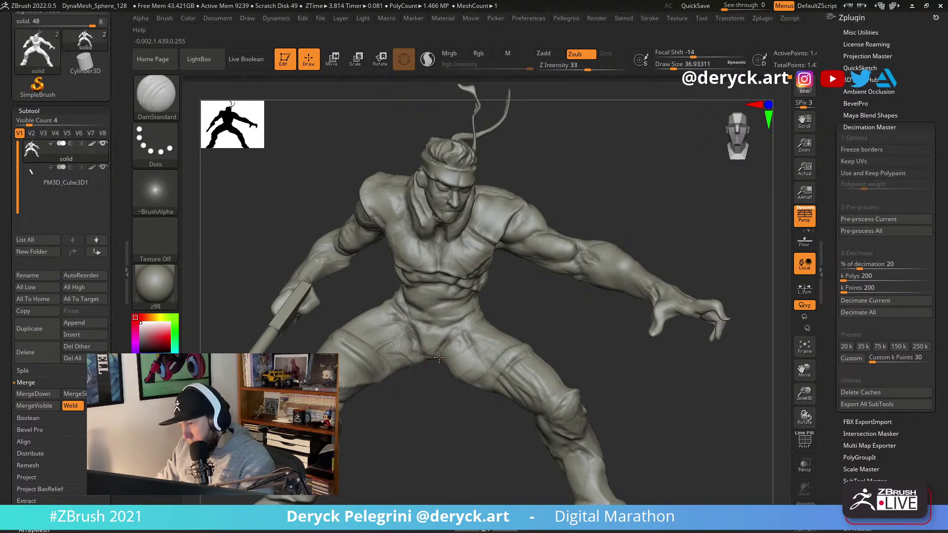
key(b)
key(c)
key(b)
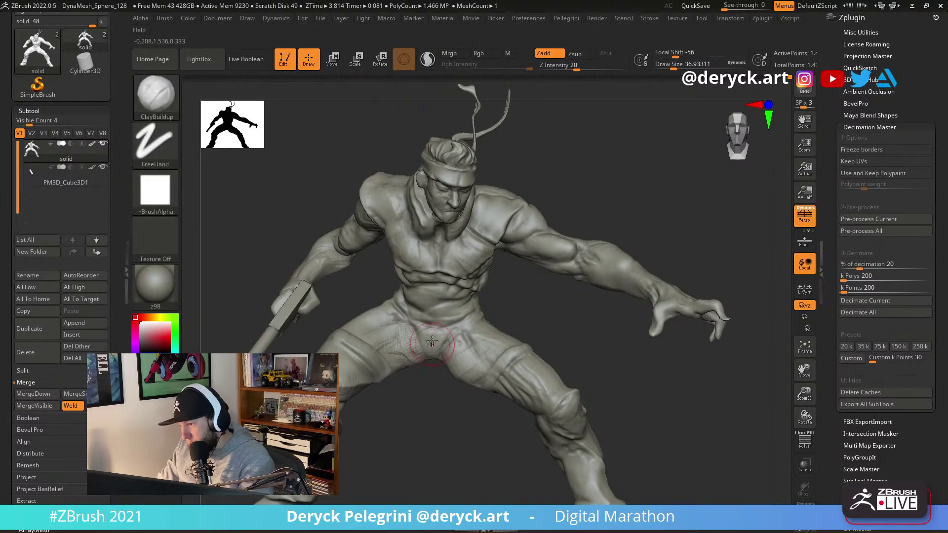
key(shift)
mouse_move(427, 379)
mouse_down()
mouse_move(252, 258)
mouse_move(269, 247)
mouse_move(256, 265)
mouse_move(206, 256)
mouse_move(237, 249)
mouse_move(235, 261)
mouse_move(261, 207)
mouse_move(452, 325)
mouse_up()
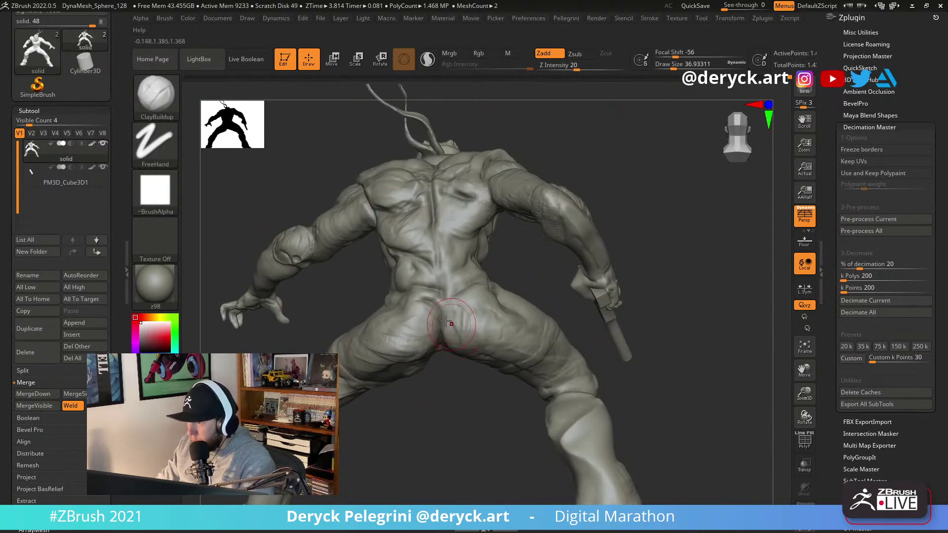
Refine the crease and volume of the buttocks with Flatten and a larger Inflat brush.
key(b)
key(f)
key(l)
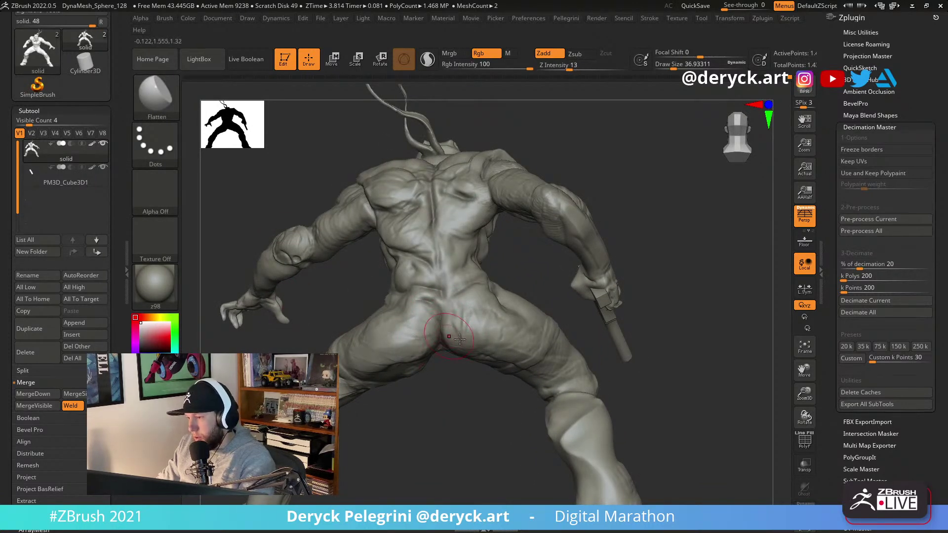
key(b)
key(i)
key(n)
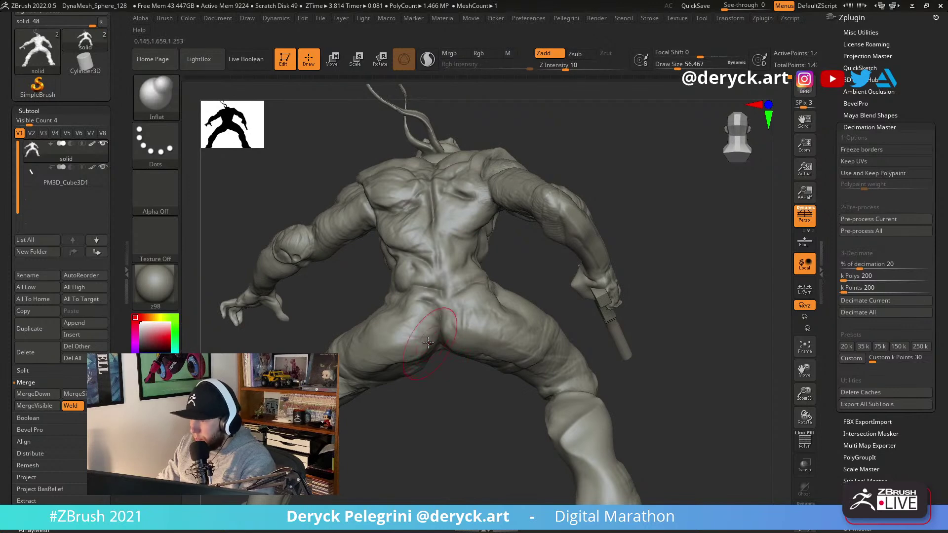
Define the lower back with DamStandard and build up the muscles on the right side of the back with ClayBuildup.
mouse_move(467, 401)
mouse_down()
mouse_move(436, 326)
mouse_move(456, 293)
mouse_up()
key(b)
key(d)
key(s)
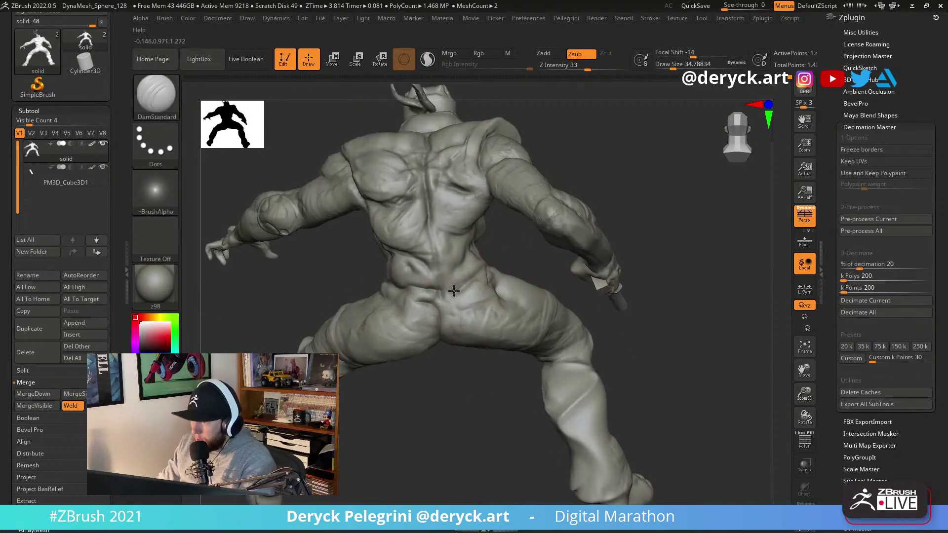
right_drag(437, 244, 459, 241)
key(b)
key(c)
key(b)
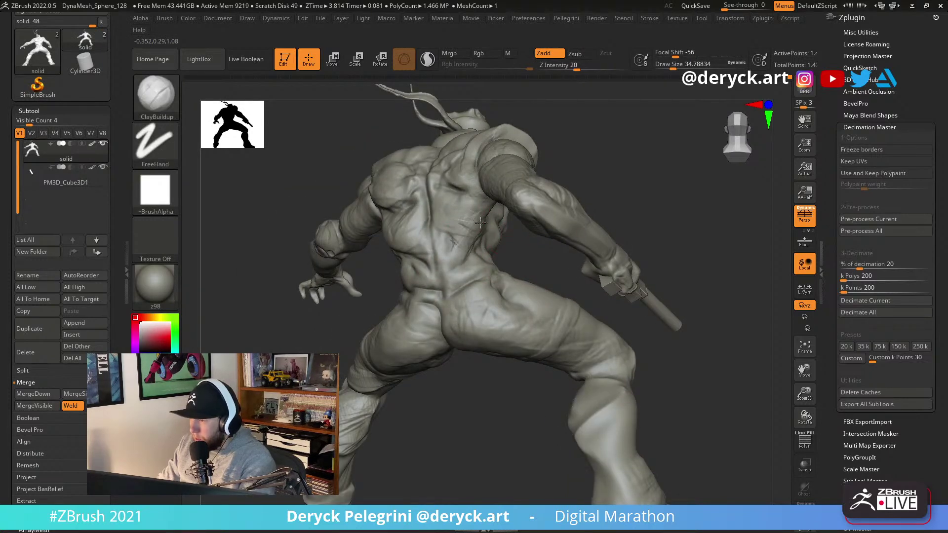
mouse_move(466, 214)
mouse_down()
mouse_move(452, 244)
mouse_move(494, 223)
mouse_up()
Adjust the shape of the hips and inner thighs from the front with a larger Move brush.
mouse_move(264, 247)
mouse_down()
mouse_move(296, 269)
mouse_move(256, 188)
mouse_move(344, 201)
mouse_move(318, 195)
mouse_move(341, 193)
mouse_move(297, 198)
mouse_move(302, 222)
mouse_up()
key(b)
key(m)
key(v)
key(s)
mouse_move(447, 360)
mouse_down()
mouse_move(476, 421)
mouse_move(445, 415)
mouse_up()
key(s)
Build up the upper right thigh and groin with a large ClayBuildup brush.
mouse_move(441, 390)
right_down()
mouse_move(478, 368)
mouse_move(472, 338)
mouse_move(436, 327)
mouse_move(437, 342)
mouse_move(450, 339)
right_up()
key(b)
key(c)
key(b)
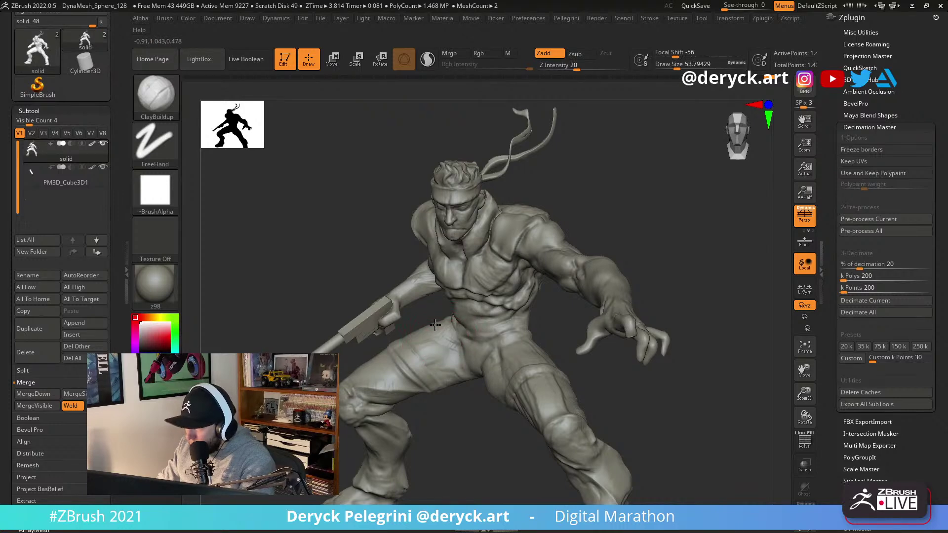
right_drag(441, 374, 439, 379)
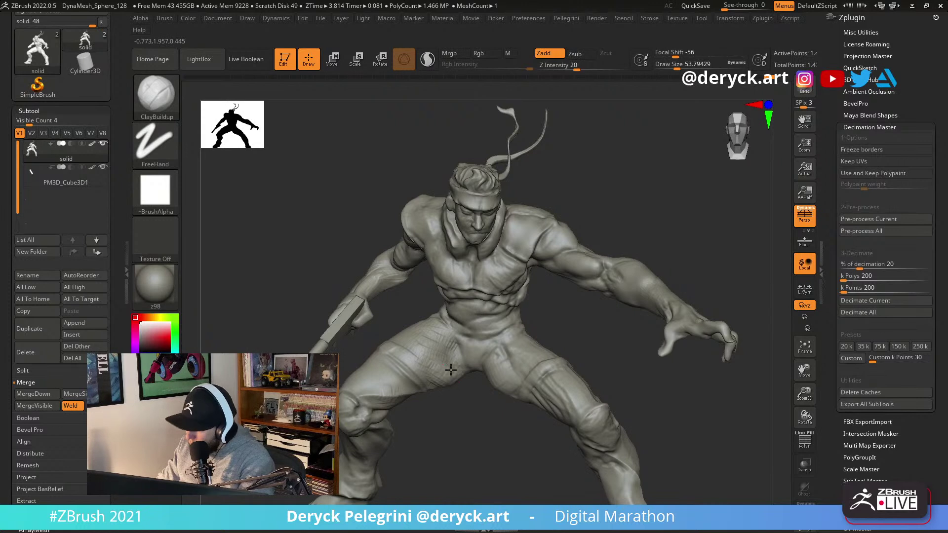
Carve creases across the right inner thigh with a smaller DamStandard brush and undo the last stroke.
key(b)
key(s)
key(t)
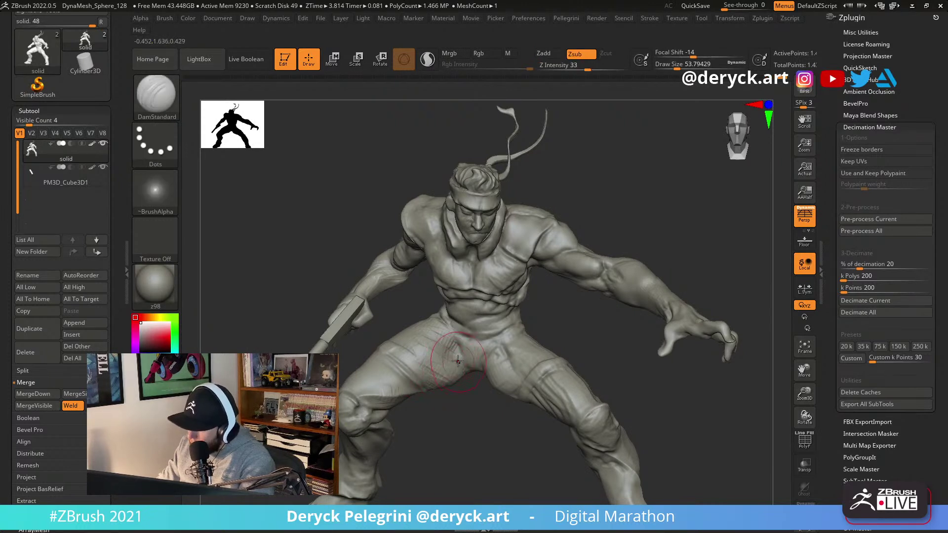
key(b)
key(d)
key(s)
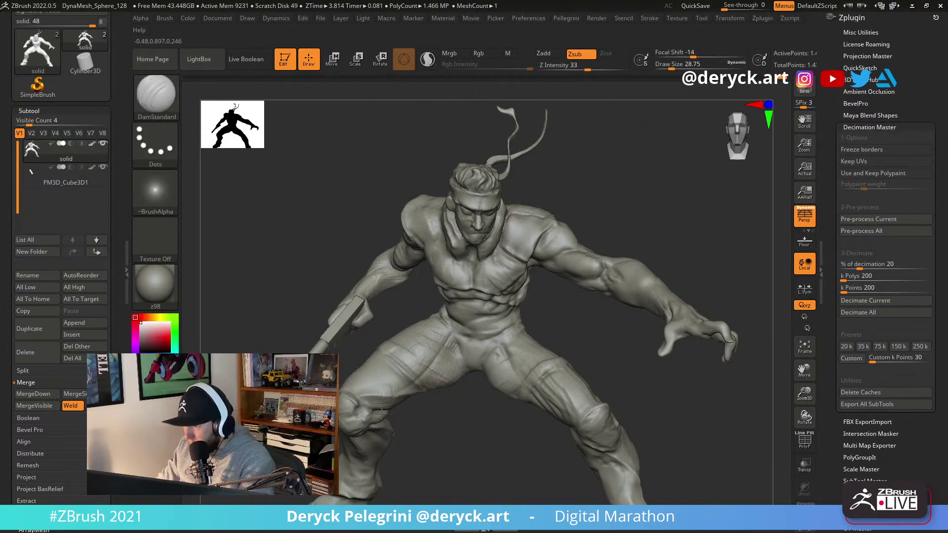
key(ctrl+z)
Build up raised straps along both groin lines and around the left hip with ClayBuildup.
mouse_move(430, 312)
right_down()
mouse_move(402, 336)
mouse_move(425, 333)
right_up()
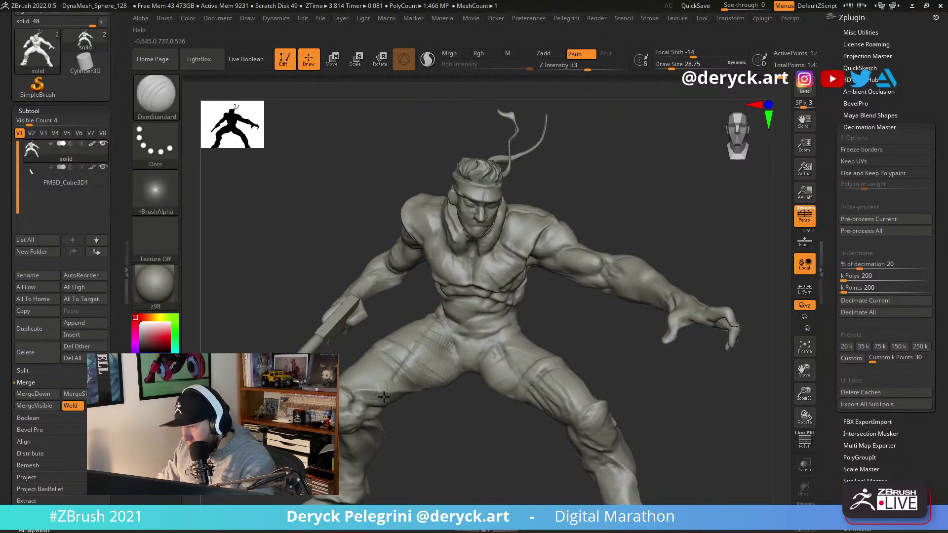
mouse_move(430, 437)
right_down()
mouse_move(438, 386)
mouse_move(424, 385)
mouse_move(471, 399)
mouse_move(438, 336)
right_up()
key(2)
key(1)
key(3)
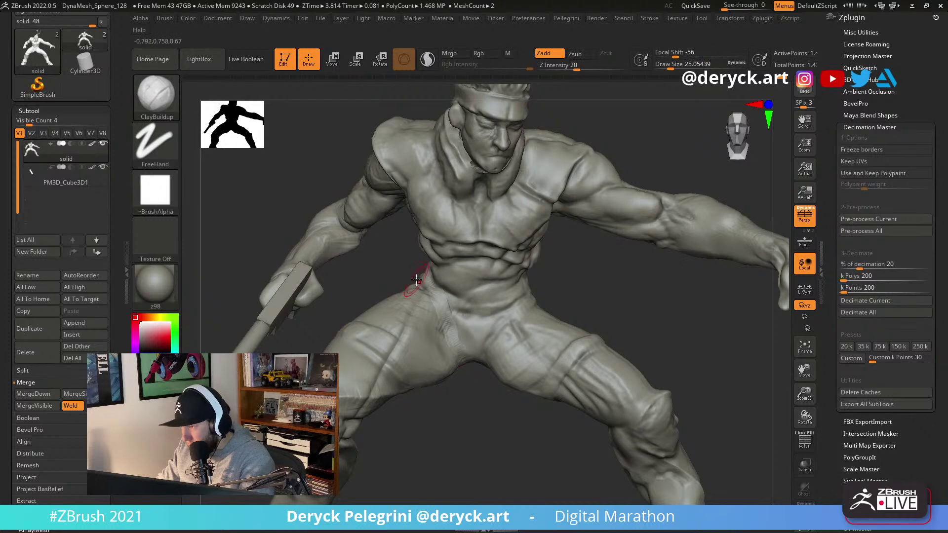
mouse_move(474, 378)
right_down()
mouse_move(499, 383)
mouse_move(469, 381)
mouse_move(474, 402)
right_up()
drag(484, 330, 528, 285)
right_drag(576, 280, 535, 286)
drag(522, 286, 560, 285)
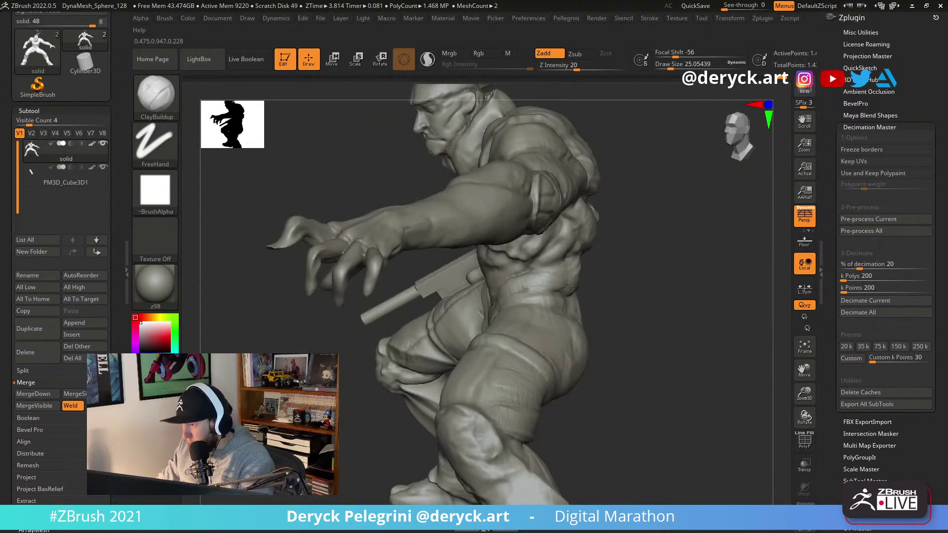
right_drag(559, 284, 528, 300)
right_drag(648, 269, 515, 298)
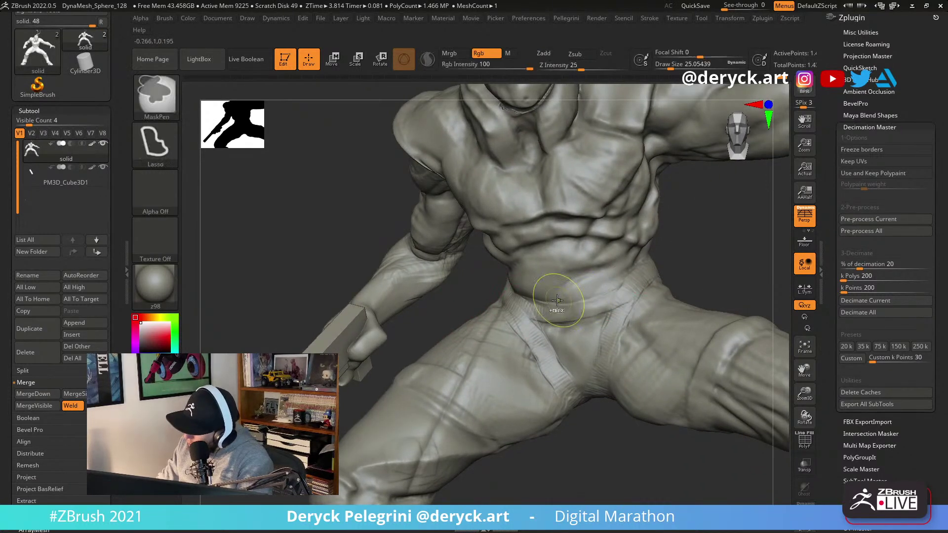
Build up the waistband across the front of the hips with ClayBuildup and carve its upper edge with DamStandard.
drag(555, 307, 612, 292)
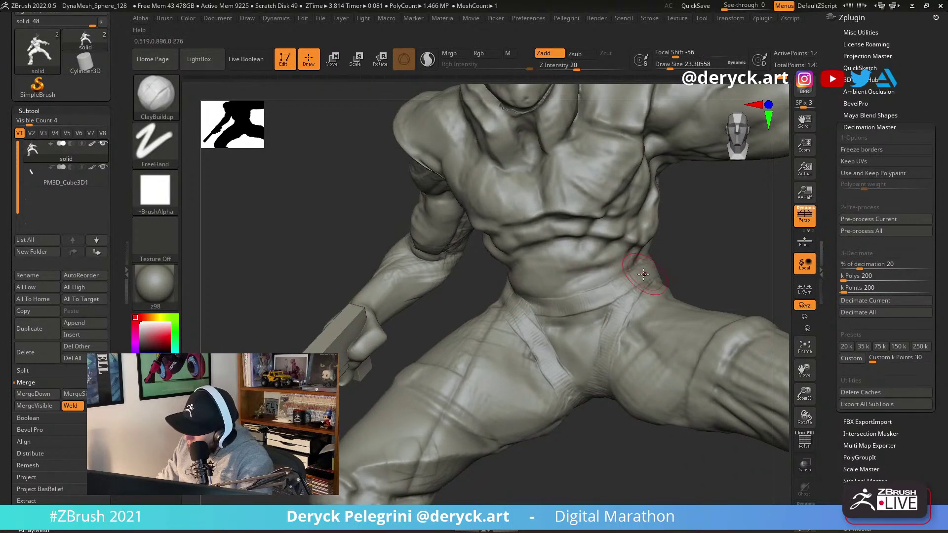
key(b)
key(d)
key(s)
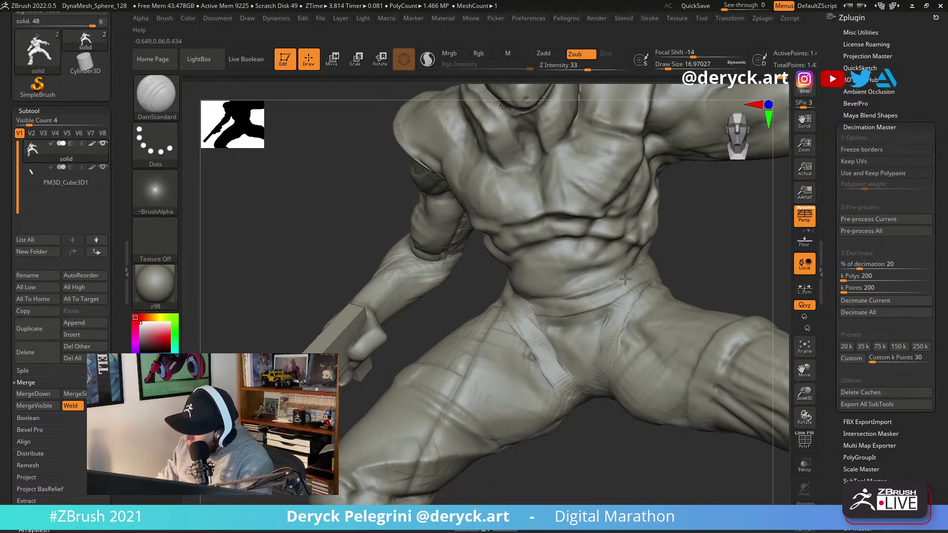
drag(673, 268, 558, 306)
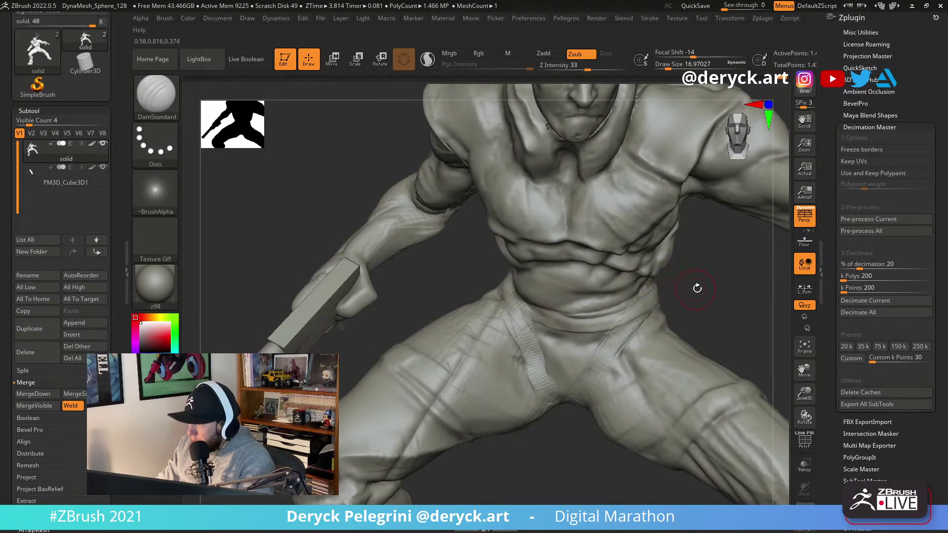
Define the lower abdominal muscles above the waistband with DamStandard and ClayBuildup, and smooth them.
drag(695, 289, 657, 251)
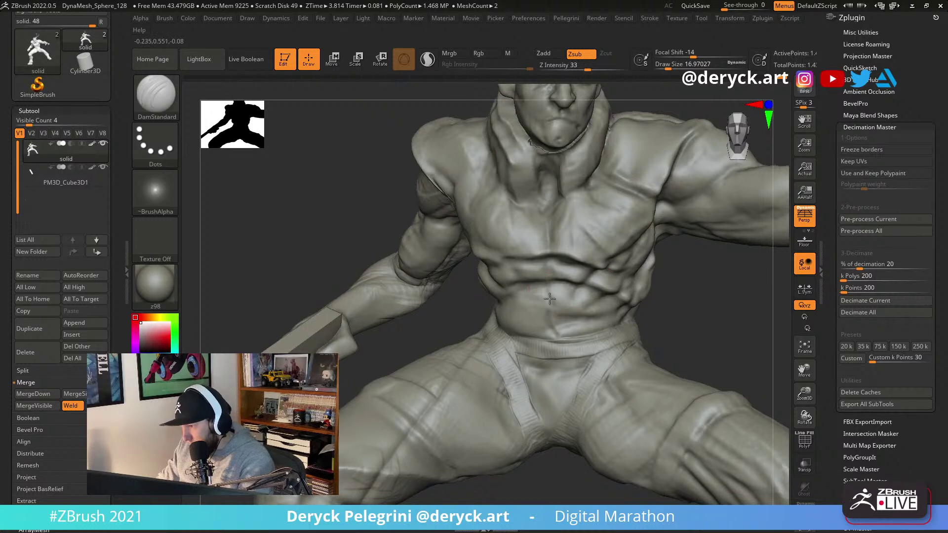
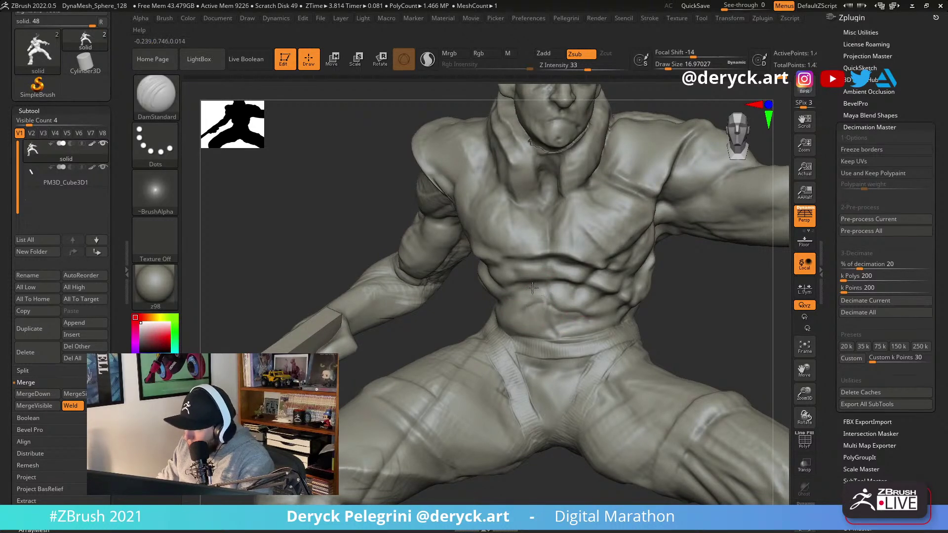
right_drag(516, 330, 539, 335)
key(b)
key(c)
key(b)
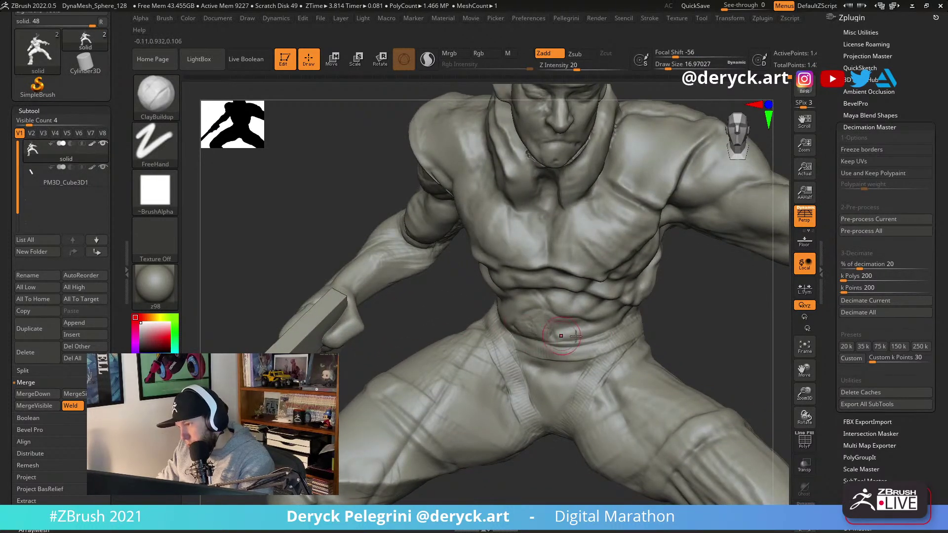
key(shift)
Deepen the centre line of the chest below the collar with DamStandard at a draw size of about 20.
mouse_move(388, 270)
ctrl+right_down()
mouse_move(326, 229)
mouse_move(318, 210)
mouse_move(335, 206)
ctrl+right_up()
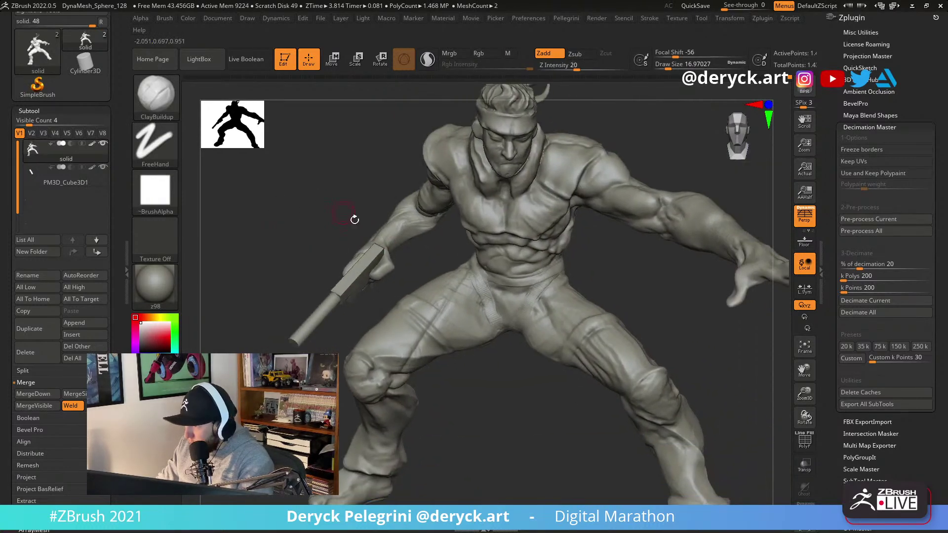
alt+right_drag(438, 251, 432, 292)
key(b)
key(d)
key(s)
key(s)
drag(500, 252, 496, 251)
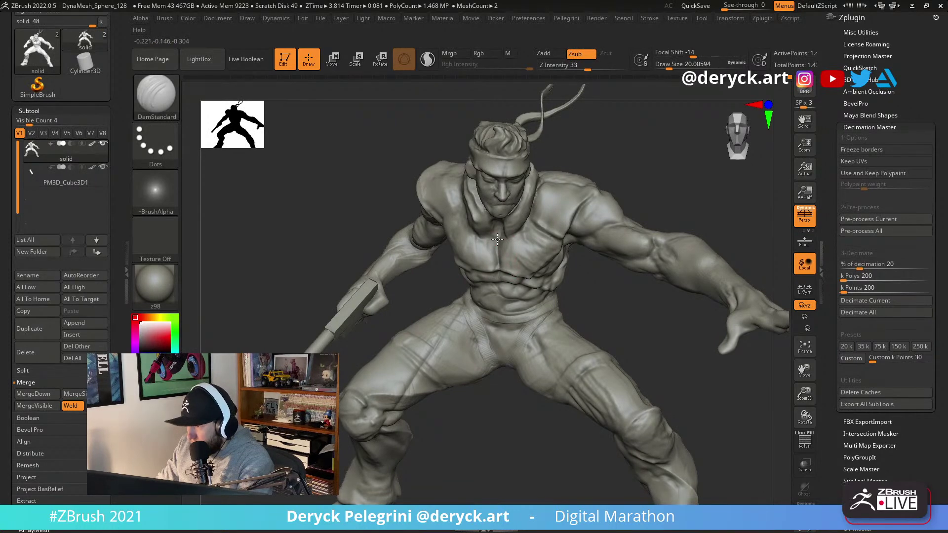
Refine the right ear and the collar beside it with Move and DamStandard.
mouse_move(375, 155)
ctrl+right_down()
mouse_move(305, 153)
mouse_move(341, 210)
mouse_move(467, 184)
mouse_move(417, 161)
mouse_move(408, 194)
mouse_move(454, 201)
ctrl+right_up()
key(b)
key(m)
key(v)
key(b)
key(d)
key(s)
key(b)
key(m)
key(v)
key(bracketright)
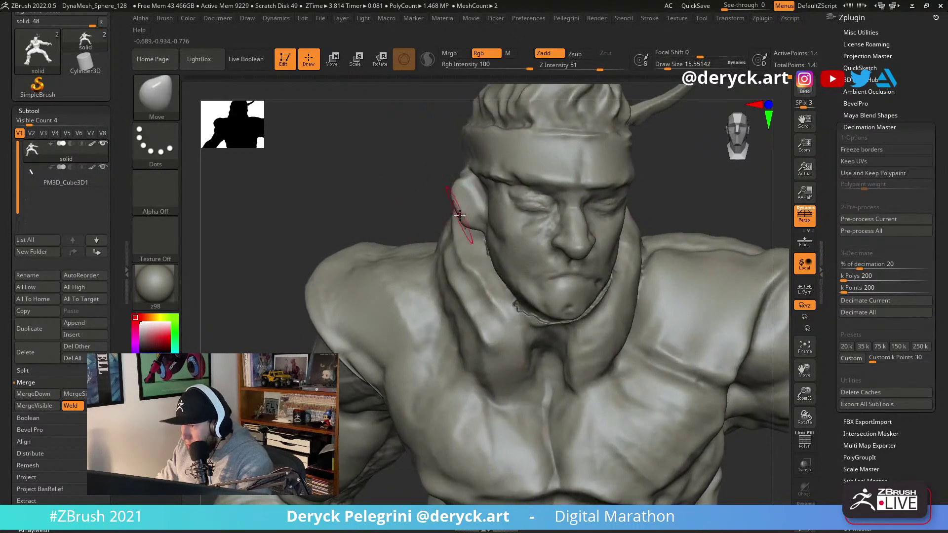
Flatten the right ear where it meets the collar with a smaller Flatten brush.
key(b)
key(f)
key(l)
key(s)
drag(467, 213, 466, 213)
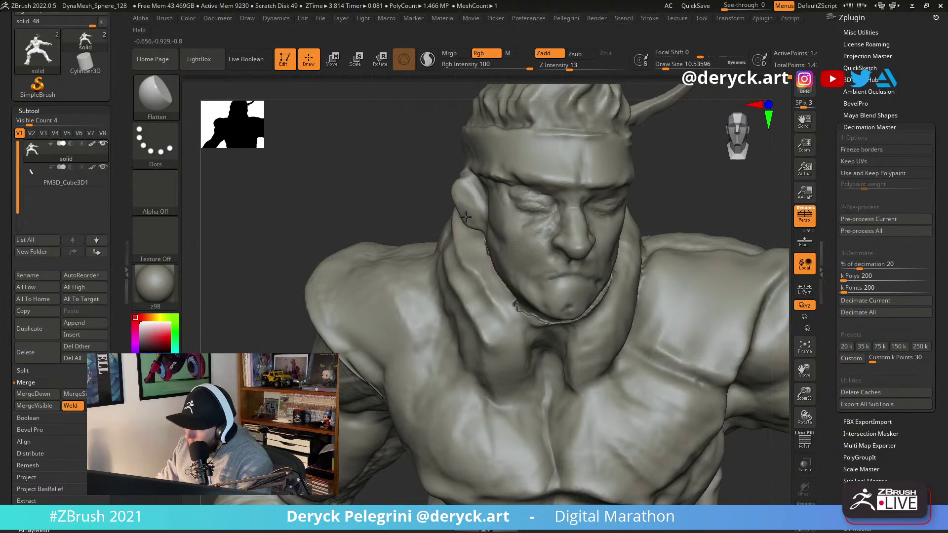
Adjust the outlines of both ears with the Move brush.
key(b)
key(m)
key(v)
mouse_move(387, 180)
mouse_down()
mouse_move(366, 148)
mouse_move(612, 204)
mouse_up()
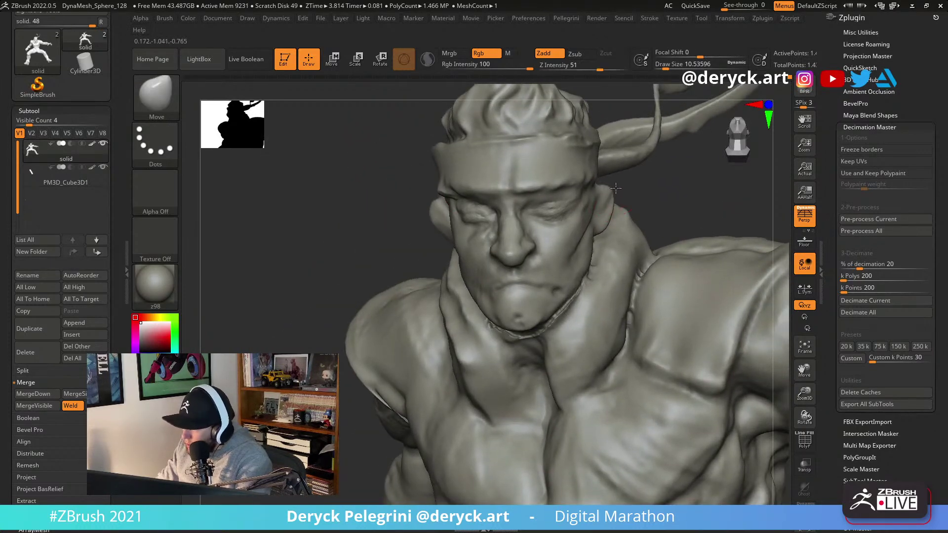
drag(372, 213, 437, 257)
Isolate the head and adjust the right side of the jaw with a larger Move brush.
key(bracketright)
key(bracketright)
key(bracketright)
key(bracketright)
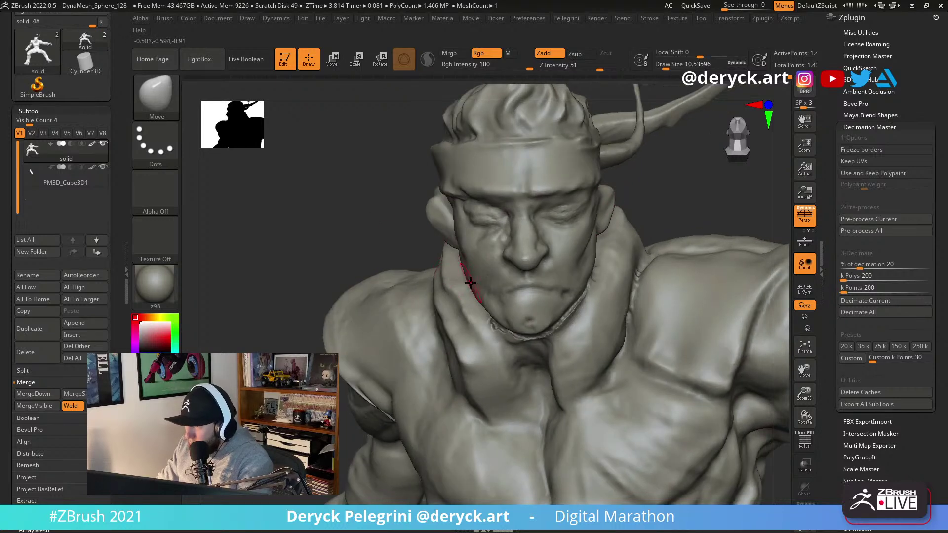
ctrl+shift+click(474, 287)
mouse_move(360, 228)
mouse_down()
mouse_move(444, 275)
mouse_move(422, 275)
mouse_up()
key(bracketleft)
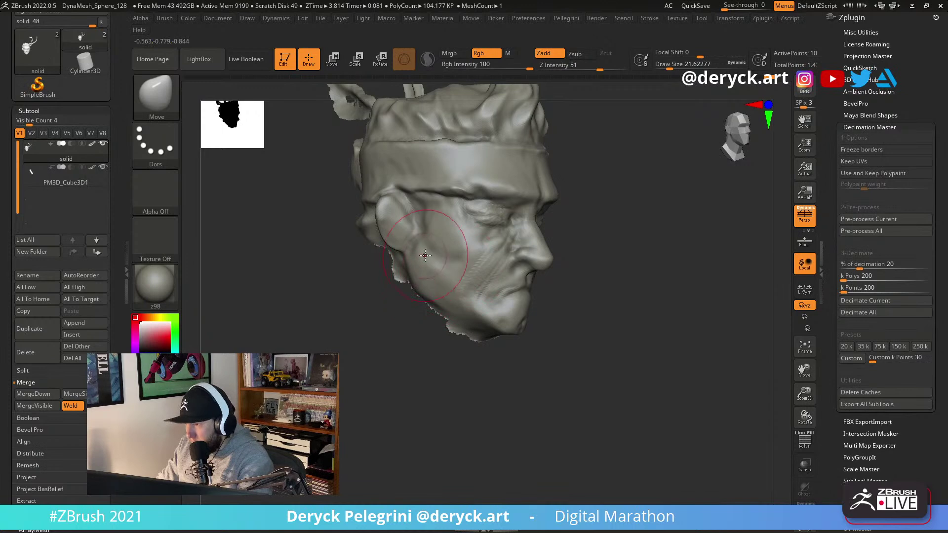
Flatten the planes around both eye sockets with the Flatten brush.
right_drag(542, 243, 522, 235)
key(ctrl)
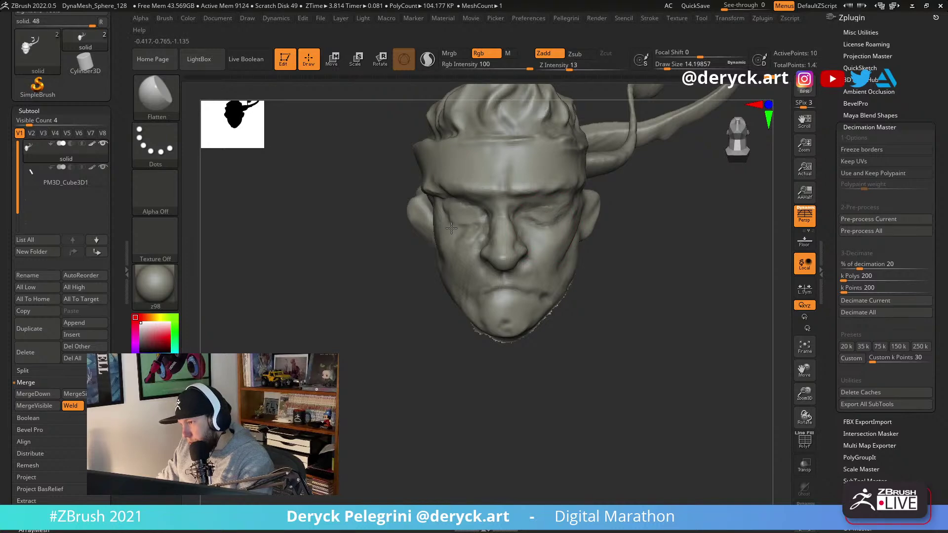
right_drag(623, 267, 509, 205)
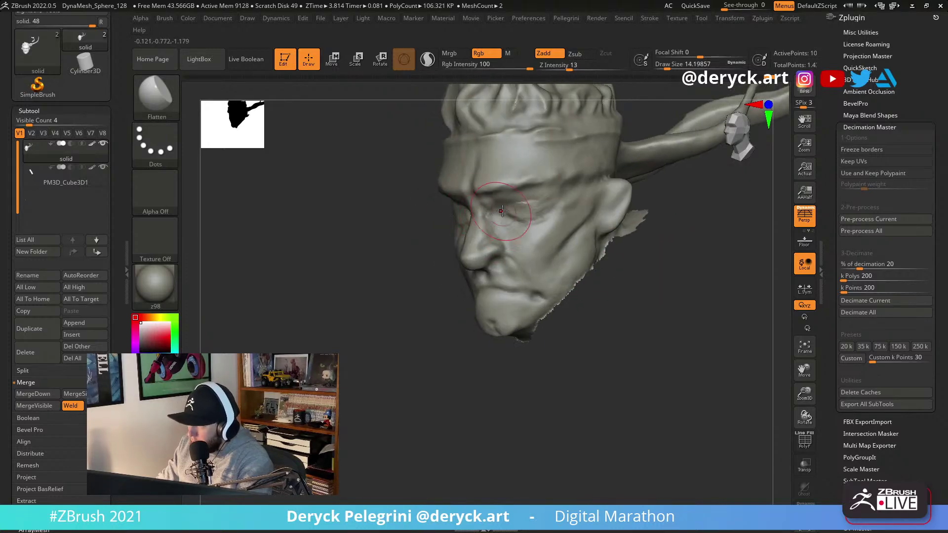
mouse_move(507, 204)
mouse_down()
mouse_move(527, 192)
mouse_move(500, 209)
mouse_up()
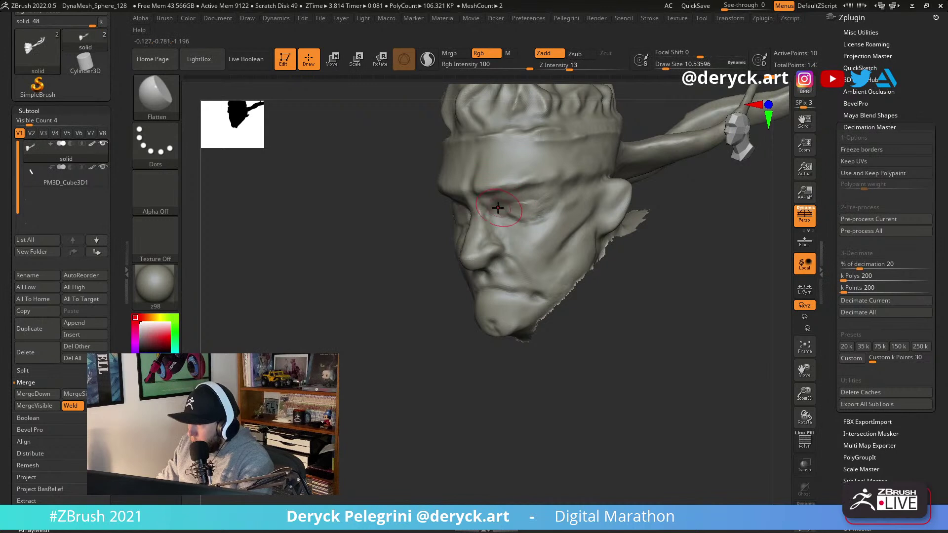
Build up the left upper eyelid and outer brow with a small ClayBuildup brush.
key(b)
key(c)
key(b)
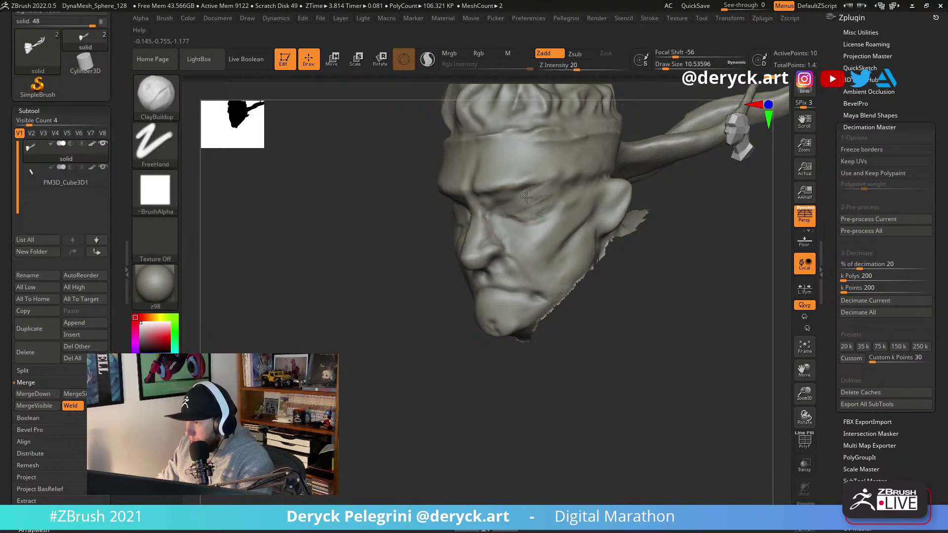
drag(495, 201, 536, 188)
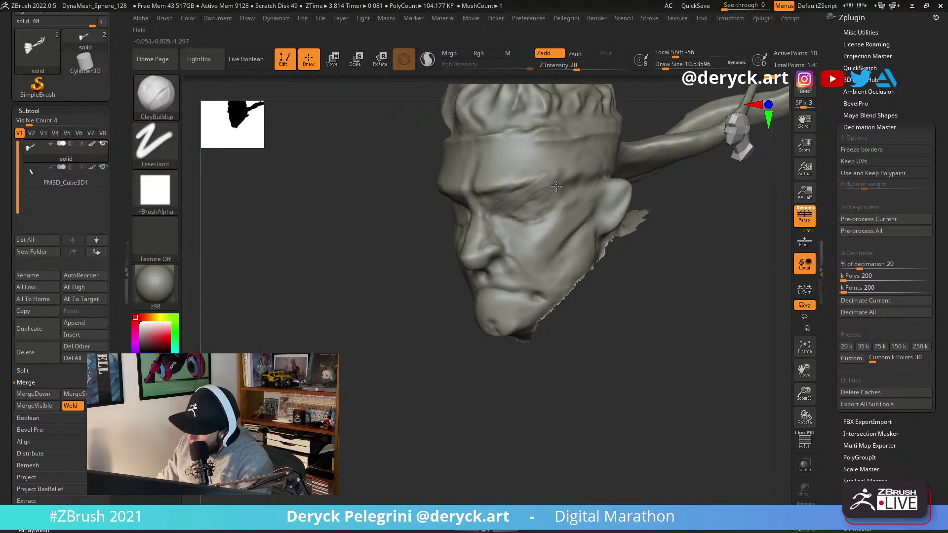
Build up the right brow and upper eyelid with ClayBuildup and sharpen the eye crease with DamStandard.
mouse_move(553, 190)
right_down()
mouse_move(455, 204)
mouse_move(393, 200)
right_up()
drag(393, 200, 440, 200)
mouse_move(445, 205)
right_down()
mouse_move(474, 205)
mouse_move(452, 202)
right_up()
key(b)
key(d)
key(s)
drag(453, 203, 466, 208)
Adjust the right side of the face with the Move brush and build up the right cheek and jaw with ClayBuildup.
mouse_move(328, 207)
right_down()
mouse_move(395, 244)
mouse_move(381, 236)
right_up()
key(b)
key(m)
key(v)
key(s)
key(b)
key(c)
key(b)
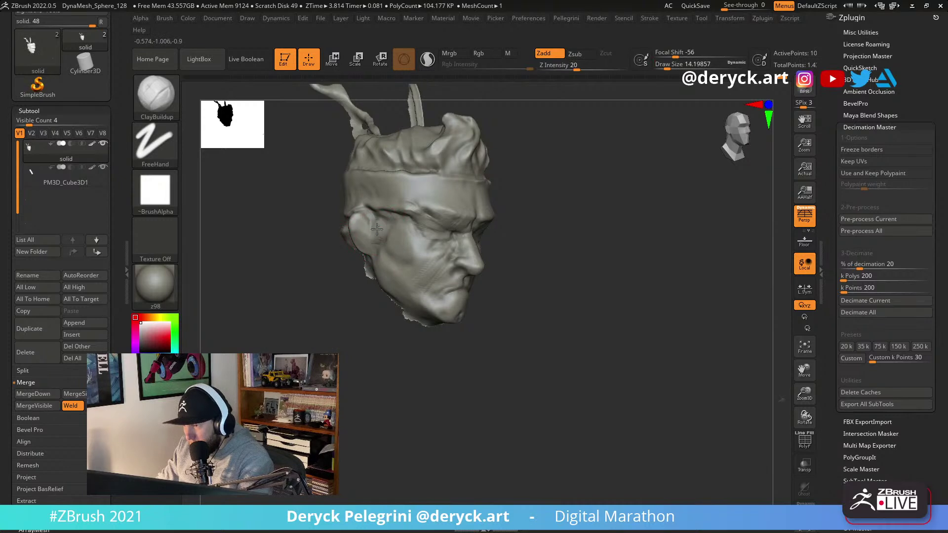
Flatten the right cheek plane between the ear and cheekbone with the Flatten brush.
key(b)
key(f)
key(l)
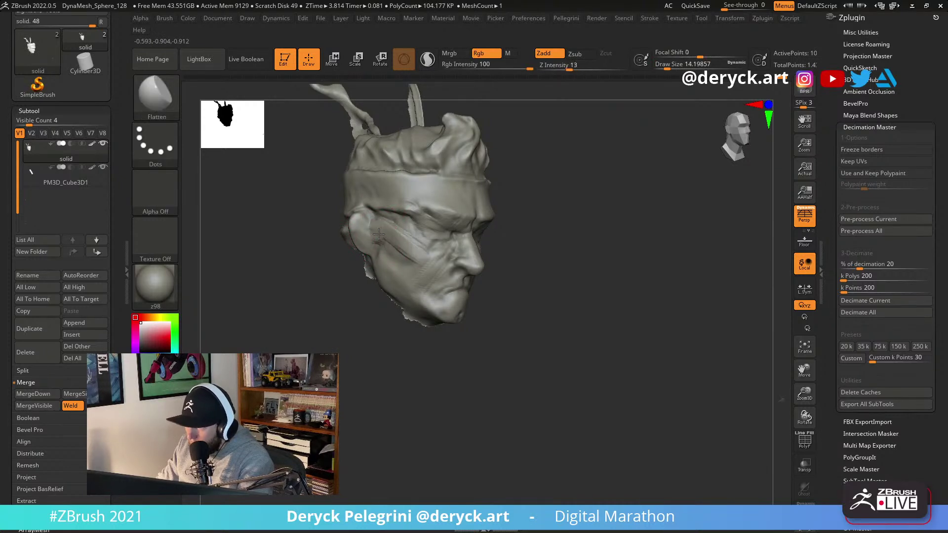
mouse_move(383, 232)
right_down()
mouse_move(373, 256)
mouse_move(401, 262)
right_up()
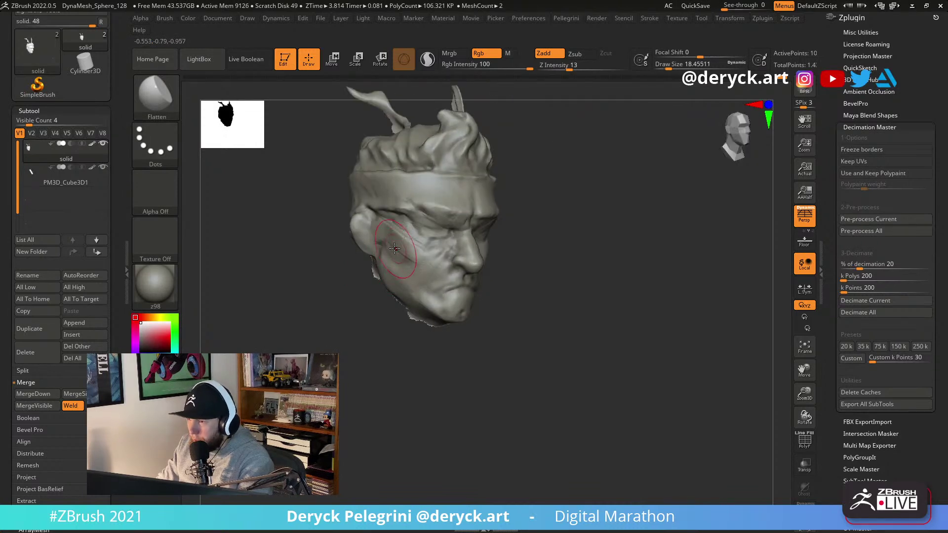
right_drag(537, 268, 418, 271)
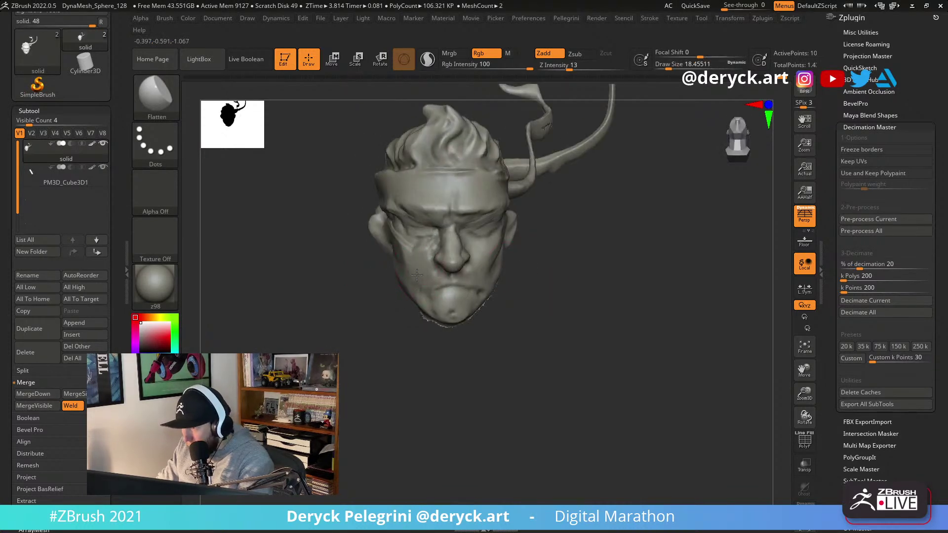
Undo the last two strokes and carve the crease under the right cheekbone with a small DamStandard brush.
right_drag(545, 276, 477, 270)
key(s)
drag(529, 294, 630, 298)
key(b)
key(d)
key(s)
key(ctrl+z)
key(ctrl+z)
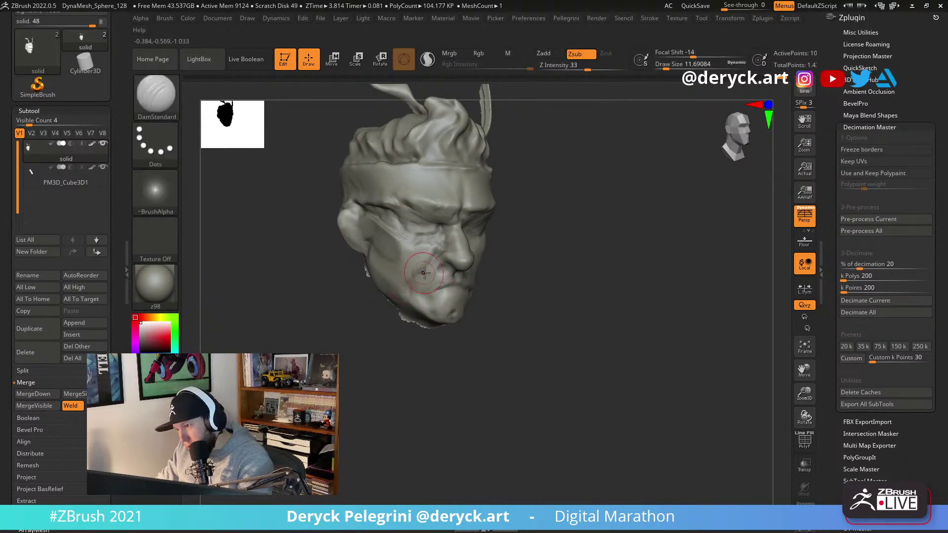
key(s)
mouse_move(438, 258)
mouse_down()
mouse_move(476, 261)
mouse_move(416, 277)
mouse_up()
Reshape the right cheek and the jawline below the left ear with the Move brush.
key(b)
key(m)
key(v)
mouse_move(402, 266)
right_down()
mouse_move(396, 253)
mouse_move(499, 253)
right_up()
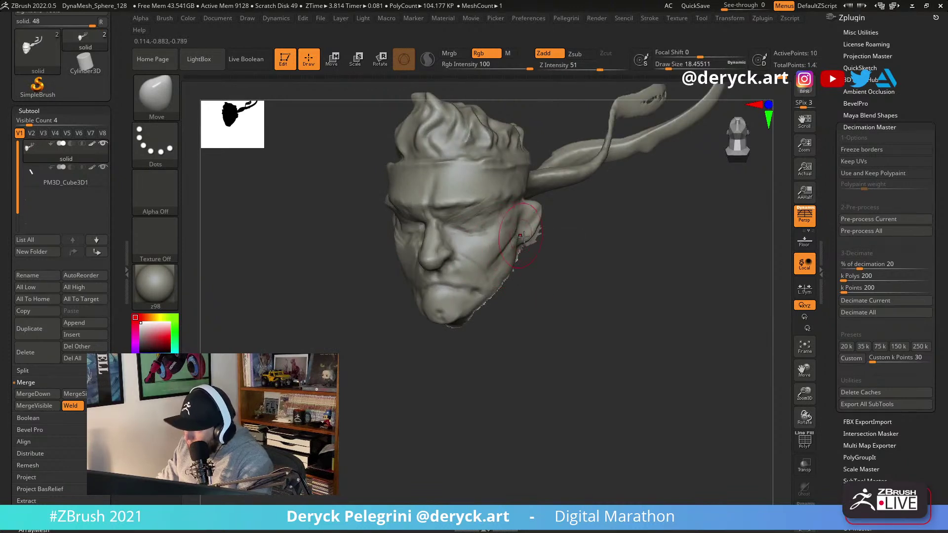
right_drag(514, 234, 481, 237)
Carve the hollows below the left and right cheekbones with DamStandard.
key(b)
key(d)
key(s)
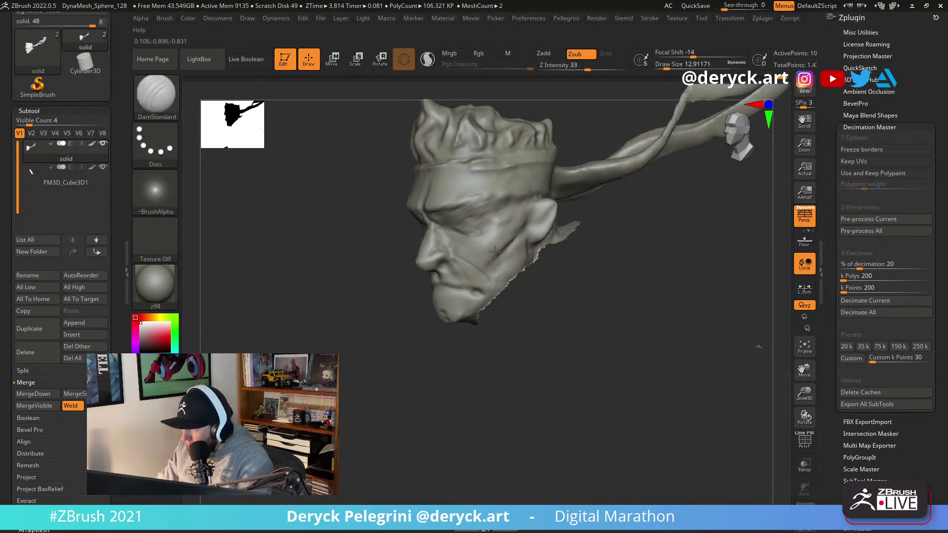
mouse_move(489, 280)
right_down()
mouse_move(546, 313)
mouse_move(418, 274)
right_up()
drag(427, 239, 470, 272)
mouse_move(471, 286)
right_down()
mouse_move(568, 297)
mouse_move(417, 303)
mouse_move(460, 282)
right_up()
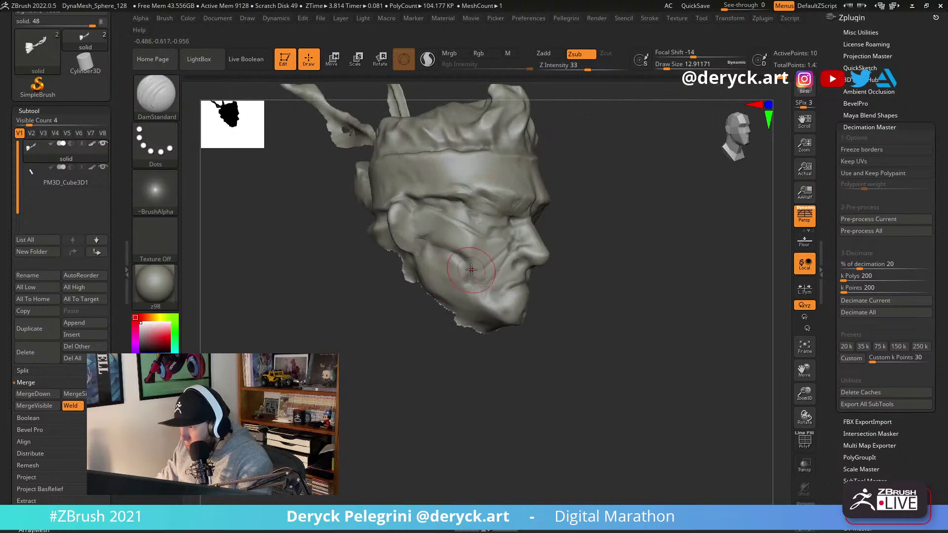
Deepen the creases around the right eye and along the left brow with a smaller DamStandard brush.
right_drag(514, 257, 559, 261)
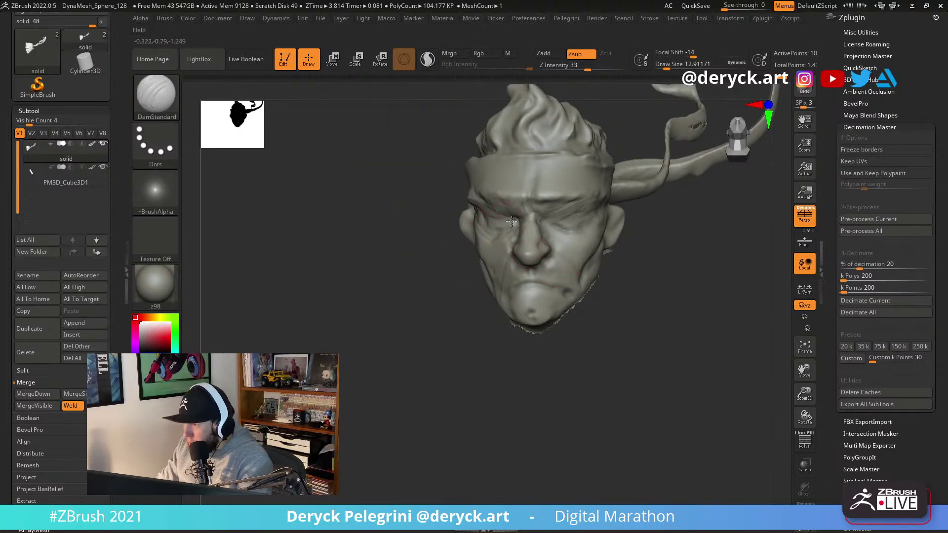
mouse_move(422, 199)
right_down()
mouse_move(509, 220)
mouse_move(403, 207)
mouse_move(438, 212)
mouse_move(445, 199)
mouse_move(463, 206)
right_up()
right_drag(550, 213, 432, 197)
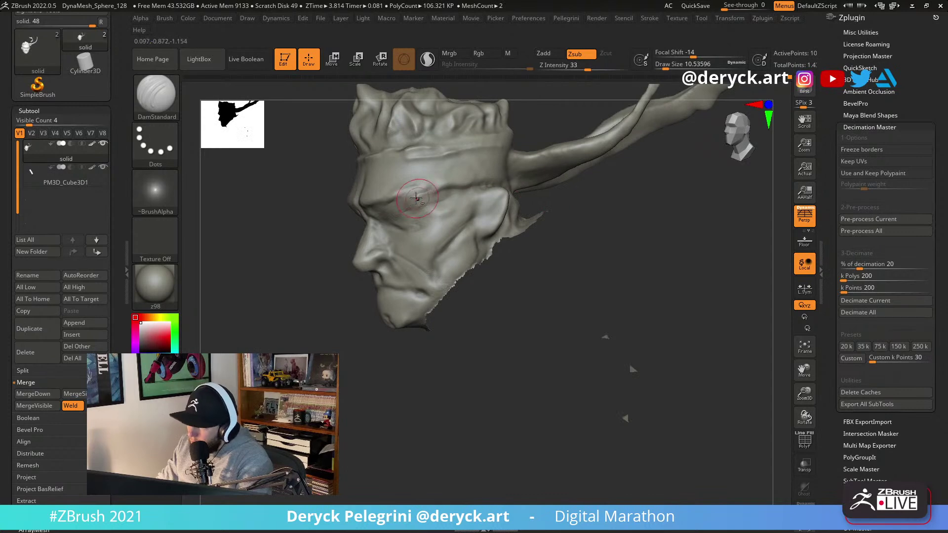
Adjust the left brow and the upper edge of the left ear with the Move brush.
mouse_move(393, 210)
right_down()
mouse_move(317, 218)
mouse_move(501, 209)
right_up()
key(b)
key(m)
key(v)
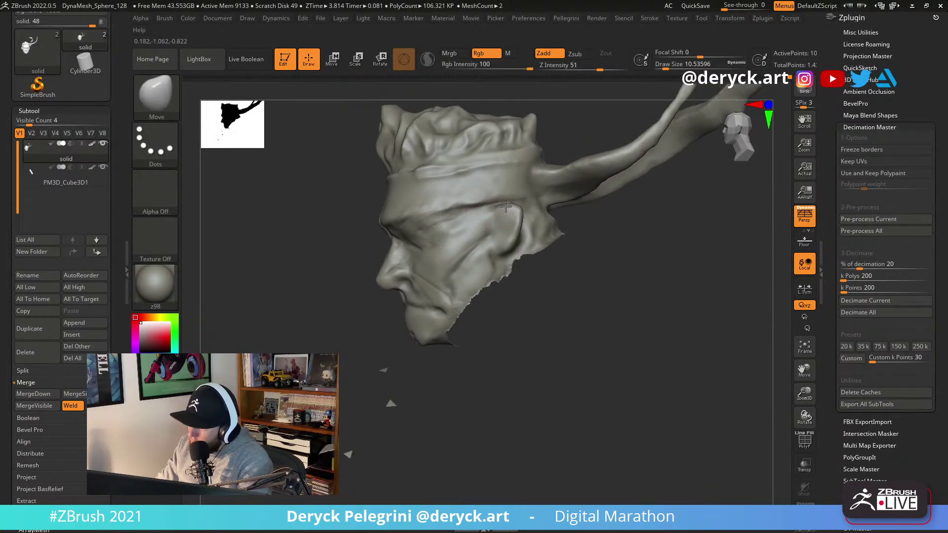
mouse_move(612, 237)
right_down()
mouse_move(626, 271)
mouse_move(478, 265)
right_up()
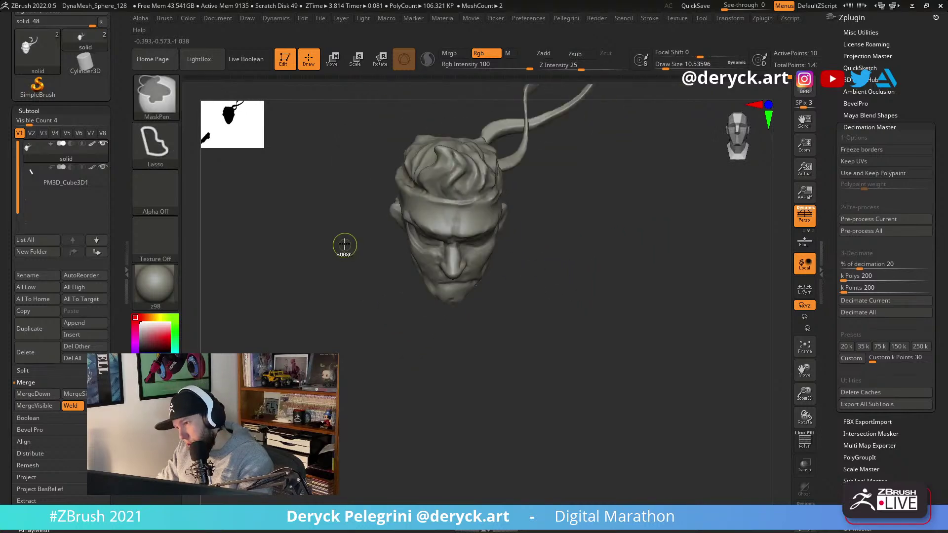
Show the whole figure again and build up the right elbow from behind with ClayBuildup.
ctrl+shift+click(311, 256)
mouse_move(309, 256)
right_down()
mouse_move(294, 231)
mouse_move(290, 180)
mouse_move(288, 223)
mouse_move(396, 220)
mouse_move(404, 207)
mouse_move(377, 195)
mouse_move(264, 202)
right_up()
ctrl+right_drag(264, 202, 276, 254)
alt+right_drag(683, 261, 597, 210)
key(b)
key(c)
key(b)
alt+click(503, 289)
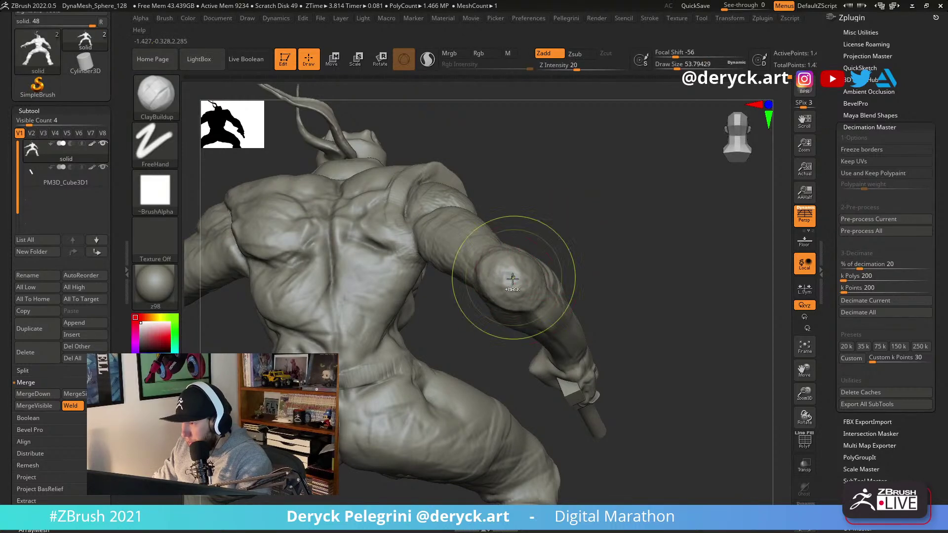
Flatten the right elbow into a pad shape with a large Flatten brush.
key(])
right_drag(556, 251, 518, 248)
key(b)
key(m)
key(v)
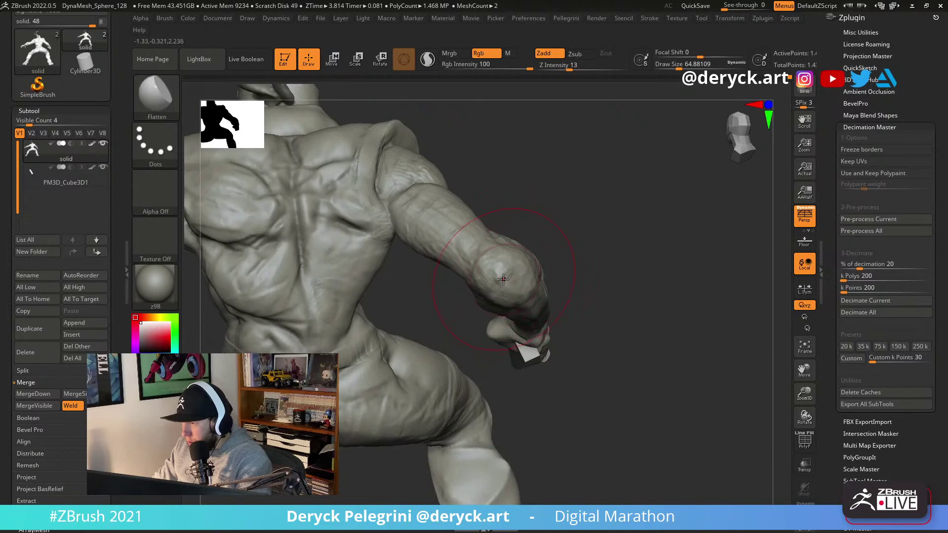
Carve the outline of the elbow pad around the right elbow with a small DamStandard brush.
key(s)
key(b)
key(d)
key(s)
key(s)
drag(489, 262, 478, 262)
mouse_move(526, 224)
right_down()
mouse_move(491, 251)
mouse_move(514, 246)
mouse_move(490, 242)
right_up()
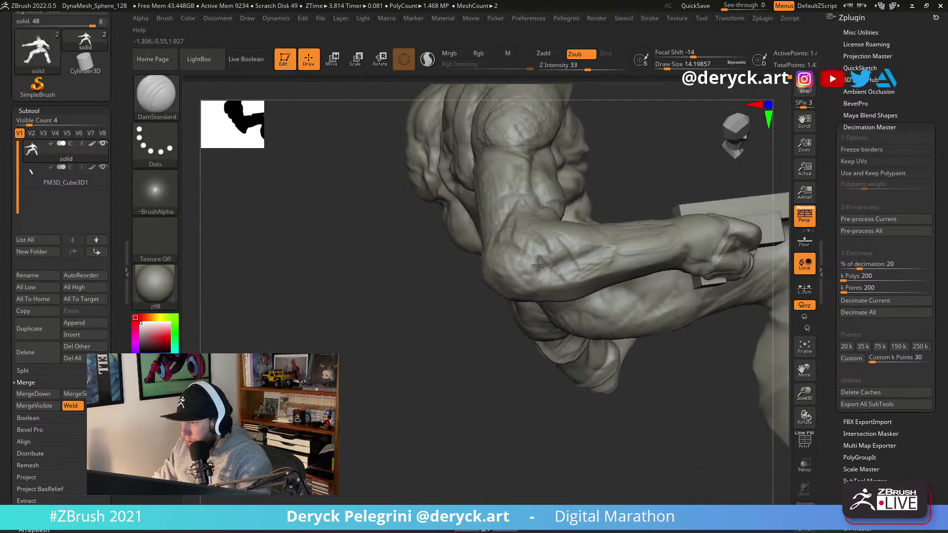
right_drag(569, 297, 488, 255)
mouse_move(577, 353)
right_down()
mouse_move(500, 251)
mouse_move(470, 249)
mouse_move(528, 281)
mouse_move(453, 283)
right_up()
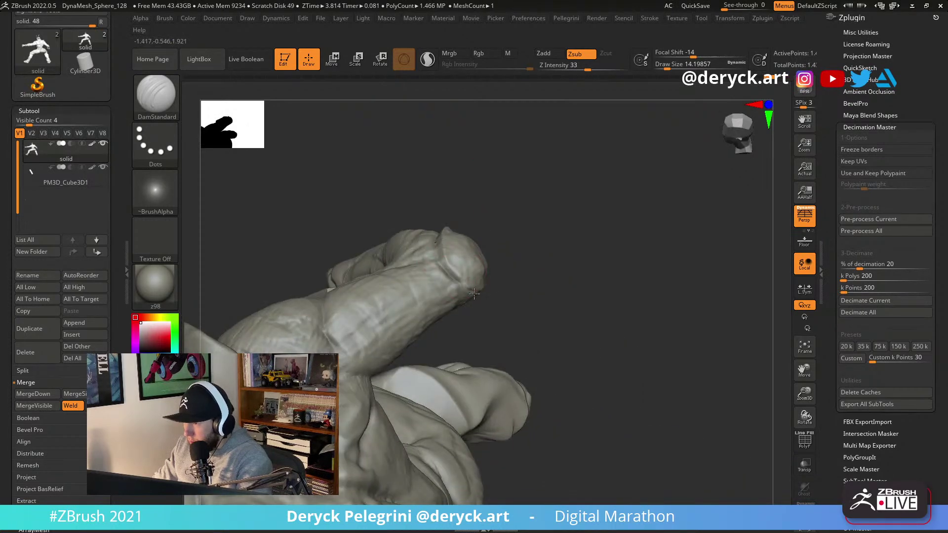
mouse_move(436, 224)
right_down()
mouse_move(484, 206)
mouse_move(435, 250)
right_up()
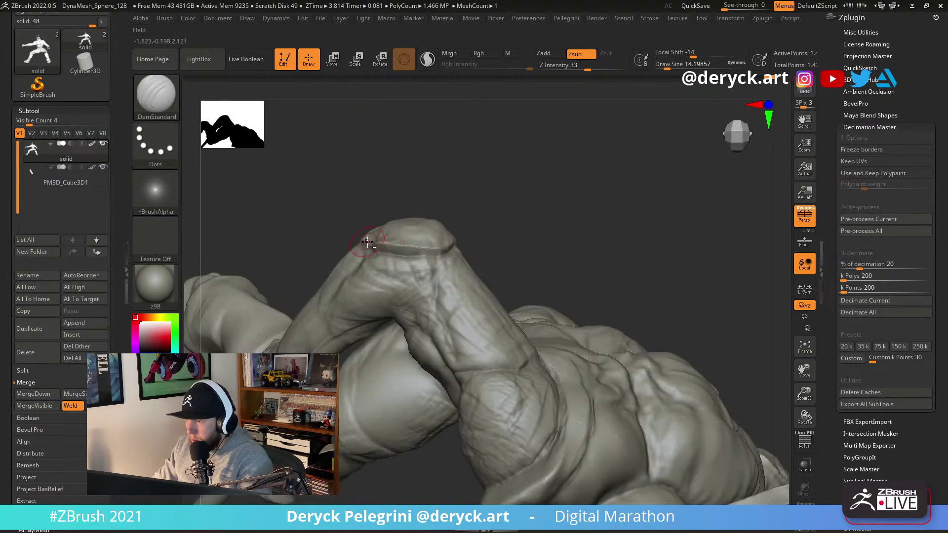
Build up the surface and rim of the right elbow pad with a small ClayBuildup brush.
mouse_move(445, 197)
right_down()
mouse_move(478, 264)
mouse_move(494, 252)
mouse_move(431, 285)
right_up()
key(b)
key(c)
key(b)
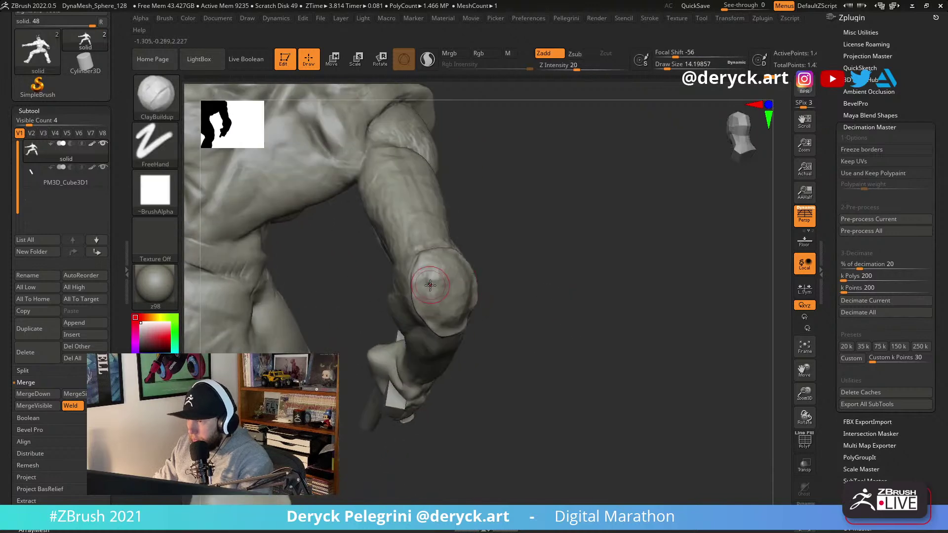
right_drag(496, 281, 468, 268)
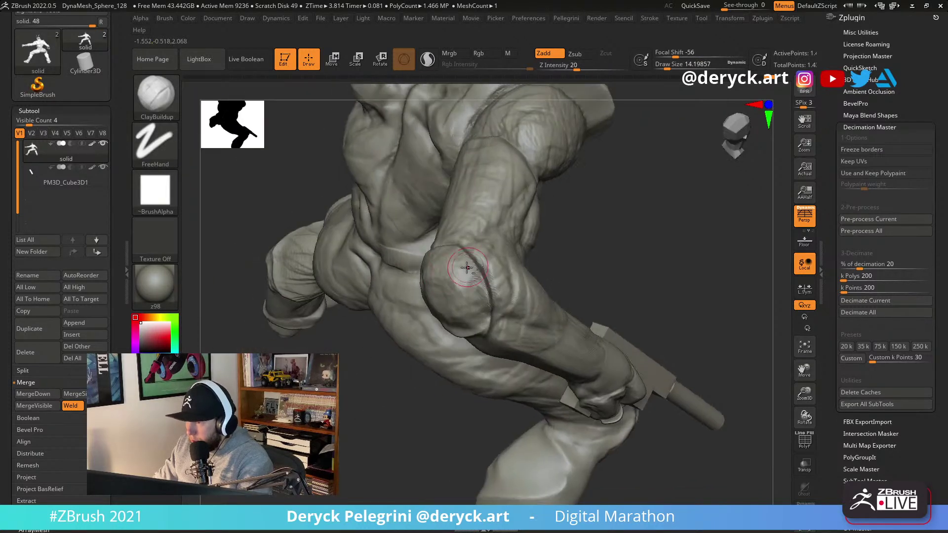
key(bracketleft)
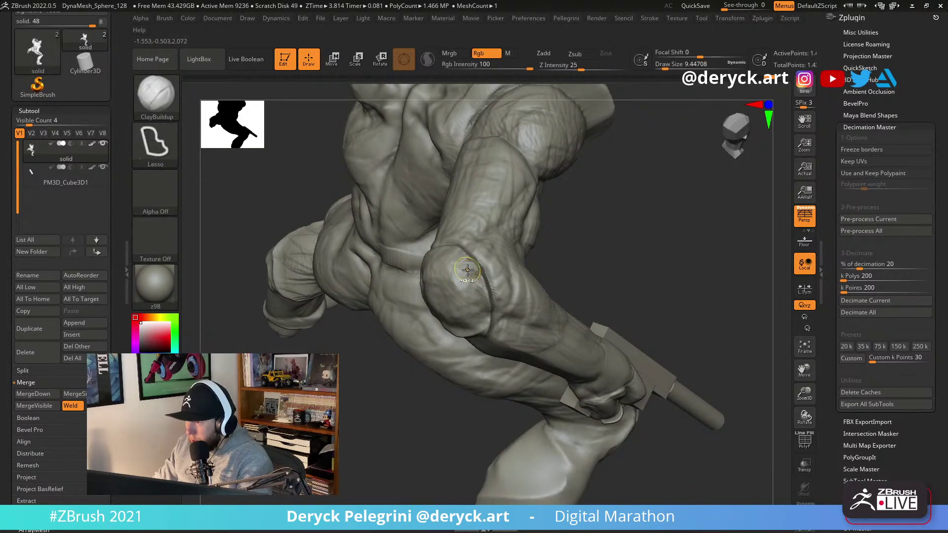
Sharpen the edge where the right elbow pad meets the sleeve with a smaller DamStandard brush.
right_drag(465, 275, 404, 269)
key(b)
key(d)
key(s)
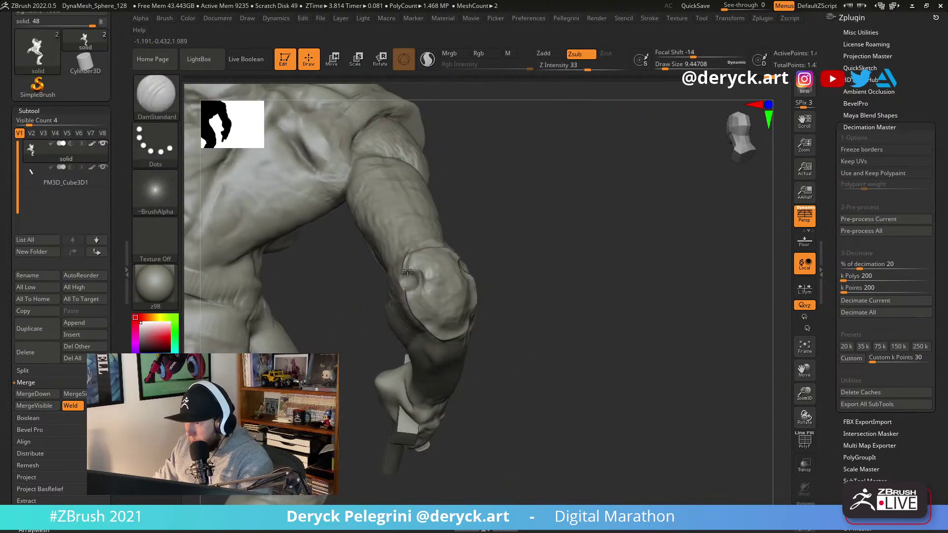
right_drag(519, 299, 409, 257)
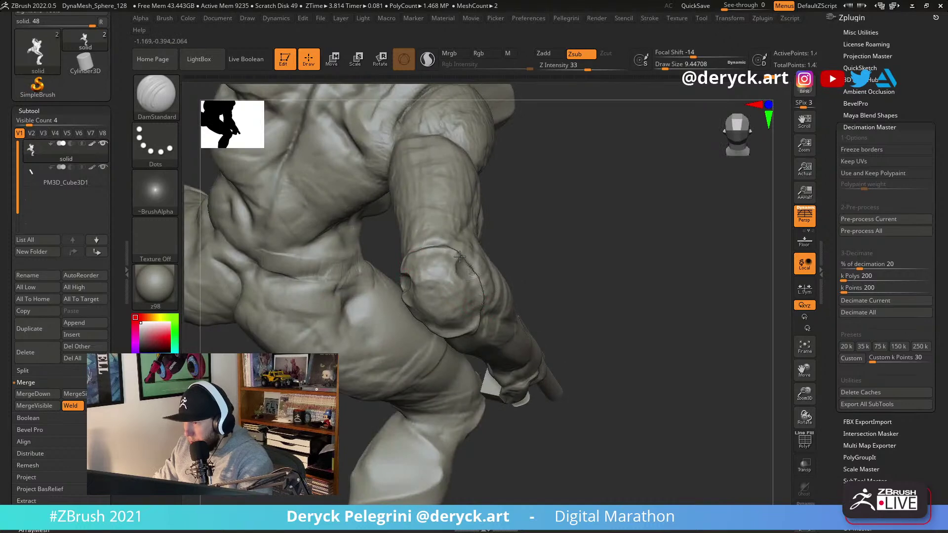
right_drag(511, 279, 421, 304)
drag(466, 266, 479, 300)
Adjust the contour of the left hip below the waistband from behind with the Move brush.
mouse_move(577, 259)
ctrl+right_down()
mouse_move(603, 262)
mouse_move(499, 195)
mouse_move(399, 217)
mouse_move(324, 218)
mouse_move(262, 250)
mouse_move(261, 267)
ctrl+right_up()
mouse_move(289, 211)
ctrl+right_down()
mouse_move(334, 296)
mouse_move(327, 316)
ctrl+right_up()
right_drag(328, 316, 368, 279)
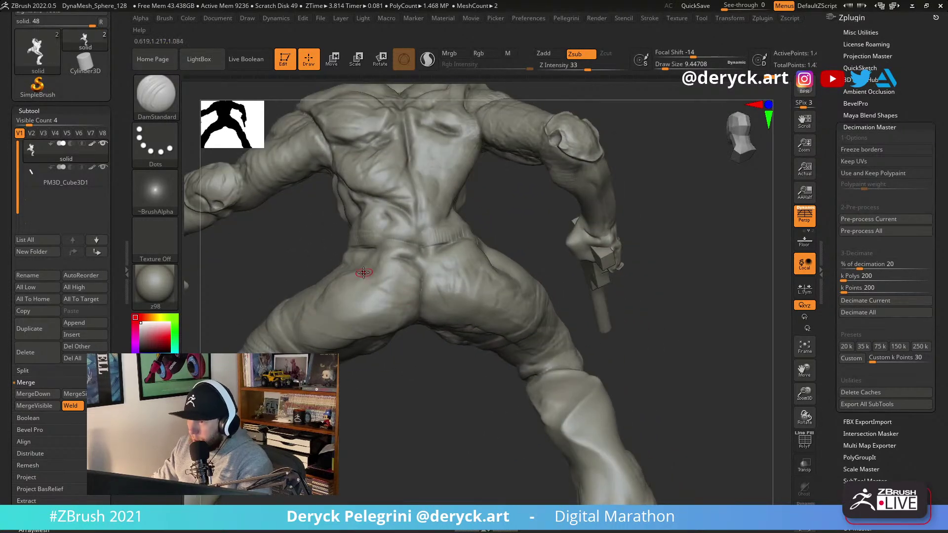
key(b)
key(m)
key(v)
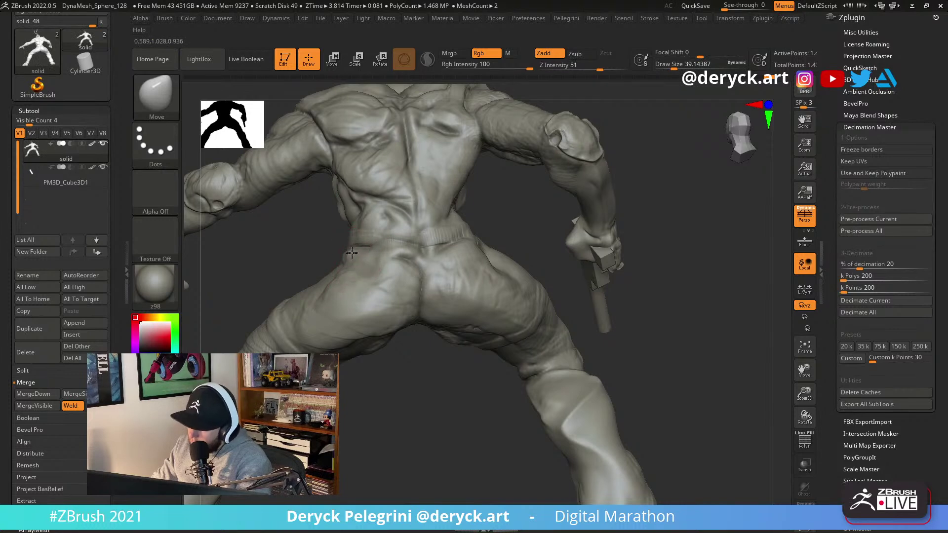
Build up the right side of the lower back above the waistband with ClayBuildup.
mouse_move(328, 241)
right_down()
mouse_move(324, 271)
mouse_move(445, 252)
mouse_move(437, 243)
right_up()
key(b)
key(c)
key(b)
key(s)
drag(472, 244, 465, 245)
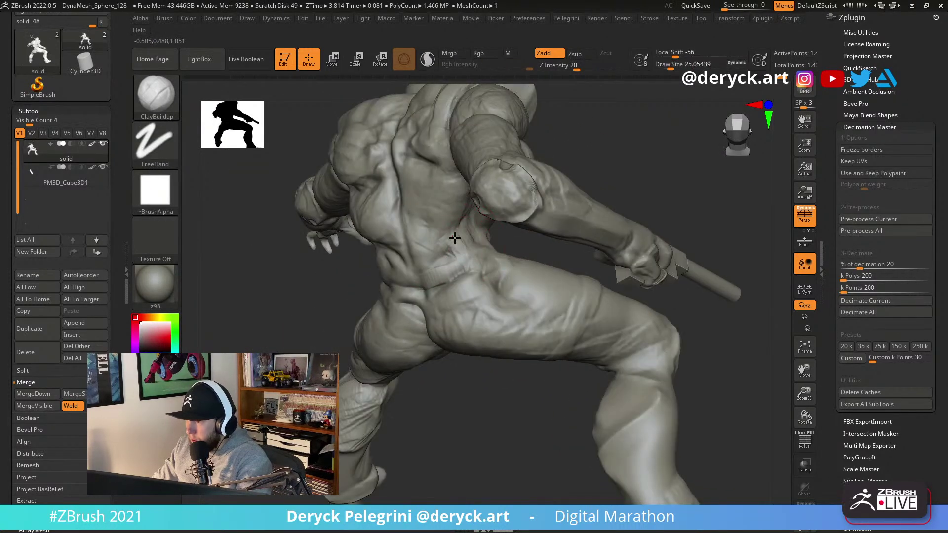
mouse_move(477, 235)
right_down()
mouse_move(456, 247)
mouse_move(464, 228)
mouse_move(275, 180)
mouse_move(278, 215)
mouse_move(303, 216)
mouse_move(279, 205)
right_up()
Carve fold lines across the front of the hips and upper thighs with DamStandard.
key(shift)
ctrl+right_drag(280, 205, 292, 259)
key(b)
key(d)
key(s)
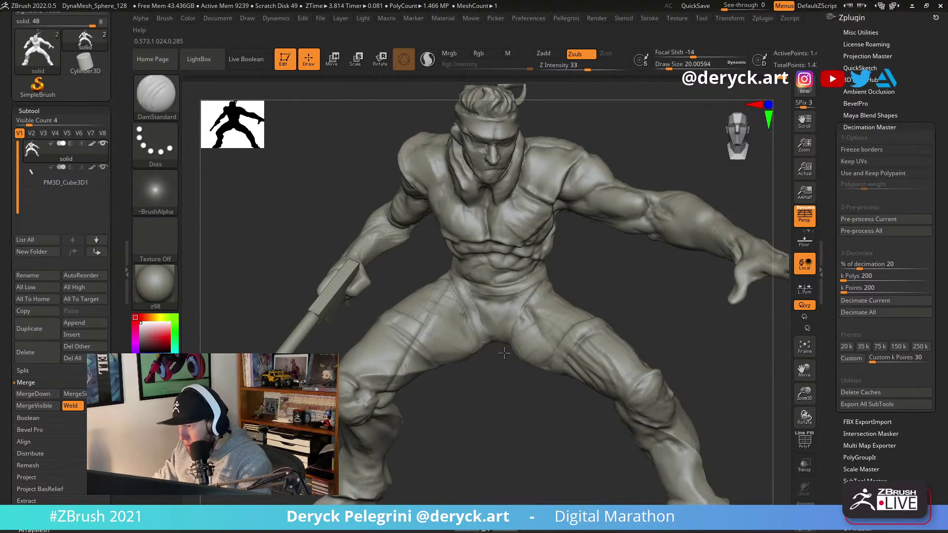
mouse_move(495, 363)
ctrl+right_down()
mouse_move(499, 389)
mouse_move(501, 373)
ctrl+right_up()
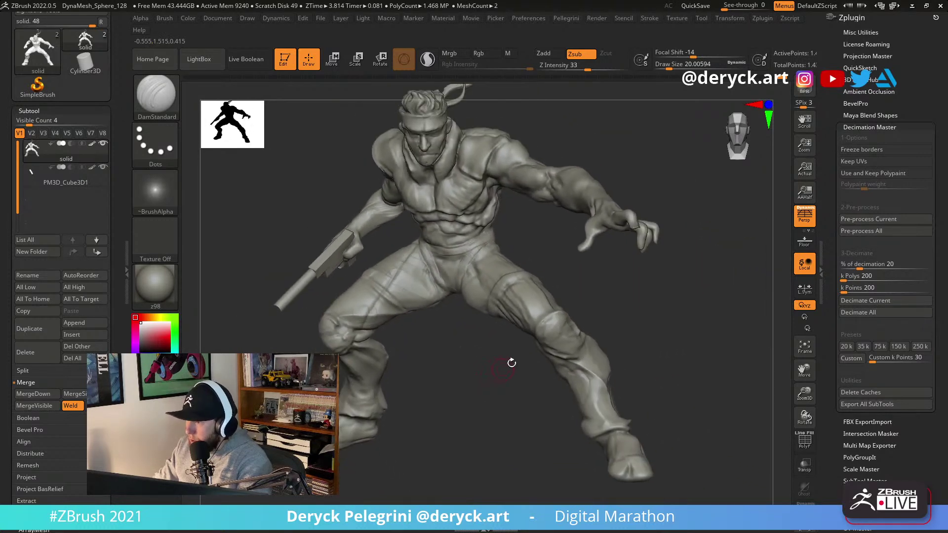
Build up volume for a pad on the left knee with ClayBuildup.
key(b)
key(c)
key(b)
key(s)
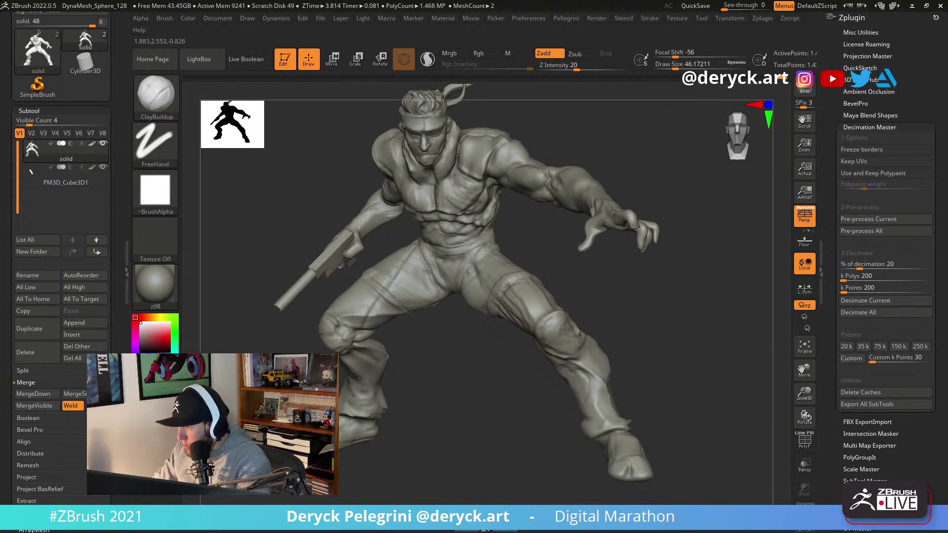
Carve the outline of the left knee pad and the strap creases at its outer side with DamStandard.
key(b)
key(d)
key(s)
mouse_move(622, 333)
right_down()
mouse_move(537, 344)
mouse_move(569, 320)
right_up()
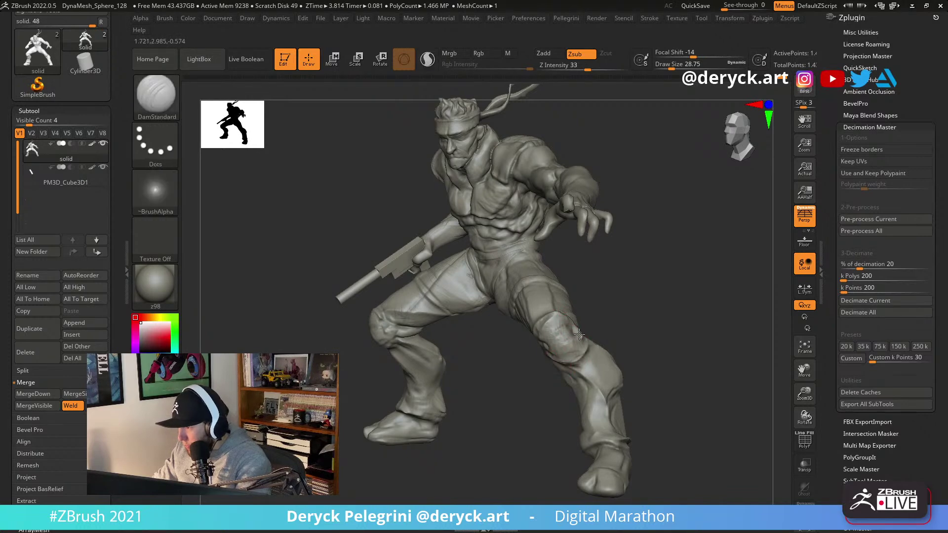
right_drag(578, 334, 563, 349)
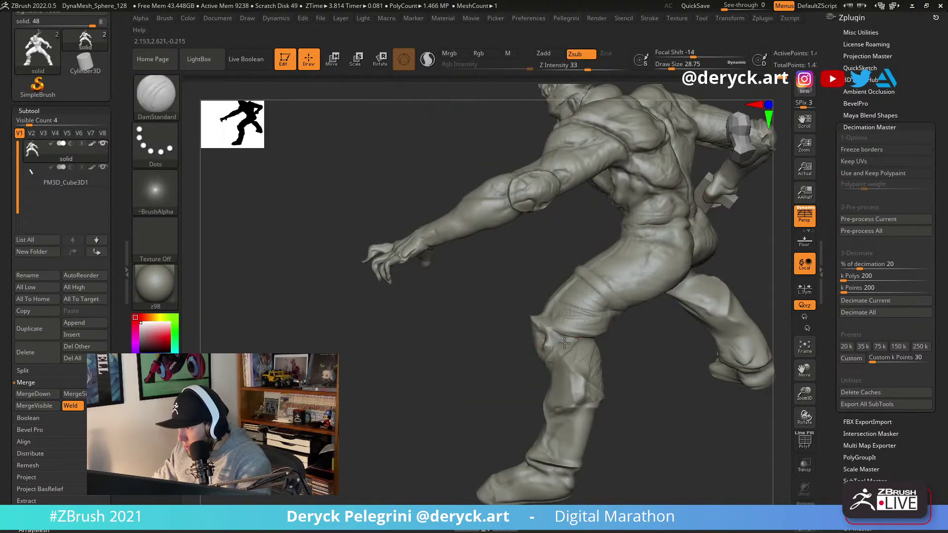
ctrl+right_drag(508, 342, 560, 343)
key(s)
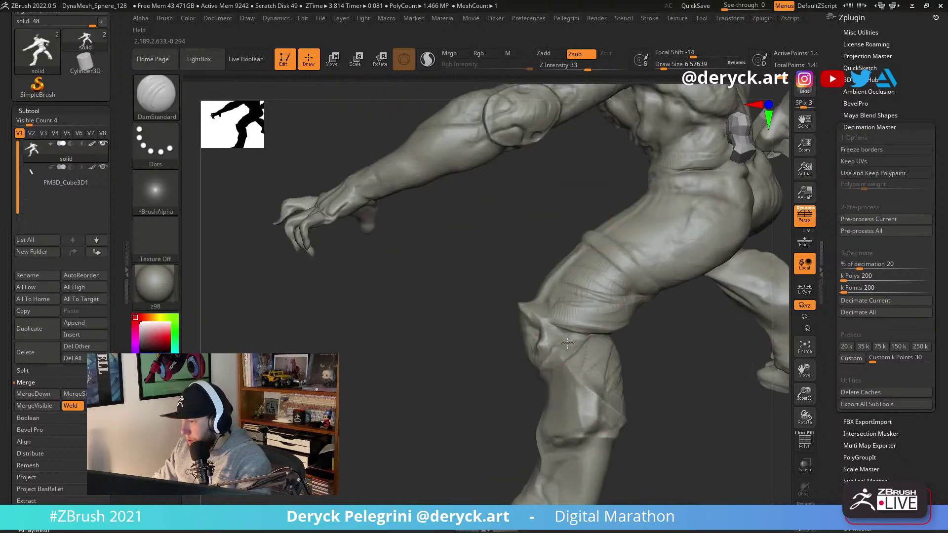
click(562, 340)
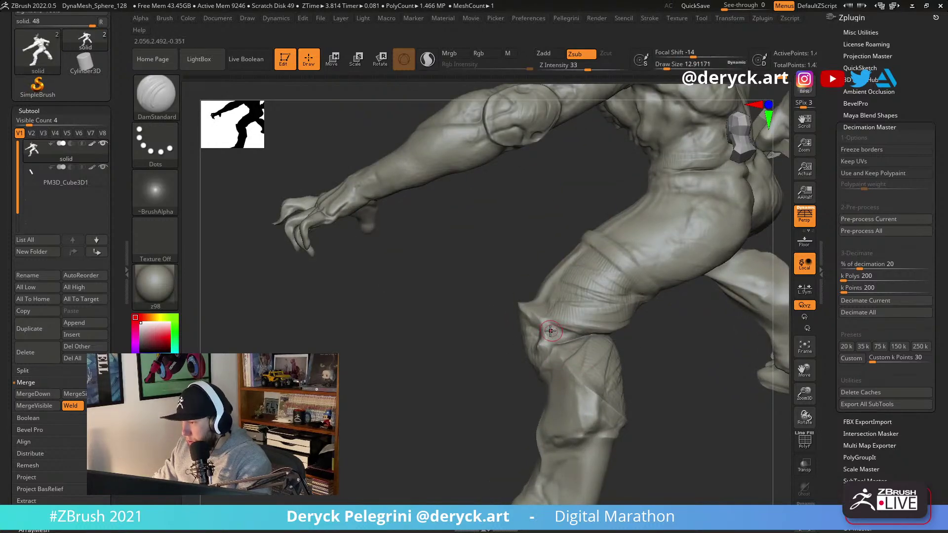
Build up the outer side of the left knee beside the pad with a small ClayBuildup brush.
key(b)
key(c)
key(b)
mouse_move(570, 334)
right_down()
mouse_move(470, 296)
mouse_move(284, 340)
mouse_move(345, 338)
mouse_move(241, 343)
mouse_move(346, 380)
mouse_move(371, 359)
mouse_move(376, 420)
mouse_move(356, 438)
right_up()
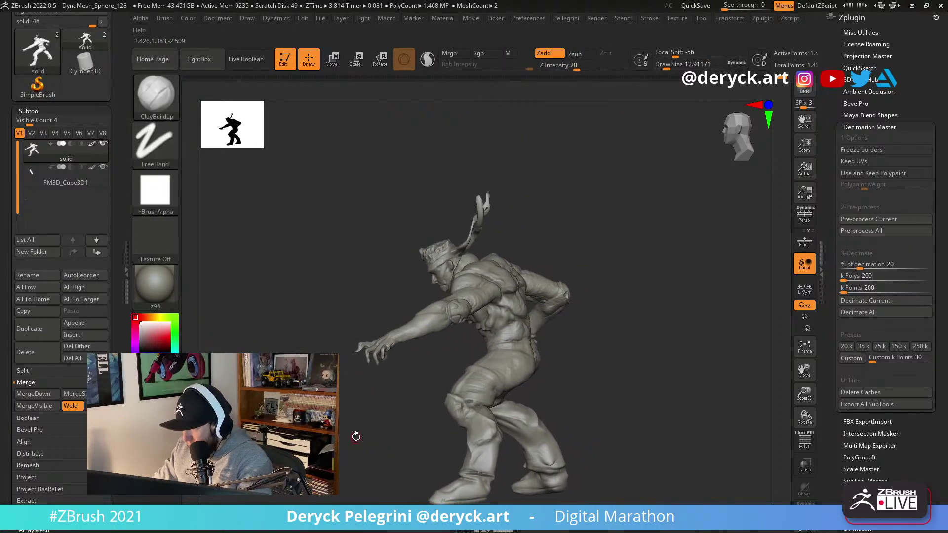
Adjust the left leg's silhouette from the side with a very large Move brush.
key(b)
key(m)
key(v)
key(s)
drag(561, 478, 559, 477)
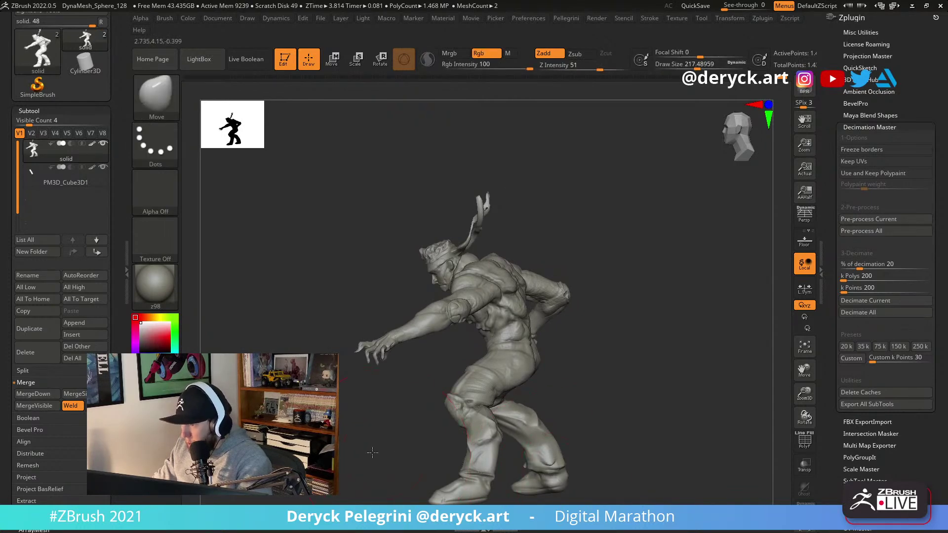
right_drag(378, 451, 329, 425)
Mask the whole figure except the right leg and reposition that leg with a very large Move brush.
ctrl+click(324, 427)
mouse_move(316, 435)
ctrl+mouse_down()
mouse_move(284, 496)
mouse_move(307, 430)
ctrl+mouse_up()
mouse_move(274, 270)
ctrl+mouse_down()
mouse_move(273, 506)
mouse_move(480, 466)
mouse_move(505, 393)
mouse_move(536, 383)
mouse_move(667, 168)
mouse_move(273, 229)
mouse_move(326, 252)
ctrl+mouse_up()
key(s)
drag(535, 449, 539, 449)
drag(624, 439, 615, 451)
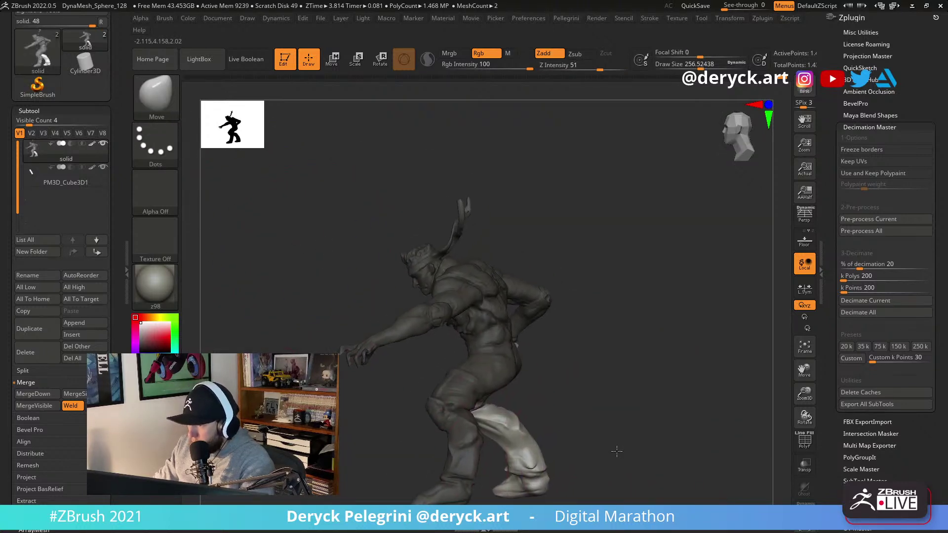
mouse_move(546, 484)
mouse_down()
mouse_move(555, 497)
mouse_move(490, 500)
mouse_up()
Clear the mask and refine the placement of both feet and lower legs with a smaller Move brush.
key(s)
drag(485, 498, 481, 500)
mouse_move(402, 391)
mouse_down()
mouse_move(460, 393)
mouse_move(553, 428)
mouse_move(583, 424)
mouse_up()
key(s)
key(s)
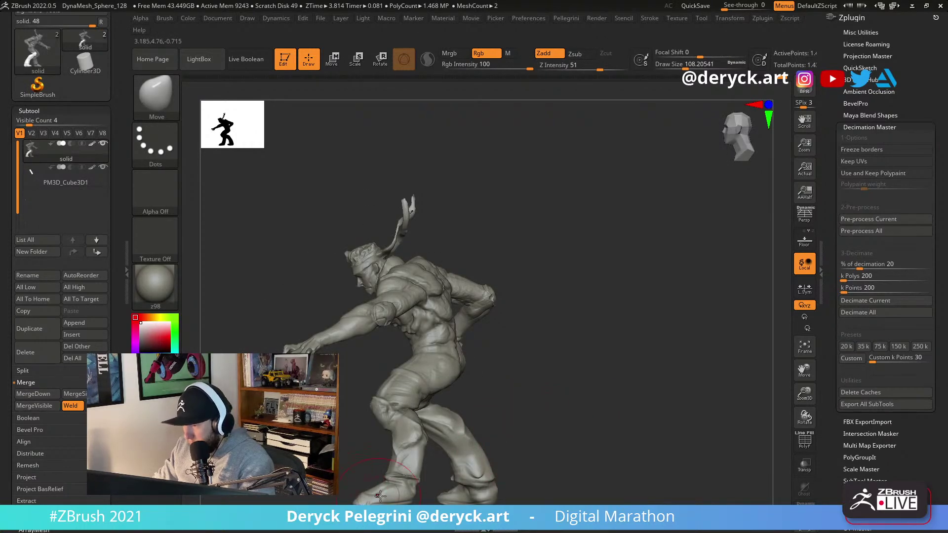
drag(348, 447, 370, 402)
key(ctrl+shift)
drag(346, 437, 355, 446)
key(bracketleft)
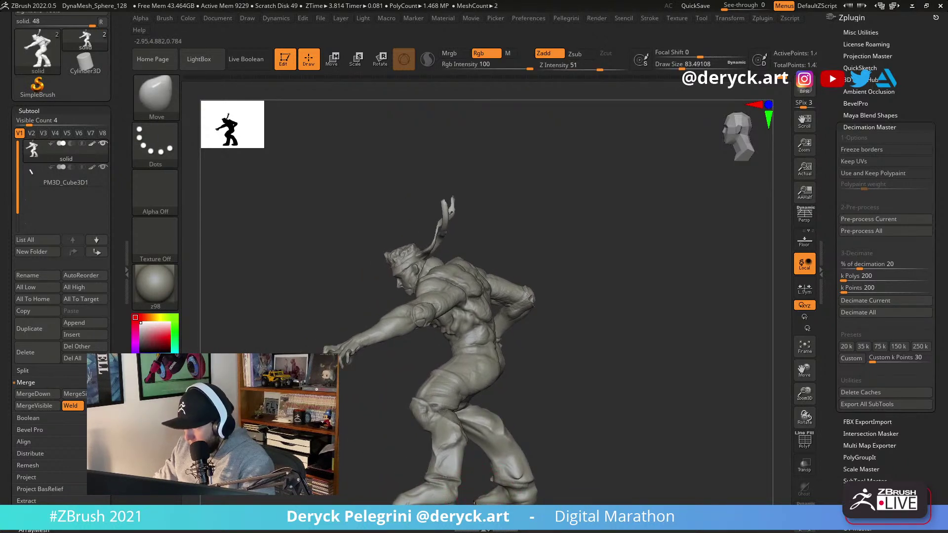
Trim the soles of the figure's feet flat with the KnifeCurve brush and turn on perspective view.
key(ctrl+shift)
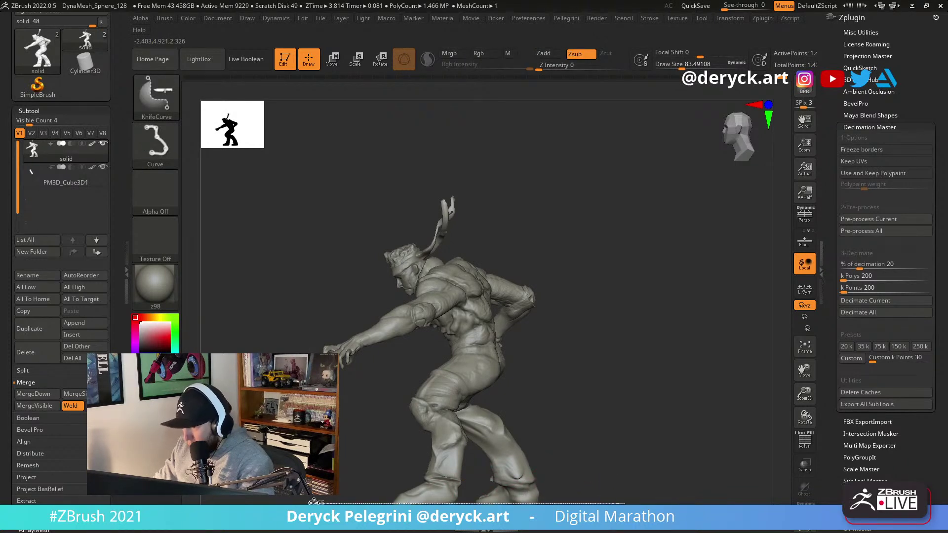
drag(625, 504, 625, 504)
mouse_move(349, 392)
mouse_down()
mouse_move(360, 426)
mouse_move(361, 379)
mouse_up()
mouse_move(259, 353)
mouse_down()
mouse_move(249, 347)
mouse_move(413, 354)
mouse_move(461, 387)
mouse_move(562, 380)
mouse_move(420, 386)
mouse_move(379, 356)
mouse_move(302, 330)
mouse_move(309, 336)
mouse_move(293, 299)
mouse_move(381, 271)
mouse_up()
key(p)
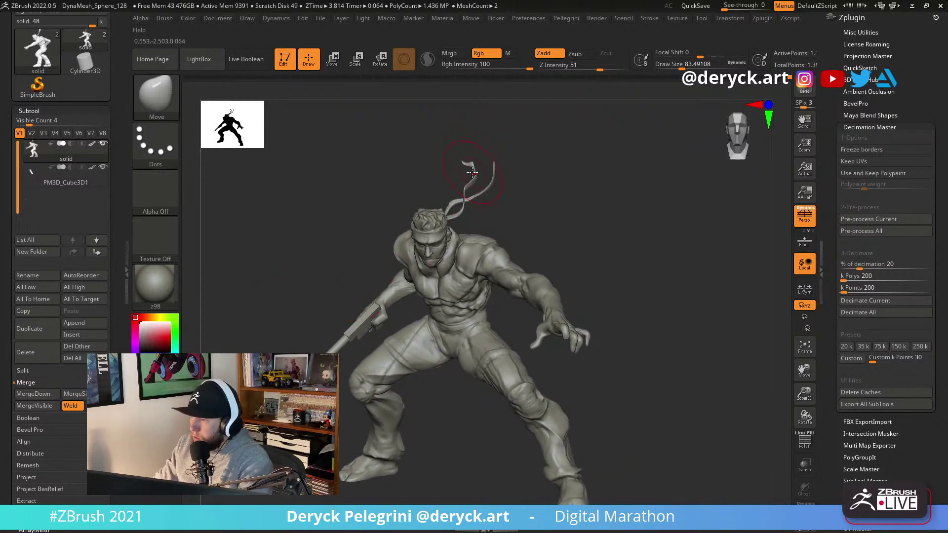
Reshape the two flowing headband tails with the Move brush, bringing the draw size down to about 56.
key(])
key([)
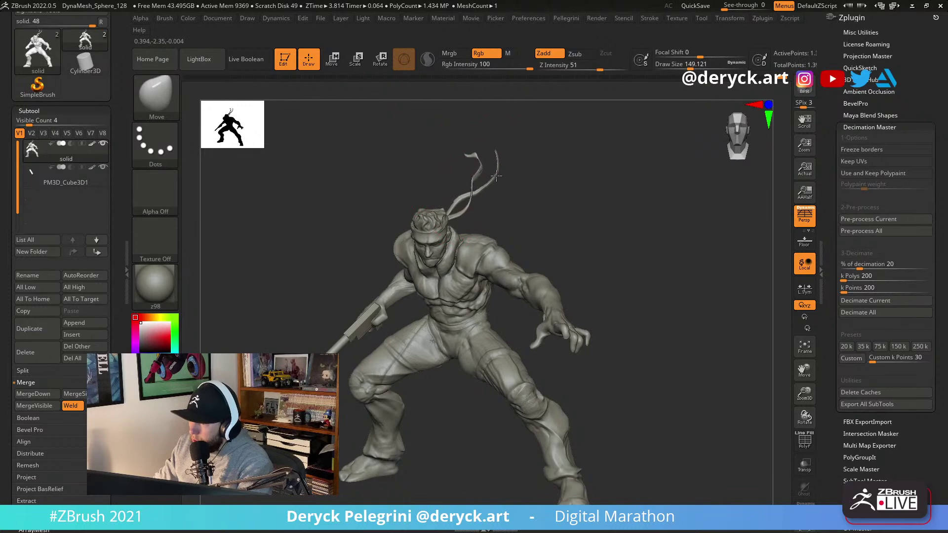
key([)
mouse_move(481, 152)
right_down()
mouse_move(492, 165)
mouse_move(450, 190)
right_up()
key([)
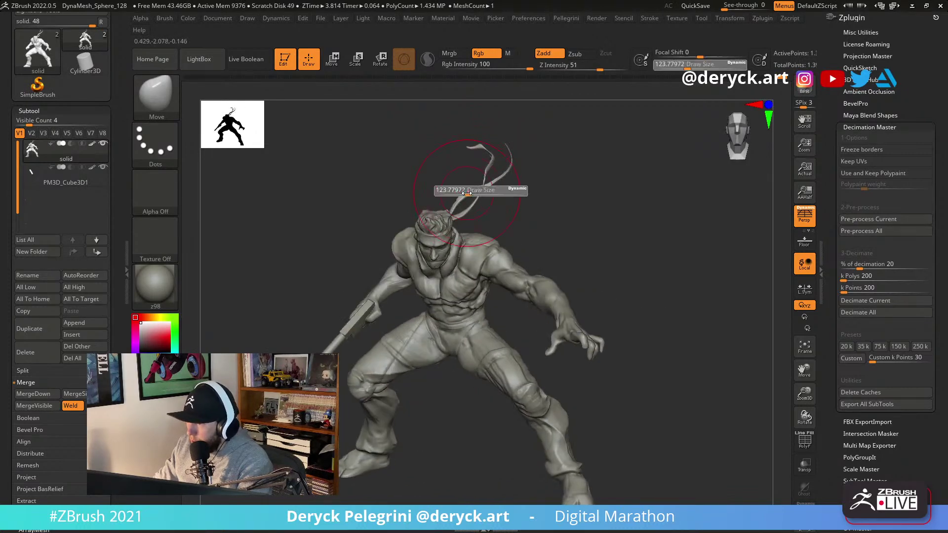
key([)
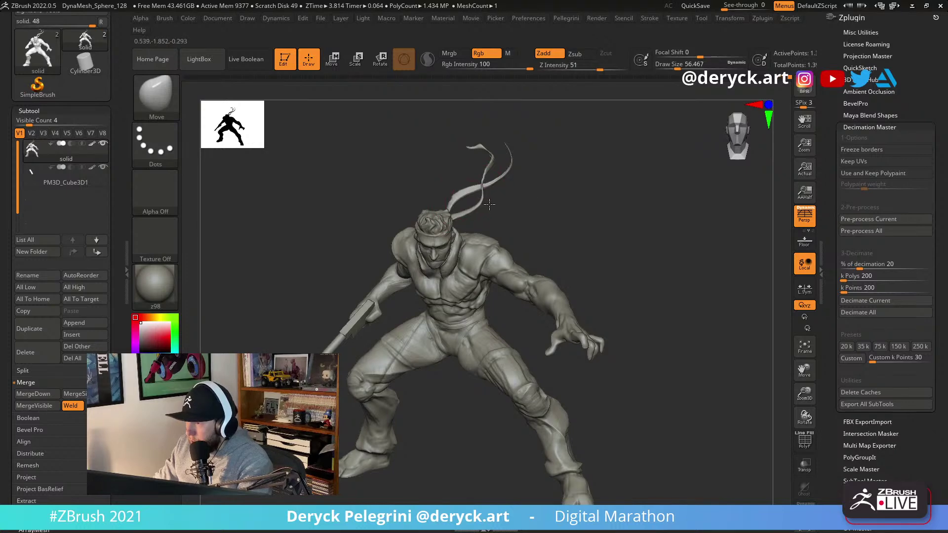
right_drag(473, 197, 311, 204)
key(shift)
drag(320, 210, 303, 223)
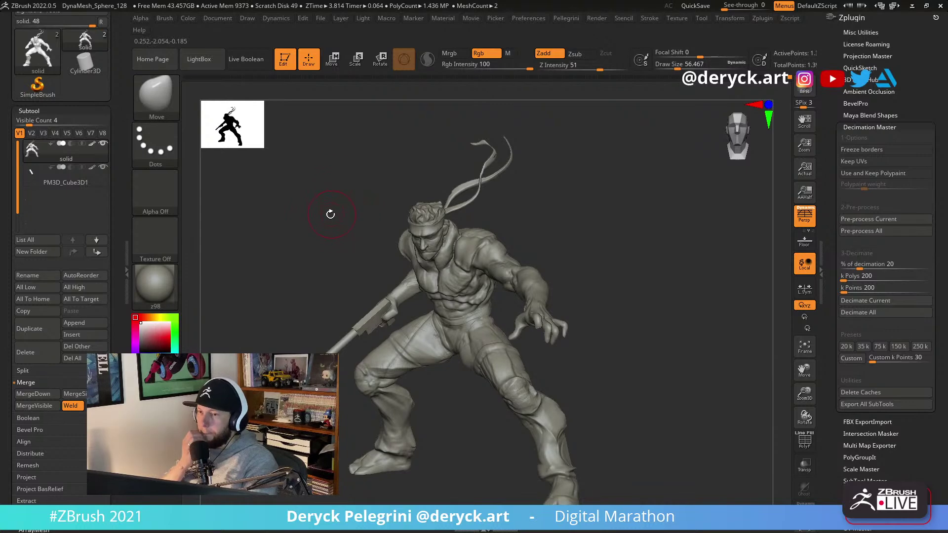
Mask the figure's outstretched left arm up to the sleeve opening.
mouse_move(361, 225)
mouse_down()
mouse_move(303, 216)
mouse_move(323, 218)
mouse_move(316, 218)
mouse_move(332, 265)
mouse_move(549, 237)
mouse_move(516, 274)
mouse_move(531, 289)
mouse_move(495, 221)
mouse_move(565, 239)
mouse_up()
mouse_move(670, 211)
ctrl+mouse_down()
mouse_move(617, 363)
mouse_move(386, 291)
mouse_move(370, 271)
mouse_move(365, 232)
ctrl+mouse_up()
mouse_move(448, 212)
mouse_down()
mouse_move(292, 217)
mouse_move(332, 271)
mouse_move(347, 265)
mouse_move(419, 305)
mouse_move(460, 355)
mouse_up()
drag(399, 401, 586, 372)
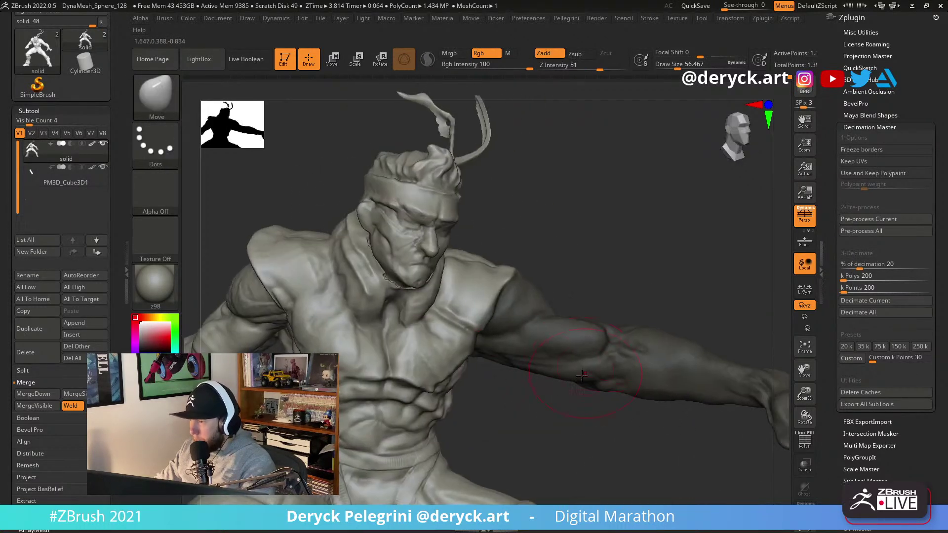
Adjust the left shoulder's sleeve edge around the masked arm with the Move brush at a draw size of about 33.
drag(519, 260, 405, 246)
mouse_move(388, 157)
ctrl+mouse_down()
mouse_move(361, 383)
mouse_move(469, 395)
mouse_move(516, 291)
mouse_move(531, 177)
mouse_move(514, 171)
ctrl+mouse_up()
drag(612, 247, 619, 303)
ctrl+click(618, 264)
alt+drag(614, 267, 602, 254)
ctrl+click(601, 253)
key(bracketleft)
key(bracketleft)
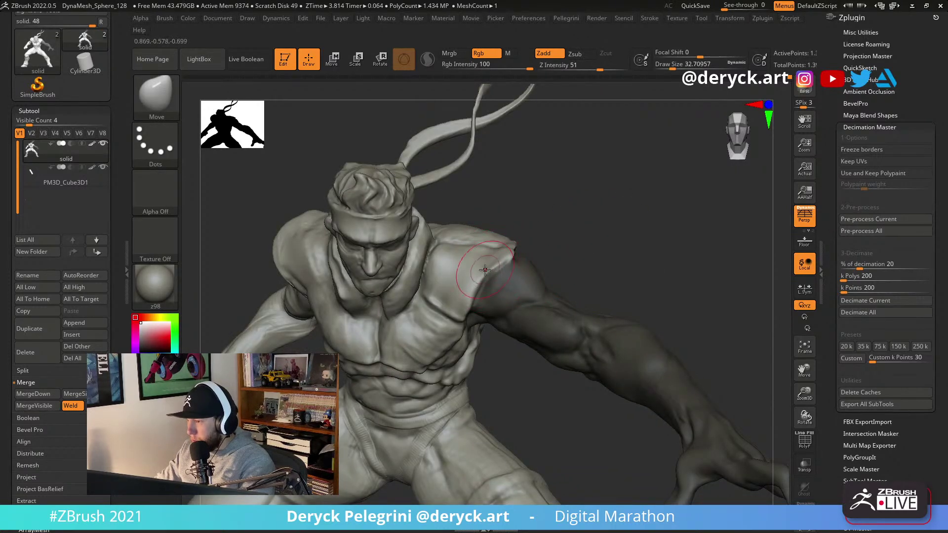
Thicken the left sleeve's hem with the Inflat brush at a draw size of about 37 and smooth it.
key(b)
key(i)
key(n)
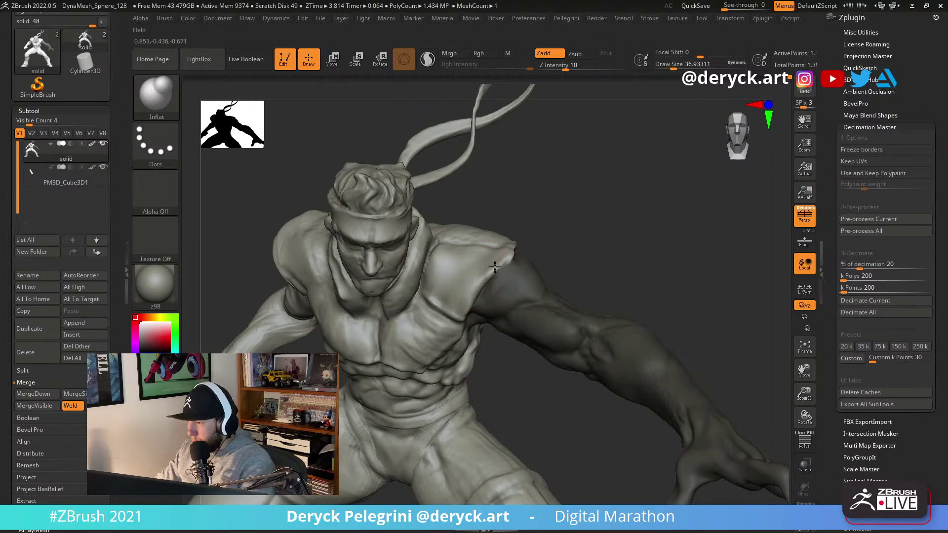
mouse_move(565, 235)
mouse_down()
mouse_move(474, 238)
mouse_move(547, 244)
mouse_move(563, 255)
mouse_up()
shift+drag(635, 271, 635, 262)
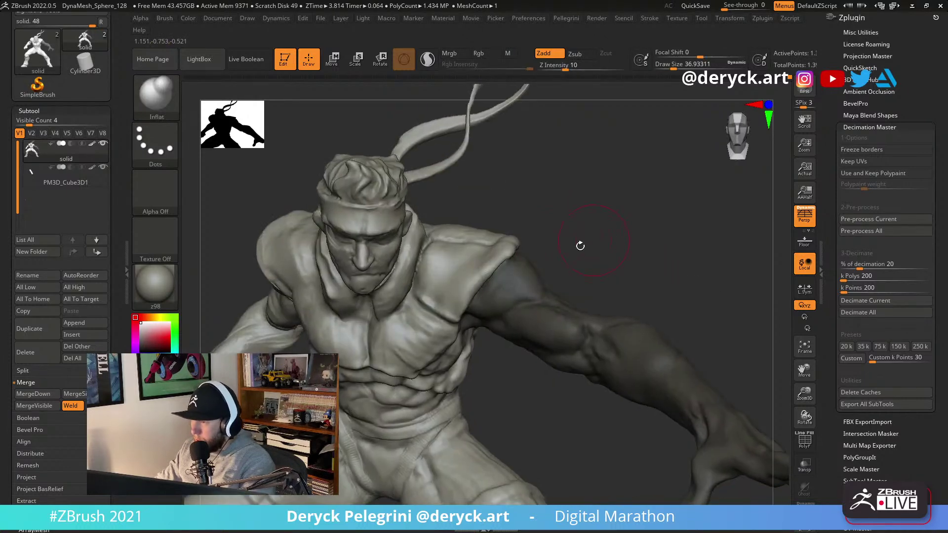
drag(533, 231, 560, 230)
Push the left sleeve's front hem into shape with the Move brush at a draw size of about 31.
key(b)
key(m)
key(v)
key(s)
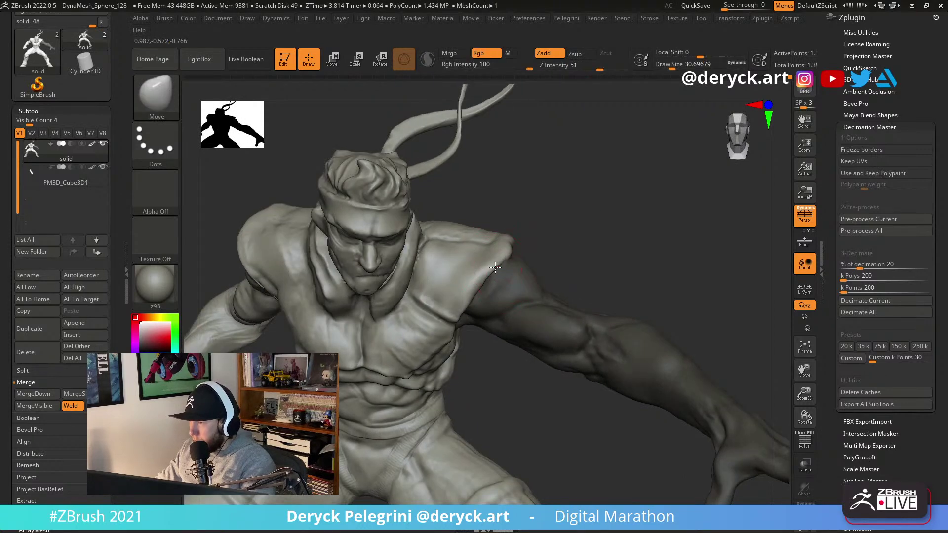
mouse_move(508, 260)
mouse_down()
mouse_move(523, 240)
mouse_move(495, 282)
mouse_move(503, 284)
mouse_up()
Invert the mask and reshape the left upper arm where it enters the sleeve, using the Move brush with a larger draw size.
mouse_move(622, 251)
ctrl+right_down()
mouse_move(573, 218)
mouse_move(614, 256)
ctrl+right_up()
ctrl+click(614, 257)
drag(614, 257, 637, 242)
key(s)
mouse_move(518, 281)
mouse_down()
mouse_move(528, 281)
mouse_move(502, 282)
mouse_up()
drag(597, 242, 440, 247)
drag(511, 277, 520, 273)
key(s)
drag(565, 305, 560, 305)
drag(565, 301, 572, 298)
right_drag(559, 296, 529, 295)
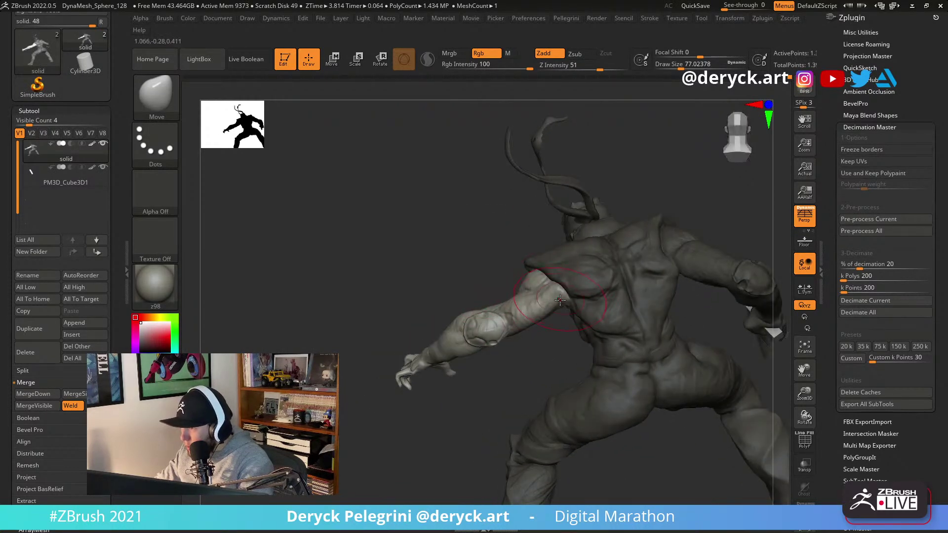
Invert the mask to protect the left arm and move the sleeve's back edge at a draw size of about 33.
ctrl+click(473, 254)
key(s)
drag(562, 293, 557, 292)
drag(565, 293, 540, 270)
key(s)
key(s)
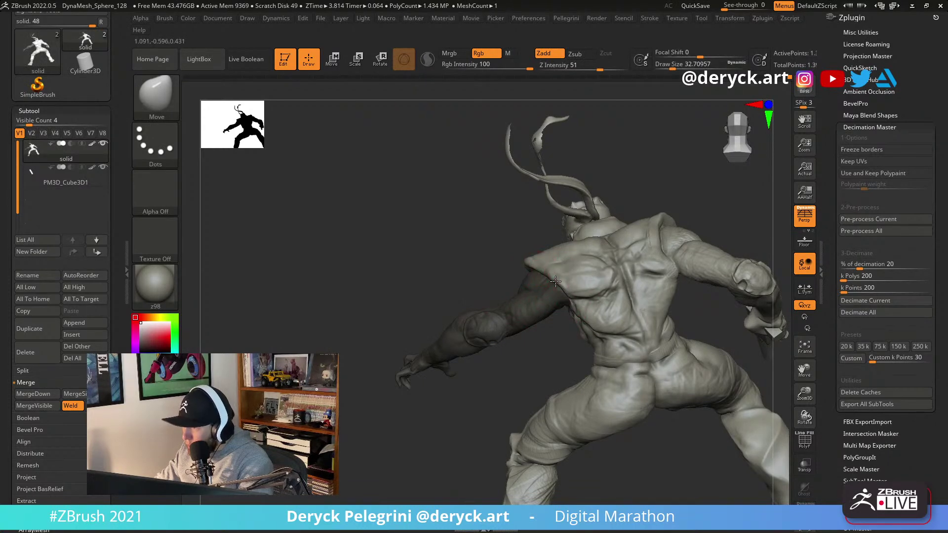
Refine the left sleeve opening from the front and side with the Move brush at a draw size of about 39.
right_drag(430, 246, 533, 253)
right_drag(316, 262, 472, 275)
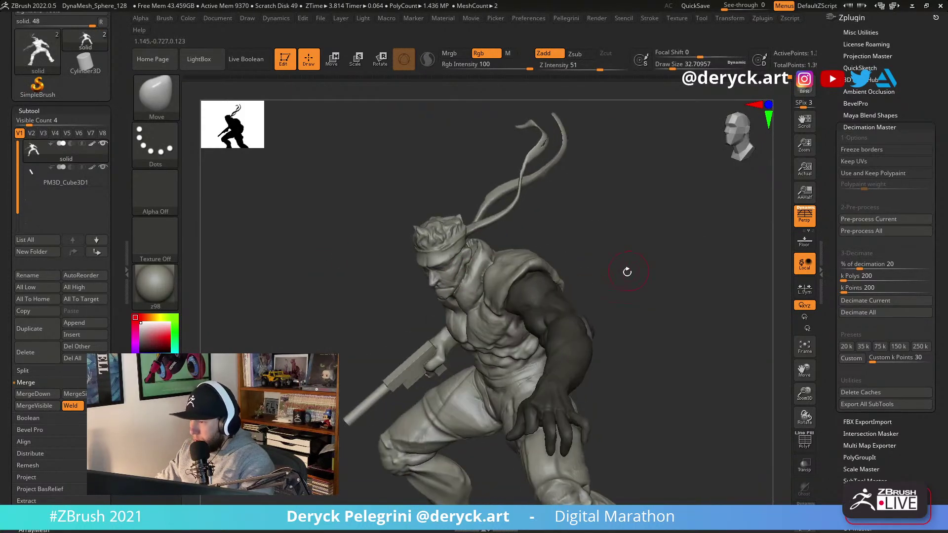
key(s)
drag(519, 282, 522, 282)
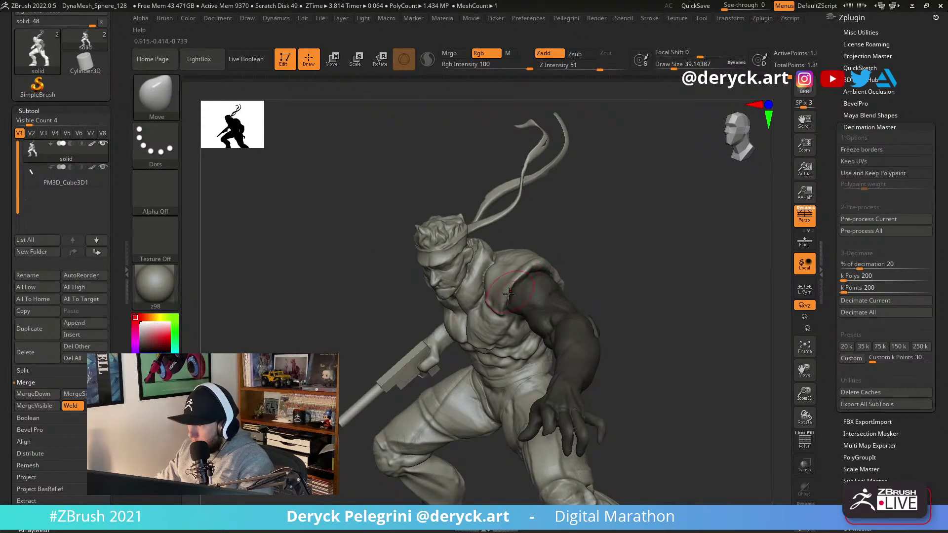
mouse_move(583, 277)
right_down()
mouse_move(547, 277)
mouse_move(595, 267)
right_up()
Sharpen the left sleeve's front hem with the Pinch brush, and add volume to it with the Inflat brush.
key(b)
key(p)
key(i)
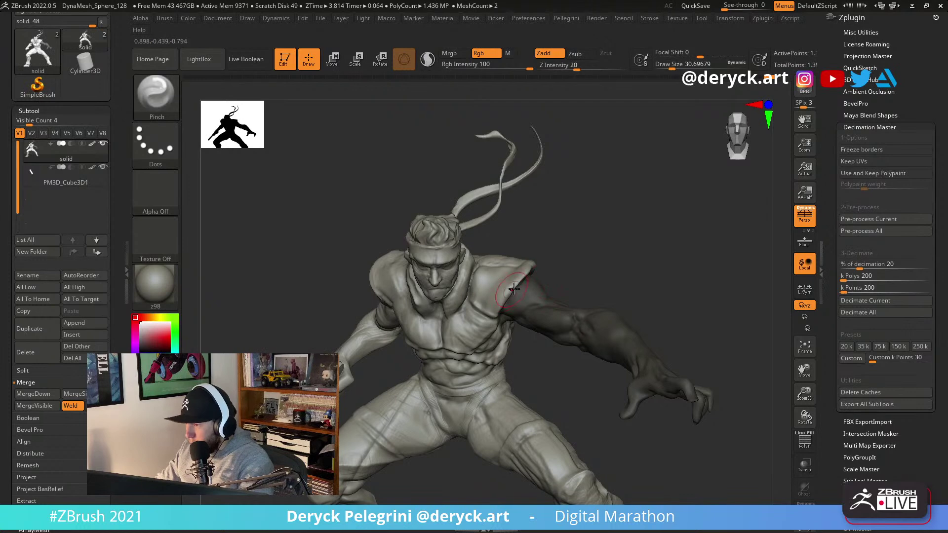
key(b)
key(i)
key(f)
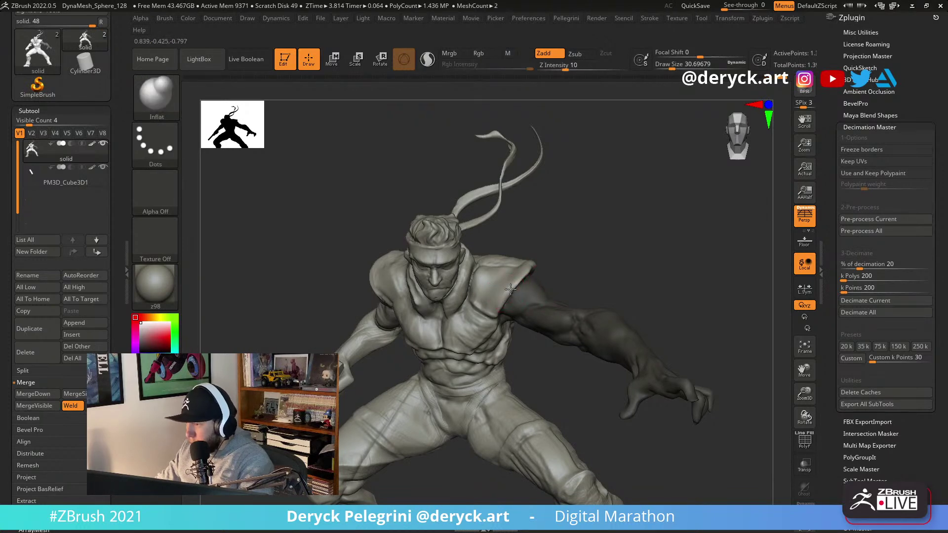
key(shift)
mouse_move(576, 250)
right_down()
mouse_move(528, 271)
mouse_move(588, 271)
right_up()
Reshape the top and back of the left sleeve opening with the Move brush.
key(b)
key(m)
key(v)
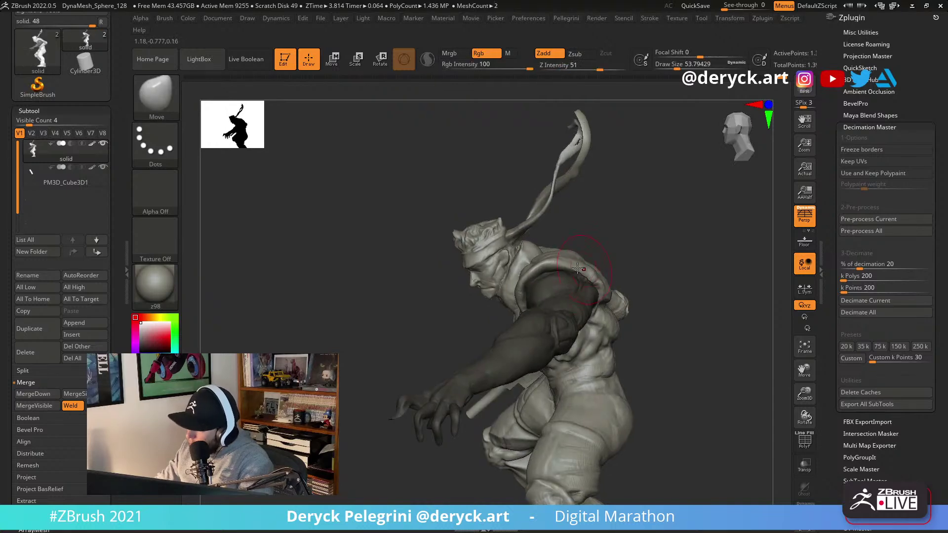
key([)
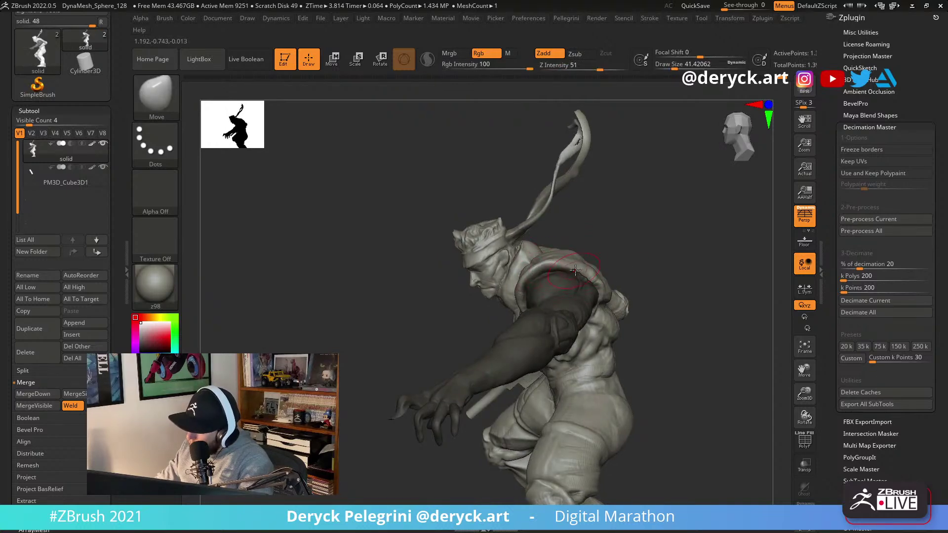
mouse_move(580, 266)
right_down()
mouse_move(677, 256)
mouse_move(668, 262)
mouse_move(620, 232)
mouse_move(659, 275)
mouse_move(508, 291)
right_up()
mouse_move(603, 261)
right_down()
mouse_move(491, 303)
mouse_move(503, 290)
mouse_move(495, 294)
right_up()
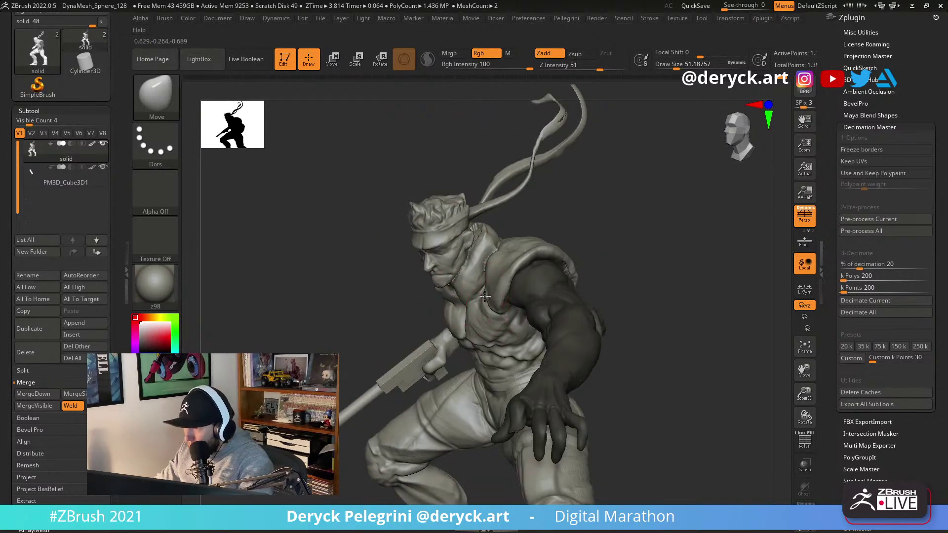
Carve the fold where the left sleeve meets the chest with DamStandard at a draw size of about 25.
key(b)
key(d)
key(s)
mouse_move(617, 278)
right_down()
mouse_move(474, 296)
mouse_move(502, 319)
right_up()
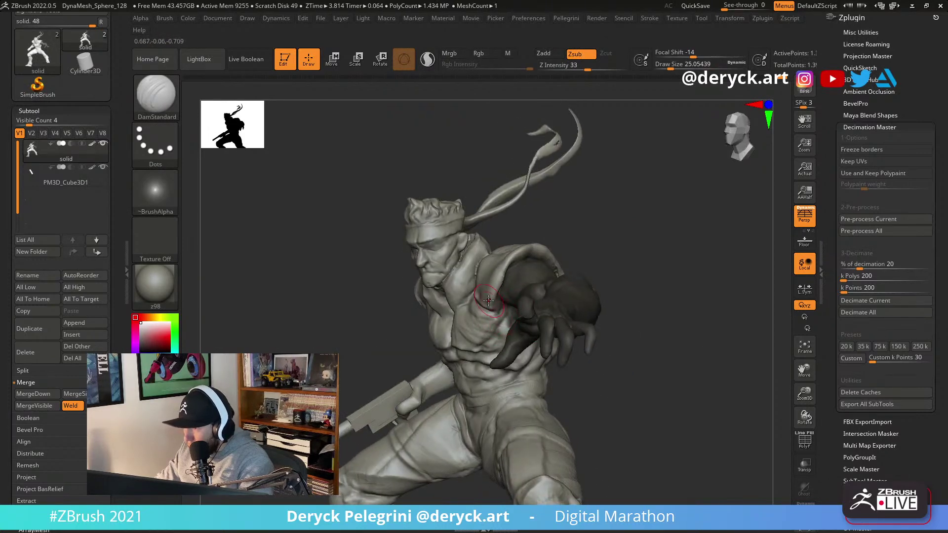
right_drag(602, 260, 574, 259)
Add volume to the front of the left shoulder with the Inflat brush at a draw size of about 54.
key(b)
key(i)
key(n)
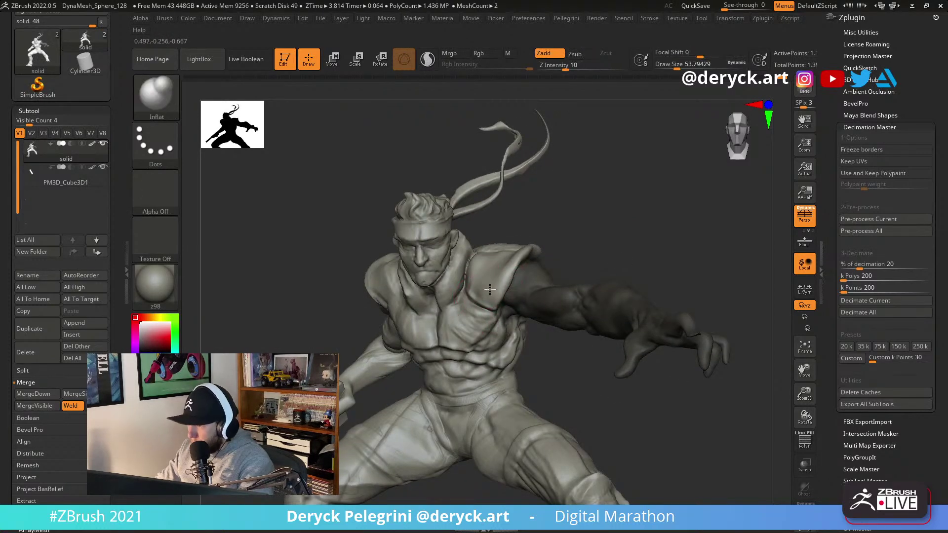
mouse_move(590, 247)
right_down()
mouse_move(607, 239)
mouse_move(494, 271)
mouse_move(548, 276)
mouse_move(643, 260)
mouse_move(602, 242)
mouse_move(480, 253)
right_up()
Flatten and smooth the top of the left shoulder at a draw size of about 49, and clear the arm mask.
key(b)
key(f)
key(l)
key(s)
drag(479, 254, 475, 248)
shift+drag(475, 248, 470, 244)
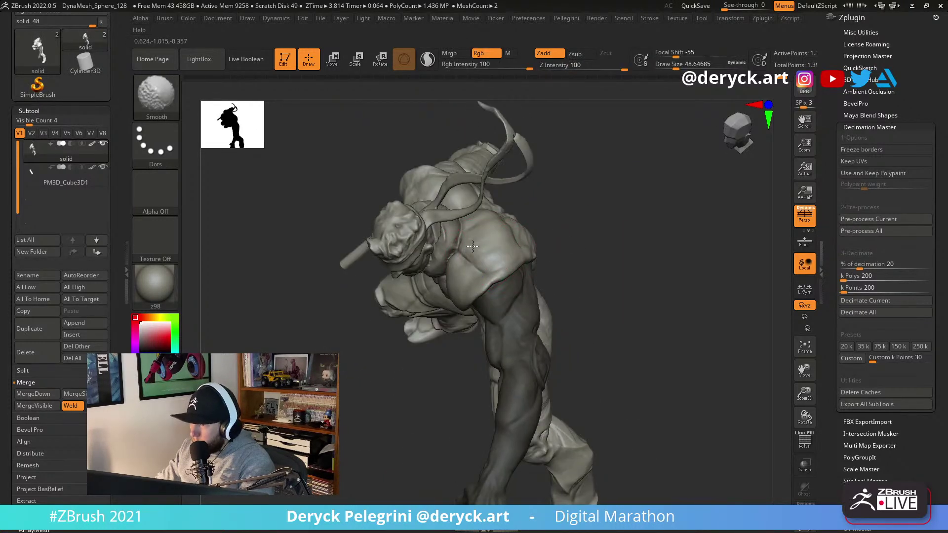
mouse_move(497, 246)
right_down()
mouse_move(622, 250)
mouse_move(649, 239)
mouse_move(617, 254)
right_up()
key(ctrl)
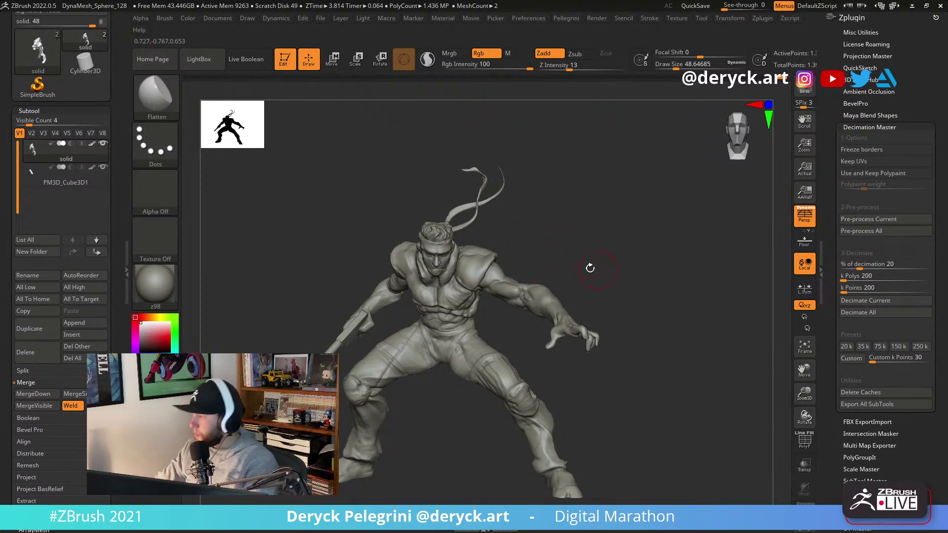
Build up the left forearm muscles with the ClayBuildup brush.
mouse_move(576, 259)
right_down()
mouse_move(440, 286)
mouse_move(464, 344)
mouse_move(527, 333)
mouse_move(506, 256)
mouse_move(519, 345)
right_up()
key(b)
key(c)
key(b)
key(s)
mouse_move(518, 345)
mouse_down()
mouse_move(543, 362)
mouse_move(545, 326)
mouse_move(544, 368)
mouse_move(543, 307)
mouse_up()
key(s)
mouse_move(544, 306)
right_down()
mouse_move(543, 352)
mouse_move(533, 351)
right_up()
Flatten the muscle planes on the underside of the left forearm at a draw size of about 20.
key(b)
key(f)
key(l)
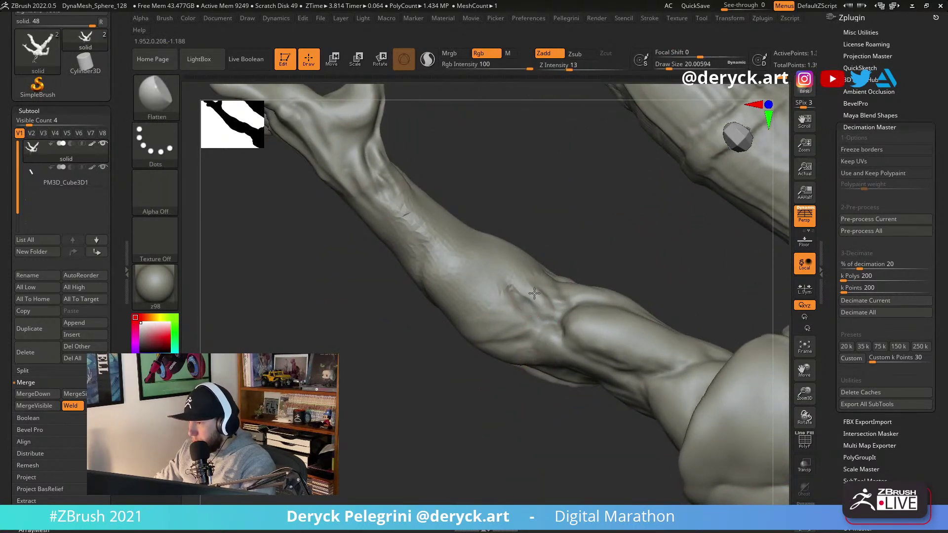
right_drag(528, 300, 547, 291)
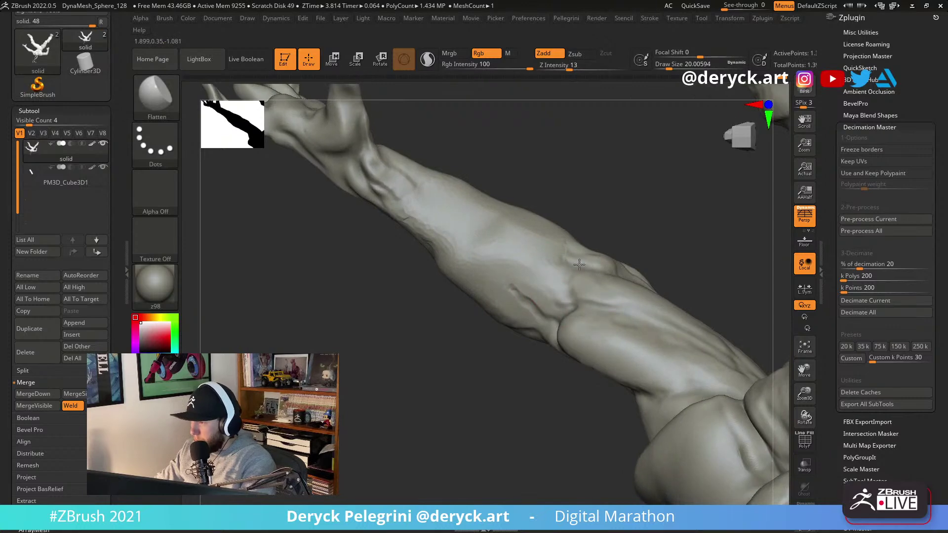
mouse_move(598, 269)
right_down()
mouse_move(476, 196)
mouse_move(453, 210)
mouse_move(413, 208)
mouse_move(334, 167)
mouse_move(363, 224)
mouse_move(366, 262)
right_up()
Build up the left forearm near the wrist with ClayBuildup and tighten its edges with the Pinch brush.
key(b)
key(c)
key(b)
key(b)
key(p)
key(i)
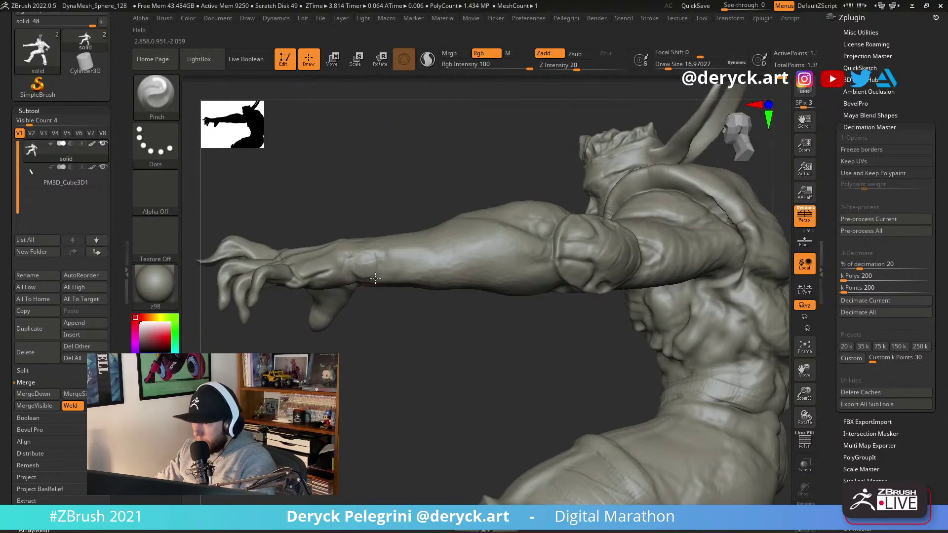
Carve tendon lines along the left forearm with DamStandard at a draw size of about 17 and smooth them.
key(b)
key(d)
key(s)
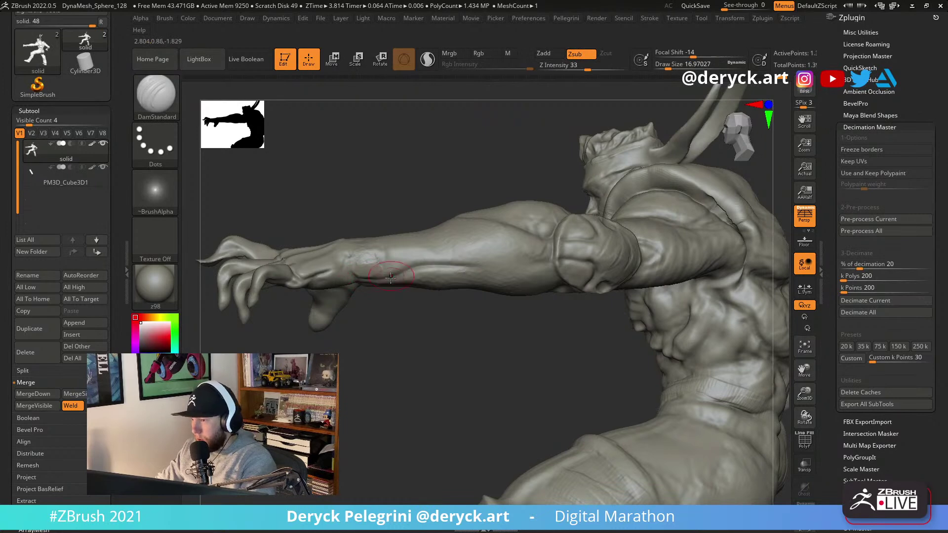
shift+drag(381, 258, 380, 263)
shift+drag(462, 269, 494, 270)
Move from the forearm to the face and tighten its creases with the Pinch brush.
mouse_move(469, 282)
right_down()
mouse_move(407, 341)
mouse_move(360, 266)
right_up()
right_drag(293, 252, 609, 237)
mouse_move(309, 220)
right_down()
mouse_move(336, 216)
mouse_move(326, 192)
mouse_move(351, 227)
right_up()
click(441, 238)
ctrl+right_drag(351, 227, 447, 385)
key(b)
key(p)
key(i)
Undo the last stroke and carve the creases around the mouth with DamStandard at a draw size of about 5.
key(b)
key(d)
key(s)
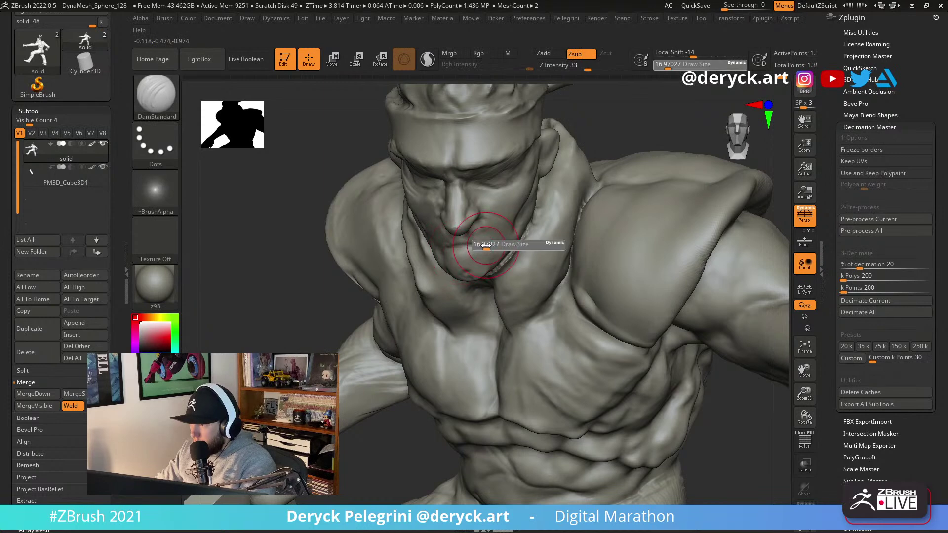
key(ctrl+z)
key(s)
drag(468, 245, 462, 244)
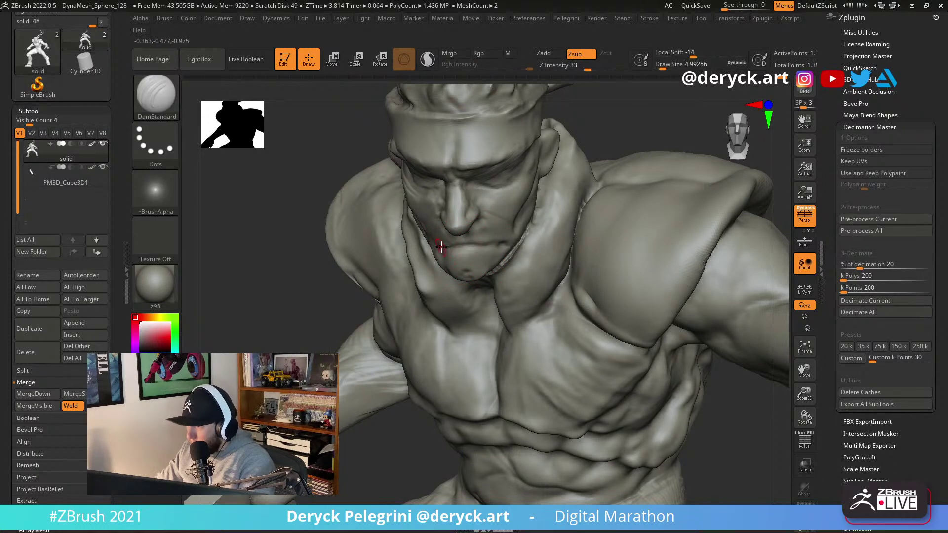
Flatten the planes around the mouth and chin with the Flatten brush at a draw size of about 6.
key(b)
key(f)
key(a)
right_drag(441, 248, 448, 250)
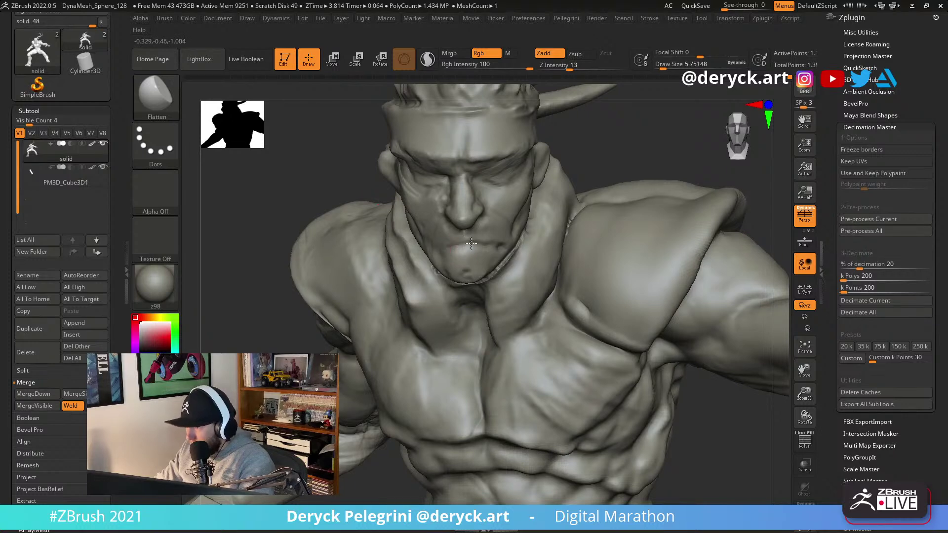
drag(601, 171, 494, 242)
Pinch the facial creases and deepen the cheek folds with DamStandard at a draw size of about 12.
key(b)
key(p)
key(i)
drag(335, 205, 431, 228)
key(b)
key(d)
key(s)
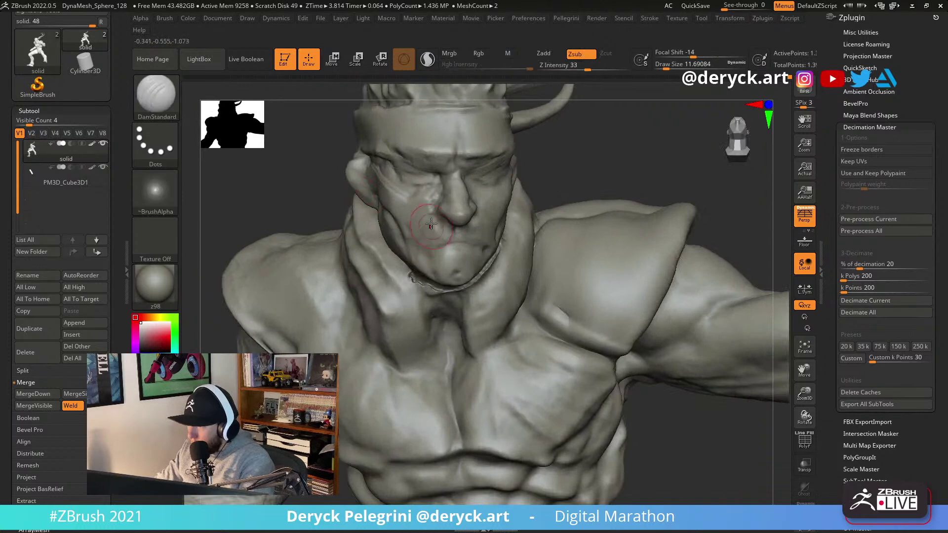
drag(305, 196, 362, 211)
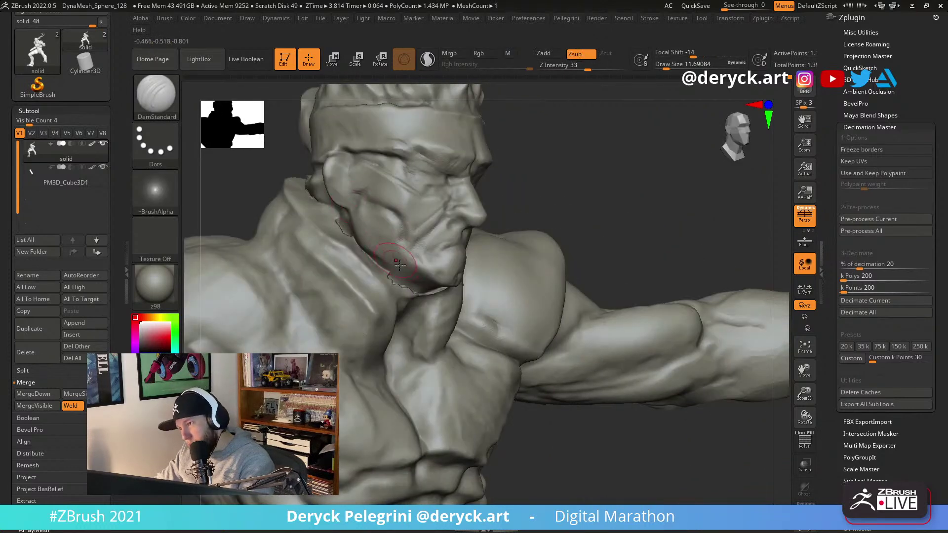
Flatten the planes of the cheek and jaw, and adjust the face's shape with the Move brush.
key(b)
key(f)
key(l)
key(b)
key(m)
key(v)
drag(261, 155, 339, 184)
Flatten the right side of the face with an adjusted Flatten brush size.
key(b)
key(f)
key(l)
key(s)
click(343, 182)
Carve the creases around both eyes and upper cheeks with DamStandard at a draw size of about 9.
key(b)
key(d)
key(s)
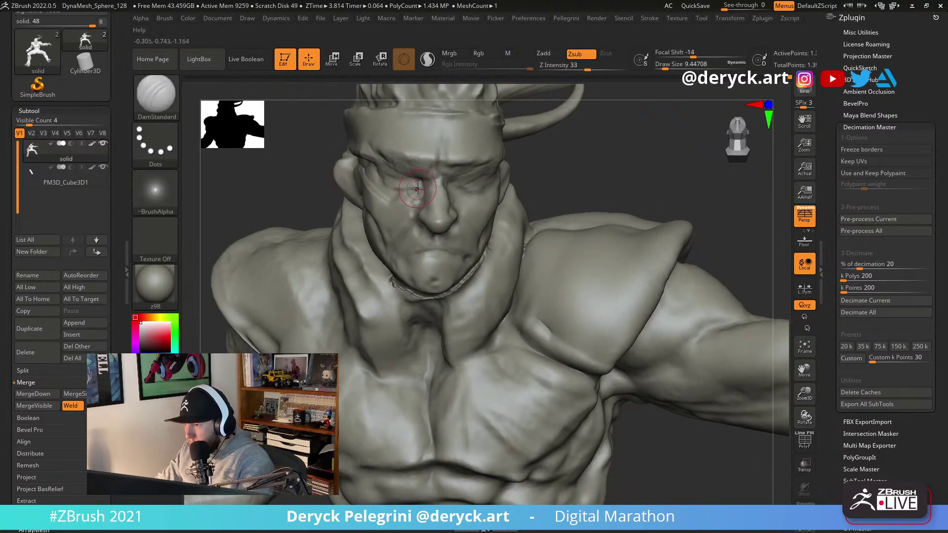
mouse_move(435, 201)
right_down()
mouse_move(454, 196)
mouse_move(399, 196)
mouse_move(368, 176)
right_up()
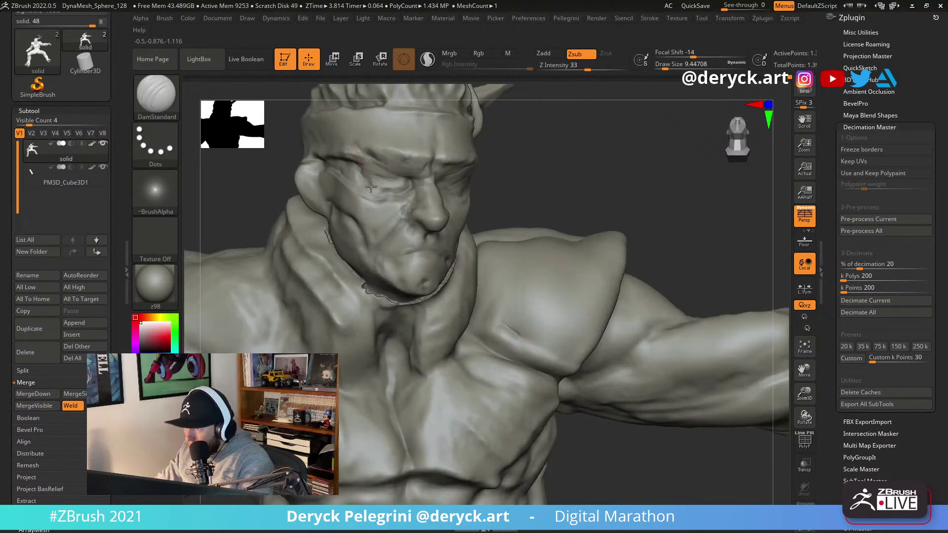
right_drag(532, 191, 435, 185)
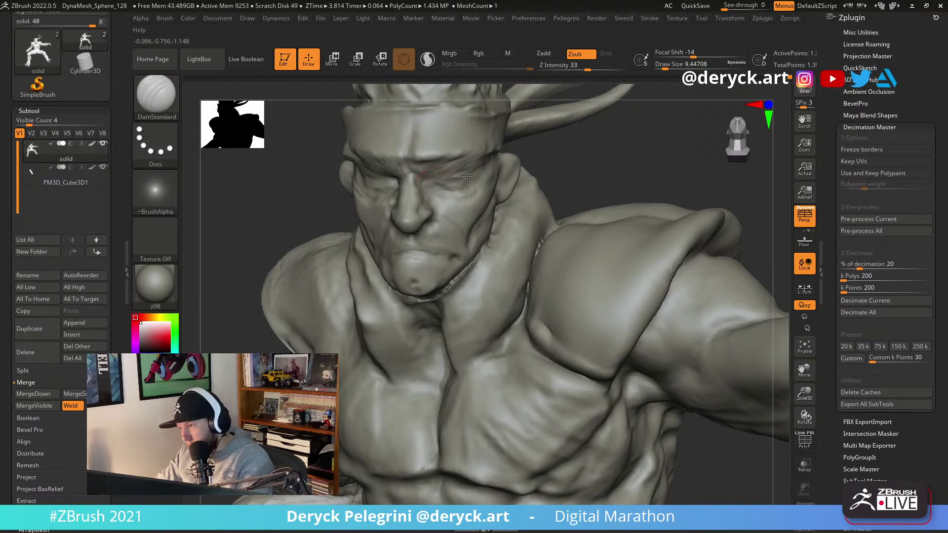
right_drag(582, 151, 465, 194)
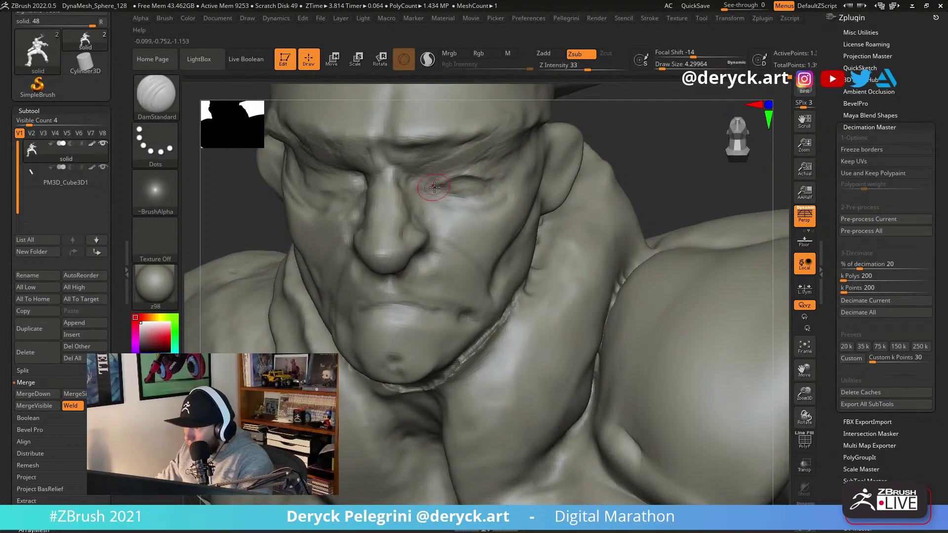
Define the eyelids of the character's left eye with DamStandard at a draw size of about 4, and smooth them.
key(b)
key(c)
key(b)
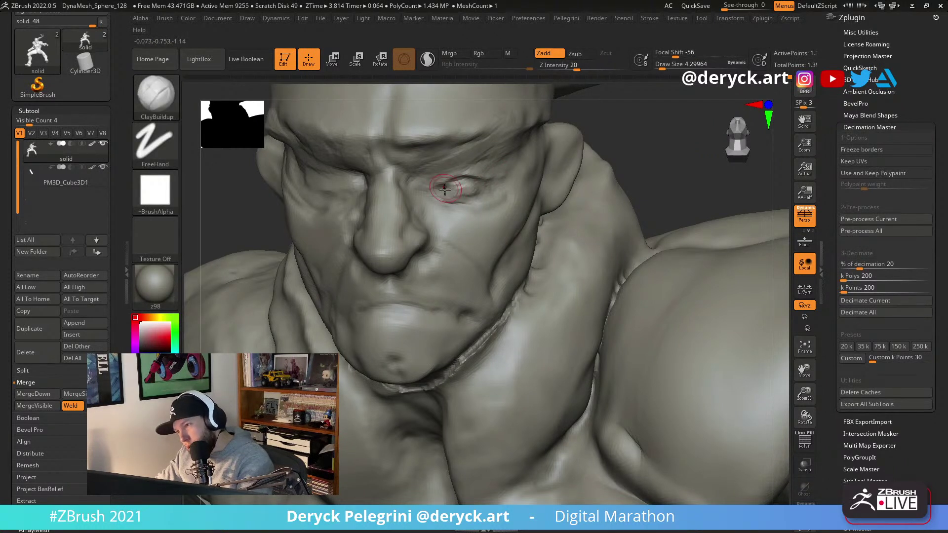
key(b)
key(d)
key(s)
drag(436, 183, 433, 193)
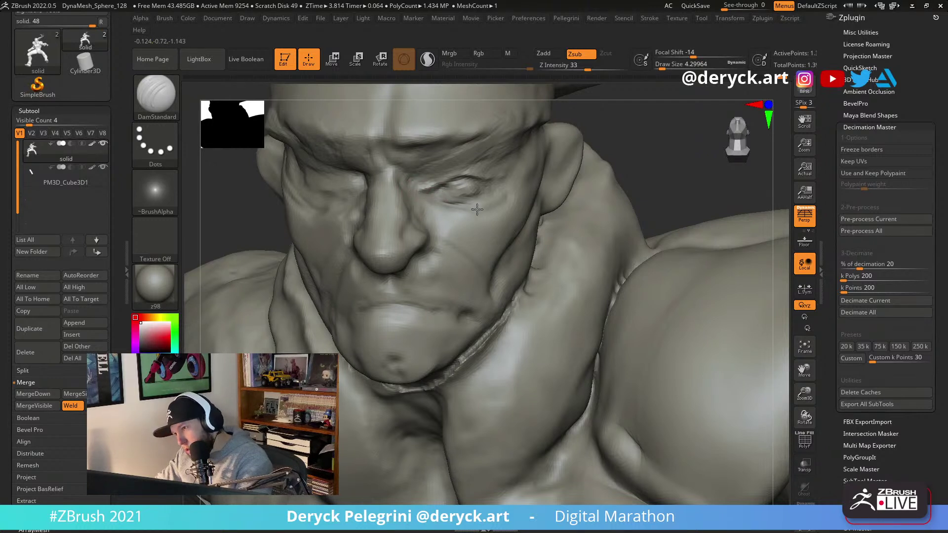
shift+drag(482, 183, 454, 192)
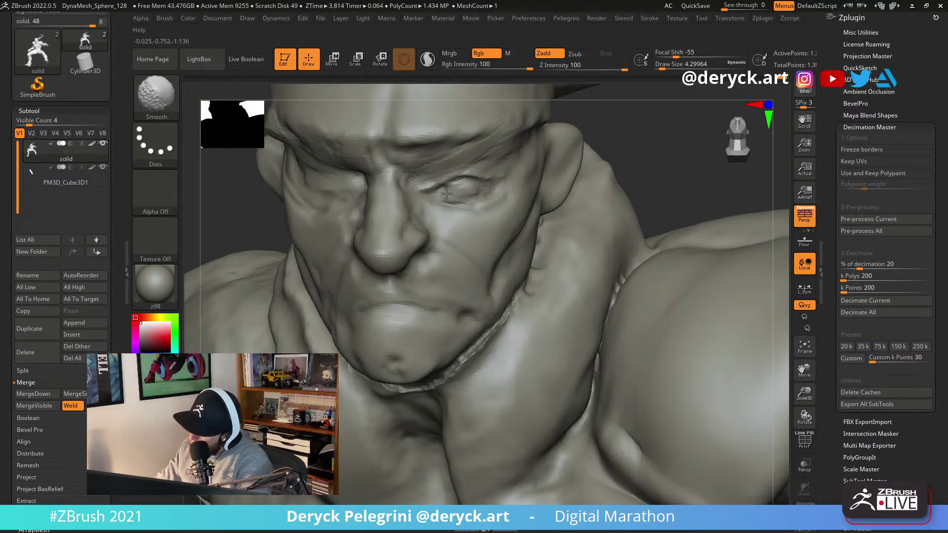
Build up the eyelids of the character's right eye with ClayBuildup and smooth them.
mouse_move(292, 223)
mouse_down()
mouse_move(316, 207)
mouse_move(297, 218)
mouse_move(391, 200)
mouse_move(351, 197)
mouse_up()
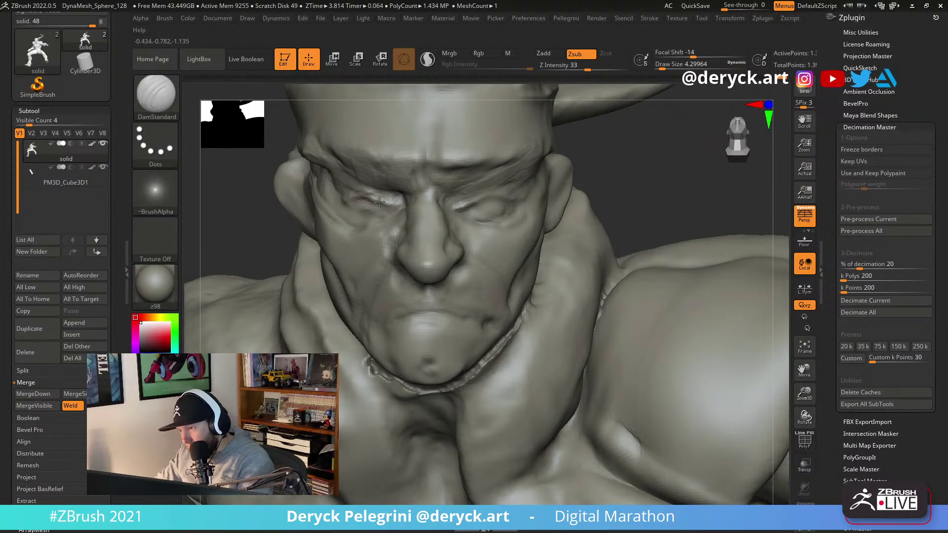
key(b)
key(c)
key(b)
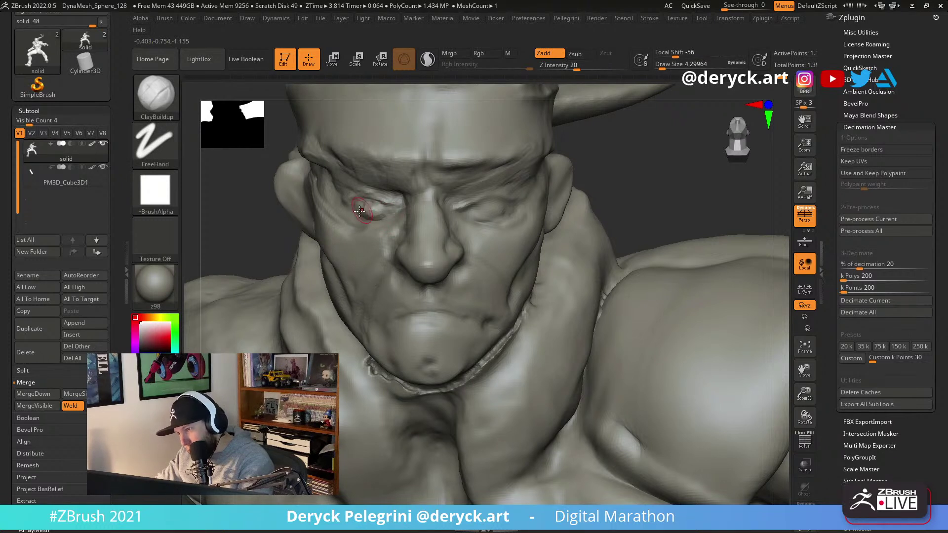
key(b)
key(d)
key(s)
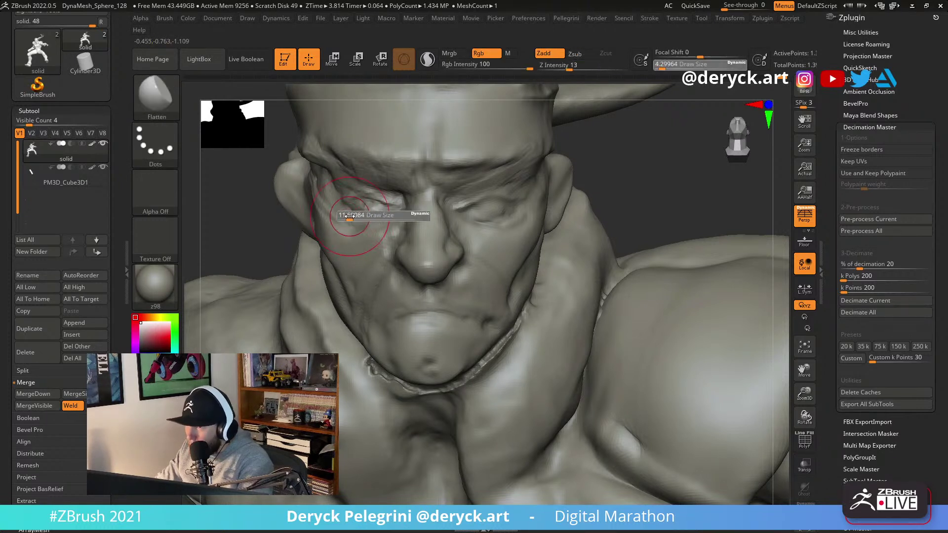
key(b)
key(c)
key(b)
right_drag(346, 219, 364, 211)
shift+drag(390, 214, 363, 208)
Sharpen the eyelid lines of both eyes with DamStandard at a draw size of about 4.
key(b)
key(d)
key(s)
right_drag(436, 183, 395, 199)
key(s)
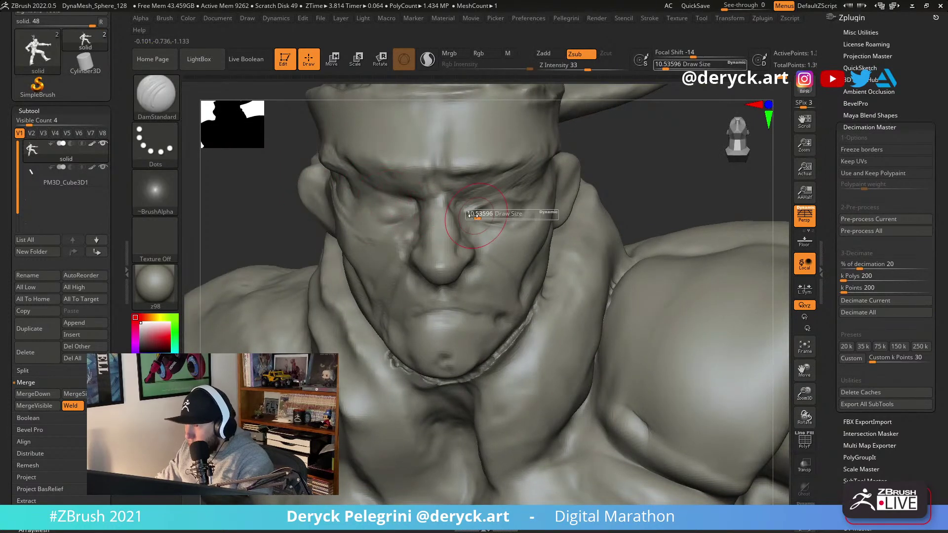
drag(496, 214, 472, 214)
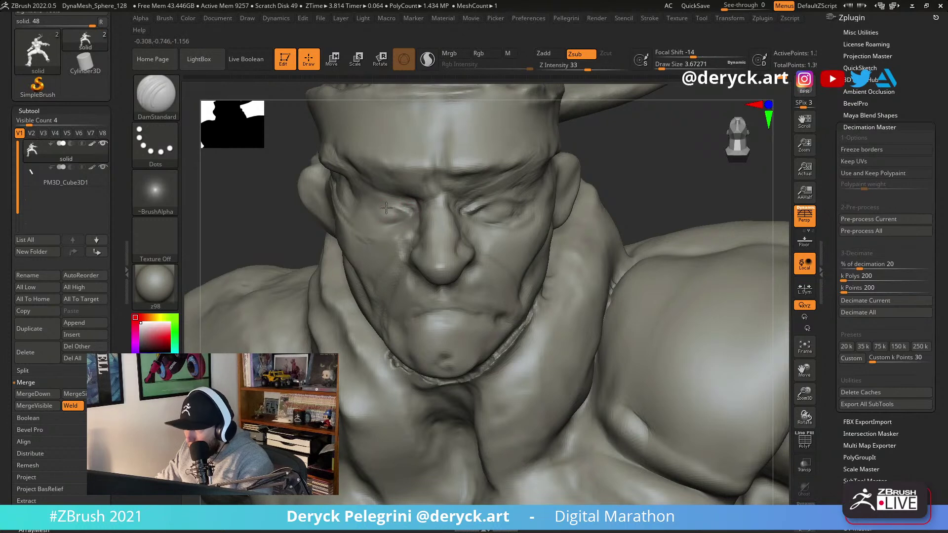
drag(251, 181, 360, 203)
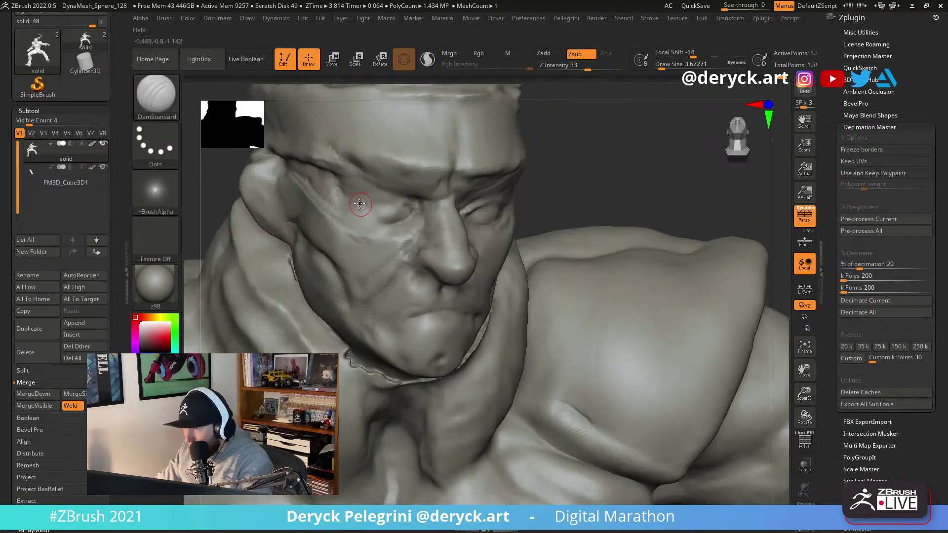
right_drag(465, 213, 401, 213)
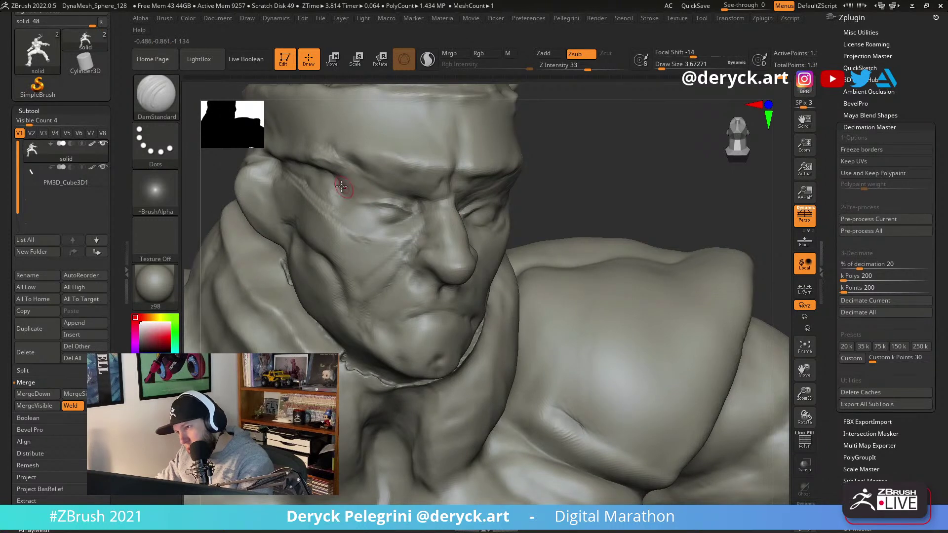
Carve the fold beneath the character's right brow and the headband's lower edge across the forehead with DamStandard.
drag(377, 195, 341, 173)
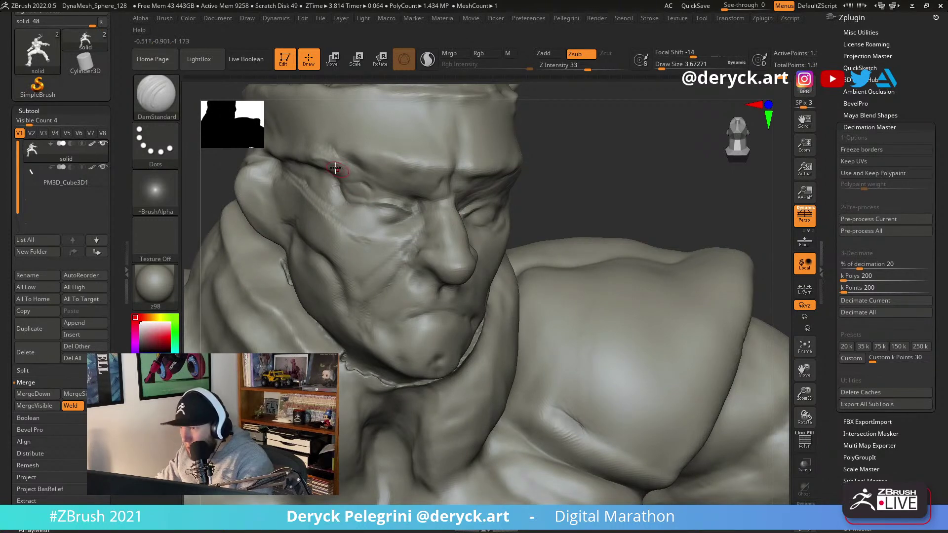
right_drag(395, 183, 379, 171)
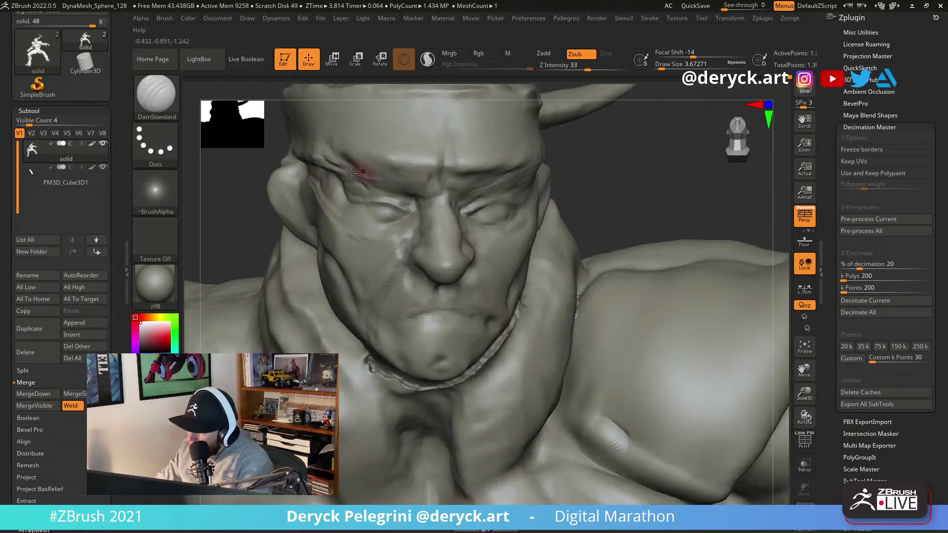
drag(347, 169, 475, 174)
mouse_move(327, 168)
mouse_down()
mouse_move(453, 175)
mouse_move(412, 174)
mouse_move(534, 167)
mouse_up()
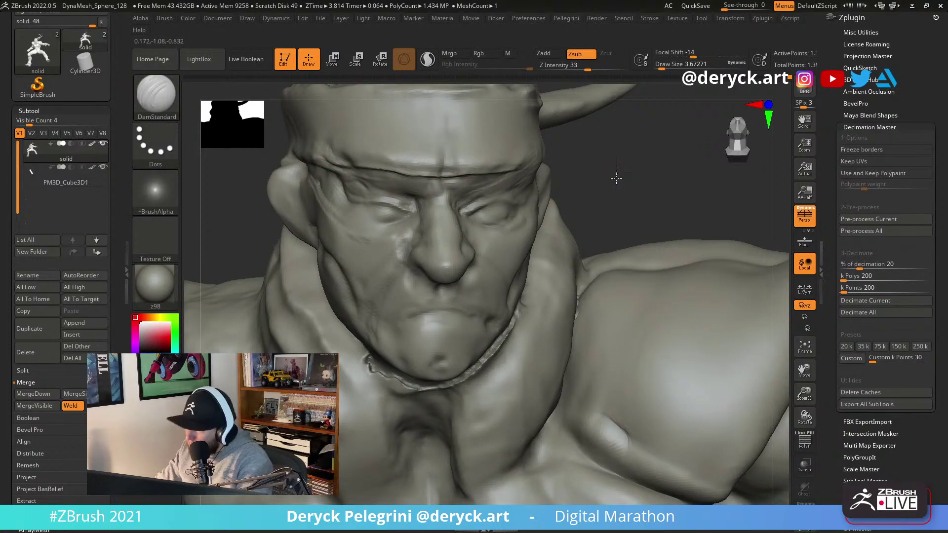
Flatten the planes of the left shoulder blade with the Flatten brush at a draw size of about 27.
right_drag(620, 176, 617, 225)
key(f)
mouse_move(281, 232)
right_down()
mouse_move(266, 221)
mouse_move(425, 219)
mouse_move(452, 257)
right_up()
key(b)
key(f)
key(l)
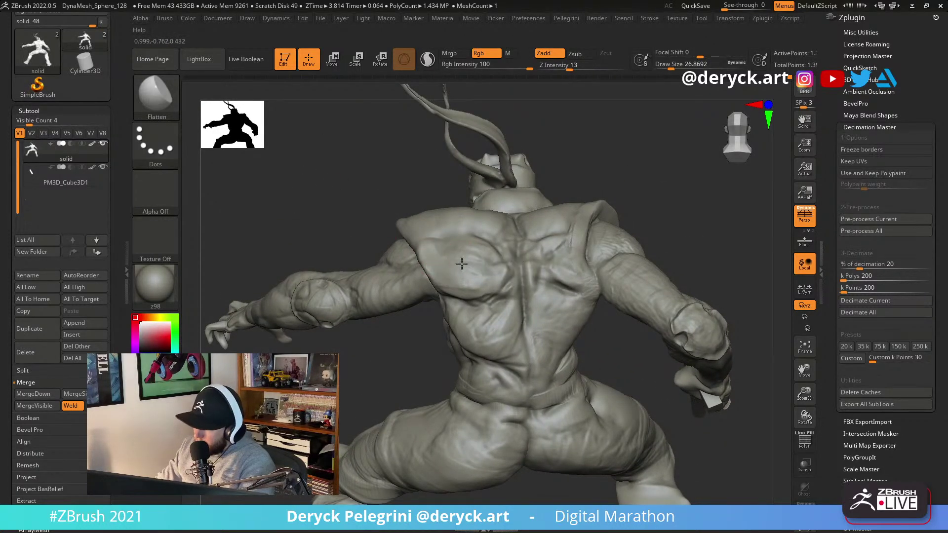
right_drag(631, 220, 644, 233)
Build up the right shoulder blade with ClayBuildup at draw sizes of about 27 to 35, and smooth its forms.
key(b)
key(c)
key(b)
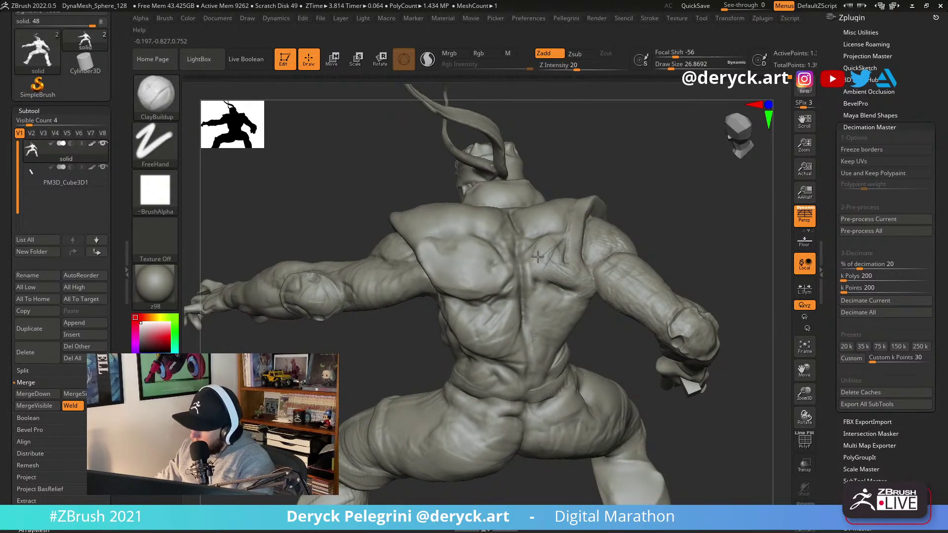
key(shift)
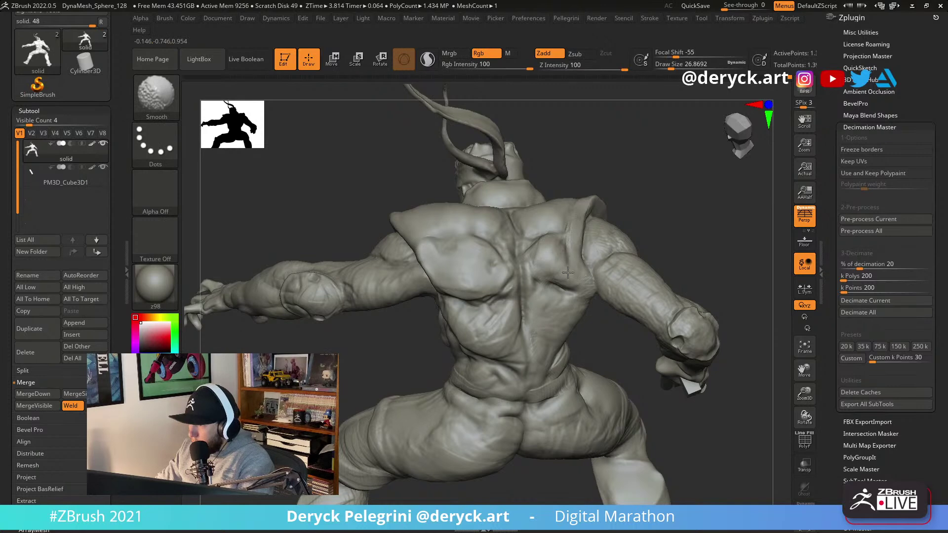
shift+drag(563, 265, 575, 278)
mouse_move(680, 237)
mouse_down()
mouse_move(668, 202)
mouse_move(688, 257)
mouse_up()
mouse_move(543, 287)
shift+mouse_down()
mouse_move(518, 280)
mouse_move(540, 277)
mouse_move(524, 242)
shift+mouse_up()
key(s)
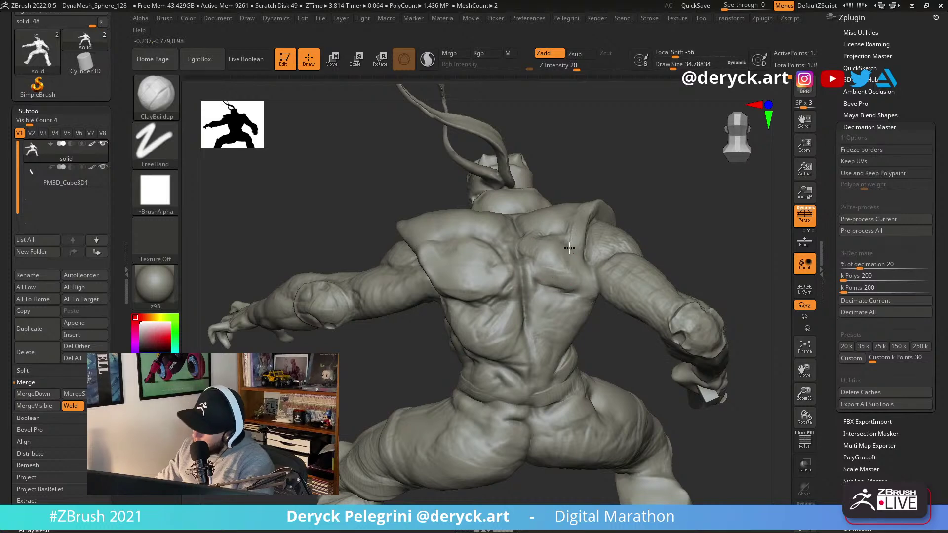
mouse_move(664, 214)
mouse_down()
mouse_move(644, 257)
mouse_move(682, 254)
mouse_move(579, 277)
mouse_up()
key(shift+f)
key(shift+f)
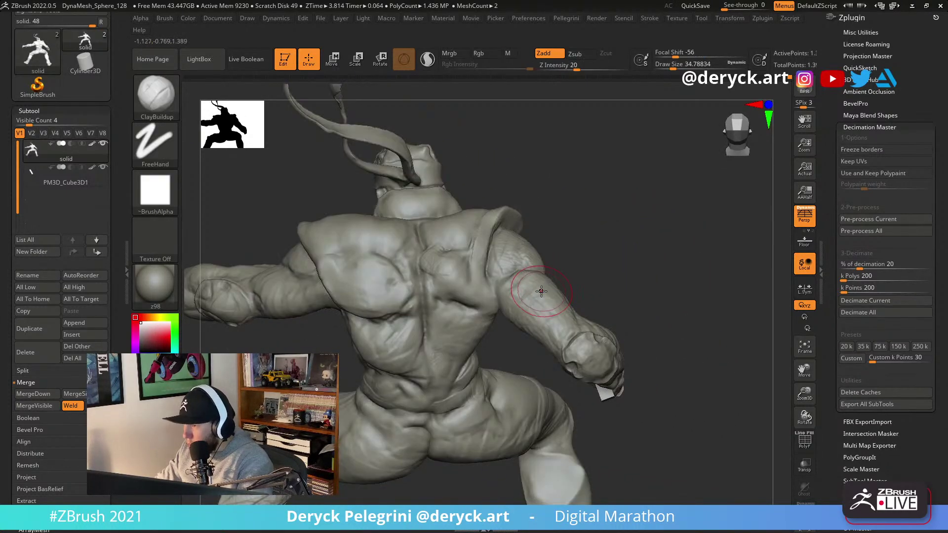
Carve the crease where the vest's right armhole meets the upper arm with DamStandard.
mouse_move(650, 254)
mouse_down()
mouse_move(681, 265)
mouse_move(582, 422)
mouse_move(529, 390)
mouse_move(485, 271)
mouse_move(502, 267)
mouse_move(500, 239)
mouse_up()
key(b)
key(d)
key(s)
key(s)
mouse_move(493, 293)
mouse_down()
mouse_move(484, 293)
mouse_move(494, 265)
mouse_up()
Reshape the vest's right armhole edge with the Move brush while the right arm is masked.
key(b)
key(m)
key(v)
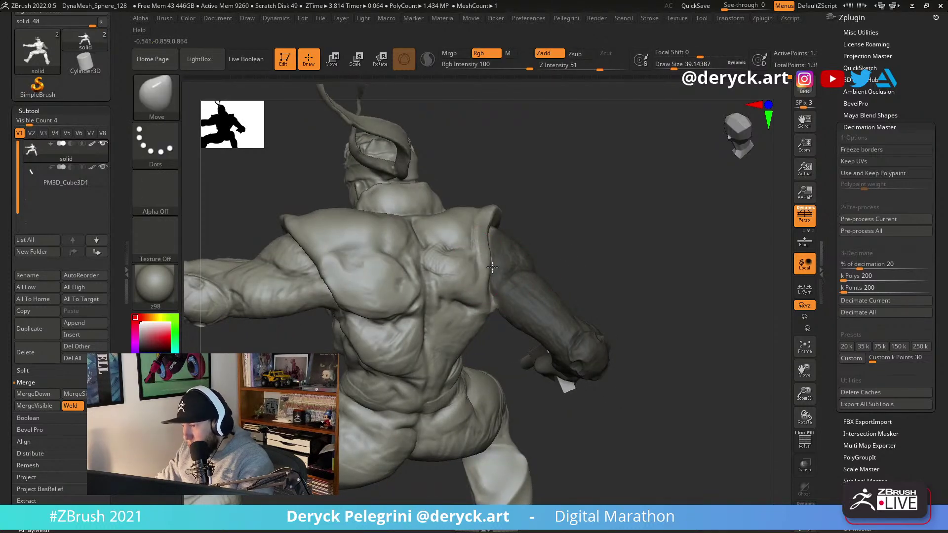
key(bracketleft)
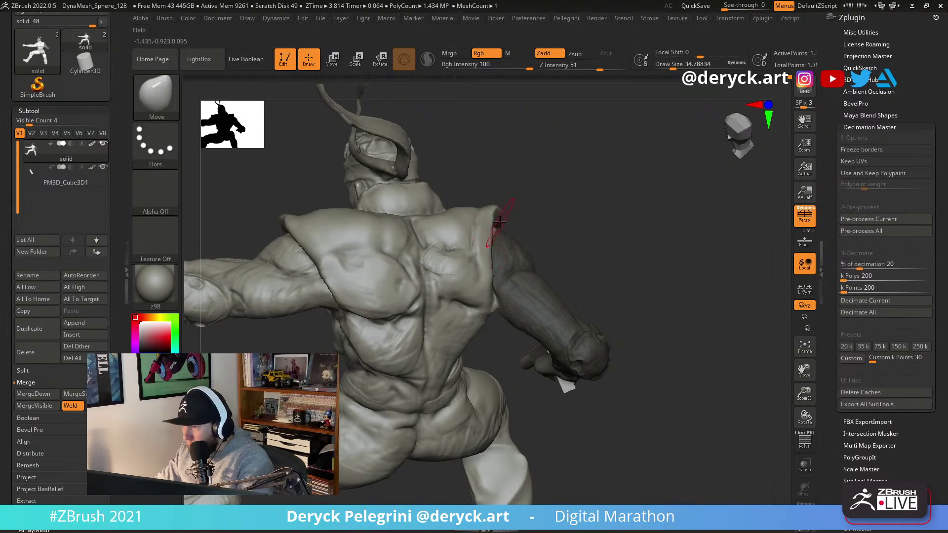
mouse_move(495, 219)
right_down()
mouse_move(556, 223)
mouse_move(487, 273)
right_up()
key(bracketleft)
key(bracketleft)
key(bracketleft)
ctrl+drag(568, 233, 586, 247)
mouse_move(586, 247)
ctrl+right_down()
mouse_move(554, 229)
mouse_move(499, 247)
ctrl+right_up()
key(ctrl+z)
Adjust the silhouette of the vest's right shoulder with the Move brush at a draw size of about 51.
key(bracketright)
key(bracketright)
key(bracketright)
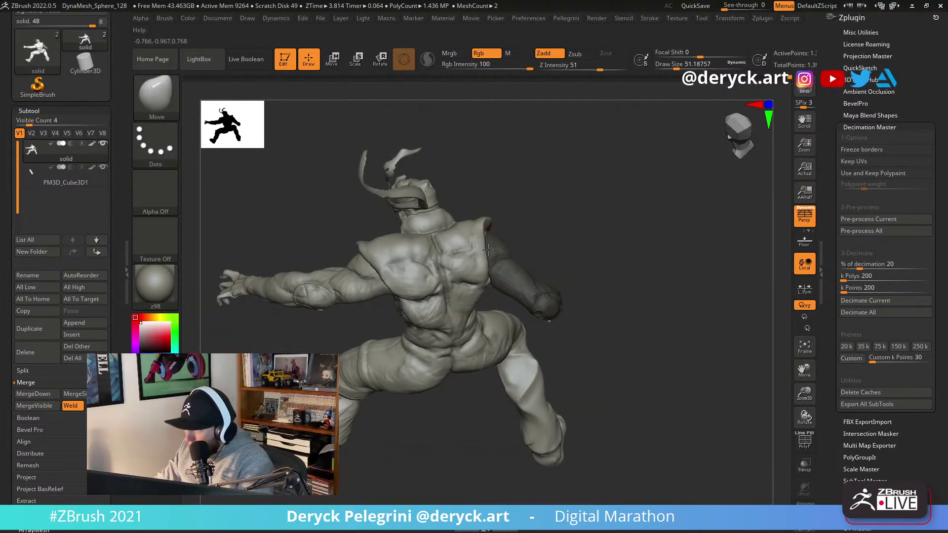
right_drag(486, 228, 546, 150)
mouse_move(558, 205)
right_down()
mouse_move(582, 209)
mouse_move(277, 227)
mouse_move(338, 223)
mouse_move(290, 246)
mouse_move(313, 226)
mouse_move(316, 286)
mouse_move(259, 217)
mouse_move(398, 257)
mouse_move(328, 184)
mouse_move(405, 277)
right_up()
Add volume to the front of the vest's right shoulder with the Inflat brush at a draw size of about 44.
key(b)
key(d)
key(s)
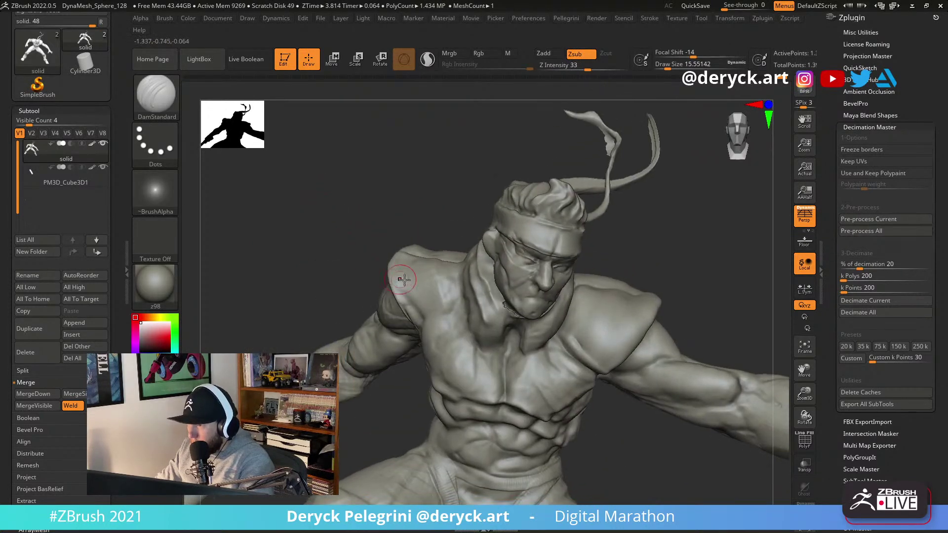
key(b)
key(c)
key(b)
key(s)
drag(413, 282, 421, 279)
key(b)
key(i)
key(n)
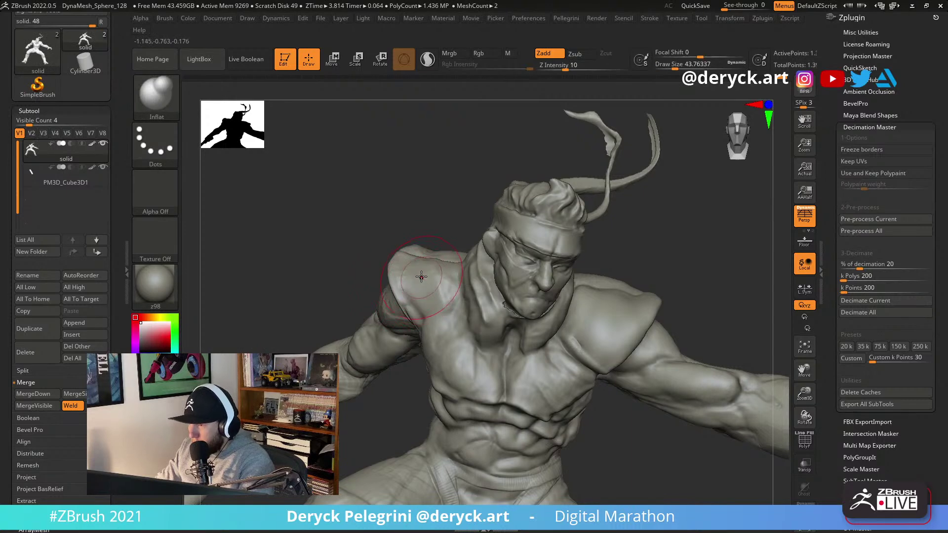
right_drag(445, 282, 443, 277)
Carve folds around the vest's right shoulder and armhole with DamStandard at a draw size of about 18.
key(b)
key(d)
key(s)
key(s)
drag(443, 278, 435, 278)
right_drag(449, 228, 461, 267)
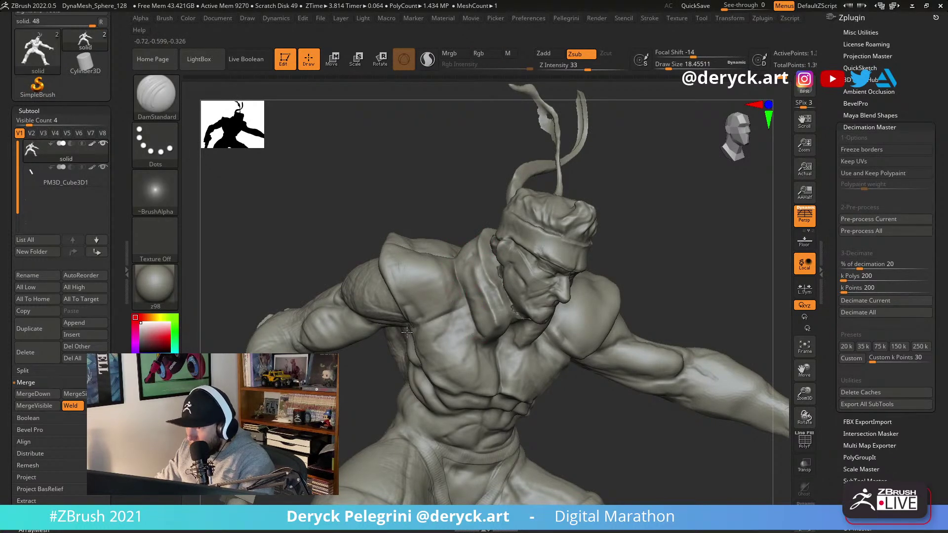
Inflate the top of the right shoulder with the Inflat brush at a draw size of about 49, and smooth it.
mouse_move(406, 265)
right_down()
mouse_move(315, 224)
mouse_move(429, 305)
mouse_move(467, 239)
right_up()
key(b)
key(i)
key(n)
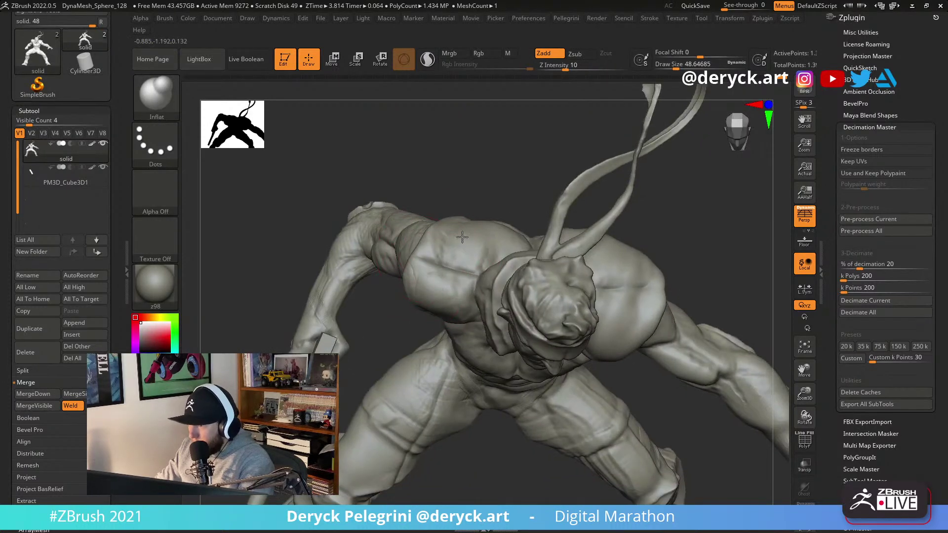
shift+drag(446, 239, 467, 229)
mouse_move(466, 228)
right_down()
mouse_move(437, 245)
mouse_move(289, 167)
mouse_move(299, 207)
mouse_move(262, 191)
mouse_move(292, 212)
right_up()
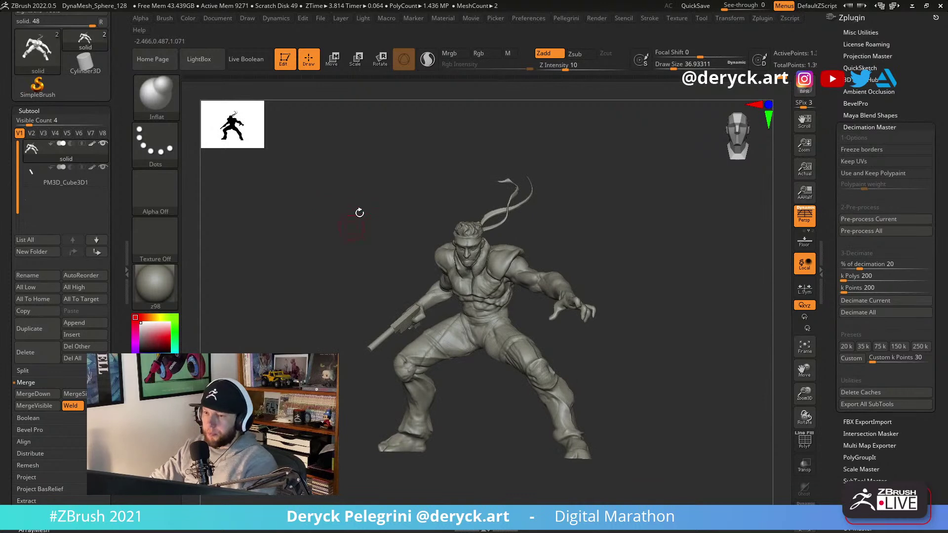
right_drag(344, 234, 316, 232)
Carve the left deltoid's separations below the vest's shoulder edge with DamStandard at draw sizes of about 11 to 16.
right_drag(556, 255, 507, 277)
key(b)
key(d)
key(s)
key(s)
drag(496, 264, 490, 265)
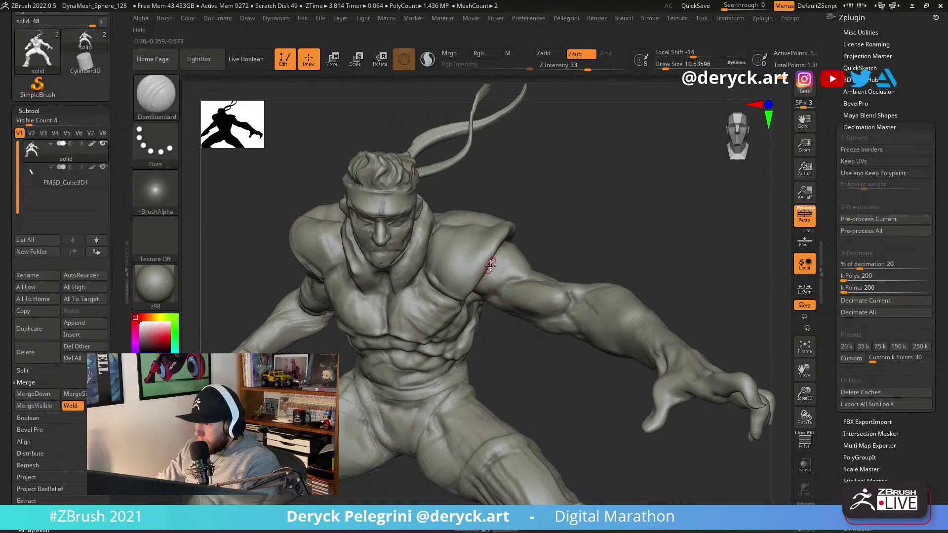
right_drag(510, 269, 503, 267)
key(s)
drag(503, 266, 503, 268)
key(s)
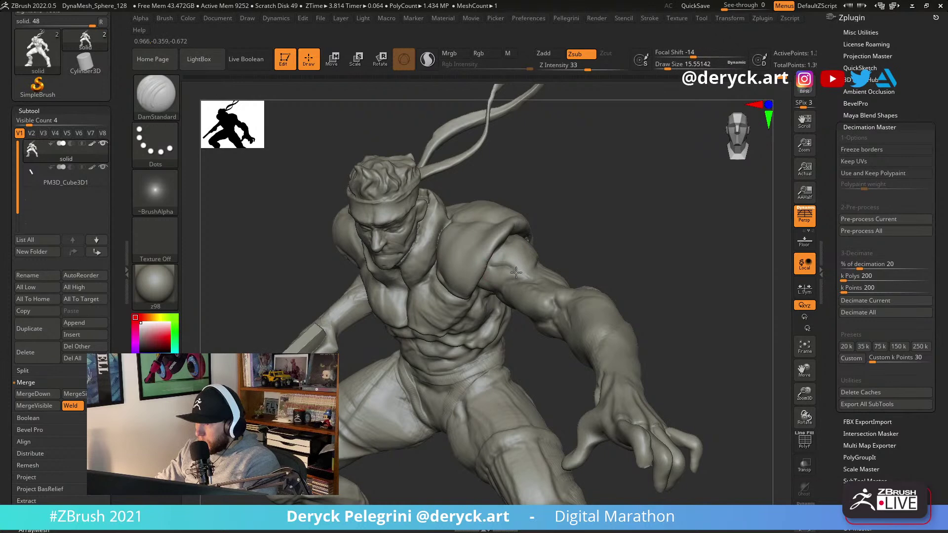
Carve the muscle creases on the back of the left upper arm with DamStandard at a draw size of about 16.
right_drag(551, 247, 546, 268)
right_drag(578, 215, 523, 291)
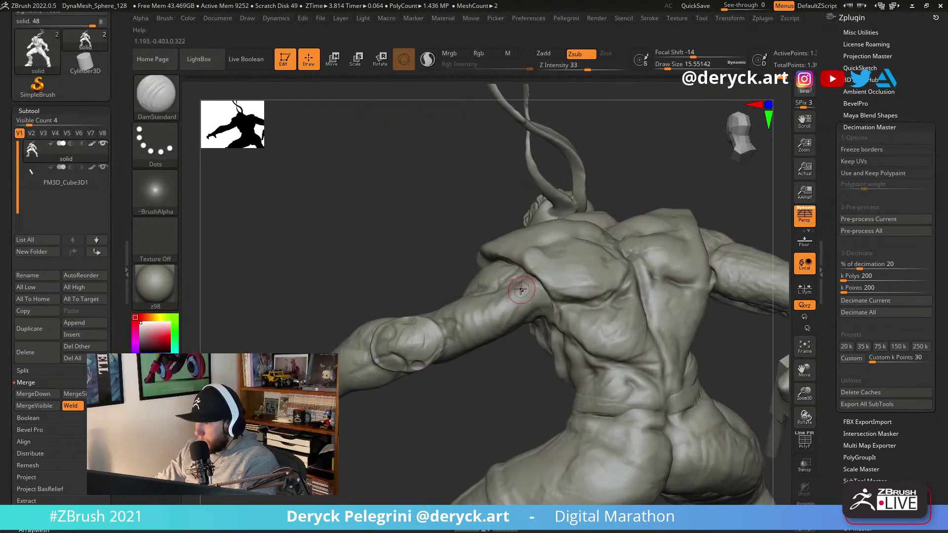
right_drag(492, 361, 490, 366)
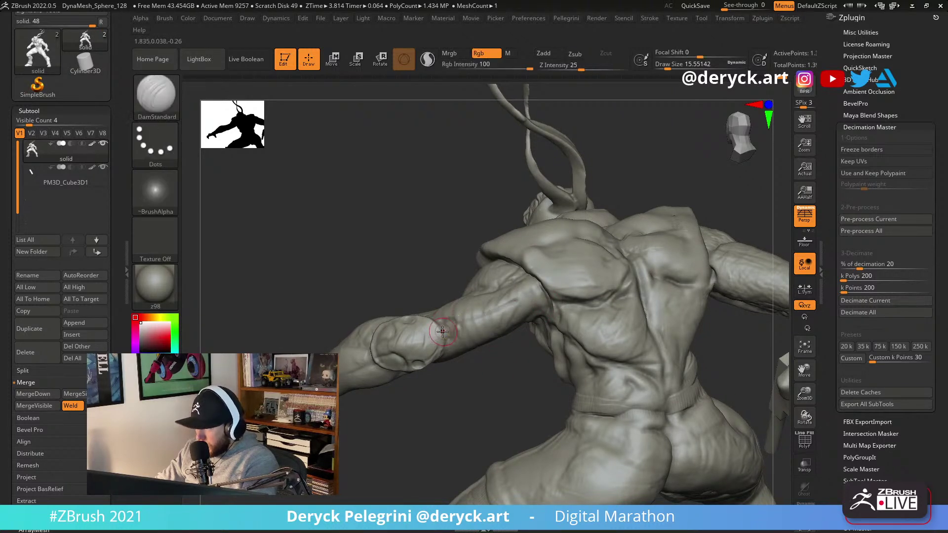
mouse_move(400, 257)
right_down()
mouse_move(372, 228)
mouse_move(316, 210)
mouse_move(332, 244)
mouse_move(386, 273)
mouse_move(684, 282)
mouse_move(646, 271)
mouse_move(495, 307)
right_up()
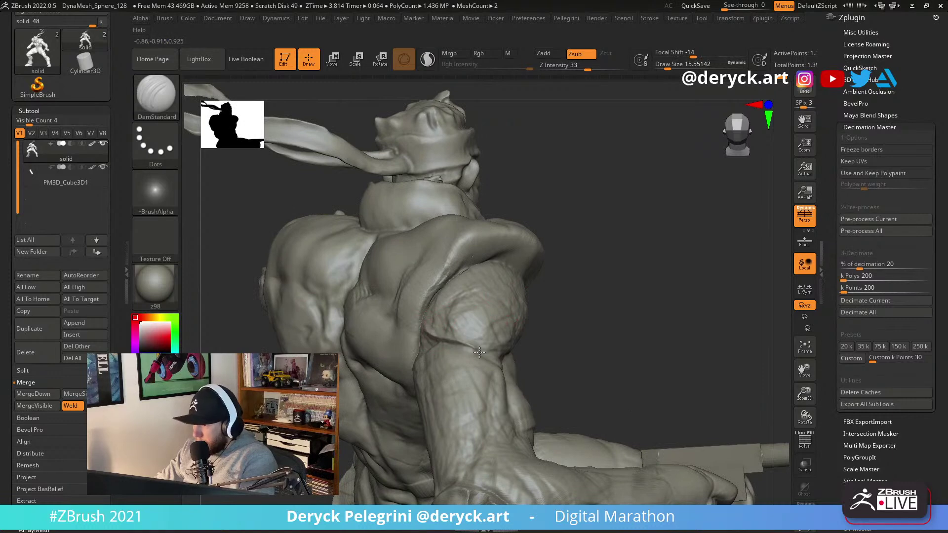
Flatten the deltoid of the gun arm below the vest's shoulder edge with the Flatten brush at a draw size of about 29.
mouse_move(477, 350)
right_down()
mouse_move(460, 349)
mouse_move(503, 326)
right_up()
mouse_move(573, 311)
right_down()
mouse_move(445, 300)
mouse_move(467, 322)
right_up()
key(b)
key(f)
key(l)
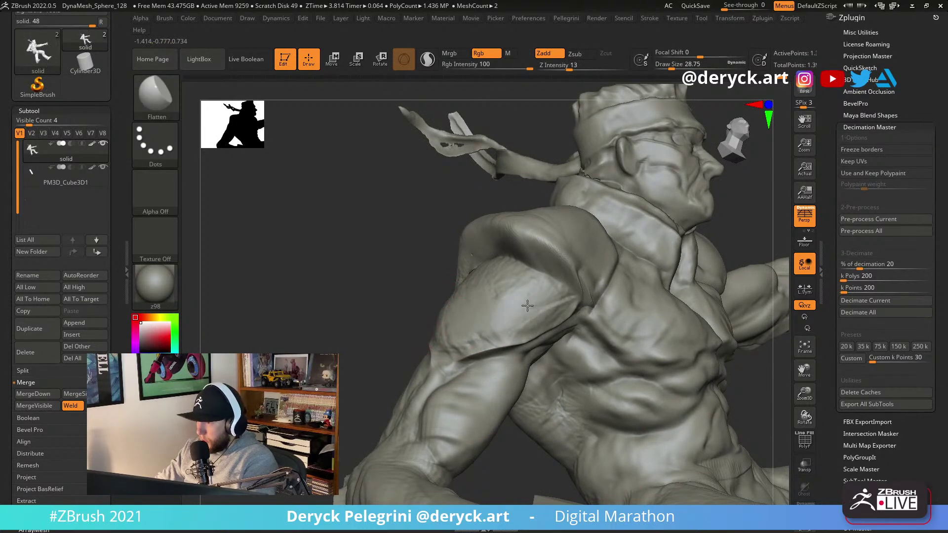
Adjust the shape of the gun-side shoulder and vest edge with the Move brush at draw sizes of about 59 to 77.
mouse_move(502, 283)
right_down()
mouse_move(440, 299)
mouse_move(594, 279)
mouse_move(518, 222)
mouse_move(447, 297)
mouse_move(428, 290)
right_up()
key(b)
key(m)
key(v)
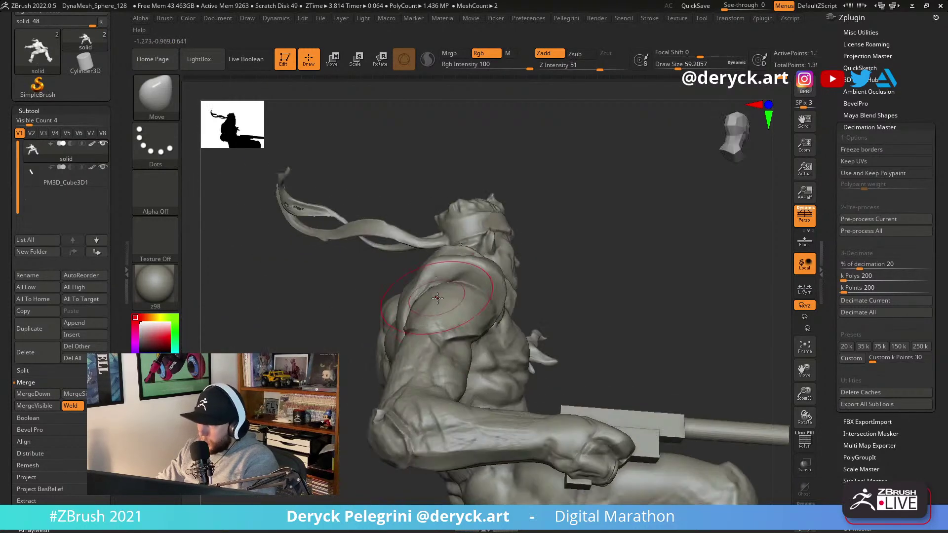
mouse_move(571, 295)
right_down()
mouse_move(450, 296)
mouse_move(366, 273)
mouse_move(348, 255)
mouse_move(498, 266)
right_up()
mouse_move(485, 230)
shift+right_down()
mouse_move(494, 266)
mouse_move(405, 165)
mouse_move(406, 218)
mouse_move(483, 264)
shift+right_up()
key(s)
right_drag(468, 214, 476, 260)
key(s)
drag(476, 260, 488, 233)
mouse_move(488, 234)
right_down()
mouse_move(489, 178)
mouse_move(381, 199)
mouse_move(356, 186)
right_up()
mouse_move(303, 209)
ctrl+right_down()
mouse_move(289, 205)
mouse_move(287, 225)
mouse_move(313, 243)
ctrl+right_up()
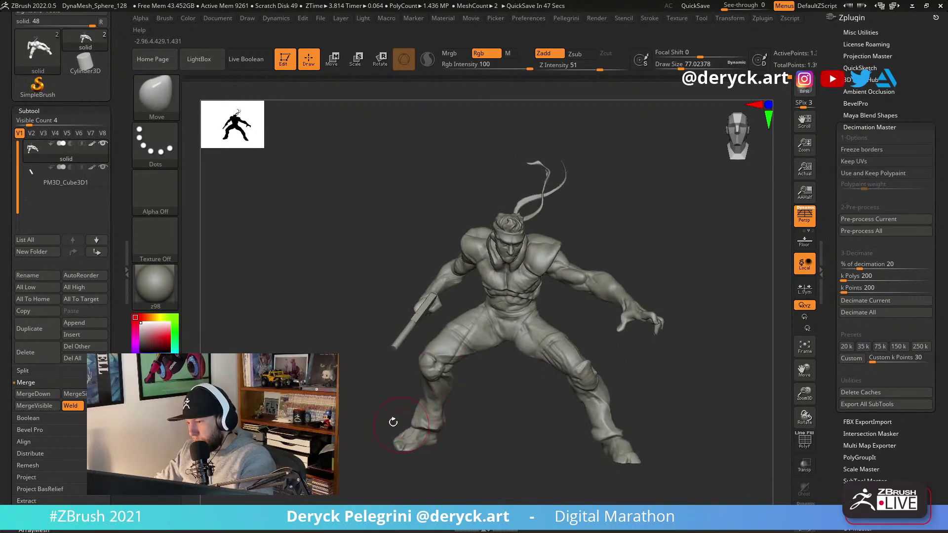
Carve the creases of the gun-side foot and the trouser hem around its ankle with DamStandard at a draw size of about 13.
mouse_move(318, 281)
ctrl+right_down()
mouse_move(325, 320)
mouse_move(294, 321)
ctrl+right_up()
key(b)
key(d)
key(s)
key(s)
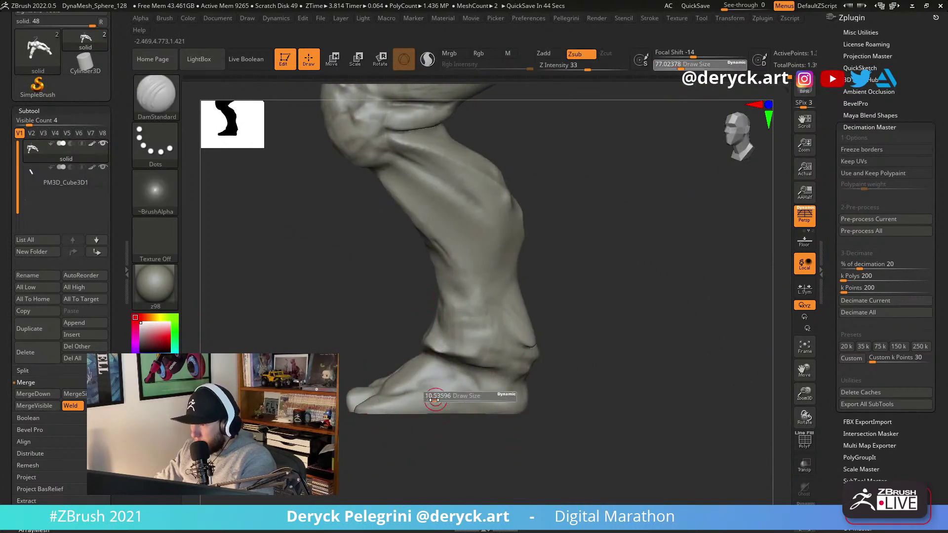
drag(448, 395, 430, 396)
key(bracketright)
key(bracketright)
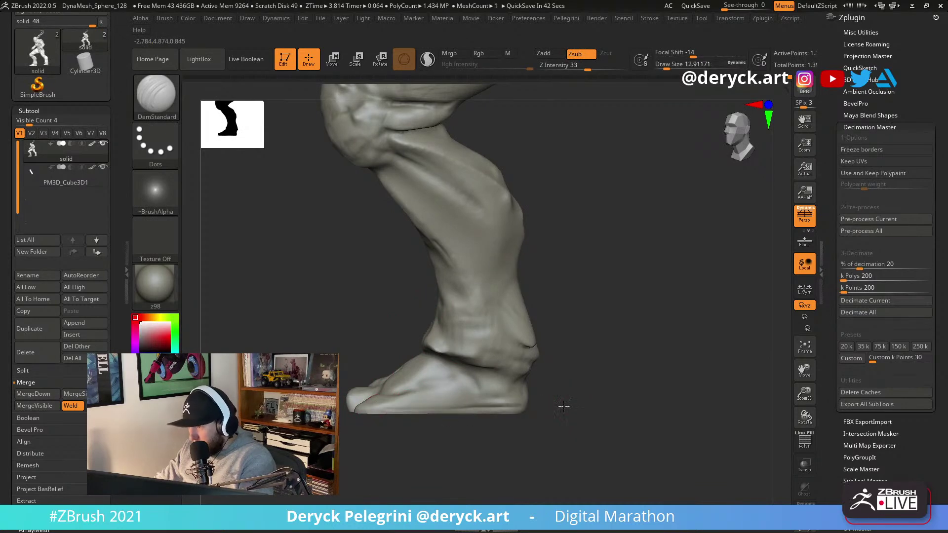
right_drag(569, 405, 497, 408)
mouse_move(534, 434)
right_down()
mouse_move(506, 386)
mouse_move(529, 374)
right_up()
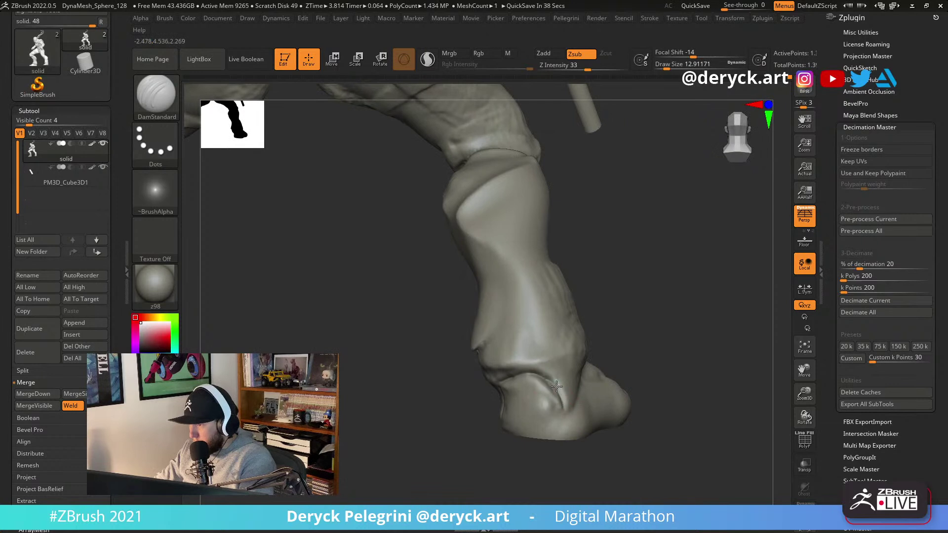
right_drag(484, 419, 499, 395)
Build up the heel of the gun-side foot with ClayBuildup at a draw size of about 22, and flatten it with the Flatten brush.
key(b)
key(c)
key(b)
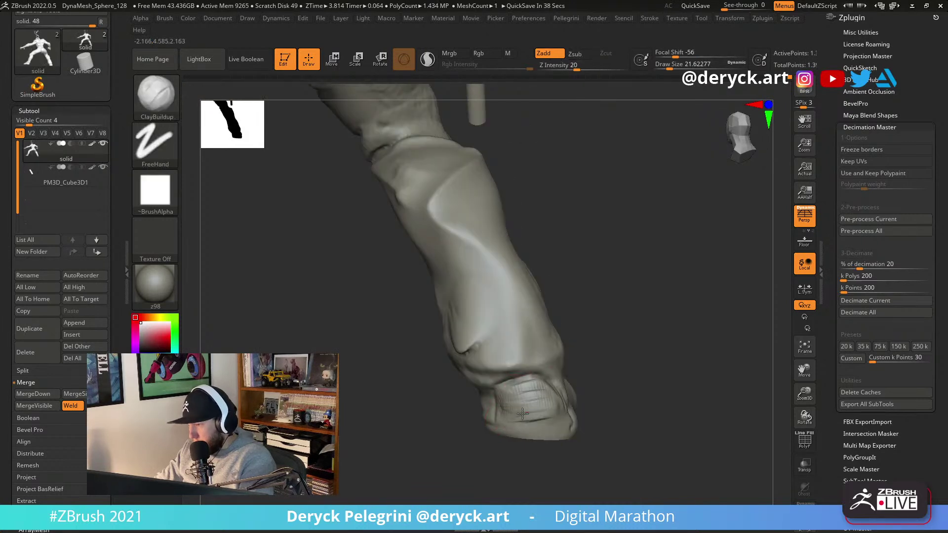
key(b)
key(f)
key(l)
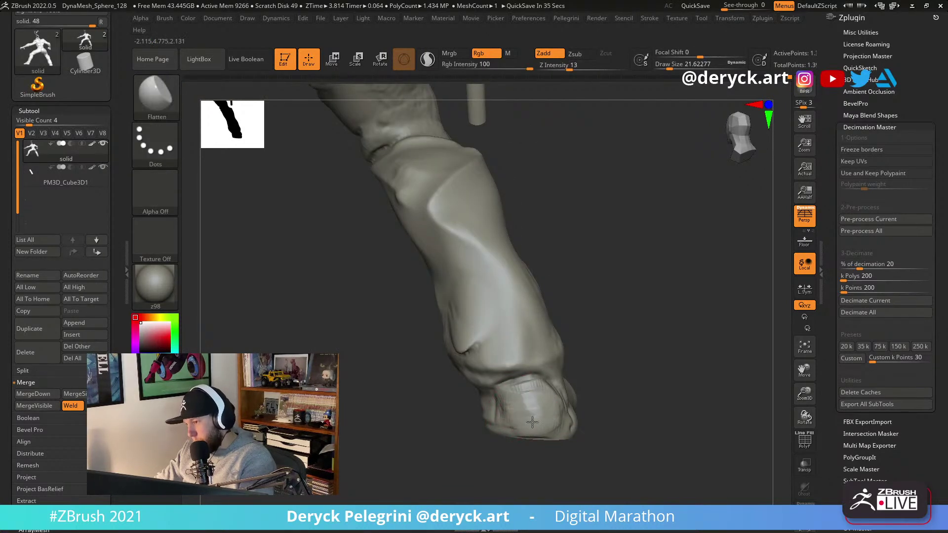
right_drag(531, 389, 527, 381)
drag(479, 343, 462, 339)
right_drag(452, 322, 356, 299)
mouse_move(436, 335)
right_down()
mouse_move(321, 302)
mouse_move(309, 317)
mouse_move(546, 344)
mouse_move(445, 262)
right_up()
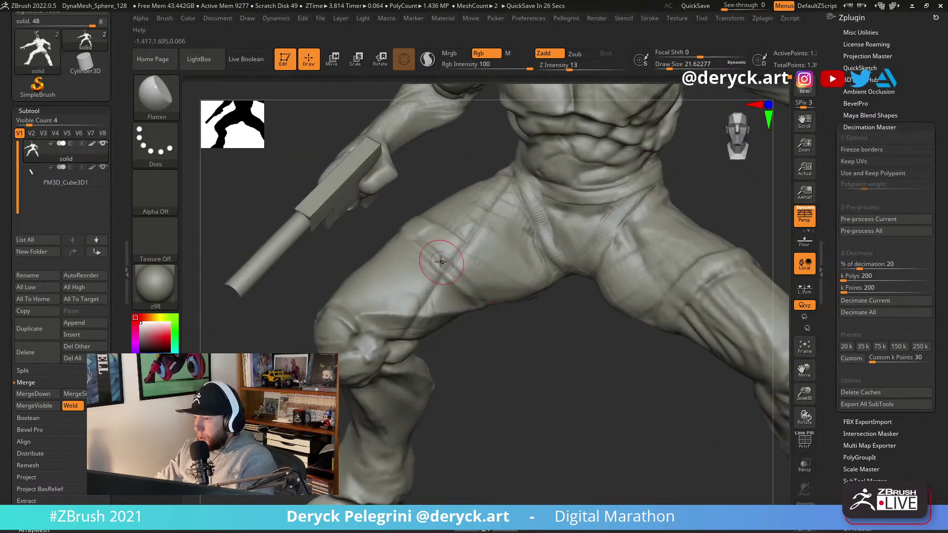
Carve the strap edges and trouser folds on the gun-side thigh with DamStandard at a draw size of about 13.
key(b)
key(p)
key(i)
key(bracketleft)
key(bracketleft)
key(bracketleft)
key(b)
key(d)
key(s)
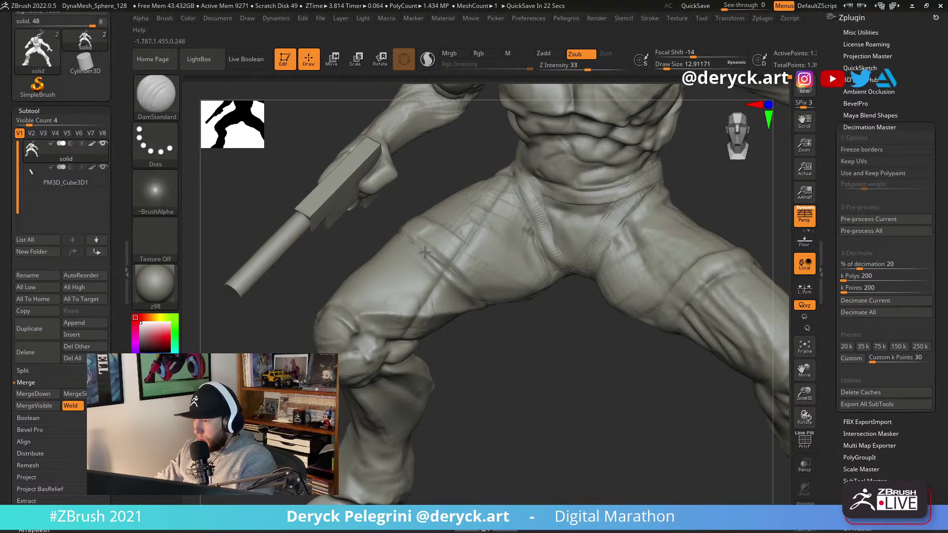
right_drag(569, 334, 462, 249)
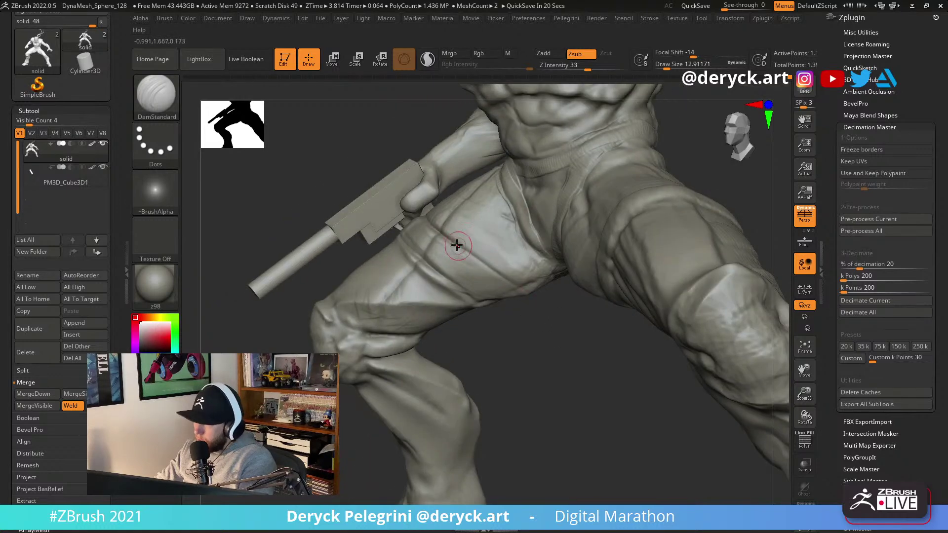
mouse_move(554, 338)
right_down()
mouse_move(488, 268)
mouse_move(434, 253)
mouse_move(515, 283)
mouse_move(463, 269)
right_up()
mouse_move(616, 288)
right_down()
mouse_move(461, 280)
mouse_move(416, 289)
right_up()
mouse_move(628, 277)
right_down()
mouse_move(563, 296)
mouse_move(651, 345)
right_up()
Build up the trouser folds above the gun-side thigh strap with ClayBuildup, and flatten them with the Flatten brush at a draw size of about 31.
key(b)
key(c)
key(b)
key(s)
mouse_move(464, 224)
mouse_down()
mouse_move(481, 197)
mouse_move(472, 248)
mouse_up()
key(b)
key(f)
key(l)
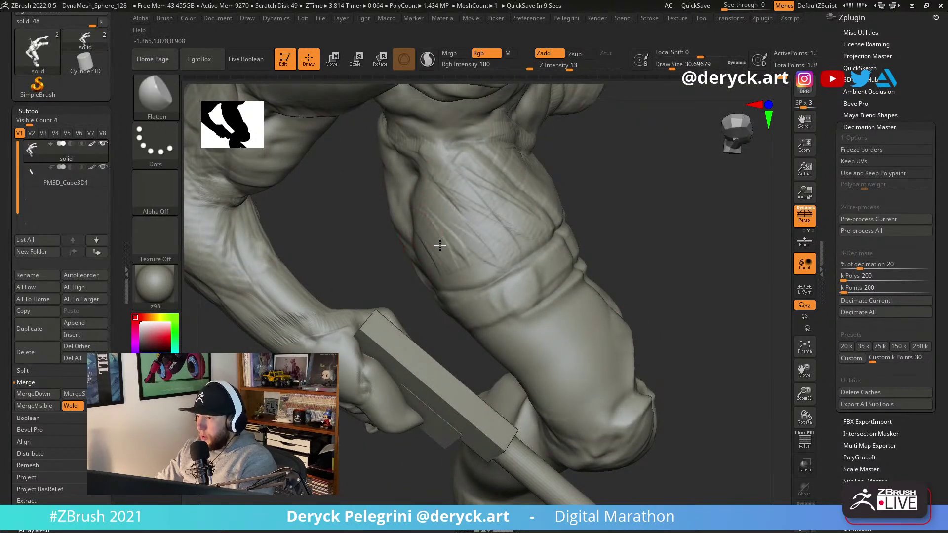
drag(450, 213, 553, 205)
mouse_move(553, 205)
right_down()
mouse_move(618, 324)
mouse_move(479, 230)
right_up()
right_drag(478, 267, 467, 307)
drag(432, 358, 430, 339)
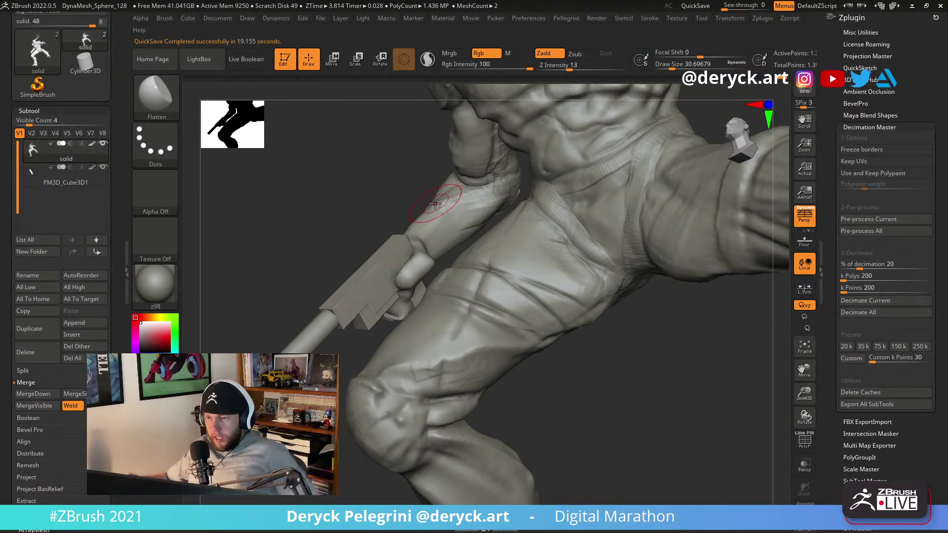
drag(271, 203, 254, 221)
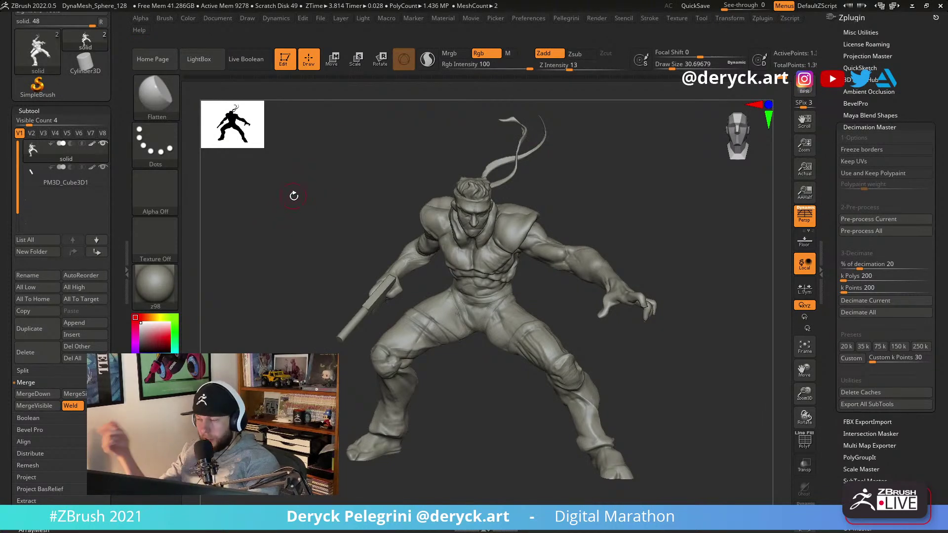
mouse_move(294, 209)
mouse_down()
mouse_move(307, 224)
mouse_move(311, 218)
mouse_move(306, 237)
mouse_up()
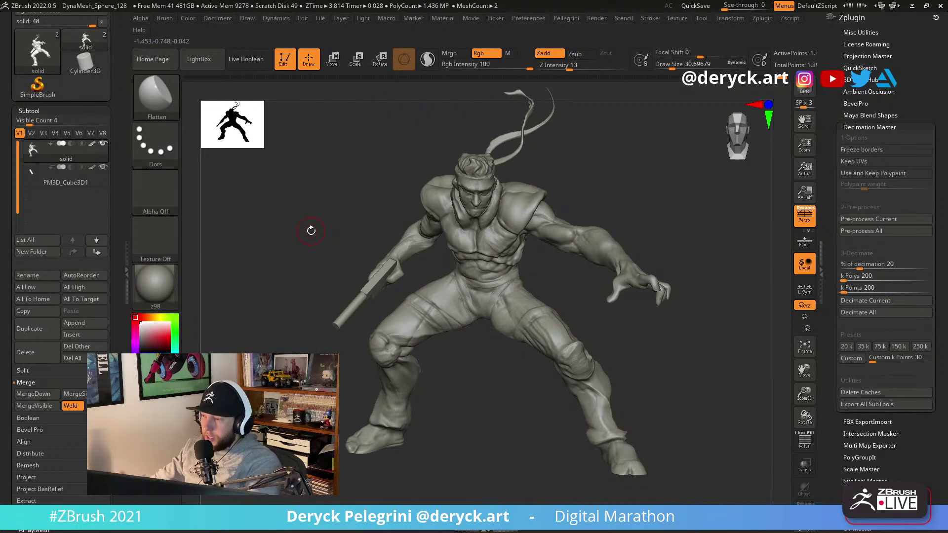
mouse_move(356, 204)
mouse_down()
mouse_move(307, 204)
mouse_move(494, 240)
mouse_move(588, 245)
mouse_move(612, 267)
mouse_move(557, 297)
mouse_move(682, 301)
mouse_move(292, 227)
mouse_move(310, 221)
mouse_up()
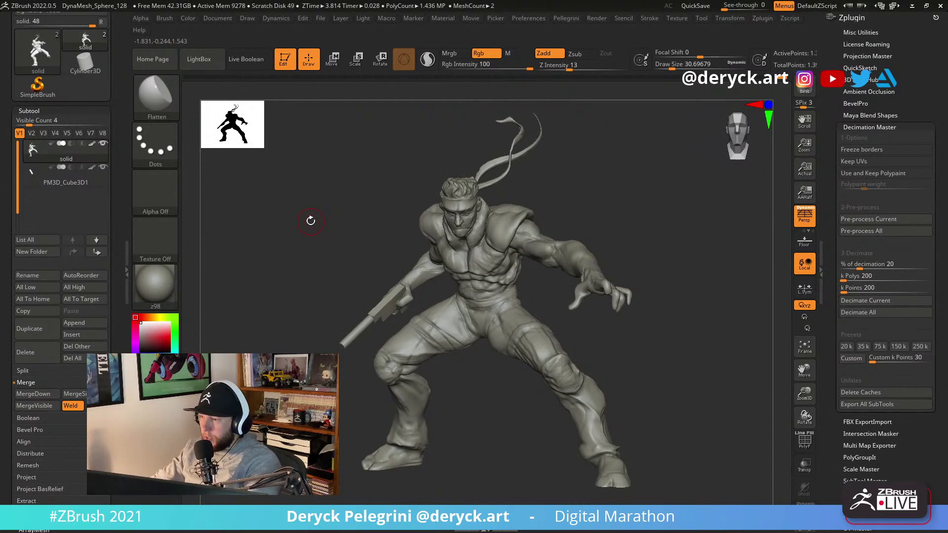
Reshape the headband and brow area in profile with the Move brush at draw sizes of about 87 and 65.
mouse_move(304, 252)
mouse_down()
mouse_move(303, 242)
mouse_move(290, 245)
mouse_move(293, 233)
mouse_move(337, 214)
mouse_move(311, 224)
mouse_move(283, 214)
mouse_move(327, 216)
mouse_up()
alt+drag(491, 235, 587, 274)
key(b)
key(m)
key(v)
key(s)
drag(440, 217, 451, 218)
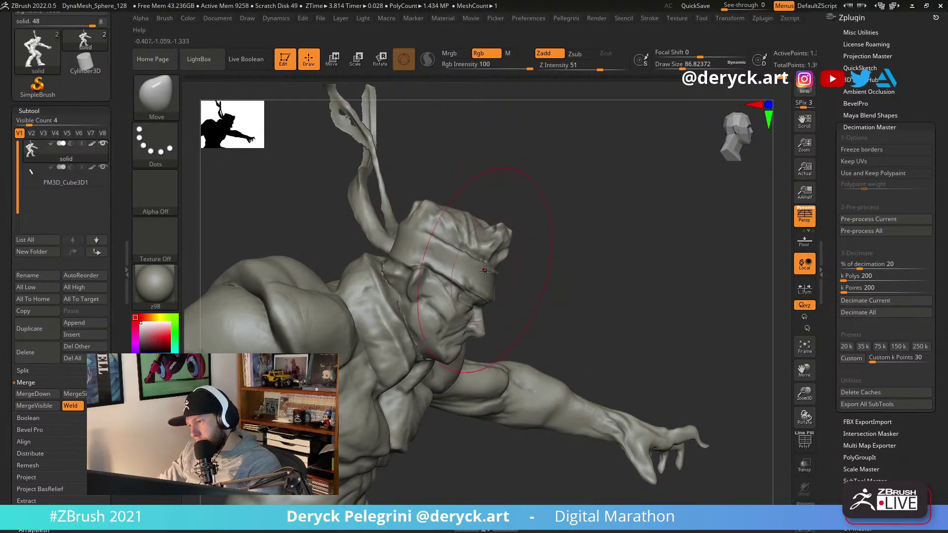
key(s)
drag(492, 285, 483, 289)
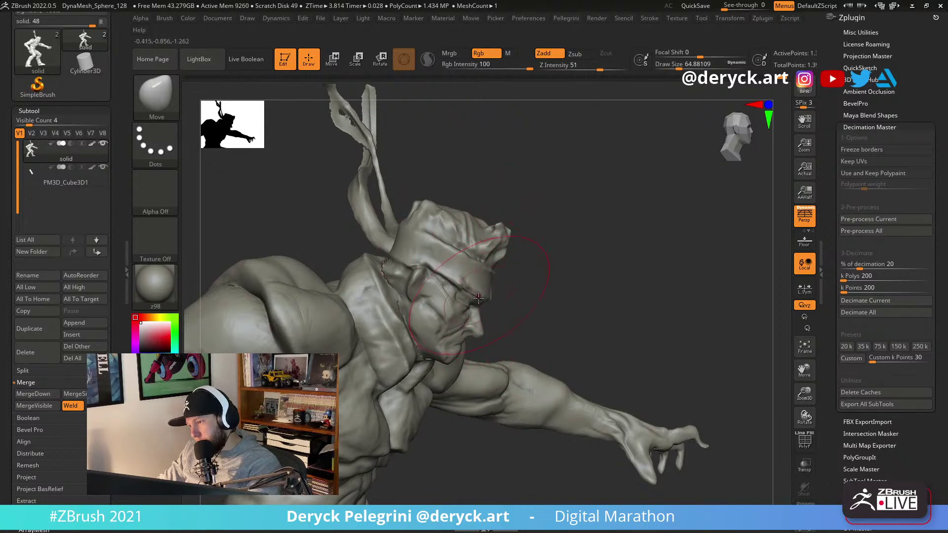
Refine the side of the face in front of the ear with DamStandard and the Flatten brush at a draw size of about 20.
mouse_move(475, 298)
right_down()
mouse_move(442, 326)
mouse_move(501, 297)
mouse_move(491, 282)
mouse_move(500, 282)
mouse_move(430, 281)
mouse_move(489, 285)
mouse_move(462, 322)
mouse_move(459, 281)
mouse_move(613, 272)
mouse_move(389, 270)
mouse_move(321, 247)
mouse_move(344, 239)
mouse_move(351, 277)
right_up()
key(s)
mouse_move(425, 316)
right_down()
mouse_move(413, 286)
mouse_move(390, 307)
mouse_move(423, 335)
mouse_move(431, 319)
right_up()
key(b)
key(d)
key(s)
key(b)
key(f)
key(l)
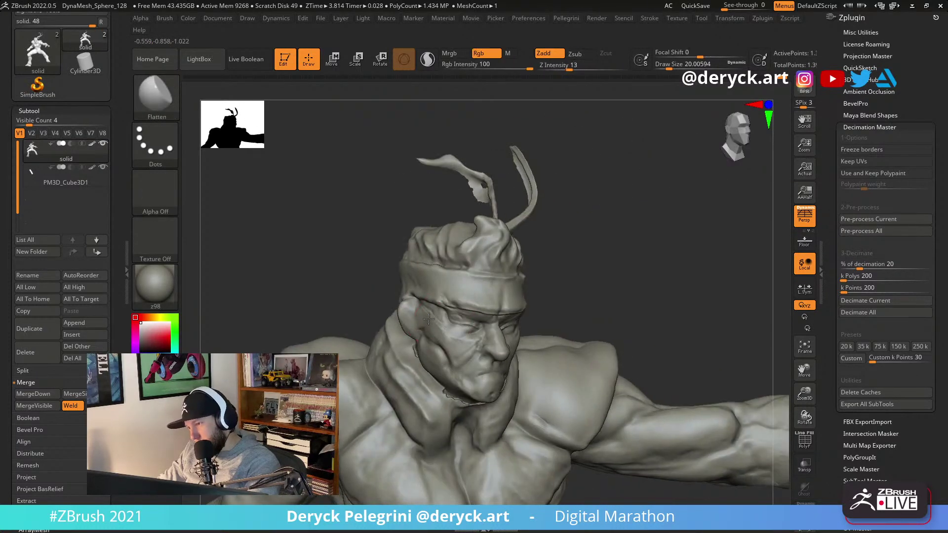
Flatten the vest's upper back with the Flatten brush and build up the lower back with ClayBuildup, at a draw size of about 35.
right_drag(550, 336, 423, 285)
right_drag(374, 249, 295, 227)
mouse_move(265, 261)
right_down()
mouse_move(233, 263)
mouse_move(292, 277)
mouse_move(281, 285)
mouse_move(262, 267)
mouse_move(249, 270)
right_up()
right_drag(552, 307, 384, 255)
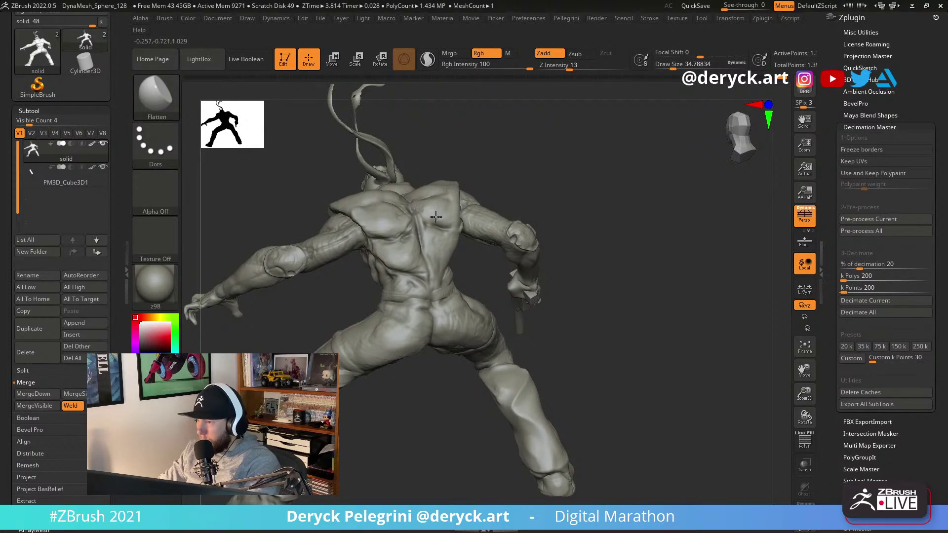
mouse_move(470, 272)
right_down()
mouse_move(362, 284)
mouse_move(374, 311)
mouse_move(379, 281)
right_up()
key(b)
key(c)
key(b)
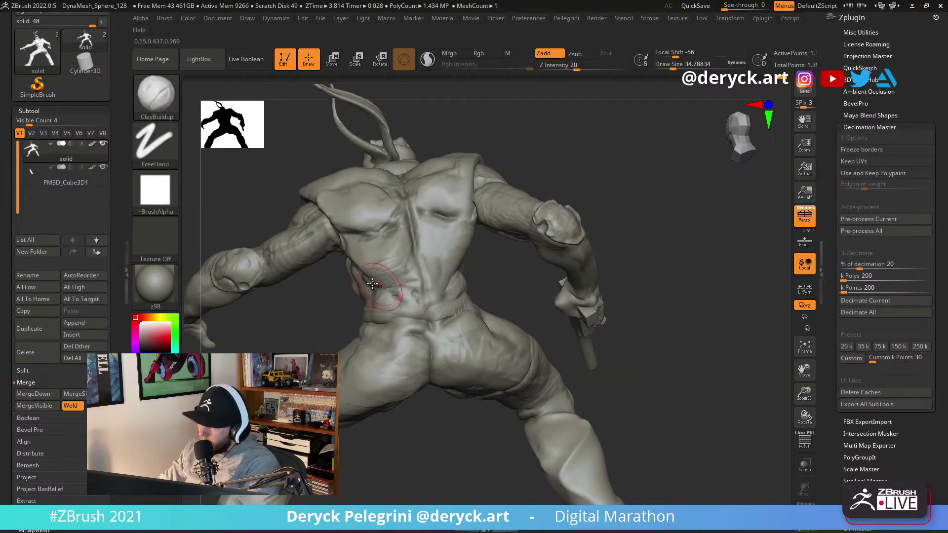
Carve the folds and muscle creases across the back of the vest with DamStandard at a draw size of about 35.
key(b)
key(d)
key(s)
right_drag(399, 312, 456, 288)
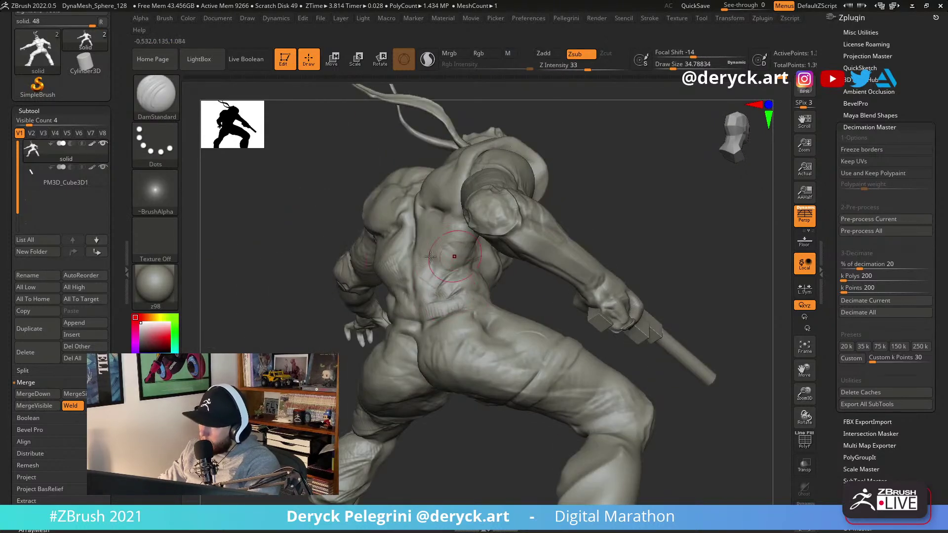
right_drag(463, 255, 390, 227)
mouse_move(447, 223)
mouse_down()
mouse_move(423, 222)
mouse_move(458, 212)
mouse_up()
right_drag(331, 255, 368, 223)
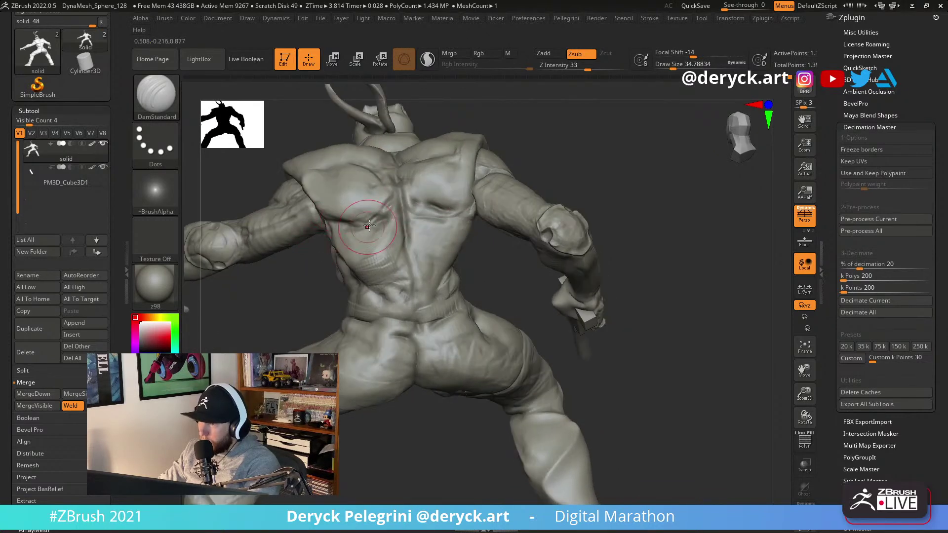
Carve the base of the collar at the nape with DamStandard at about 18, and inflate the collar's back with Inflat at about 31.
mouse_move(531, 141)
right_down()
mouse_move(632, 201)
mouse_move(389, 244)
right_up()
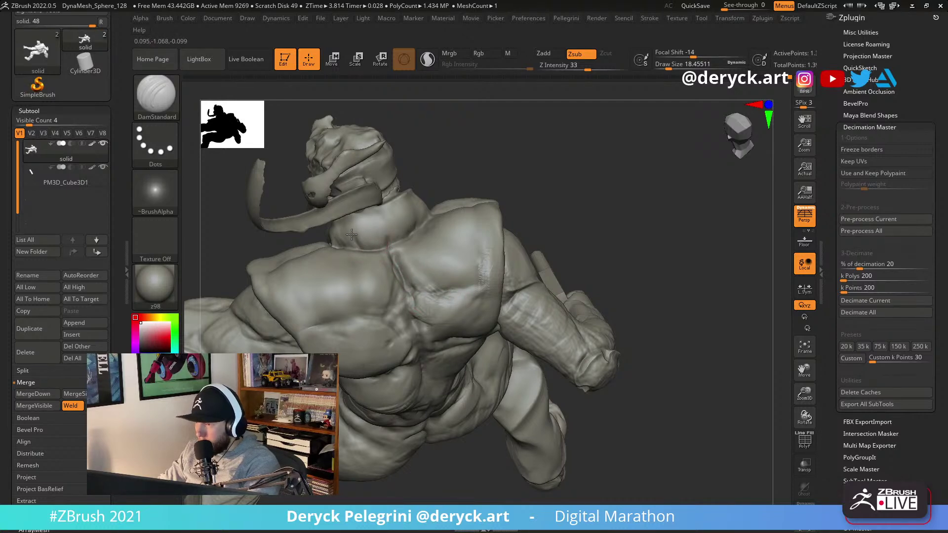
mouse_move(352, 241)
right_down()
mouse_move(478, 186)
mouse_move(419, 272)
right_up()
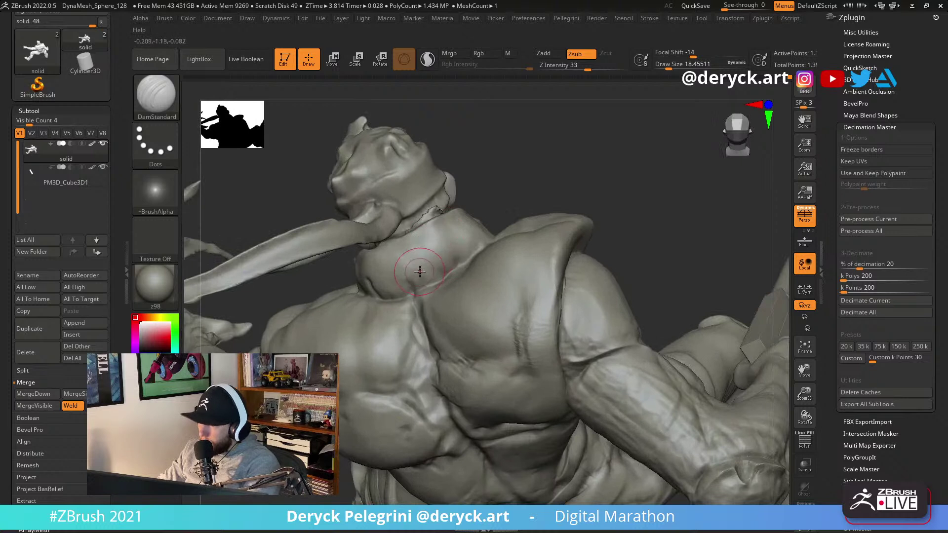
key(b)
key(i)
key(n)
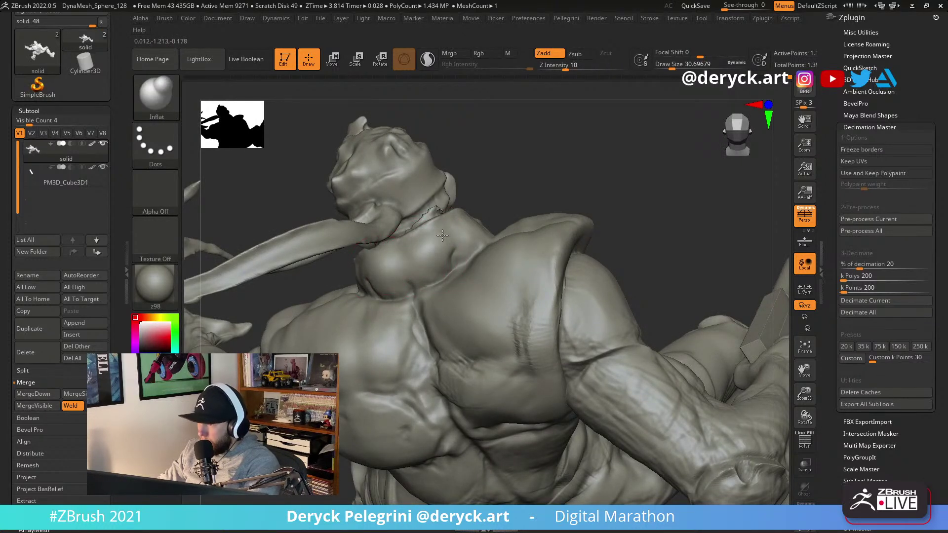
Inflate the gun-side part of the collar with Inflat at a draw size of about 23, and flatten it with Flatten at about 27.
mouse_move(501, 209)
right_down()
mouse_move(502, 188)
mouse_move(276, 217)
mouse_move(364, 210)
right_up()
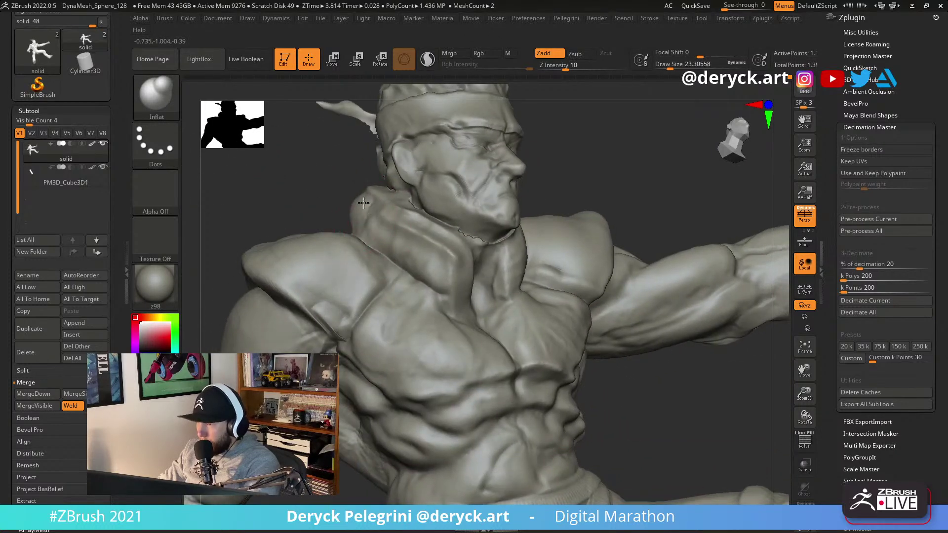
key(b)
key(f)
key(l)
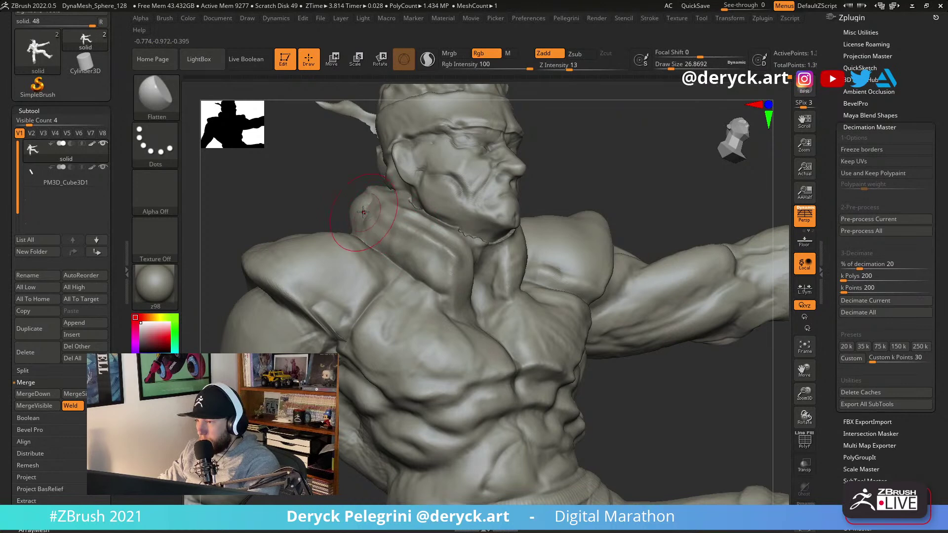
mouse_move(433, 251)
right_down()
mouse_move(318, 197)
mouse_move(375, 224)
mouse_move(385, 207)
right_up()
Add fine raised detail along the collar with the Standard brush at draw sizes of about 7 and 2.6.
key(b)
key(d)
key(s)
key(b)
key(s)
key(t)
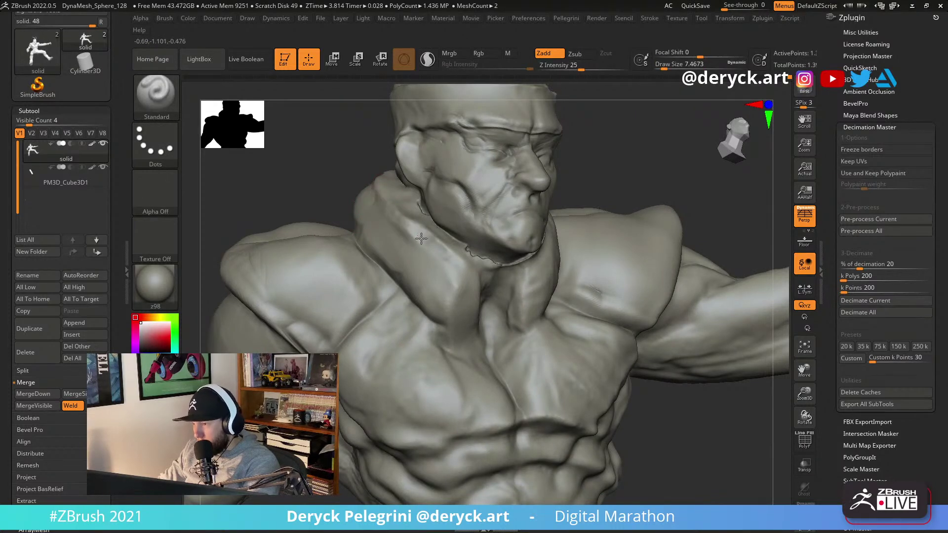
right_drag(450, 264, 429, 249)
mouse_move(398, 243)
mouse_down()
mouse_move(413, 314)
mouse_move(388, 242)
mouse_move(412, 259)
mouse_move(442, 309)
mouse_up()
key(s)
key(ctrl+z)
key(s)
key(s)
right_drag(416, 226, 420, 229)
key(shift)
mouse_move(317, 174)
mouse_down()
mouse_move(253, 188)
mouse_move(364, 217)
mouse_up()
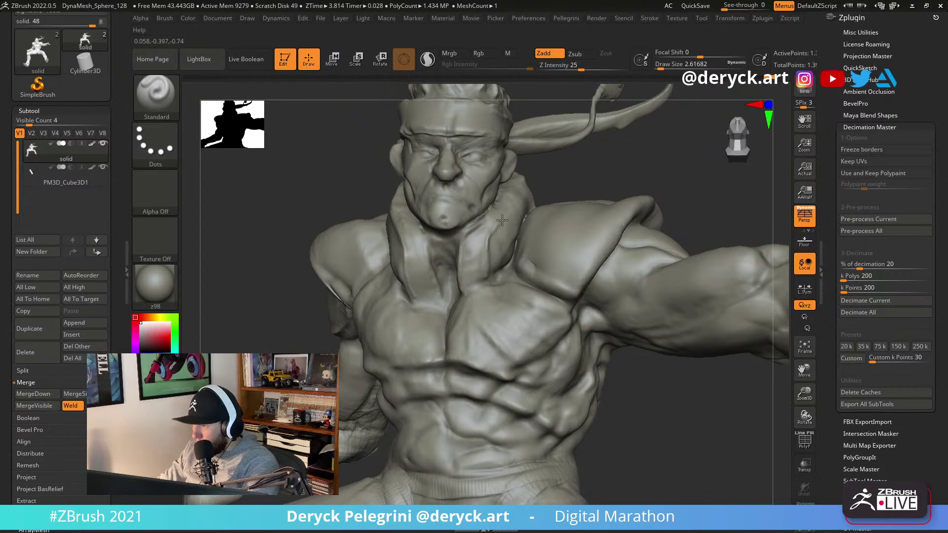
mouse_move(556, 176)
mouse_down()
mouse_move(304, 187)
mouse_move(241, 201)
mouse_move(229, 185)
mouse_move(241, 198)
mouse_move(268, 200)
mouse_up()
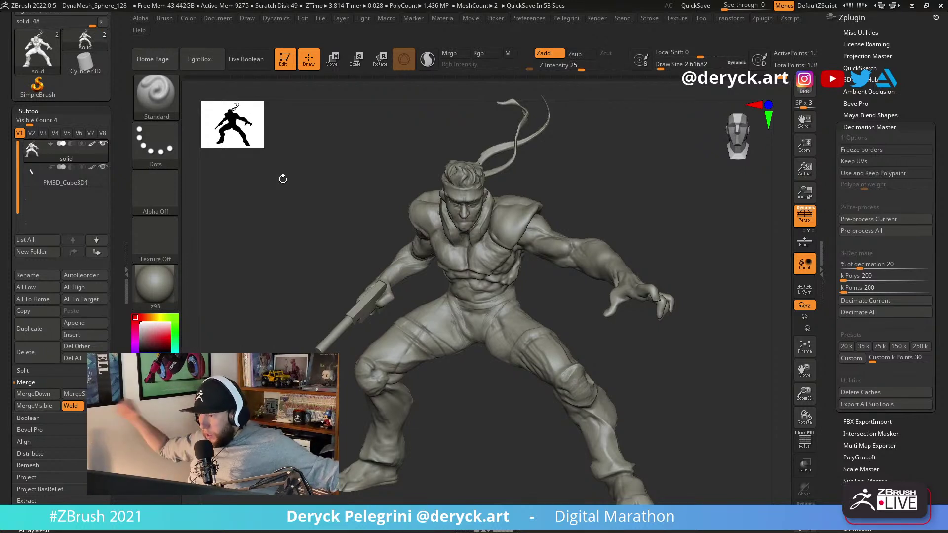
mouse_move(284, 190)
mouse_down()
mouse_move(308, 229)
mouse_move(301, 235)
mouse_move(319, 212)
mouse_up()
mouse_move(377, 214)
mouse_down()
mouse_move(360, 230)
mouse_move(309, 232)
mouse_move(320, 241)
mouse_move(284, 239)
mouse_move(303, 258)
mouse_up()
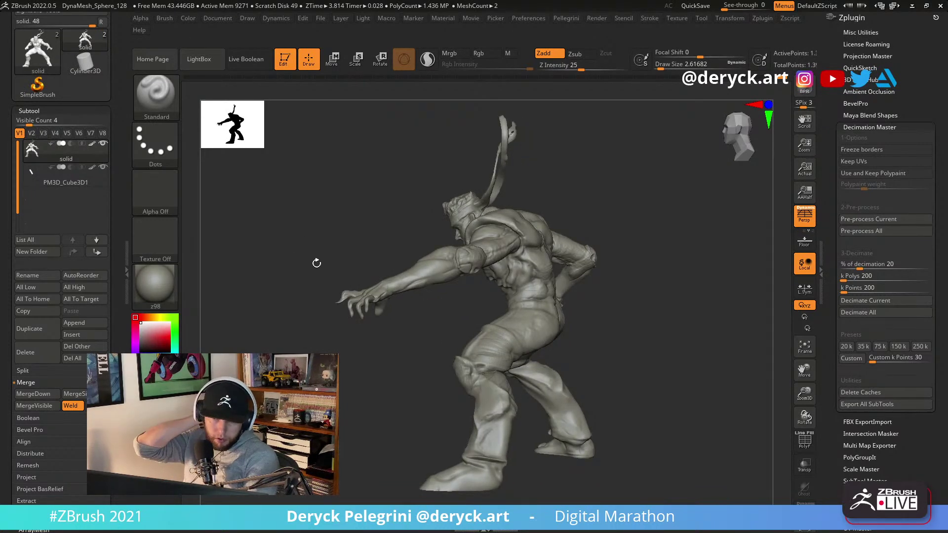
mouse_move(329, 259)
mouse_down()
mouse_move(360, 257)
mouse_move(352, 263)
mouse_up()
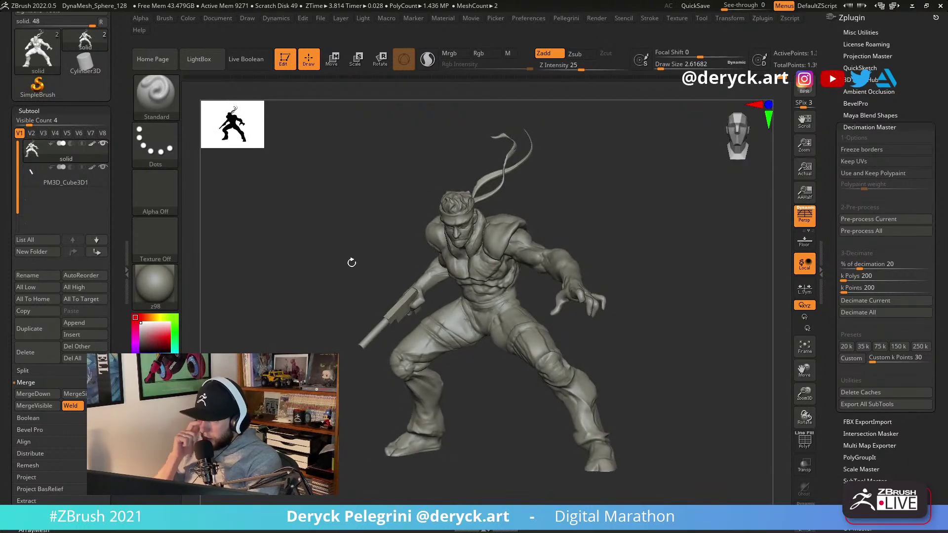
mouse_move(357, 206)
mouse_down()
mouse_move(379, 206)
mouse_move(322, 220)
mouse_move(329, 222)
mouse_up()
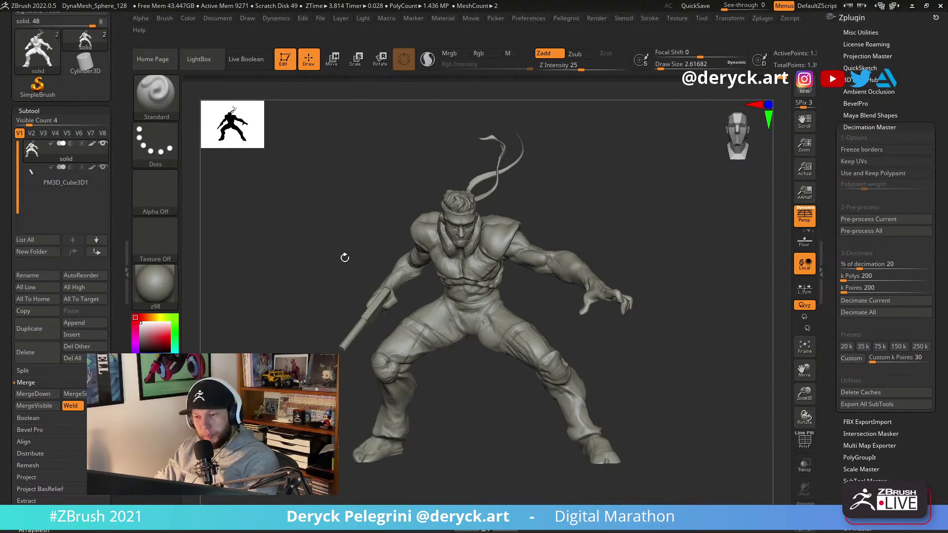
mouse_move(314, 237)
mouse_down()
mouse_move(323, 253)
mouse_move(324, 237)
mouse_move(312, 236)
mouse_move(320, 239)
mouse_up()
Adjust the shape of the upper body with the Move brush at a draw size of about 51.
mouse_move(391, 240)
mouse_down()
mouse_move(277, 228)
mouse_move(314, 231)
mouse_move(313, 217)
mouse_move(314, 234)
mouse_move(338, 216)
mouse_move(427, 260)
mouse_move(558, 257)
mouse_up()
key(b)
key(m)
key(v)
key(s)
click(360, 247)
mouse_move(346, 237)
mouse_down()
mouse_move(313, 226)
mouse_move(349, 220)
mouse_move(306, 214)
mouse_move(301, 171)
mouse_move(307, 212)
mouse_up()
Carve the throat and upper chest between the collar ends with DamStandard at a draw size of about 23.
key(b)
key(d)
key(s)
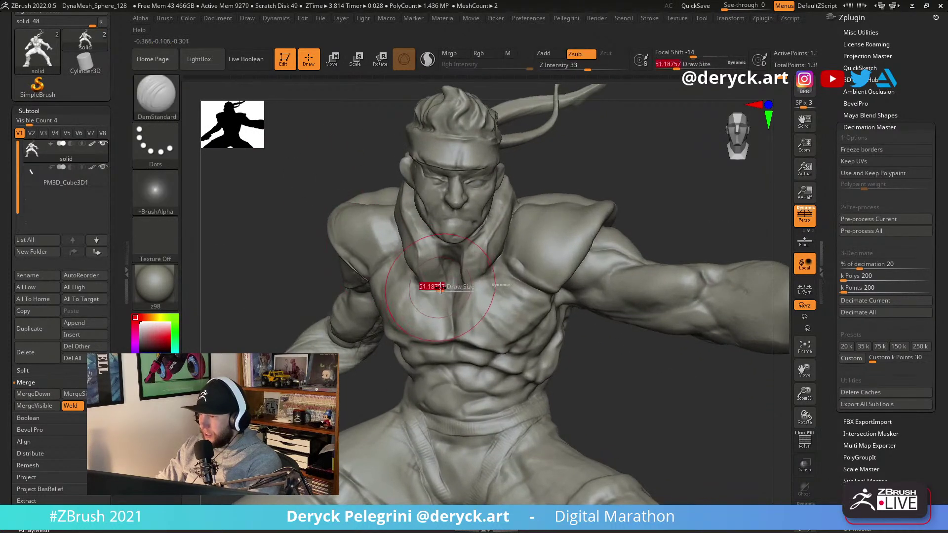
drag(452, 290, 460, 285)
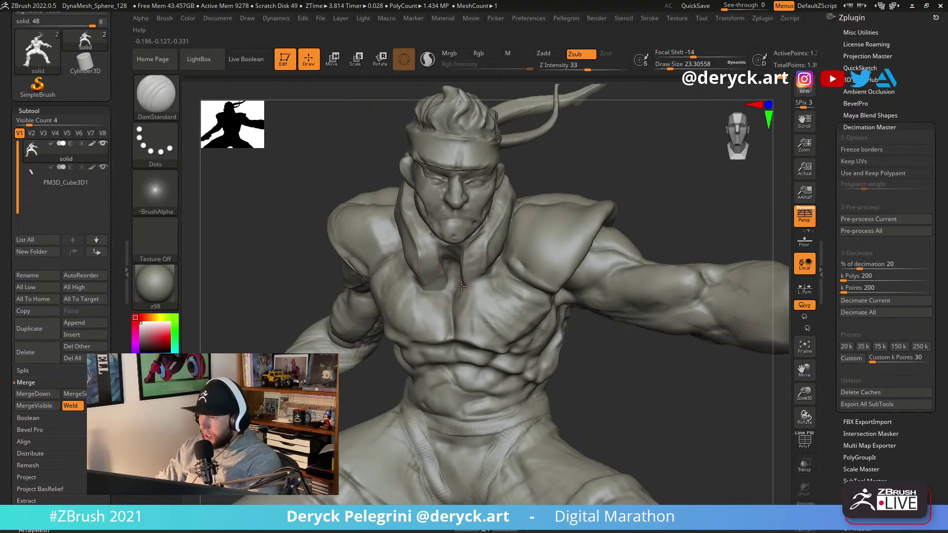
drag(314, 185, 453, 288)
mouse_move(331, 193)
mouse_down()
mouse_move(339, 171)
mouse_move(353, 173)
mouse_up()
Build up the gun-side pectoral with ClayBuildup at a draw size of about 29, and even it out with Flatten.
key(b)
key(c)
key(b)
drag(425, 295, 409, 275)
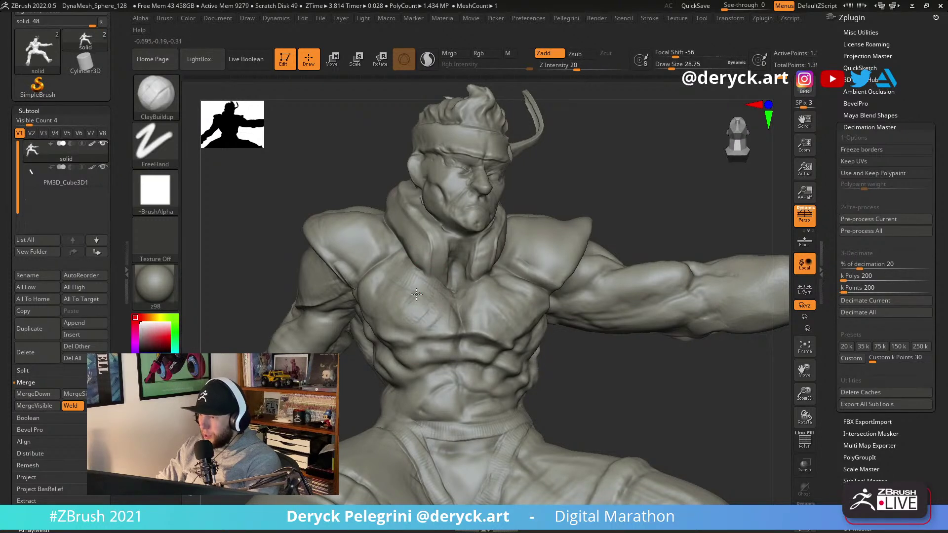
key(b)
key(f)
key(l)
drag(398, 282, 440, 317)
Build up the pectoral on the outstretched-arm side with ClayBuildup at about 33, and flatten it.
key(b)
key(c)
key(b)
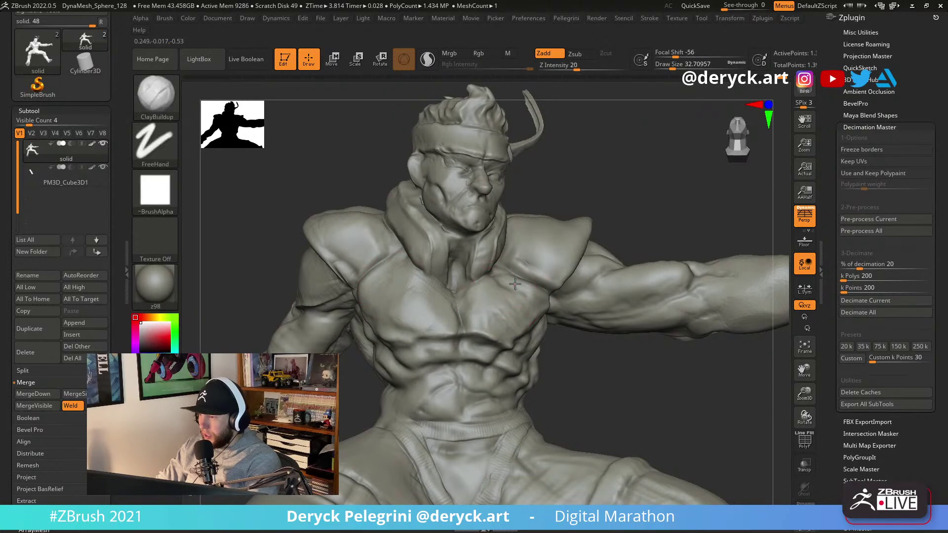
drag(524, 287, 478, 315)
right_drag(508, 328, 471, 312)
mouse_move(525, 289)
mouse_down()
mouse_move(478, 315)
mouse_move(486, 302)
mouse_move(502, 311)
mouse_move(492, 290)
mouse_up()
key(b)
key(f)
key(l)
mouse_move(525, 306)
right_down()
mouse_move(335, 205)
mouse_move(356, 218)
right_up()
Carve the vest line between the pectoral and the outstretched-arm shoulder with DamStandard at about 12.
key(b)
key(d)
key(s)
key(s)
drag(532, 292, 526, 292)
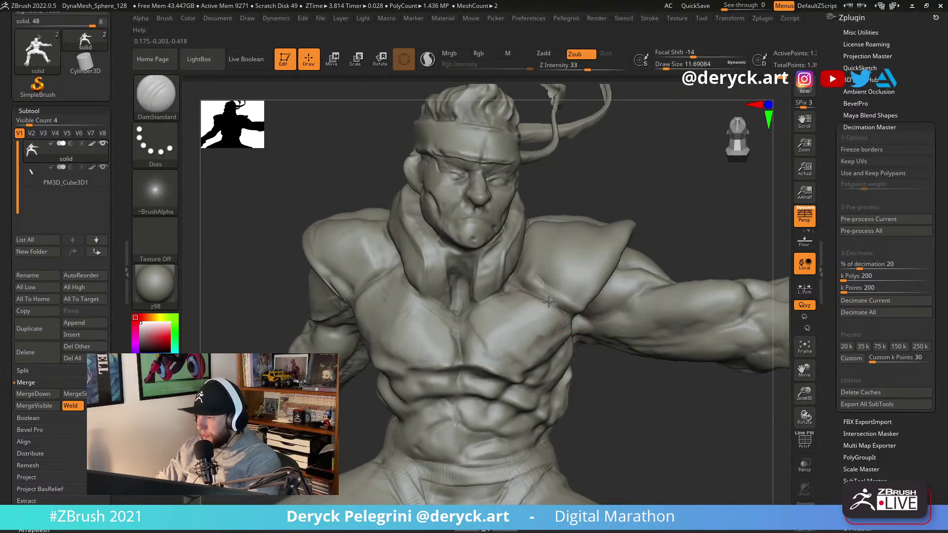
Flatten the outstretched-arm vest shoulder with Flatten at about 22, and adjust the shoulder shape with Move at about 39.
key(b)
key(f)
key(l)
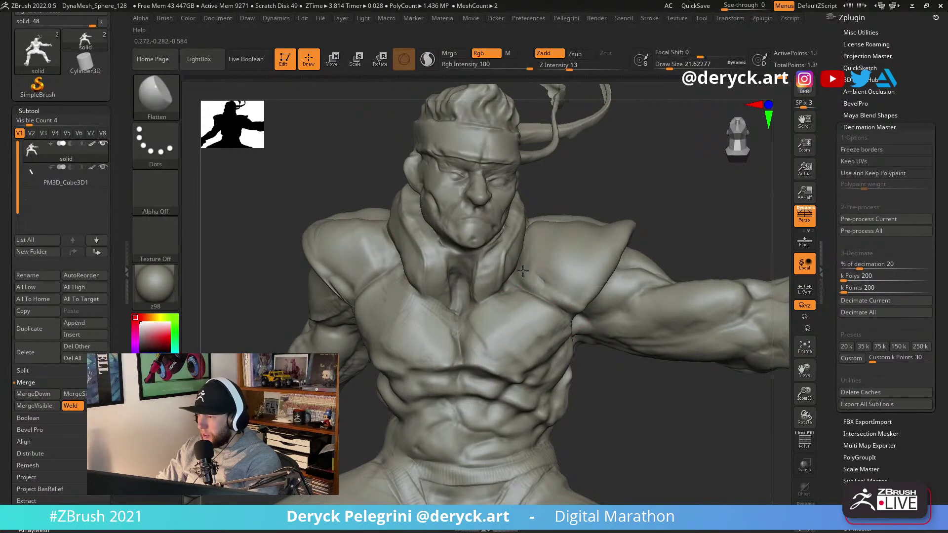
key(b)
key(m)
key(v)
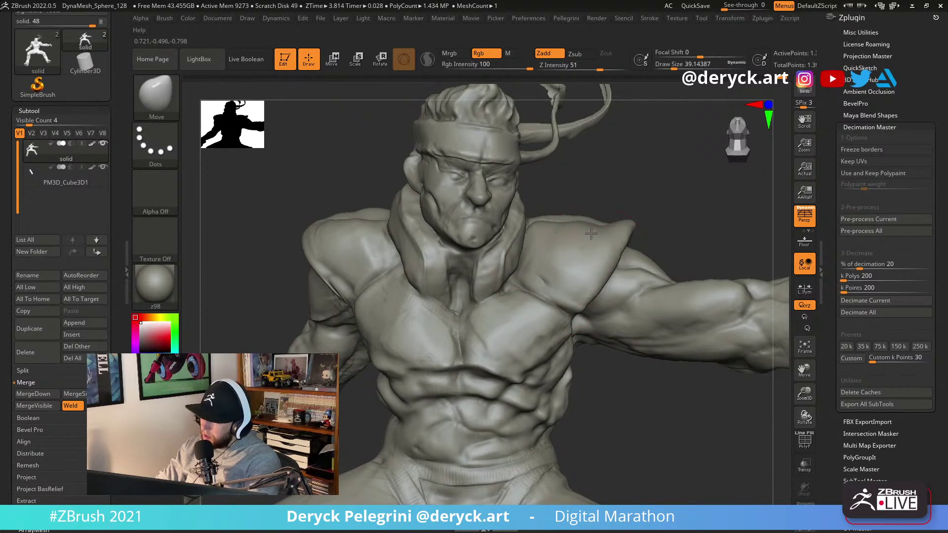
drag(288, 221, 346, 232)
Build up the gun-side shoulder with ClayBuildup, and tighten the creases near the armpit with Pinch at about 18.
key(b)
key(c)
key(b)
mouse_move(311, 269)
mouse_down()
mouse_move(333, 248)
mouse_move(374, 257)
mouse_move(315, 227)
mouse_move(342, 250)
mouse_move(362, 245)
mouse_move(340, 237)
mouse_up()
mouse_move(306, 190)
mouse_down()
mouse_move(280, 206)
mouse_move(250, 204)
mouse_move(328, 192)
mouse_move(224, 209)
mouse_move(284, 207)
mouse_move(277, 194)
mouse_move(277, 216)
mouse_move(289, 212)
mouse_up()
key(b)
key(p)
key(i)
key(s)
drag(455, 349, 426, 342)
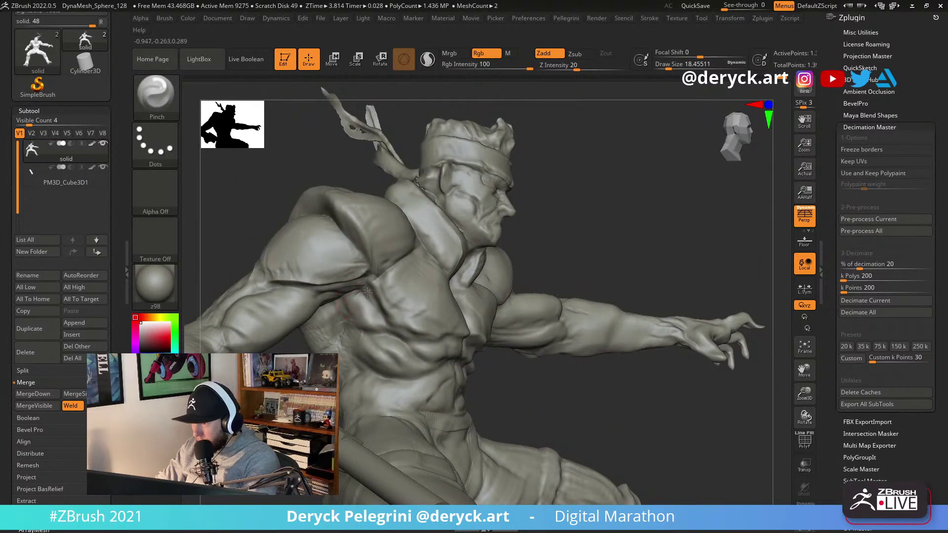
Carve the folds along the gun-side ribs below the armpit with DamStandard at about 17.
key(b)
key(d)
key(s)
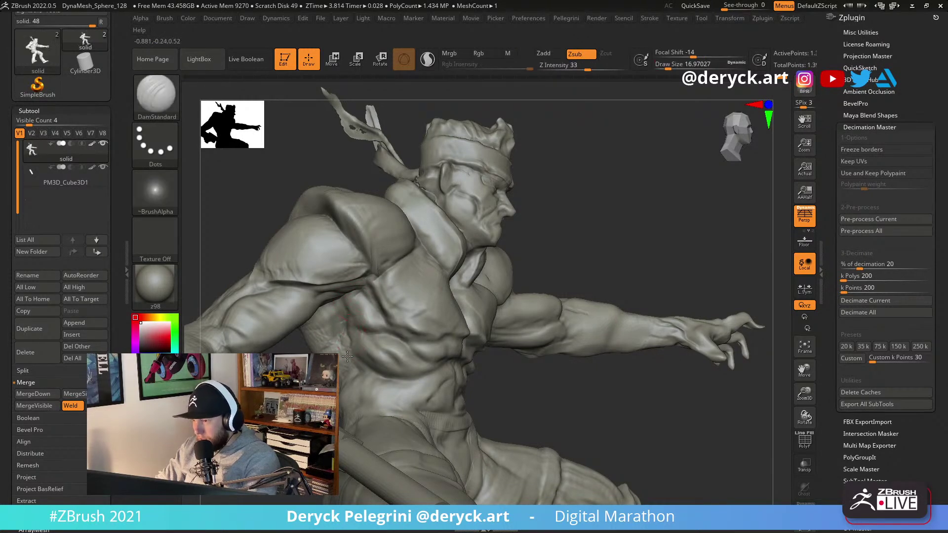
mouse_move(301, 346)
mouse_down()
mouse_move(322, 335)
mouse_move(321, 299)
mouse_move(309, 302)
mouse_move(321, 270)
mouse_move(366, 302)
mouse_move(349, 333)
mouse_up()
Adjust the torso with Move, and carve the abdomen and side folds with DamStandard at about 31 and 22.
key(b)
key(m)
key(v)
key(b)
key(d)
key(s)
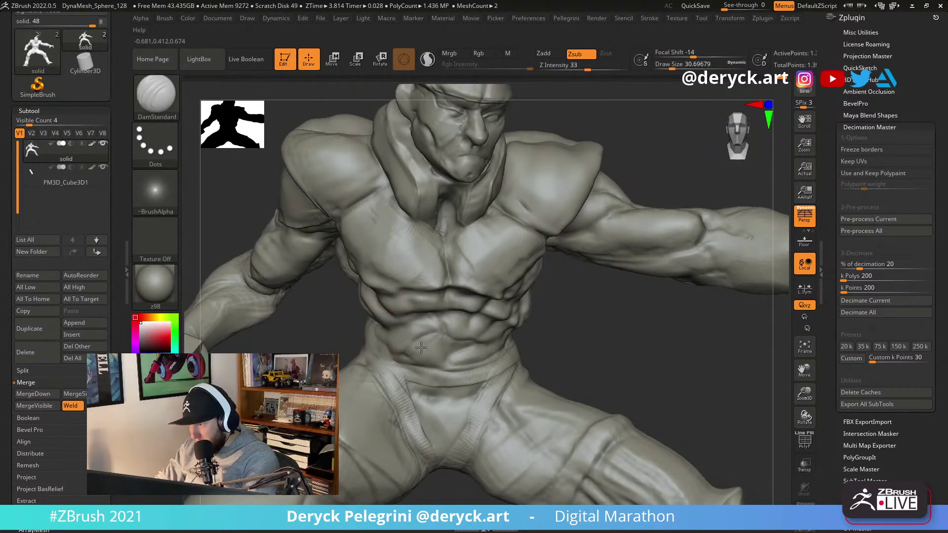
mouse_move(426, 337)
mouse_down()
mouse_move(332, 322)
mouse_move(336, 265)
mouse_up()
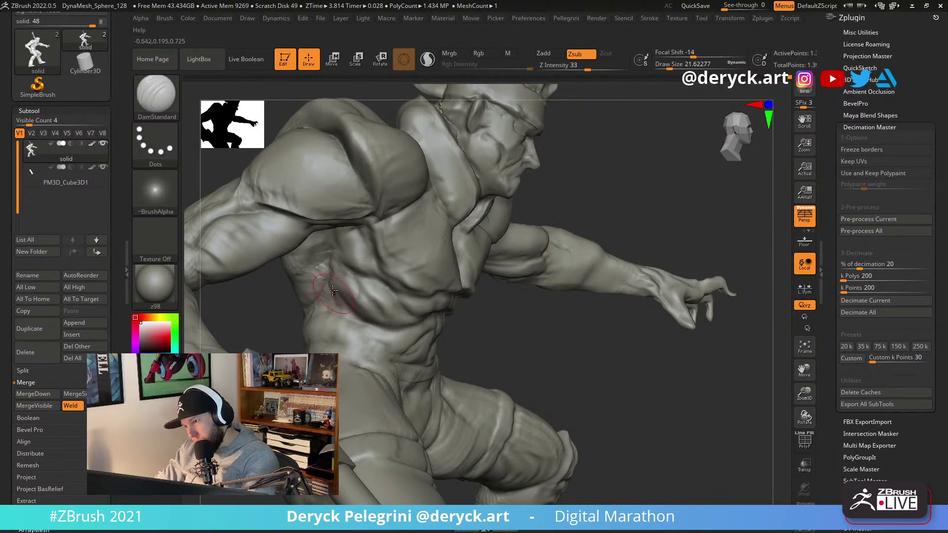
drag(518, 336, 492, 329)
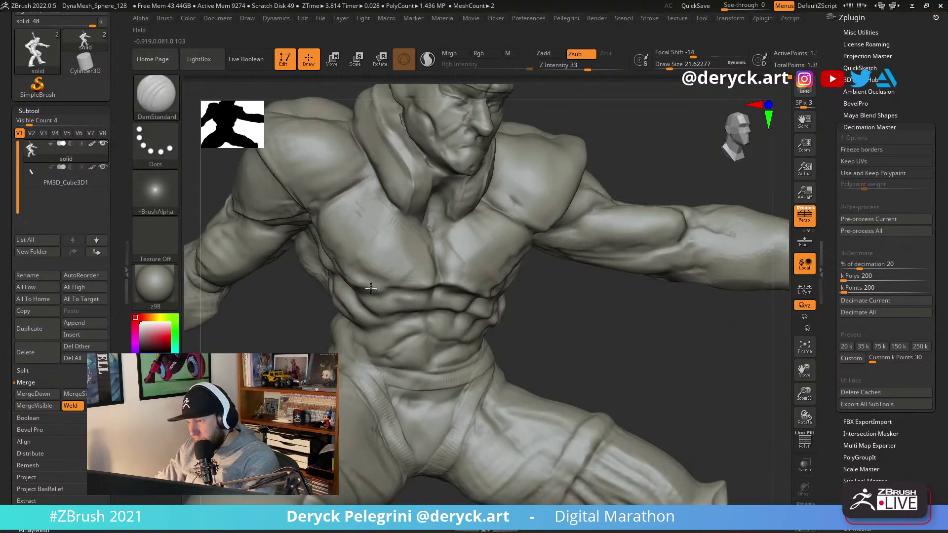
Define the folds beneath the pectorals across both sides of the ribcage with DamStandard at about 22.
key(b)
key(f)
key(a)
drag(340, 247, 408, 242)
key(b)
key(d)
key(s)
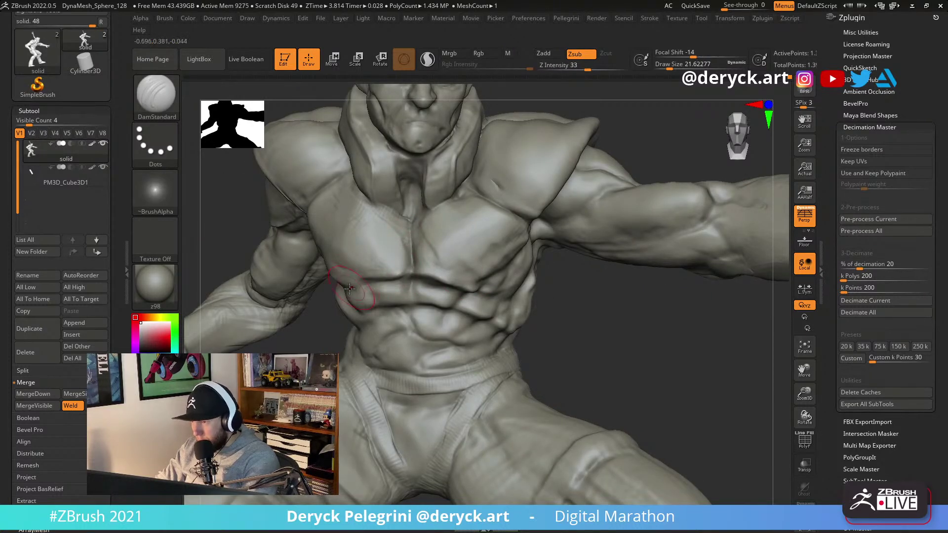
drag(372, 274, 495, 284)
right_drag(558, 287, 498, 276)
drag(485, 278, 517, 247)
right_drag(516, 247, 558, 240)
Adjust the outstretched arm with Move, and carve muscle lines from wrist to forearm with DamStandard at about 14.
mouse_move(292, 196)
ctrl+right_down()
mouse_move(278, 186)
mouse_move(297, 200)
mouse_move(277, 205)
mouse_move(326, 217)
mouse_move(295, 192)
mouse_move(290, 213)
mouse_move(280, 205)
mouse_move(265, 229)
mouse_move(521, 277)
mouse_move(569, 267)
mouse_move(651, 223)
mouse_move(573, 246)
mouse_move(444, 246)
mouse_move(356, 239)
mouse_move(328, 214)
mouse_move(477, 304)
ctrl+right_up()
key(b)
key(m)
key(v)
ctrl+right_drag(397, 259, 412, 332)
key(b)
key(d)
key(s)
drag(438, 327, 438, 339)
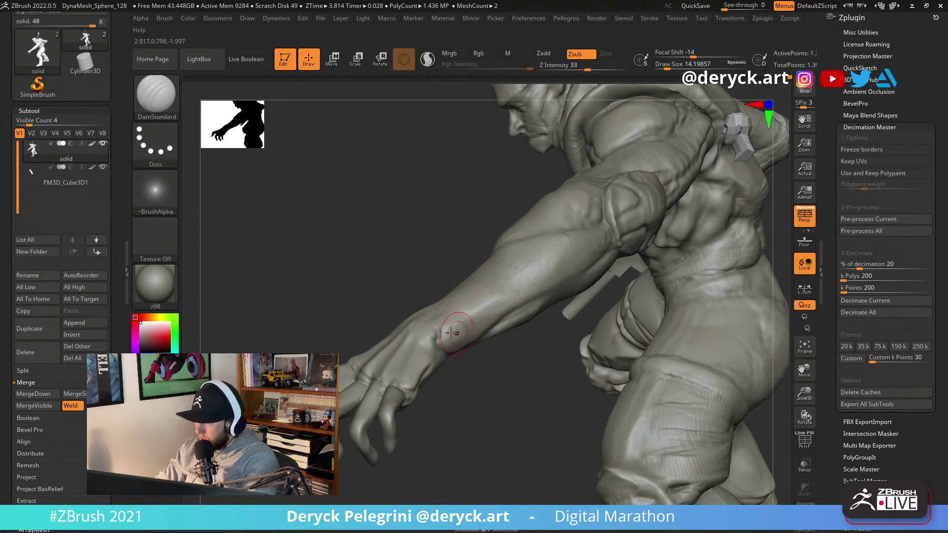
mouse_move(496, 302)
mouse_down()
mouse_move(537, 267)
mouse_move(588, 258)
mouse_up()
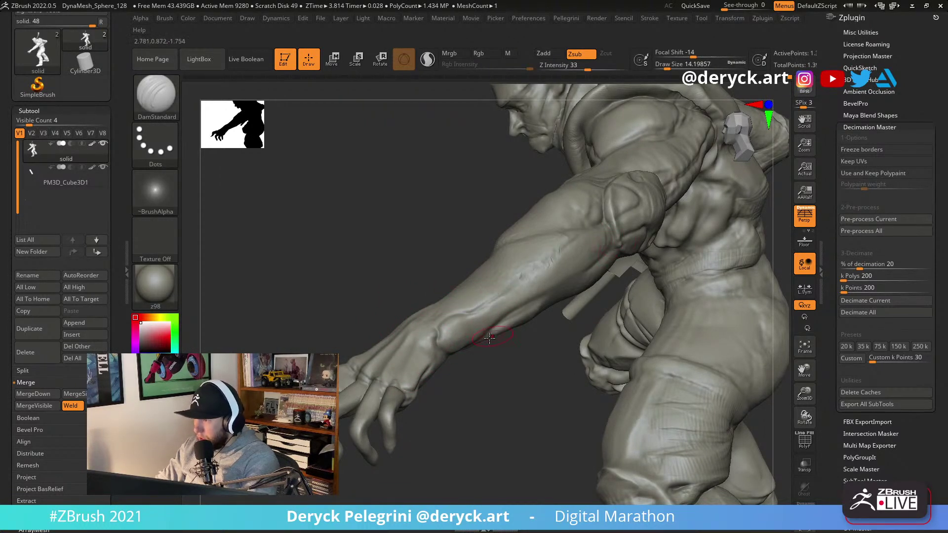
Build up the muscle volume of the outstretched forearm with ClayBuildup.
key(b)
key(c)
key(b)
mouse_move(482, 268)
right_down()
mouse_move(386, 238)
mouse_move(298, 163)
mouse_move(616, 203)
mouse_move(627, 199)
mouse_move(622, 178)
mouse_move(387, 247)
right_up()
Carve fine lines around the collar opening at the throat with DamStandard at about 8.4.
key(b)
key(d)
key(s)
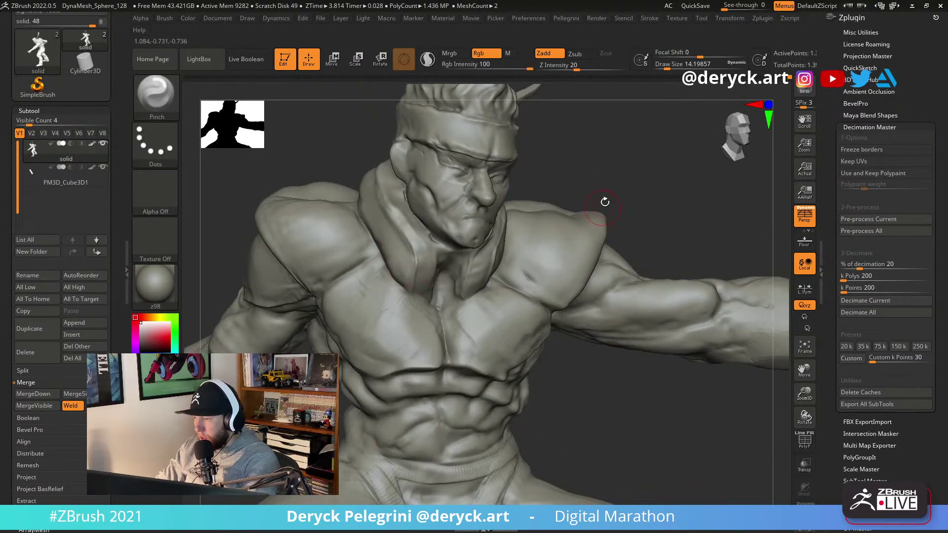
right_drag(428, 282, 386, 224)
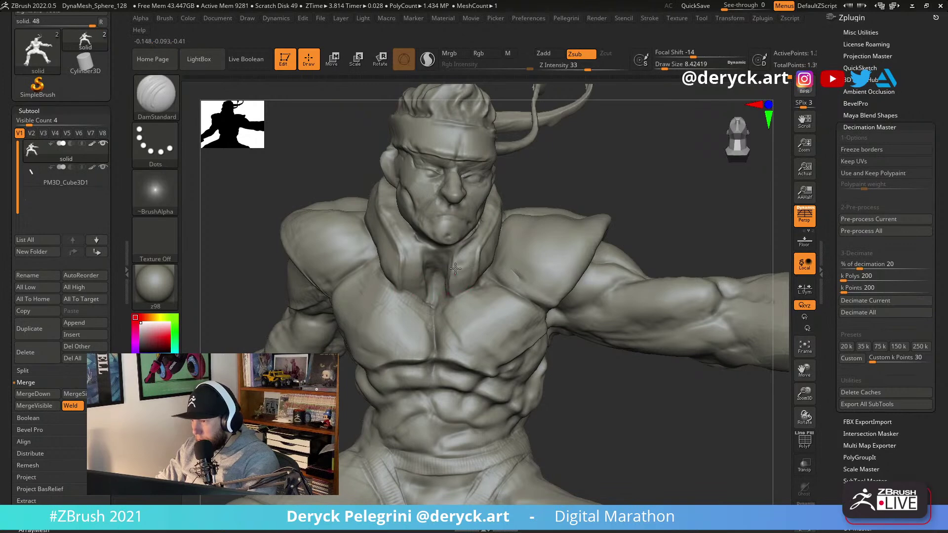
mouse_move(447, 303)
right_down()
mouse_move(275, 212)
mouse_move(389, 217)
right_up()
right_drag(394, 169, 388, 174)
Build up the gun-side base of the collar with ClayBuildup at about 23, and carve its crease with DamStandard at about 23.
key(b)
key(c)
key(b)
drag(378, 189, 388, 194)
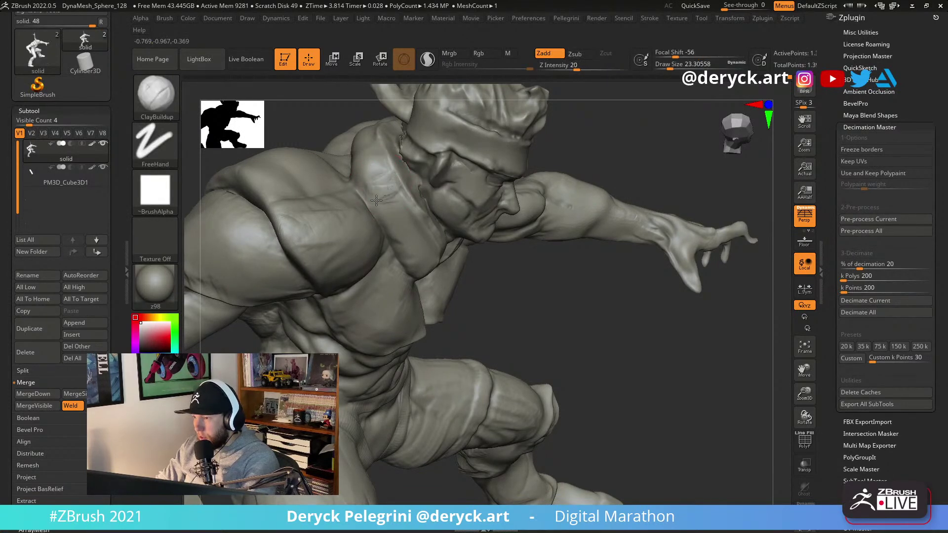
right_drag(362, 133, 361, 207)
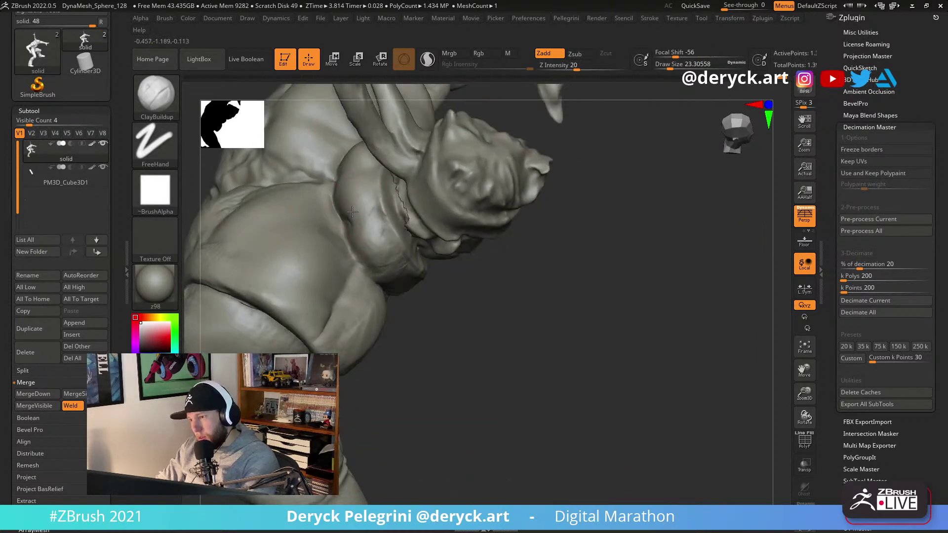
key(shift)
right_drag(392, 255, 359, 251)
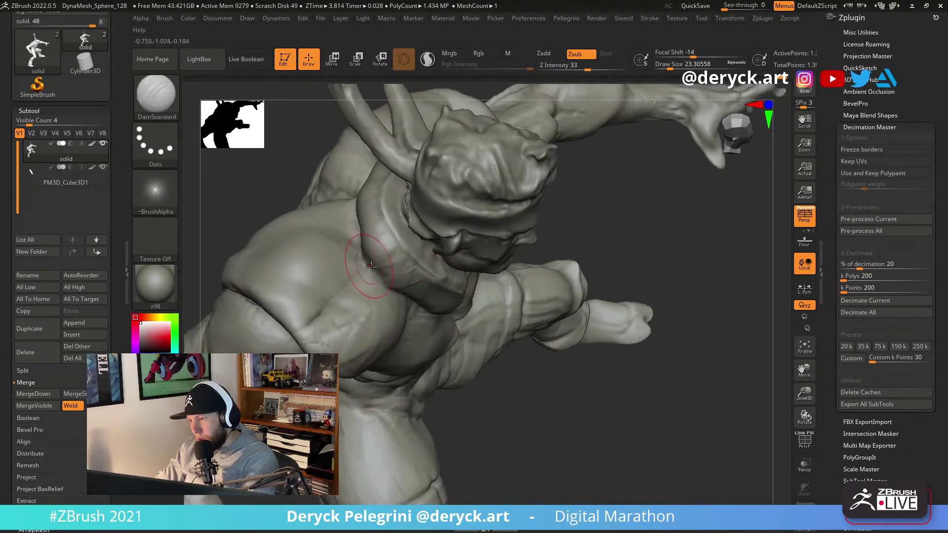
mouse_move(415, 307)
right_down()
mouse_move(508, 346)
mouse_move(369, 198)
mouse_move(384, 332)
mouse_move(368, 339)
mouse_move(364, 316)
right_up()
Carve thin lines along the outstretched-arm side of the collar with DamStandard at about 5, and smooth the surface there.
key(shift)
key(s)
drag(363, 313, 337, 329)
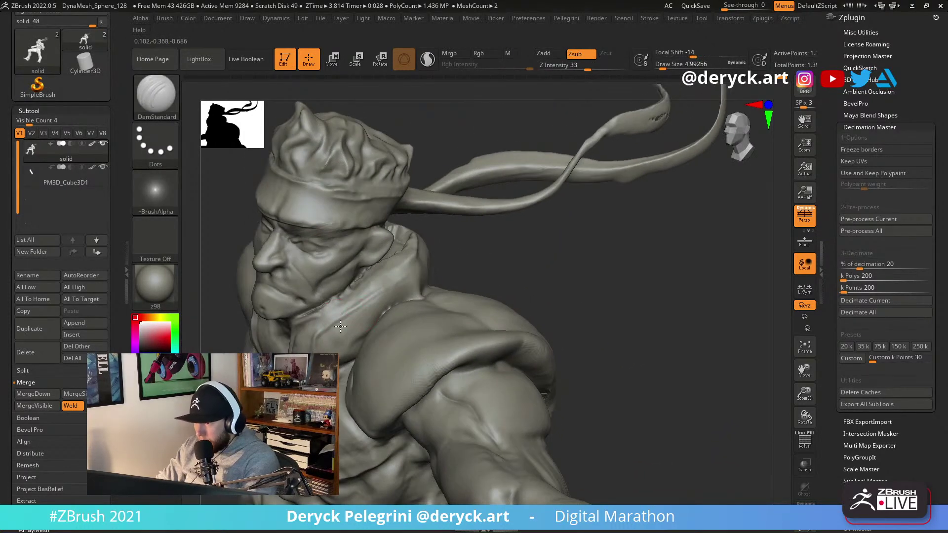
shift+drag(387, 290, 324, 330)
mouse_move(383, 288)
shift+mouse_down()
mouse_move(364, 300)
mouse_move(411, 270)
shift+mouse_up()
mouse_move(459, 234)
right_down()
mouse_move(430, 238)
mouse_move(439, 252)
mouse_move(436, 239)
right_up()
Hide the head with a selection brush to expose the inside of the collar.
key(4)
key(bracketright)
mouse_move(436, 239)
ctrl+shift+mouse_down()
mouse_move(264, 275)
mouse_move(259, 292)
mouse_move(249, 286)
ctrl+shift+mouse_up()
click(149, 104)
ctrl+shift+click(261, 108)
ctrl+shift+click(222, 278)
drag(233, 278, 292, 276)
Reshape the exposed collar rim with Move at about 20 and 18, and show the whole figure again.
key(b)
key(m)
key(v)
right_drag(417, 224, 421, 262)
key(s)
mouse_move(419, 264)
mouse_down()
mouse_move(400, 266)
mouse_move(393, 231)
mouse_up()
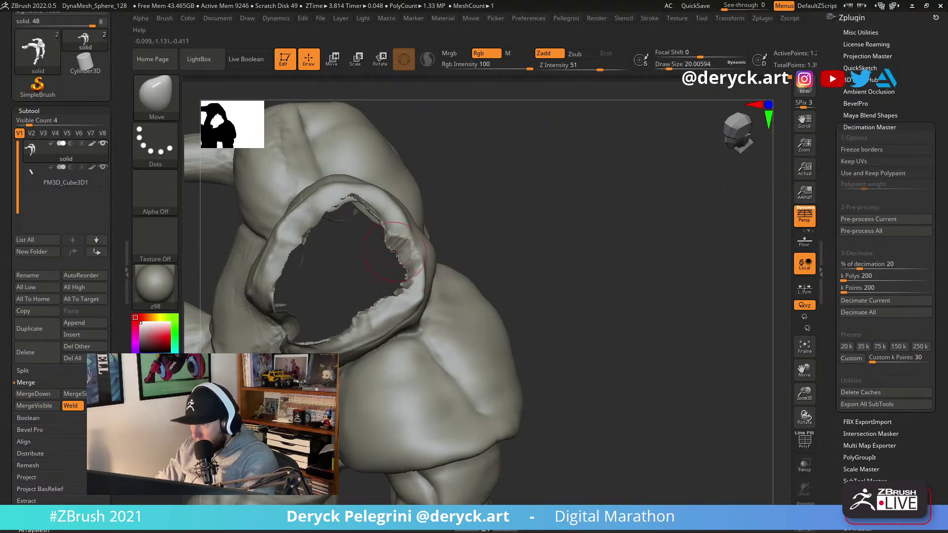
key(shift)
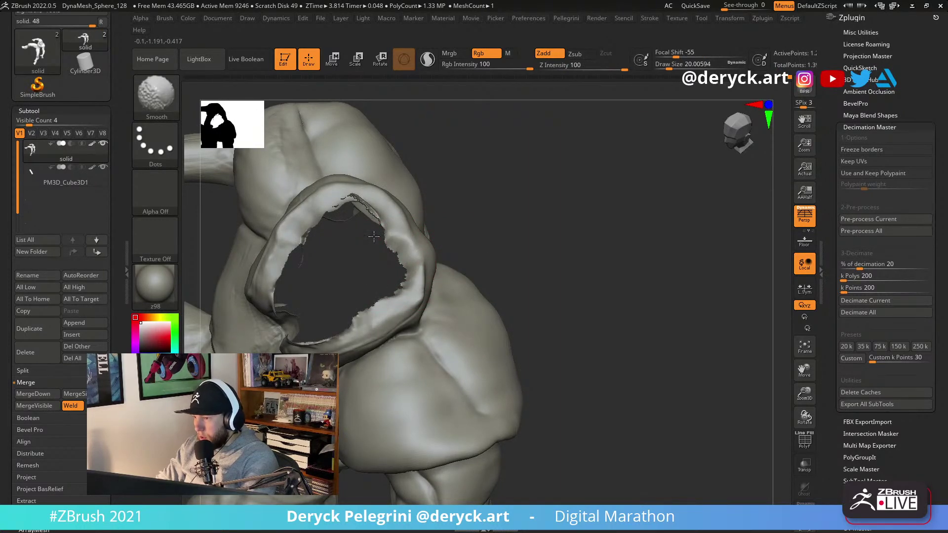
mouse_move(385, 247)
right_down()
mouse_move(393, 163)
mouse_move(320, 220)
mouse_move(336, 240)
mouse_move(313, 212)
mouse_move(351, 263)
right_up()
drag(383, 271, 450, 272)
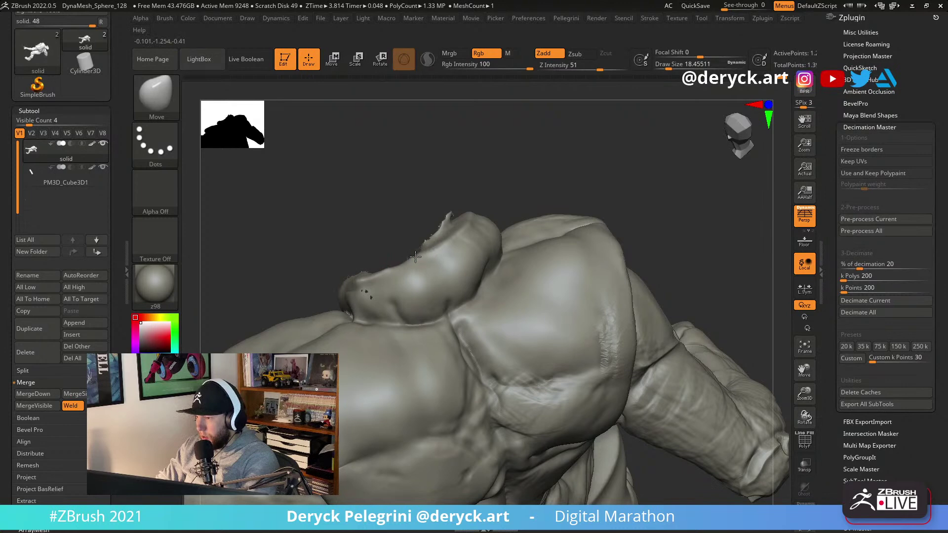
key(bracketleft)
right_drag(395, 267, 304, 217)
mouse_move(307, 161)
right_down()
mouse_move(248, 87)
mouse_move(297, 186)
mouse_move(571, 241)
mouse_move(558, 196)
mouse_move(379, 295)
right_up()
Carve the outstretched-arm vest shoulder edge with DamStandard at about 12, and raise its rim with Standard at about 7.5.
key(b)
key(d)
key(s)
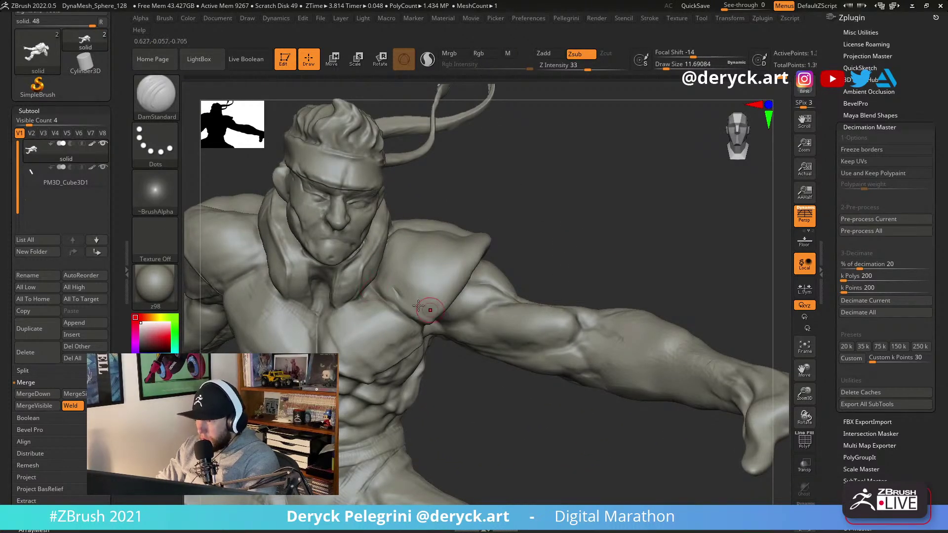
key(b)
key(s)
key(t)
key(s)
drag(474, 292, 442, 296)
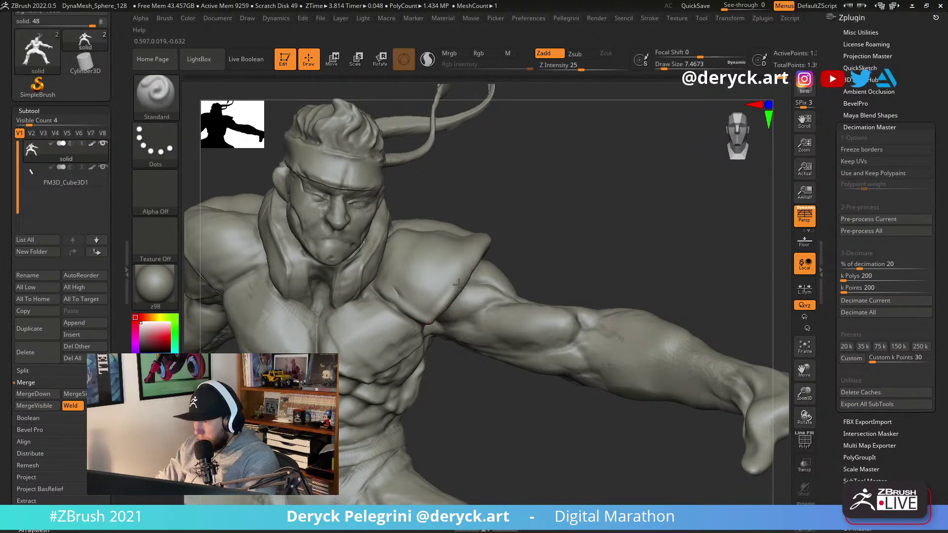
right_drag(480, 251, 453, 260)
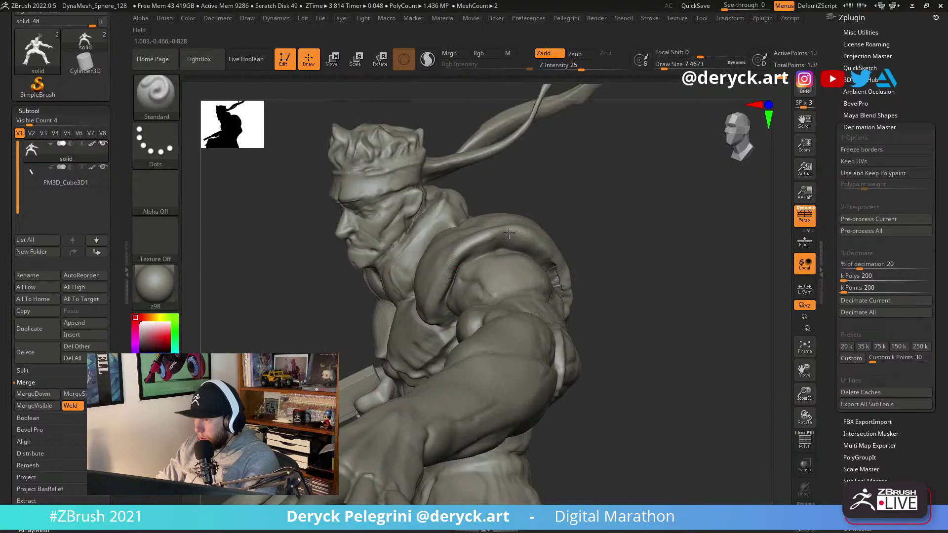
right_drag(497, 234, 493, 252)
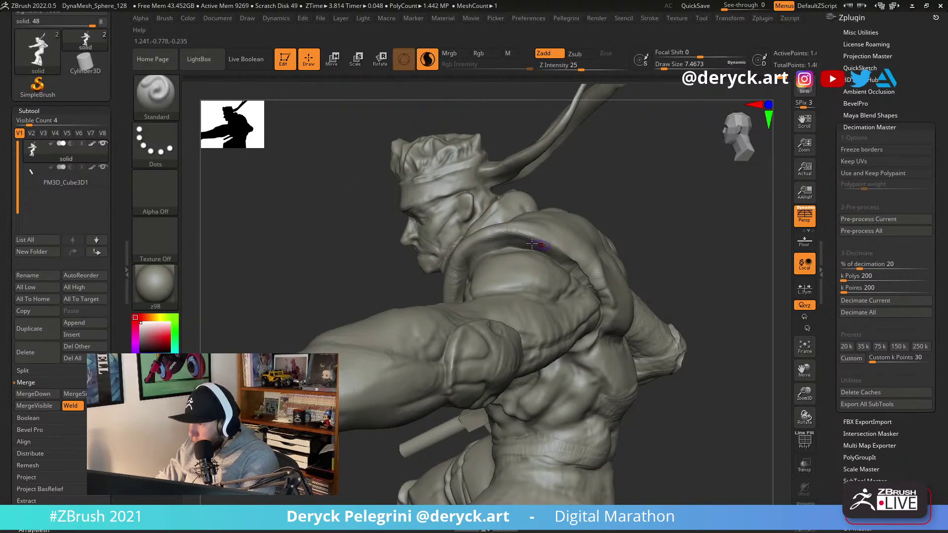
Thicken the rear rim of the vest armhole with Inflat at about 16, using Sculptris Pro.
key(b)
key(i)
key(n)
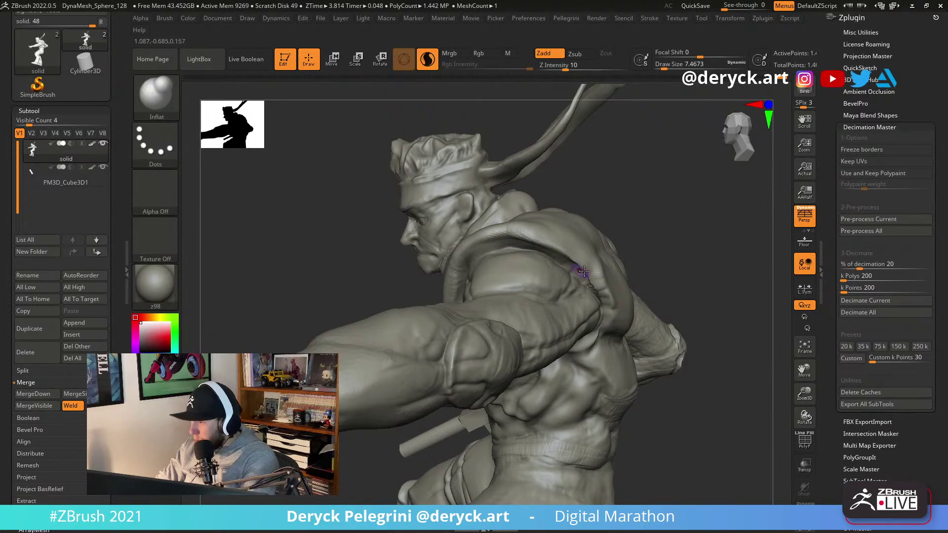
key(s)
drag(579, 267, 591, 270)
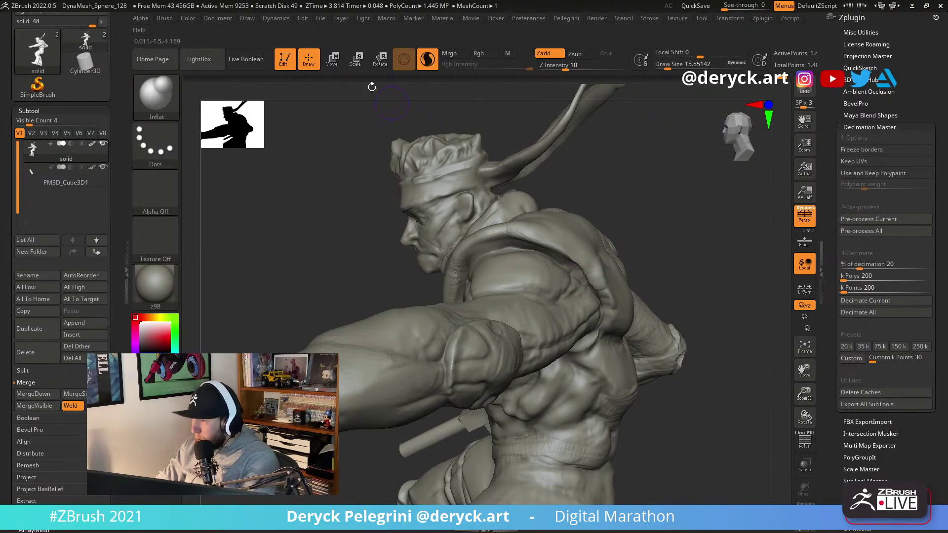
Raise the rear vest armhole edge with Standard at about 10.5, and switch to Pinch for sharpening it.
drag(596, 288, 515, 187)
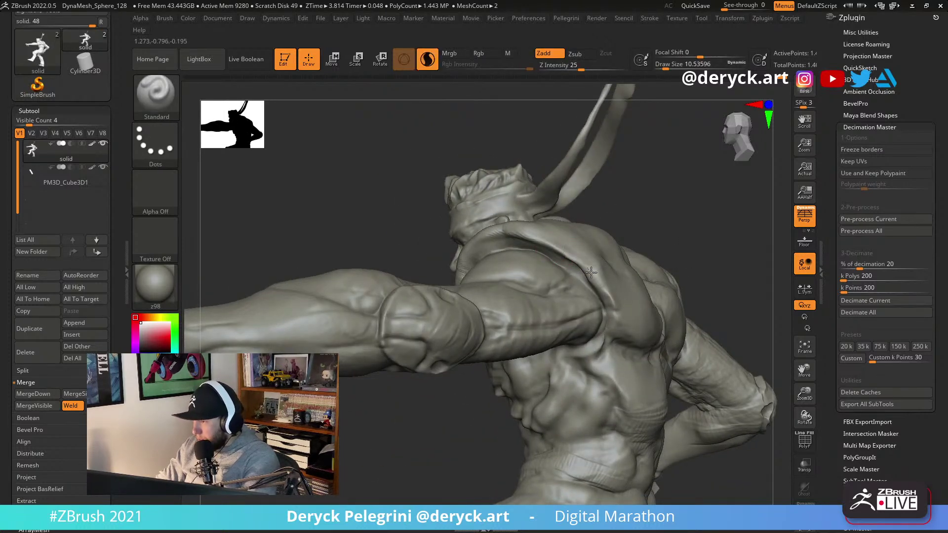
mouse_move(565, 254)
mouse_down()
mouse_move(609, 307)
mouse_move(612, 248)
mouse_up()
key(b)
key(p)
key(i)
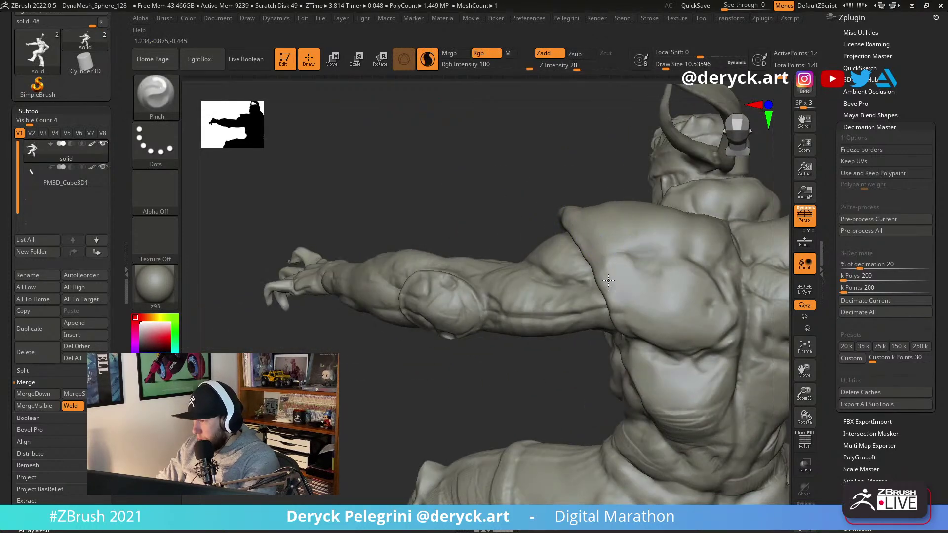
Carve the separation between the vest armhole and the outstretched arm, back and front, with DamStandard at about 16.
key(b)
key(d)
key(s)
key(s)
click(573, 242)
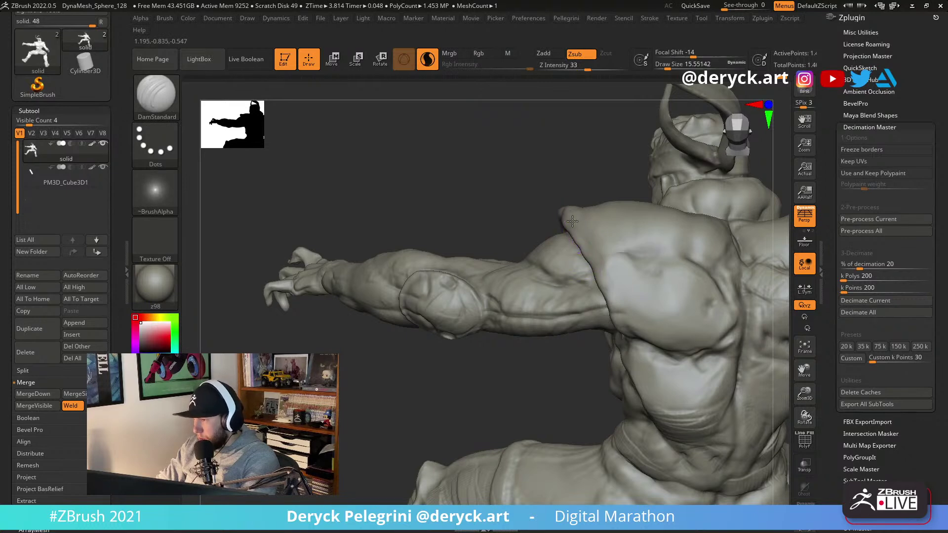
mouse_move(585, 266)
mouse_down()
mouse_move(423, 201)
mouse_move(607, 192)
mouse_move(596, 278)
mouse_move(484, 326)
mouse_up()
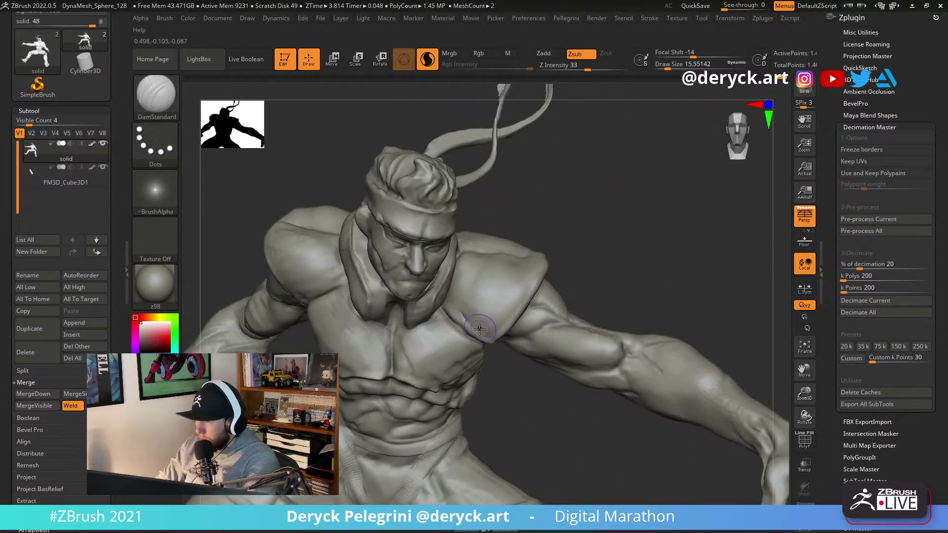
drag(539, 270, 540, 269)
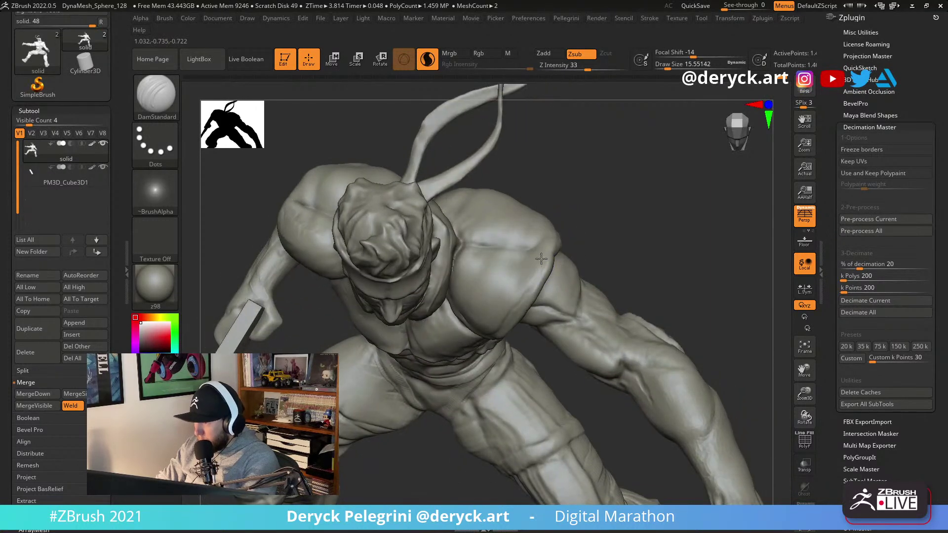
Raise the front vest shoulder edge on the gun arm with Standard at about 10.5.
mouse_move(578, 218)
mouse_down()
mouse_move(689, 179)
mouse_move(354, 287)
mouse_up()
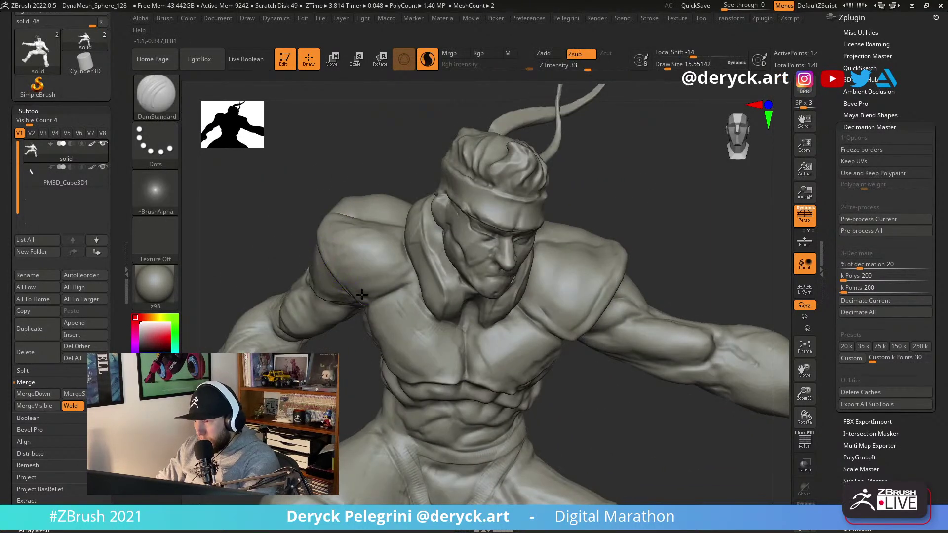
drag(318, 257, 316, 242)
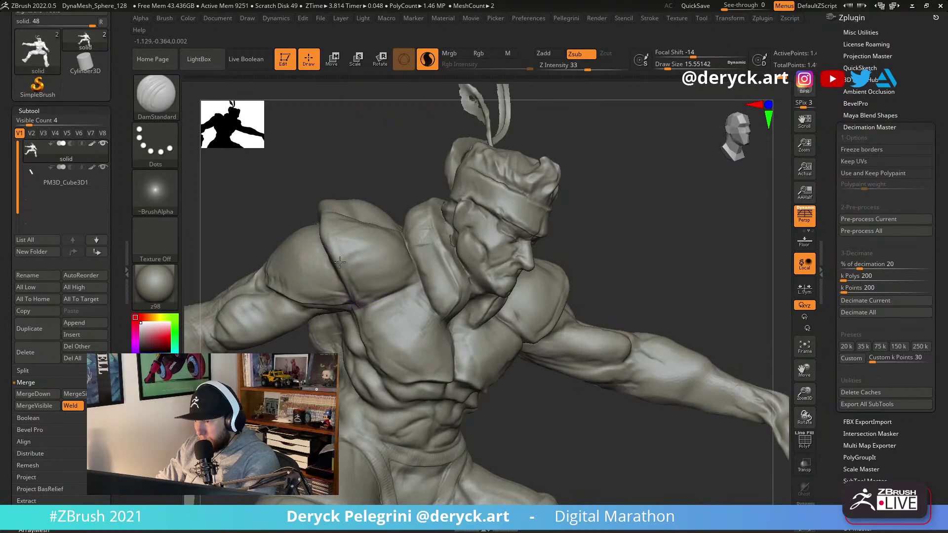
key(b)
key(s)
key(t)
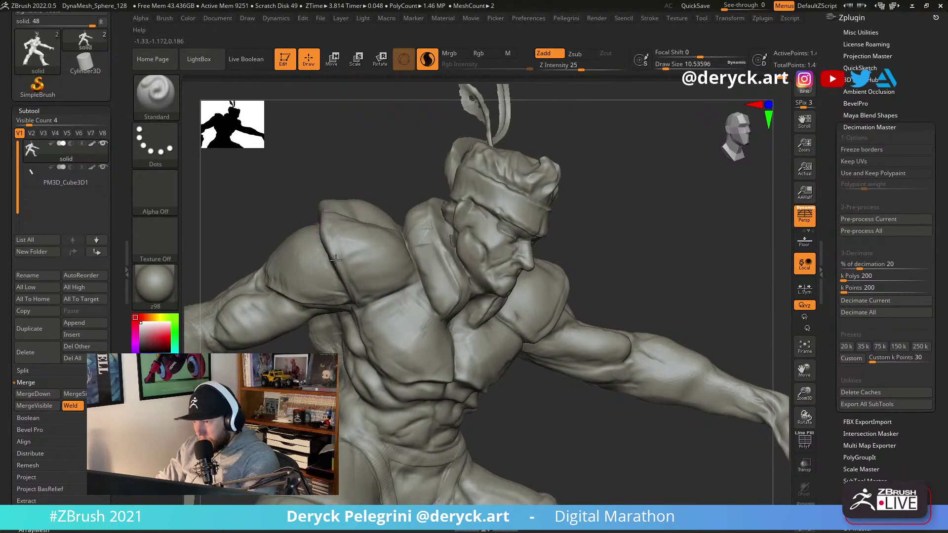
drag(283, 215, 341, 242)
Carve the gun-arm vest shoulder edge, front and top, with DamStandard at about 10.5.
key(b)
key(d)
key(s)
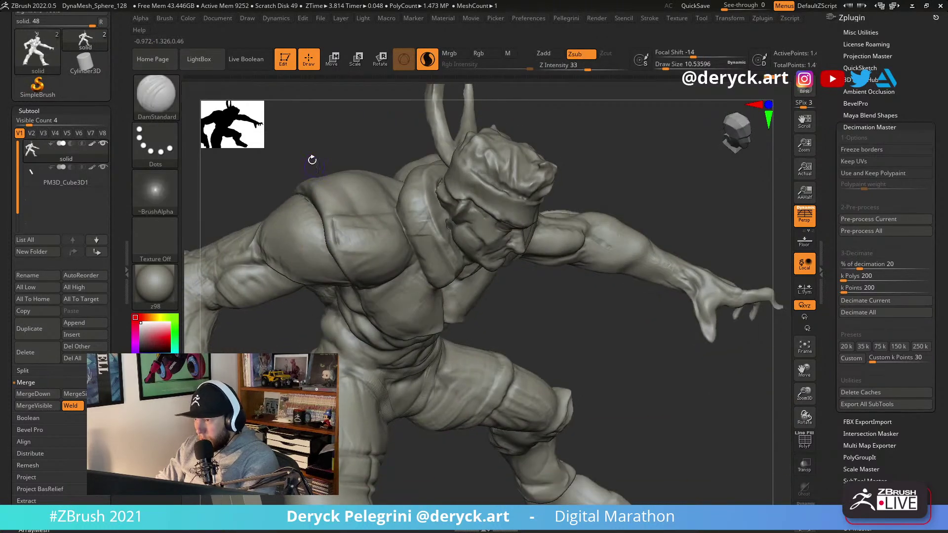
drag(314, 167, 322, 213)
drag(298, 168, 330, 225)
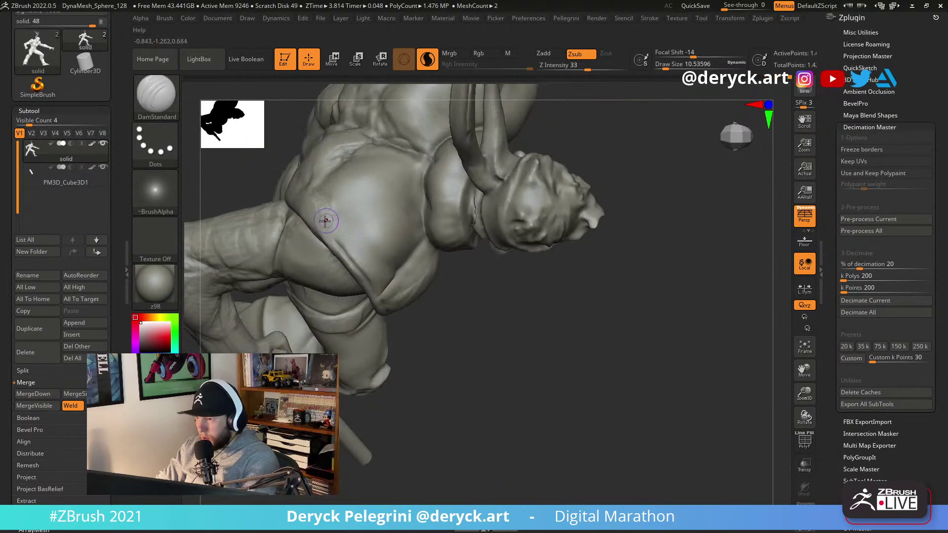
drag(390, 299, 438, 243)
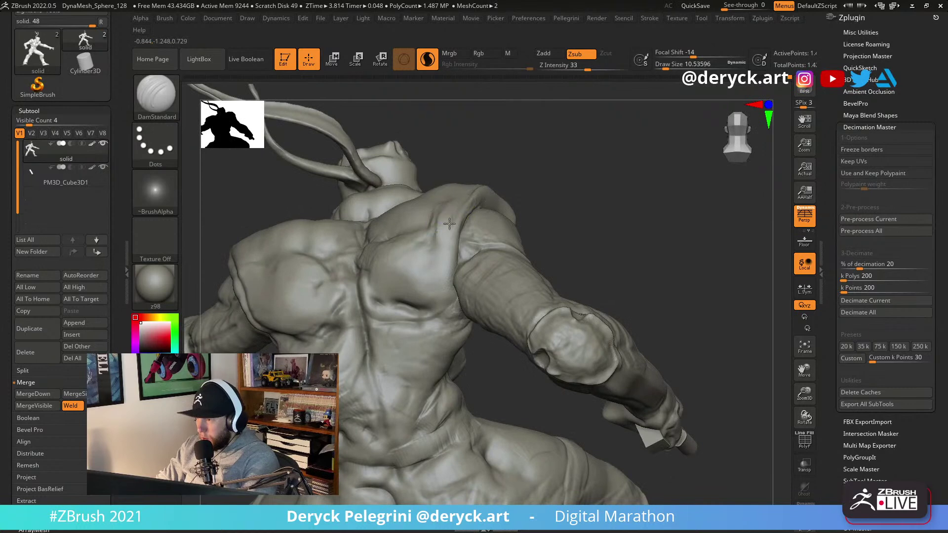
Raise the rear vest armhole rim on the gun-arm shoulder with Standard at about 10.5.
key(b)
key(s)
key(t)
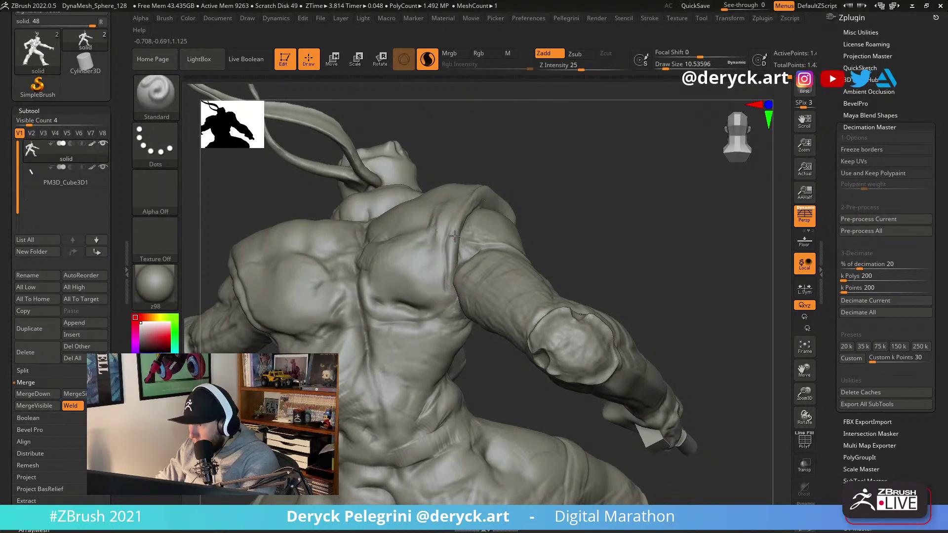
drag(459, 215, 506, 199)
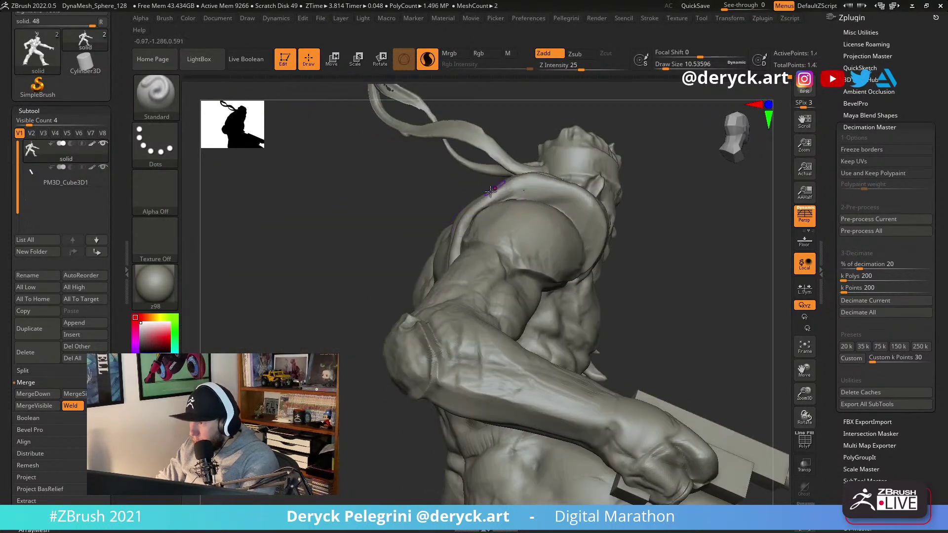
Adjust the upper contour of the gun-arm vest shoulder with Move at about 27.
key(b)
key(m)
key(v)
key(bracketleft)
key(bracketleft)
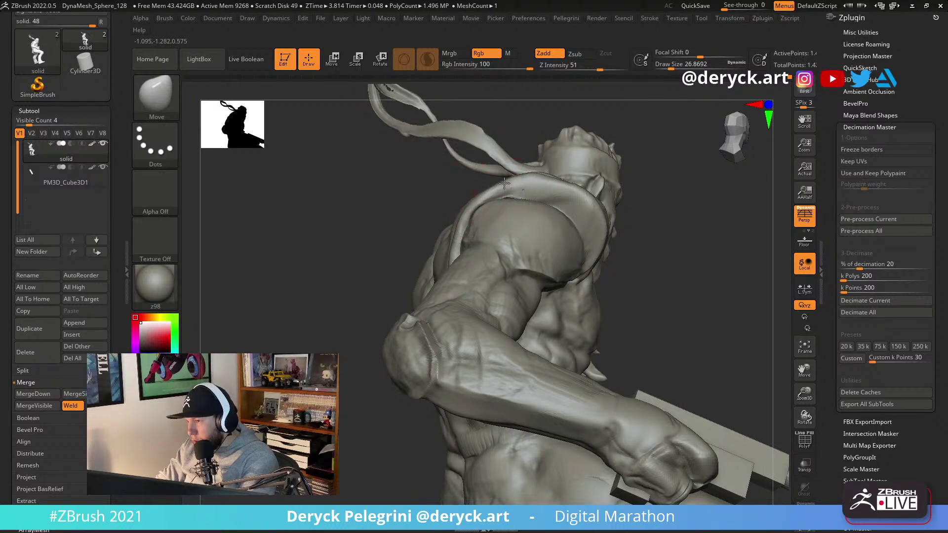
drag(446, 186, 413, 188)
Build up the vest rim over the top of the gun-arm shoulder with Standard at about 11.7.
key(b)
key(s)
key(t)
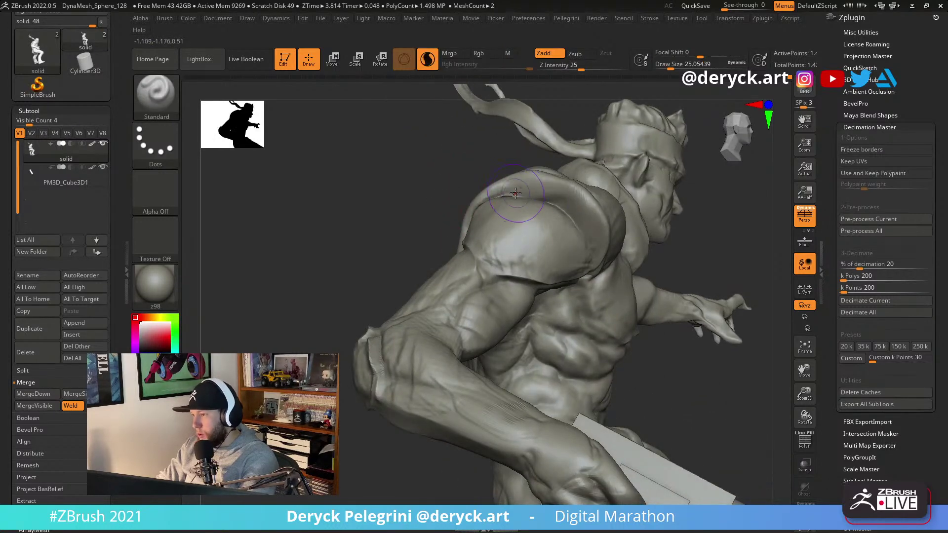
key(s)
drag(524, 186, 518, 186)
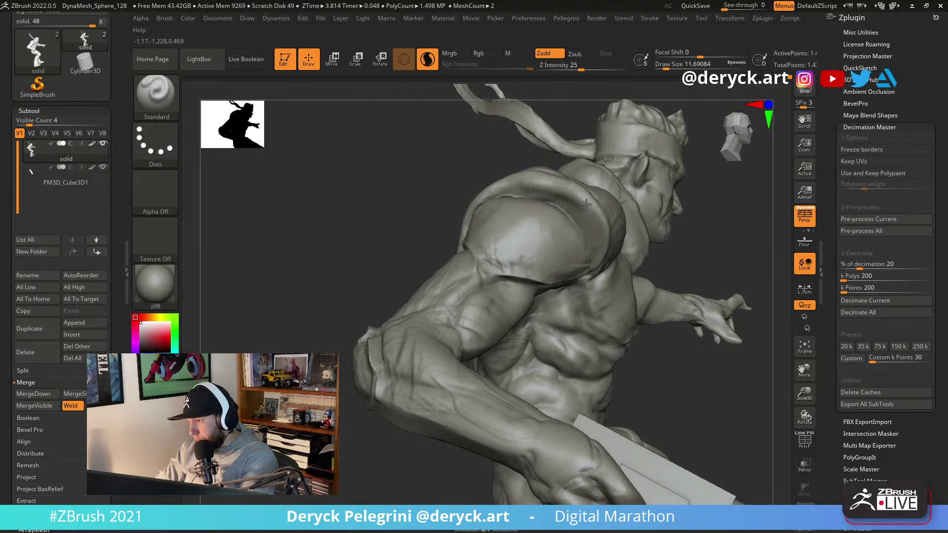
Carve the crease between the gun-arm deltoid and the vest rim with DamStandard at about 11.7.
key(b)
key(d)
key(s)
mouse_move(496, 192)
mouse_down()
mouse_move(564, 198)
mouse_move(591, 239)
mouse_move(590, 259)
mouse_up()
drag(650, 280, 610, 262)
Raise the front vest armhole edge beside the gun-arm deltoid with Standard at about 11.7.
key(b)
key(s)
key(t)
drag(585, 214, 603, 260)
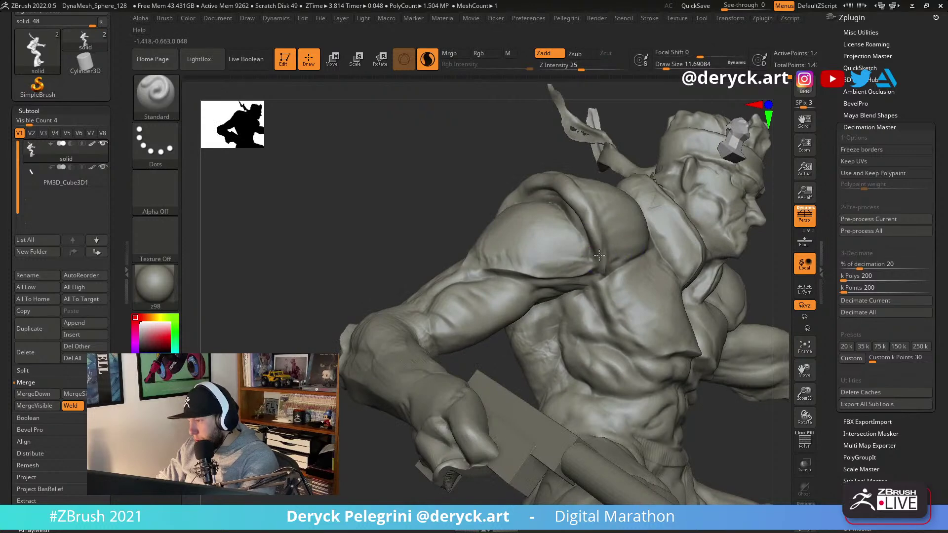
mouse_move(489, 165)
mouse_down()
mouse_move(475, 193)
mouse_move(543, 233)
mouse_up()
Adjust the waist and hip proportions of the whole figure with Move at about 71.
key(b)
key(m)
key(v)
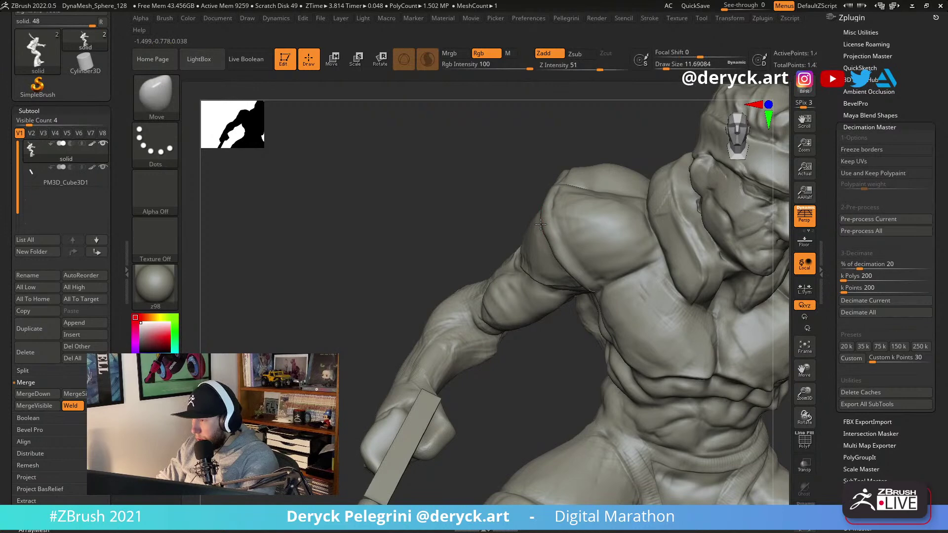
alt+drag(463, 193, 307, 214)
drag(394, 206, 338, 209)
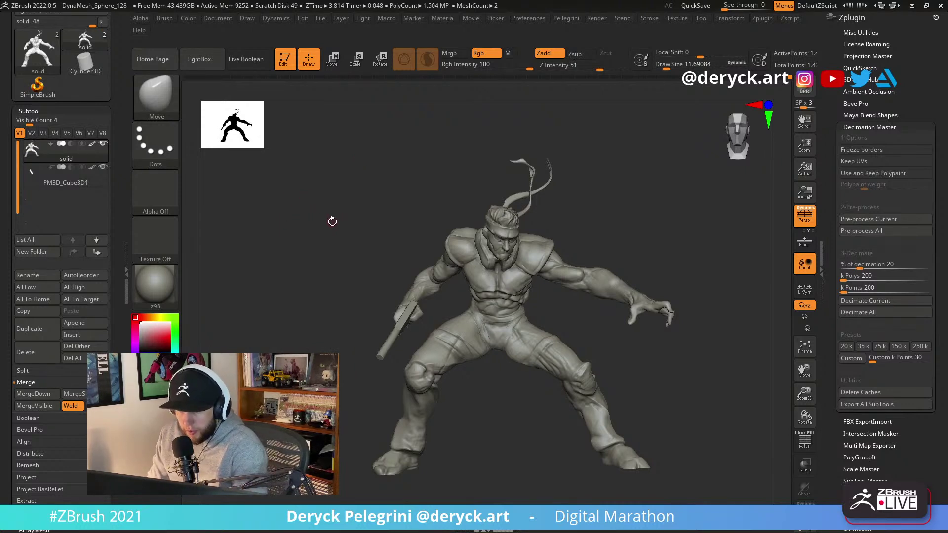
mouse_move(364, 206)
mouse_down()
mouse_move(341, 205)
mouse_move(321, 241)
mouse_move(313, 232)
mouse_move(341, 281)
mouse_up()
key(s)
drag(536, 339, 554, 330)
key(s)
drag(470, 320, 470, 320)
key(s)
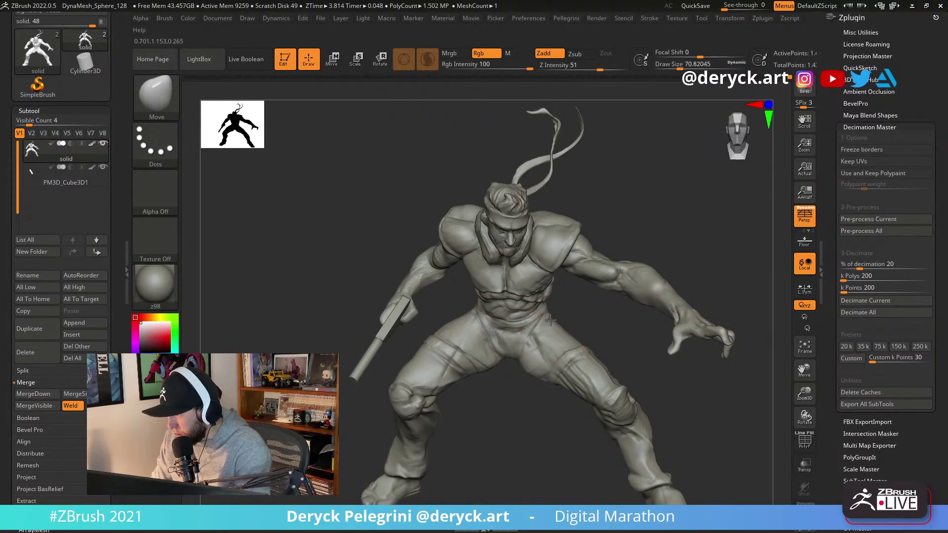
right_drag(551, 321, 563, 331)
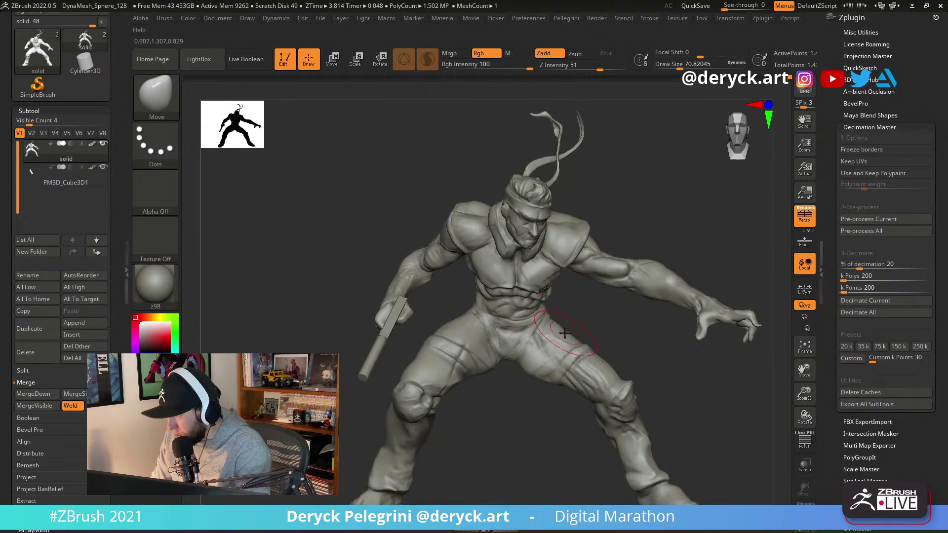
drag(575, 323, 561, 336)
Reshape the areas around both eyes with Move at about 13.
alt+drag(529, 411, 514, 382)
mouse_move(341, 283)
mouse_down()
mouse_move(268, 292)
mouse_move(307, 263)
mouse_move(278, 302)
mouse_move(200, 225)
mouse_move(245, 248)
mouse_up()
mouse_move(323, 276)
shift+mouse_down()
mouse_move(339, 279)
mouse_move(324, 259)
mouse_move(380, 361)
mouse_move(350, 421)
shift+mouse_up()
mouse_move(614, 292)
alt+mouse_down()
mouse_move(664, 393)
mouse_move(662, 410)
alt+mouse_up()
key(s)
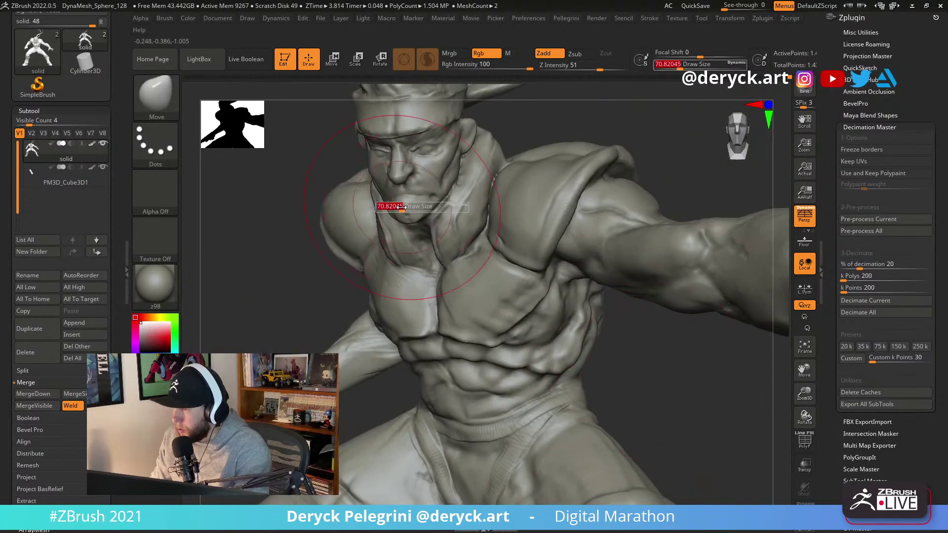
drag(401, 207, 368, 202)
mouse_move(305, 154)
mouse_down()
mouse_move(360, 225)
mouse_move(363, 301)
mouse_up()
key(s)
drag(521, 291, 508, 290)
key(s)
drag(572, 299, 567, 299)
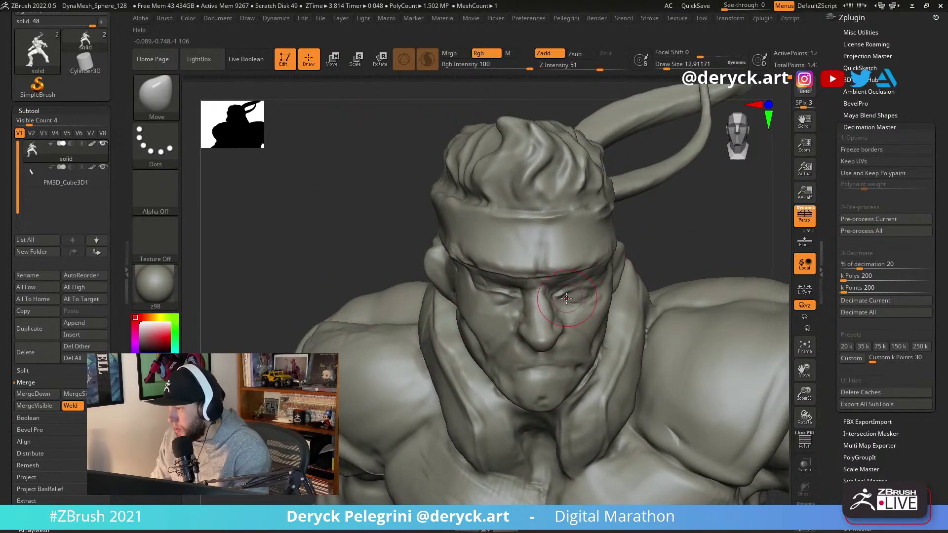
Build up fine eyelid forms around both eyes with Standard at about 2.2.
key(2)
key(3)
key(s)
mouse_move(491, 298)
mouse_down()
mouse_move(518, 311)
mouse_move(482, 289)
mouse_up()
key(1)
key(s)
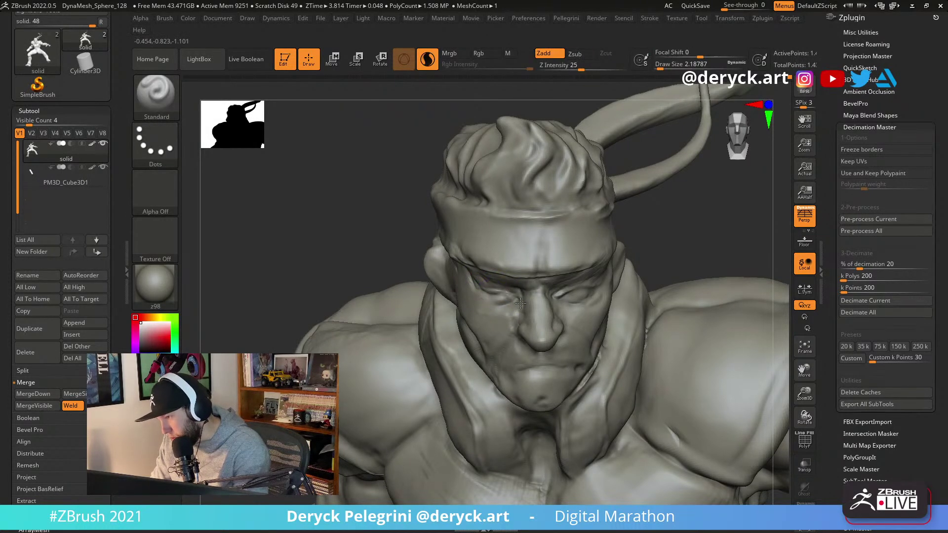
drag(650, 250, 635, 251)
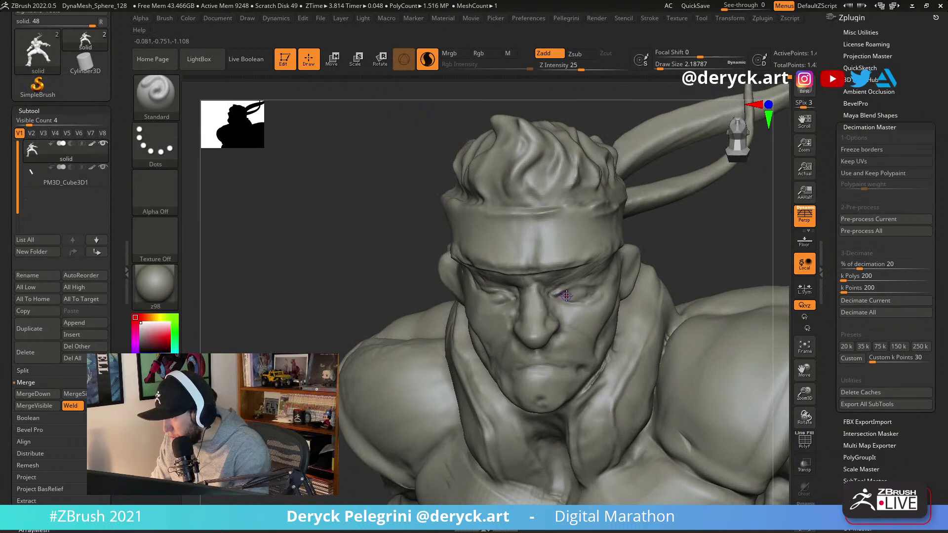
Carve the inner corner and lids of the eye on the outstretched-arm side with DamStandard at about 4.3.
key(2)
key(s)
drag(564, 296, 566, 296)
drag(554, 297, 574, 287)
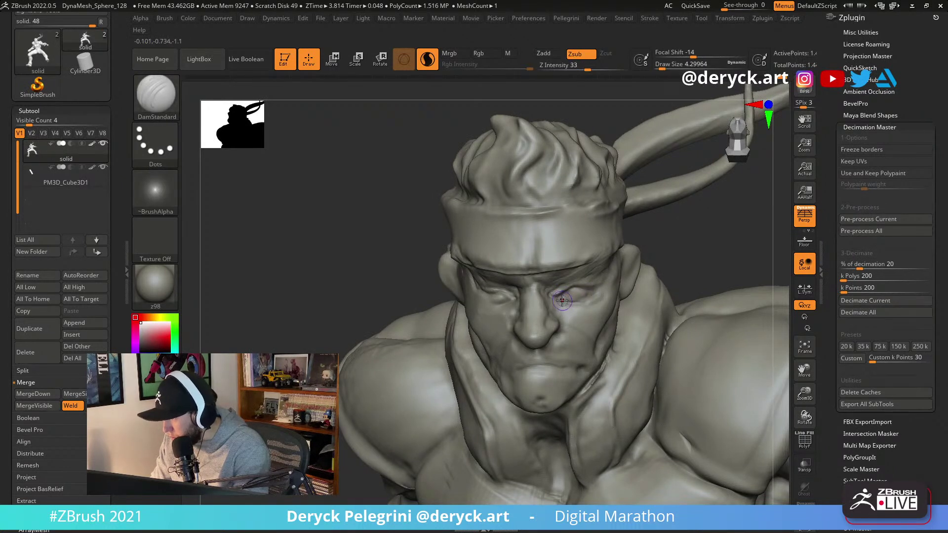
Build up the cheek beside the nose with ClayBuildup, and flatten the side of the nose with Flatten at about 9.4.
key(3)
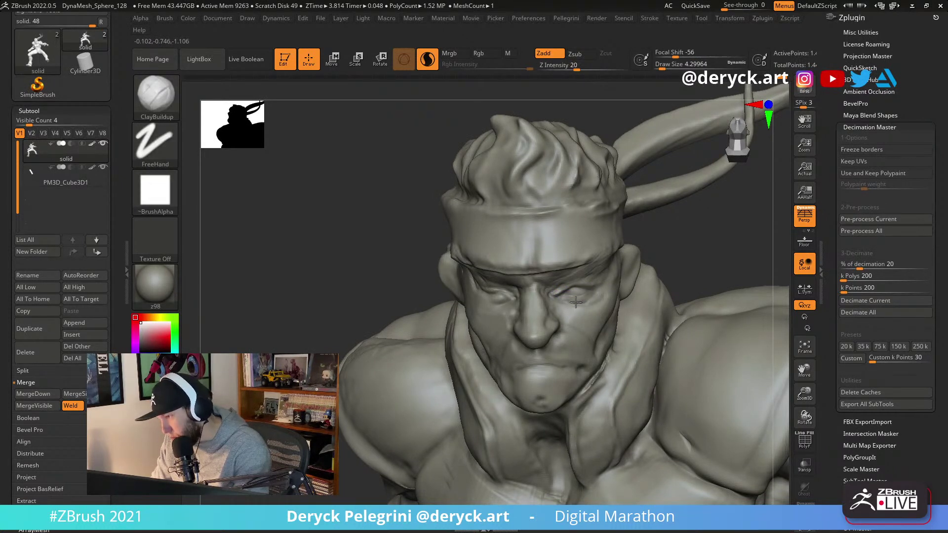
key(s)
click(520, 319)
key(4)
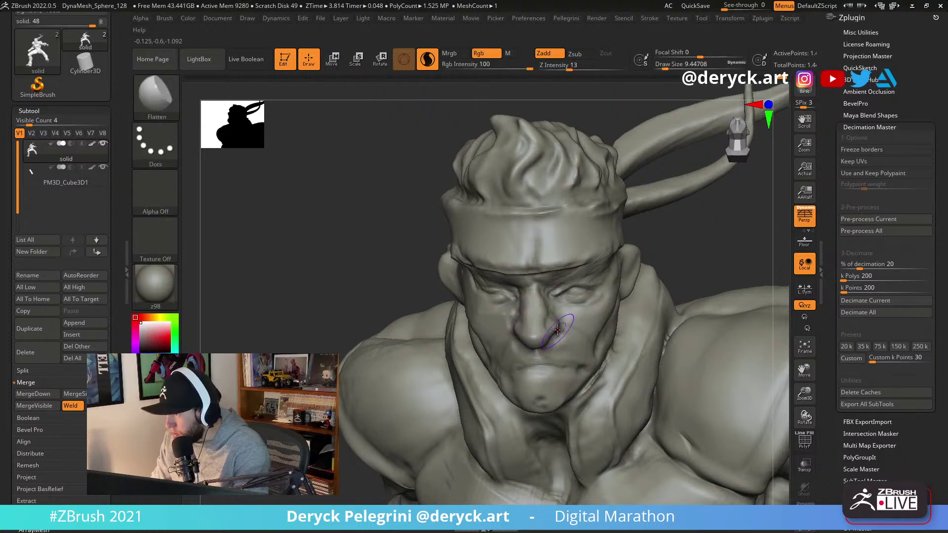
mouse_move(554, 320)
mouse_down()
mouse_move(584, 351)
mouse_move(567, 329)
mouse_move(567, 337)
mouse_up()
Carve the folds running from the nose to the mouth corners with DamStandard at about 9.4.
key(2)
drag(417, 264, 353, 252)
drag(571, 327, 588, 341)
drag(409, 283, 494, 295)
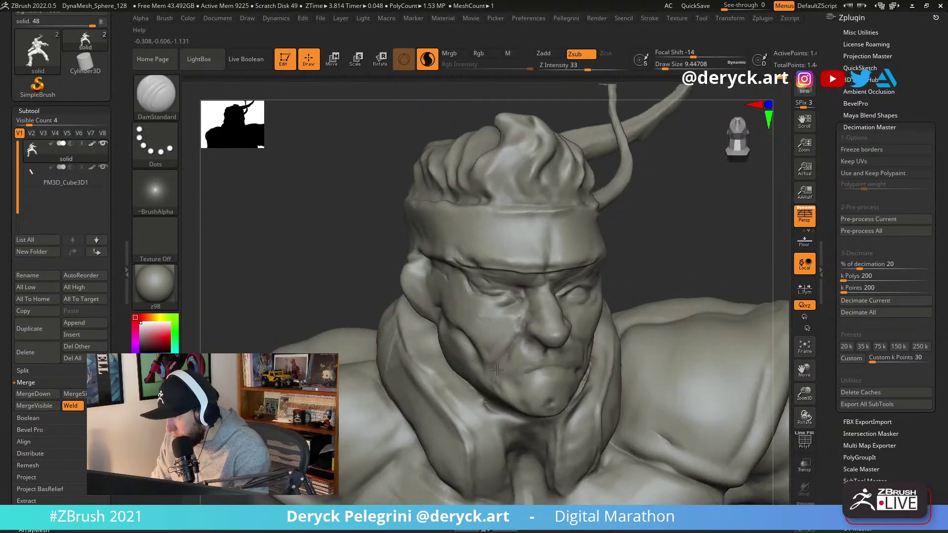
Build up the sides of the nose and the adjoining cheeks with ClayBuildup at about 5.
key(1)
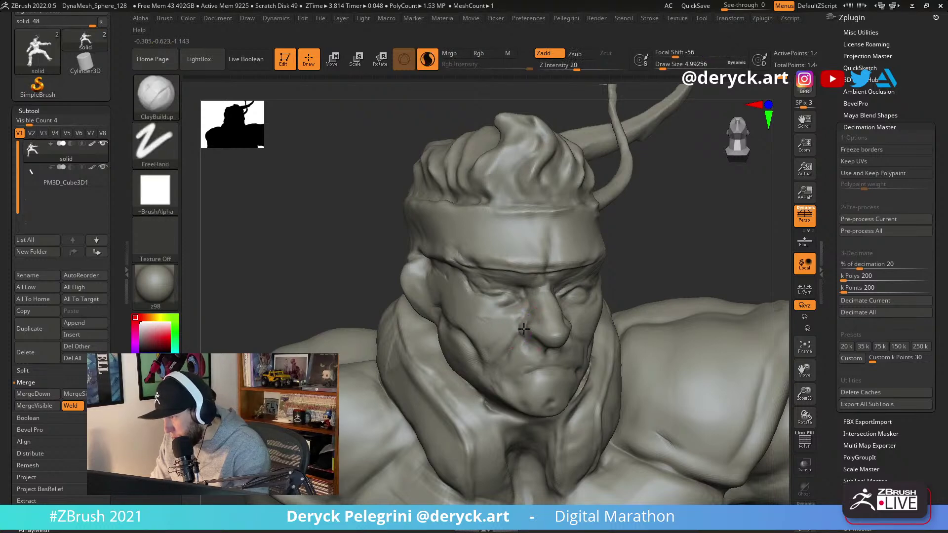
right_drag(526, 334, 568, 318)
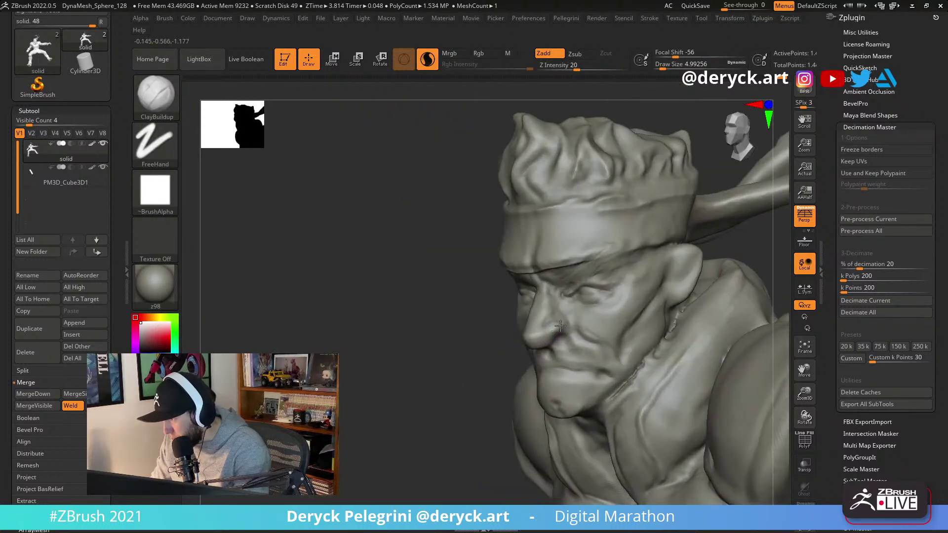
key(1)
mouse_move(501, 330)
mouse_down()
mouse_move(535, 343)
mouse_move(546, 355)
mouse_move(533, 371)
mouse_move(549, 369)
mouse_up()
Carve the mouth corners with DamStandard at about 3.7, and fill out the surrounding cheeks with ClayBuildup at about 11.7.
key(s)
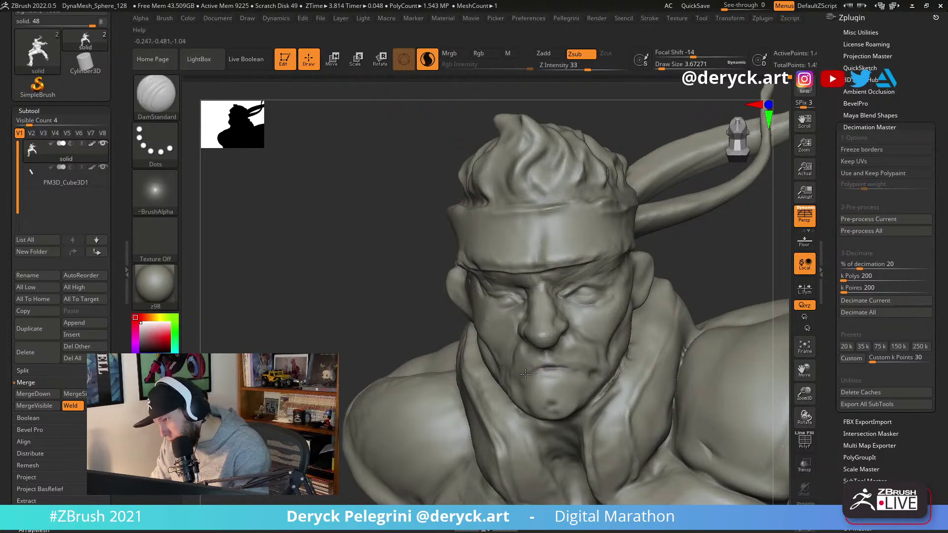
drag(716, 298, 696, 300)
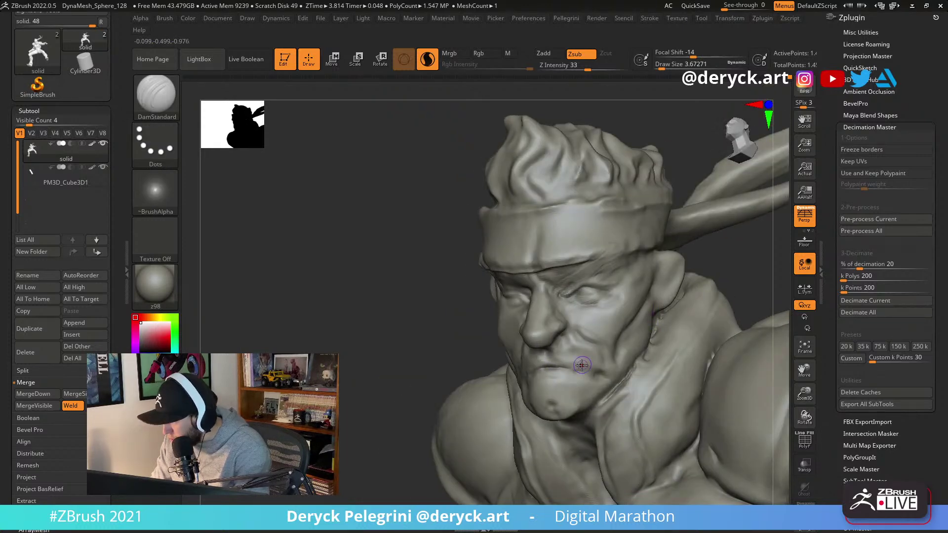
key(b)
key(c)
key(b)
key(s)
drag(587, 360, 590, 357)
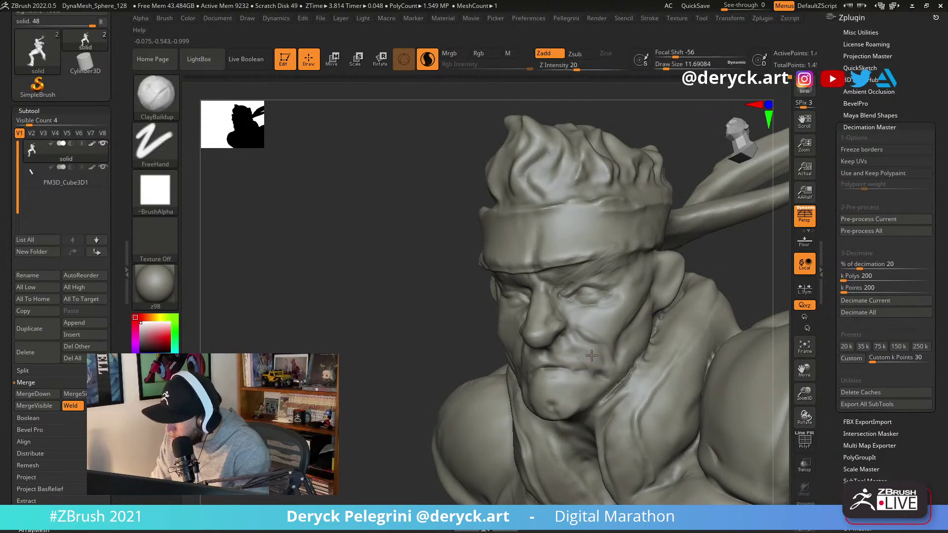
mouse_move(484, 359)
mouse_down()
mouse_move(524, 367)
mouse_move(514, 376)
mouse_up()
key(shift)
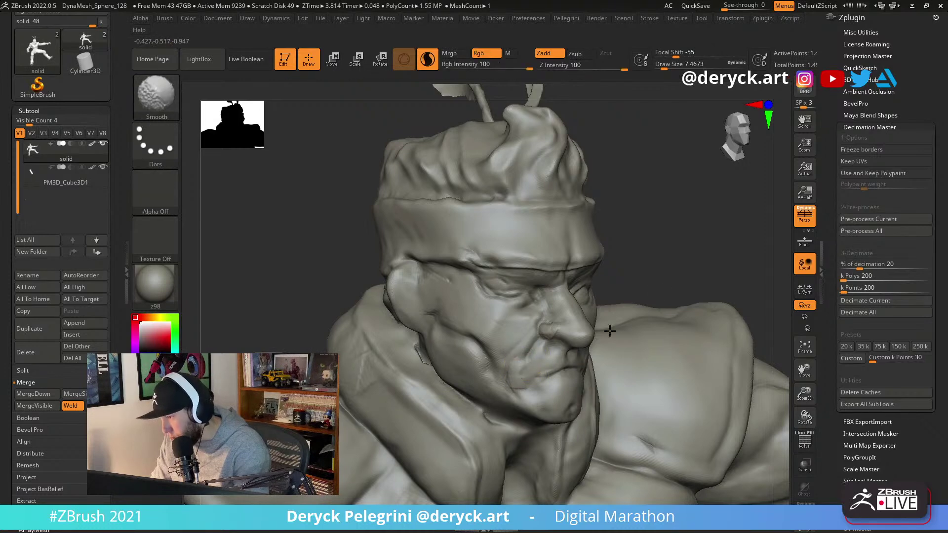
Carve fine lines around the gun-arm-side eye with DamStandard at about 2.6.
right_drag(578, 247, 419, 169)
ctrl+right_drag(366, 205, 434, 301)
key(b)
key(d)
key(s)
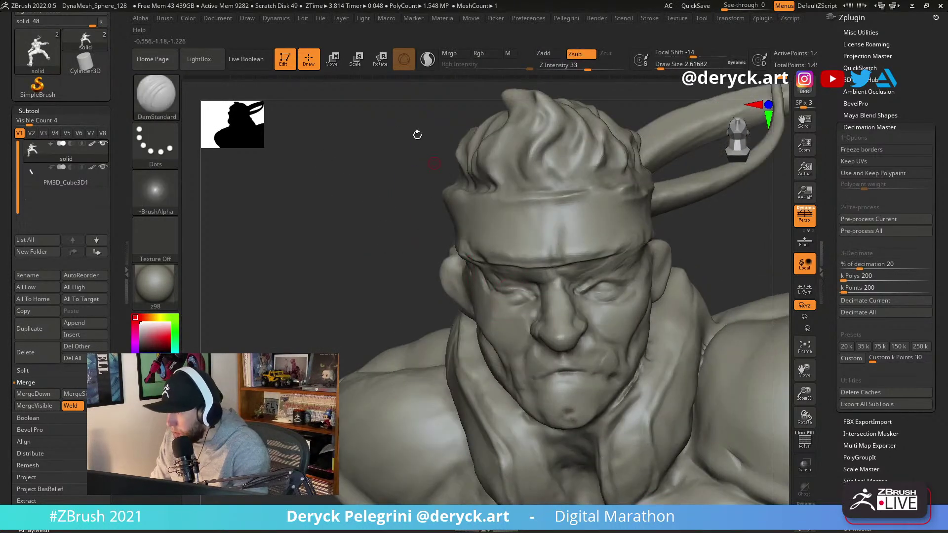
key(backslash)
mouse_move(514, 306)
mouse_down()
mouse_move(523, 306)
mouse_move(503, 308)
mouse_up()
Build up the gun-arm-side eyelid with ClayBuildup at about 2.6, and recut its lines with DamStandard at about 4.3.
key(b)
key(c)
key(b)
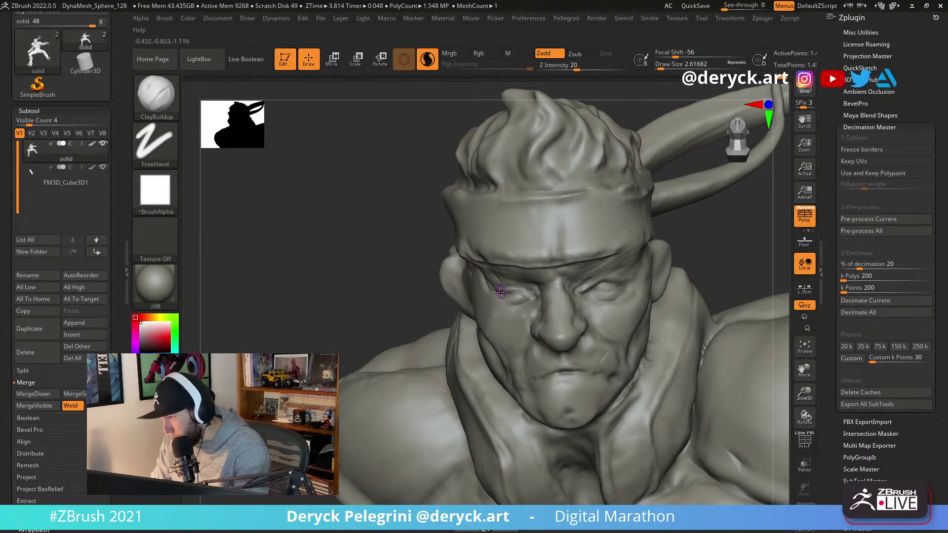
key(b)
key(d)
key(s)
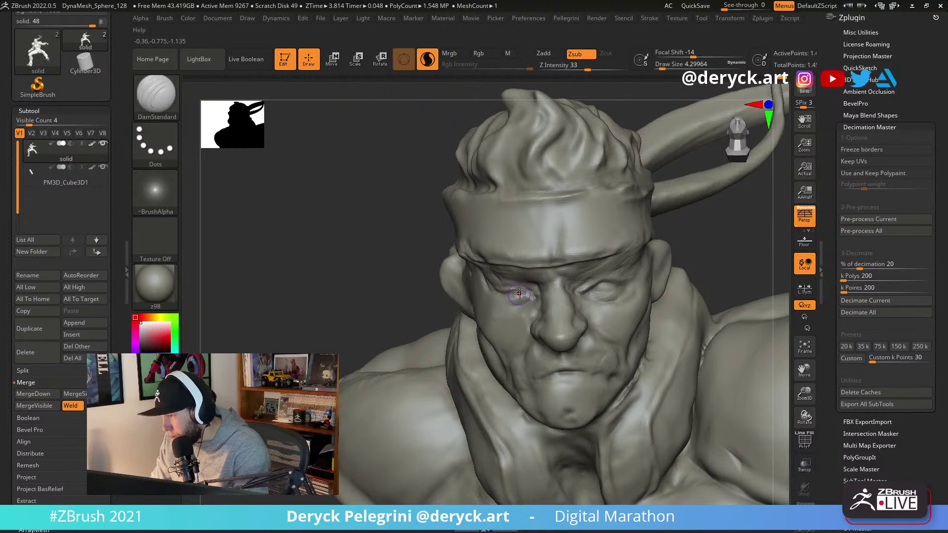
Fill out the gun-arm-side eye with ClayBuildup at about 4.3 to 6.6.
key(b)
key(c)
key(b)
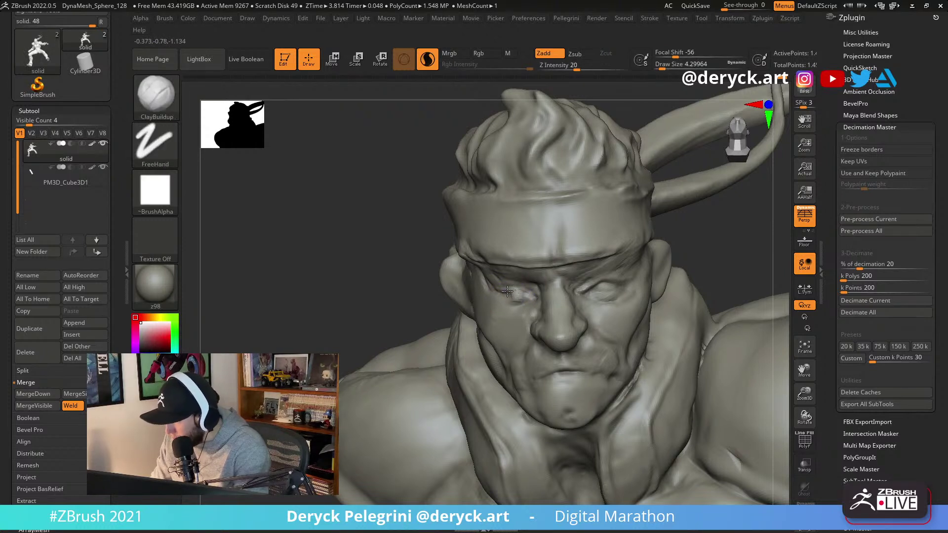
drag(509, 289, 522, 292)
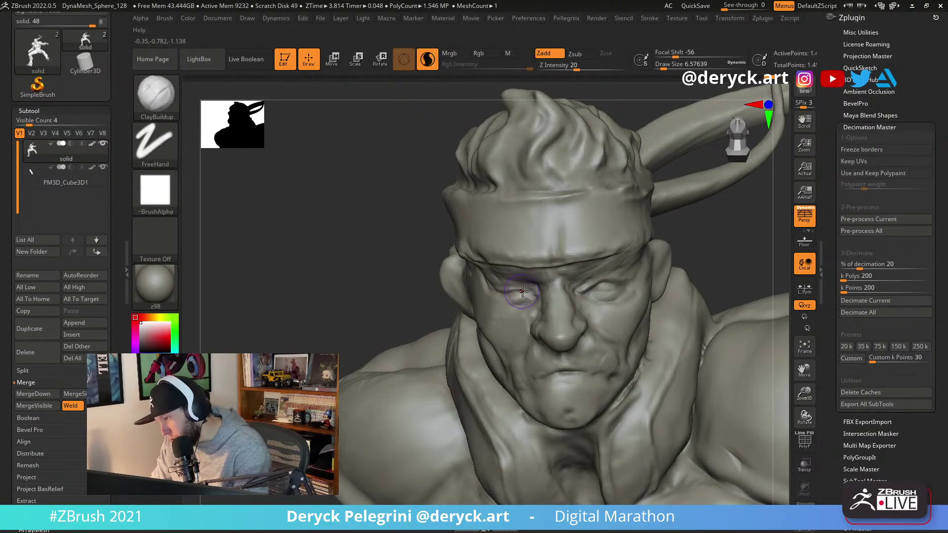
Build up the eyelids and inner corners of both eyes with ClayBuildup at about 5.0.
key(s)
drag(519, 292, 517, 293)
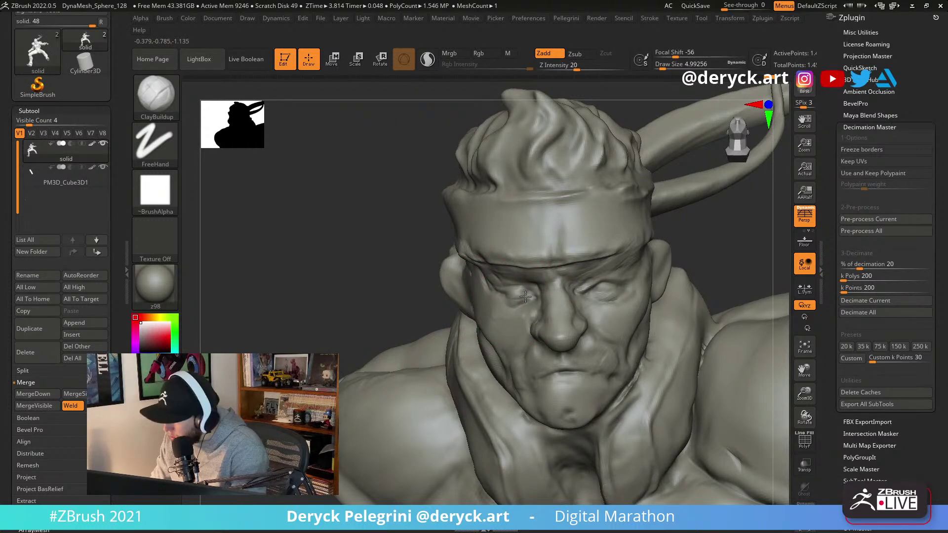
drag(507, 289, 524, 291)
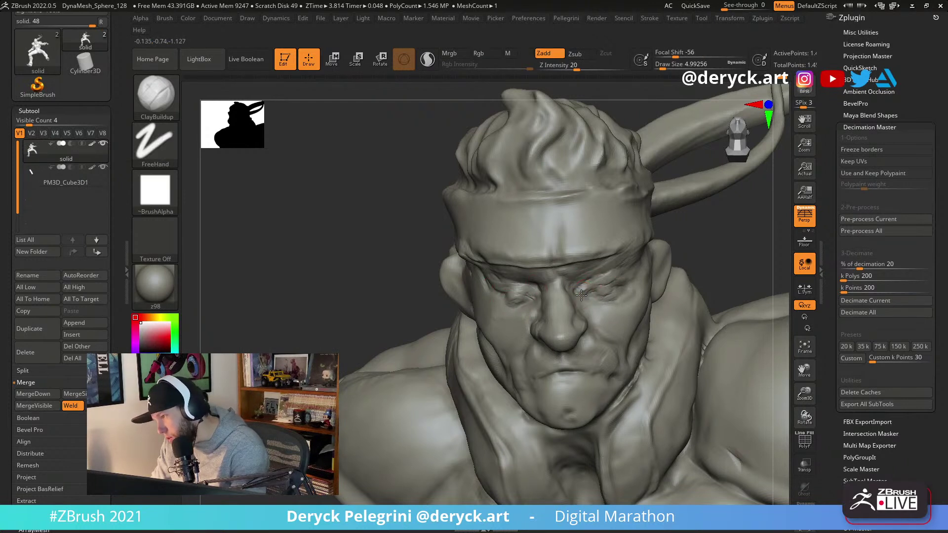
mouse_move(420, 271)
mouse_down()
mouse_move(486, 281)
mouse_move(491, 294)
mouse_up()
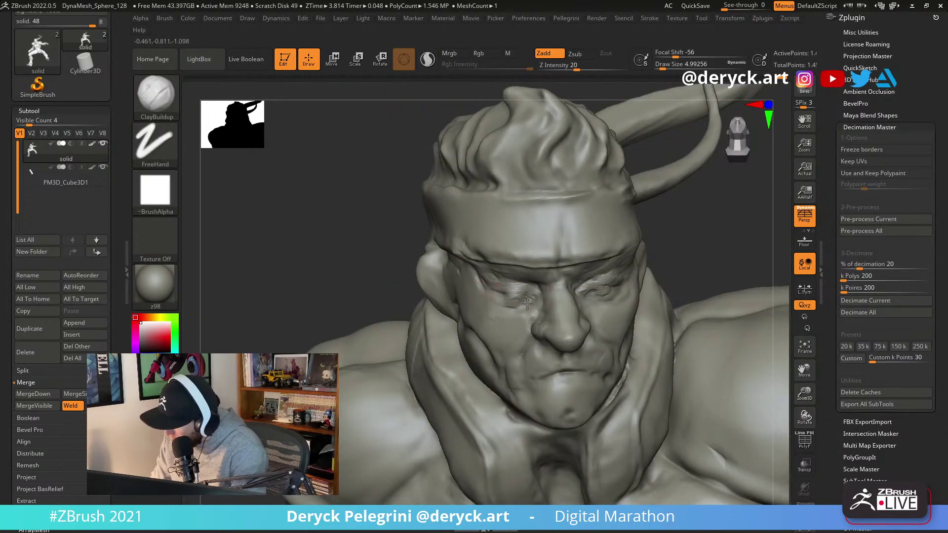
drag(728, 243, 585, 296)
mouse_move(388, 275)
mouse_down()
mouse_move(387, 259)
mouse_move(370, 250)
mouse_move(513, 296)
mouse_up()
Carve the creases and outer corners of both eyes with DamStandard at about 5.0.
key(b)
key(d)
key(s)
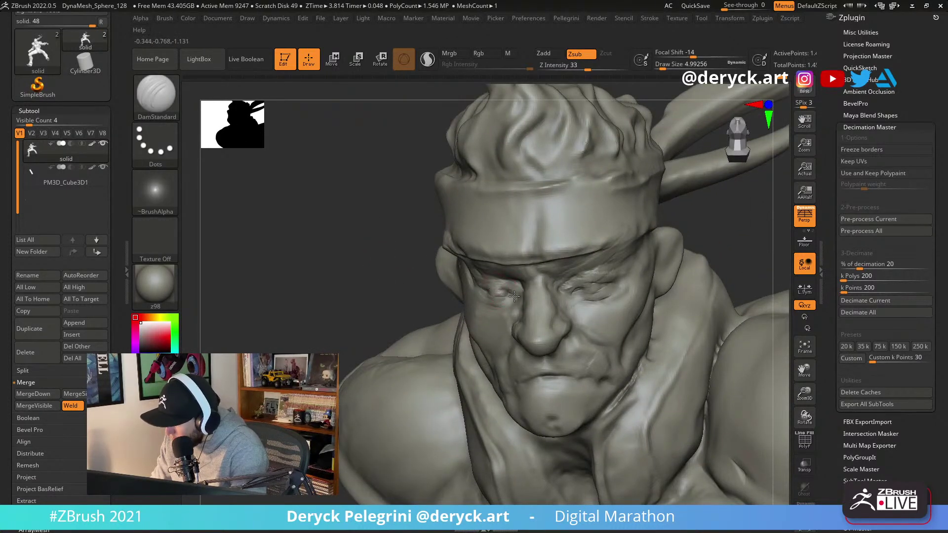
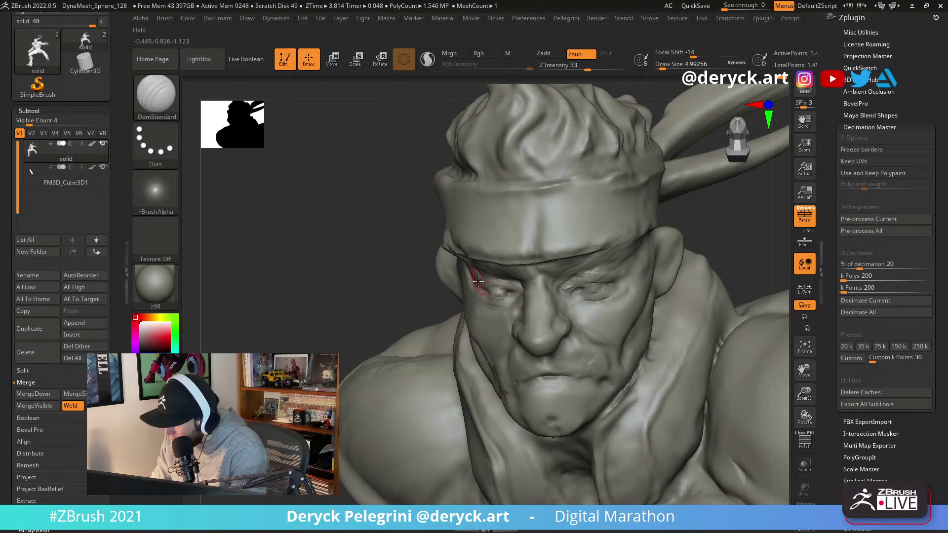
drag(420, 248, 606, 277)
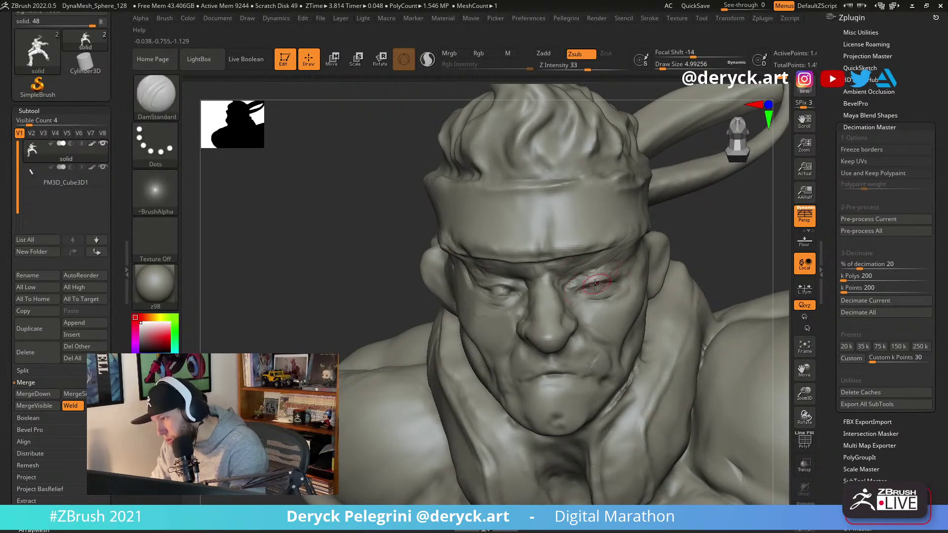
key(ctrl)
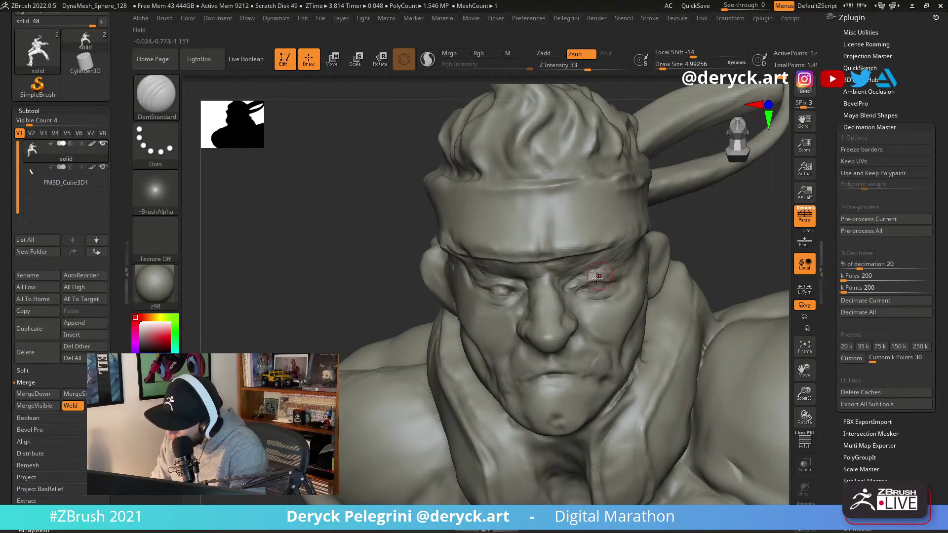
Adjust the eye outlines with Move at about 5.0, and recut the outer eye corner with DamStandard.
key(b)
key(m)
key(v)
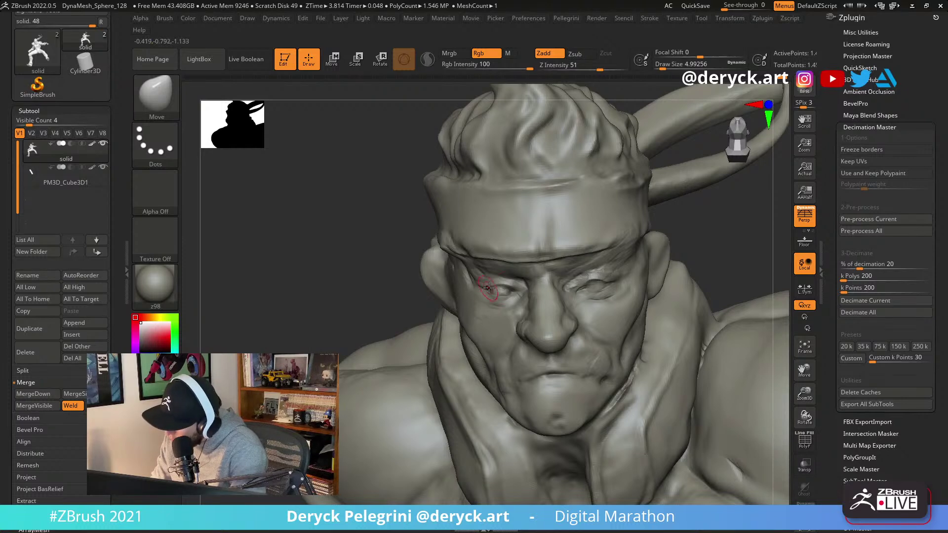
key(b)
key(d)
key(s)
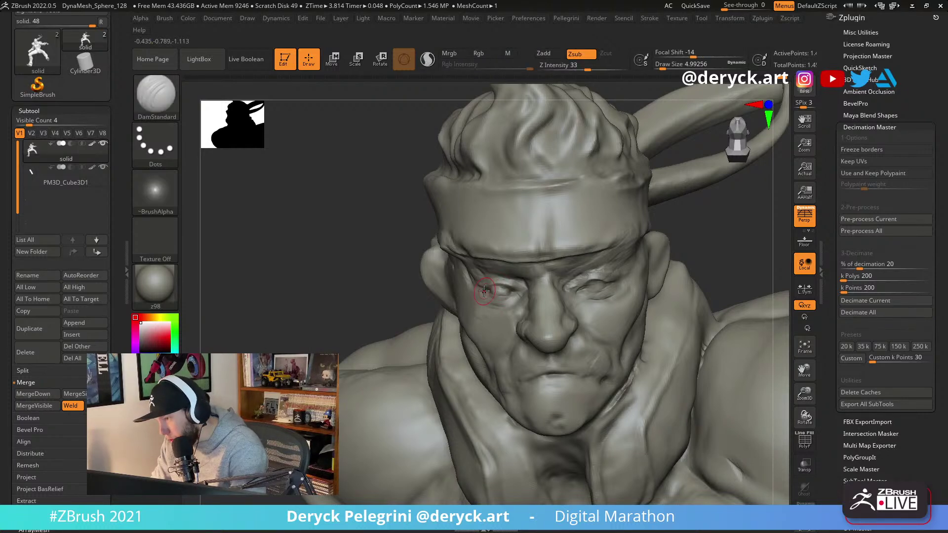
mouse_move(487, 299)
right_down()
mouse_move(345, 223)
mouse_move(588, 289)
mouse_move(687, 243)
mouse_move(543, 213)
mouse_move(376, 199)
mouse_move(385, 203)
mouse_move(381, 247)
mouse_move(572, 292)
right_up()
Reshape the eye on the outstretched-arm side with Move at about 9.4, and even out its surroundings with Flatten.
key(b)
key(c)
key(b)
key(b)
key(m)
key(v)
key(s)
drag(572, 293, 592, 289)
key(b)
key(f)
key(l)
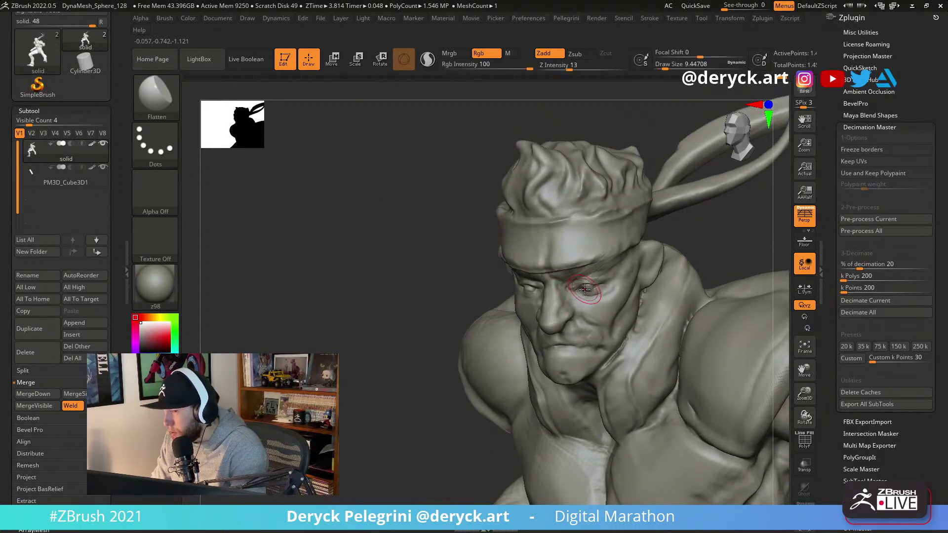
Reshape the ear and temple from the side with Move at about 25.
mouse_move(562, 289)
right_down()
mouse_move(677, 275)
mouse_move(509, 246)
right_up()
key(b)
key(m)
key(v)
key(s)
drag(500, 243, 508, 240)
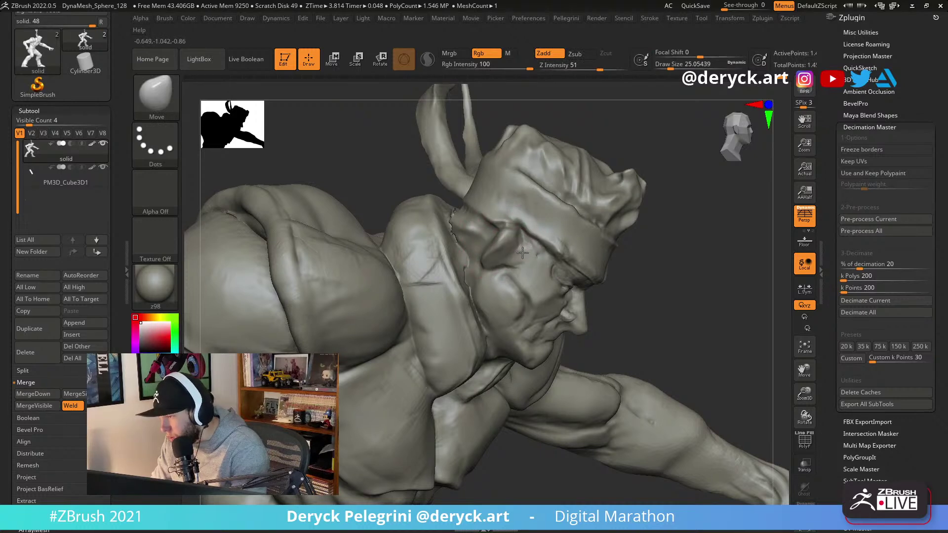
right_drag(515, 252, 595, 284)
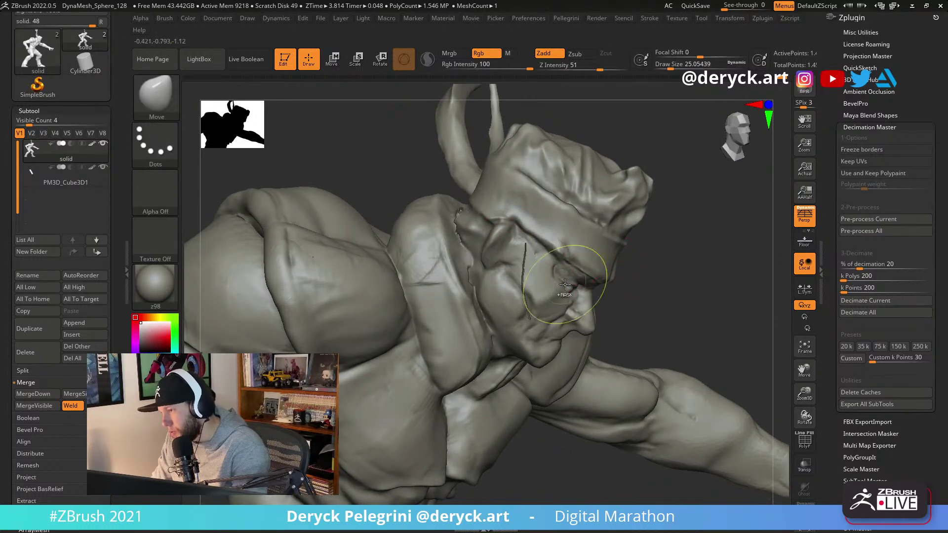
Isolate the head and refine the area between ear and temple with Move at about 12.9.
mouse_move(538, 285)
ctrl+shift+mouse_down()
mouse_move(625, 277)
mouse_move(538, 286)
mouse_move(459, 248)
mouse_move(504, 263)
ctrl+shift+mouse_up()
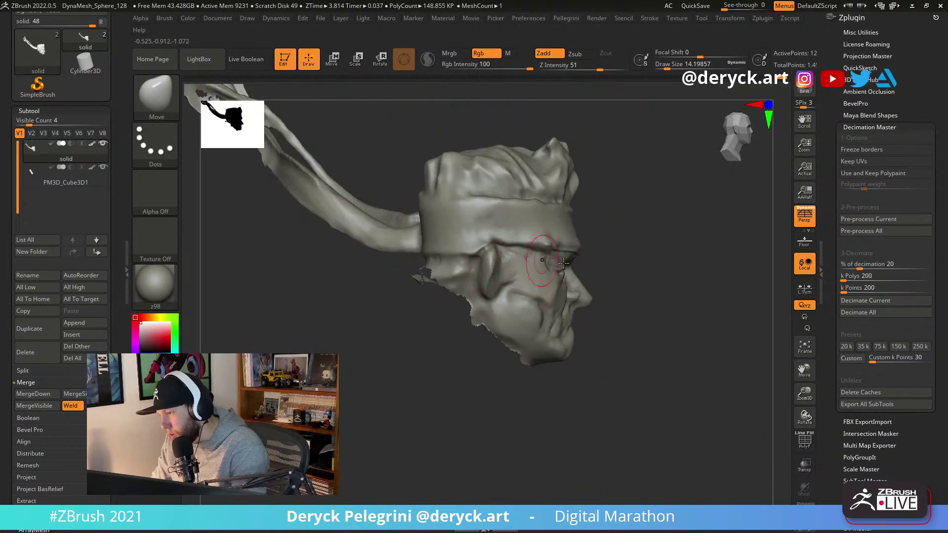
right_drag(529, 259, 508, 261)
key(s)
drag(508, 265, 512, 255)
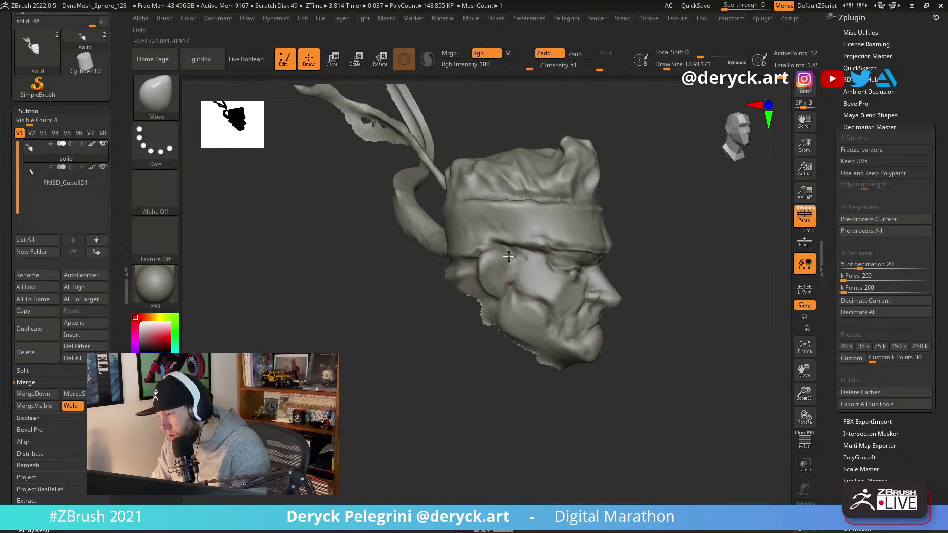
Carve the side of the face with DamStandard at about 11.7, and even out the cheek with Flatten.
mouse_move(605, 276)
right_down()
mouse_move(469, 301)
mouse_move(478, 295)
mouse_move(459, 336)
mouse_move(438, 262)
mouse_move(374, 229)
mouse_move(386, 236)
mouse_move(364, 233)
mouse_move(394, 229)
mouse_move(345, 184)
mouse_move(290, 201)
mouse_move(354, 203)
mouse_move(339, 203)
mouse_move(334, 223)
mouse_move(625, 275)
mouse_move(610, 247)
mouse_move(590, 272)
right_up()
key(b)
key(d)
key(s)
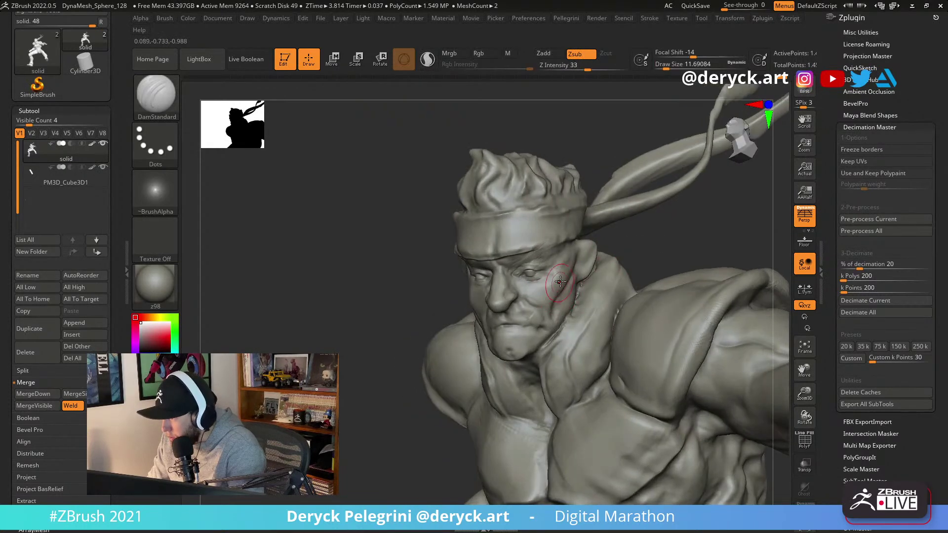
key(b)
key(f)
key(l)
key(b)
key(d)
key(s)
Recut the eye on the outstretched-arm side with DamStandard at about 5.0, and fill out its lid with ClayBuildup at about 5.8 to 8.4.
mouse_move(568, 277)
right_down()
mouse_move(548, 274)
mouse_move(639, 239)
mouse_move(604, 244)
right_up()
key(s)
drag(534, 275, 518, 277)
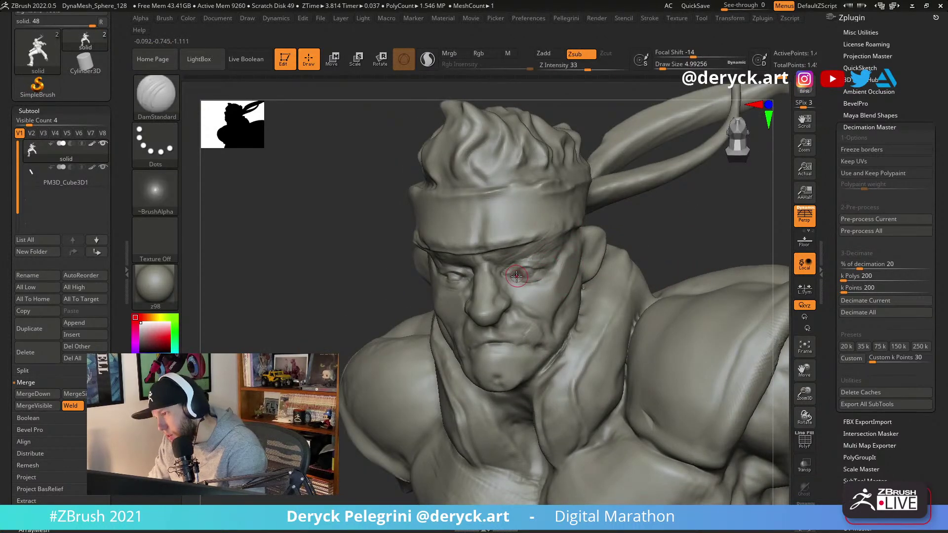
key(b)
key(c)
key(b)
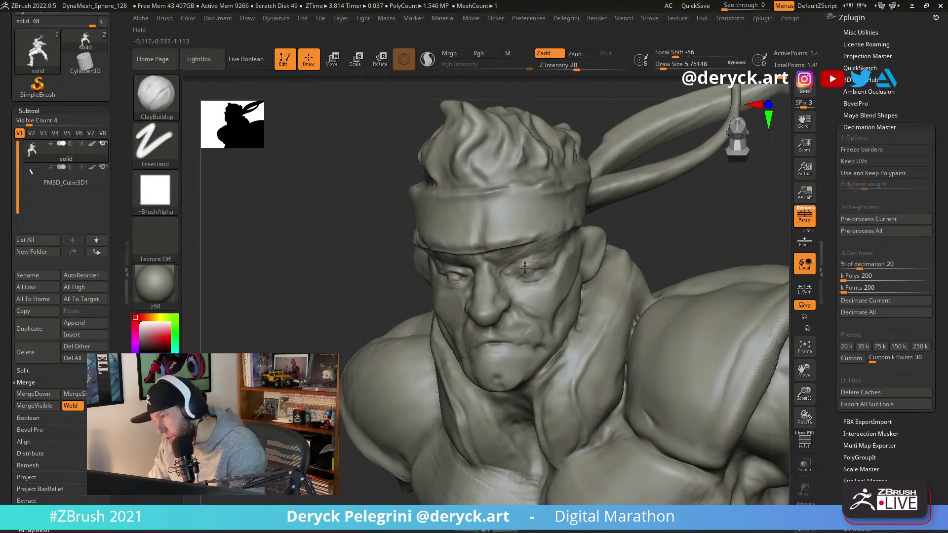
key(s)
shift+drag(531, 278, 523, 275)
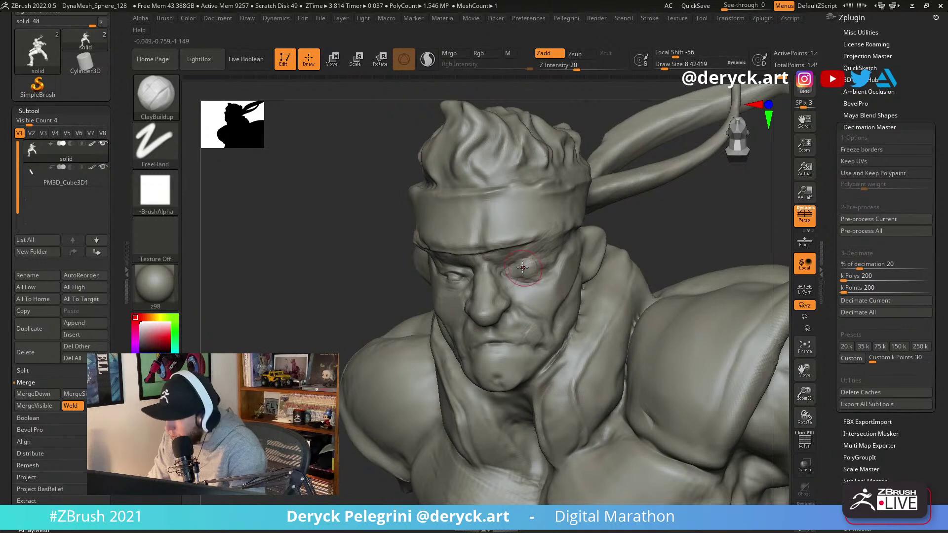
key(shift)
drag(339, 250, 462, 277)
mouse_move(518, 266)
shift+mouse_down()
mouse_move(513, 275)
mouse_move(534, 278)
shift+mouse_up()
Carve the inner eye corners beside the nose bridge with DamStandard at about 5.0.
key(b)
key(d)
key(s)
key(bracketleft)
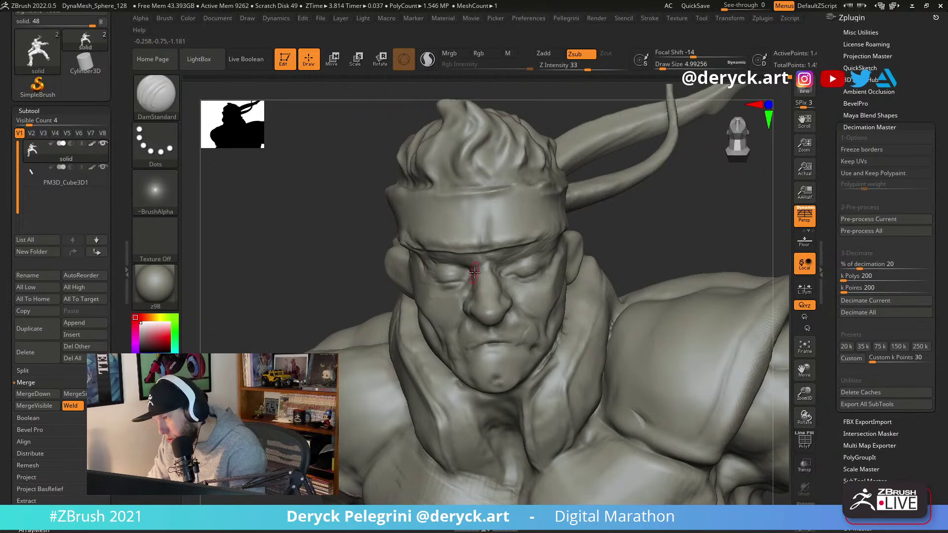
mouse_move(309, 216)
alt+mouse_down()
mouse_move(316, 221)
mouse_move(306, 205)
mouse_move(336, 206)
mouse_move(341, 242)
mouse_move(321, 218)
mouse_move(324, 231)
alt+mouse_up()
Reshape the nose and its surroundings with Move at about 11.7.
key(b)
key(m)
key(v)
key(s)
drag(513, 263, 516, 262)
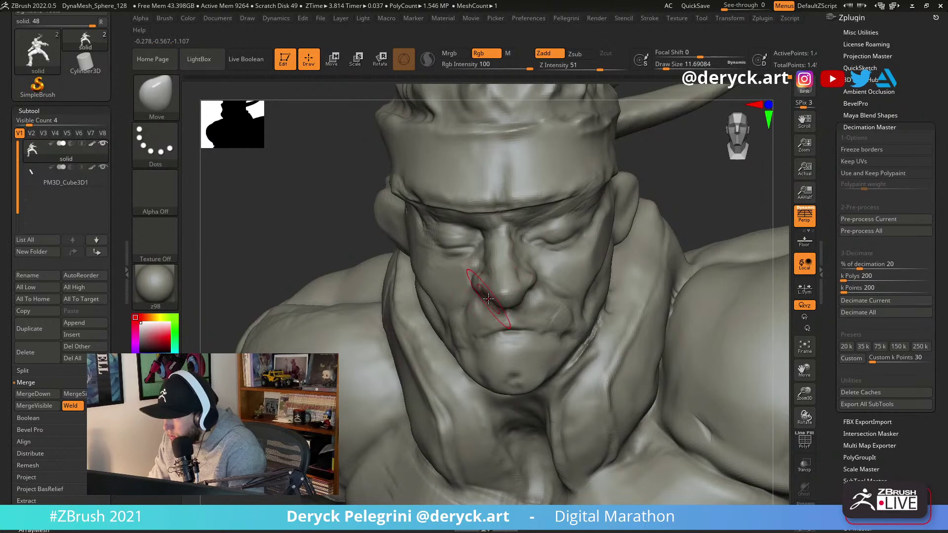
Flatten the planes of the nostril, nose tip and nose bridge with Flatten at about 5.0 to 8.4.
key(b)
key(f)
key(a)
key(s)
drag(488, 298, 484, 296)
drag(332, 235, 328, 202)
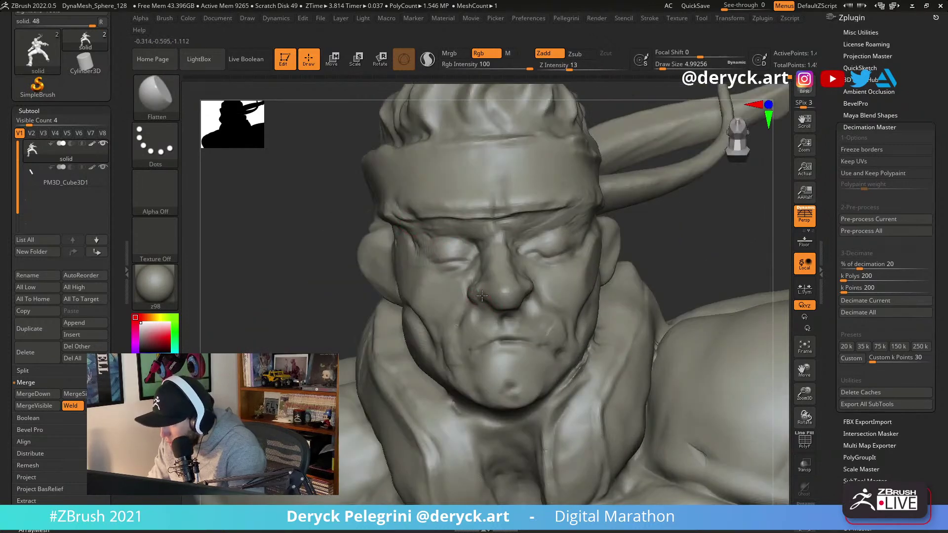
right_drag(538, 292, 587, 256)
right_drag(511, 294, 493, 294)
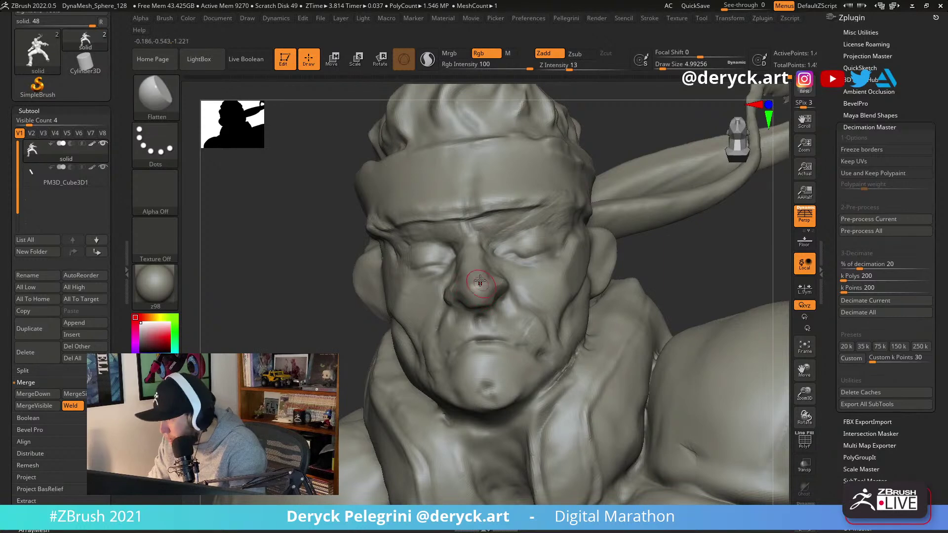
drag(672, 266, 666, 299)
key(s)
drag(465, 264, 469, 264)
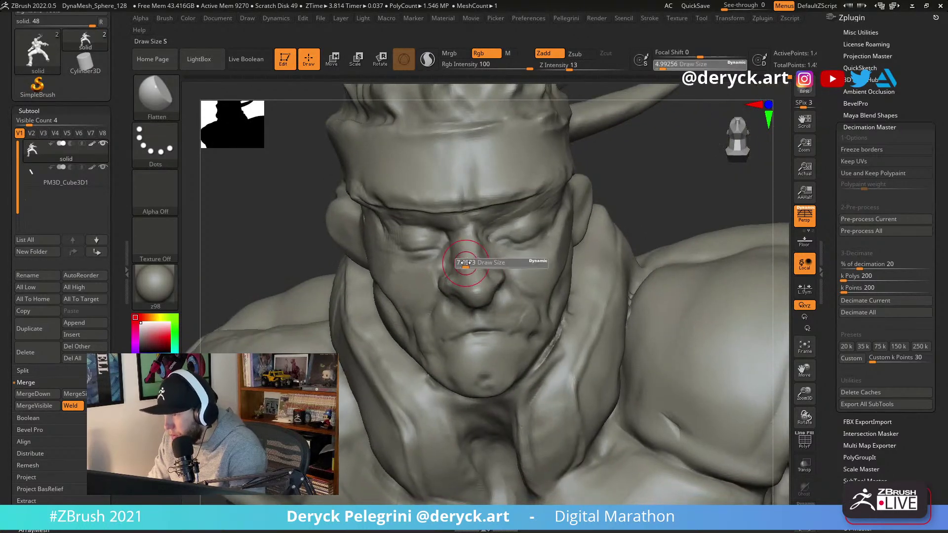
Carve around the nose bridge and along the crease behind the ear with DamStandard at about 8.4.
key(b)
key(d)
key(s)
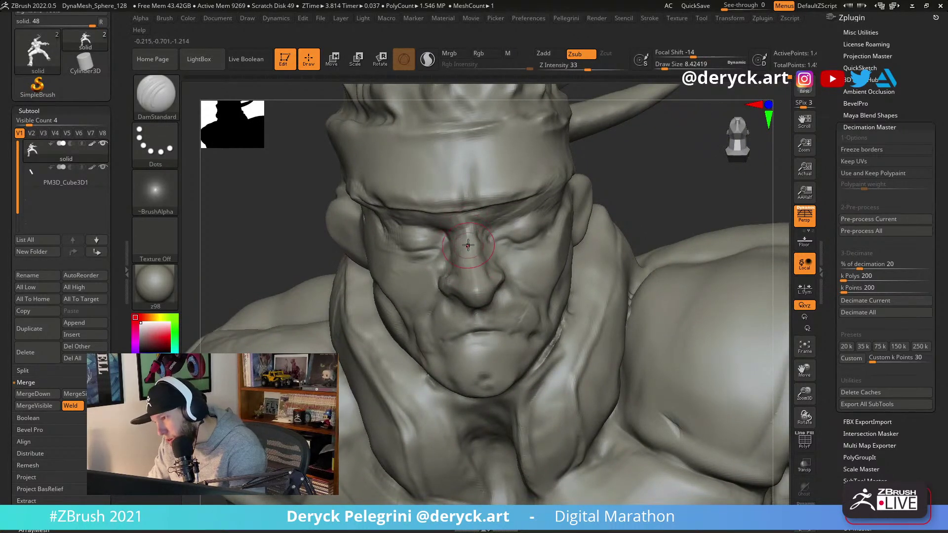
mouse_move(663, 200)
right_down()
mouse_move(567, 244)
mouse_move(621, 203)
right_up()
mouse_move(580, 252)
mouse_down()
mouse_move(549, 291)
mouse_move(615, 209)
mouse_move(547, 314)
mouse_up()
drag(392, 289, 402, 258)
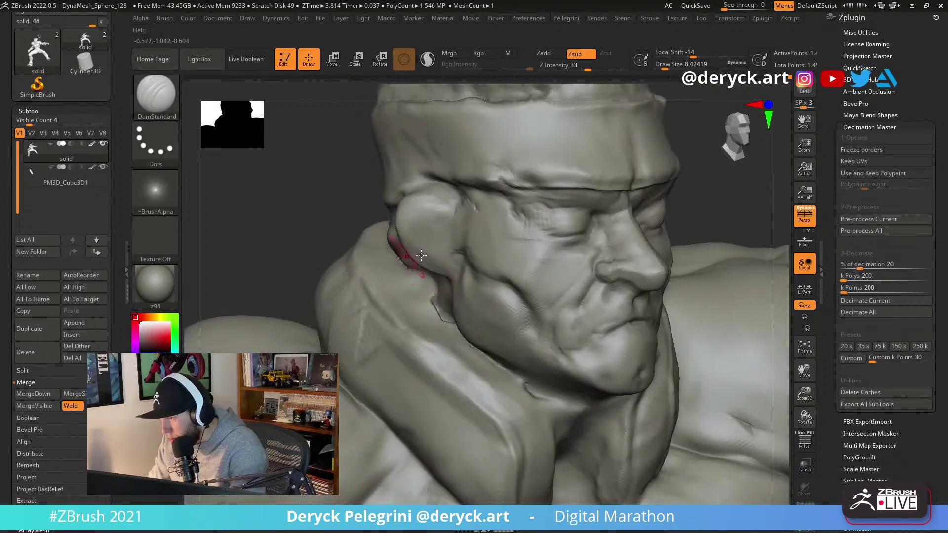
Define the cheekbone in front of the ear, flattening its planes with Flatten at about 8.4.
drag(447, 231, 513, 287)
key(b)
key(f)
key(l)
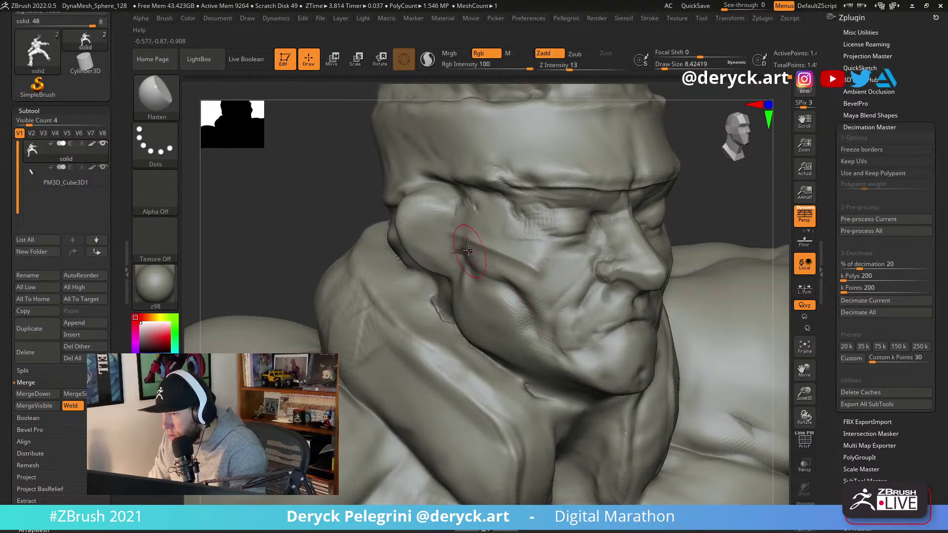
drag(500, 291, 509, 297)
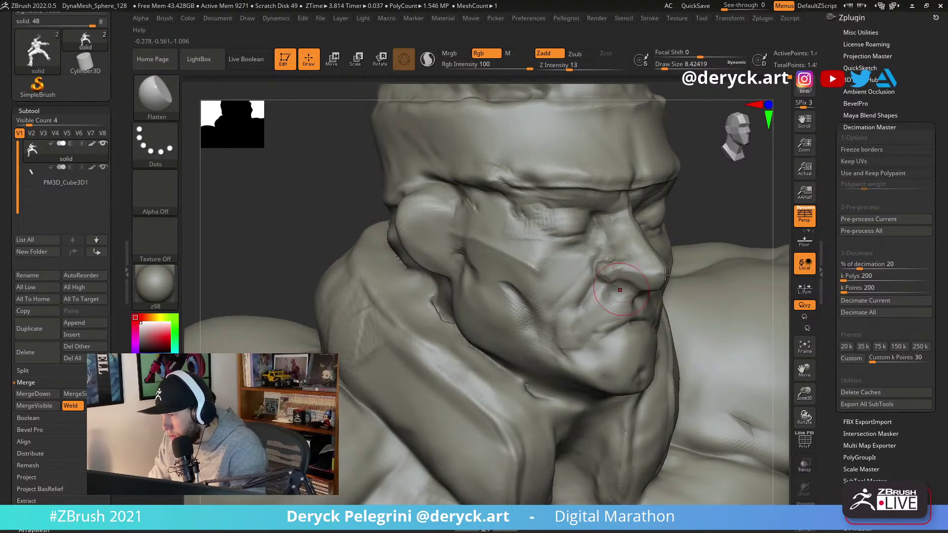
Adjust the jaw and cheek contours with Move at about 23.3 to 32.7.
mouse_move(292, 211)
mouse_down()
mouse_move(382, 246)
mouse_move(320, 231)
mouse_move(342, 243)
mouse_up()
key(s)
mouse_move(427, 275)
mouse_down()
mouse_move(429, 305)
mouse_move(428, 287)
mouse_up()
key(b)
key(m)
key(v)
key(s)
drag(341, 252, 302, 256)
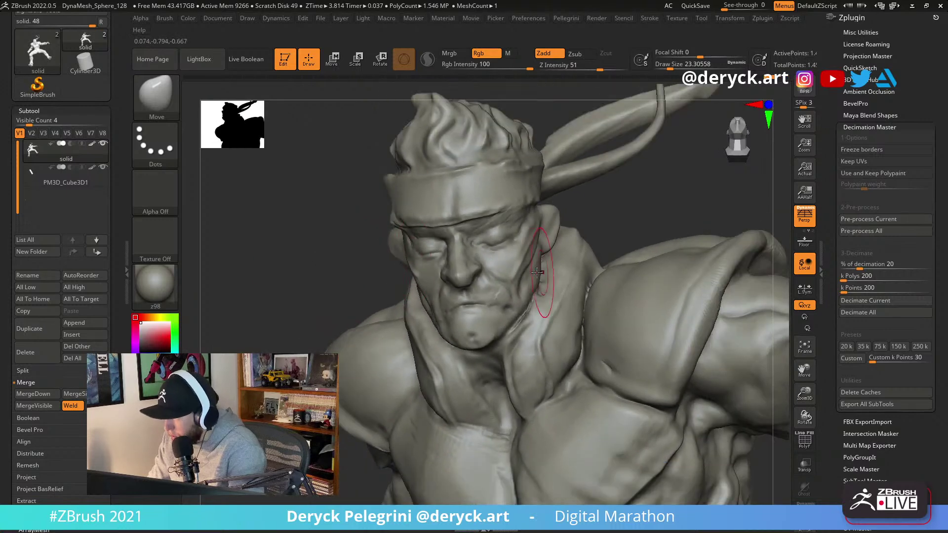
drag(541, 276, 528, 277)
drag(363, 253, 317, 234)
key(s)
drag(460, 315, 463, 315)
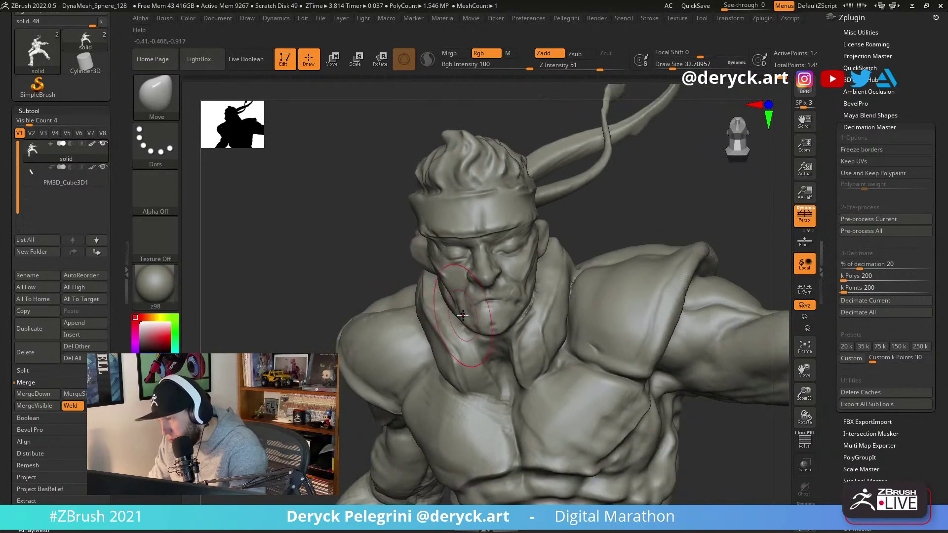
Isolate the head polygroup, restore the full model, and mask everything except the head.
key(ctrl+shift)
ctrl+shift+click(466, 306)
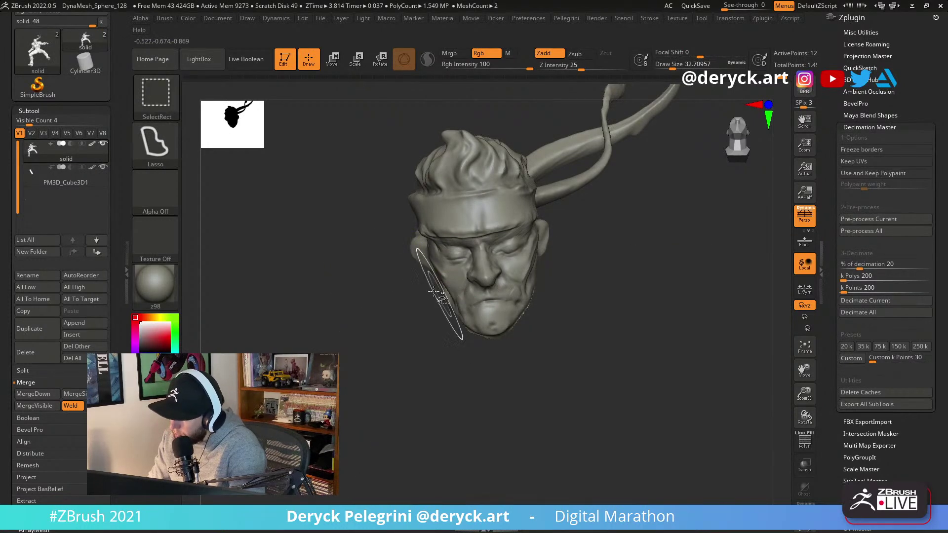
ctrl+shift+click(392, 275)
ctrl+click(390, 277)
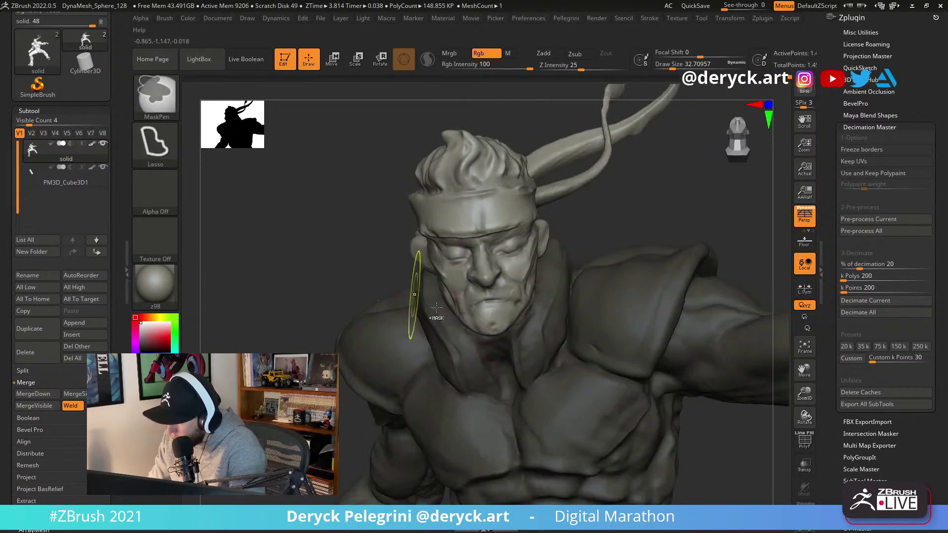
Reshape the chin and jawline from several angles with Move at about 18.5 to 26.9.
key(bracketleft)
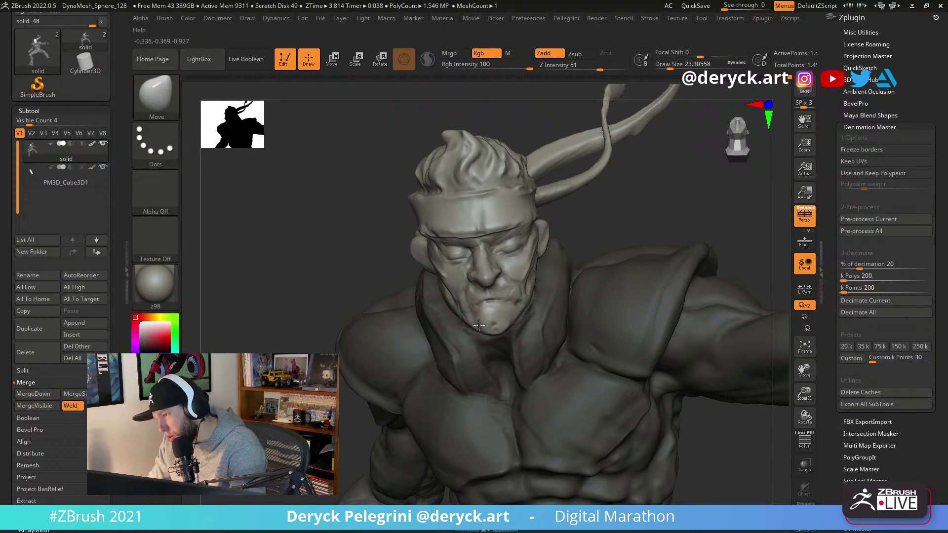
key(bracketleft)
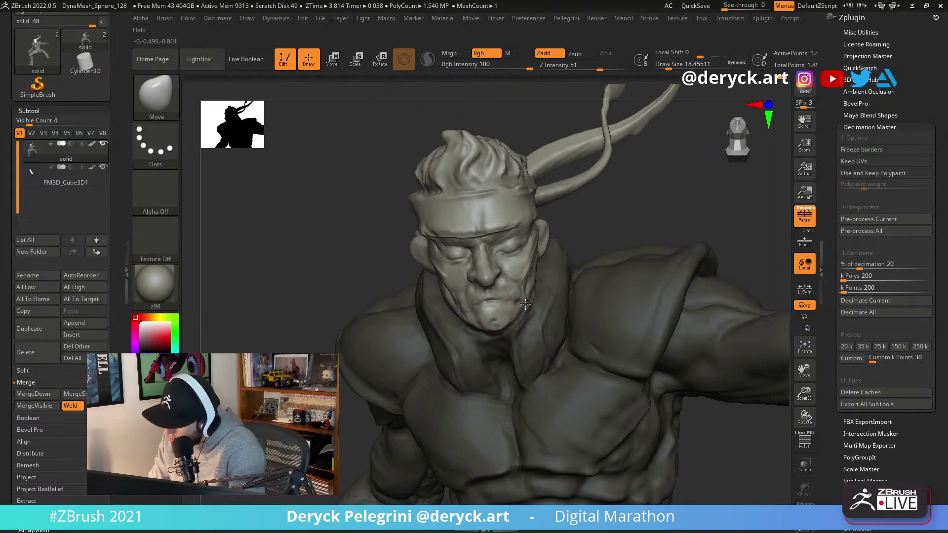
drag(386, 262, 477, 307)
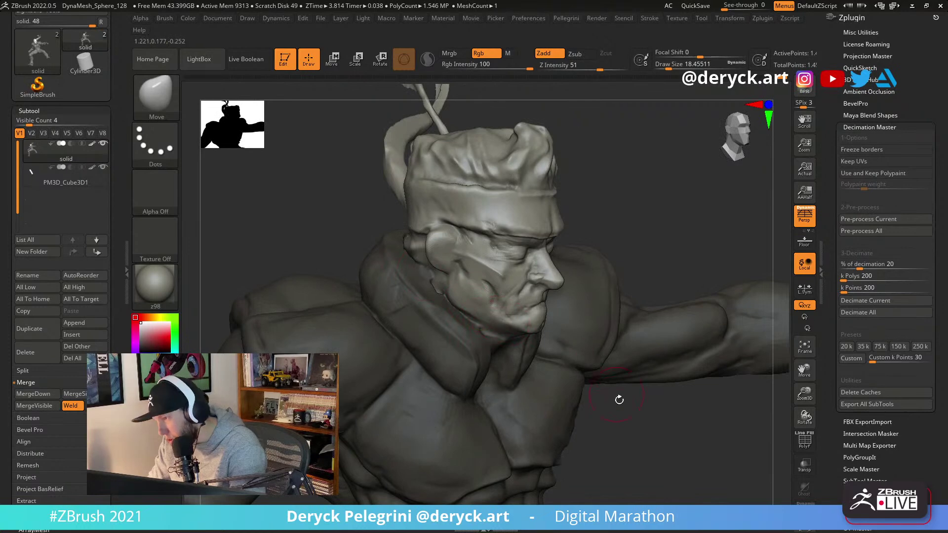
drag(616, 392, 538, 336)
key(bracketright)
drag(603, 285, 560, 287)
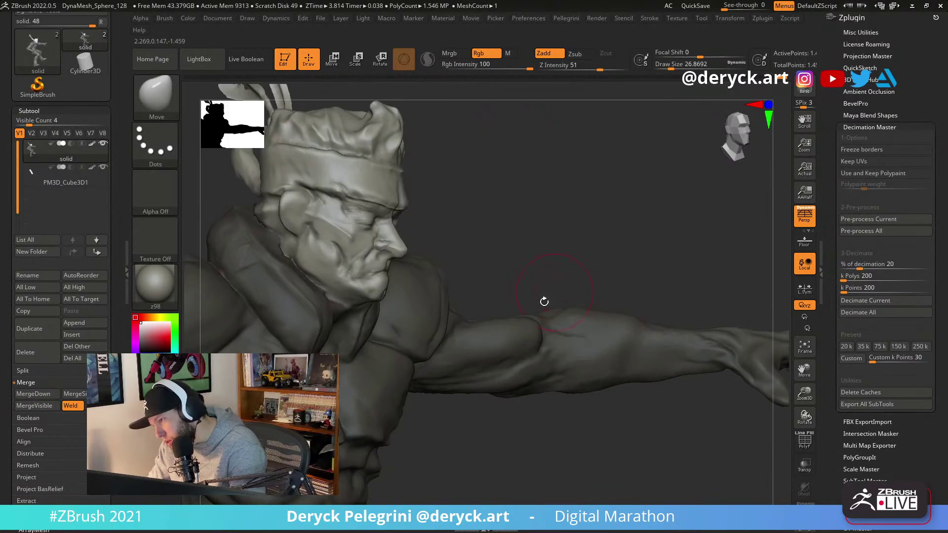
key(s)
drag(443, 275, 384, 286)
right_drag(377, 288, 388, 299)
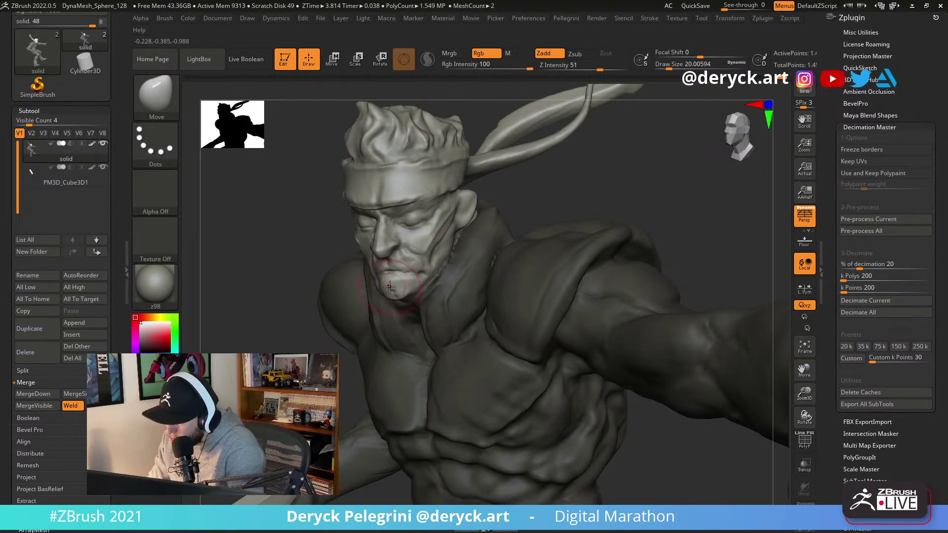
right_drag(313, 248, 414, 278)
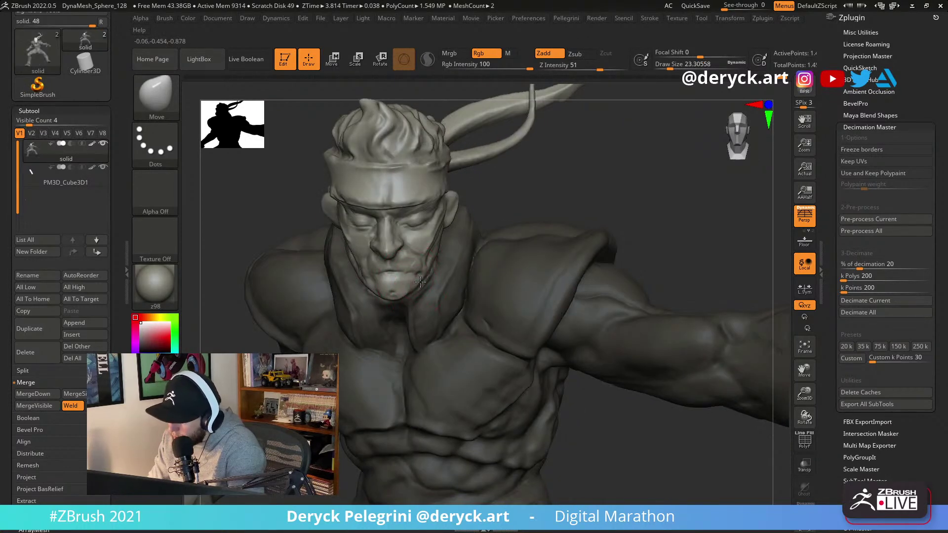
mouse_move(431, 269)
right_down()
mouse_move(316, 242)
mouse_move(358, 243)
right_up()
Flatten the side of the cheek in front of the ear with Flatten at about 14.2.
key(4)
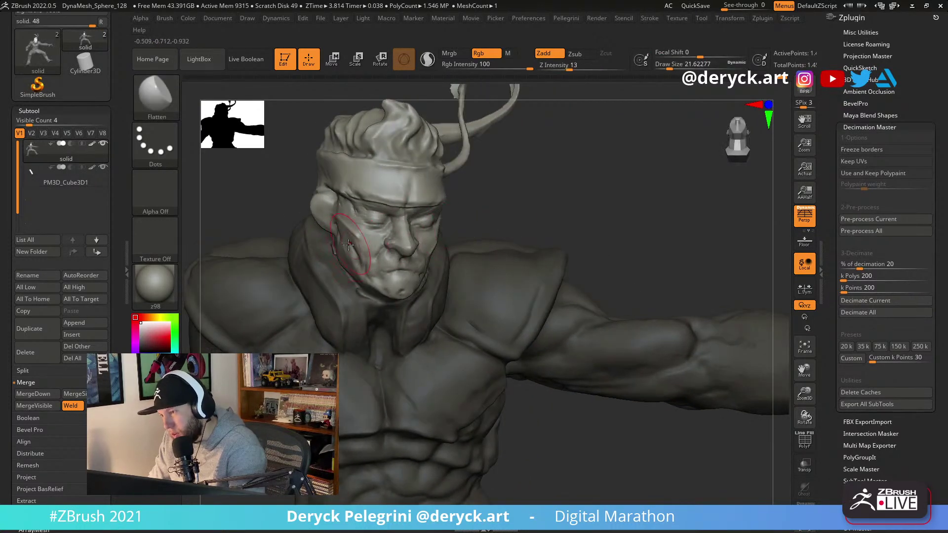
key(s)
drag(350, 246, 357, 250)
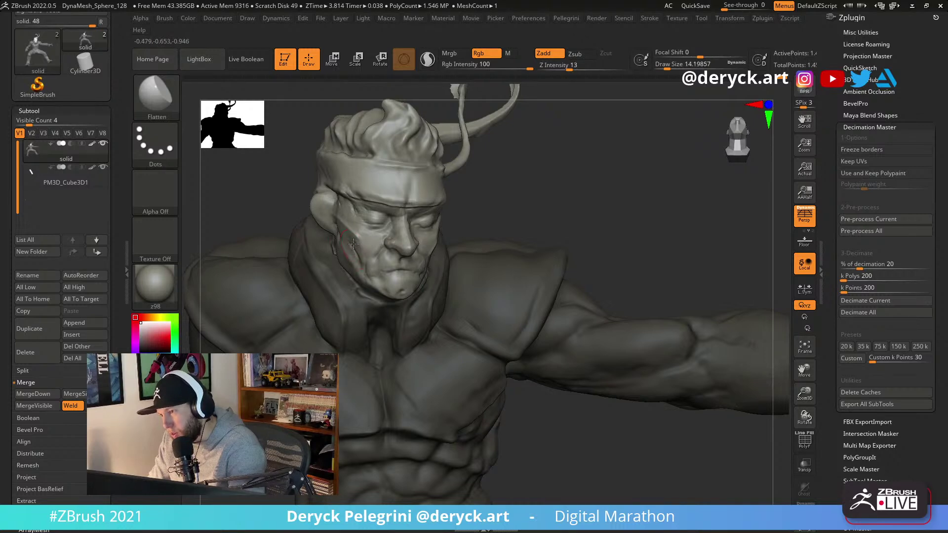
mouse_move(472, 251)
right_down()
mouse_move(241, 215)
mouse_move(280, 207)
mouse_move(245, 191)
mouse_move(521, 230)
mouse_move(382, 202)
right_up()
Place the transform gizmo on the unmasked head and adjust the head's tilt and position on the neck.
key(w)
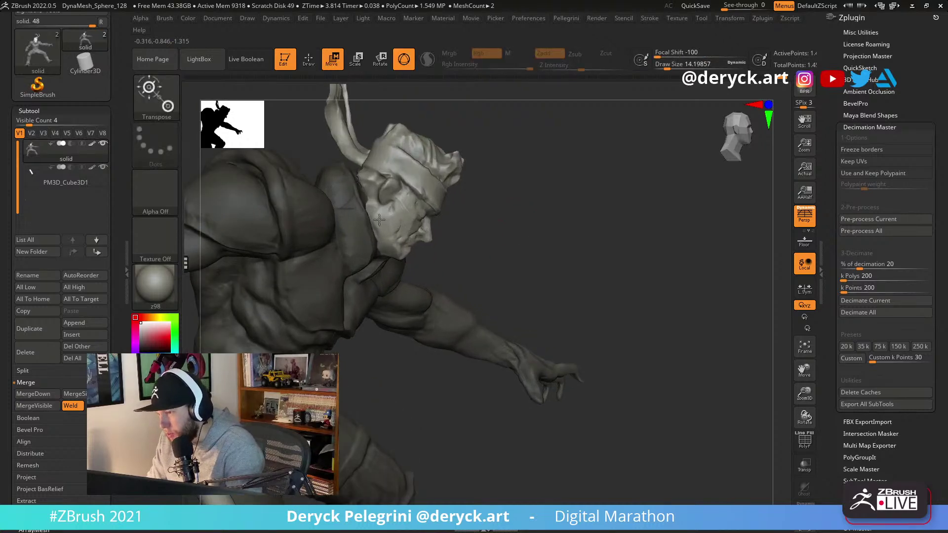
mouse_move(471, 201)
ctrl+right_down()
mouse_move(427, 168)
mouse_move(652, 171)
mouse_move(644, 174)
ctrl+right_up()
click(394, 217)
ctrl+right_drag(398, 218, 453, 141)
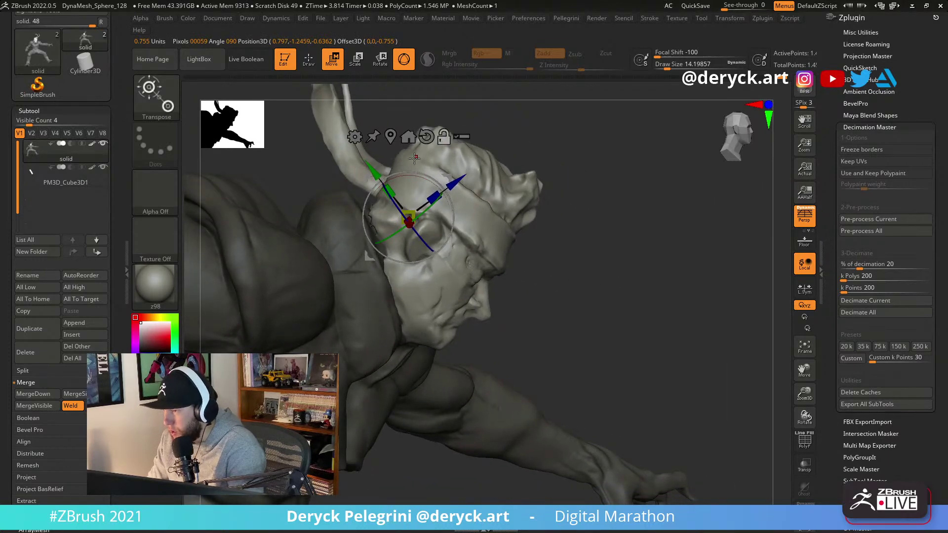
mouse_move(368, 180)
right_down()
mouse_move(610, 237)
mouse_move(264, 200)
mouse_move(348, 230)
right_up()
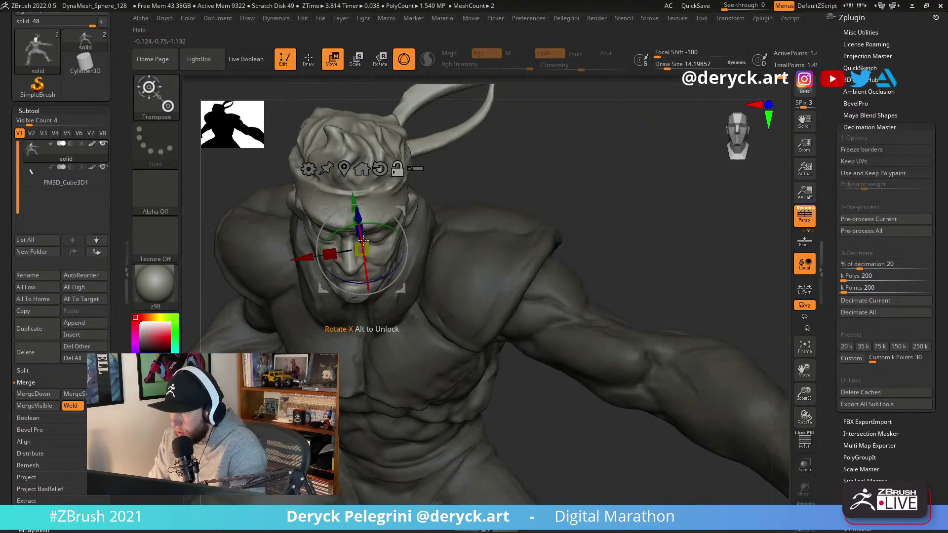
drag(361, 249, 361, 240)
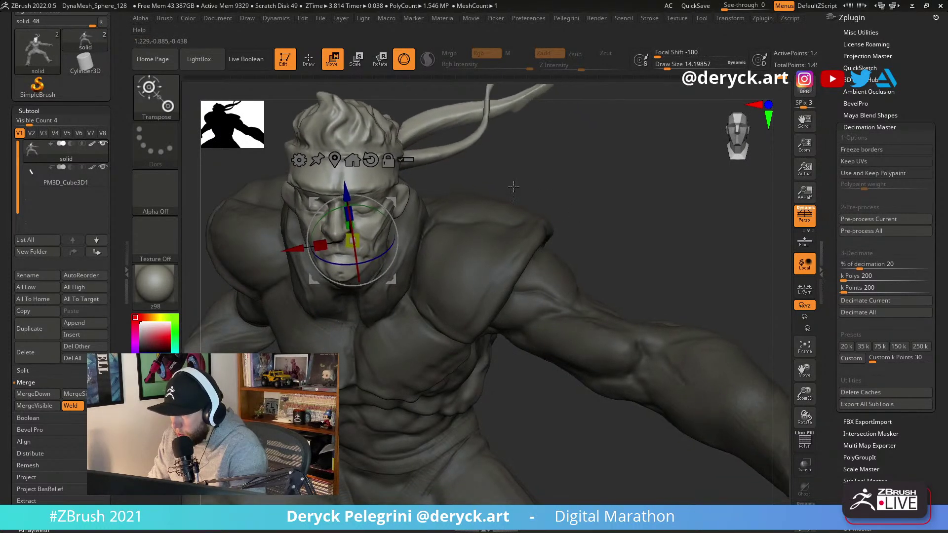
key(f)
Adjust the scale of the unmasked head against the full body.
key(q)
mouse_move(235, 218)
right_down()
mouse_move(217, 213)
mouse_move(312, 212)
mouse_move(217, 202)
mouse_move(265, 213)
mouse_move(254, 209)
mouse_move(282, 207)
right_up()
key(ctrl)
key(e)
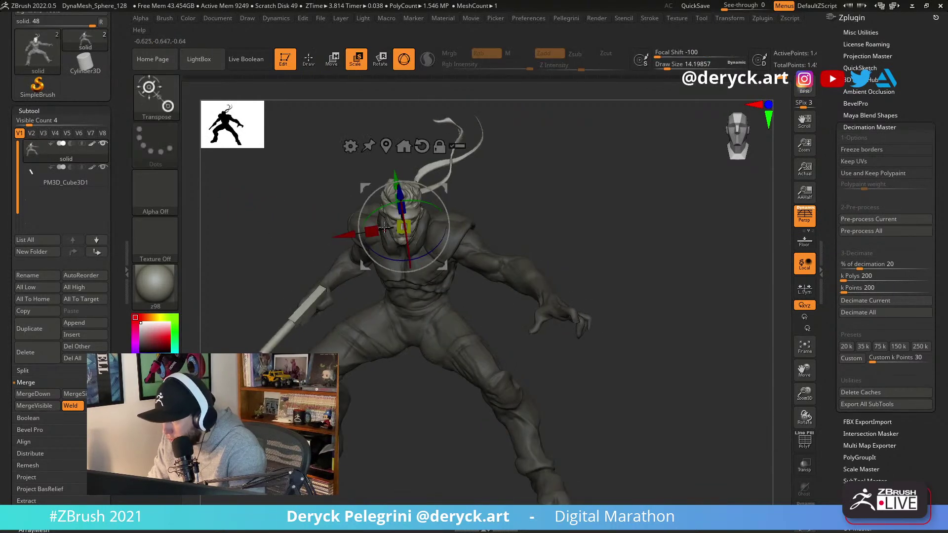
key(q)
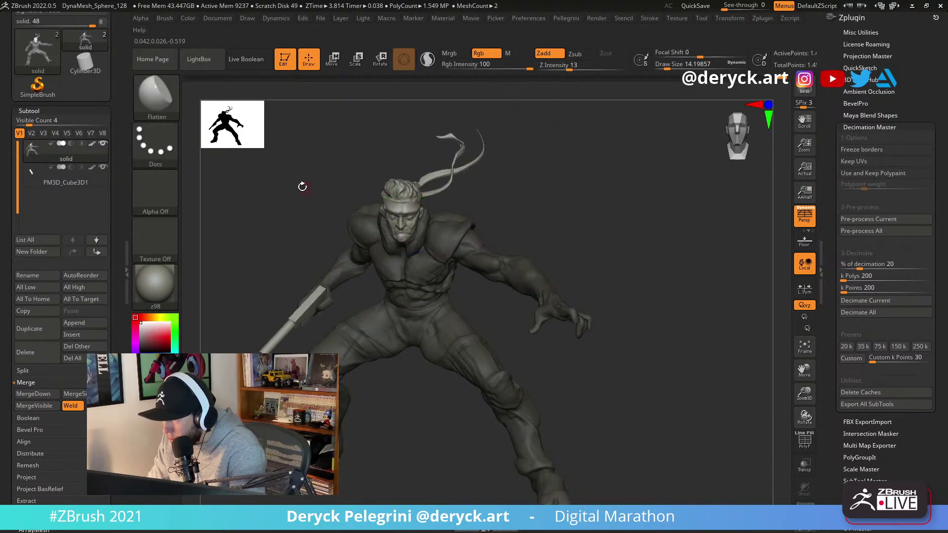
mouse_move(300, 193)
right_down()
mouse_move(274, 198)
mouse_move(303, 195)
mouse_move(306, 157)
mouse_move(262, 194)
mouse_move(548, 218)
mouse_move(540, 212)
mouse_move(524, 221)
mouse_move(303, 195)
mouse_move(296, 212)
mouse_move(305, 185)
mouse_move(298, 205)
mouse_move(307, 209)
mouse_move(599, 262)
right_up()
mouse_move(665, 341)
ctrl+mouse_down()
mouse_move(592, 429)
mouse_move(562, 317)
ctrl+mouse_up()
mouse_move(562, 317)
right_down()
mouse_move(231, 152)
mouse_move(437, 270)
right_up()
key(e)
drag(454, 288, 457, 290)
key(q)
key(f)
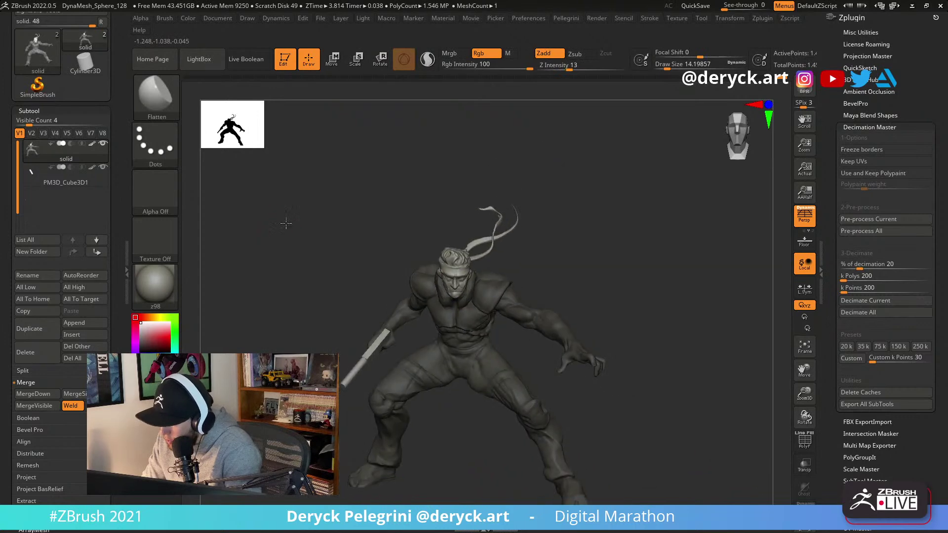
Clear the mask from the body and switch to the Move brush.
right_drag(286, 228, 277, 209)
mouse_move(275, 226)
mouse_down()
mouse_move(535, 236)
mouse_move(578, 339)
mouse_move(439, 286)
mouse_up()
key(b)
key(m)
key(v)
Carve the creases beneath the chin and jaw with DamStandard at about 17 to 10.5.
key(b)
key(d)
key(s)
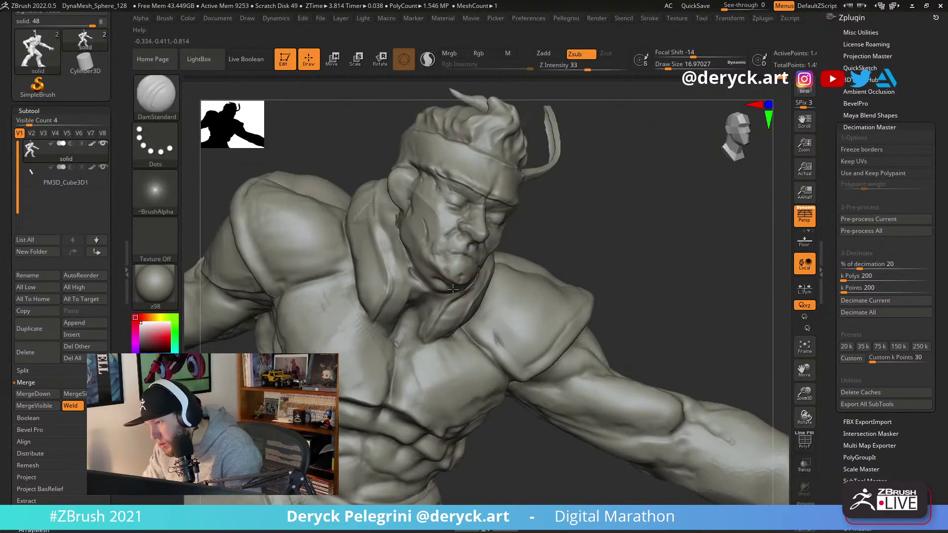
right_drag(423, 278, 462, 246)
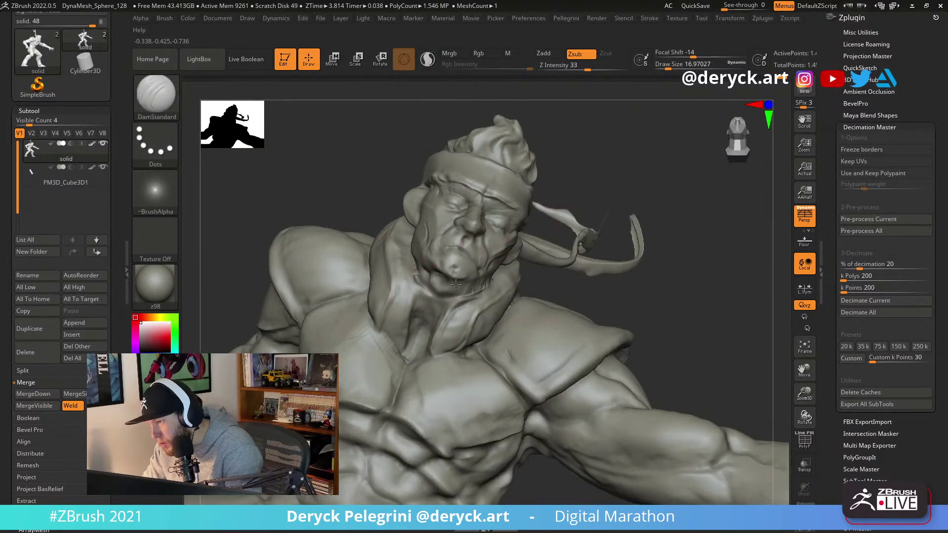
right_drag(560, 267, 301, 236)
mouse_move(340, 206)
mouse_down()
mouse_move(332, 203)
mouse_move(335, 217)
mouse_up()
drag(476, 307, 457, 309)
drag(302, 213, 336, 212)
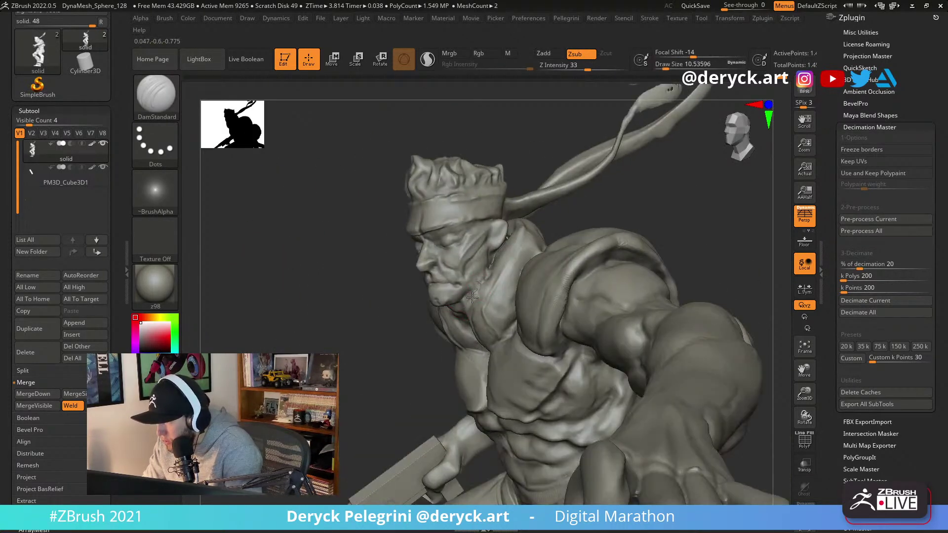
drag(471, 293, 444, 323)
drag(355, 257, 459, 251)
drag(652, 242, 587, 223)
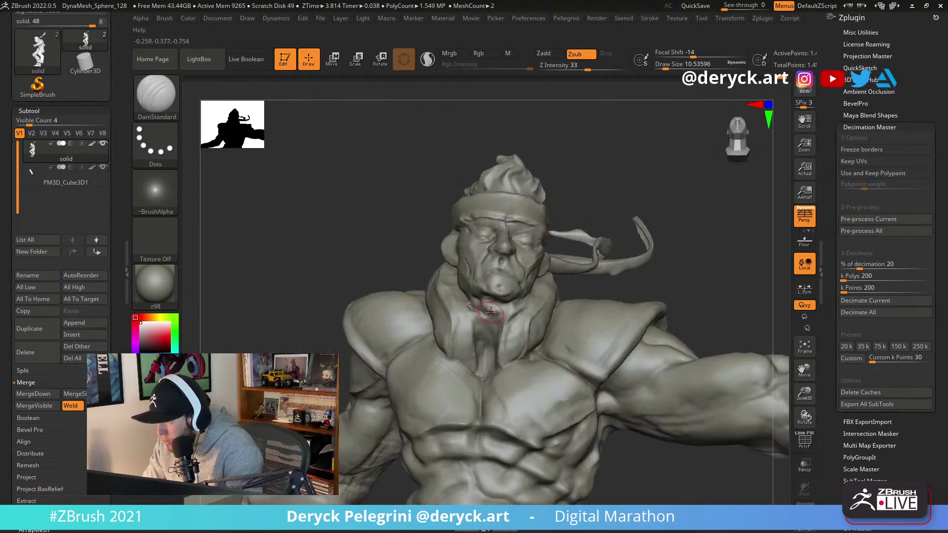
Build up and smooth the area under the chin with ClayBuildup at about 10.5.
key(b)
key(c)
key(b)
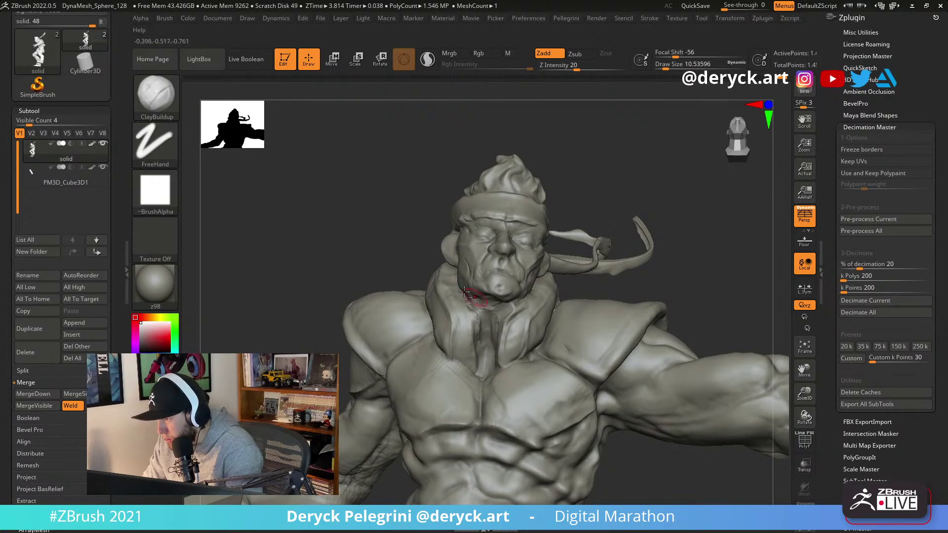
drag(376, 237, 415, 232)
shift+drag(484, 308, 504, 305)
drag(617, 222, 558, 208)
Carve the front of the neck between the collar flaps with DamStandard at about 10.5 and smooth it.
key(b)
key(d)
key(s)
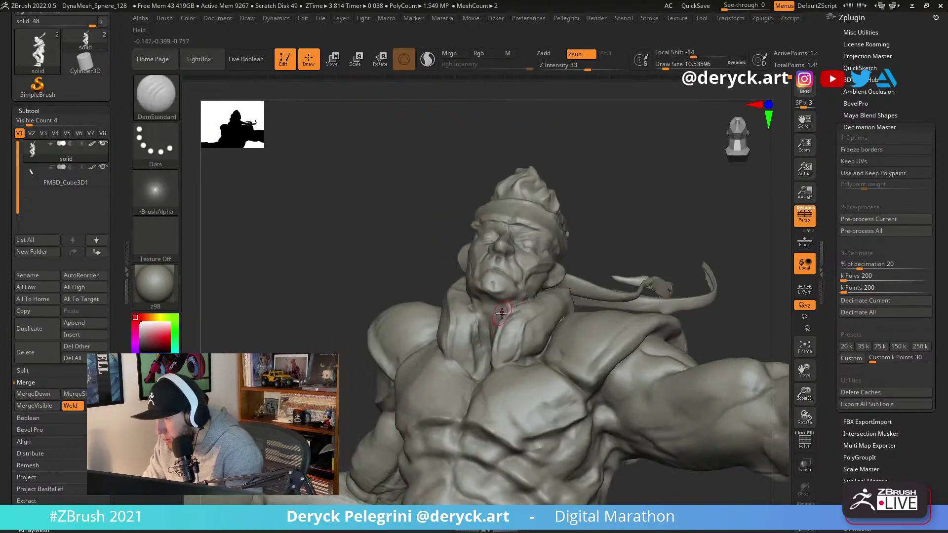
shift+drag(502, 318, 500, 322)
drag(390, 242, 385, 316)
mouse_move(294, 233)
alt+mouse_down()
mouse_move(326, 226)
mouse_move(290, 192)
mouse_move(262, 197)
mouse_move(299, 194)
mouse_move(288, 193)
mouse_move(330, 208)
alt+mouse_up()
Adjust the collar and overall body proportions with Move at about 64.9 to 104.5.
key(b)
key(m)
key(v)
key(s)
drag(451, 236, 455, 242)
key(s)
drag(326, 212, 342, 208)
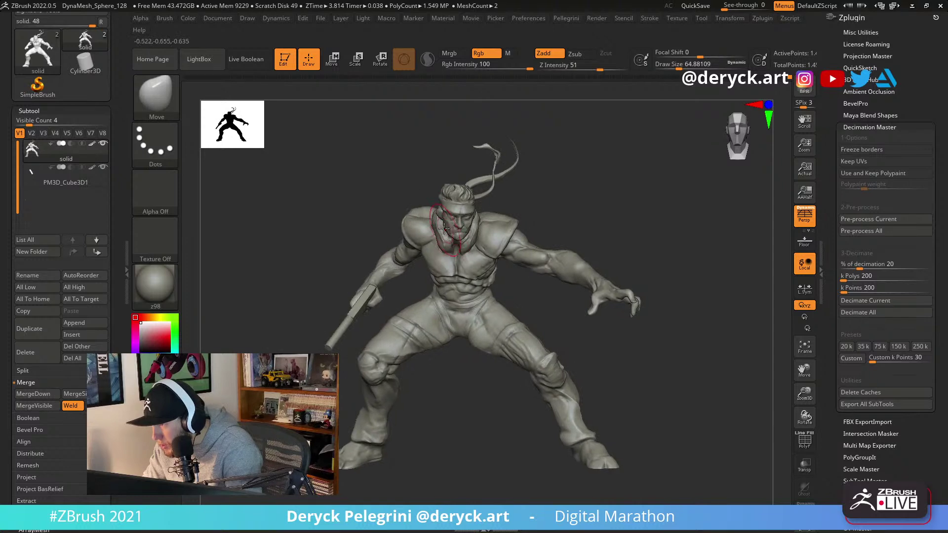
drag(411, 195, 396, 194)
key(s)
drag(440, 251, 450, 251)
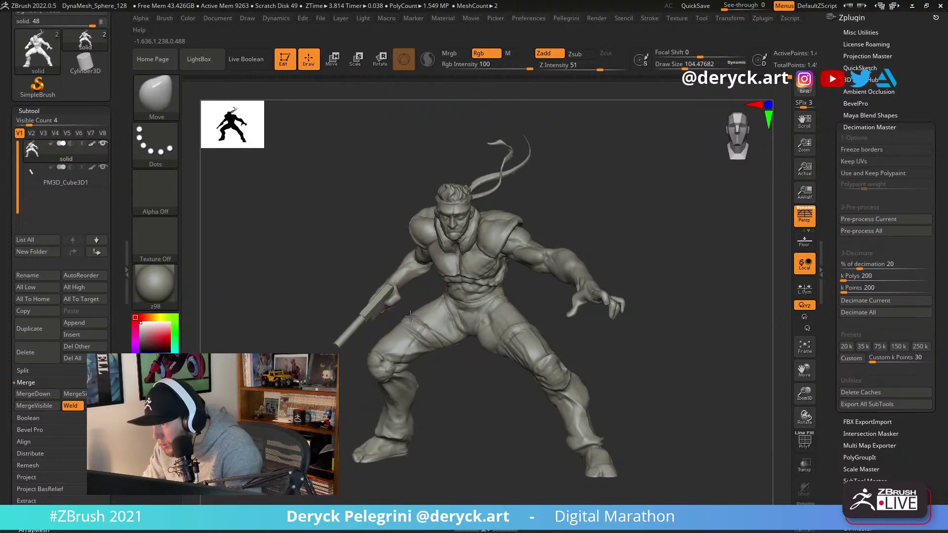
drag(354, 260, 351, 242)
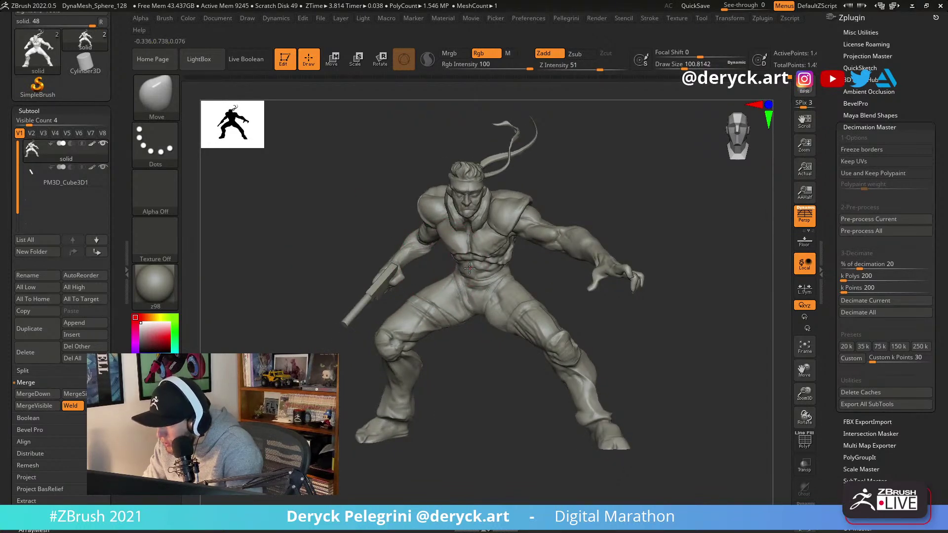
Refine the waist and torso silhouette from the front and side with Move at about 100.8 to 56.5.
right_drag(467, 269, 486, 268)
key(s)
drag(474, 268, 467, 268)
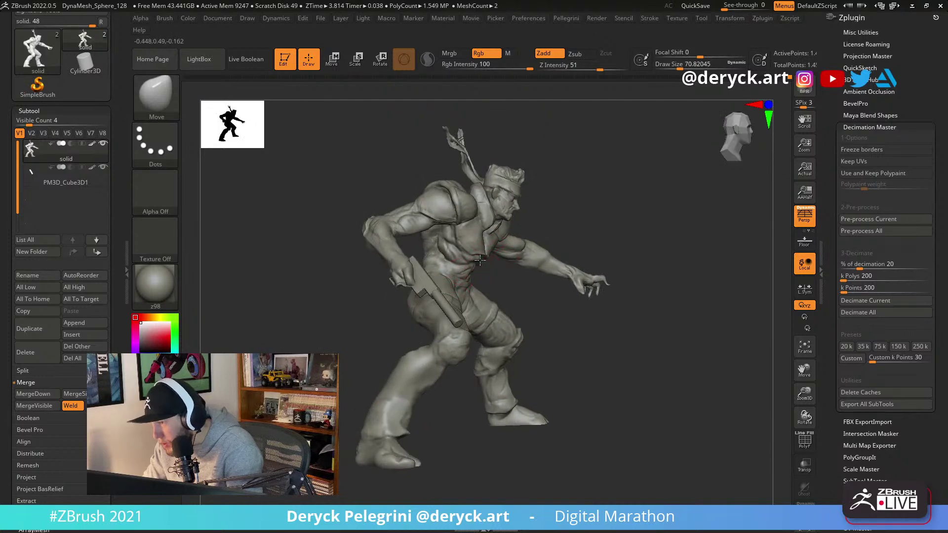
mouse_move(476, 259)
right_down()
mouse_move(457, 257)
mouse_move(463, 271)
right_up()
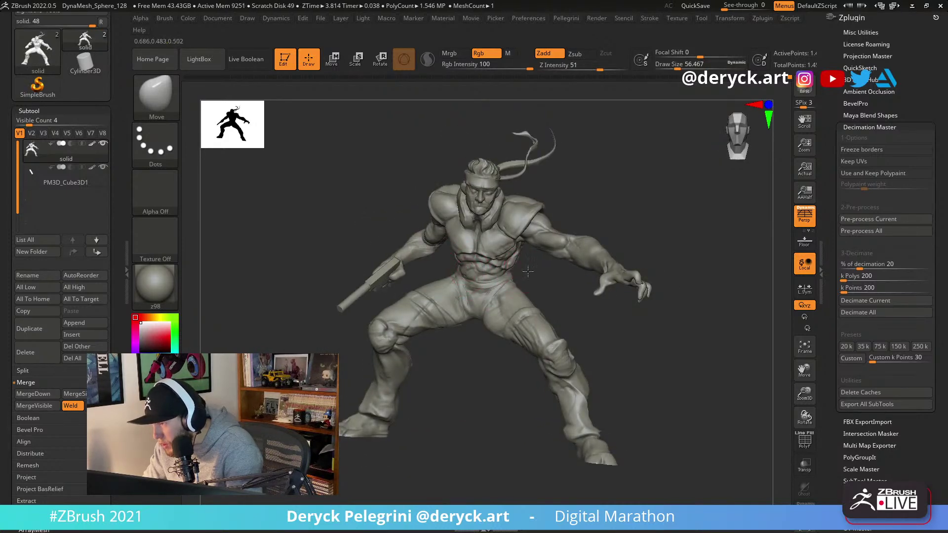
right_drag(529, 270, 509, 262)
Flatten the side of the torso below the outstretched arm with Flatten.
key(b)
key(f)
key(a)
key(s)
drag(513, 259, 514, 266)
right_drag(535, 283, 546, 282)
ctrl+right_drag(342, 220, 323, 223)
Reshape the thigh and lower leg of the character's left leg with Move, reaching a brush size of about 90.2.
key(b)
key(m)
key(v)
key(s)
drag(511, 350, 519, 351)
key(s)
drag(571, 382, 576, 397)
key(s)
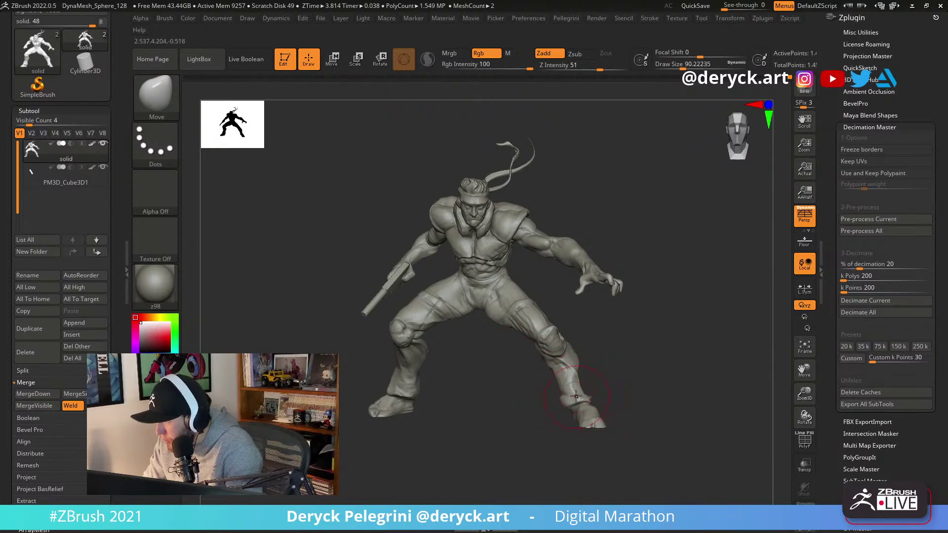
right_drag(601, 378, 577, 383)
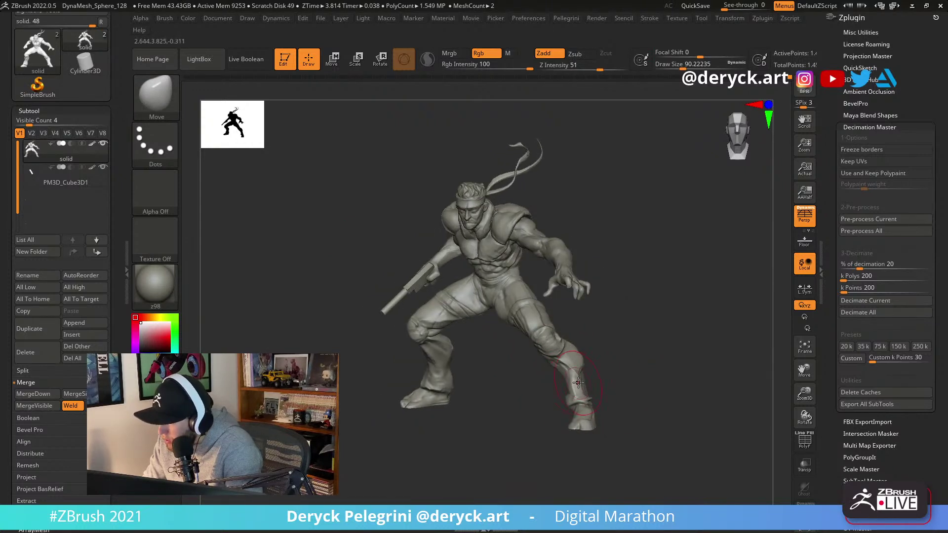
Adjust the character's right lower leg and foot with Move at about 90.2 to 80.2.
right_drag(373, 357, 395, 365)
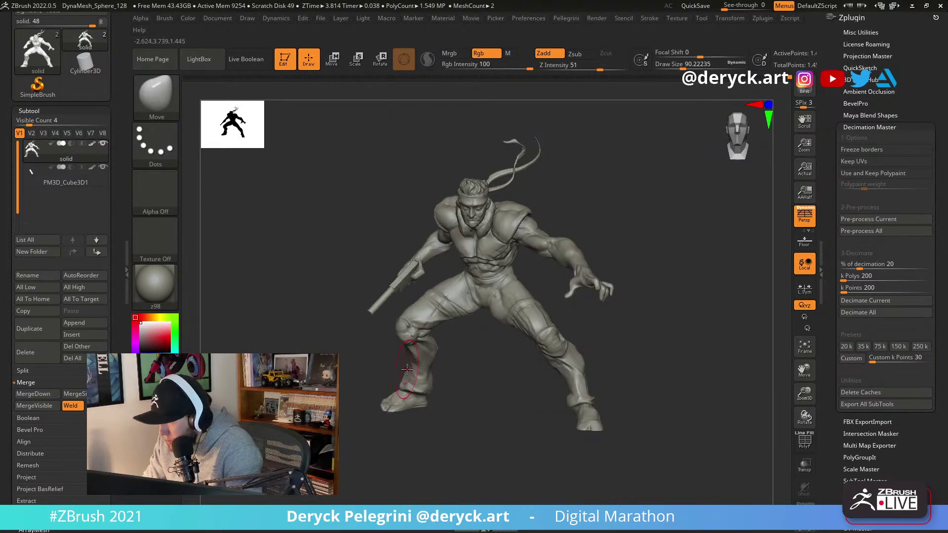
right_drag(404, 370, 396, 385)
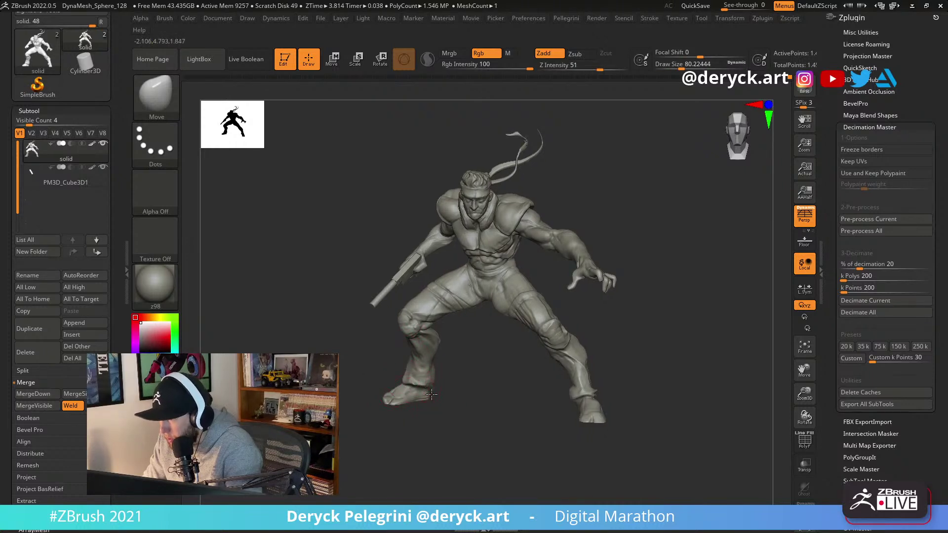
drag(488, 373, 480, 379)
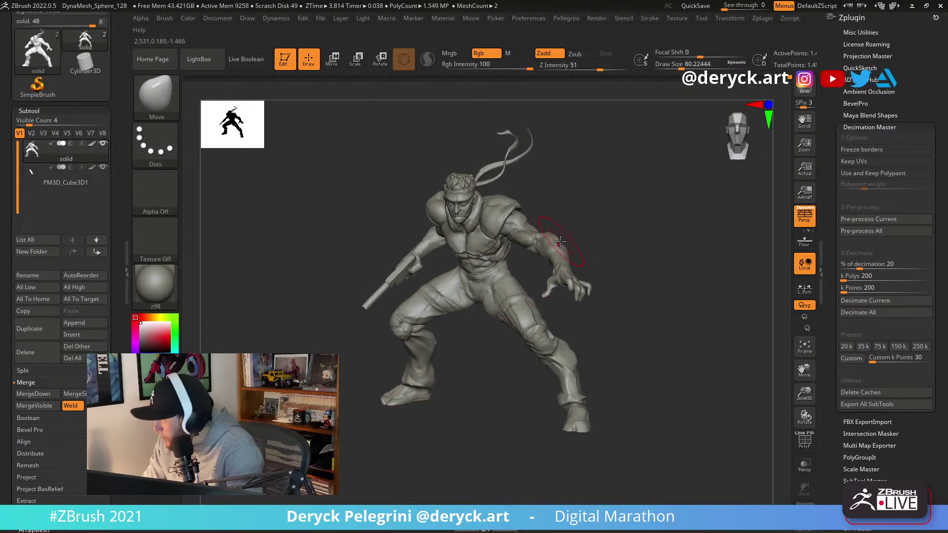
Carve the muscle separations around the elbow of the outstretched arm with DamStandard at about 14.2.
drag(579, 228, 556, 270)
mouse_move(604, 245)
mouse_down()
mouse_move(586, 278)
mouse_move(656, 265)
mouse_move(637, 301)
mouse_up()
key(b)
key(d)
key(s)
key(s)
drag(553, 275, 560, 256)
key(s)
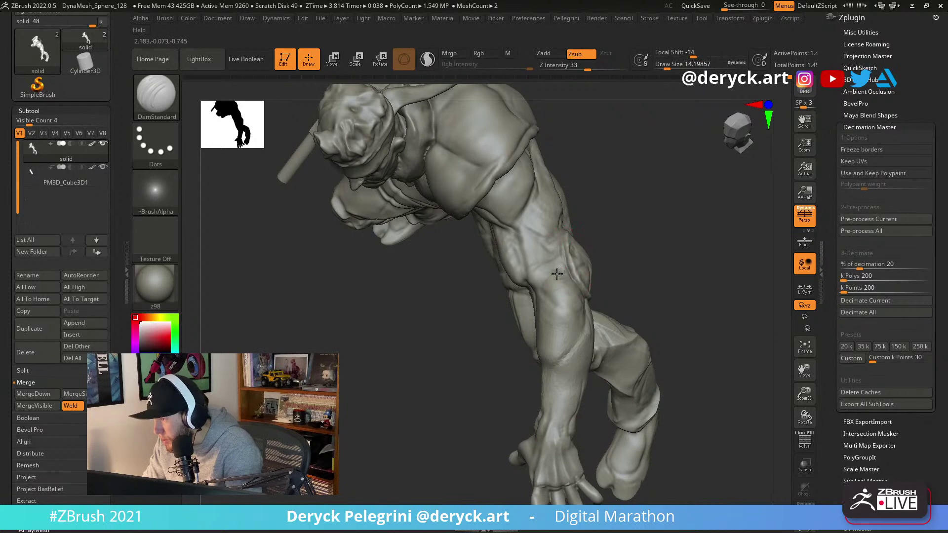
drag(476, 324, 564, 255)
Build up the forearm muscle near the elbow of the outstretched arm with ClayBuildup at about 14.2.
key(b)
key(c)
key(b)
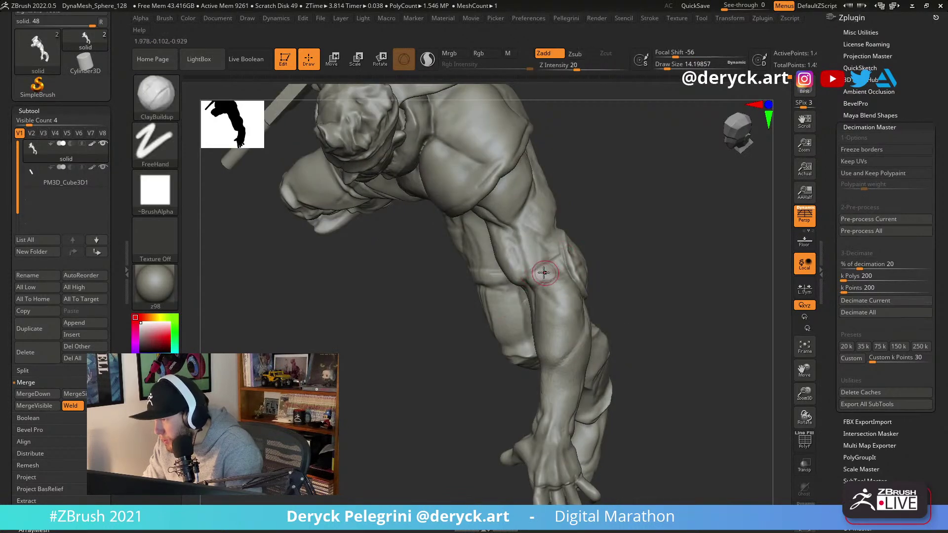
mouse_move(473, 323)
mouse_down()
mouse_move(573, 268)
mouse_move(553, 288)
mouse_up()
mouse_move(464, 306)
mouse_down()
mouse_move(531, 268)
mouse_move(516, 287)
mouse_up()
Carve the crease beside the elbow on the underside of the outstretched arm with DamStandard at about 14.2.
key(b)
key(d)
key(s)
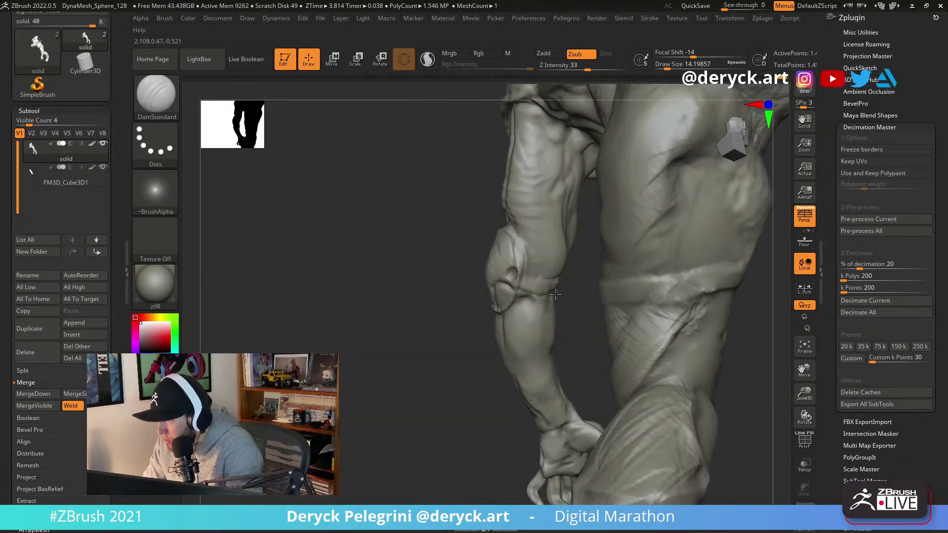
Build up and flatten the band below the elbow of the outstretched arm with ClayBuildup and Flatten at about 14.2.
key(b)
key(c)
key(b)
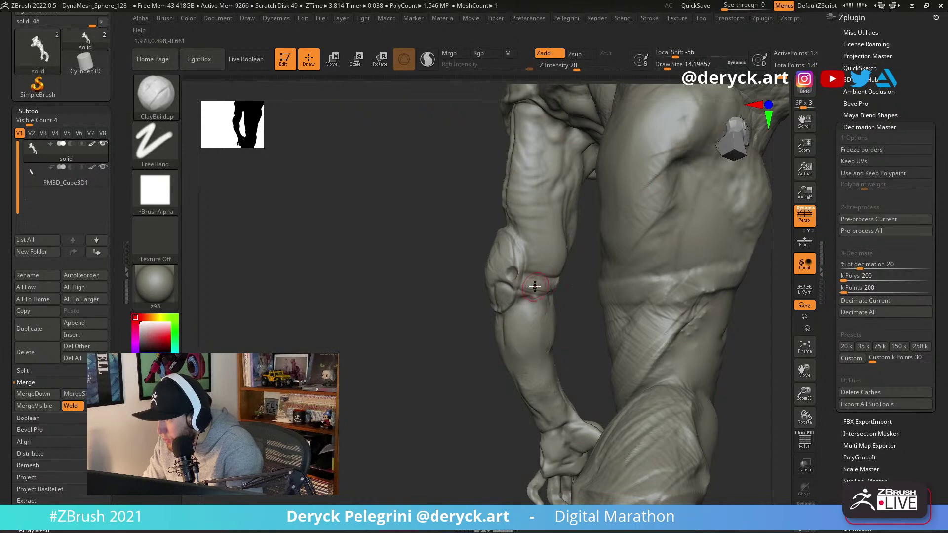
key(b)
key(f)
key(l)
drag(565, 285, 534, 282)
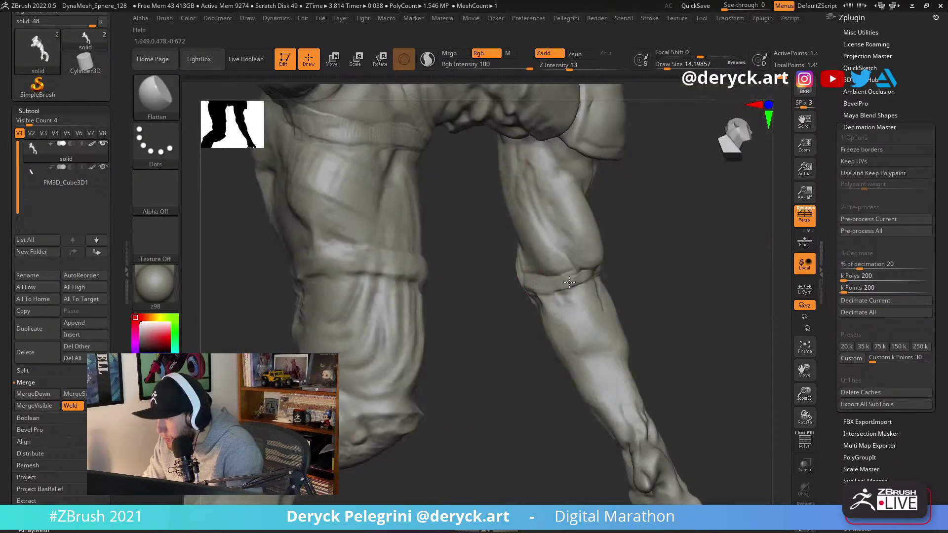
drag(609, 275, 549, 275)
drag(612, 263, 586, 253)
shift+drag(656, 260, 652, 253)
Adjust the inner contour of the character's left thigh with Move at about 100.8.
key(f)
alt+drag(603, 209, 612, 195)
mouse_move(302, 192)
mouse_down()
mouse_move(271, 207)
mouse_move(318, 212)
mouse_up()
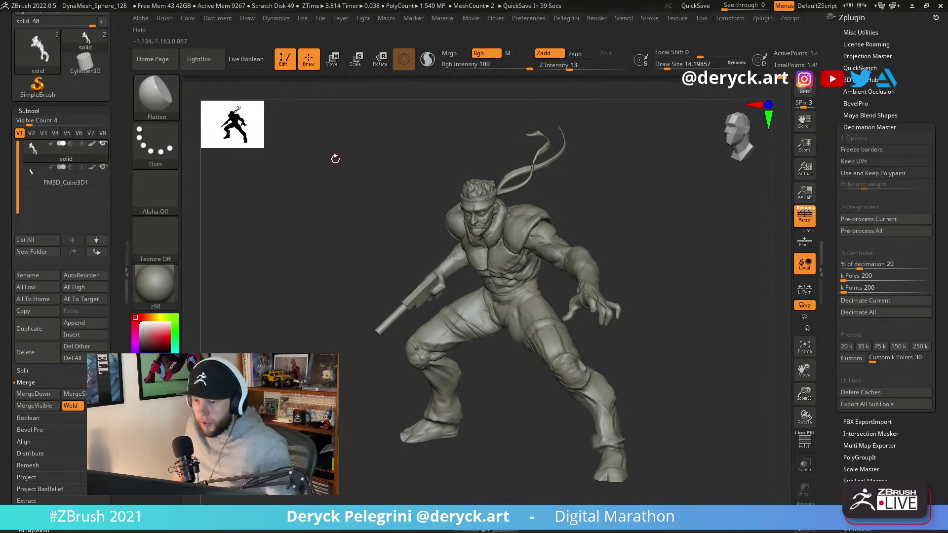
mouse_move(349, 236)
mouse_down()
mouse_move(327, 227)
mouse_move(341, 224)
mouse_move(322, 213)
mouse_move(345, 214)
mouse_move(292, 201)
mouse_move(324, 207)
mouse_move(311, 209)
mouse_move(317, 201)
mouse_up()
key(b)
key(m)
key(v)
key(s)
drag(519, 305, 536, 302)
drag(535, 366, 519, 365)
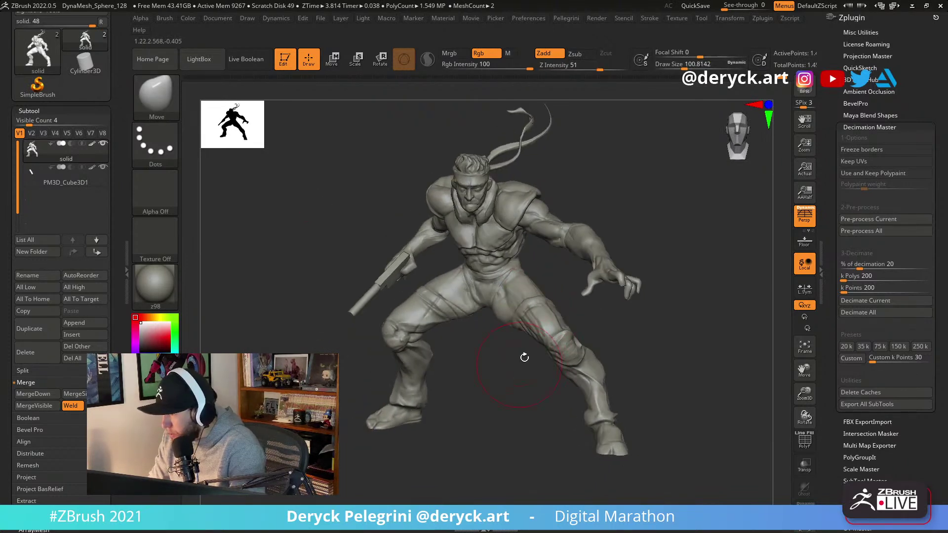
Hide the outstretched arm's forearm and hand and reshape the left thigh with Move, reducing the brush from about 119.8 to 43.8.
mouse_move(550, 311)
right_down()
mouse_move(541, 316)
mouse_move(642, 297)
right_up()
mouse_move(642, 296)
ctrl+alt+shift+mouse_down()
mouse_move(726, 316)
mouse_move(610, 269)
mouse_move(623, 172)
ctrl+alt+shift+mouse_up()
mouse_move(649, 235)
right_down()
mouse_move(631, 239)
mouse_move(658, 258)
mouse_move(654, 269)
right_up()
key(s)
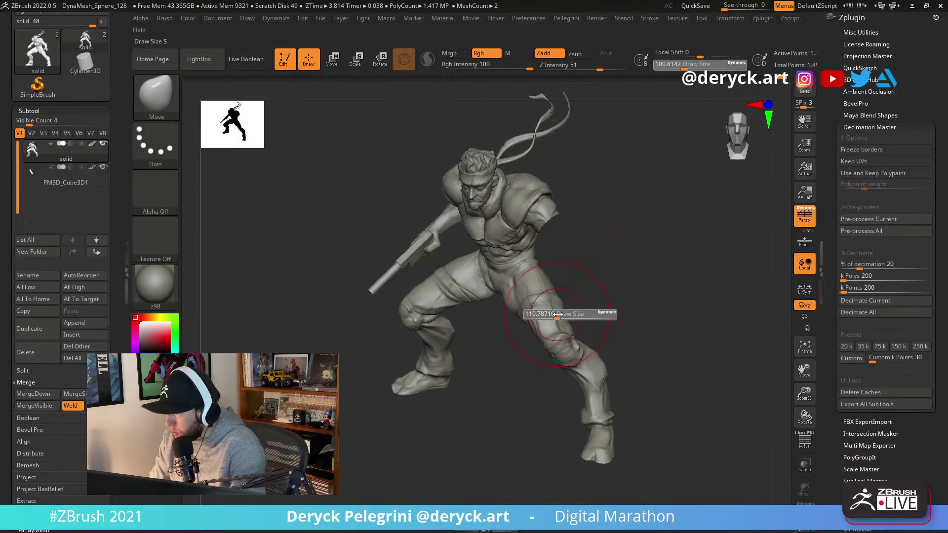
drag(557, 315, 550, 314)
mouse_move(511, 355)
right_down()
mouse_move(568, 344)
mouse_move(551, 345)
right_up()
key(s)
drag(548, 345, 534, 348)
key(s)
drag(543, 348, 529, 349)
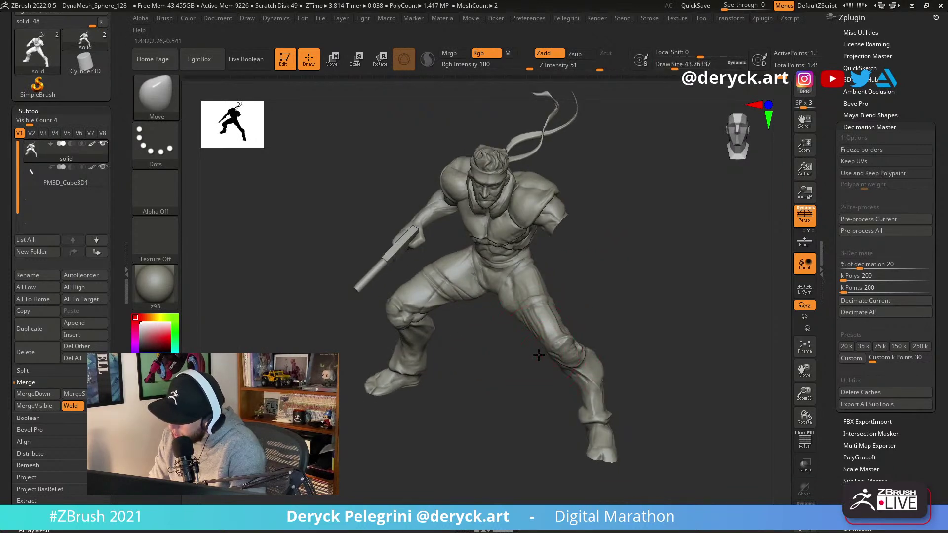
Refine the silhouette of the left leg and hip with Move at about 43.8 to 83.5.
right_drag(528, 357, 531, 355)
key(s)
drag(532, 355, 529, 351)
right_drag(531, 352, 537, 291)
key(s)
drag(537, 291, 546, 284)
right_drag(546, 283, 550, 278)
key(s)
drag(552, 275, 568, 280)
right_drag(573, 282, 624, 282)
key(ctrl+shift)
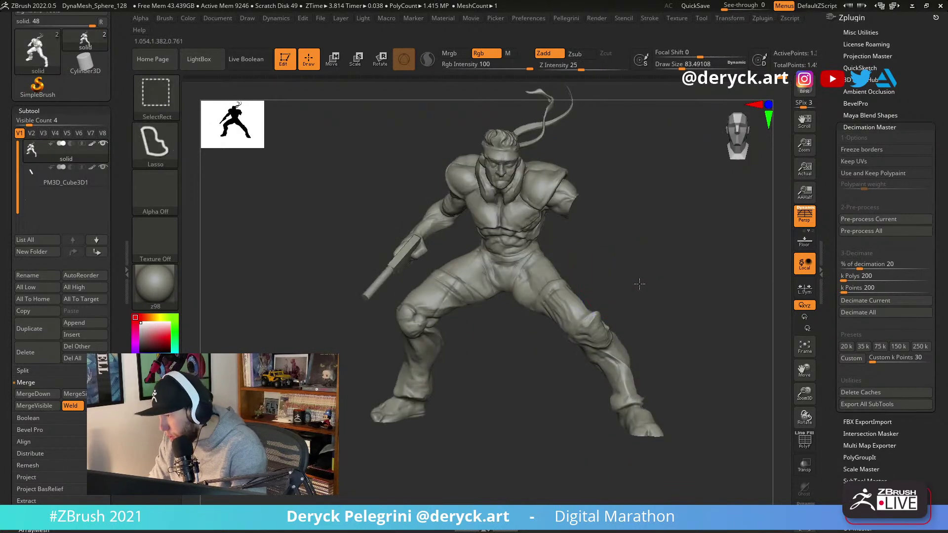
Reveal the hidden forearm and hand and adjust the crotch area with Move at about 59.2.
ctrl+shift+click(642, 280)
right_drag(657, 328, 645, 334)
key(ctrl)
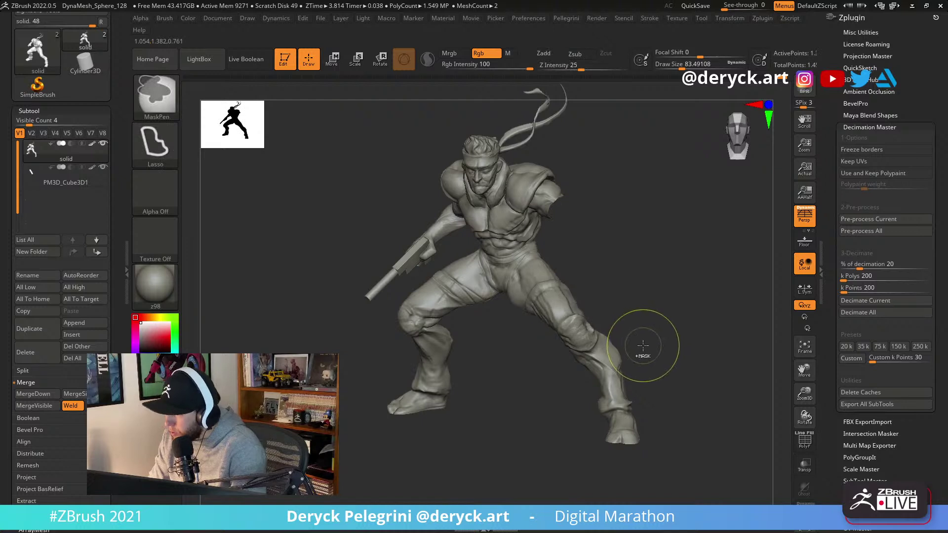
key(ctrl+shift)
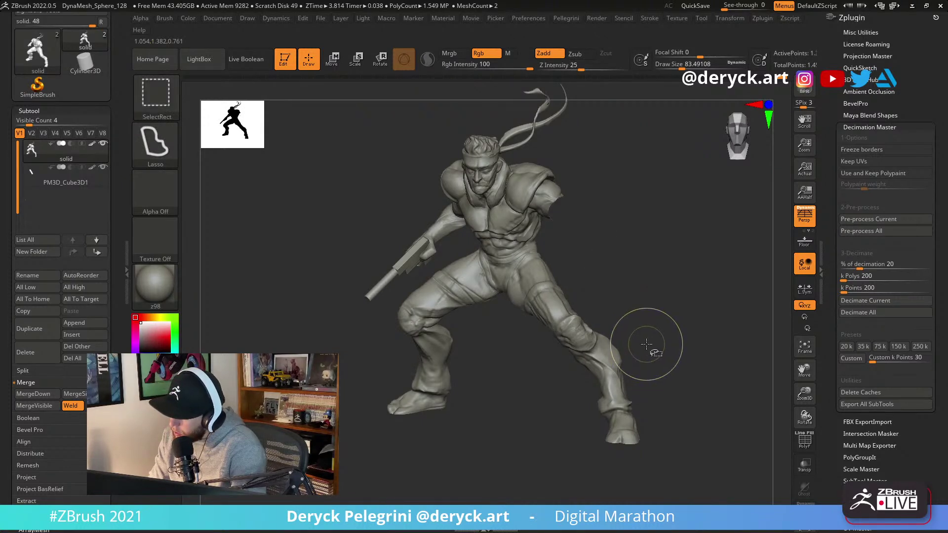
ctrl+shift+click(645, 341)
mouse_move(645, 340)
right_down()
mouse_move(662, 351)
mouse_move(579, 320)
mouse_move(637, 322)
mouse_move(629, 325)
right_up()
key(s)
drag(510, 317, 508, 317)
key(s)
drag(497, 311, 501, 305)
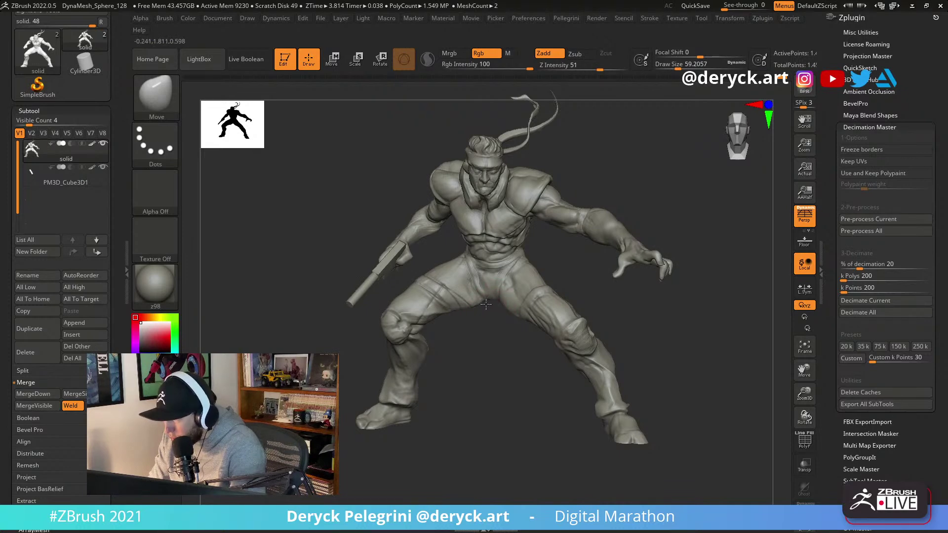
Carve and smooth the creases around the crotch and upper thighs with DamStandard at about 39.1.
ctrl+right_drag(486, 313, 484, 284)
key(b)
key(d)
key(s)
key(s)
drag(480, 269, 475, 269)
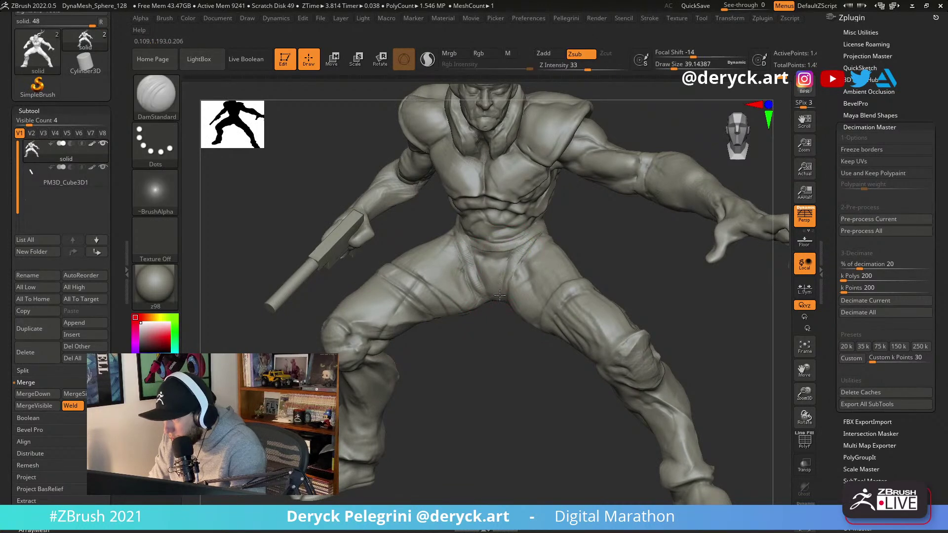
right_drag(503, 316, 526, 307)
shift+drag(523, 276, 515, 292)
mouse_move(493, 323)
alt+mouse_down()
mouse_move(497, 360)
mouse_move(477, 292)
alt+mouse_up()
mouse_move(362, 247)
mouse_down()
mouse_move(348, 265)
mouse_move(326, 254)
mouse_move(421, 321)
mouse_move(470, 316)
mouse_up()
Flatten the hip and buttock surfaces at the back with Flatten at about 41.4.
key(2)
drag(535, 297, 564, 270)
mouse_move(641, 283)
mouse_down()
mouse_move(564, 299)
mouse_move(615, 298)
mouse_move(618, 309)
mouse_up()
mouse_move(627, 233)
mouse_down()
mouse_move(610, 275)
mouse_move(476, 282)
mouse_up()
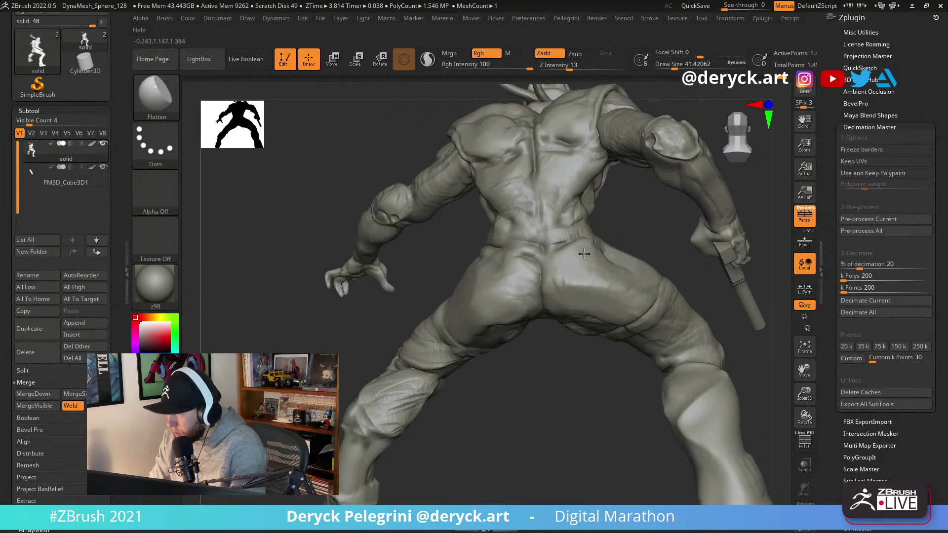
mouse_move(557, 347)
mouse_down()
mouse_move(544, 328)
mouse_move(567, 383)
mouse_move(333, 254)
mouse_up()
Mask the body except the head and headband and adjust the head's position with the transform gizmo.
mouse_move(270, 241)
mouse_down()
mouse_move(335, 242)
mouse_move(328, 228)
mouse_move(303, 222)
mouse_move(303, 232)
mouse_move(261, 226)
mouse_move(296, 229)
mouse_up()
key(ctrl+shift)
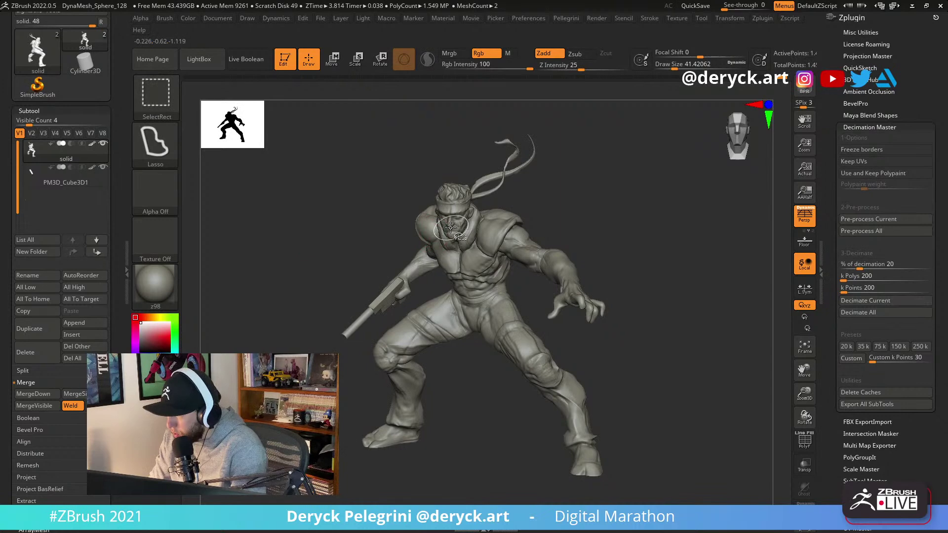
ctrl+click(354, 204)
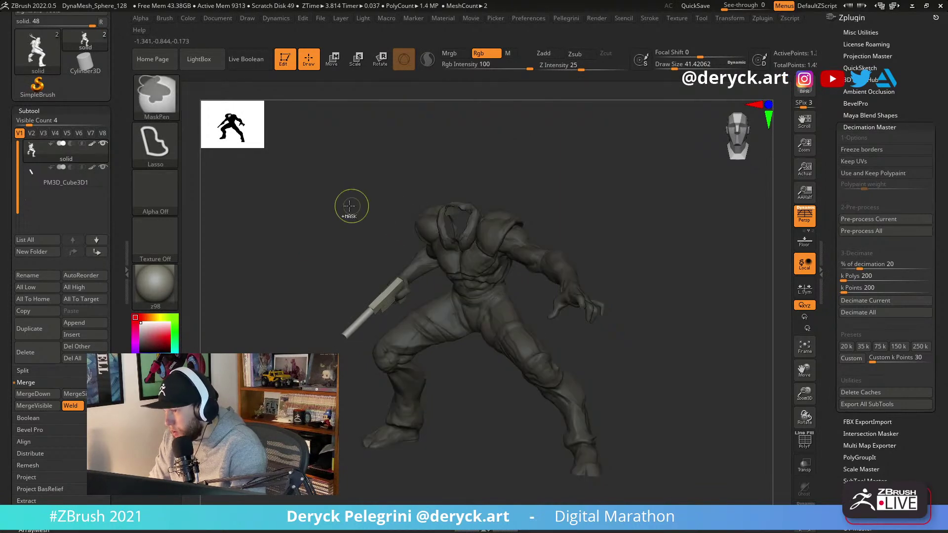
ctrl+shift+click(330, 205)
alt+drag(321, 201, 357, 188)
ctrl+click(328, 218)
key(w)
ctrl+click(325, 214)
ctrl+click(493, 260)
mouse_move(494, 259)
alt+mouse_down()
mouse_move(434, 242)
mouse_move(283, 226)
mouse_move(265, 195)
mouse_move(282, 214)
mouse_move(269, 218)
mouse_move(344, 217)
alt+mouse_up()
key(q)
Reshape the gun-holding arm around the elbow with Move at about 162.7 to 144.7.
drag(286, 207, 348, 242)
key(b)
key(m)
key(v)
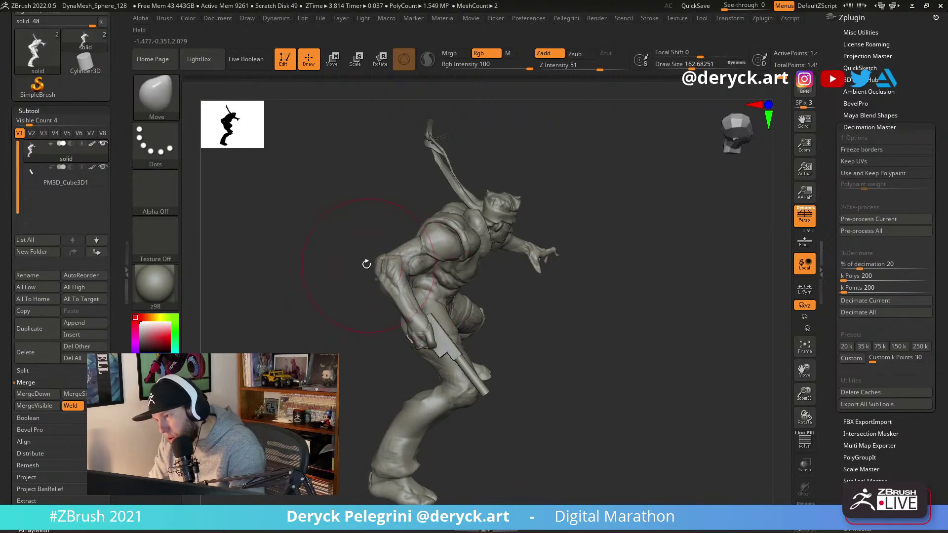
drag(348, 256, 367, 289)
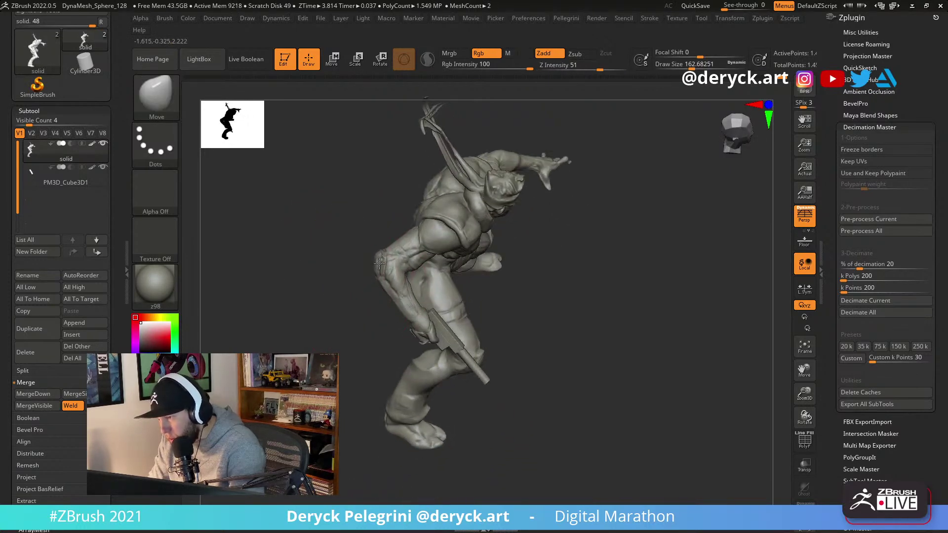
drag(334, 263, 430, 339)
mouse_move(445, 258)
mouse_down()
mouse_move(435, 252)
mouse_move(379, 285)
mouse_up()
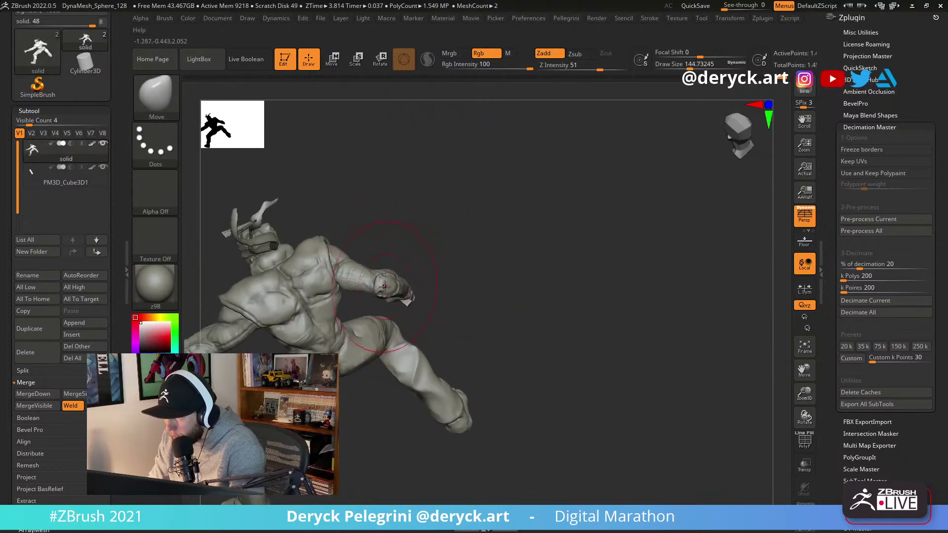
mouse_move(456, 242)
mouse_down()
mouse_move(544, 262)
mouse_move(557, 302)
mouse_move(534, 296)
mouse_up()
Carve the forms of the right thigh with DamStandard and build them up with ClayBuildup at about 51.2.
key(b)
key(d)
key(s)
drag(412, 342, 437, 277)
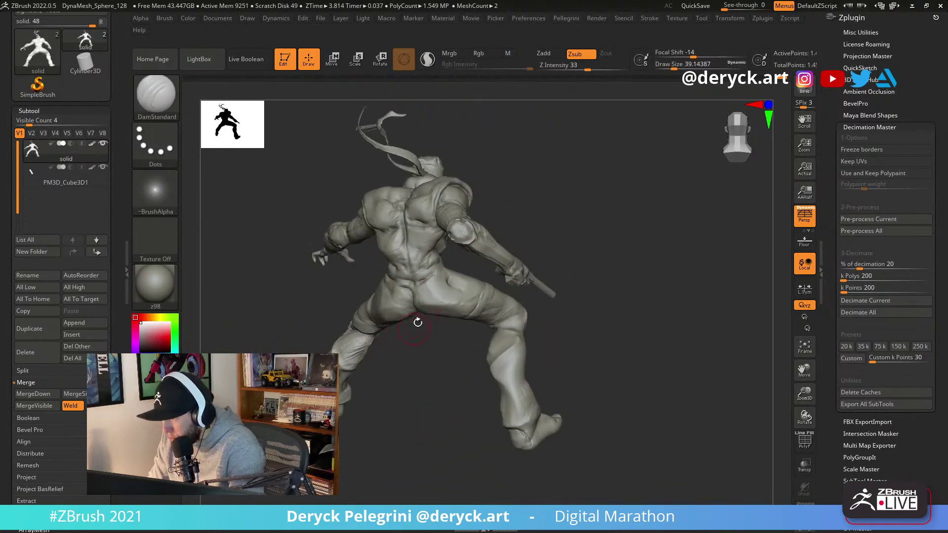
drag(468, 351, 491, 324)
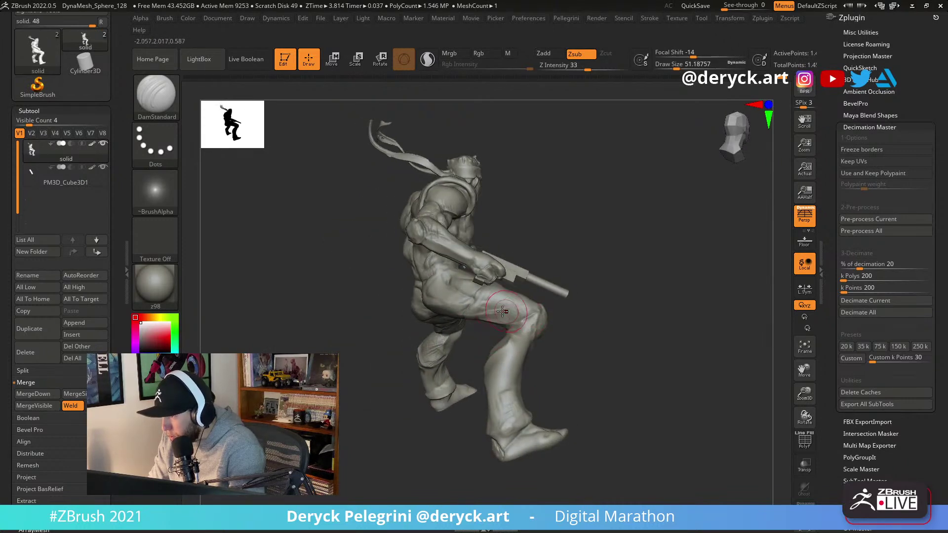
key(b)
key(f)
key(l)
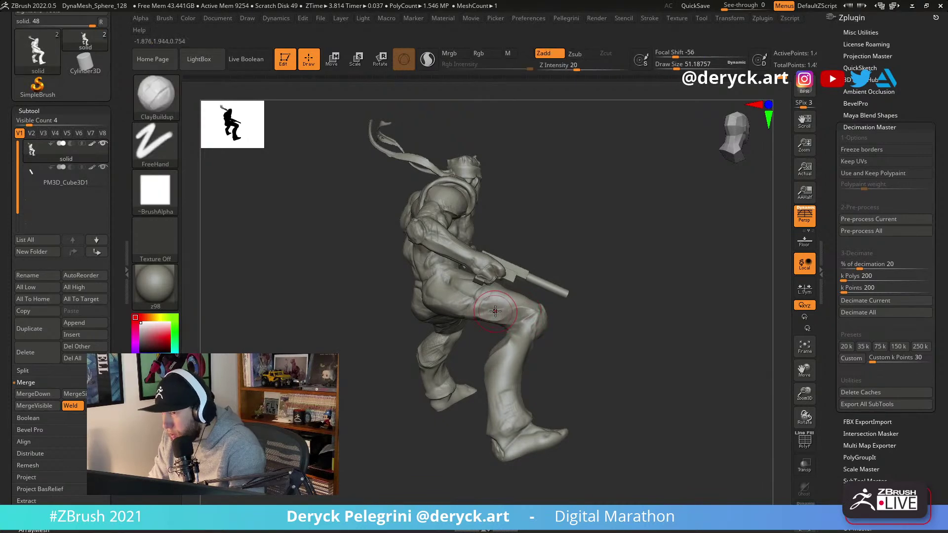
mouse_move(444, 316)
mouse_down()
mouse_move(386, 338)
mouse_move(421, 330)
mouse_move(398, 311)
mouse_move(396, 332)
mouse_move(394, 309)
mouse_move(371, 312)
mouse_move(360, 277)
mouse_move(375, 296)
mouse_up()
Carve the trouser folds on the right lower leg with DamStandard at about 46.2 and flatten them with Flatten.
key(b)
key(d)
key(s)
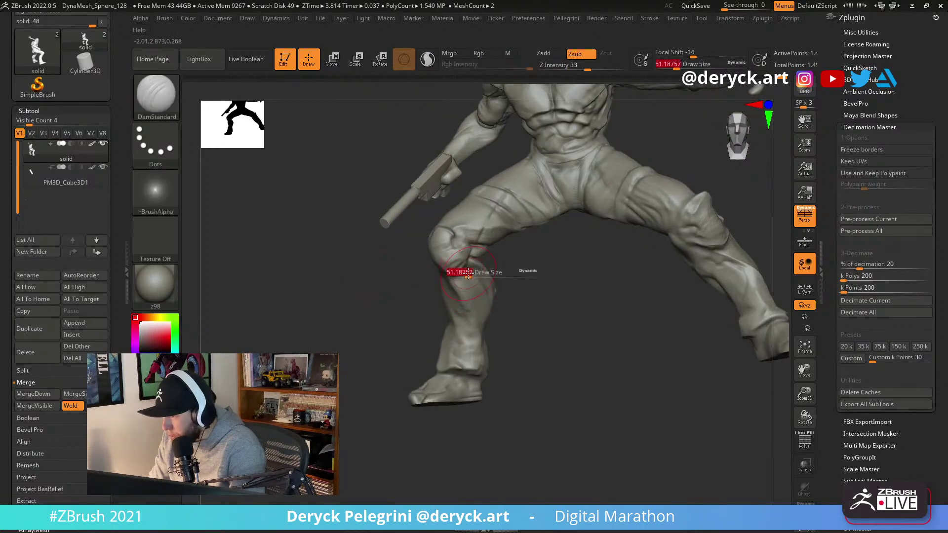
drag(491, 259, 491, 341)
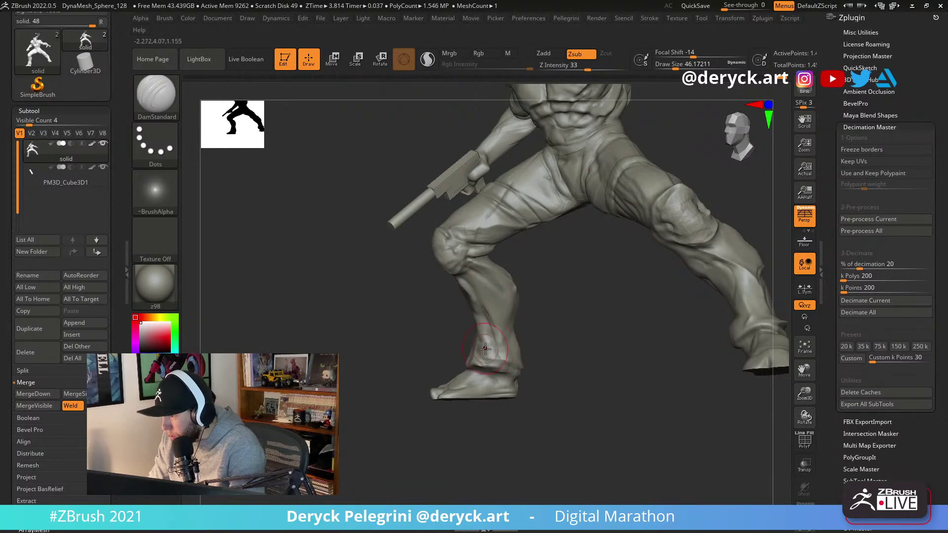
key(b)
key(f)
key(l)
drag(383, 301, 287, 277)
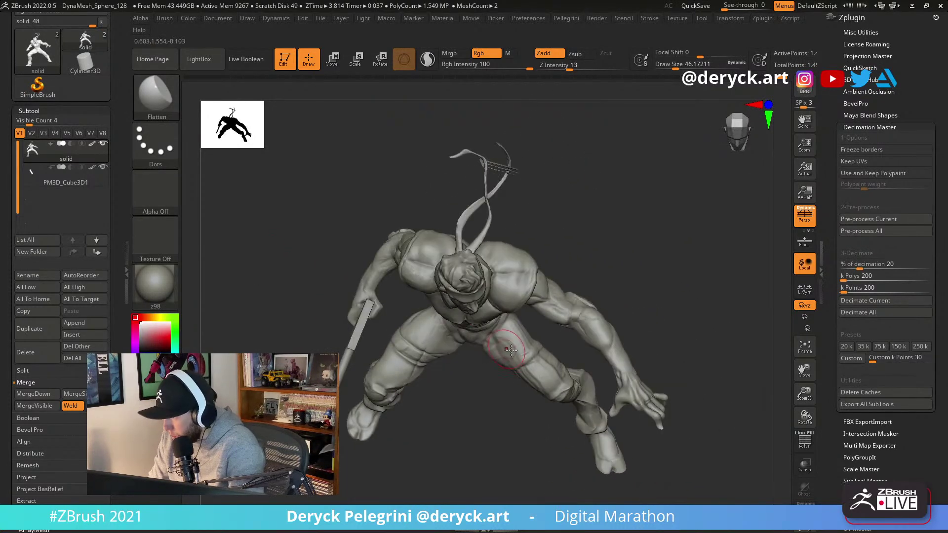
Hide the outstretched arm, adjust the left thigh with Move at about 77.0 and flatten its surface with Flatten at about 46.2.
mouse_move(668, 320)
mouse_down()
mouse_move(675, 291)
mouse_move(755, 373)
mouse_move(609, 374)
mouse_up()
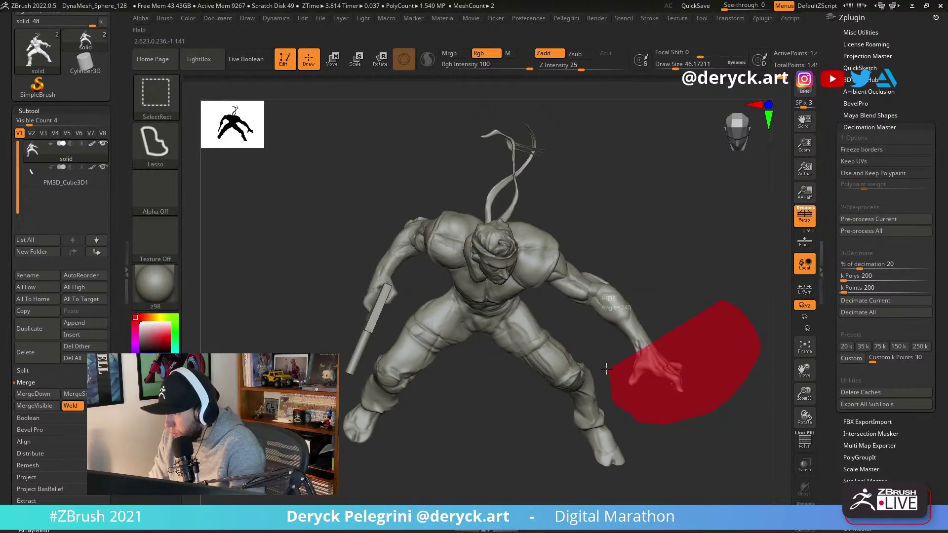
mouse_move(549, 303)
ctrl+alt+shift+mouse_down()
mouse_move(548, 235)
mouse_move(526, 329)
ctrl+alt+shift+mouse_up()
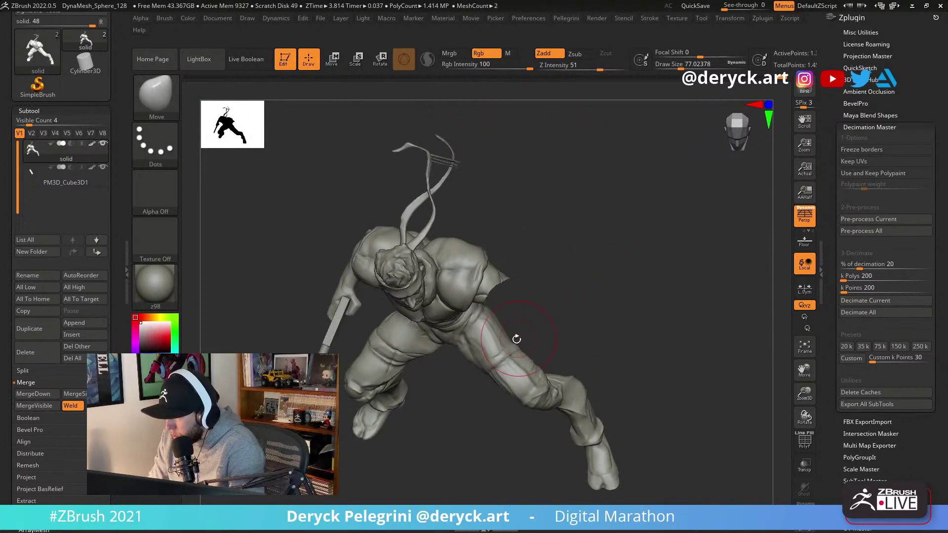
drag(567, 330, 590, 330)
key(bracketright)
mouse_move(448, 389)
mouse_down()
mouse_move(485, 380)
mouse_move(474, 363)
mouse_up()
key(s)
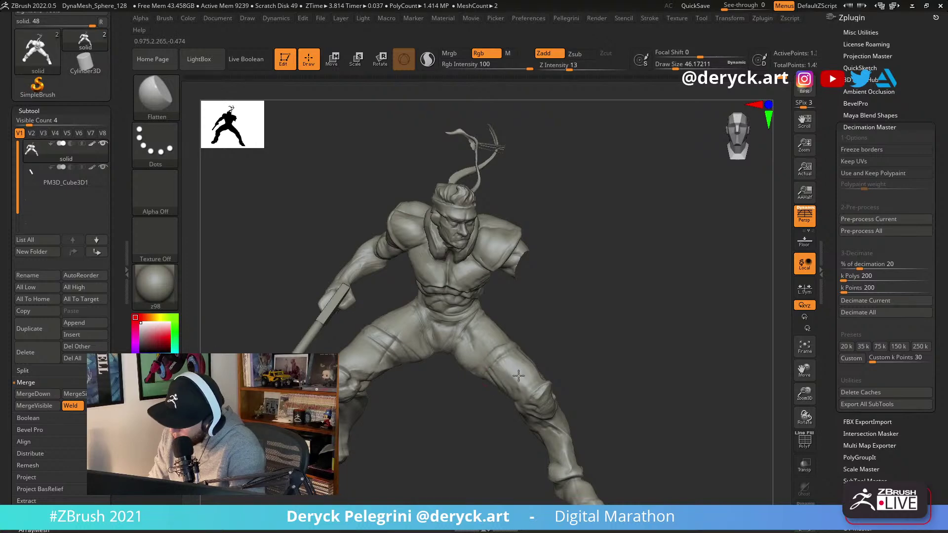
Carve creases around the lower back and the underside of the left thigh with DamStandard at about 15.6 to 36.9.
mouse_move(507, 356)
mouse_down()
mouse_move(597, 343)
mouse_move(495, 326)
mouse_move(512, 368)
mouse_move(457, 334)
mouse_move(345, 345)
mouse_move(339, 318)
mouse_move(284, 296)
mouse_move(298, 287)
mouse_move(296, 269)
mouse_move(285, 284)
mouse_move(298, 256)
mouse_move(260, 238)
mouse_move(256, 250)
mouse_move(299, 269)
mouse_move(262, 269)
mouse_move(315, 249)
mouse_move(278, 257)
mouse_move(284, 287)
mouse_up()
key(b)
key(d)
key(s)
key(bracketleft)
key(bracketleft)
key(bracketleft)
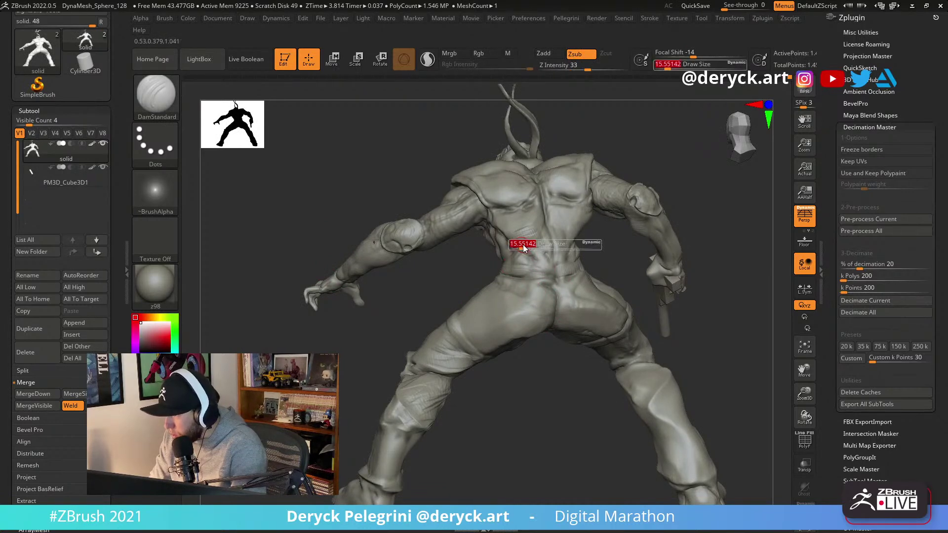
key(shift)
mouse_move(463, 275)
mouse_down()
mouse_move(553, 347)
mouse_move(601, 275)
mouse_move(489, 267)
mouse_up()
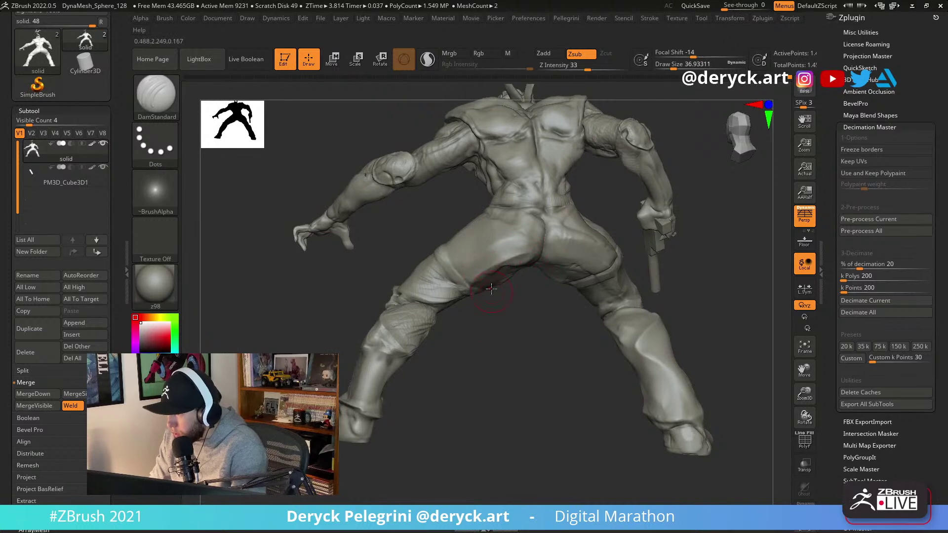
Carve diagonal harness straps running from the waist across both buttocks with DamStandard at about 20.0.
key(4)
mouse_move(536, 305)
mouse_down()
mouse_move(521, 331)
mouse_move(515, 275)
mouse_move(457, 259)
mouse_up()
key(3)
key([)
key(ctrl+z)
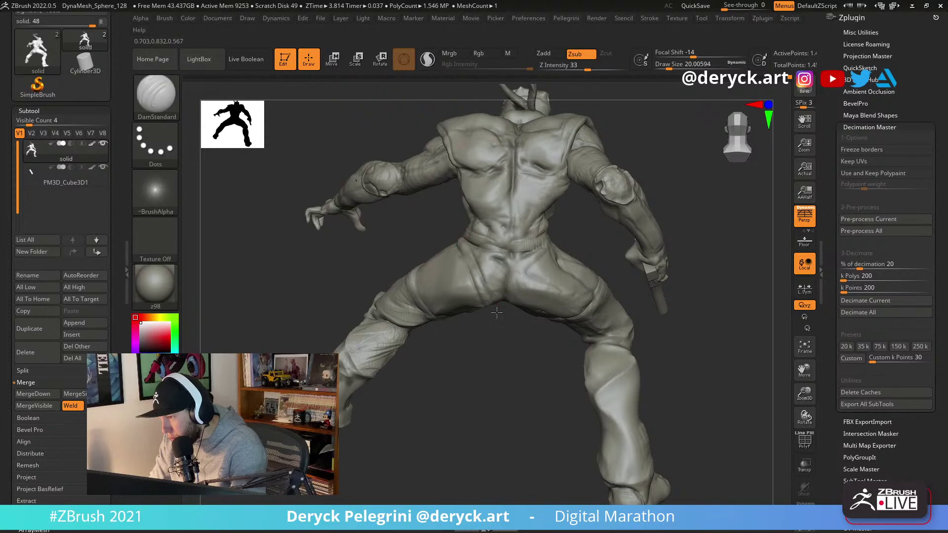
drag(495, 308, 518, 315)
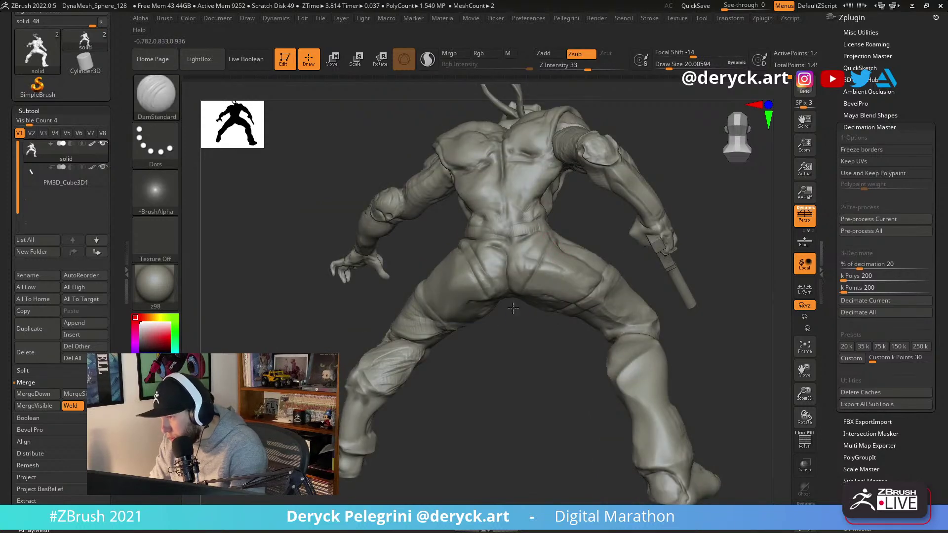
shift+drag(534, 250, 526, 281)
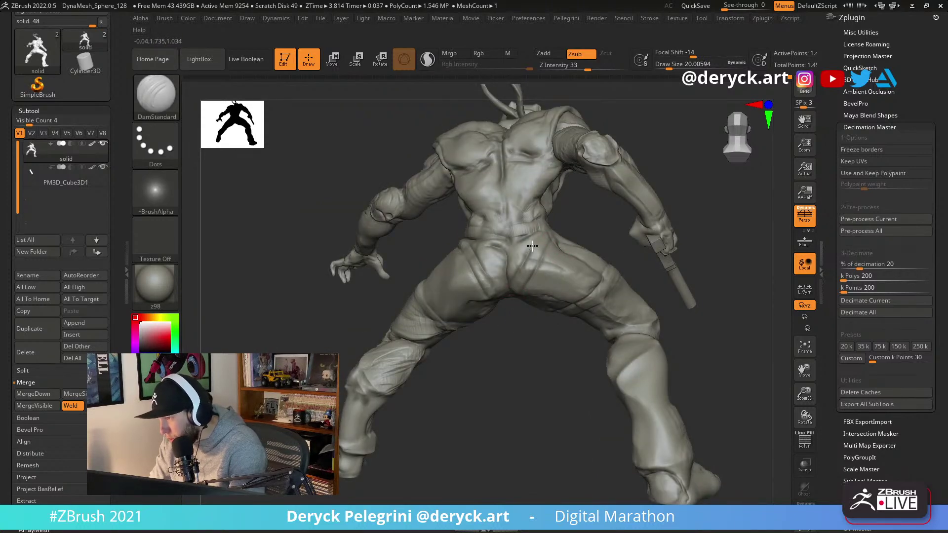
Flatten the harness straps across the buttocks with Flatten at about 18.5 to 23.3.
mouse_move(435, 239)
alt+mouse_down()
mouse_move(437, 271)
mouse_move(457, 241)
mouse_move(443, 237)
alt+mouse_up()
key(s)
key(s)
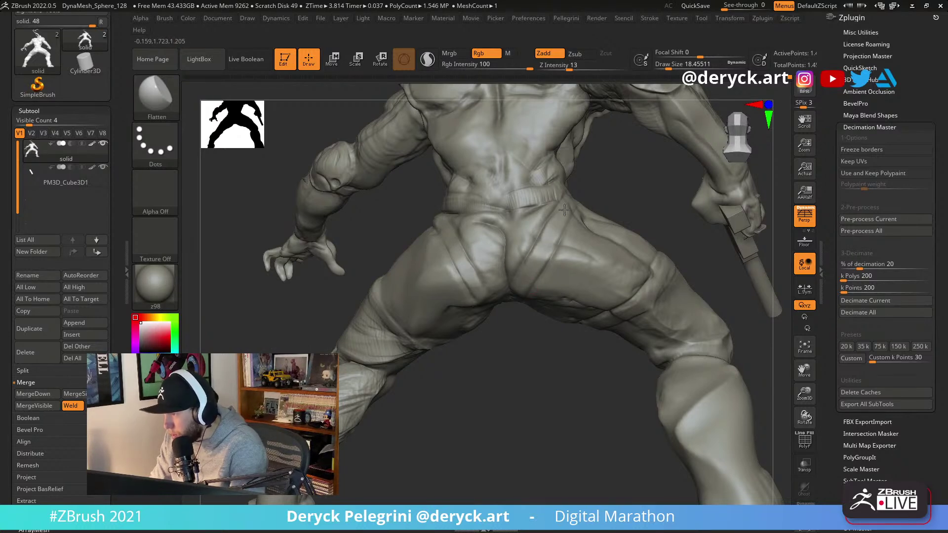
right_drag(528, 270, 475, 242)
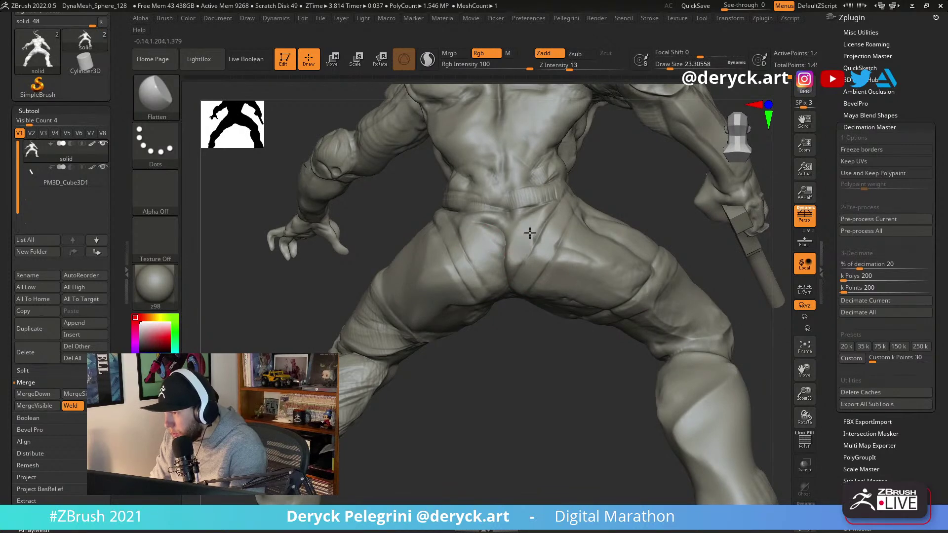
right_drag(418, 204, 478, 214)
Define the area between the harness straps with DamStandard at about 23.3, flatten it with Flatten and smooth it.
key(b)
key(d)
key(s)
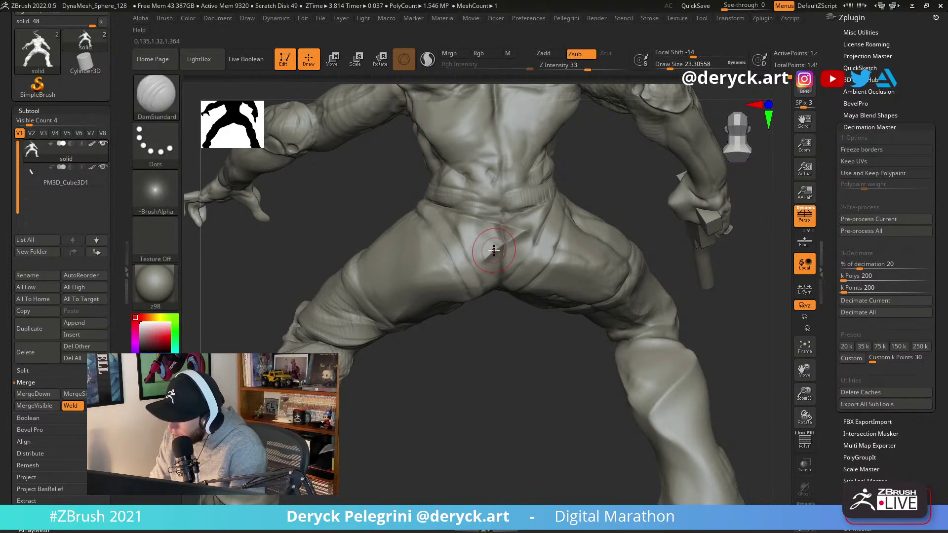
key(b)
key(f)
key(l)
drag(513, 322, 509, 313)
shift+drag(504, 229, 505, 240)
Isolate the head polygroup and bring the two headband tails into close view.
key(f)
mouse_move(355, 222)
mouse_down()
mouse_move(313, 225)
mouse_move(317, 204)
mouse_move(269, 203)
mouse_move(294, 214)
mouse_move(305, 291)
mouse_move(298, 282)
mouse_move(451, 310)
mouse_move(453, 288)
mouse_up()
mouse_move(526, 316)
mouse_down()
mouse_move(522, 304)
mouse_move(532, 301)
mouse_move(333, 279)
mouse_move(288, 279)
mouse_move(349, 283)
mouse_move(255, 288)
mouse_move(322, 274)
mouse_move(265, 275)
mouse_move(277, 260)
mouse_move(271, 248)
mouse_move(321, 291)
mouse_up()
mouse_move(435, 223)
alt+mouse_down()
mouse_move(423, 237)
mouse_move(419, 225)
alt+mouse_up()
ctrl+shift+click(409, 343)
mouse_move(393, 316)
mouse_down()
mouse_move(377, 258)
mouse_move(458, 254)
mouse_up()
mouse_move(548, 195)
mouse_down()
mouse_move(560, 259)
mouse_move(511, 264)
mouse_up()
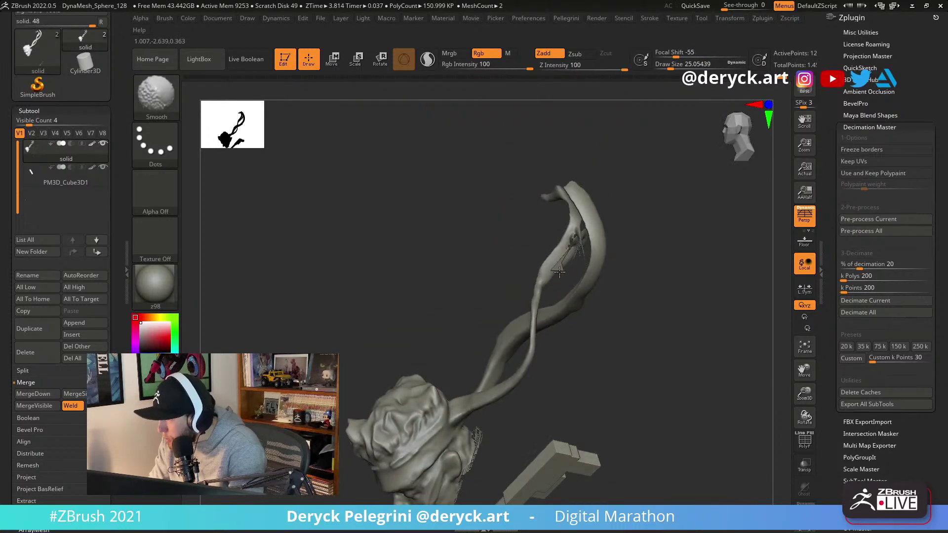
Smooth the web of mesh bridging the two headband tails at a draw size of about 25 to 35.
drag(493, 197, 486, 236)
shift+drag(573, 252, 563, 283)
drag(524, 217, 532, 248)
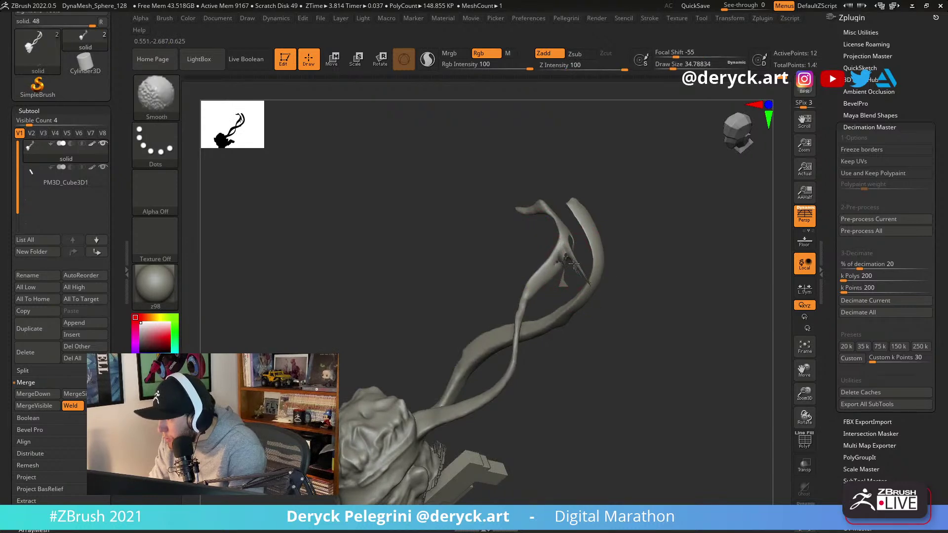
right_drag(566, 267, 583, 268)
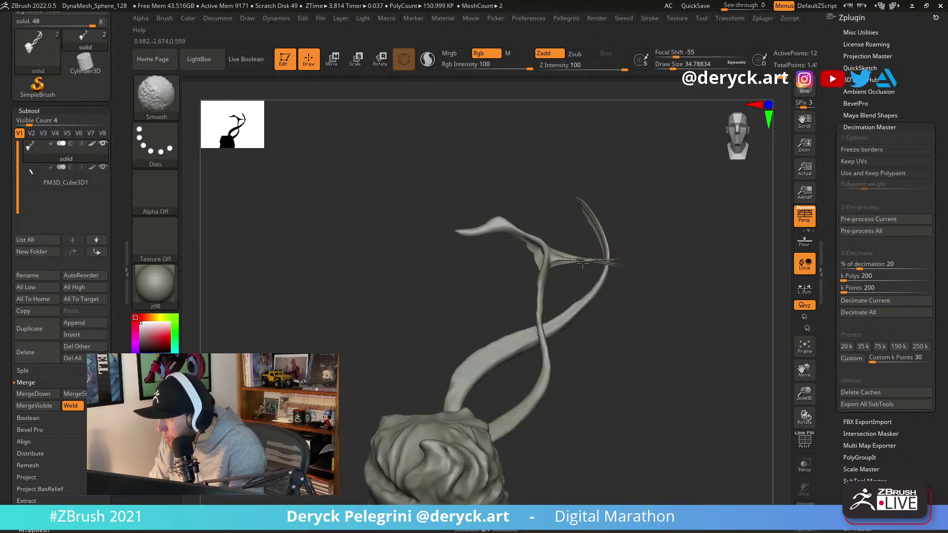
Enable Sculptris Pro mode and smooth through the bridge between the headband tails to separate them.
click(428, 59)
drag(499, 168, 470, 183)
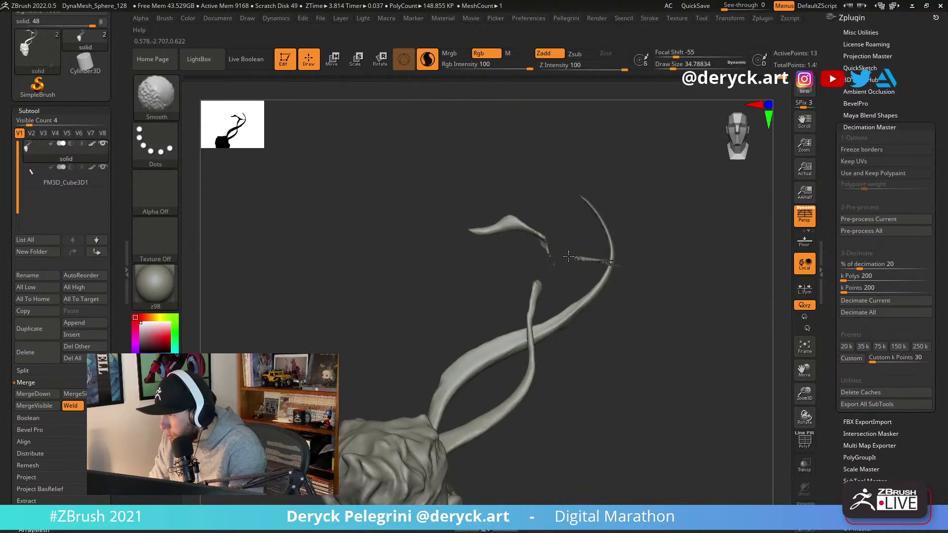
key(shift)
right_drag(647, 264, 597, 264)
right_drag(521, 199, 467, 250)
mouse_move(553, 207)
right_down()
mouse_move(567, 269)
mouse_move(614, 275)
mouse_move(652, 318)
mouse_move(560, 321)
mouse_move(537, 347)
mouse_move(598, 232)
mouse_move(495, 213)
mouse_move(568, 258)
right_up()
Show the polyframe and hide the stray polygons beside the long headband tail with SelectLasso.
key(shift+f)
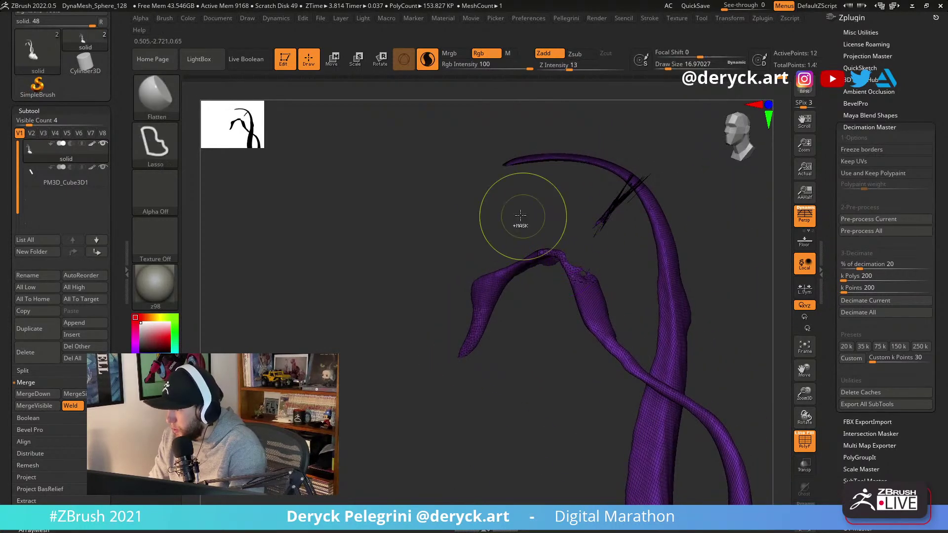
right_drag(522, 216, 548, 253)
right_drag(520, 205, 364, 269)
mouse_move(387, 309)
right_down()
mouse_move(324, 193)
mouse_move(363, 219)
mouse_move(346, 203)
mouse_move(393, 205)
mouse_move(389, 180)
mouse_move(371, 222)
mouse_move(355, 226)
mouse_move(360, 237)
mouse_move(338, 258)
mouse_move(354, 314)
mouse_move(313, 250)
mouse_move(336, 217)
mouse_move(348, 227)
mouse_move(298, 227)
mouse_move(351, 227)
mouse_move(349, 286)
mouse_move(364, 281)
mouse_move(356, 300)
mouse_move(341, 280)
right_up()
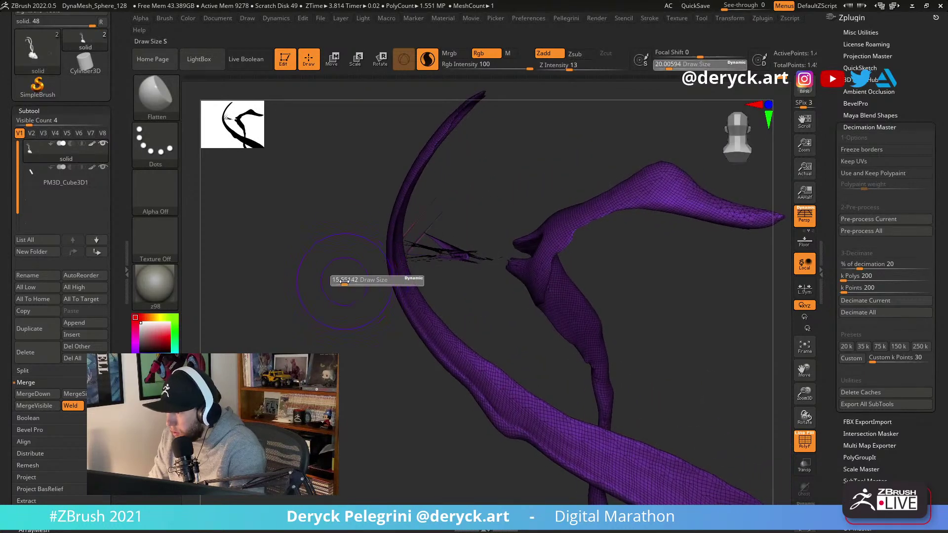
key(ctrl+shift+b)
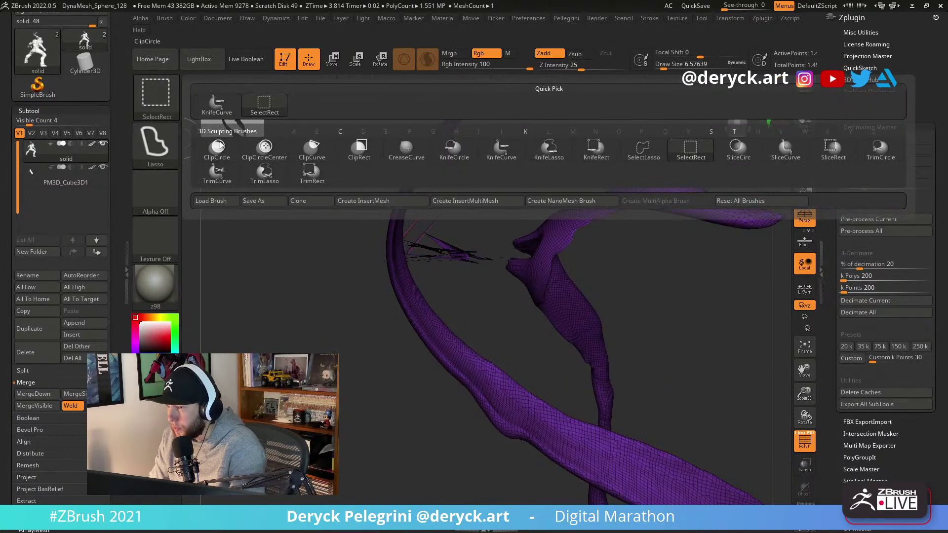
click(630, 159)
right_drag(327, 248, 338, 239)
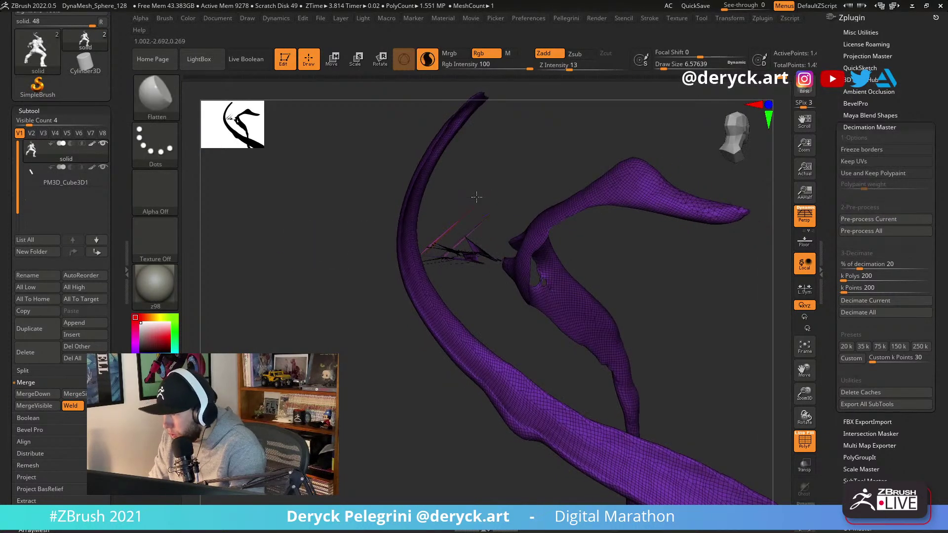
right_drag(477, 196, 482, 197)
ctrl+shift+drag(491, 191, 503, 226)
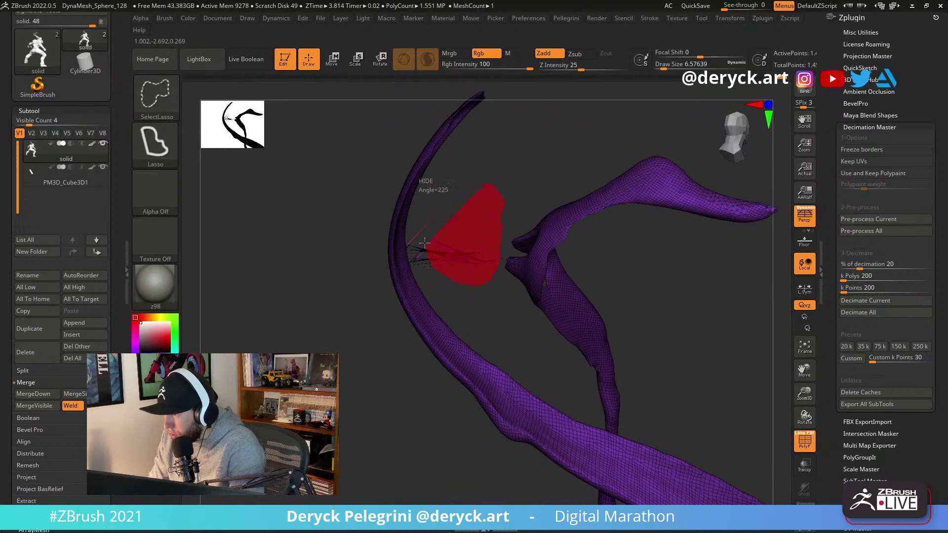
ctrl+shift+drag(461, 191, 477, 187)
Hide the leftover stray polygons around the bend of the short headband tail with SelectLasso.
mouse_move(482, 187)
right_down()
mouse_move(451, 216)
mouse_move(460, 237)
mouse_move(568, 127)
right_up()
ctrl+shift+drag(572, 128, 599, 147)
ctrl+shift+drag(549, 117, 547, 121)
mouse_move(547, 121)
right_down()
mouse_move(607, 176)
mouse_move(532, 197)
right_up()
ctrl+shift+drag(539, 199, 565, 253)
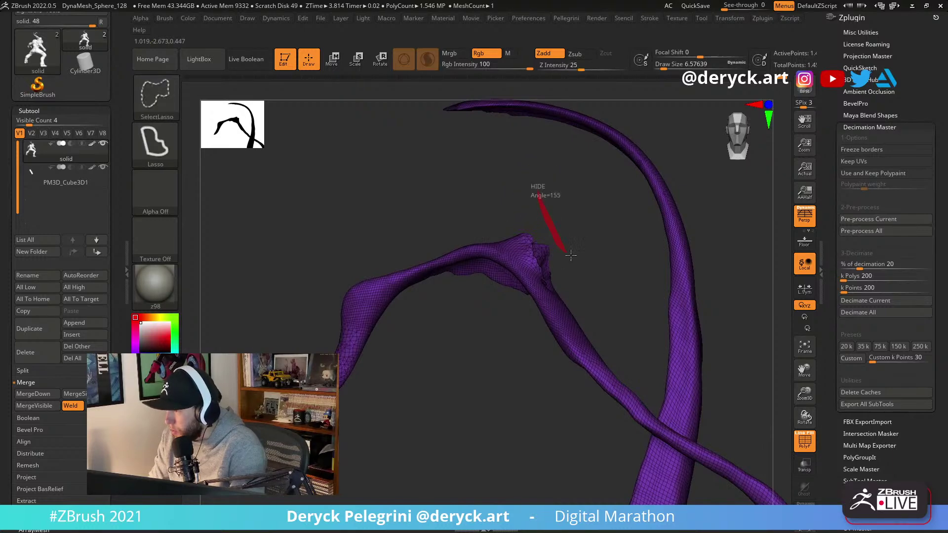
mouse_move(472, 175)
right_down()
mouse_move(434, 146)
mouse_move(391, 239)
right_up()
ctrl+shift+click(391, 239)
Delete the hidden stray polygons of the full figure and turn off the polyframe.
mouse_move(335, 241)
right_down()
mouse_move(374, 184)
mouse_move(383, 186)
mouse_move(324, 199)
mouse_move(330, 175)
mouse_move(322, 201)
mouse_move(324, 163)
mouse_move(773, 375)
right_up()
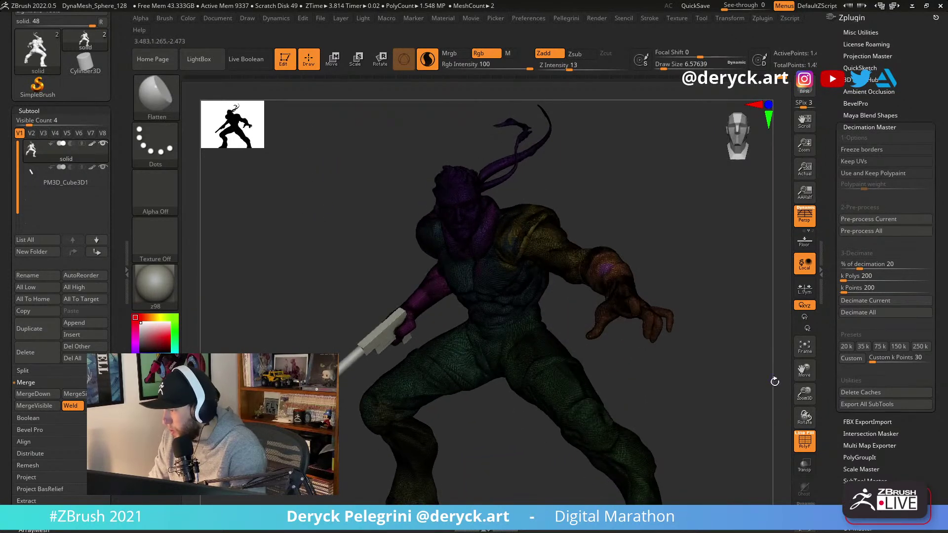
click(797, 437)
right_drag(316, 225, 306, 227)
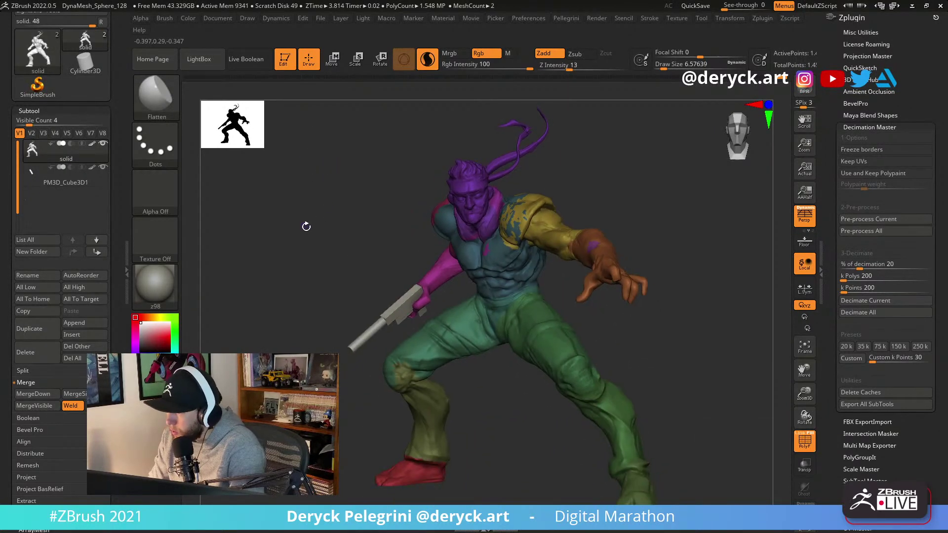
key(space)
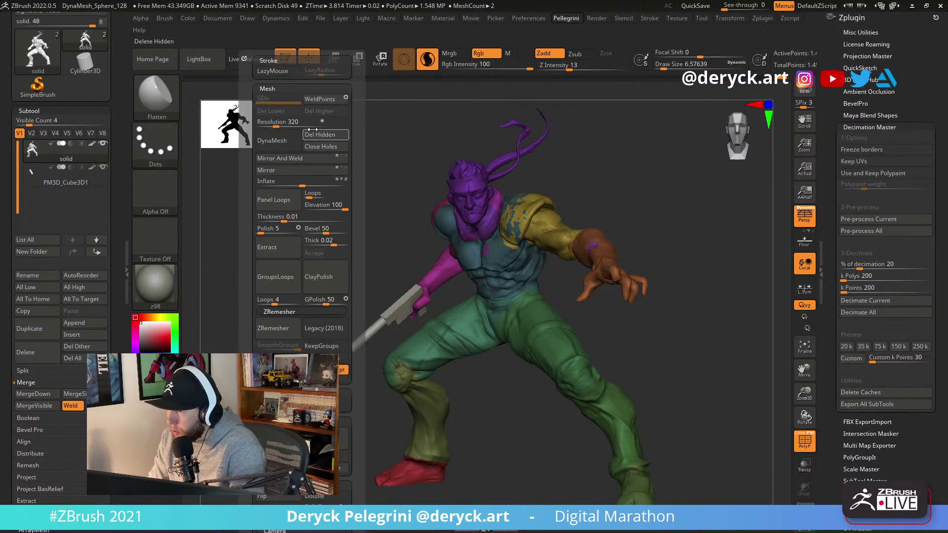
key(shift+f)
Review the whole character from several front angles and save the model to disk.
right_drag(305, 223, 279, 235)
drag(279, 233, 293, 231)
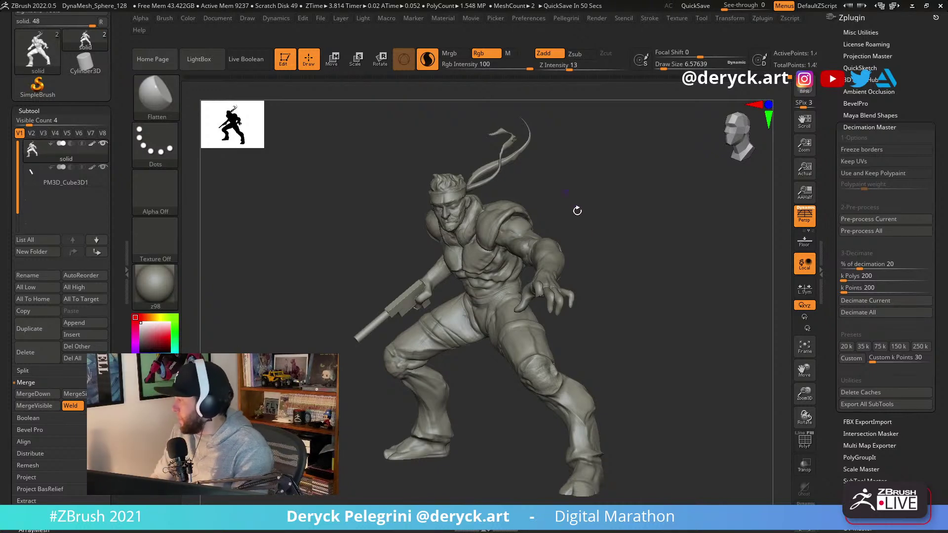
mouse_move(280, 227)
mouse_down()
mouse_move(289, 237)
mouse_move(294, 229)
mouse_up()
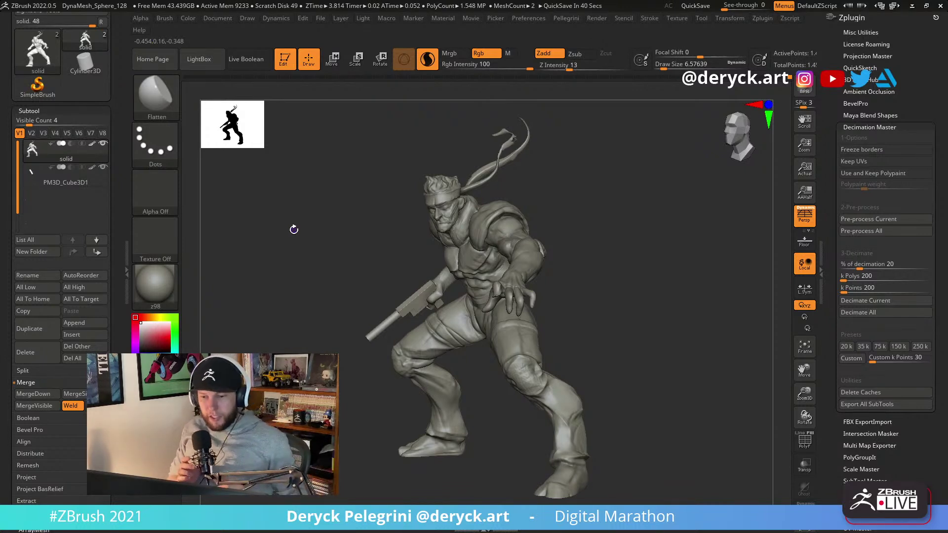
mouse_move(319, 252)
mouse_down()
mouse_move(304, 252)
mouse_move(357, 254)
mouse_move(300, 247)
mouse_move(330, 249)
mouse_move(321, 242)
mouse_up()
drag(8, 55, 9, 149)
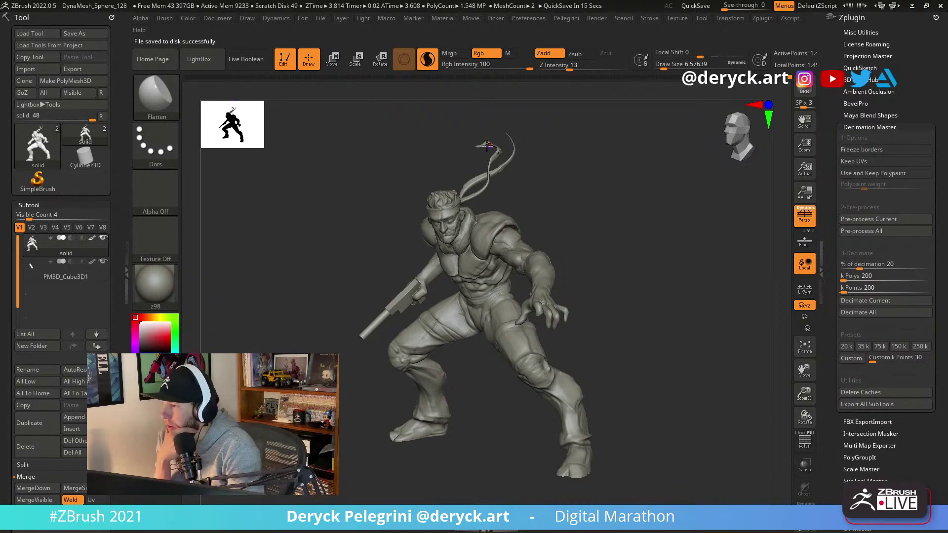
View an early stage of the sculpt in the undo history, collapse the plugin tray and return to the detailed sculpt.
mouse_move(353, 230)
mouse_down()
mouse_move(333, 232)
mouse_move(345, 234)
mouse_move(275, 186)
mouse_up()
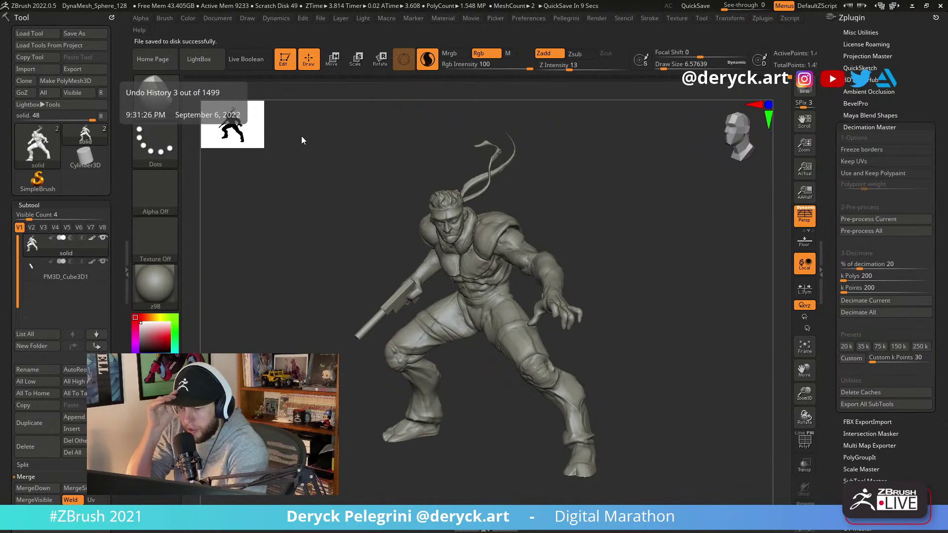
click(186, 78)
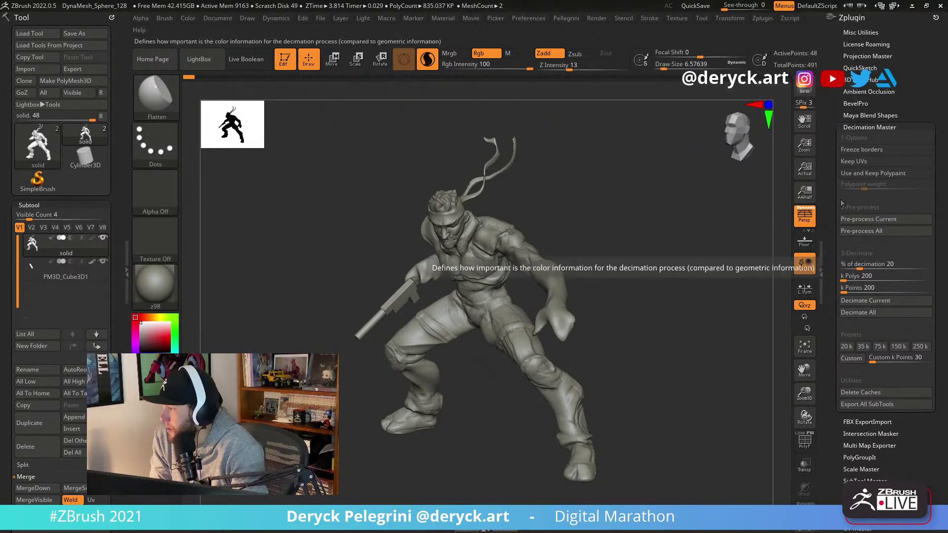
click(821, 251)
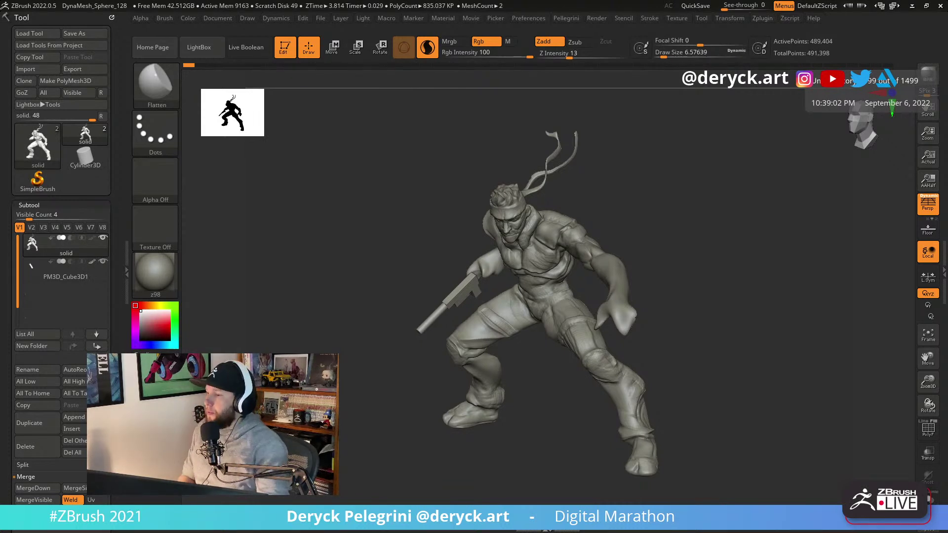
click(888, 65)
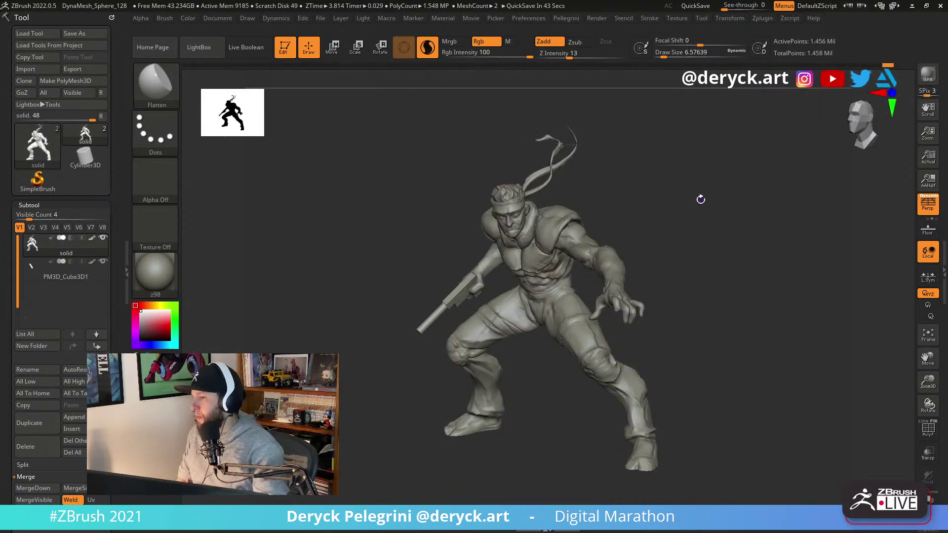
Try the z8 material on the character in a turned view.
drag(277, 250, 472, 232)
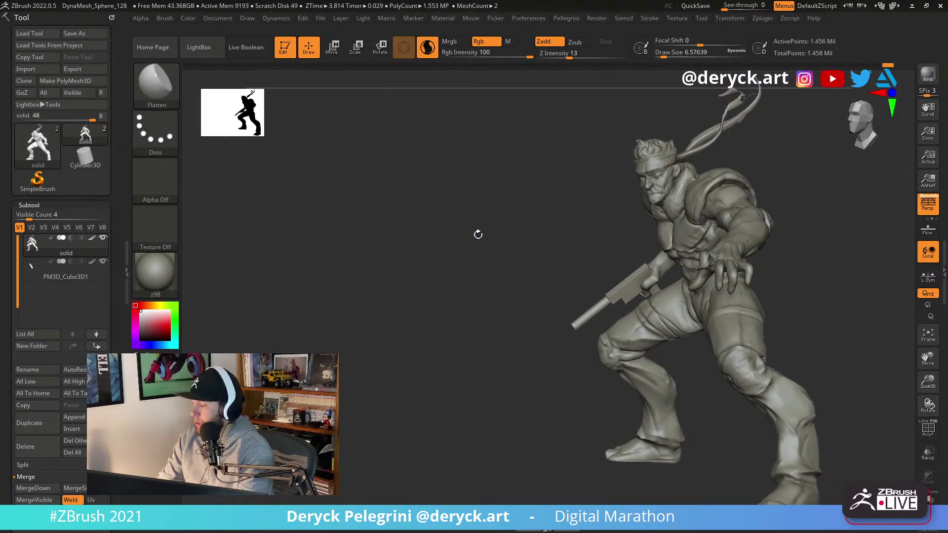
key(comma)
double_click(378, 117)
double_click(323, 184)
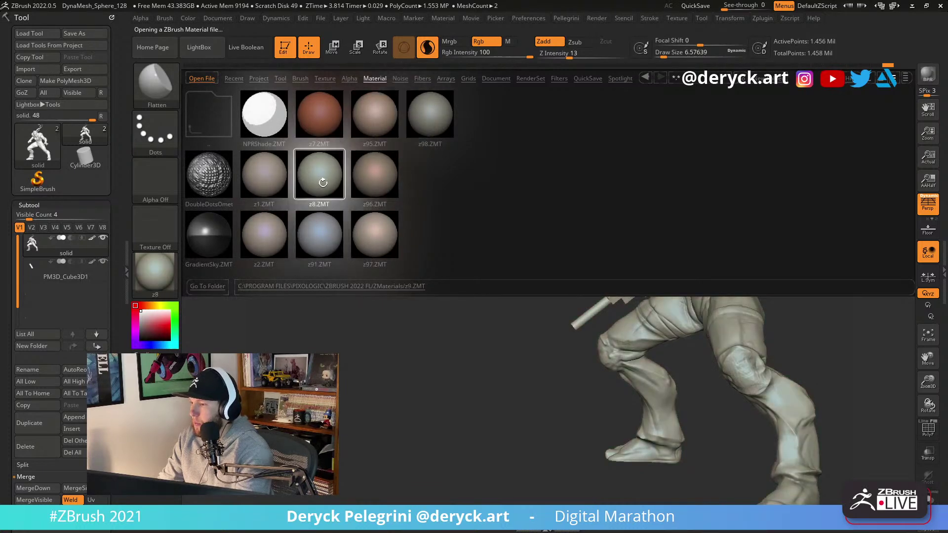
key(comma)
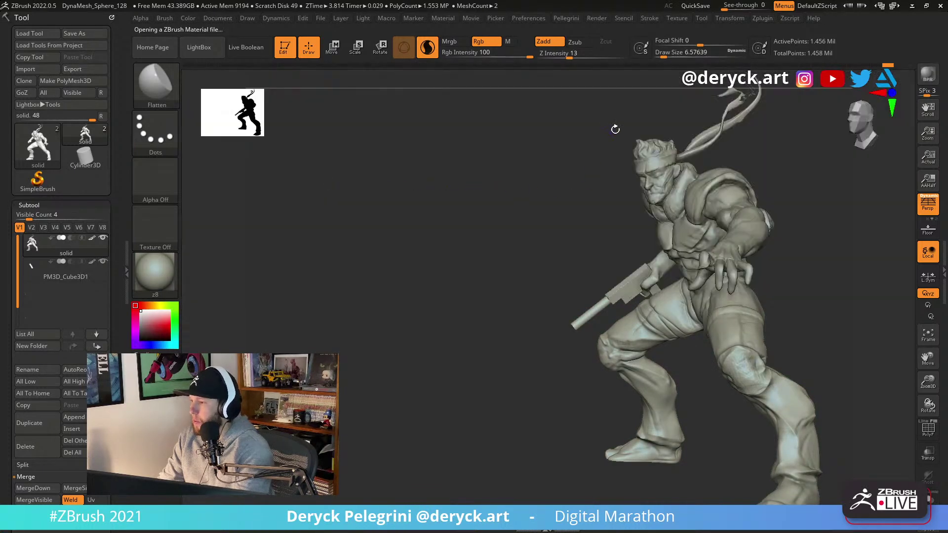
Apply the z98 material and leave a snapshot of the turned character on the canvas beside the live model.
key(comma)
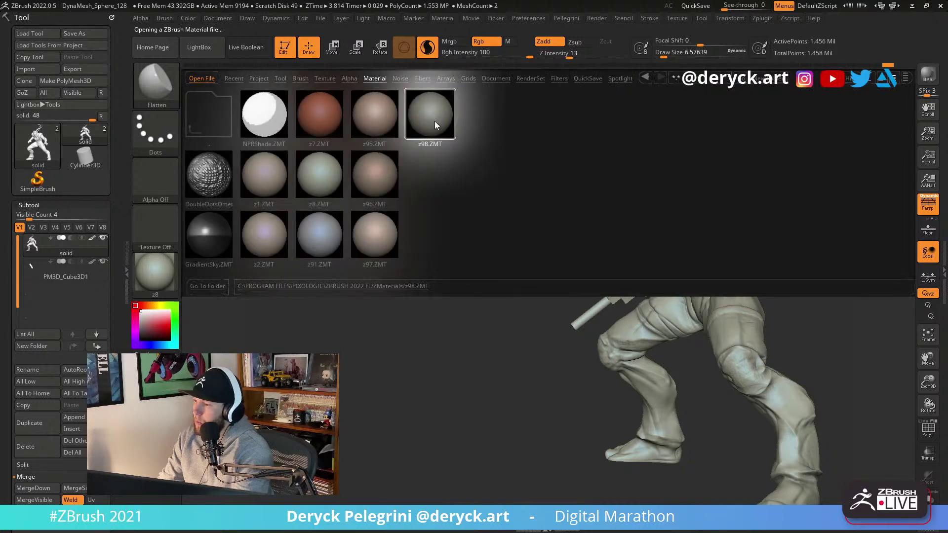
double_click(429, 130)
key(comma)
mouse_move(514, 195)
mouse_down()
mouse_move(390, 198)
mouse_move(444, 205)
mouse_move(190, 180)
mouse_move(259, 153)
mouse_move(301, 159)
mouse_move(273, 152)
mouse_move(249, 187)
mouse_move(286, 152)
mouse_move(275, 148)
mouse_move(281, 153)
mouse_move(284, 136)
mouse_move(257, 147)
mouse_move(280, 159)
mouse_move(258, 144)
mouse_move(269, 116)
mouse_move(244, 119)
mouse_move(303, 122)
mouse_move(262, 136)
mouse_move(306, 133)
mouse_move(295, 163)
mouse_move(292, 139)
mouse_move(311, 142)
mouse_move(278, 155)
mouse_move(291, 149)
mouse_up()
key(shift+s)
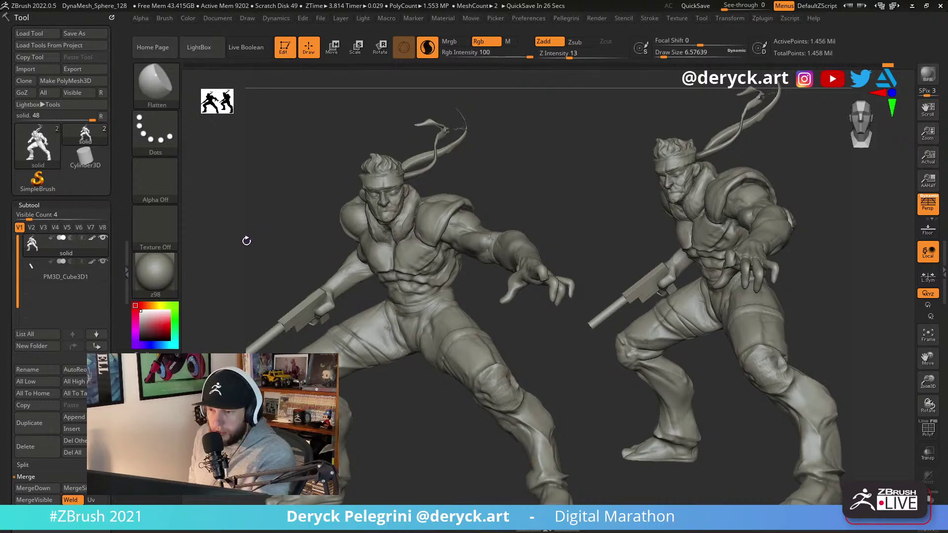
Compare the live character with its canvas snapshot from slightly varying front angles.
key(ctrl+z)
key(ctrl+z)
key(ctrl+z)
key(ctrl+z)
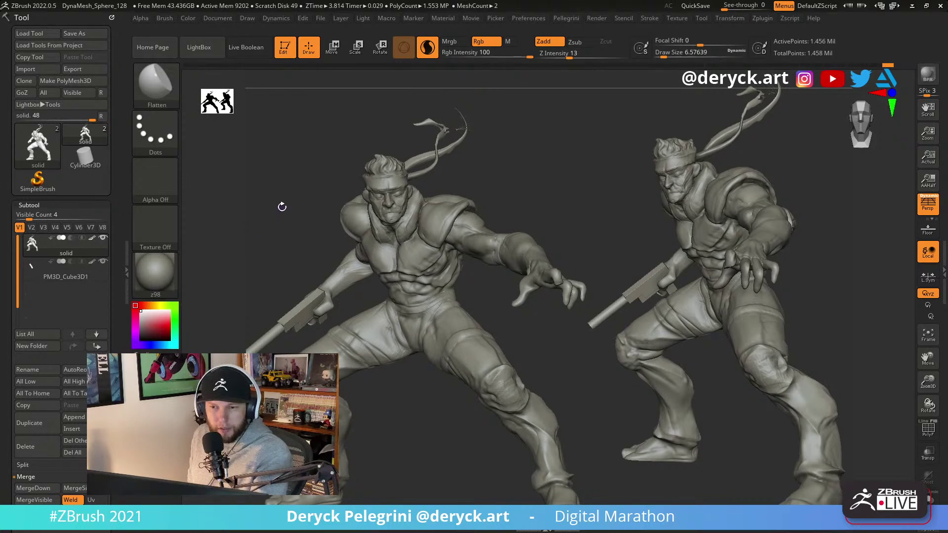
key(ctrl+z)
key(ctrl+z)
key(ctrl+z)
key(ctrl+z)
key(ctrl+z)
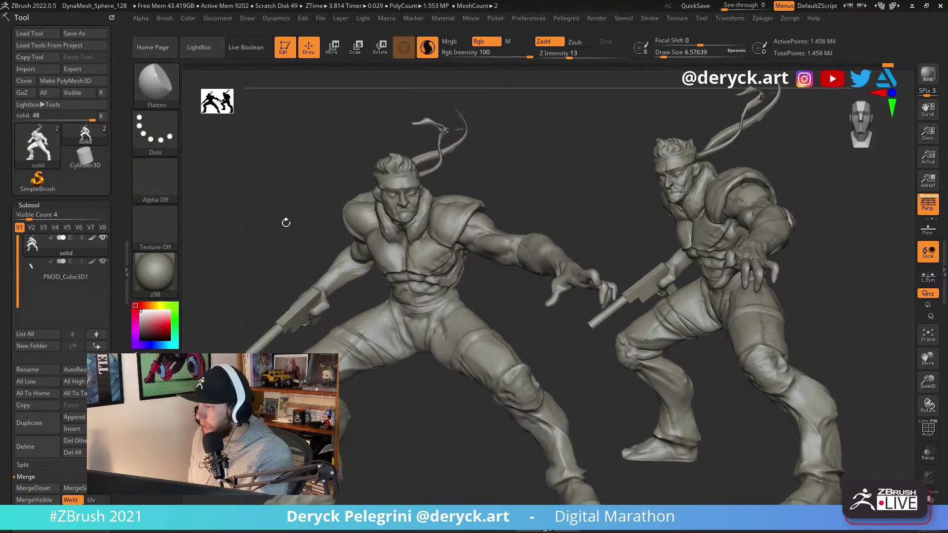
key(ctrl+z)
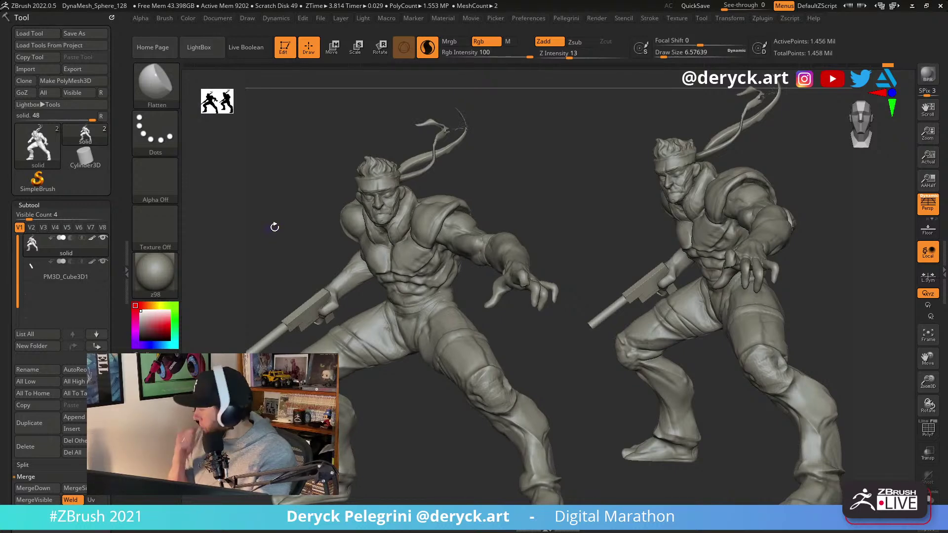
key(ctrl+z)
key(ctrl+z)
key(ctrl+z)
key(ctrl+z)
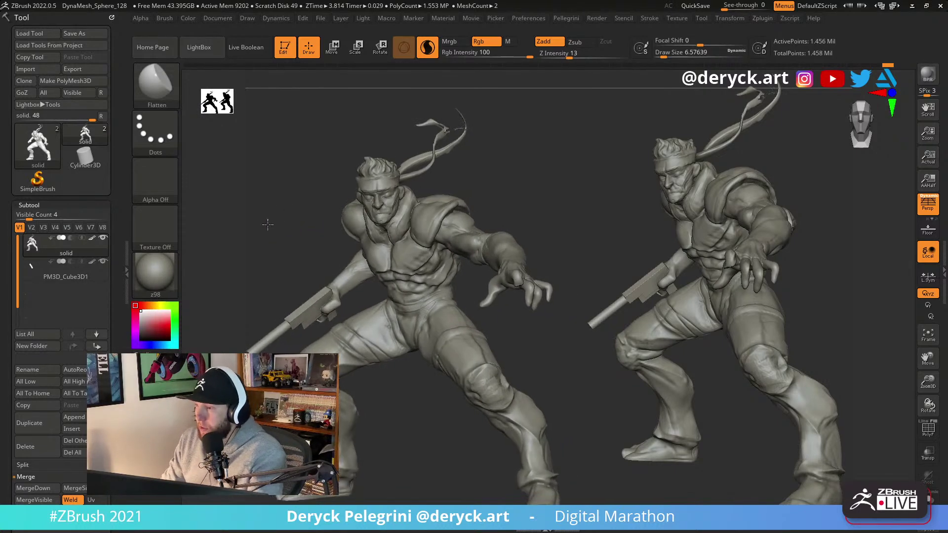
key(ctrl+z)
key(ctrl+z)
key(ctrl+z)
key(ctrl+z)
key(ctrl+z)
key(ctrl+z)
key(ctrl+z)
key(ctrl+z)
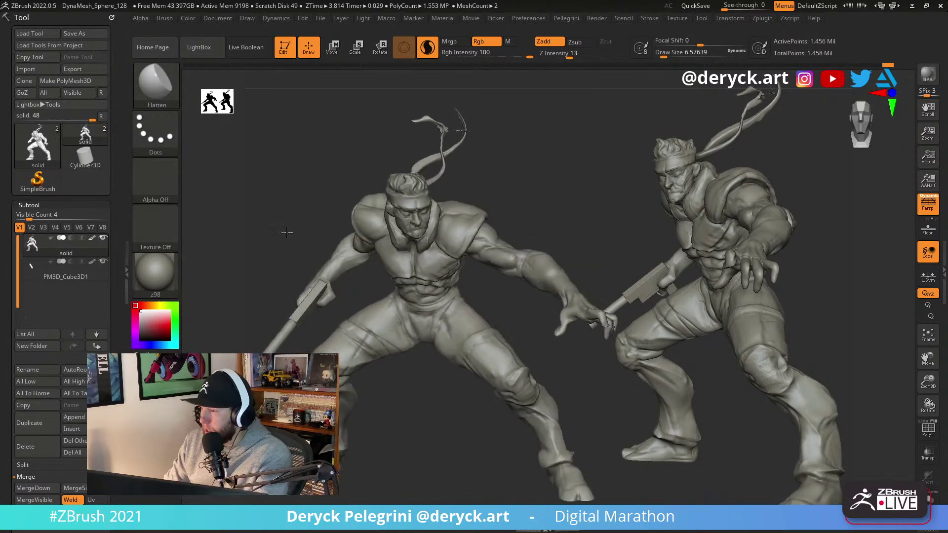
key(ctrl+z)
key(ctrl+z)
key(ctrl+z)
key(ctrl+z)
key(ctrl+z)
key(ctrl+z)
key(ctrl+z)
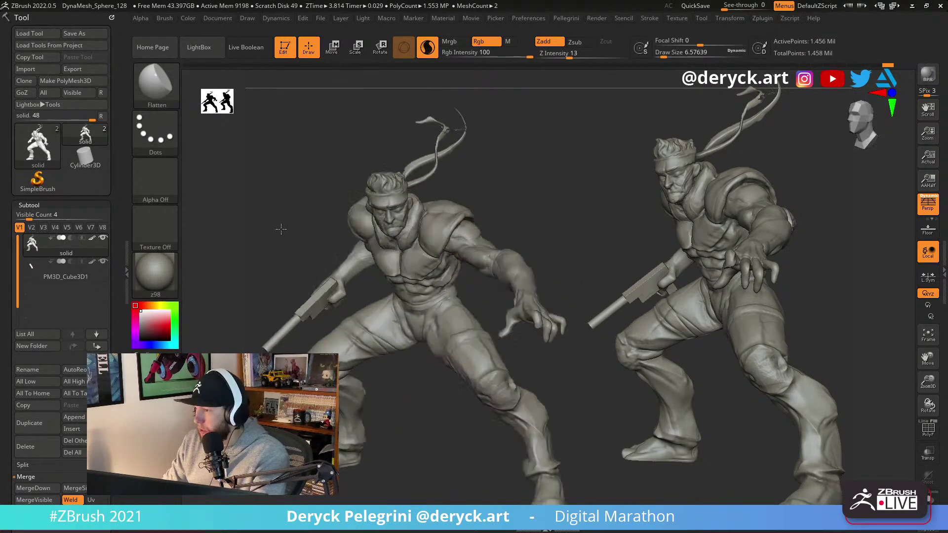
key(ctrl+z)
key(ctrl+z)
key(ctrl+z)
key(ctrl+z)
key(ctrl+z)
key(ctrl+z)
key(ctrl+z)
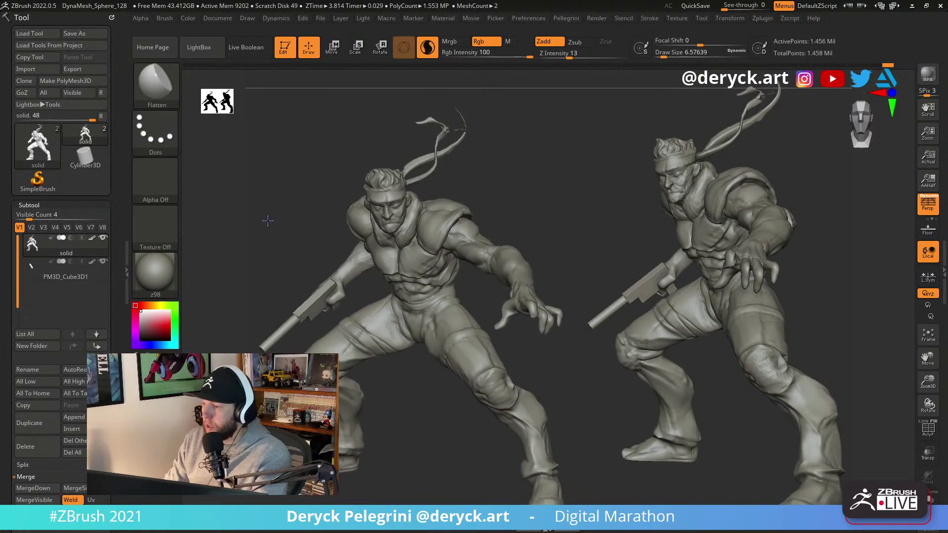
key(ctrl+z)
key(ctrl+z)
key(ctrl+z)
key(ctrl+z)
key(ctrl+z)
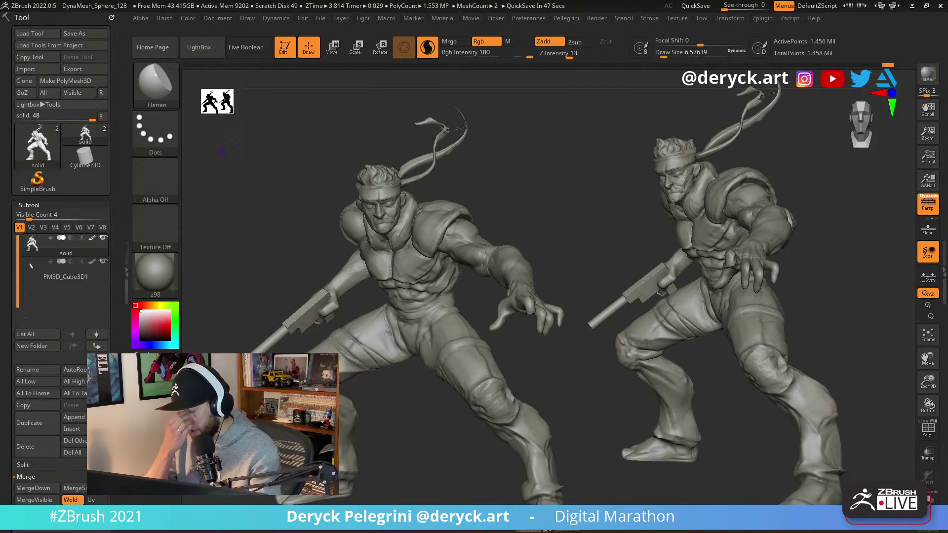
mouse_move(313, 224)
mouse_down()
mouse_move(283, 230)
mouse_move(290, 235)
mouse_move(271, 221)
mouse_up()
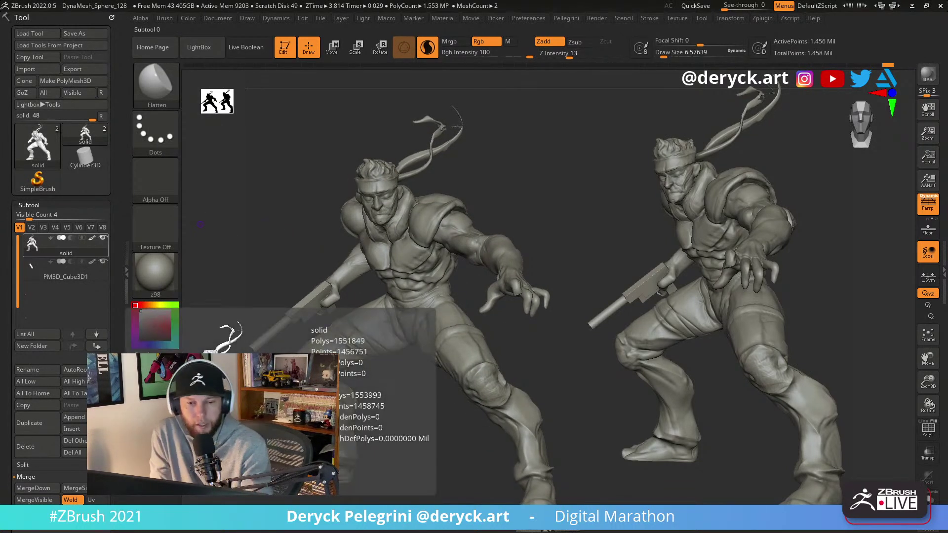